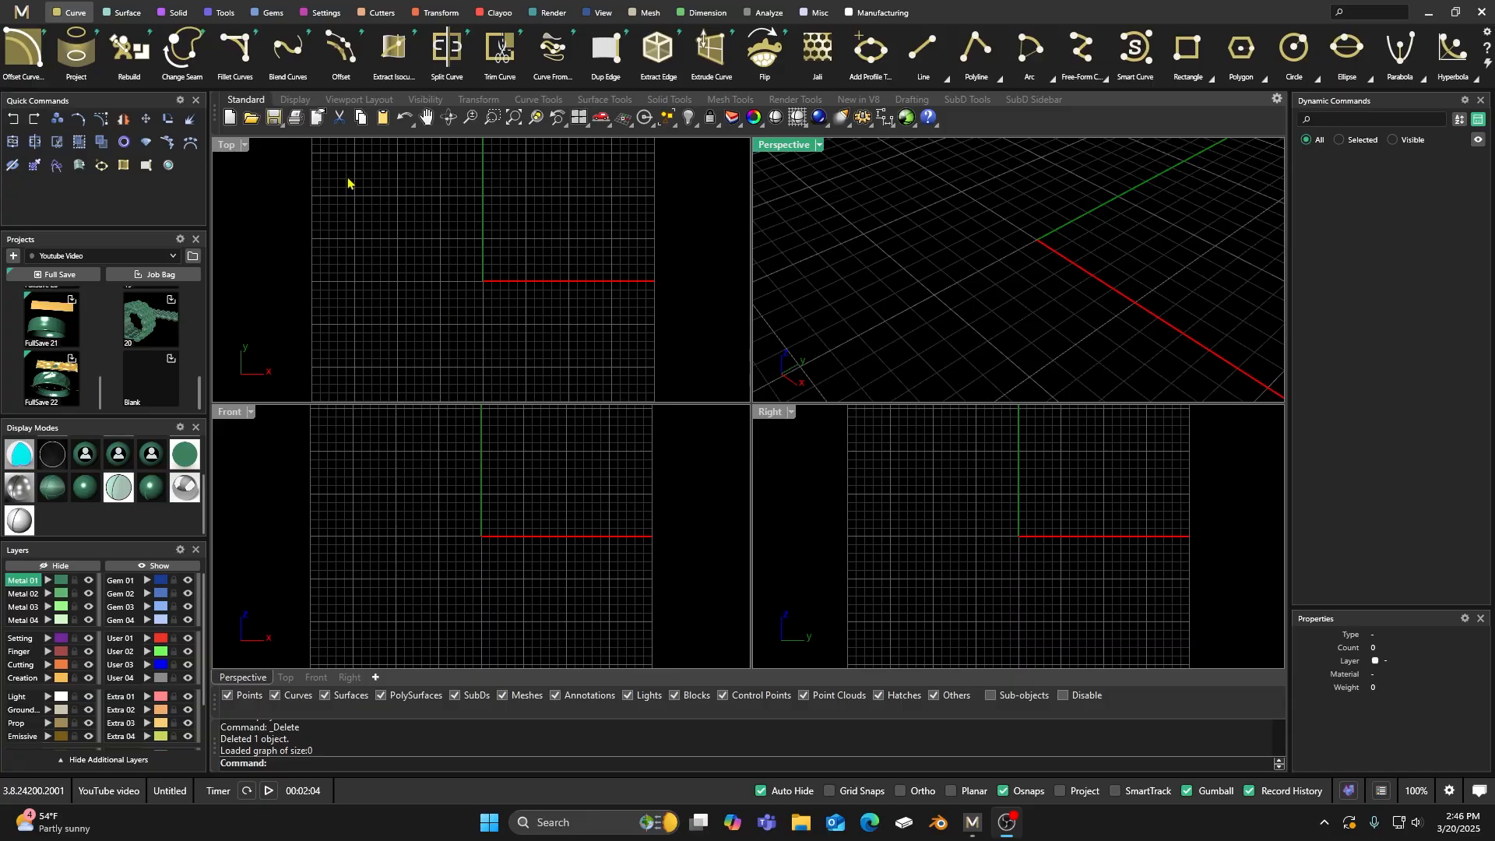
Step: Create a US size 7 ring rail and an outside ring rail with 4.4 mm top and 1.8 mm side and bottom thickness
left_click(220, 16)
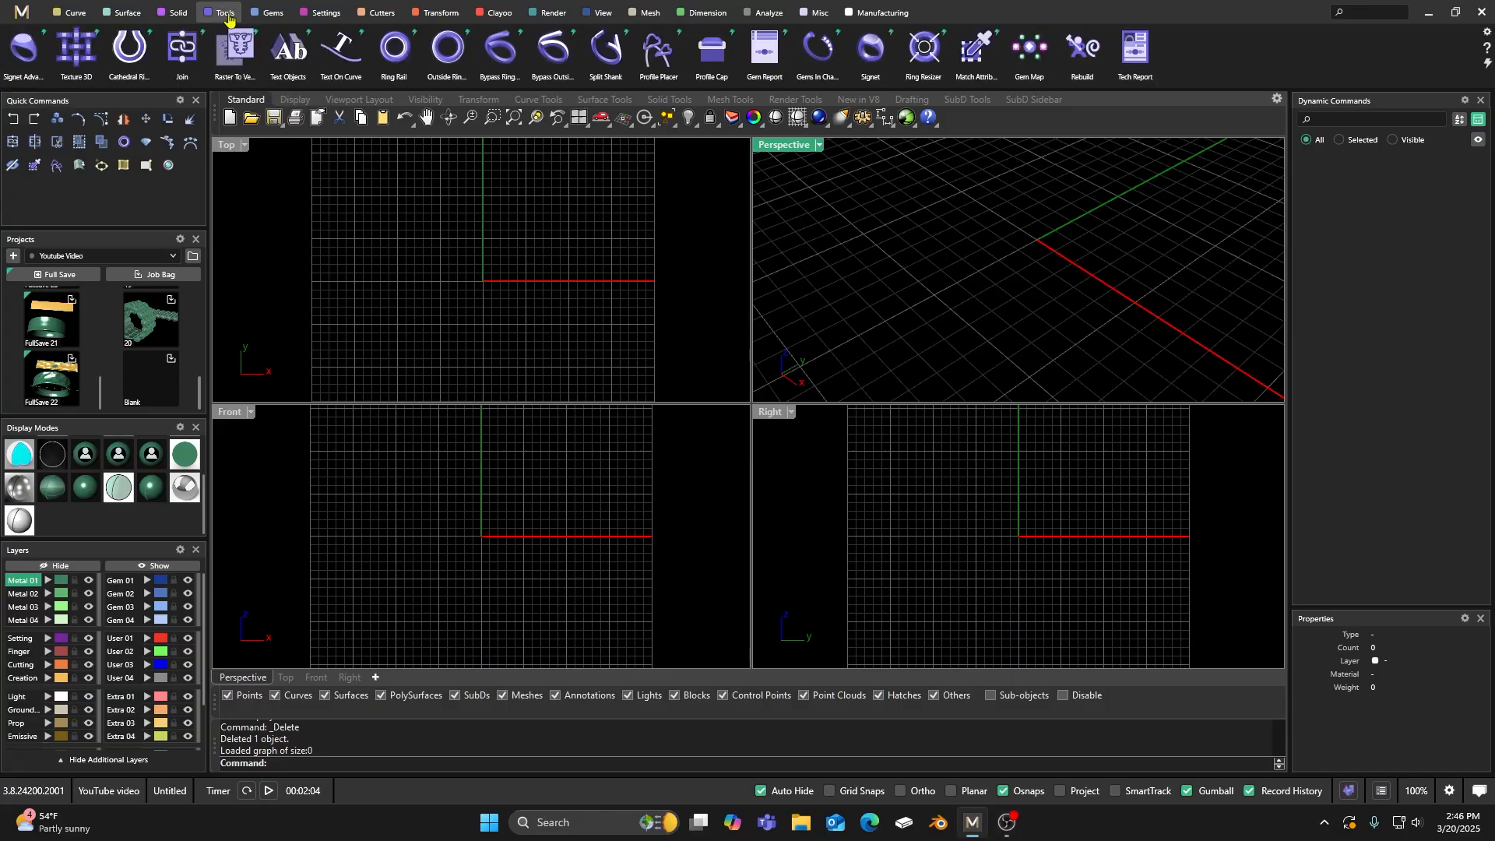
left_click(395, 53)
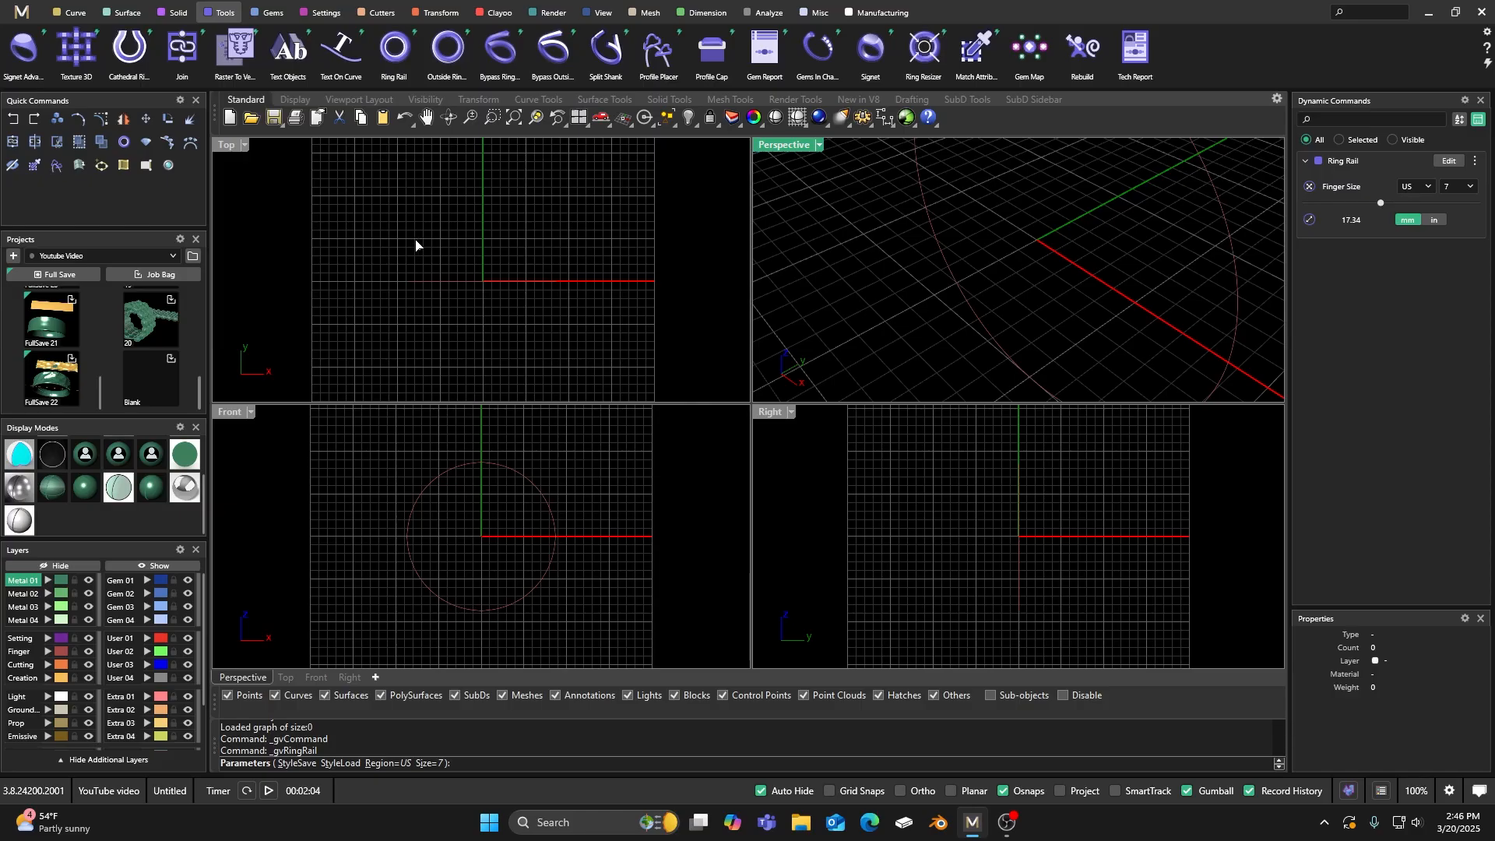
left_click(440, 61)
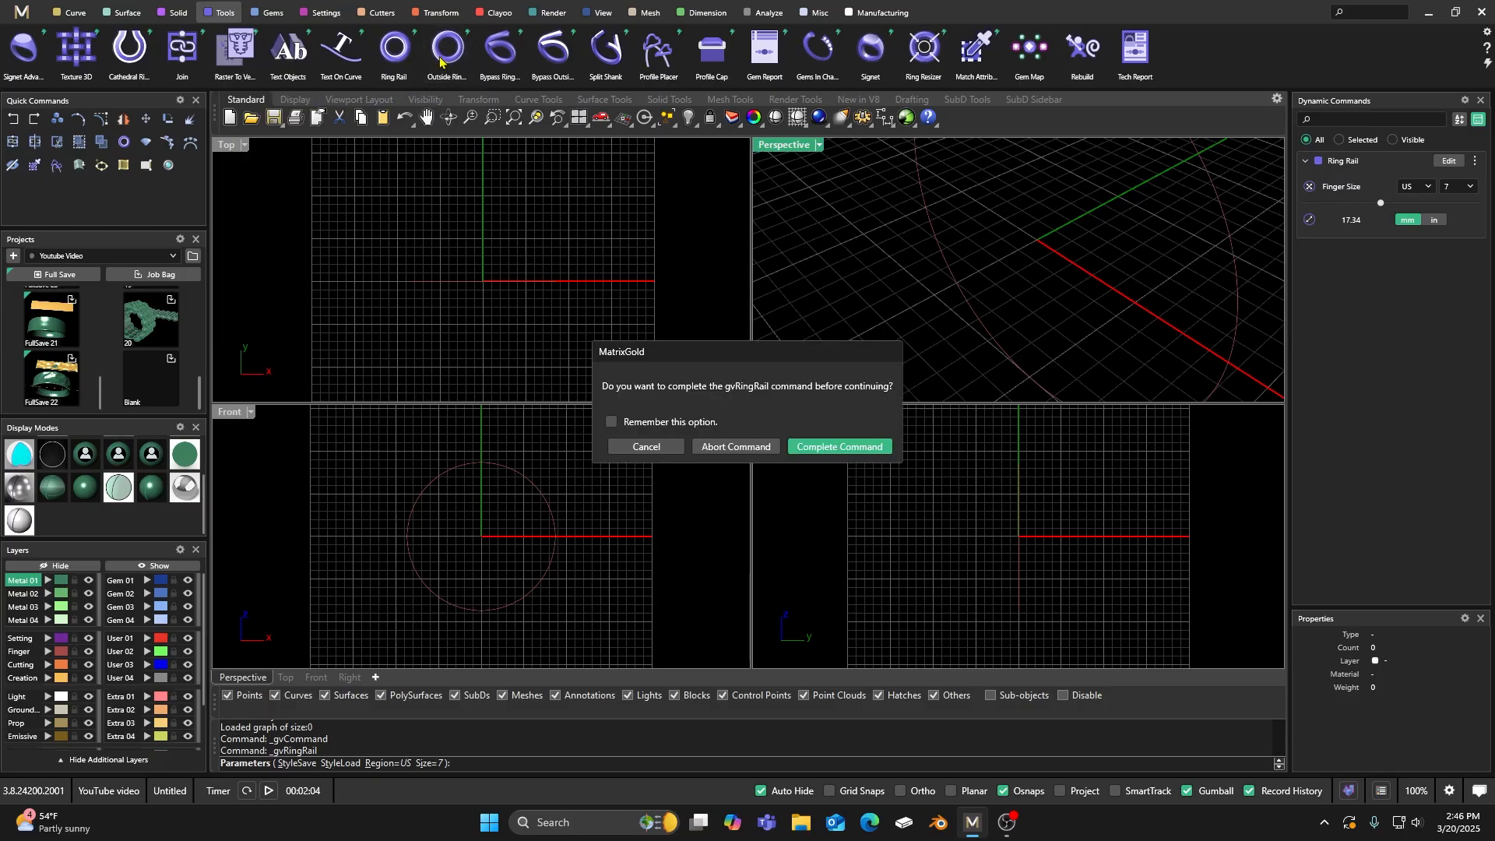
left_click(812, 448)
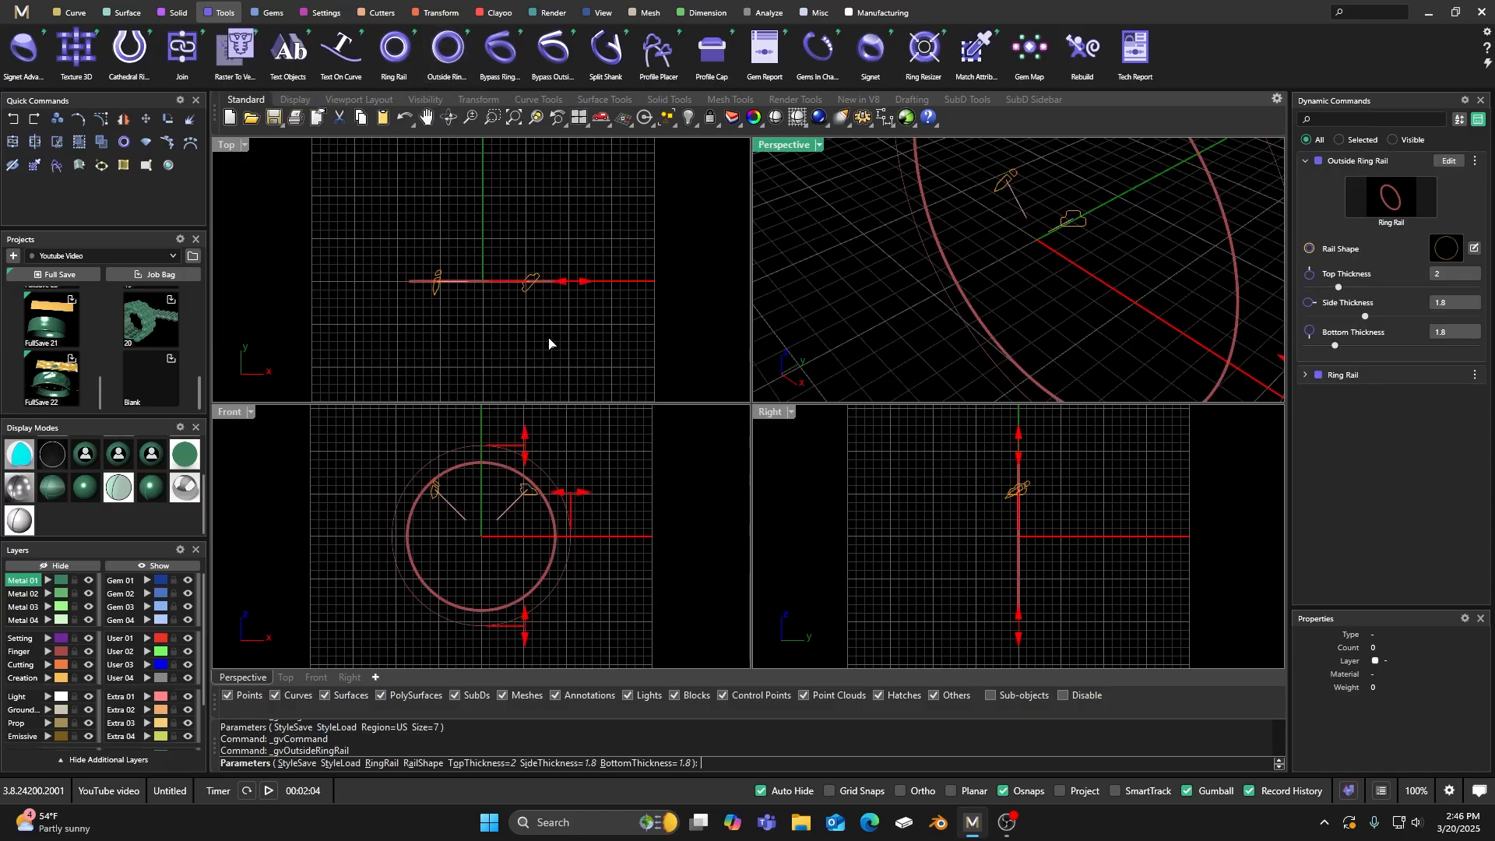
left_click_drag(531, 444, 527, 431)
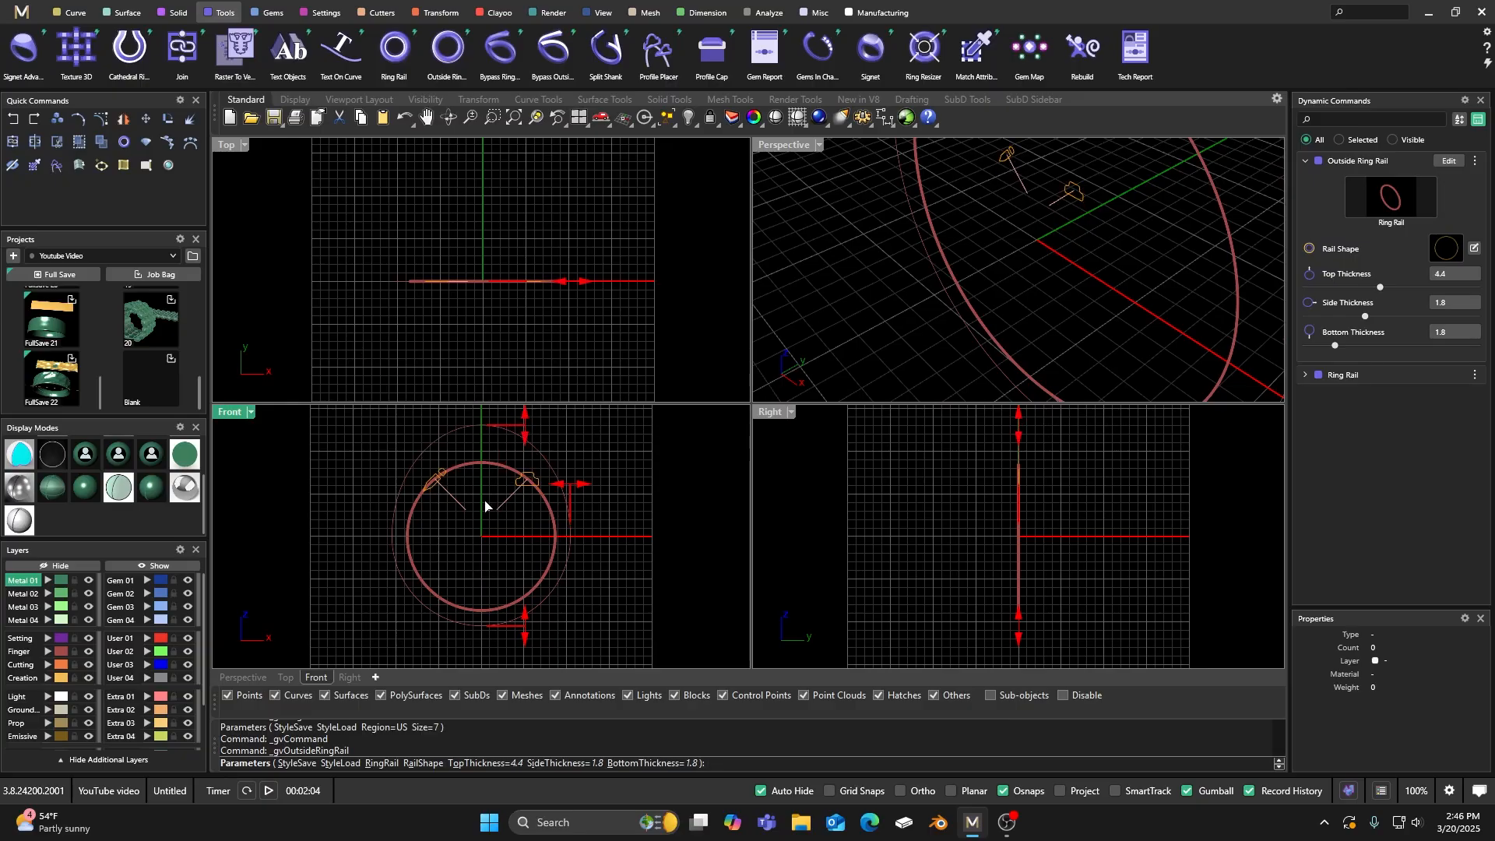
right_click(477, 364)
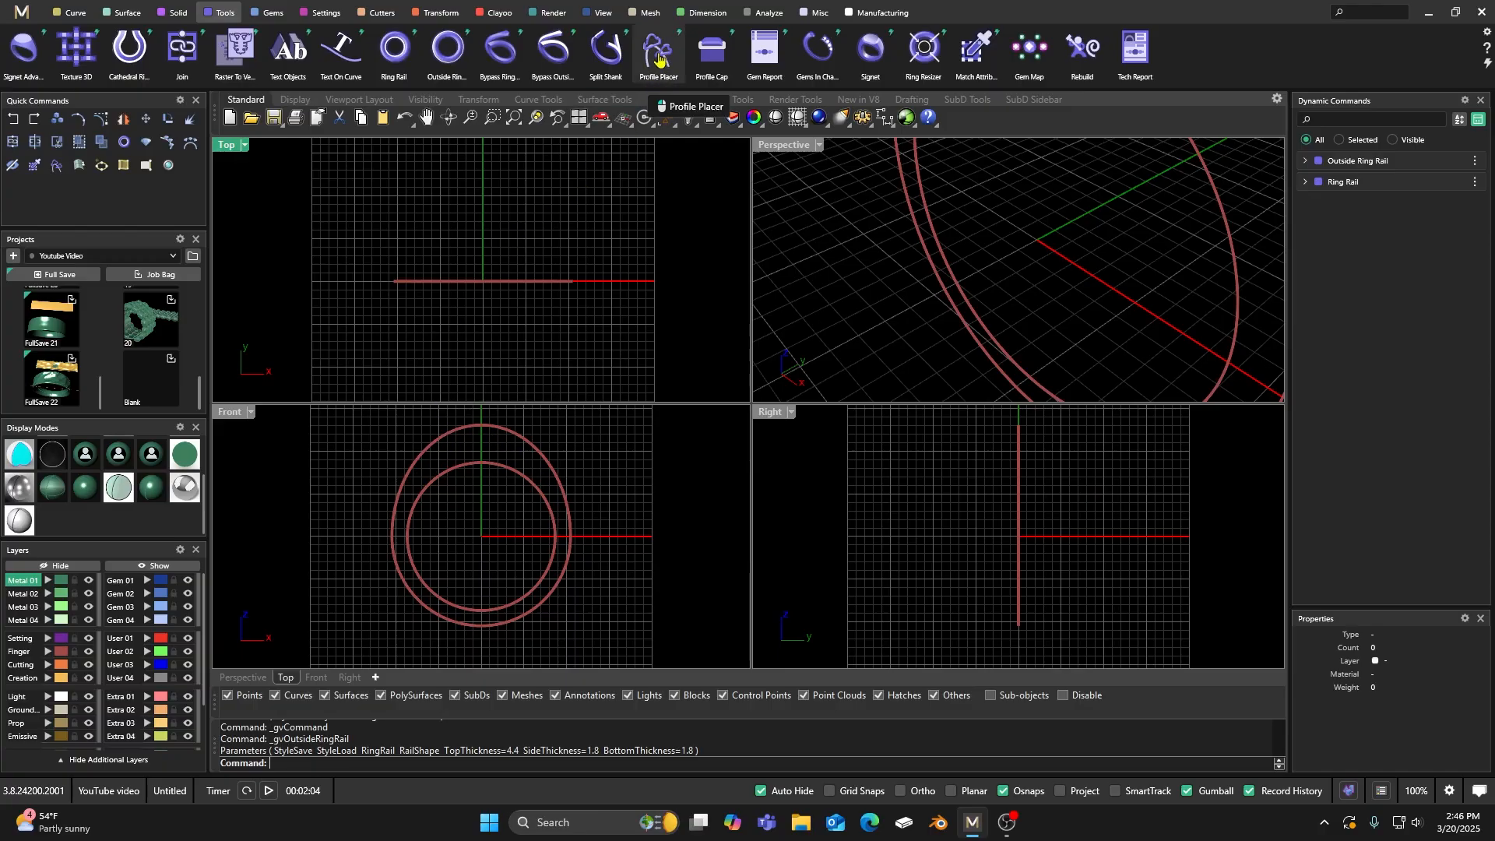
Step: Change the seams of the inner and outer ring rails to position 0.5 at the bottom of each curve
left_click(497, 471)
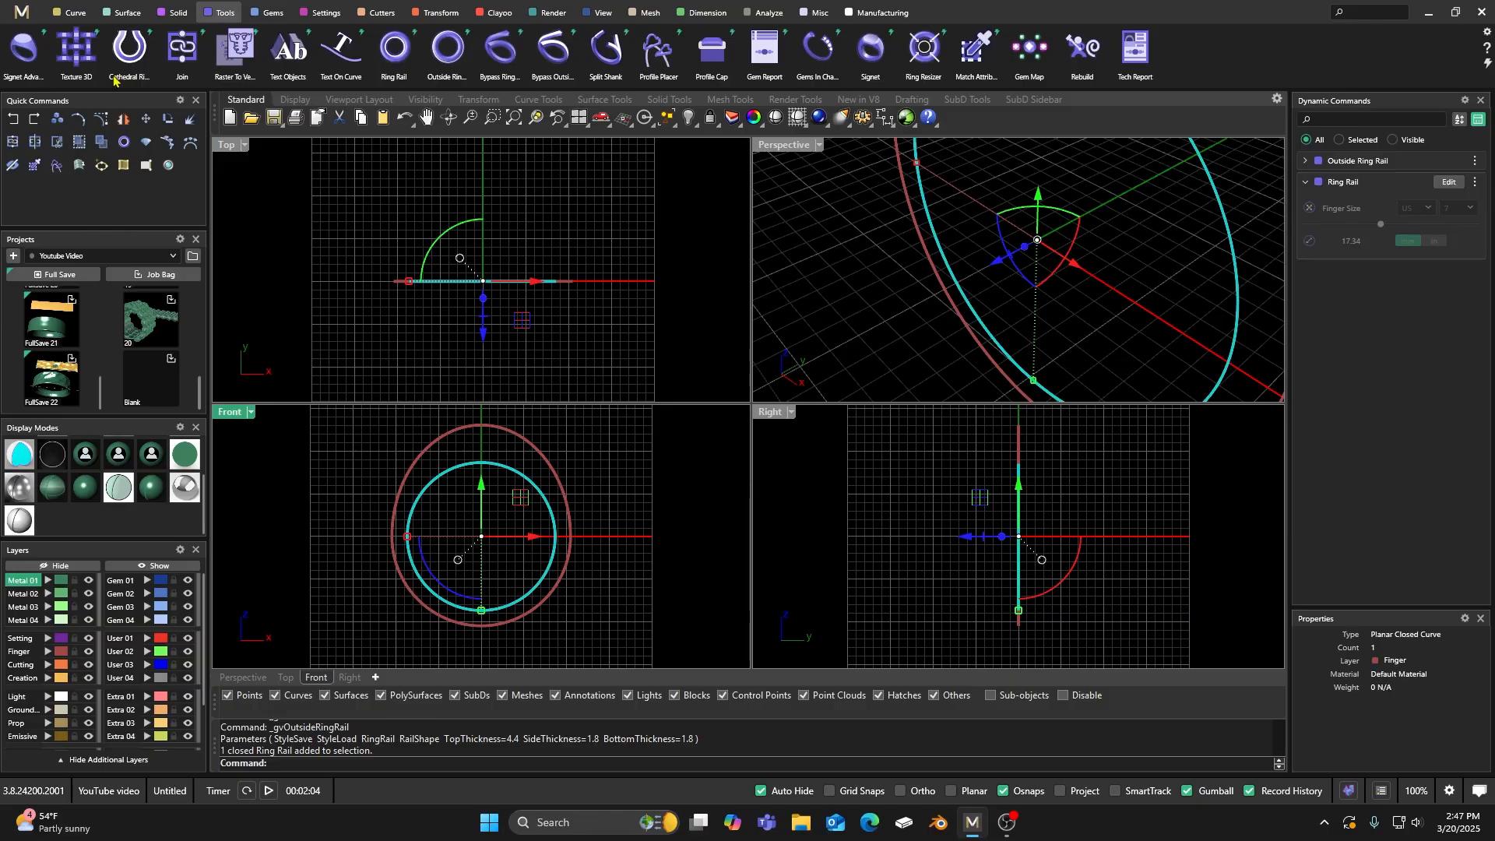
left_click(68, 13)
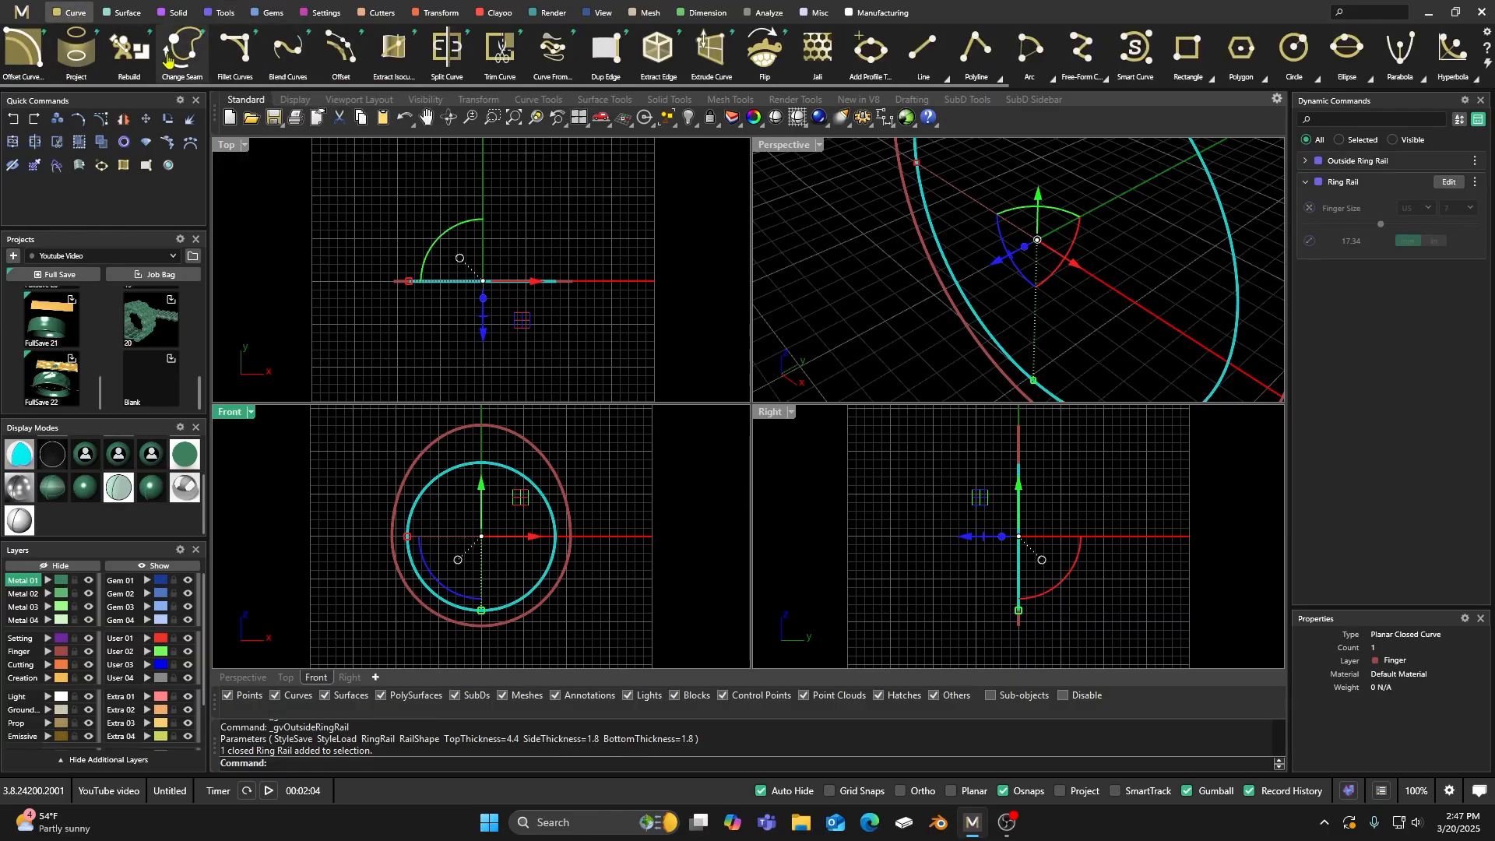
left_click(181, 51)
left_click(482, 612)
left_click(495, 430, "shift")
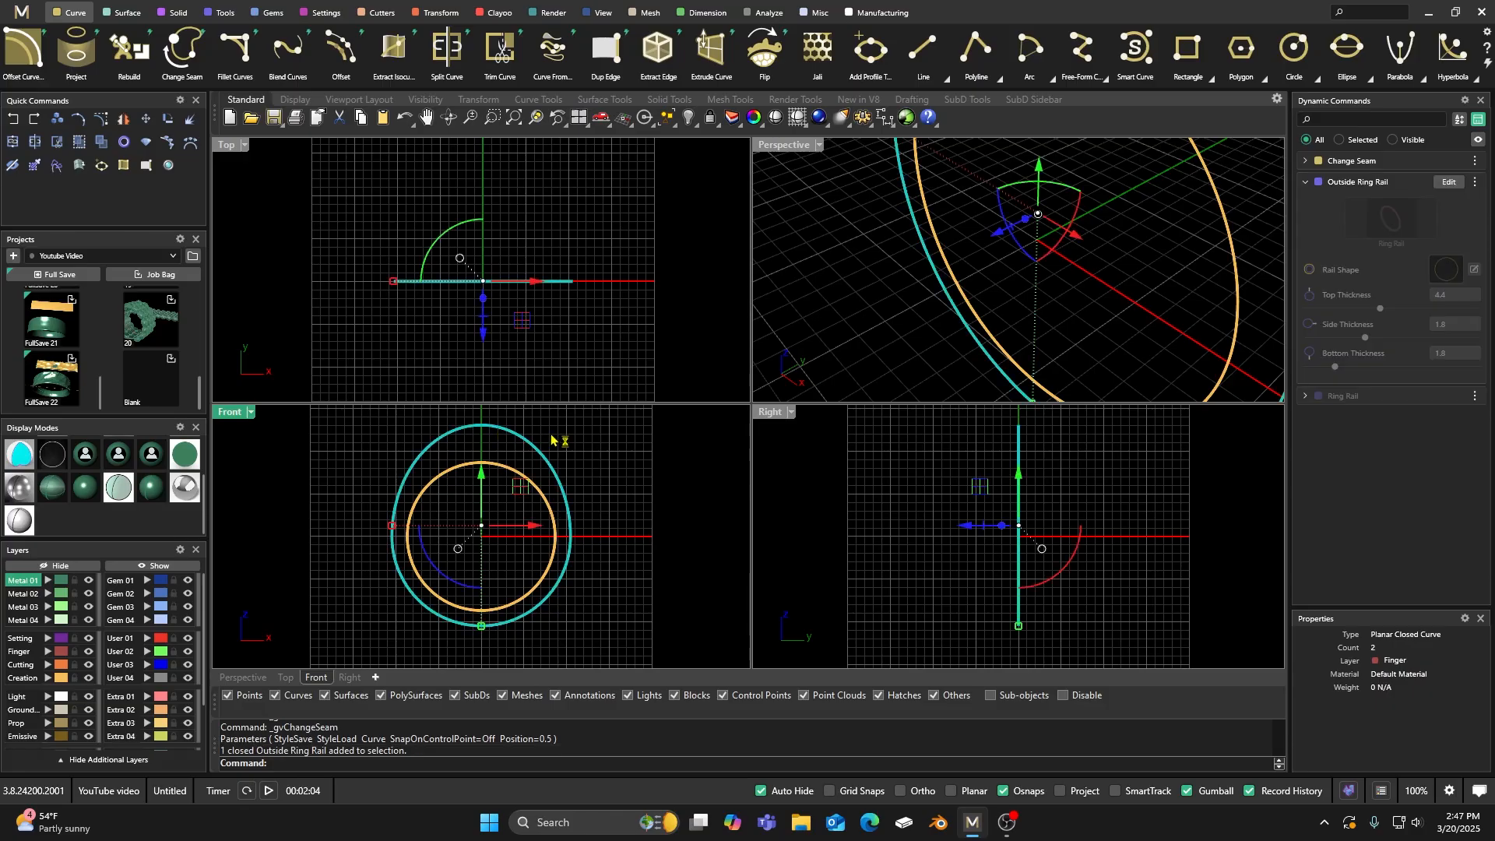
key("Return")
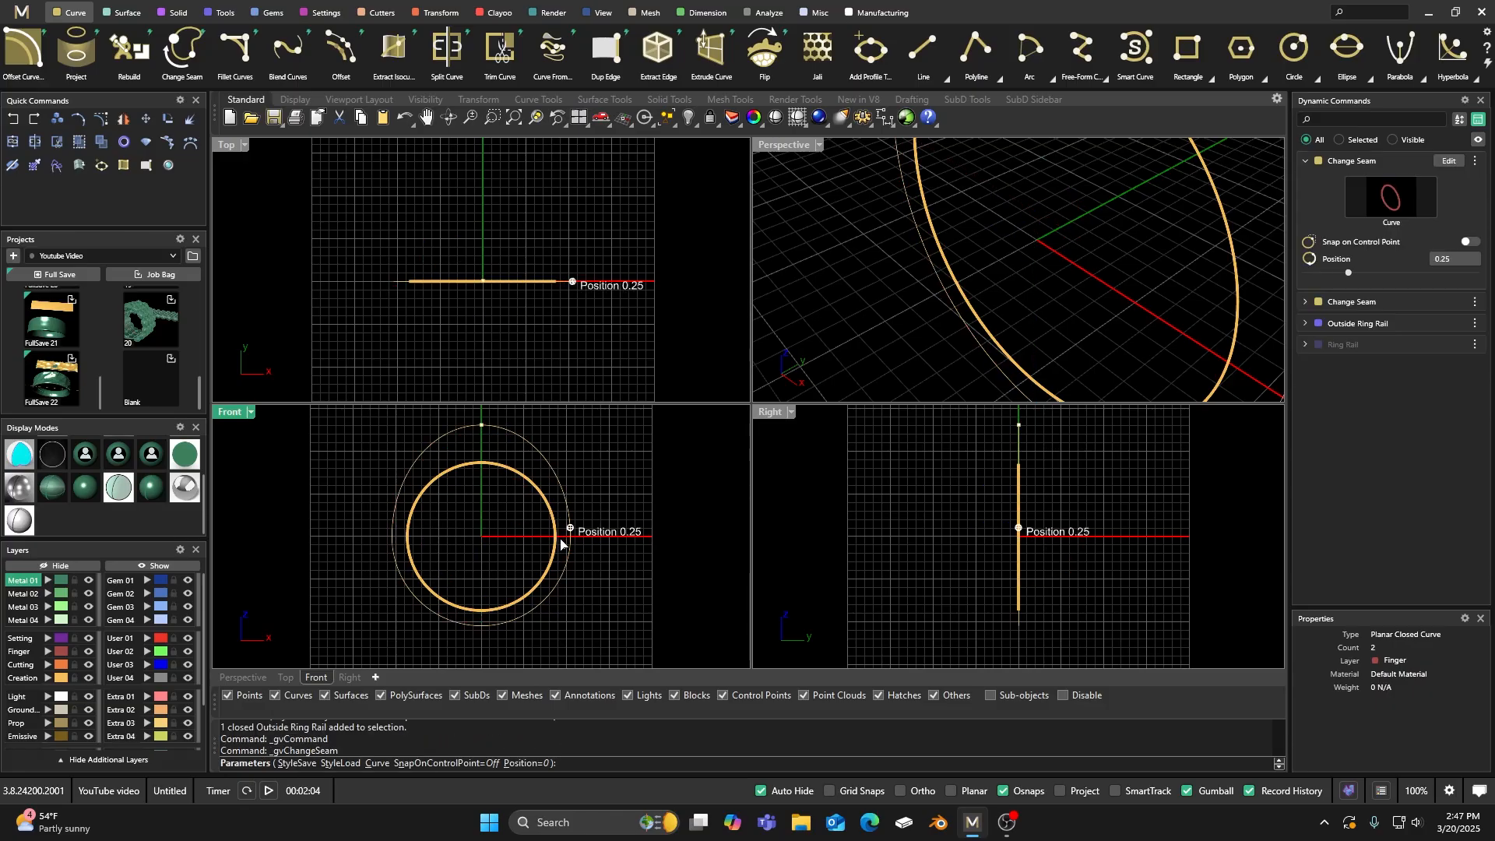
left_click(484, 625)
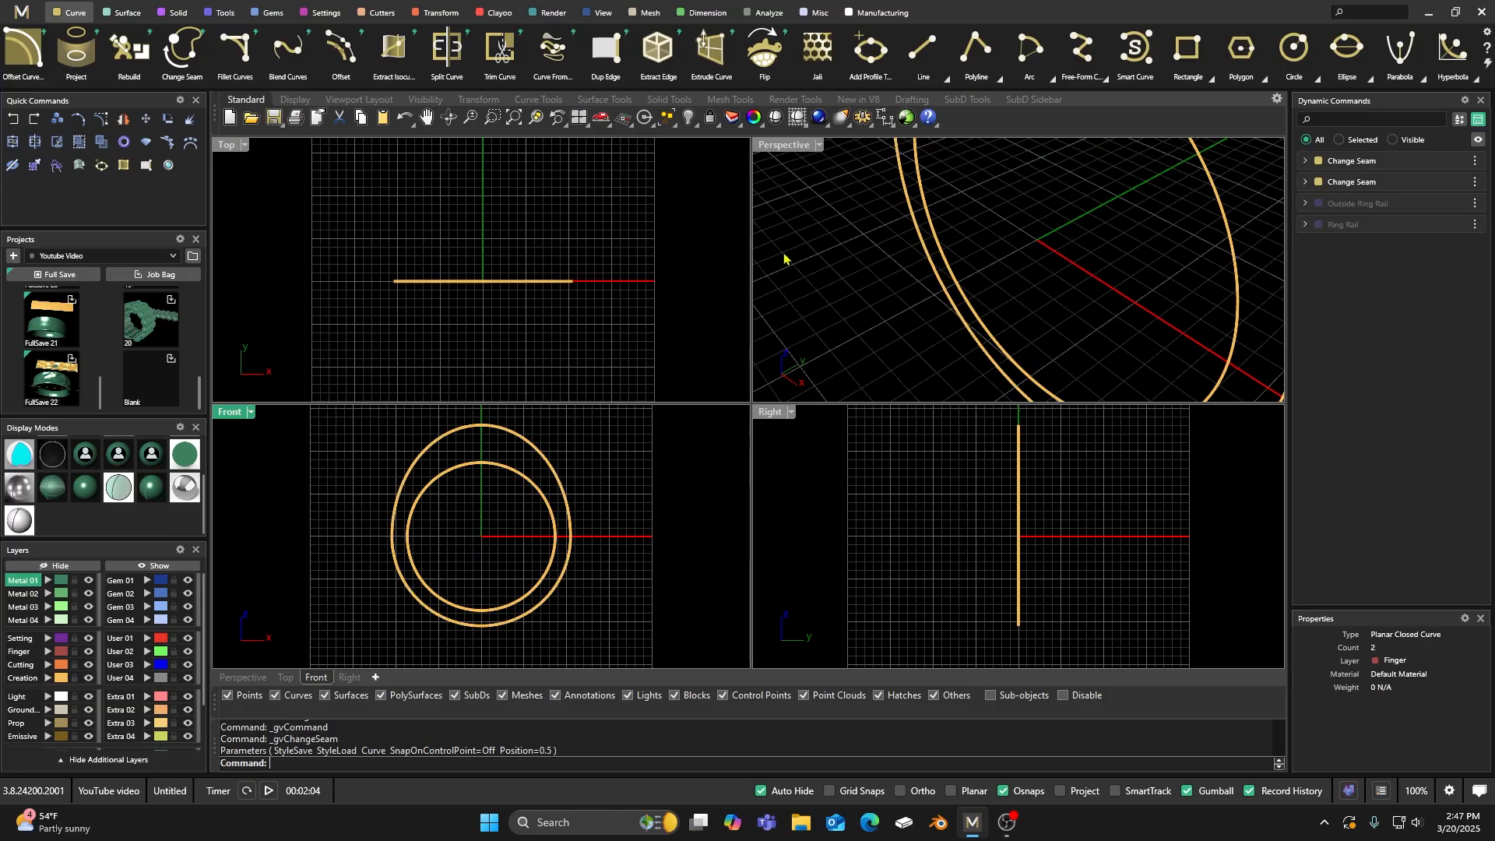
Step: Move the two seam-adjusted rail curves to the Finger layer
left_click_drag(594, 348, 514, 253)
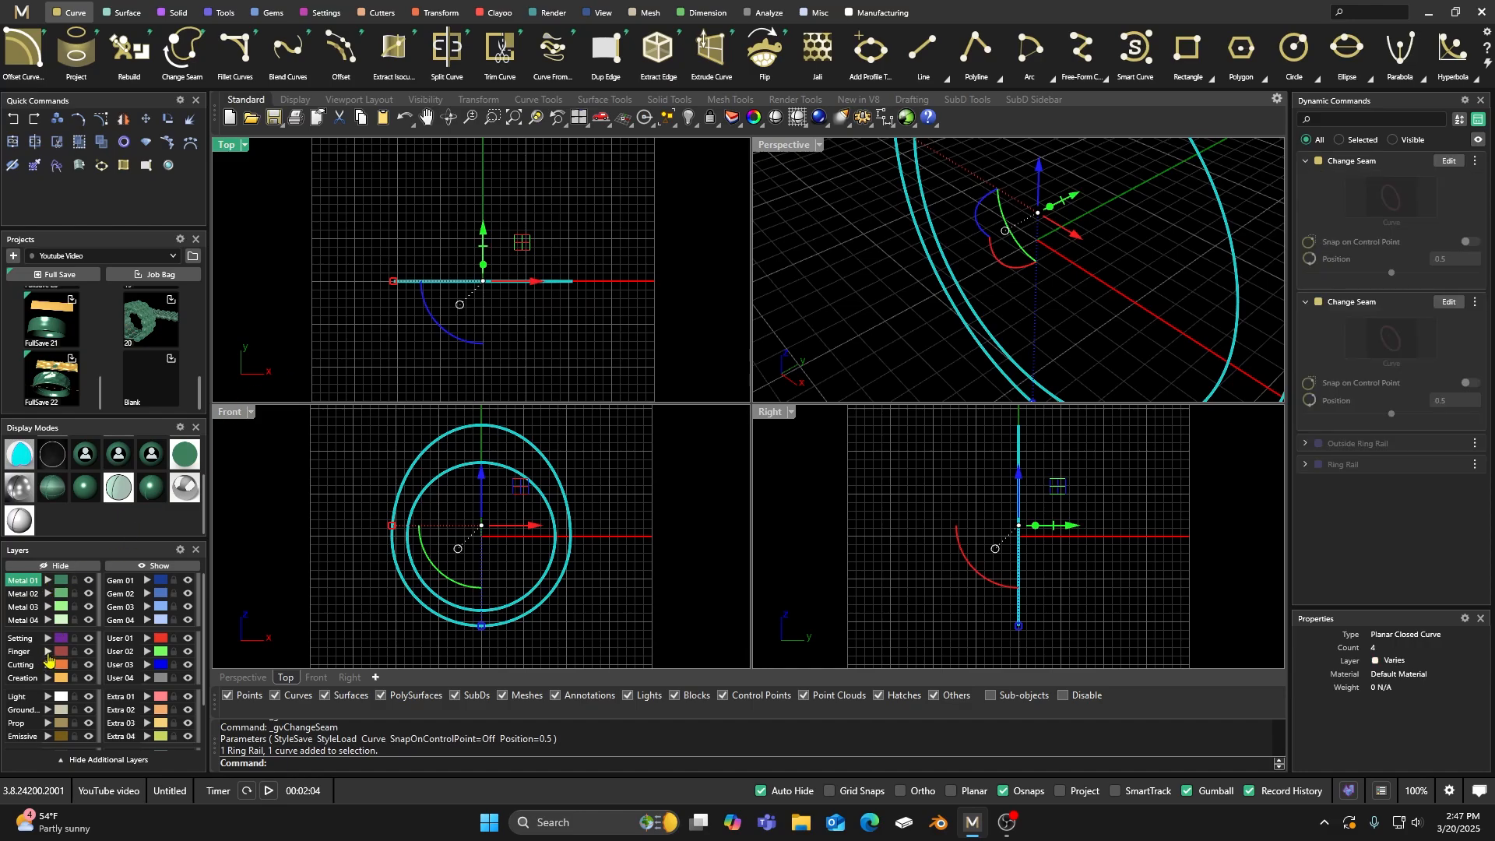
left_click(48, 652)
left_click(341, 359)
Step: Place a 4 mm wide shank profile 02 from the library at the bottom of the inner rail with Profile Placer
double_click(798, 145)
scroll(672, 342, "down", 6)
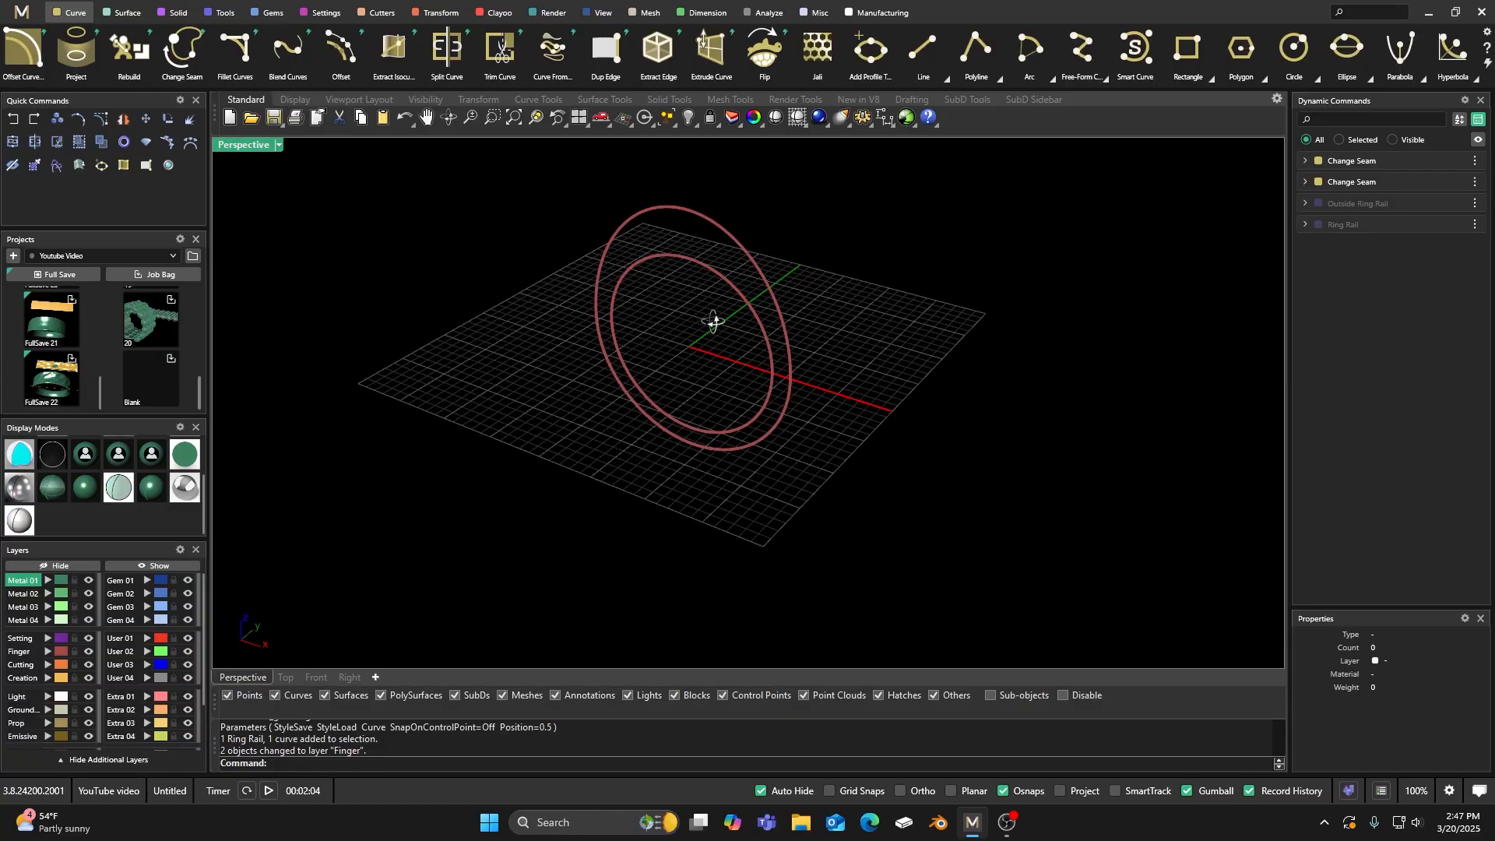
left_click(224, 12)
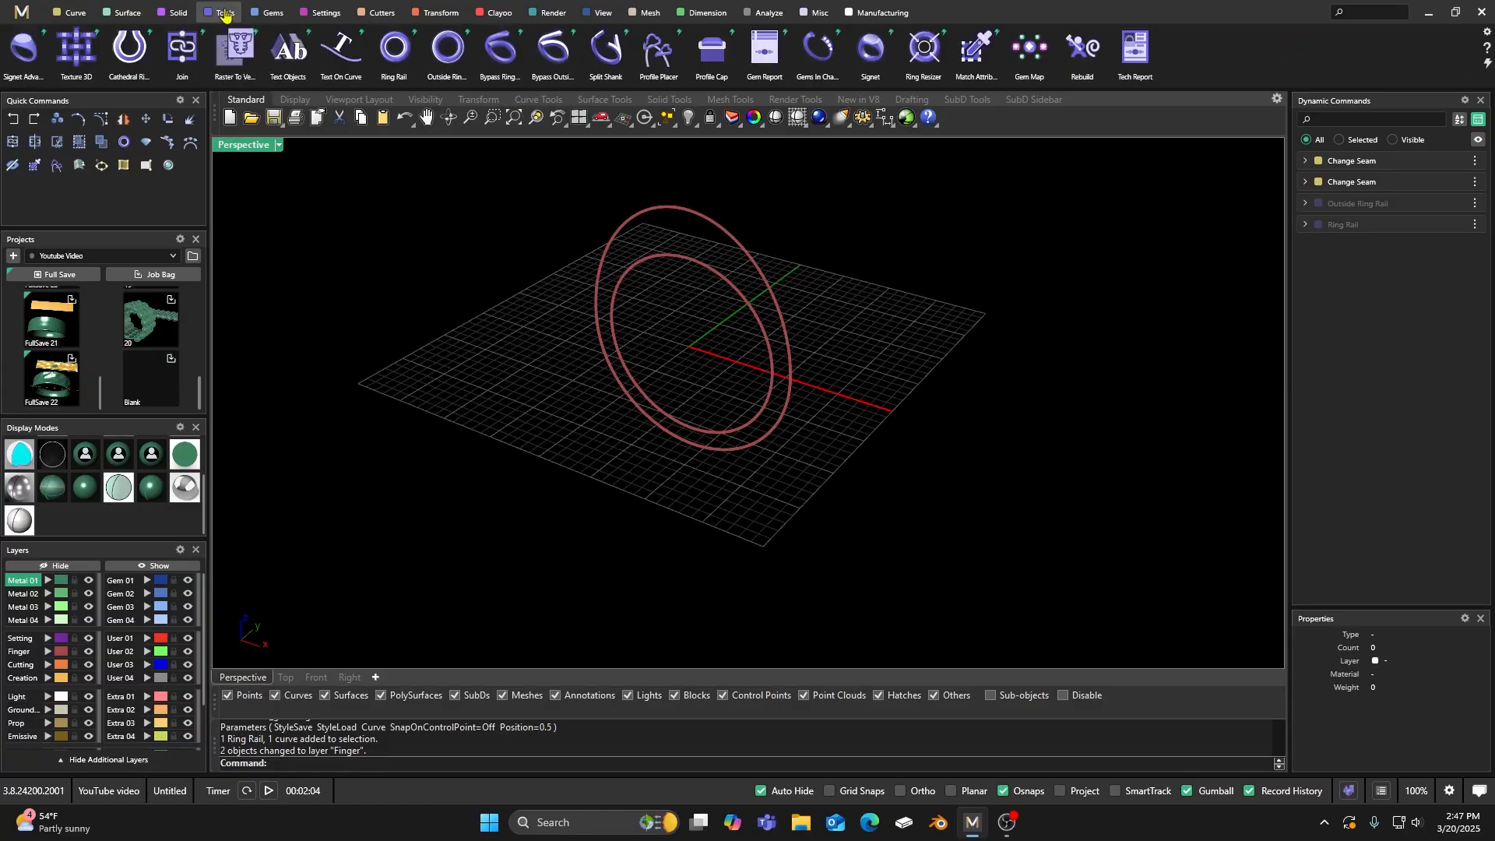
left_click(654, 53)
scroll(674, 504, "down", 2)
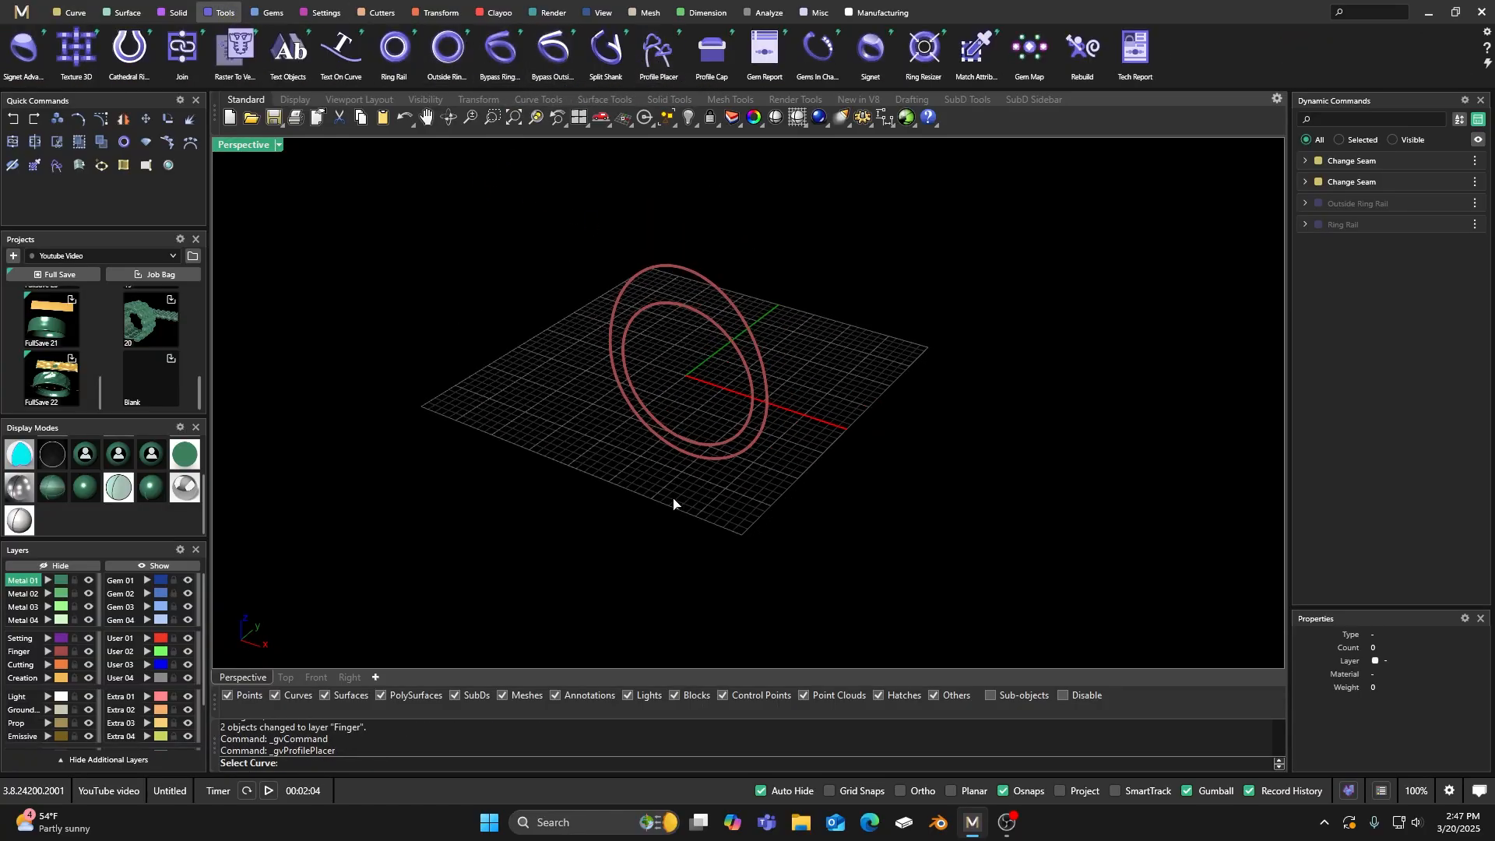
left_click(684, 445)
right_click_drag(685, 446, 838, 434)
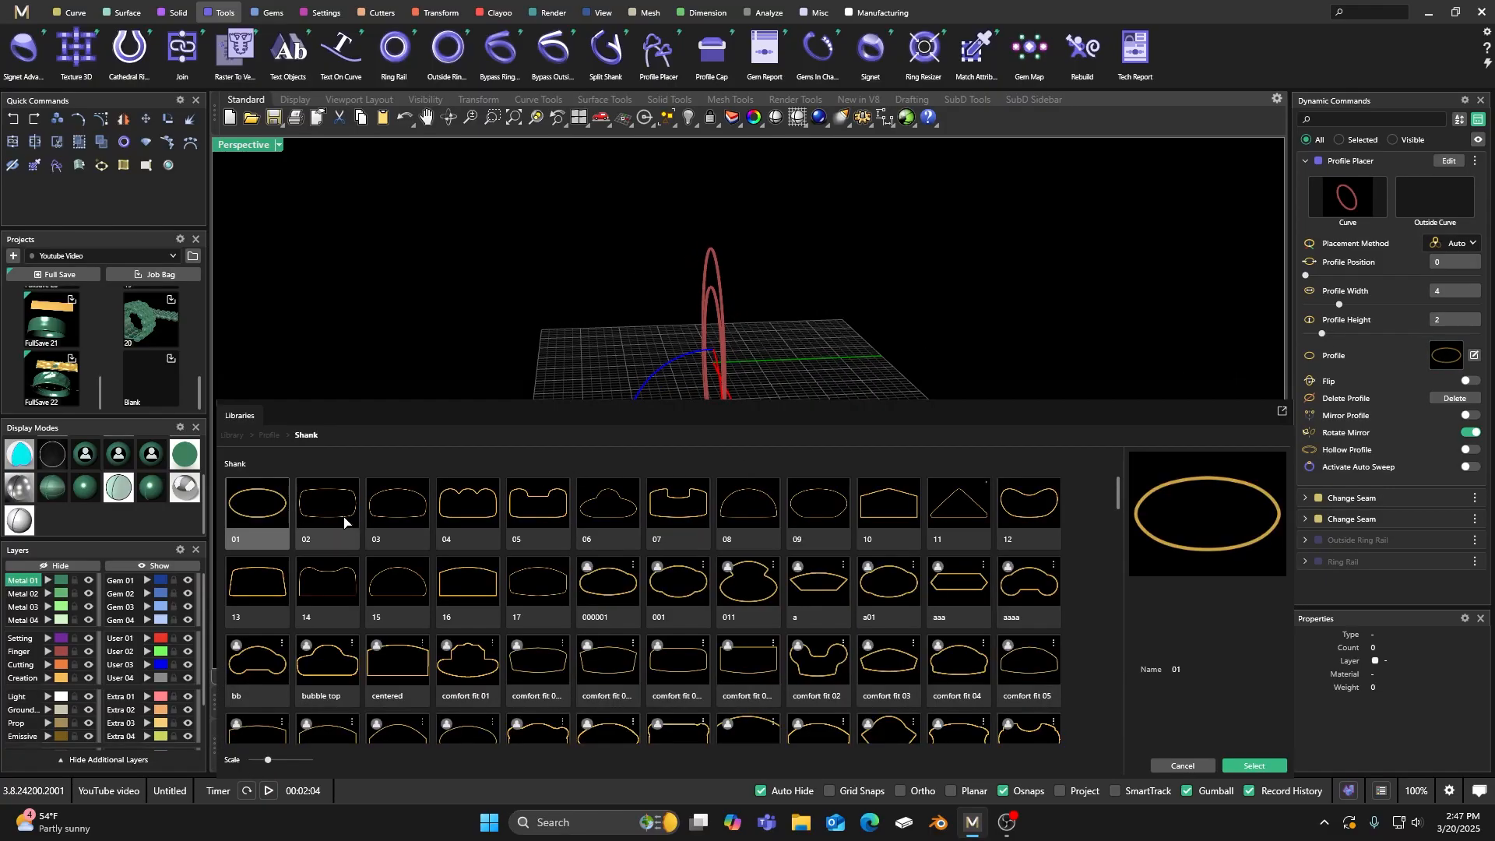
left_click(327, 502)
double_click(341, 496)
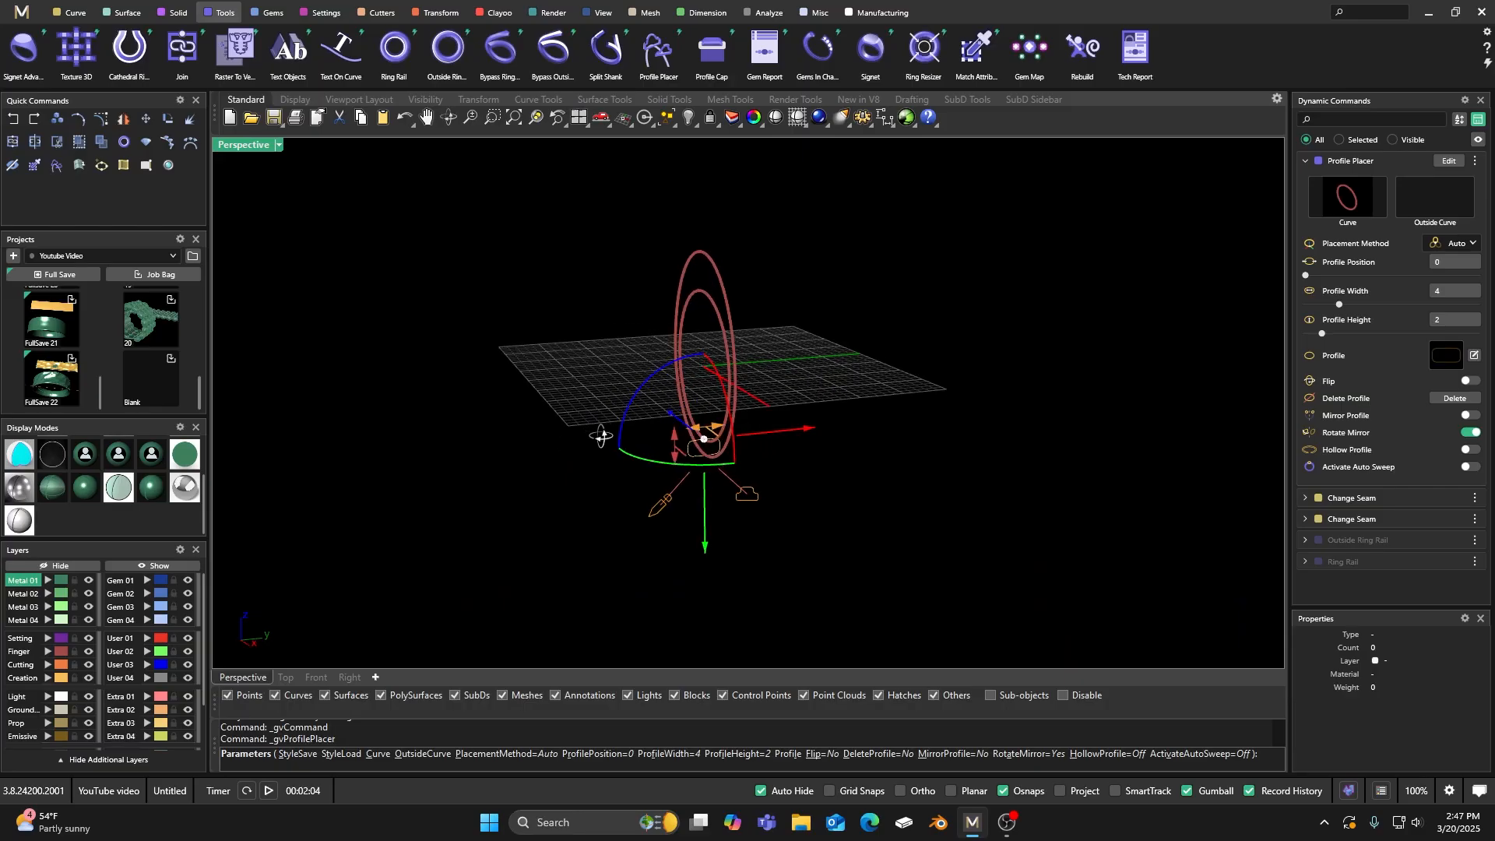
Step: Set the outer rail as the outside curve and add a second profile at position 0.5 with a 6.9 mm width
left_click(1452, 201)
scroll(703, 506, "up", 3)
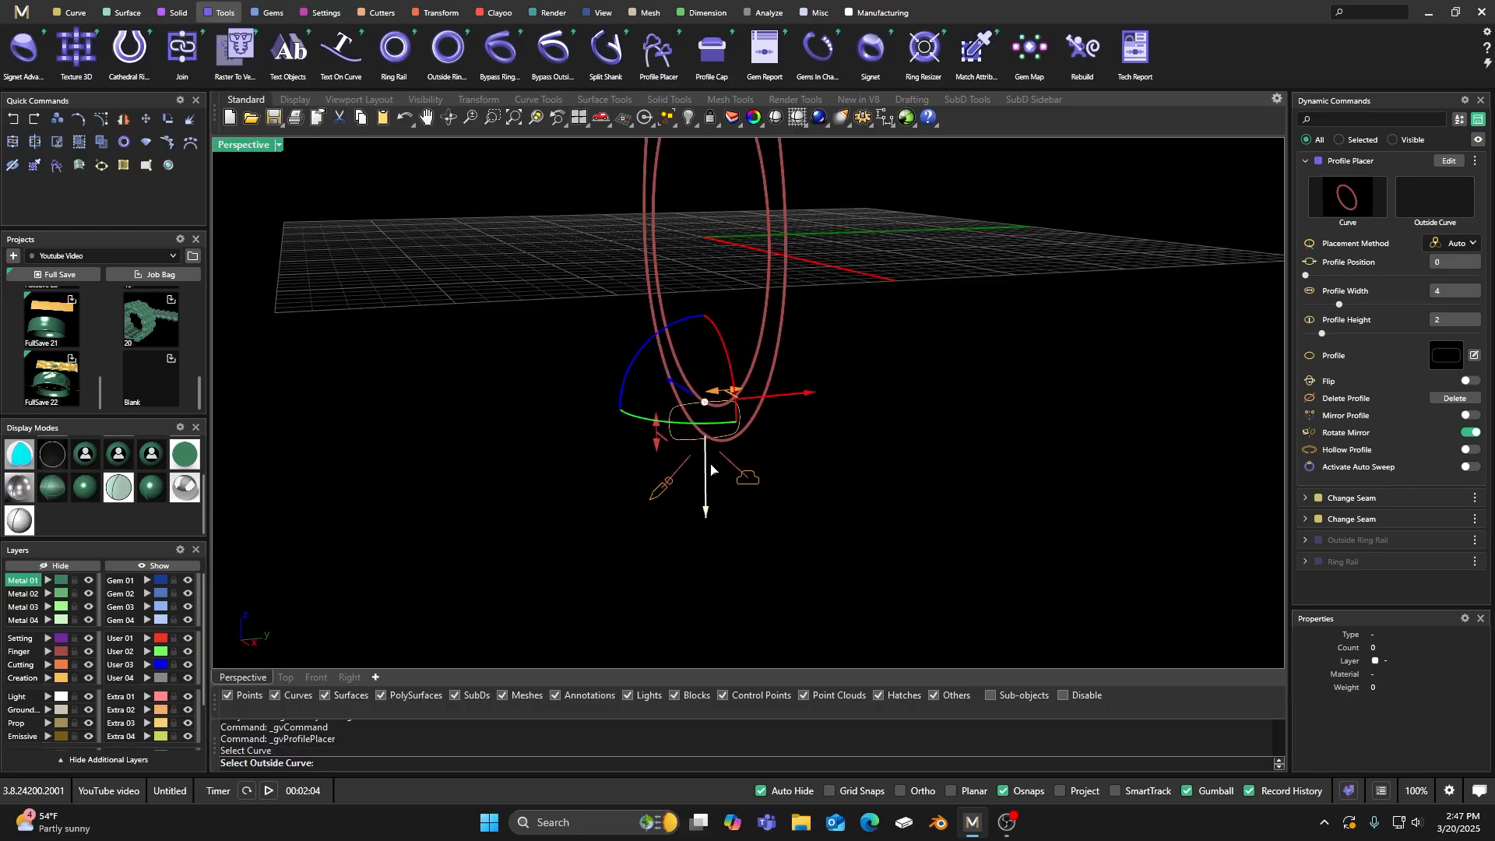
scroll(600, 547, "down", 3)
right_click_drag(584, 587, 726, 561)
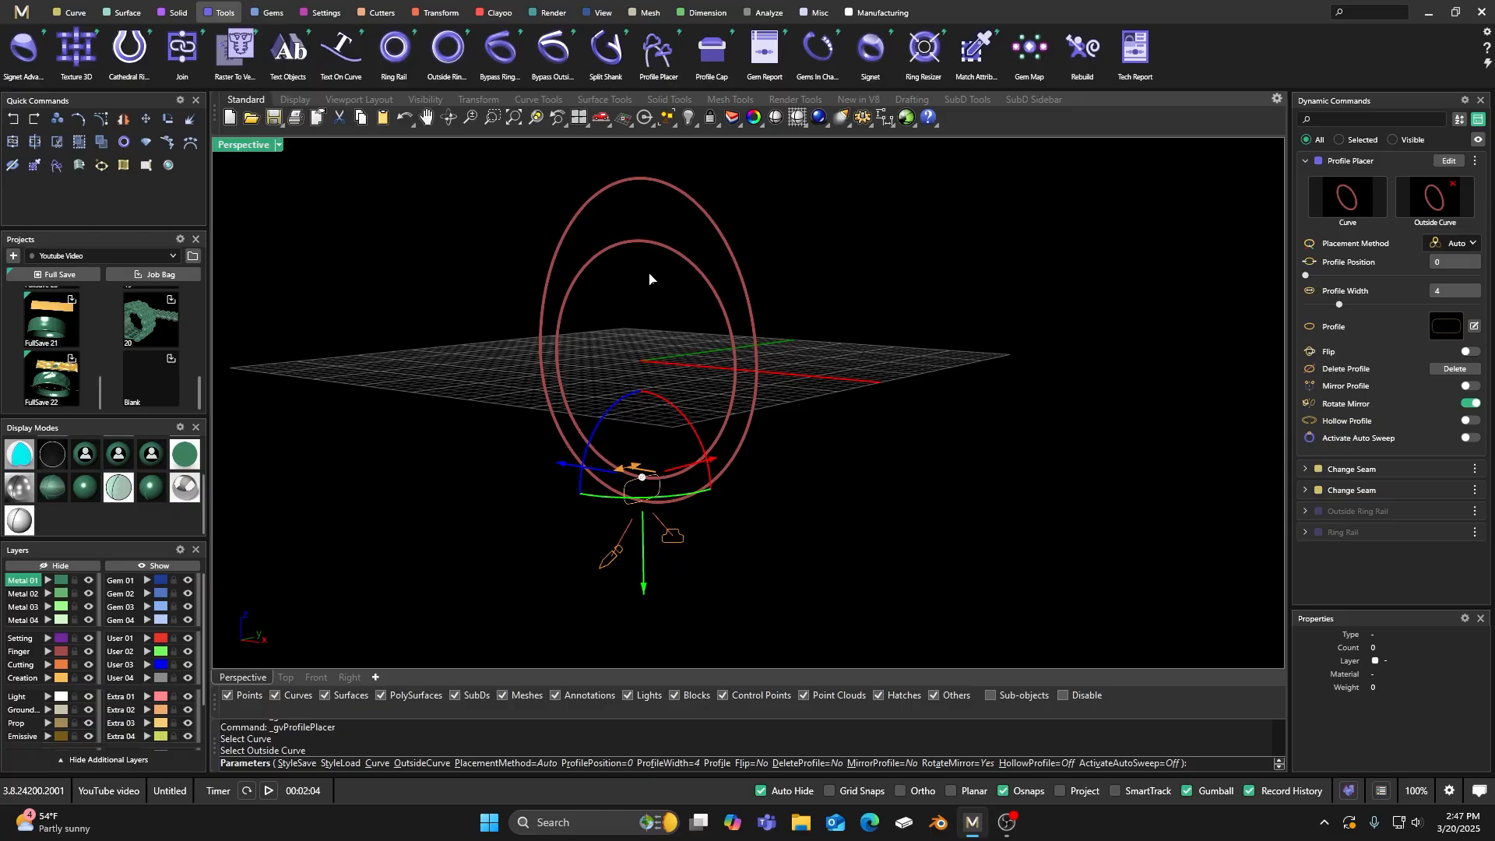
left_click(639, 241)
right_click_drag(682, 382, 570, 407)
left_click_drag(717, 236, 750, 257)
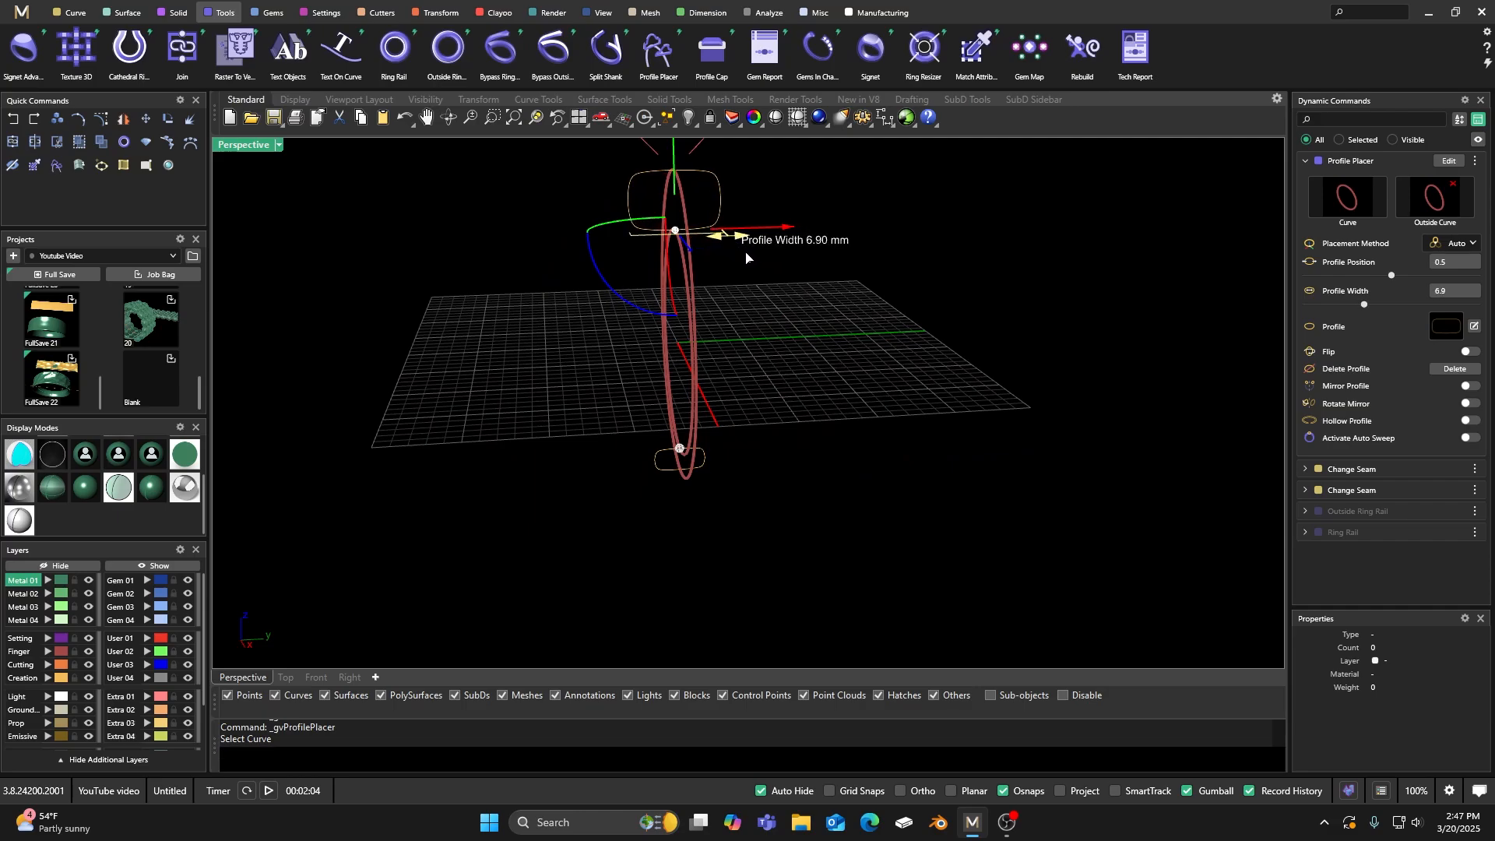
right_click(564, 410)
right_click_drag(554, 457, 619, 471)
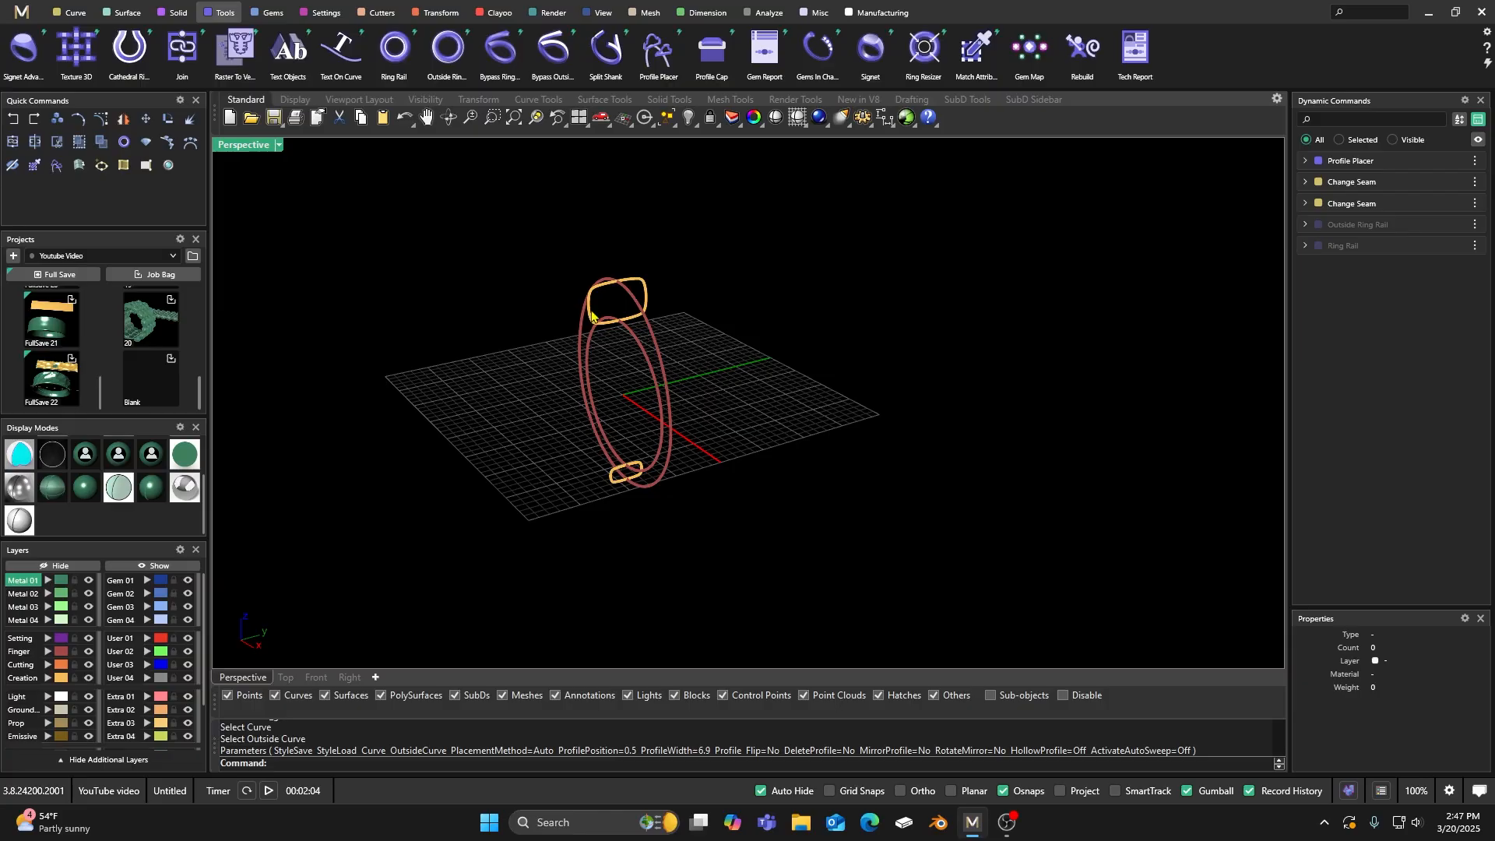
Step: Display the control points of the top profile to examine how many it has and where they sit
scroll(592, 314, "up", 3)
right_click_drag(631, 329, 593, 309)
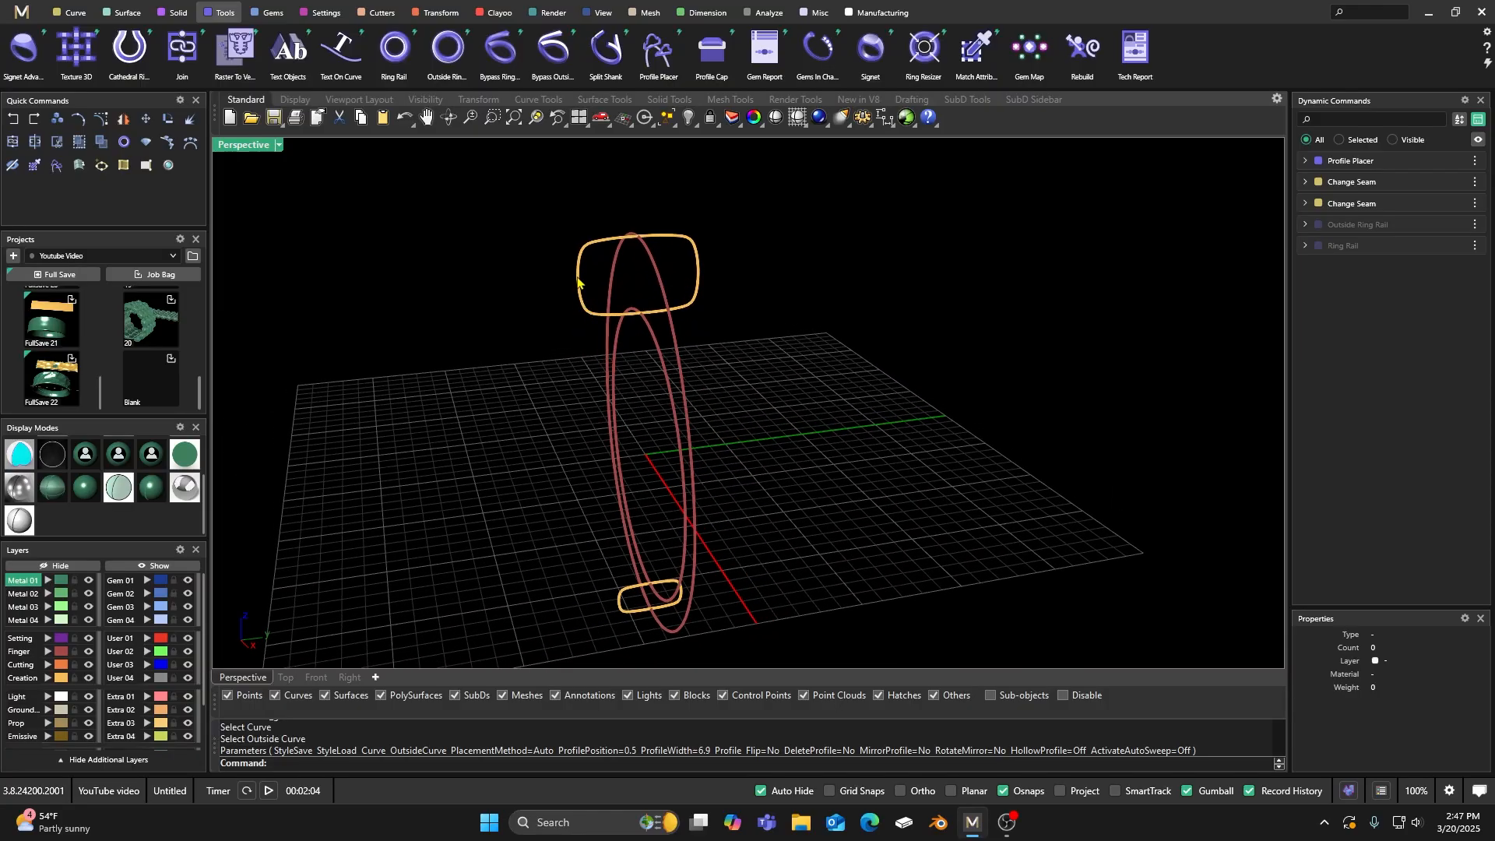
left_click(578, 282)
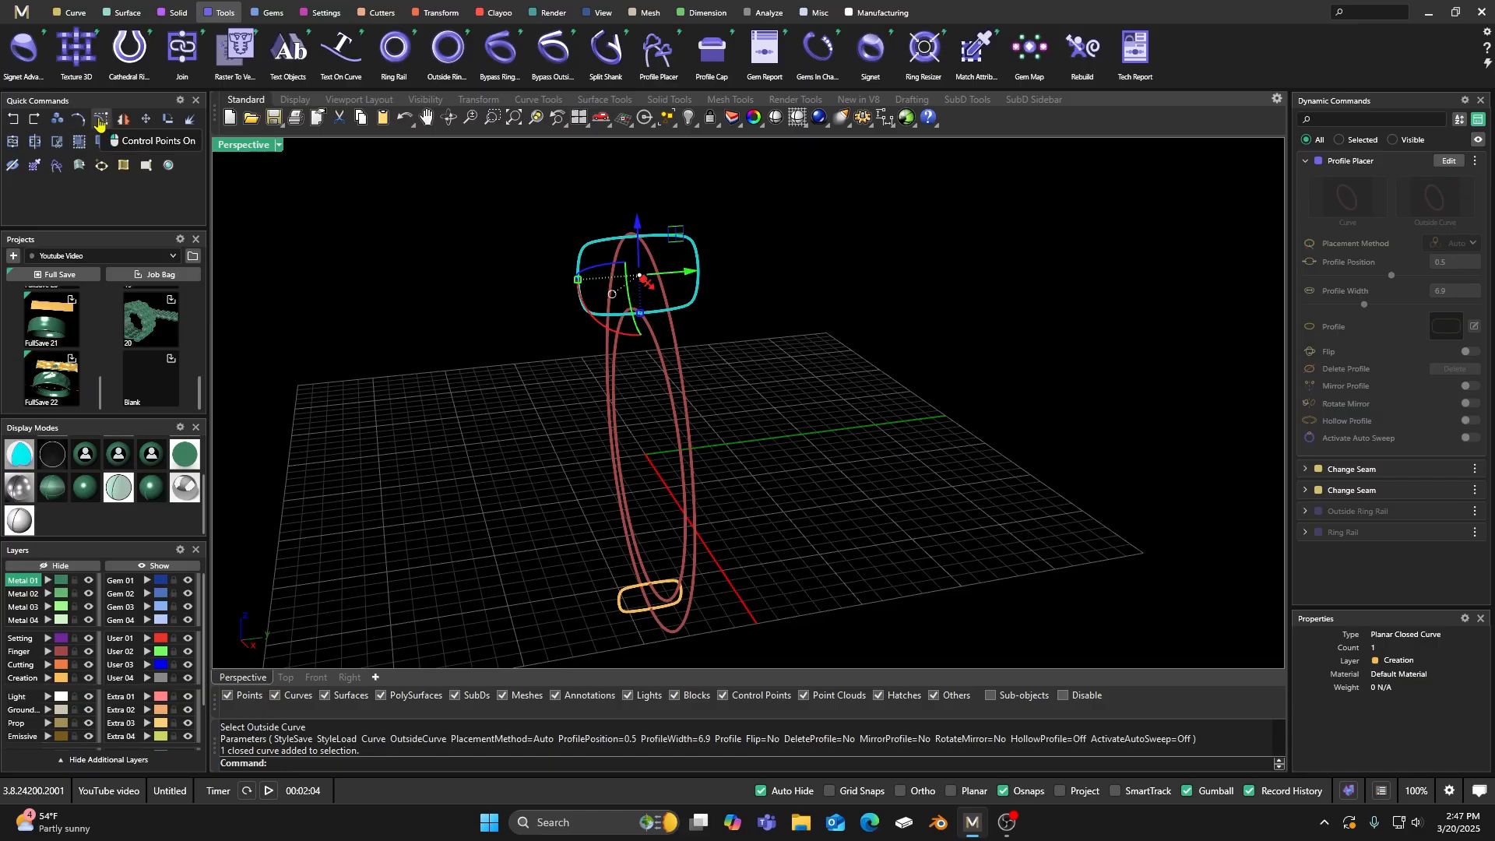
left_click(102, 124)
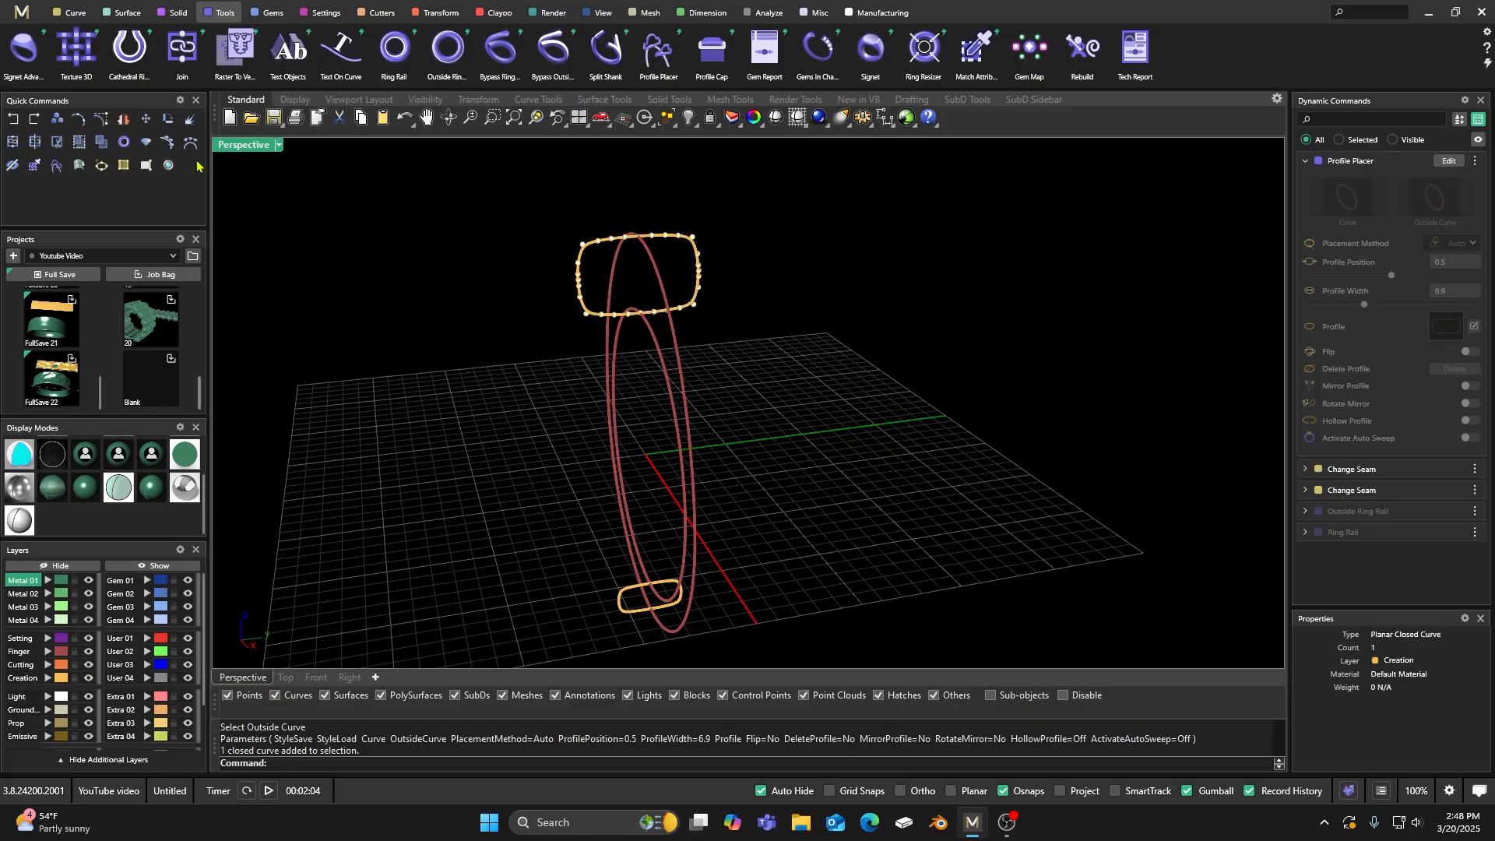
left_click(101, 122)
left_click(101, 123)
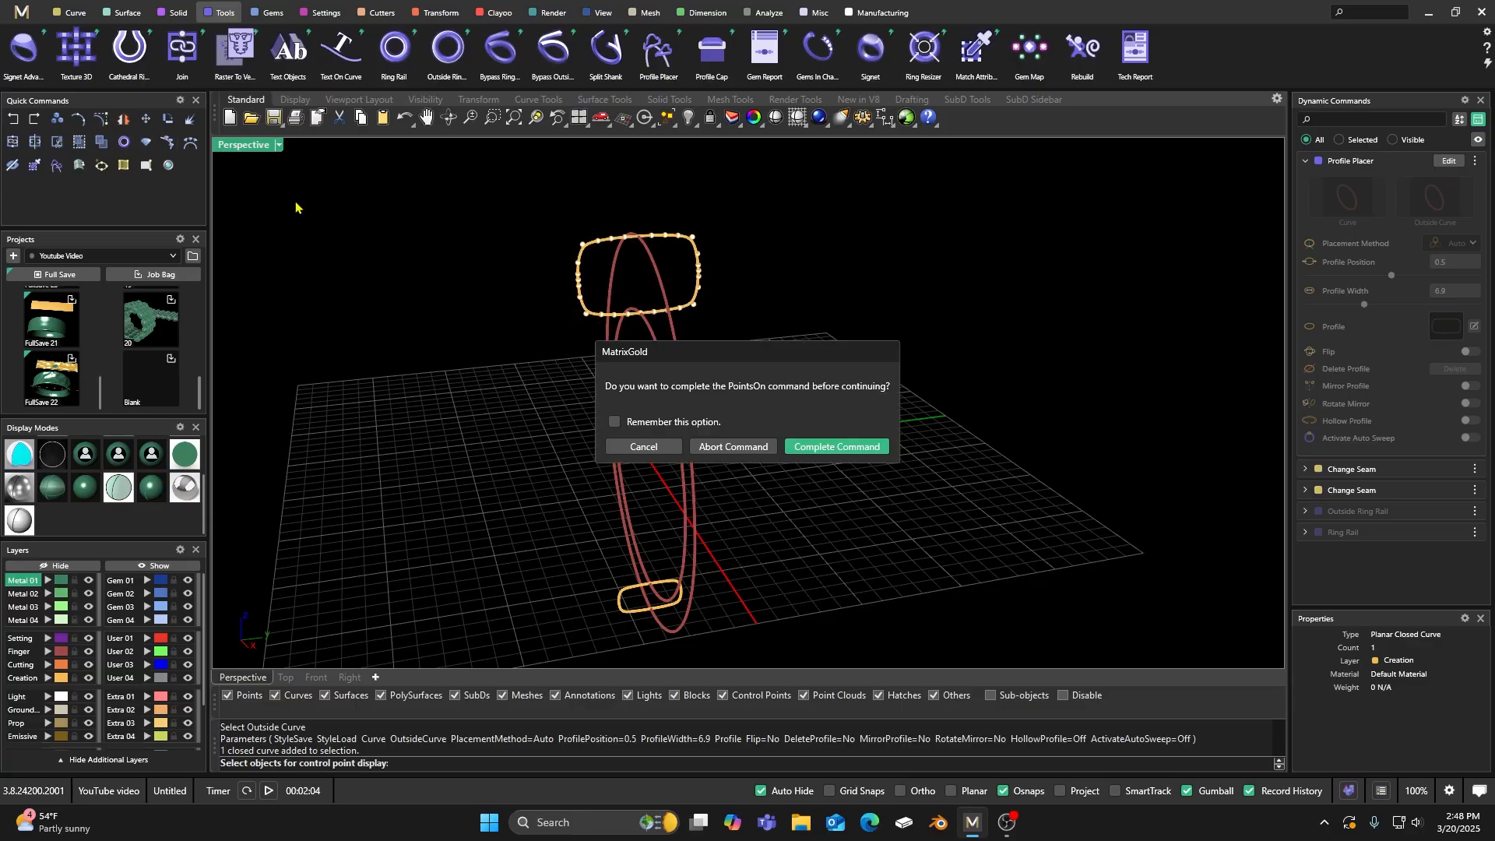
left_click(813, 450)
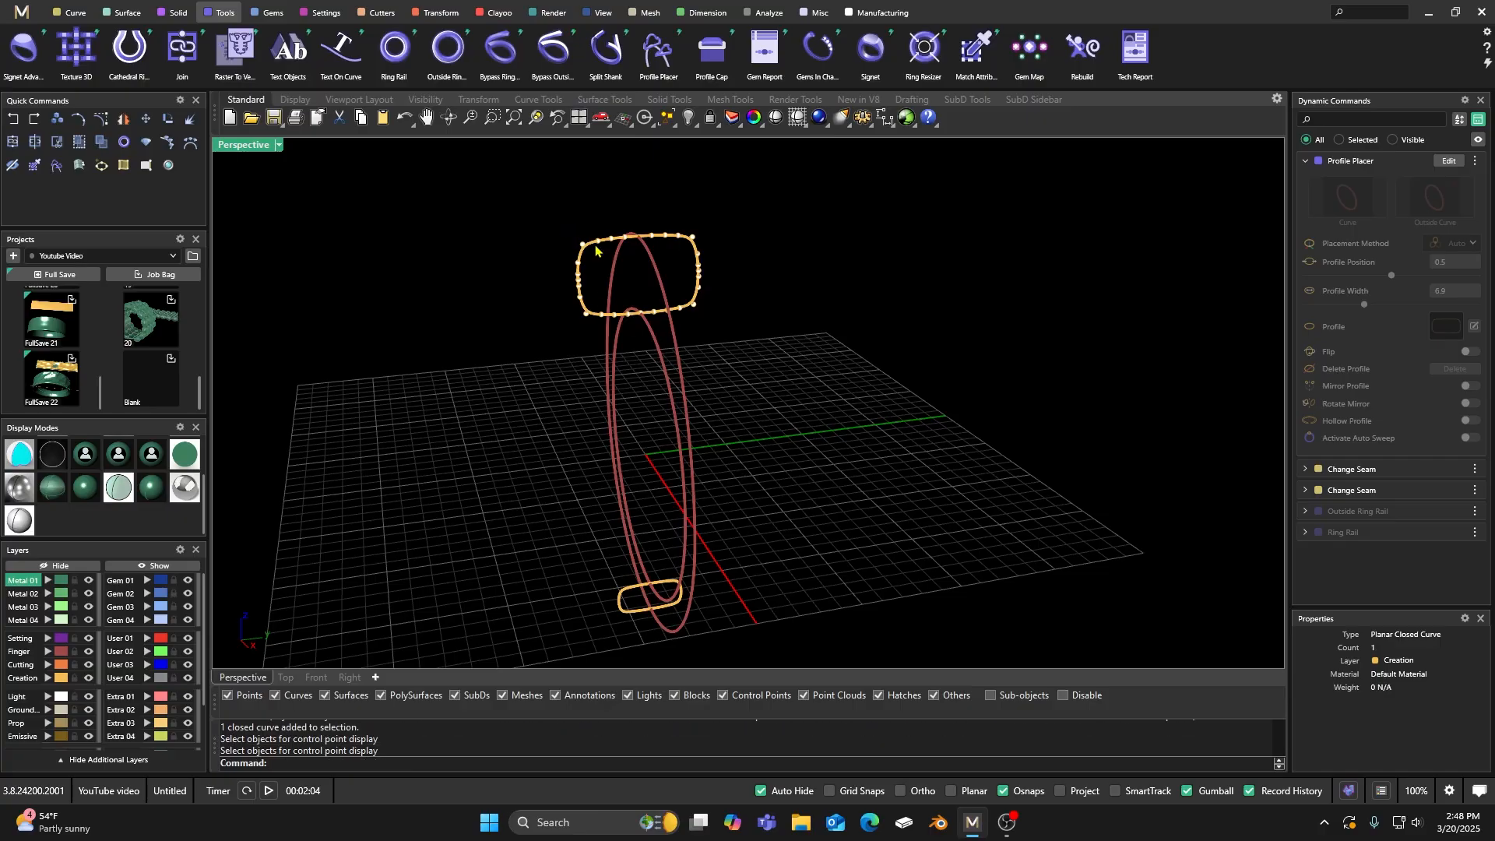
Step: Rebuild the top profile curve with 11 points and Make SubD friendly enabled, deleting the input curve
scroll(596, 250, "up", 3)
left_click(589, 244)
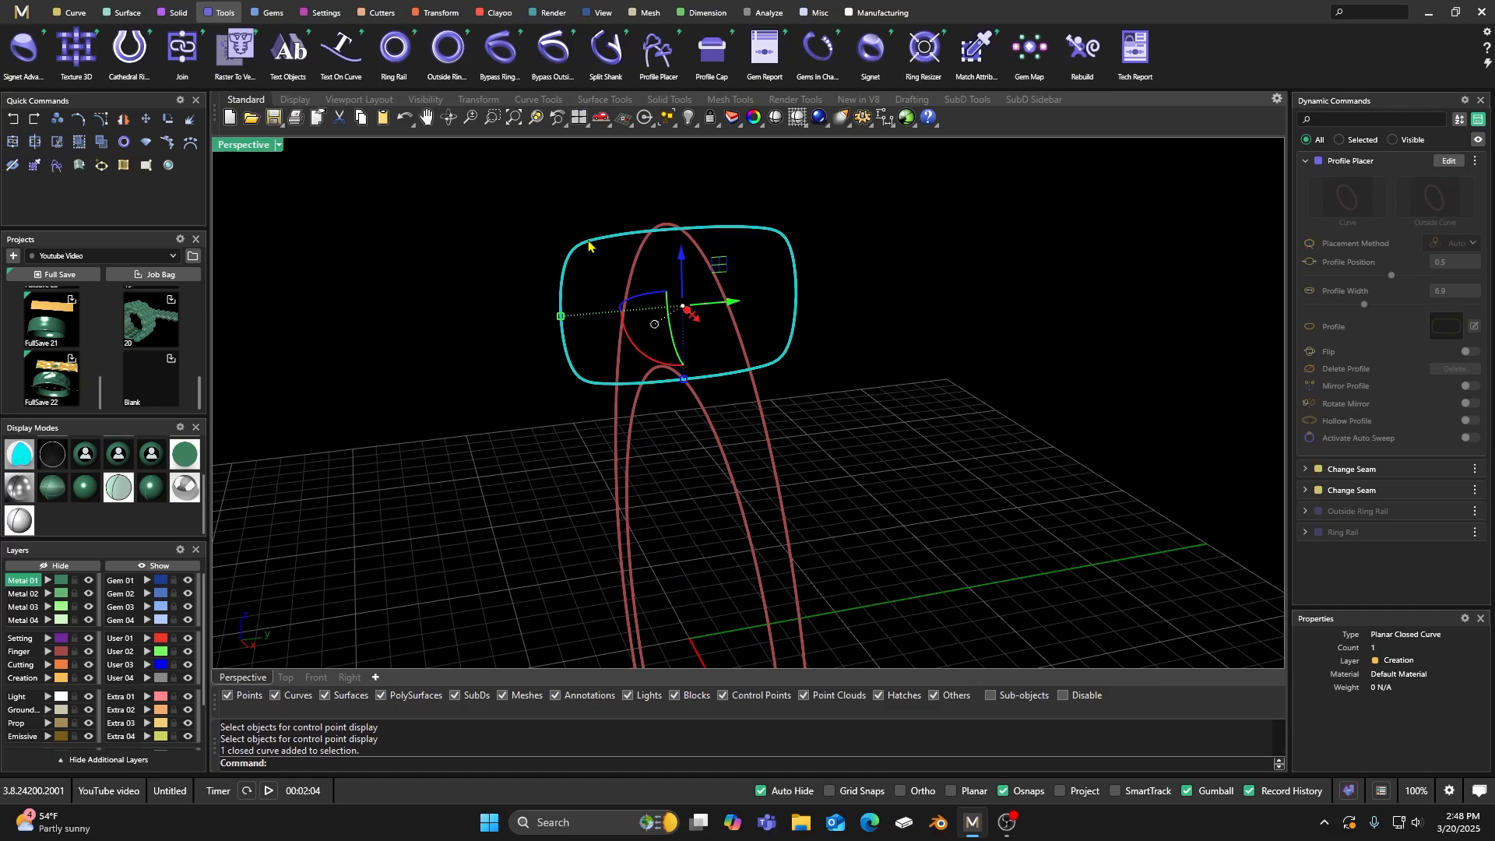
type("Rebuild")
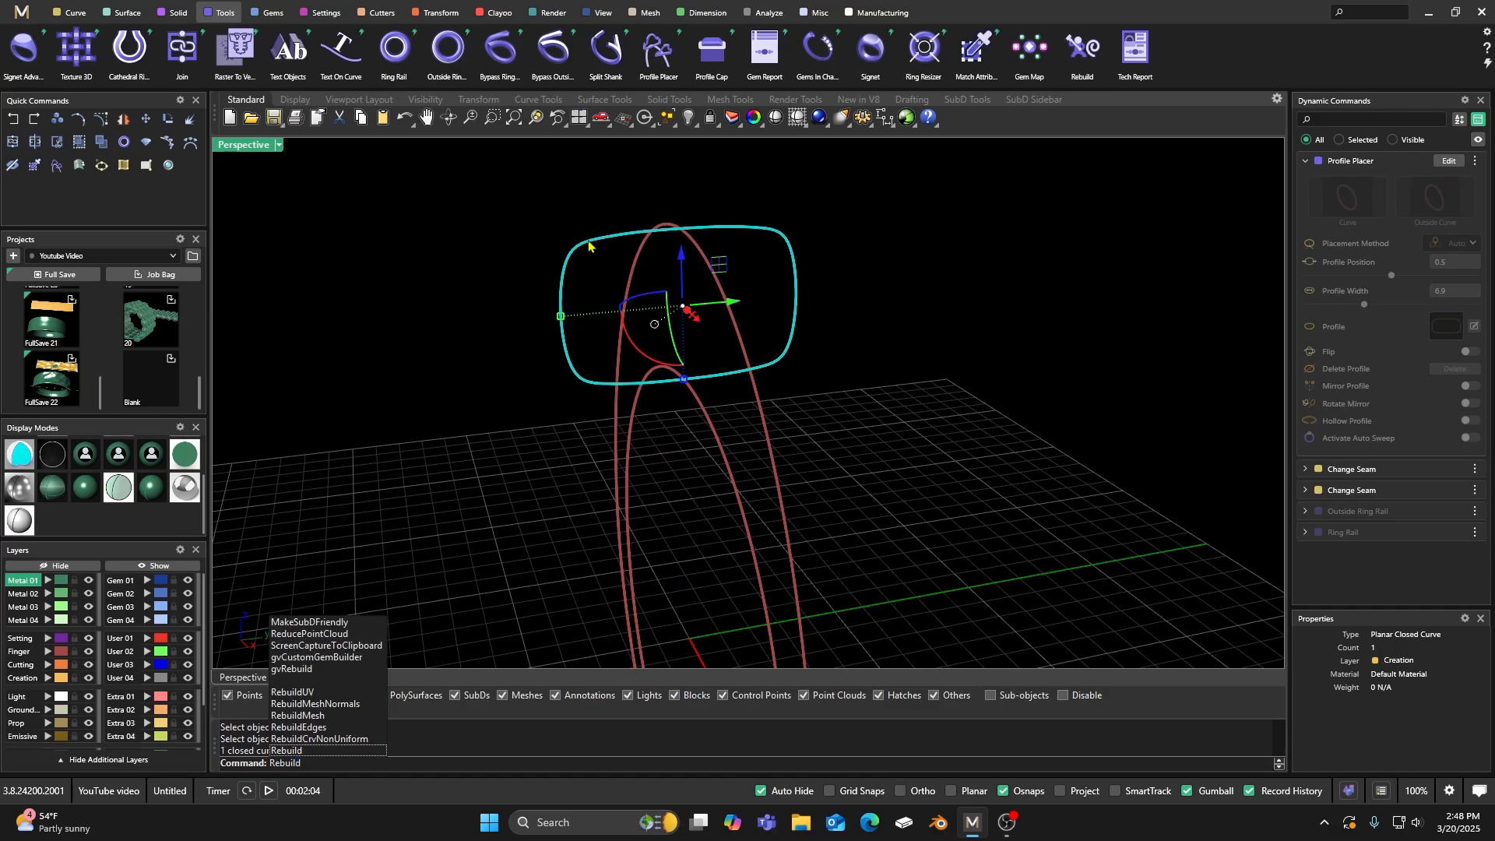
key("Return")
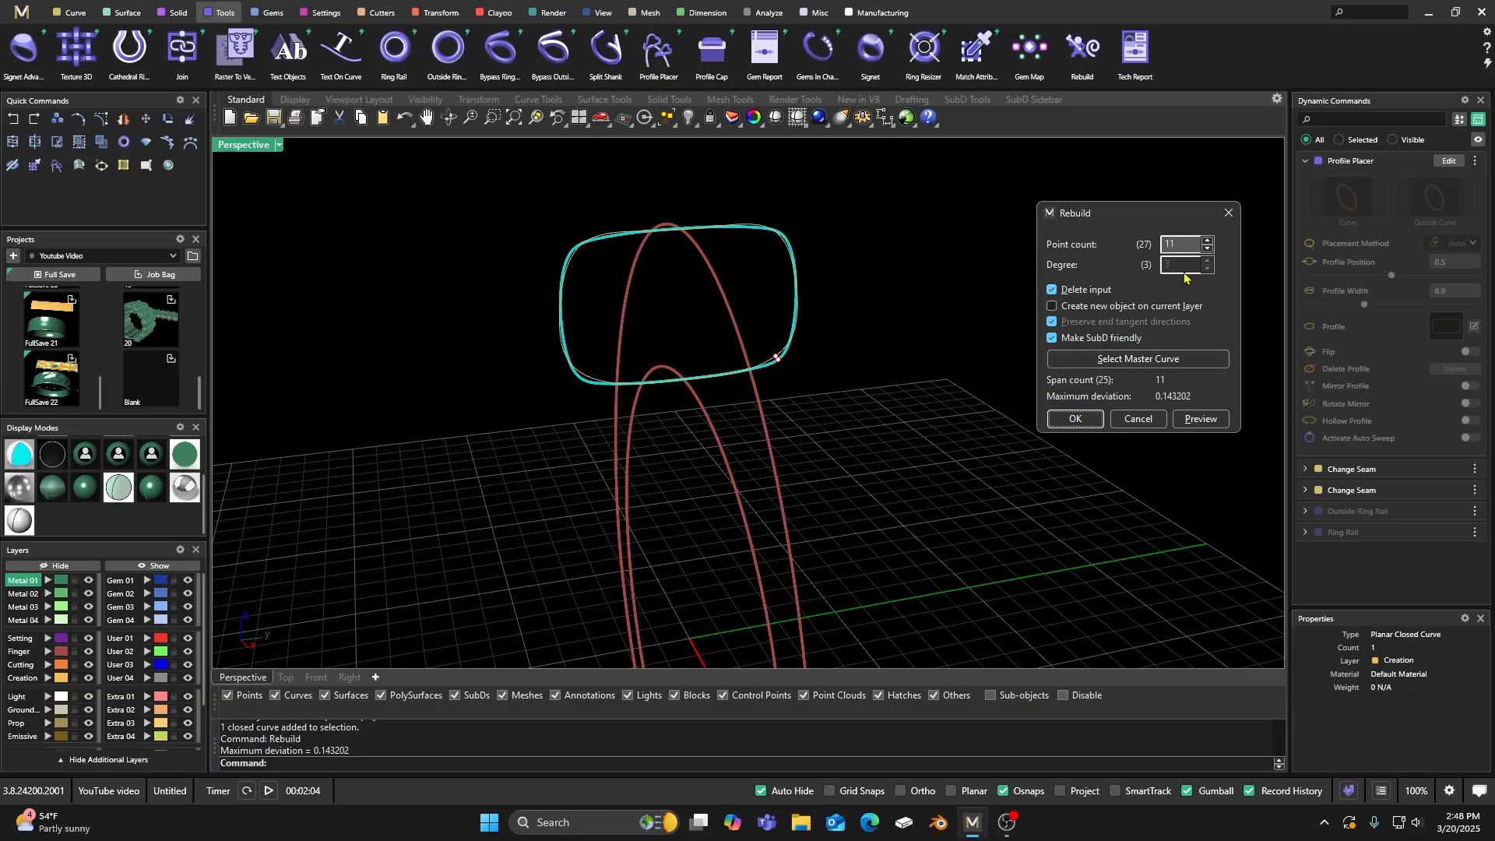
left_click(1077, 419)
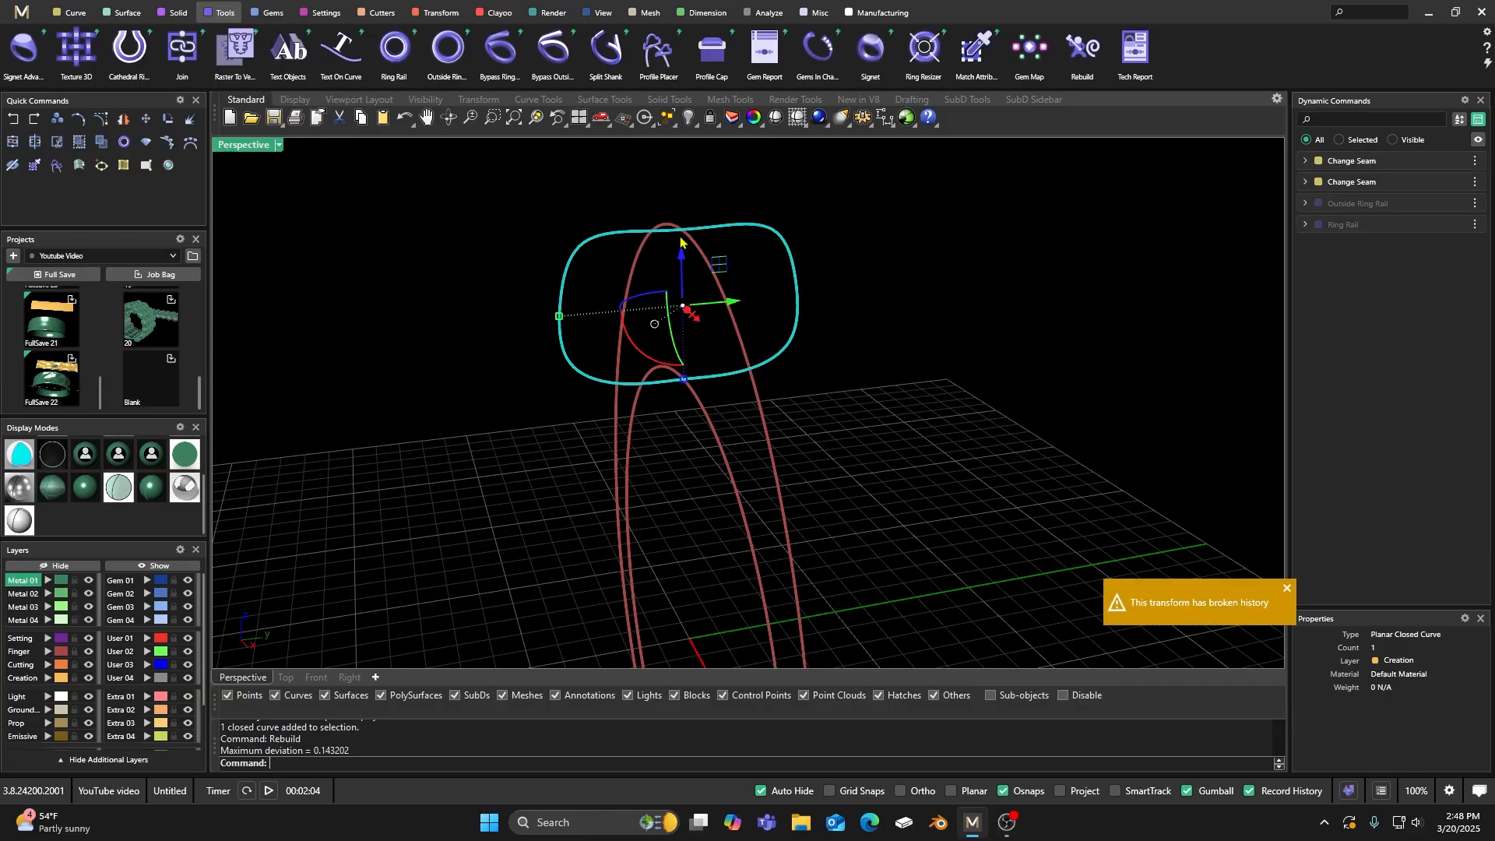
Step: Show the rebuilt profile's control points and lower and spread its upper middle points into a concave dip
right_click_drag(662, 436, 634, 424)
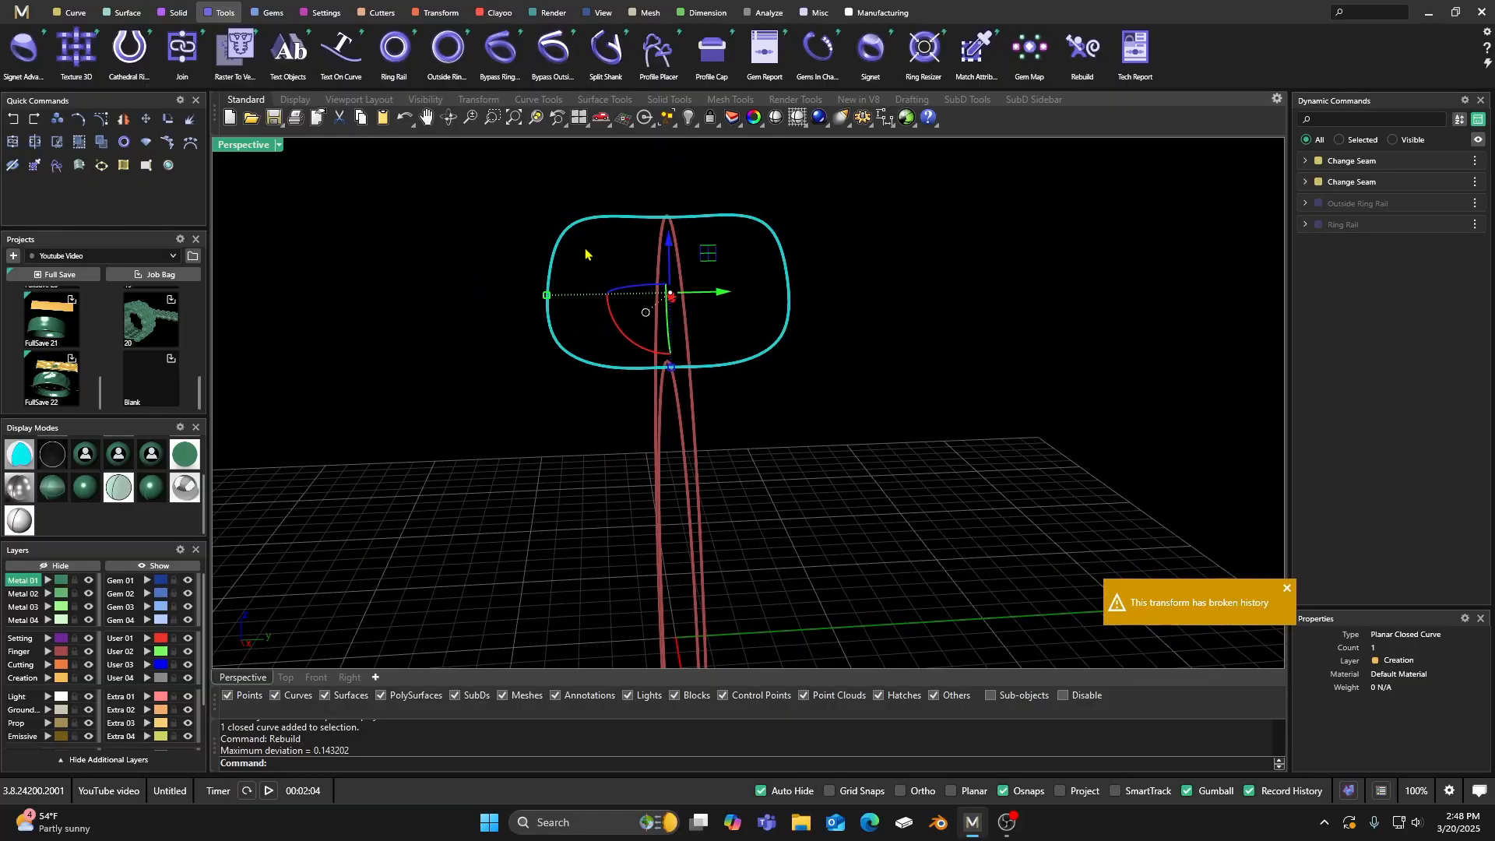
left_click(99, 139)
left_click_drag(651, 233, 710, 265)
left_click_drag(668, 188, 586, 260)
Step: Raise the two upper corner points of the top profile into pointed peaks and finish point editing
left_click_drag(542, 194, 746, 232)
left_click_drag(796, 231, 796, 230)
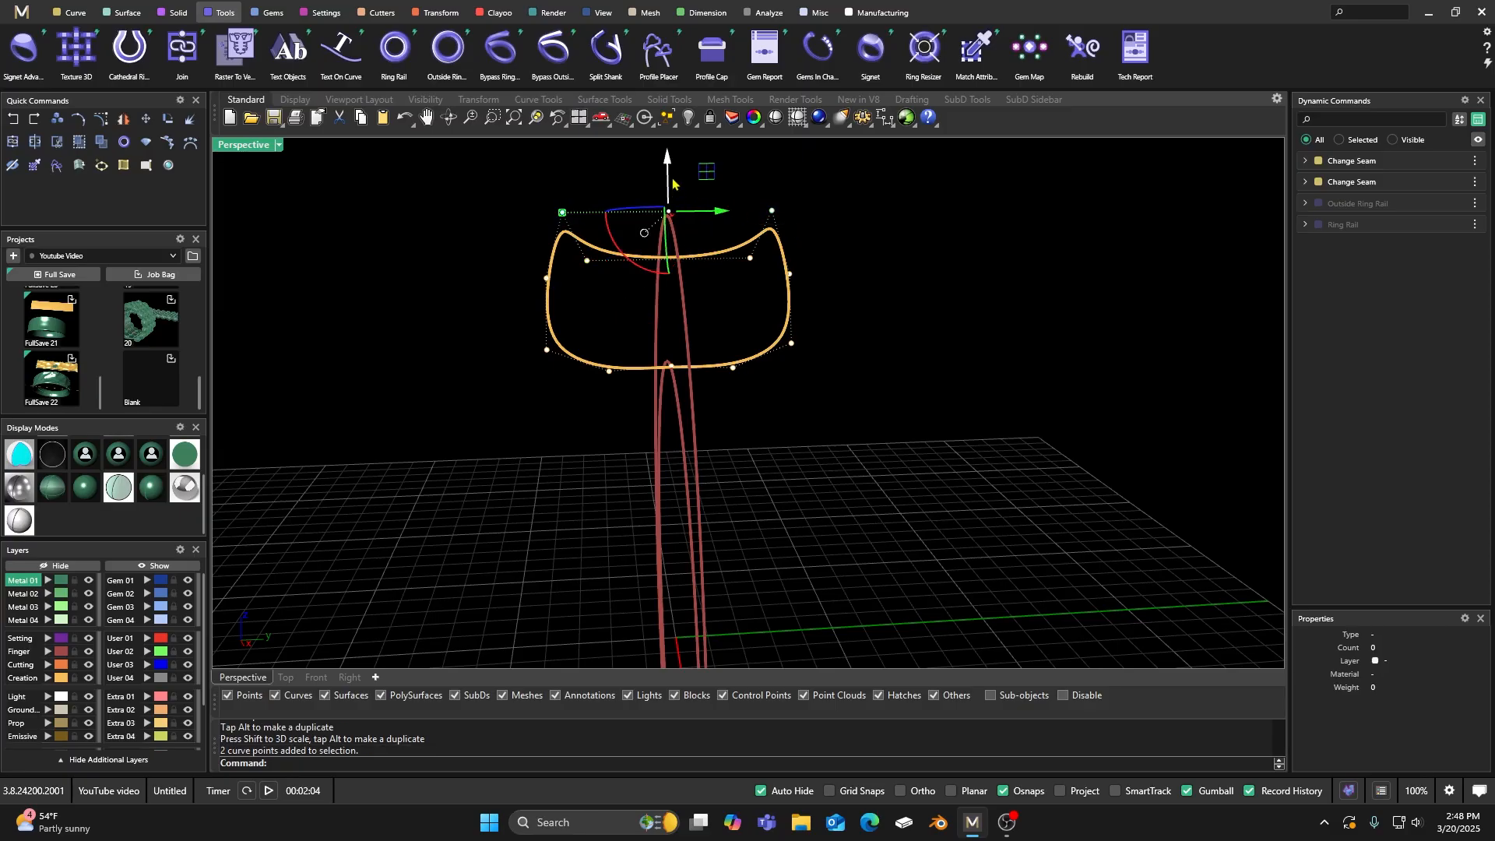
left_click_drag(667, 182, 667, 160)
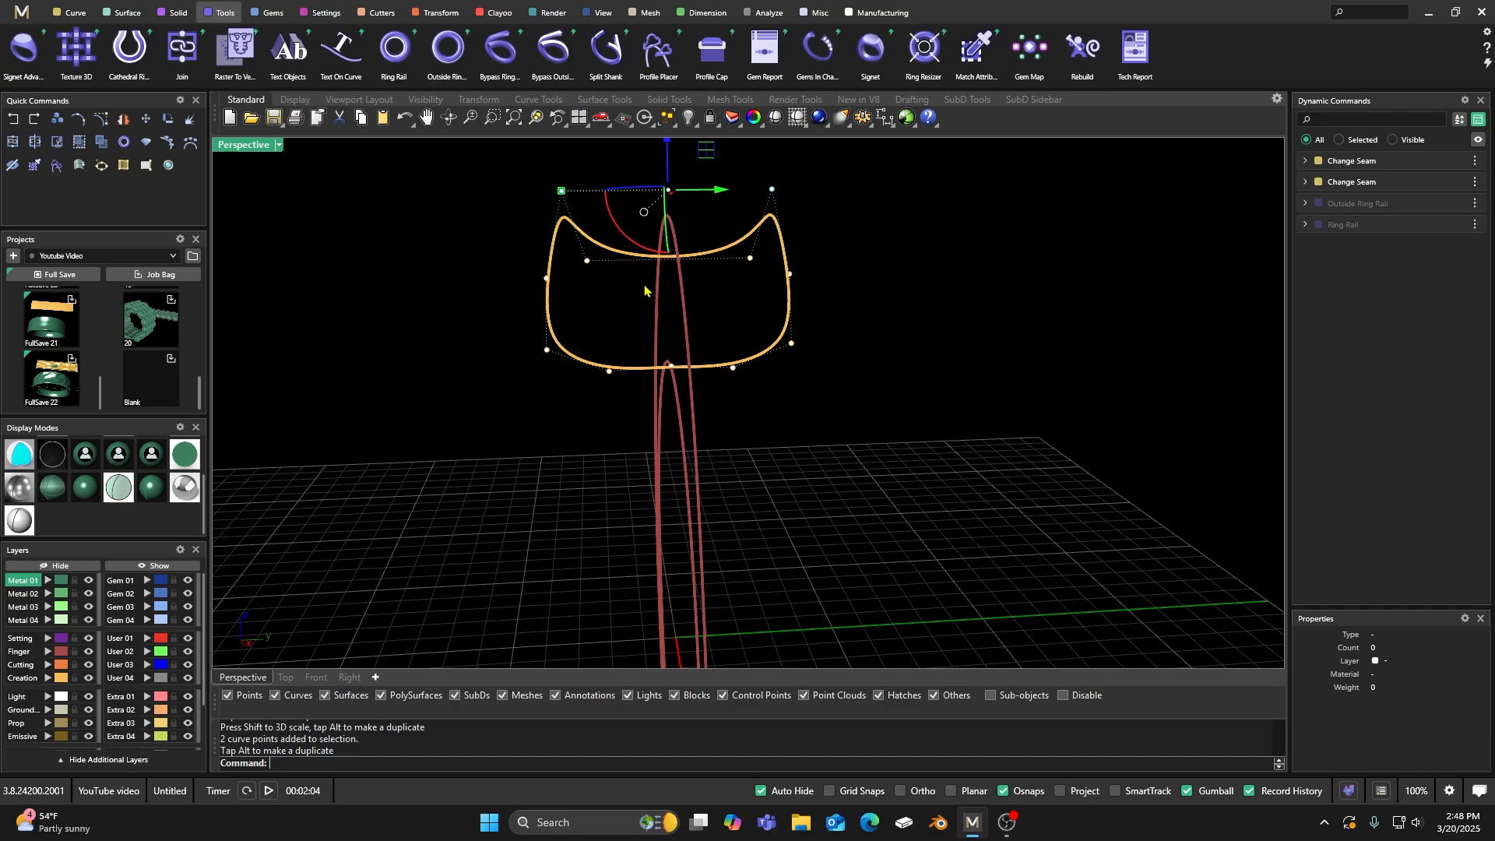
key("Escape")
key("Escape")
Step: Create a closed Sweep 2 along the outer and inner ring rails with the top and bottom profiles, using a shaded display mode
right_click_drag(437, 241, 538, 260)
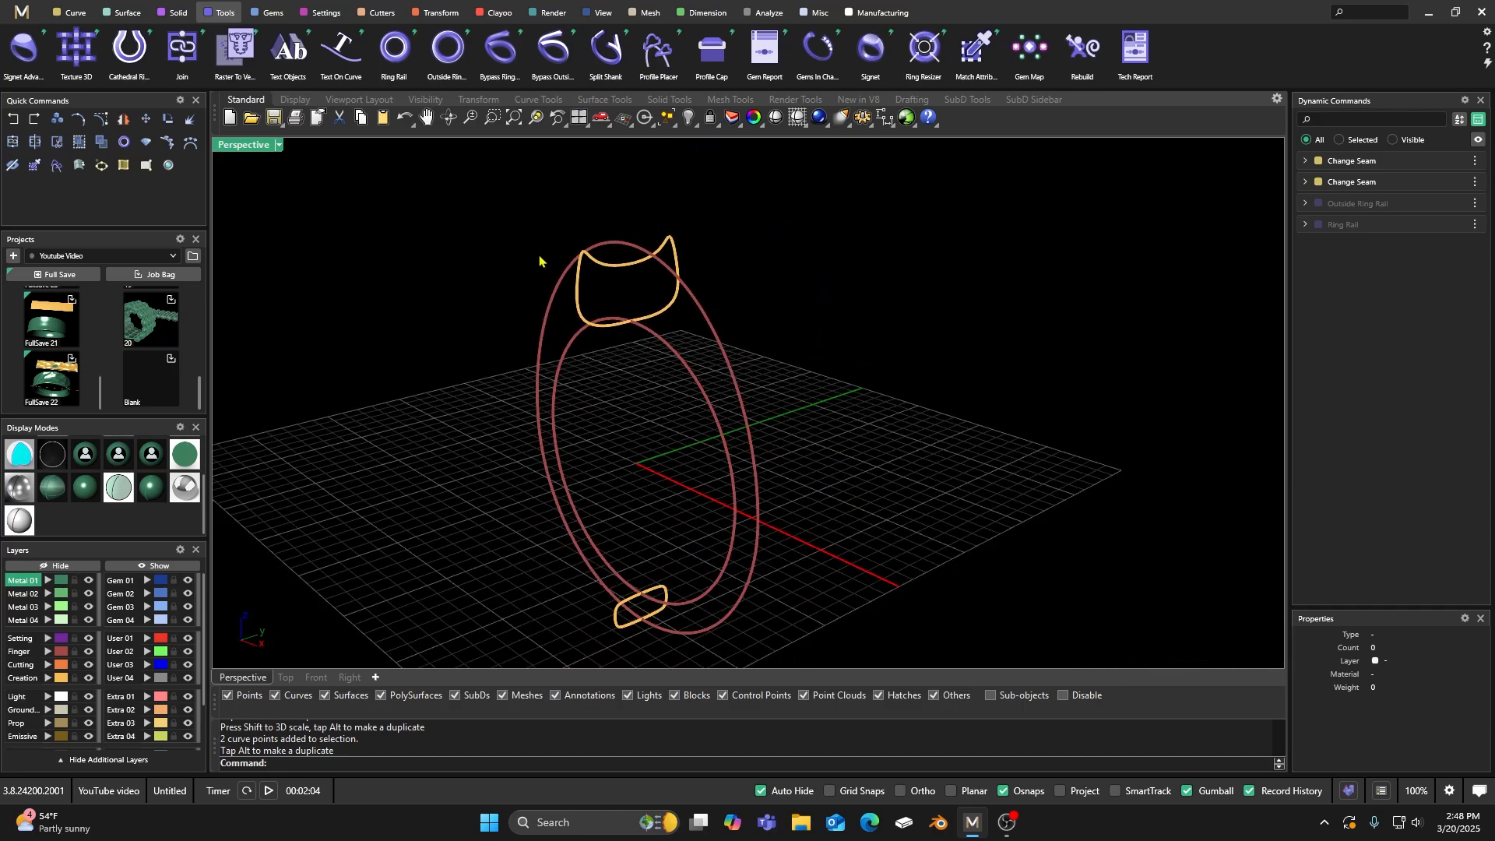
left_click(122, 12)
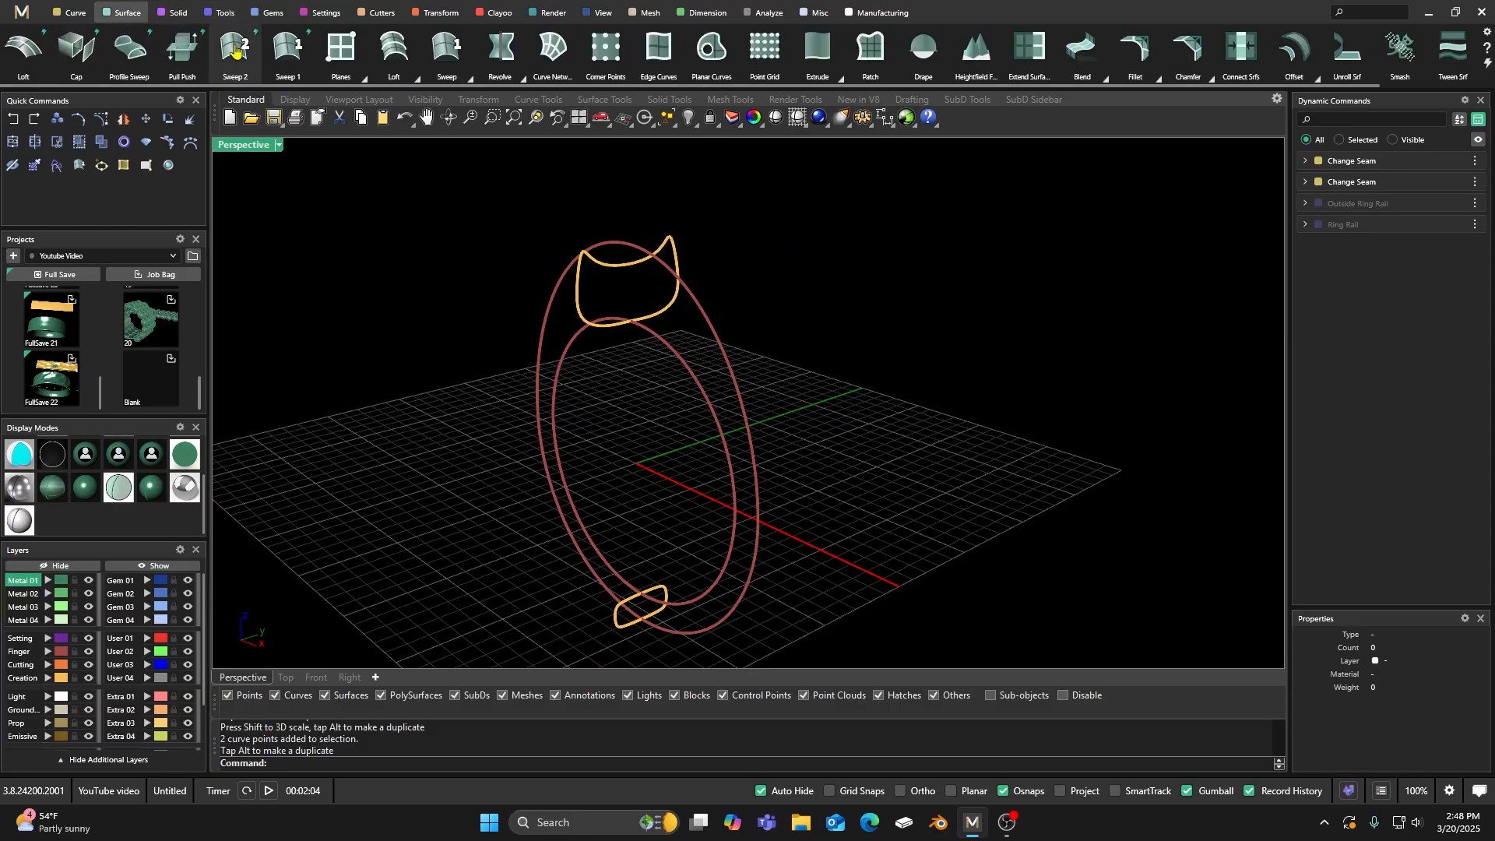
left_click(234, 48)
left_click(674, 354)
left_click(701, 317)
left_click(674, 313)
left_click(667, 591)
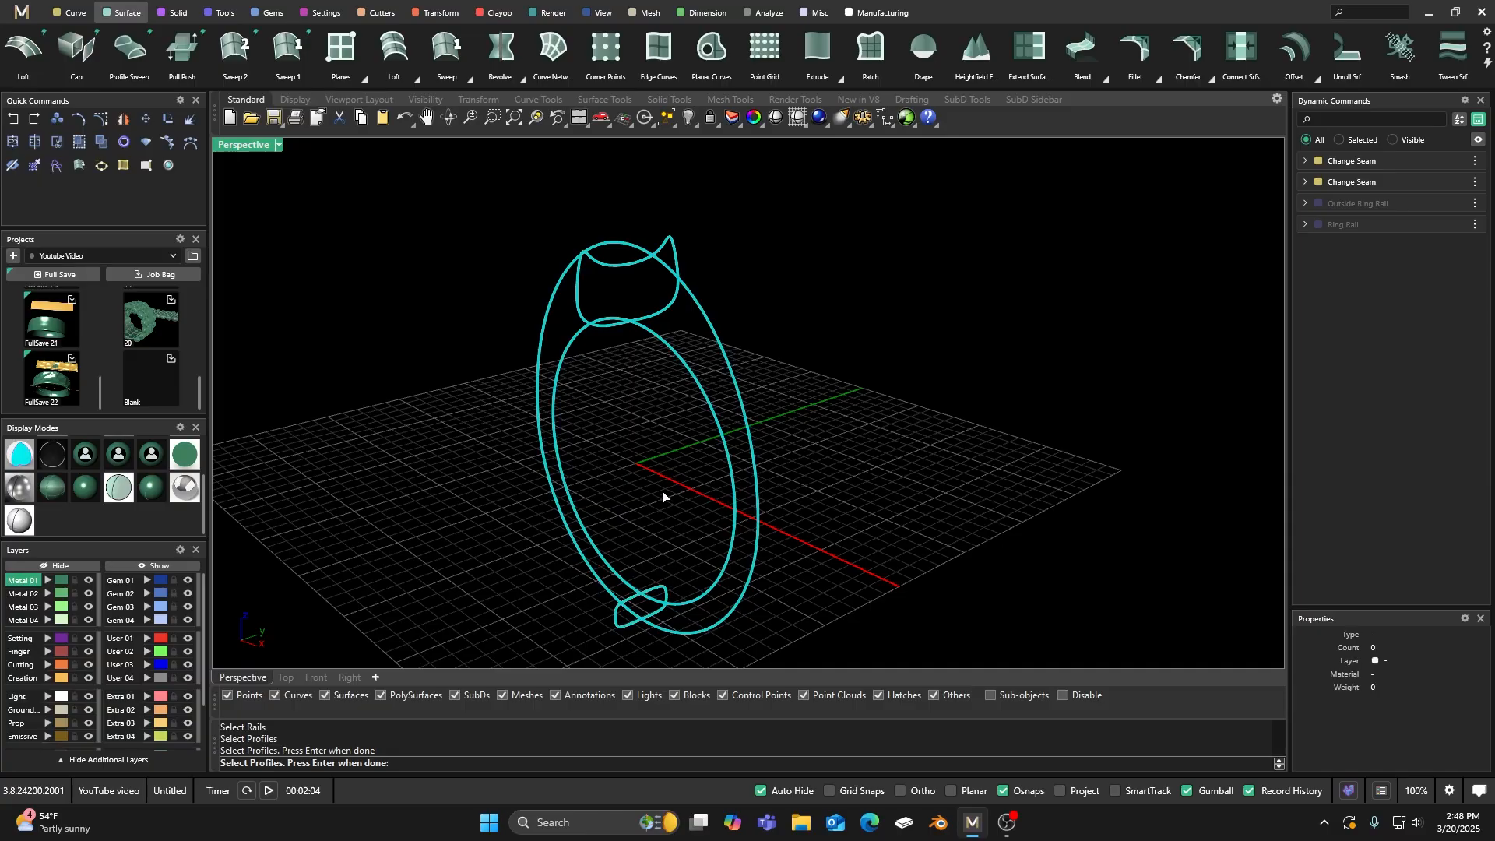
key("Return")
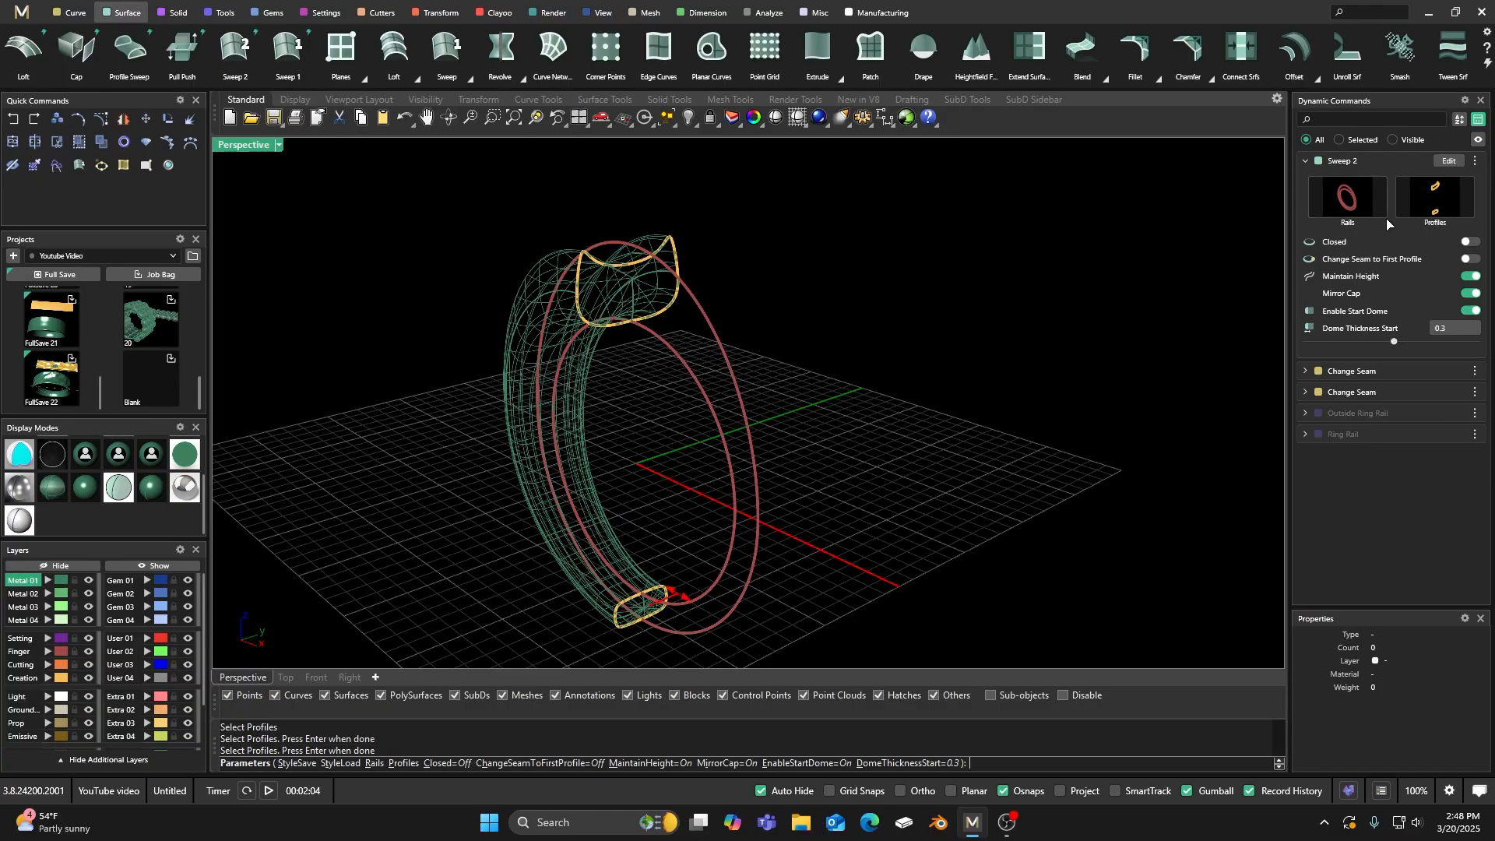
left_click(1470, 241)
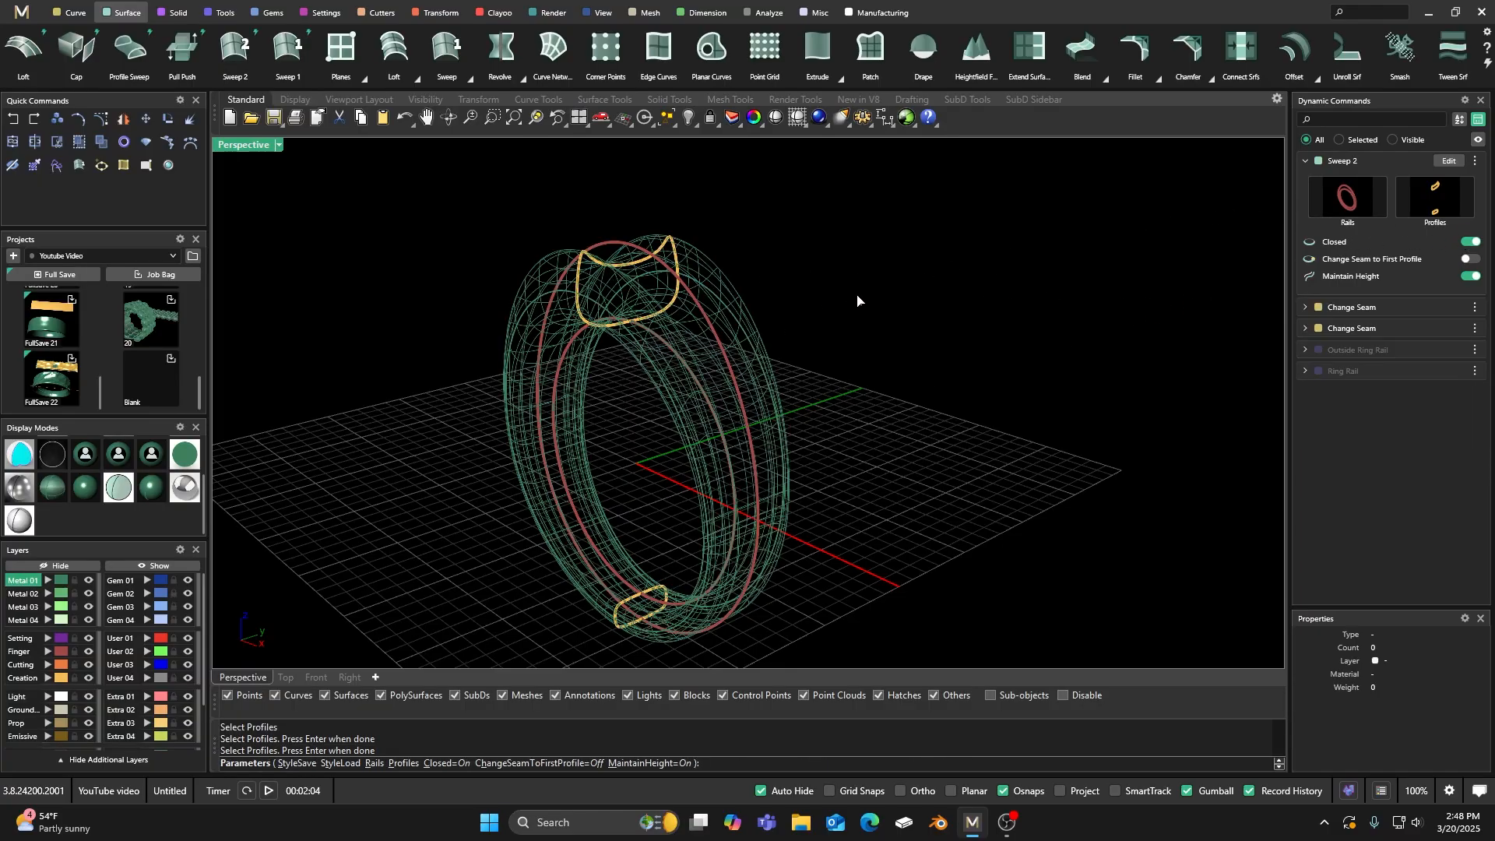
left_click(50, 491)
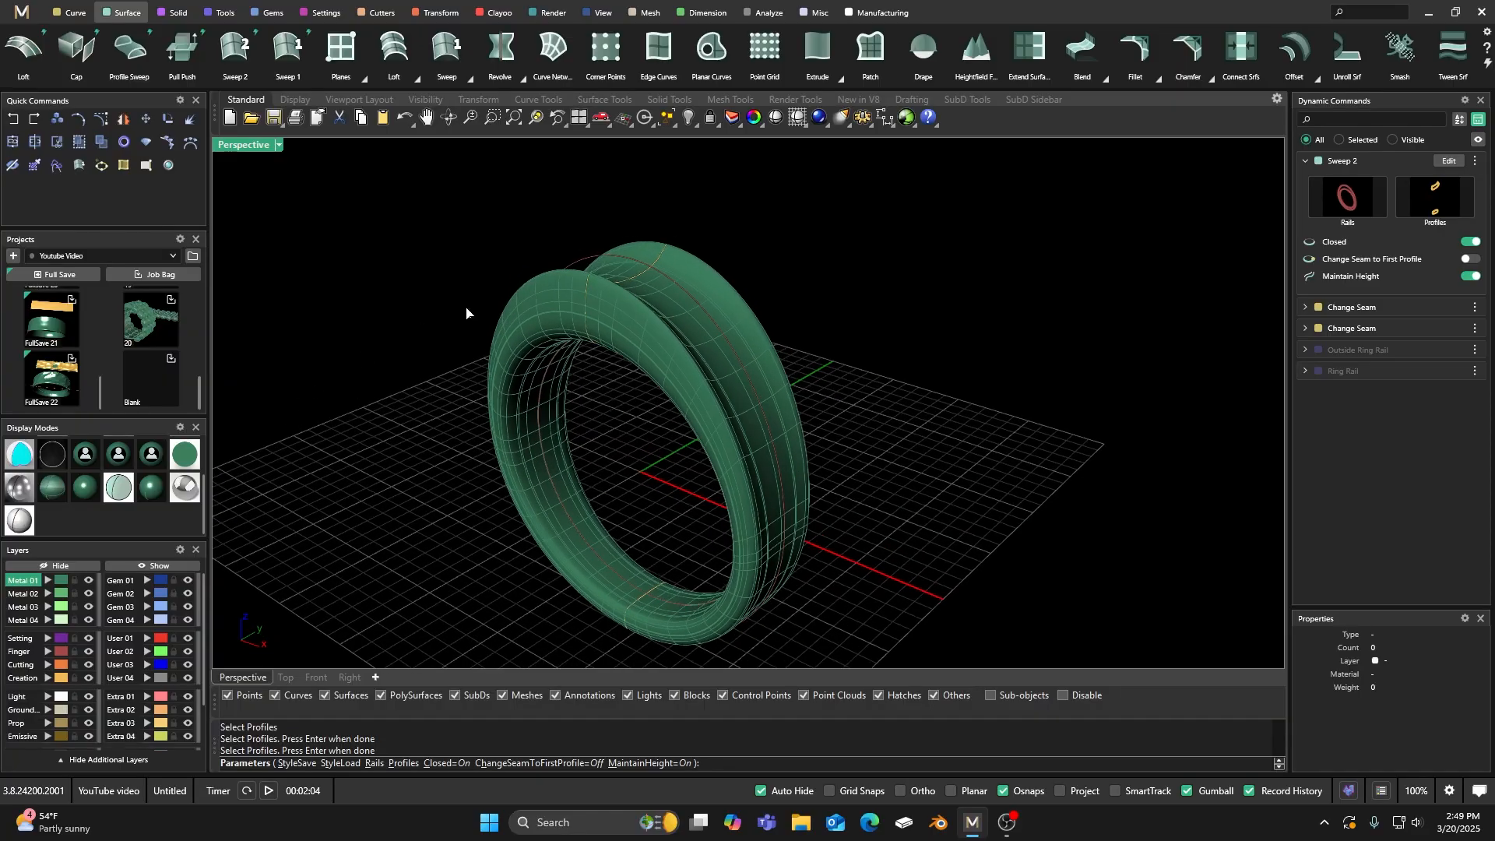
key("Return")
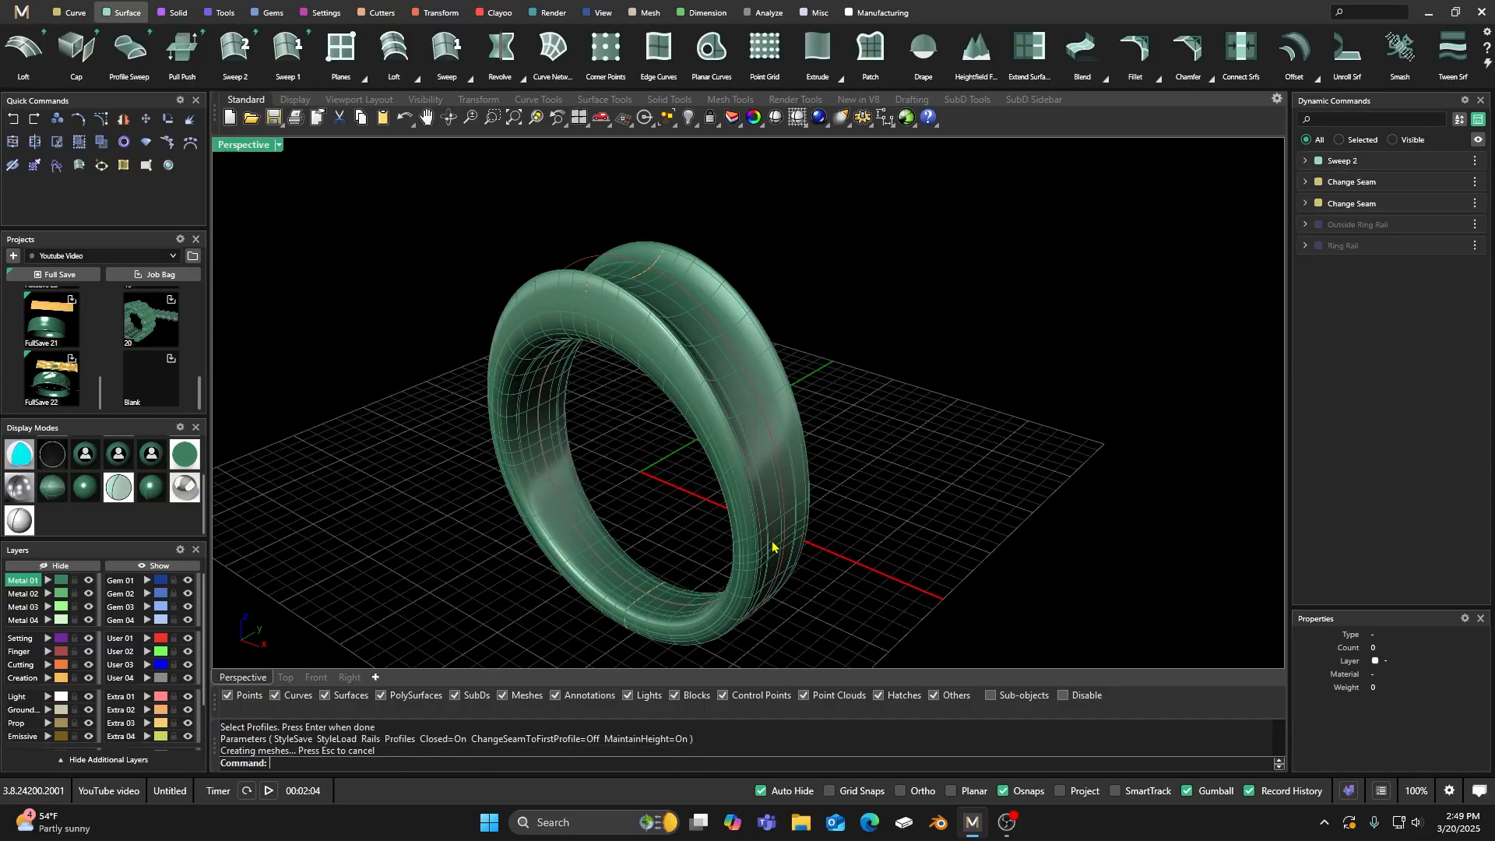
Step: Move the two profile curves from the Creation layer to User 04 and hide the Finger layer
right_click_drag(734, 595, 801, 541)
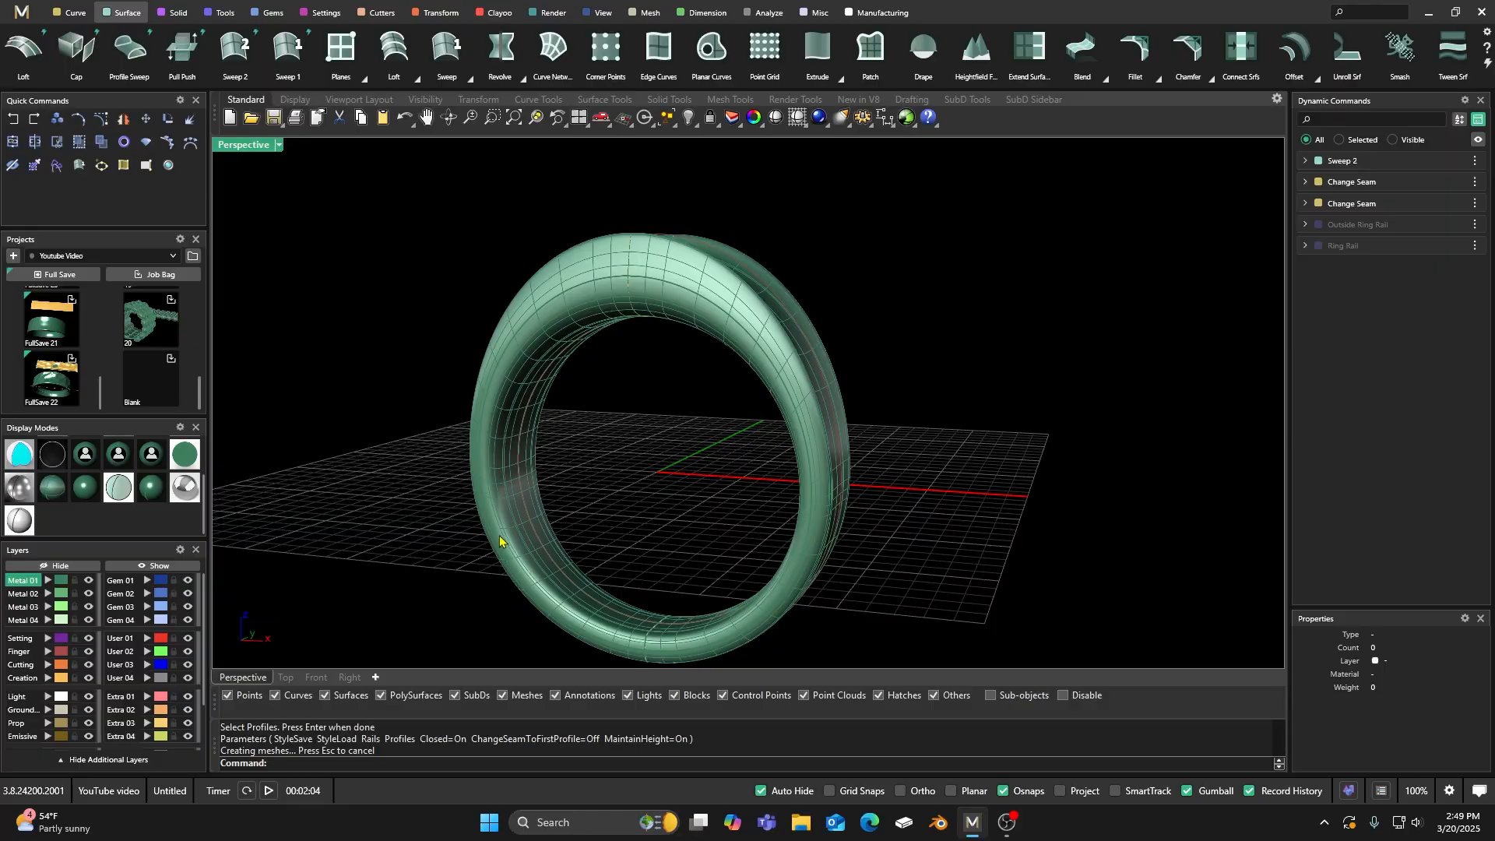
right_click_drag(567, 446, 652, 332)
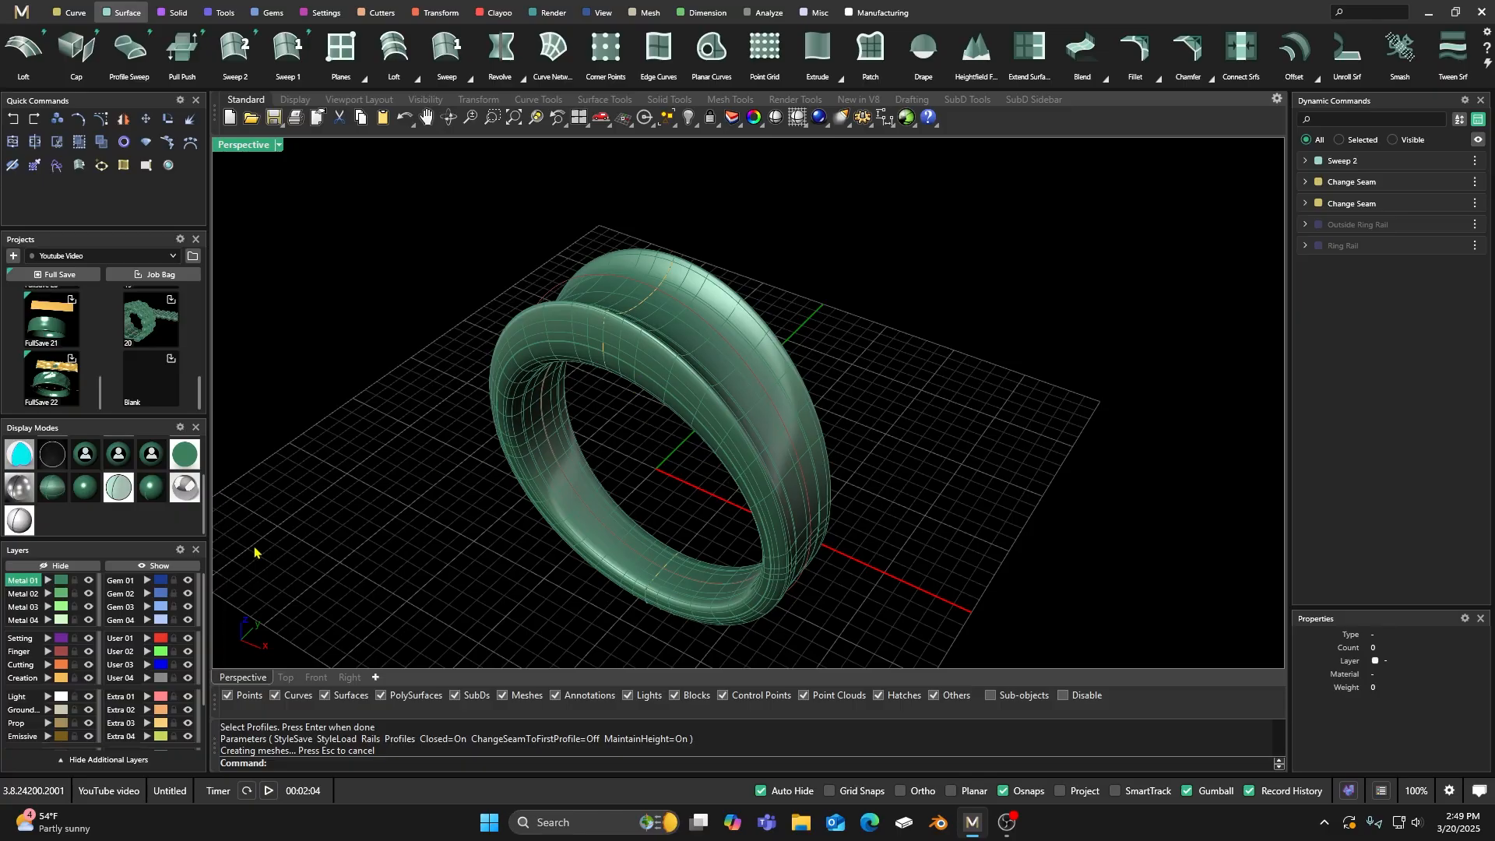
left_click(60, 678)
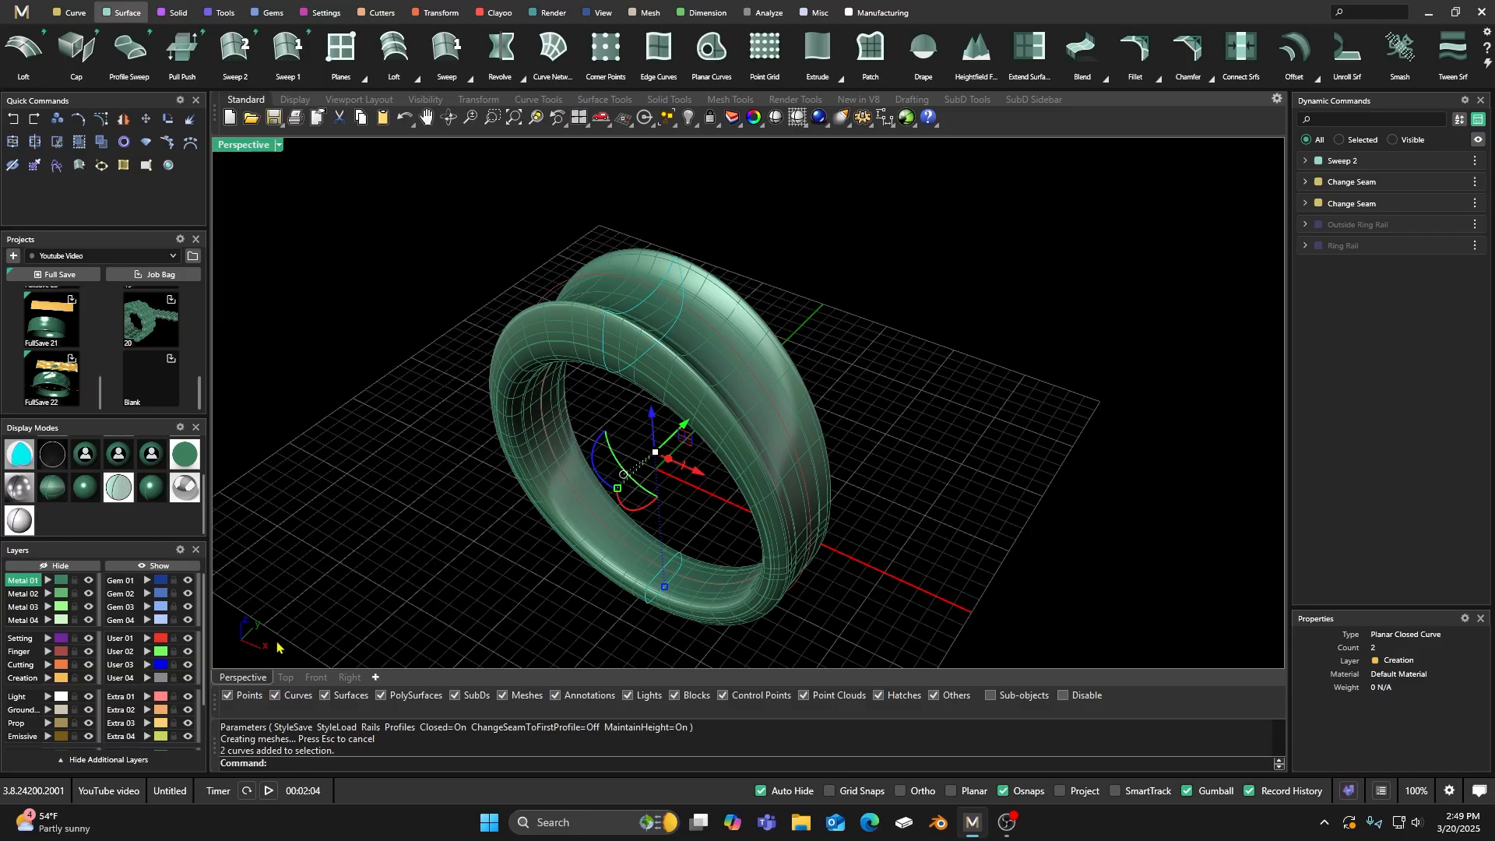
left_click(148, 679)
left_click(318, 512)
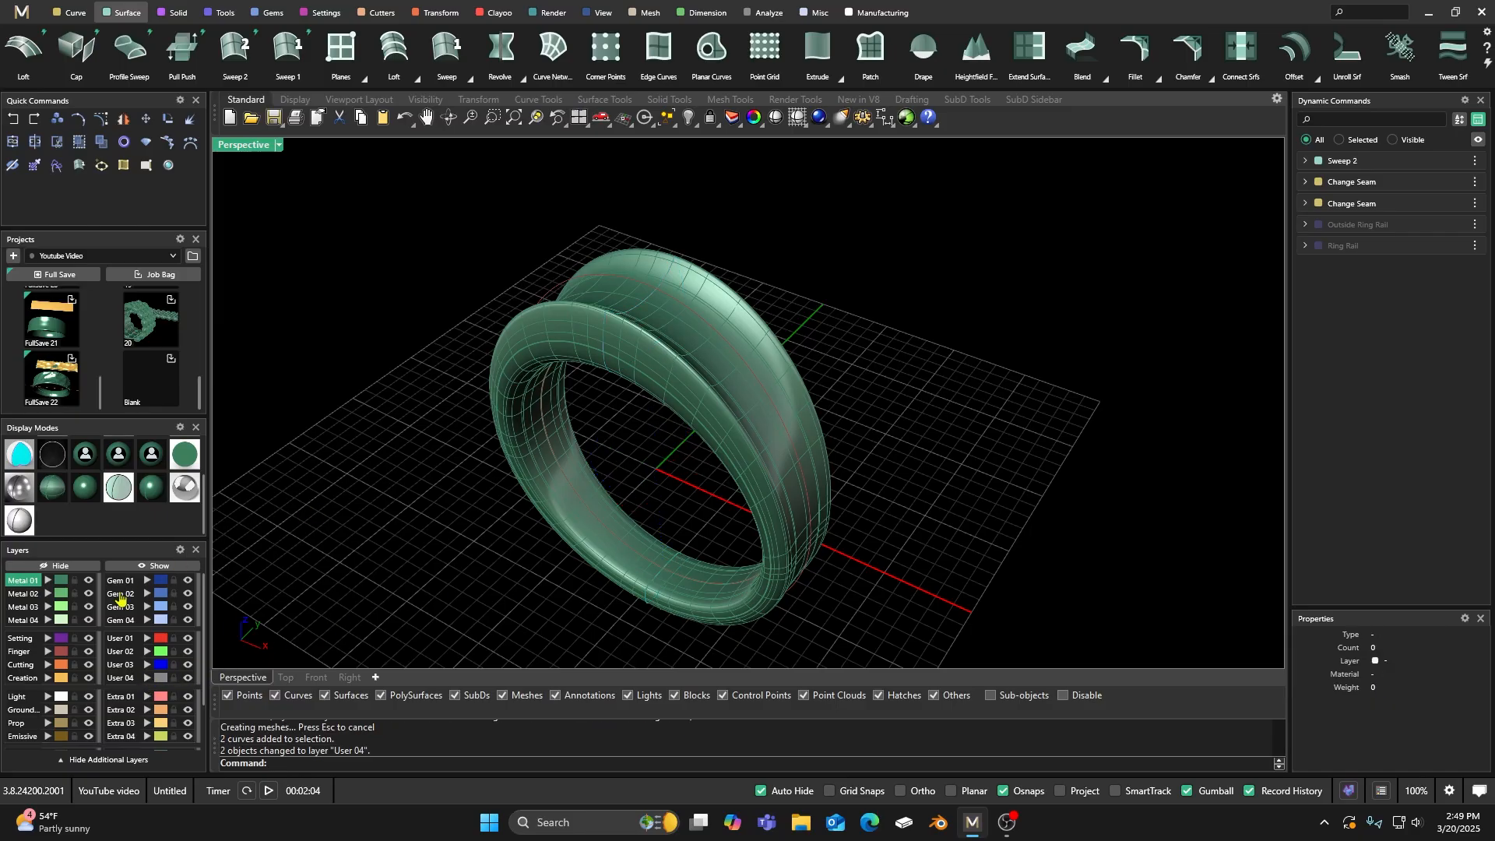
left_click(88, 652)
Step: Extract an isocurve at angle 90 from the swept ring surface, running around the shank near one raised edge
left_click(75, 15)
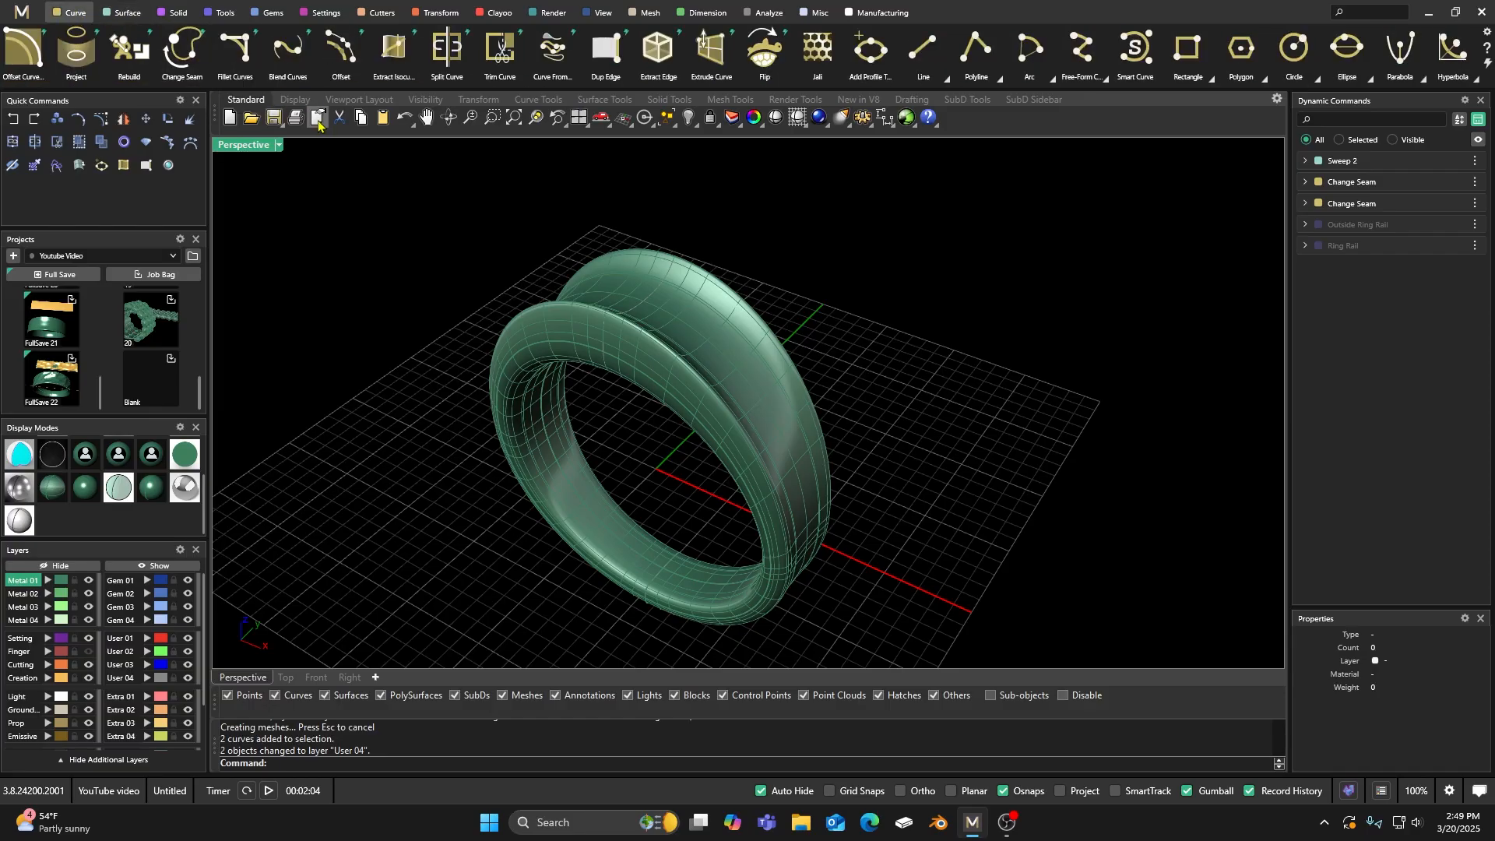
left_click(392, 54)
right_click_drag(631, 378, 609, 338)
scroll(609, 338, "up", 5)
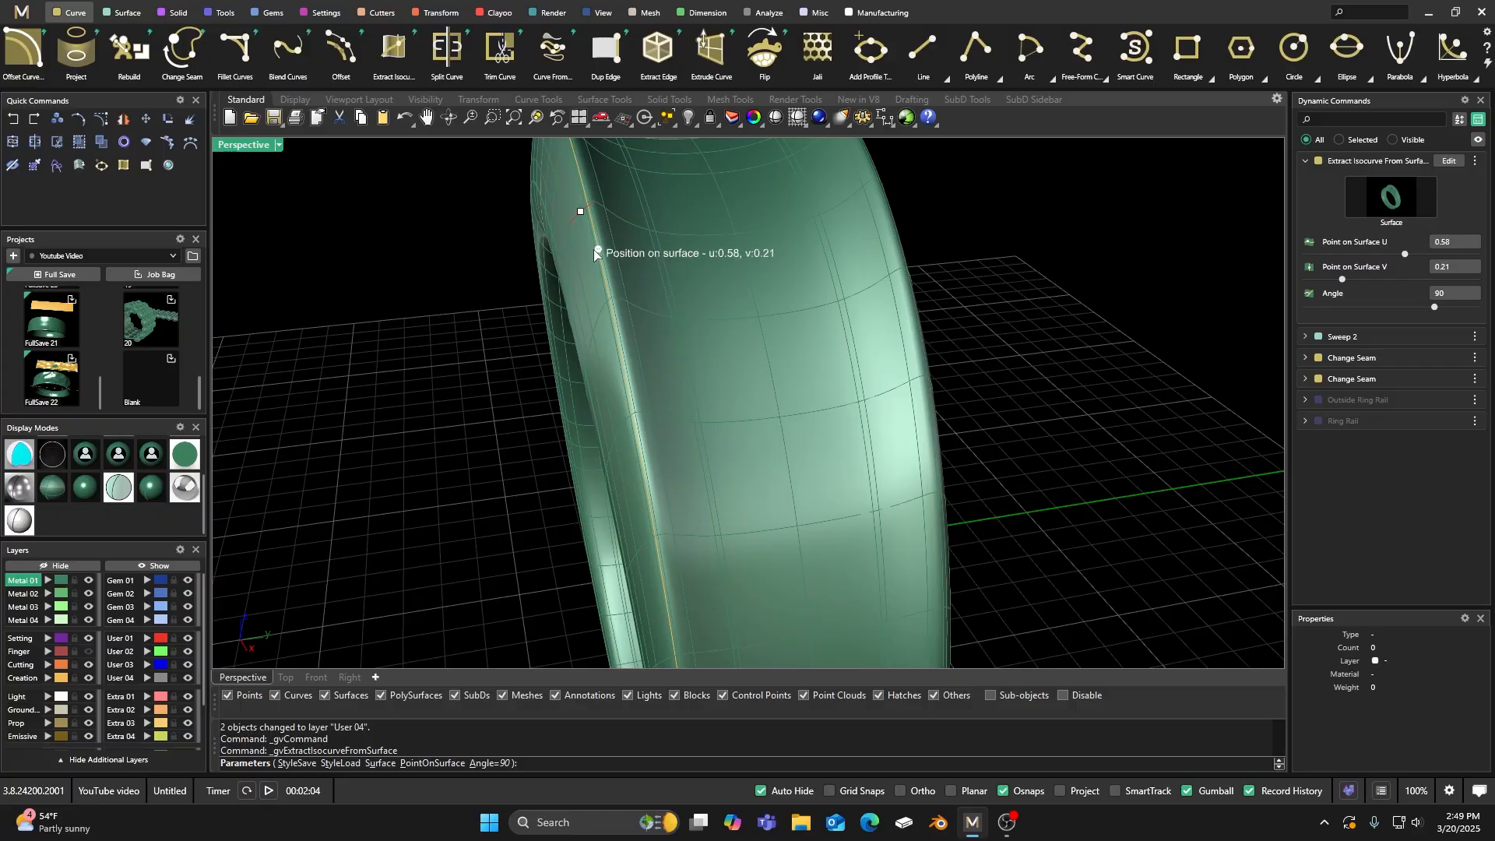
left_click_drag(608, 253, 617, 256)
right_click(527, 296)
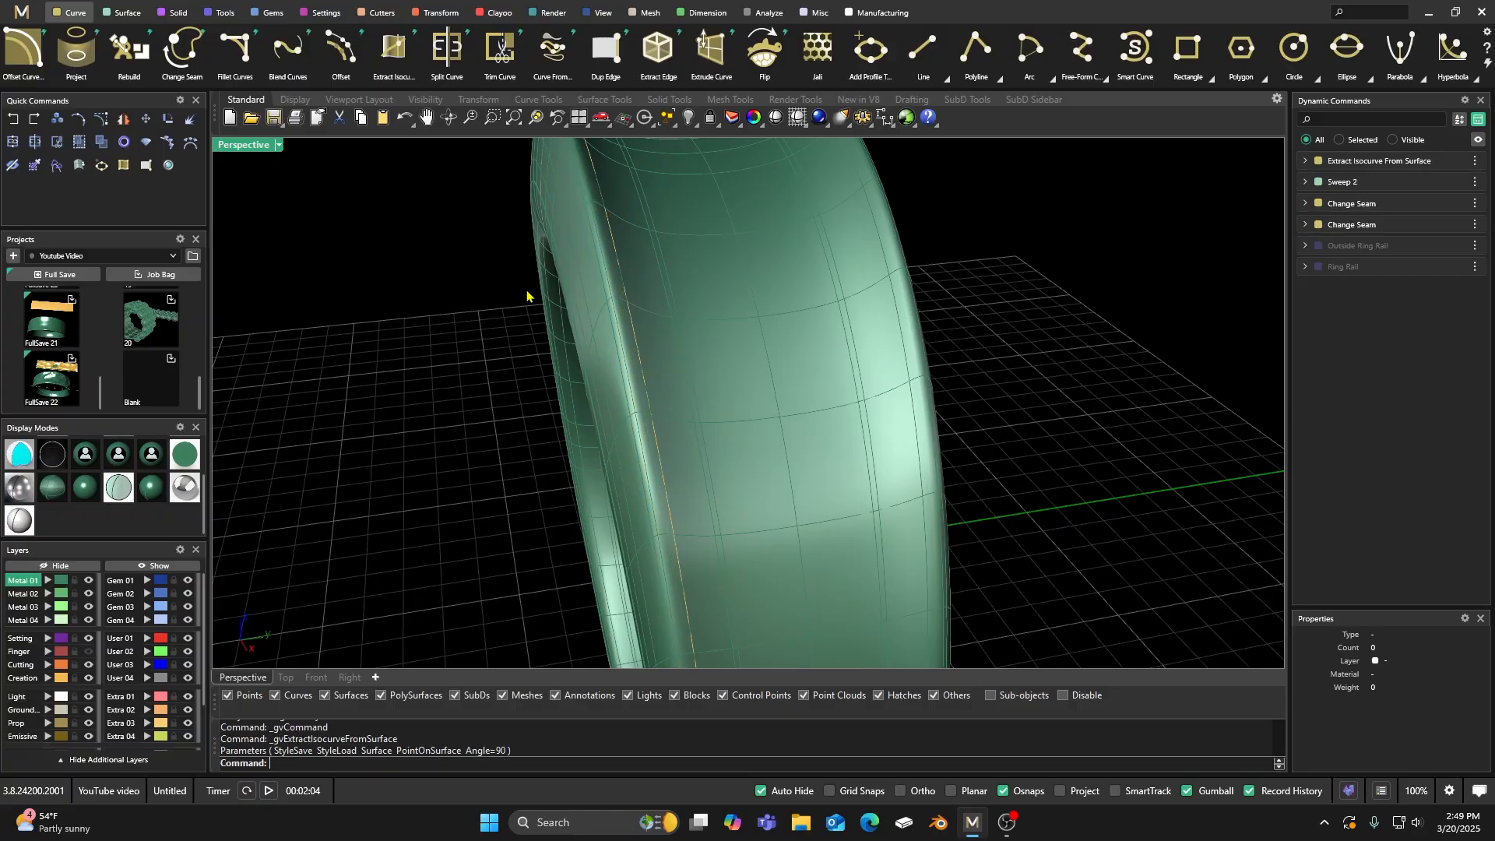
Step: Mirror the extracted lengthwise isocurve to the opposite edge of the ring with only X Mirror enabled
left_click(613, 238)
left_click(654, 273)
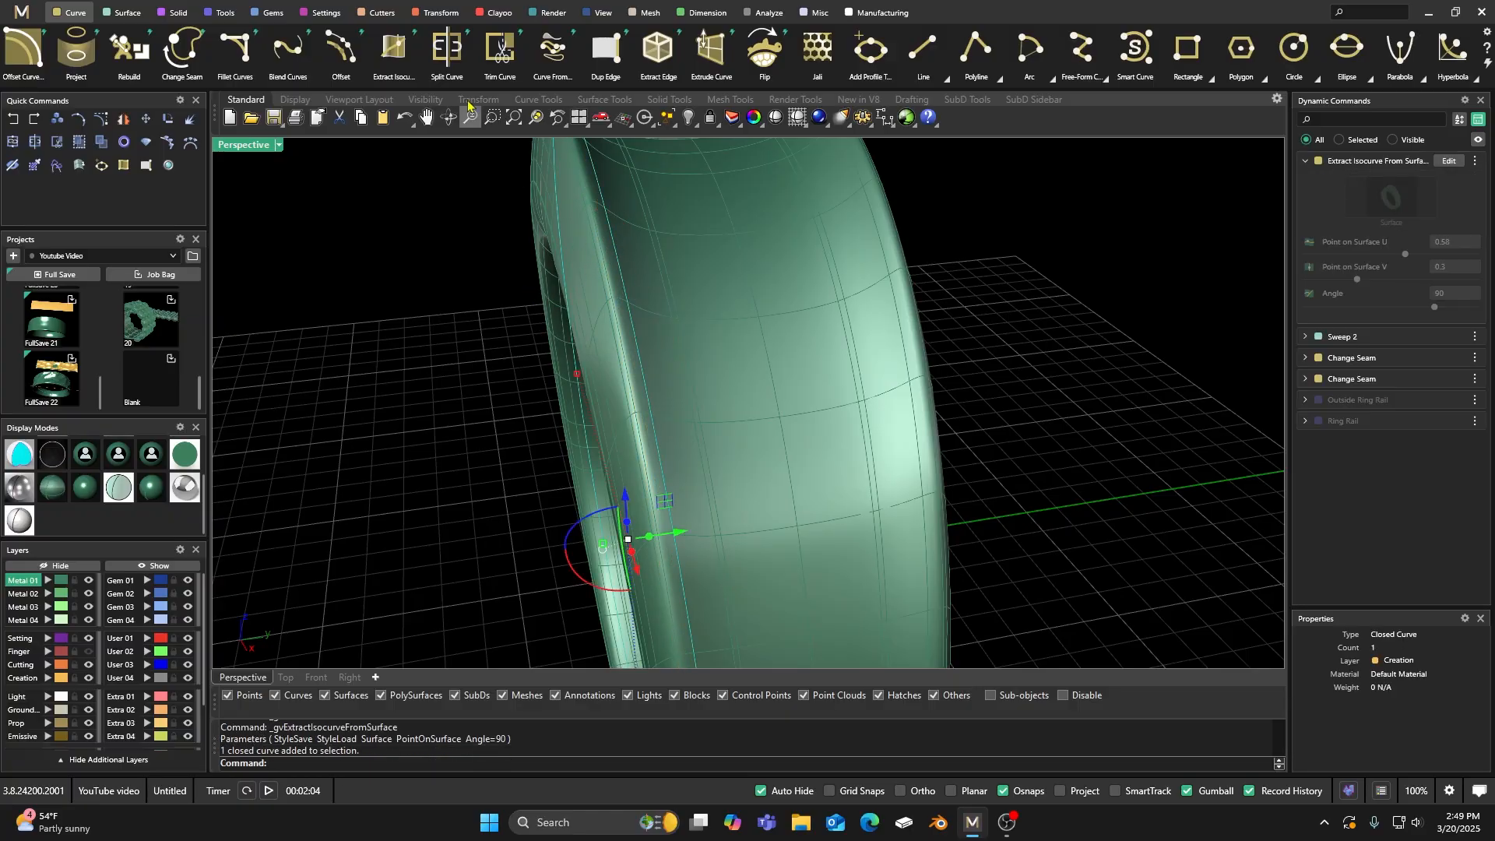
left_click(438, 13)
left_click(234, 48)
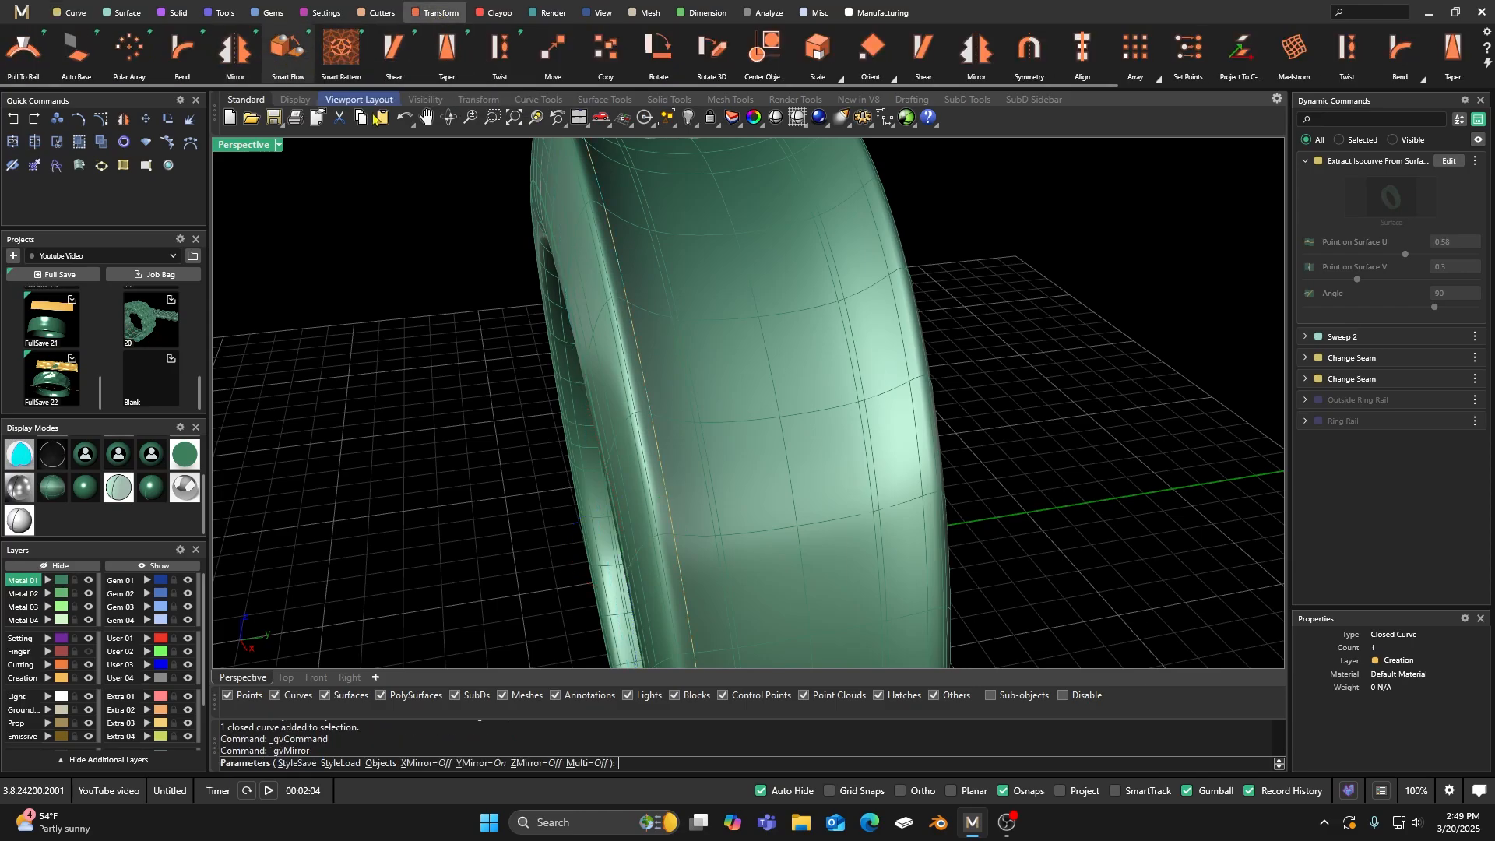
left_click(1472, 242)
left_click(1473, 259)
right_click(1180, 302)
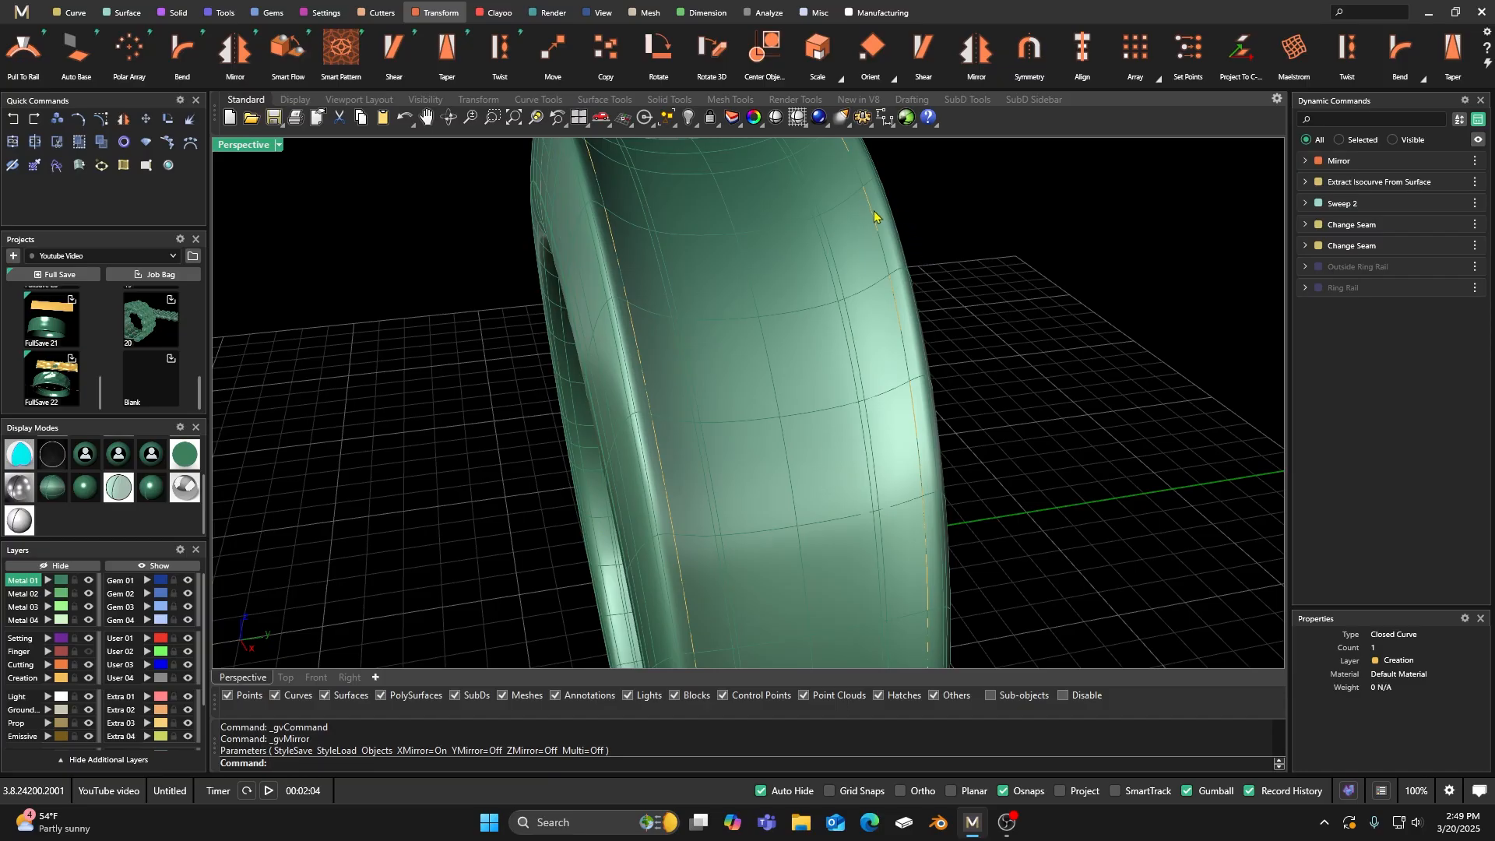
Step: Try mirroring the swept ring body with Y Mirror enabled
scroll(701, 331, "down", 5)
right_click_drag(701, 331, 746, 312)
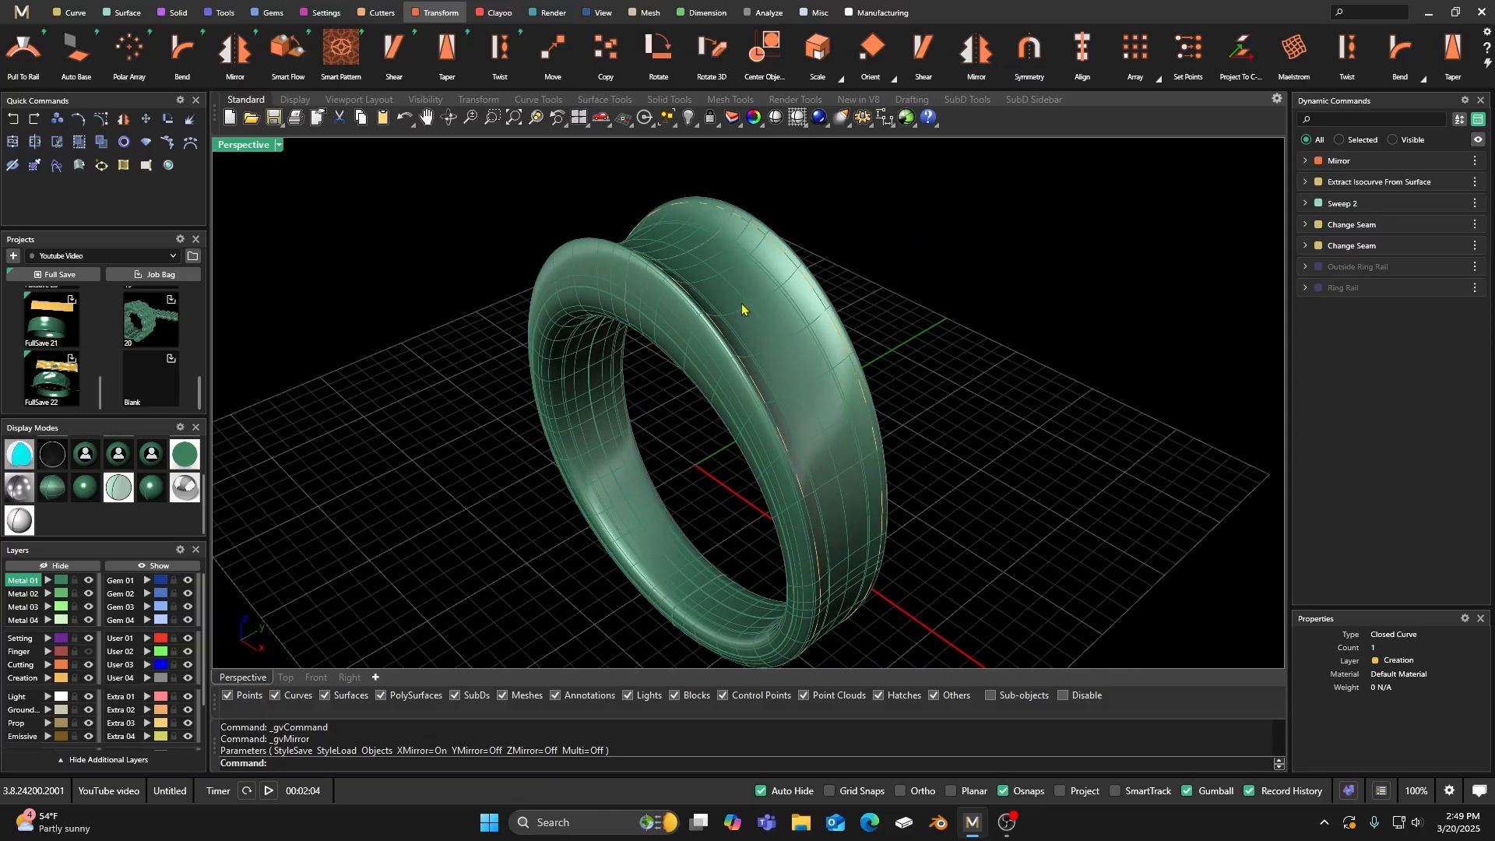
right_click(477, 415)
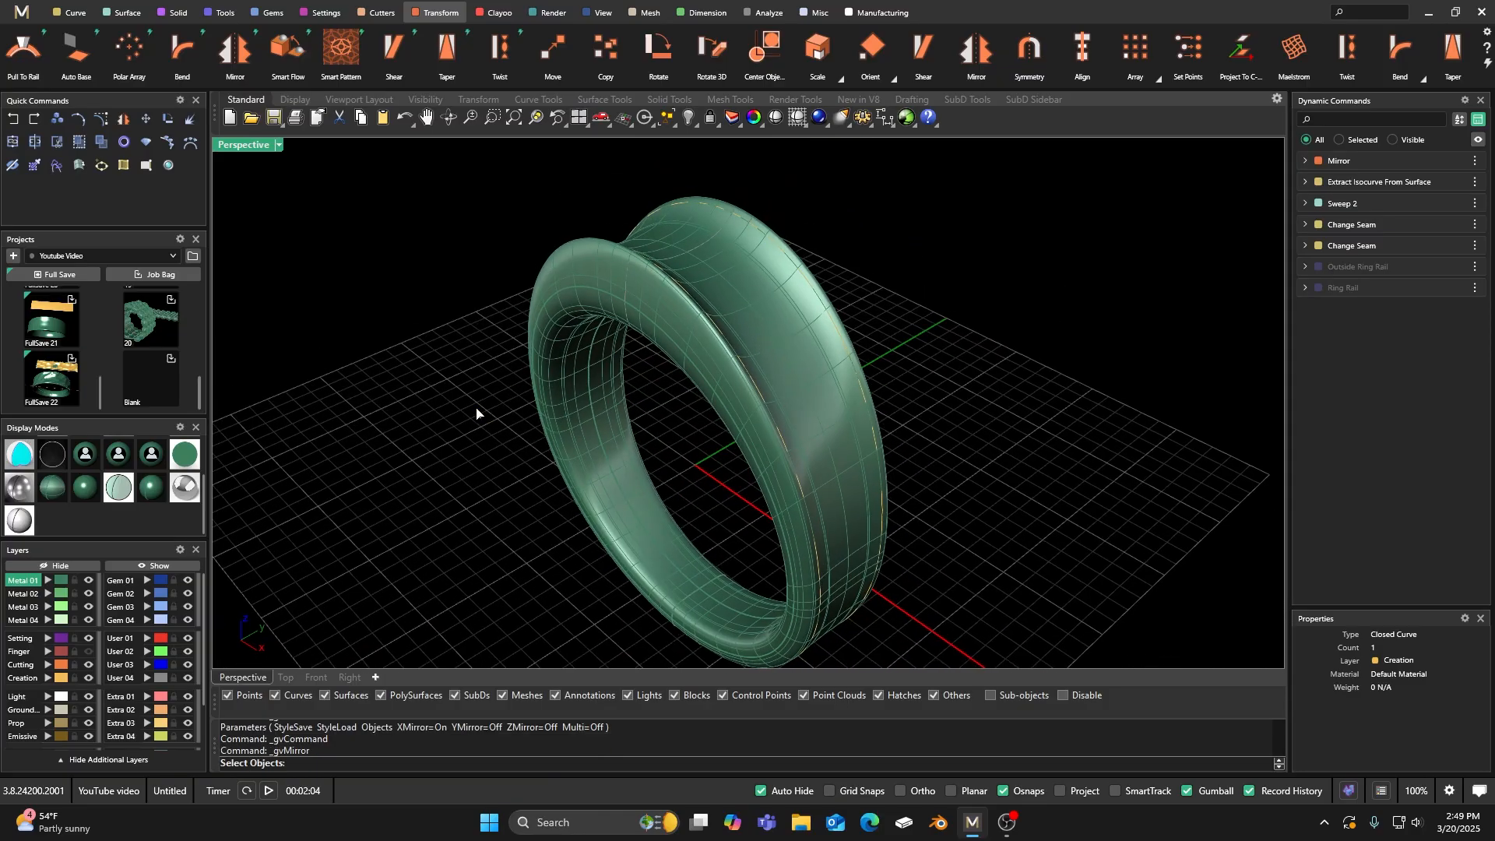
left_click(698, 356)
right_click(698, 356)
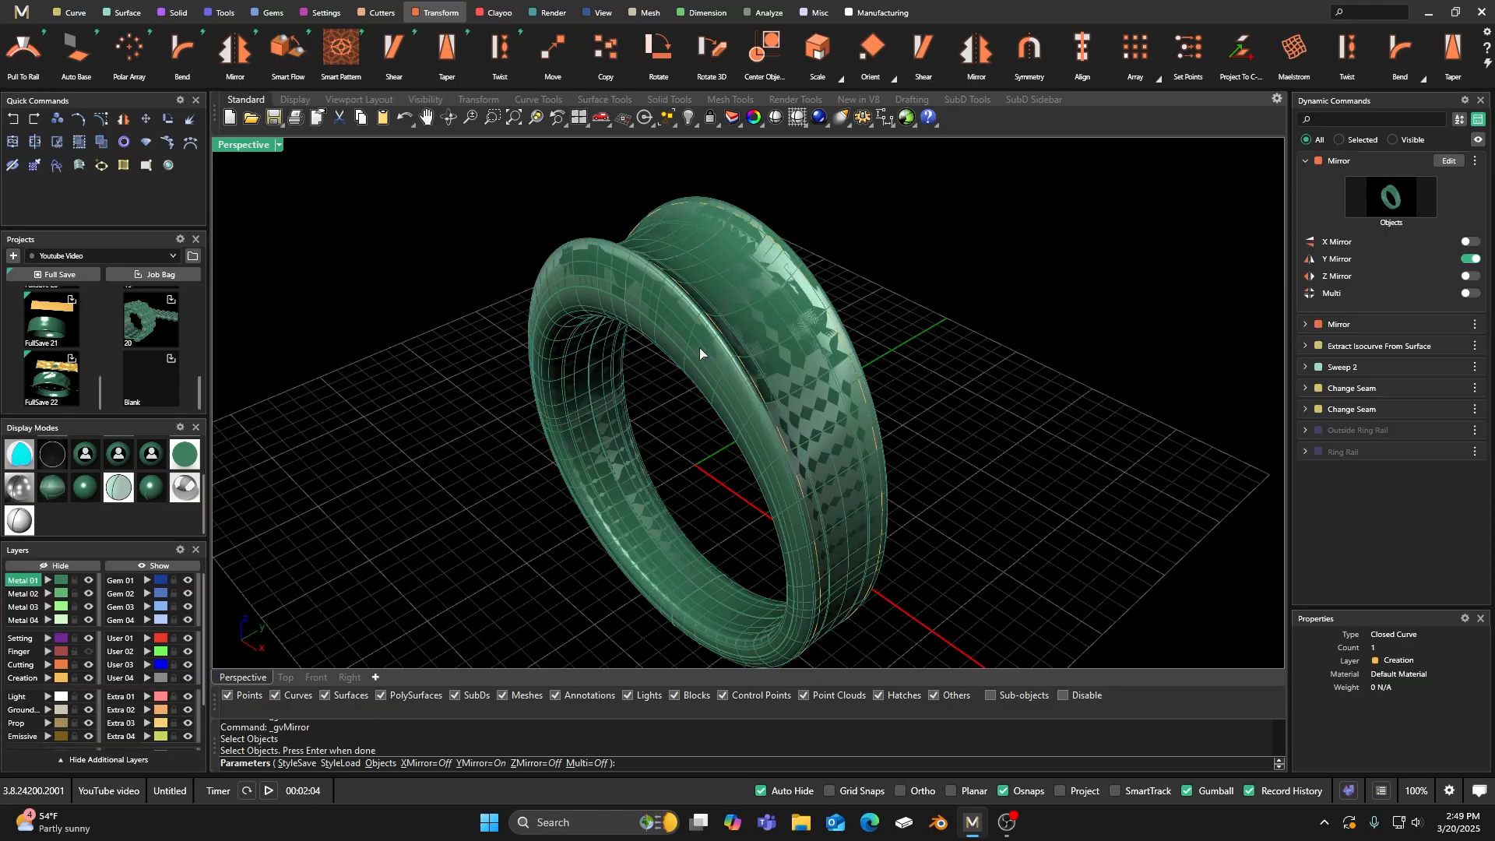
right_click(699, 347)
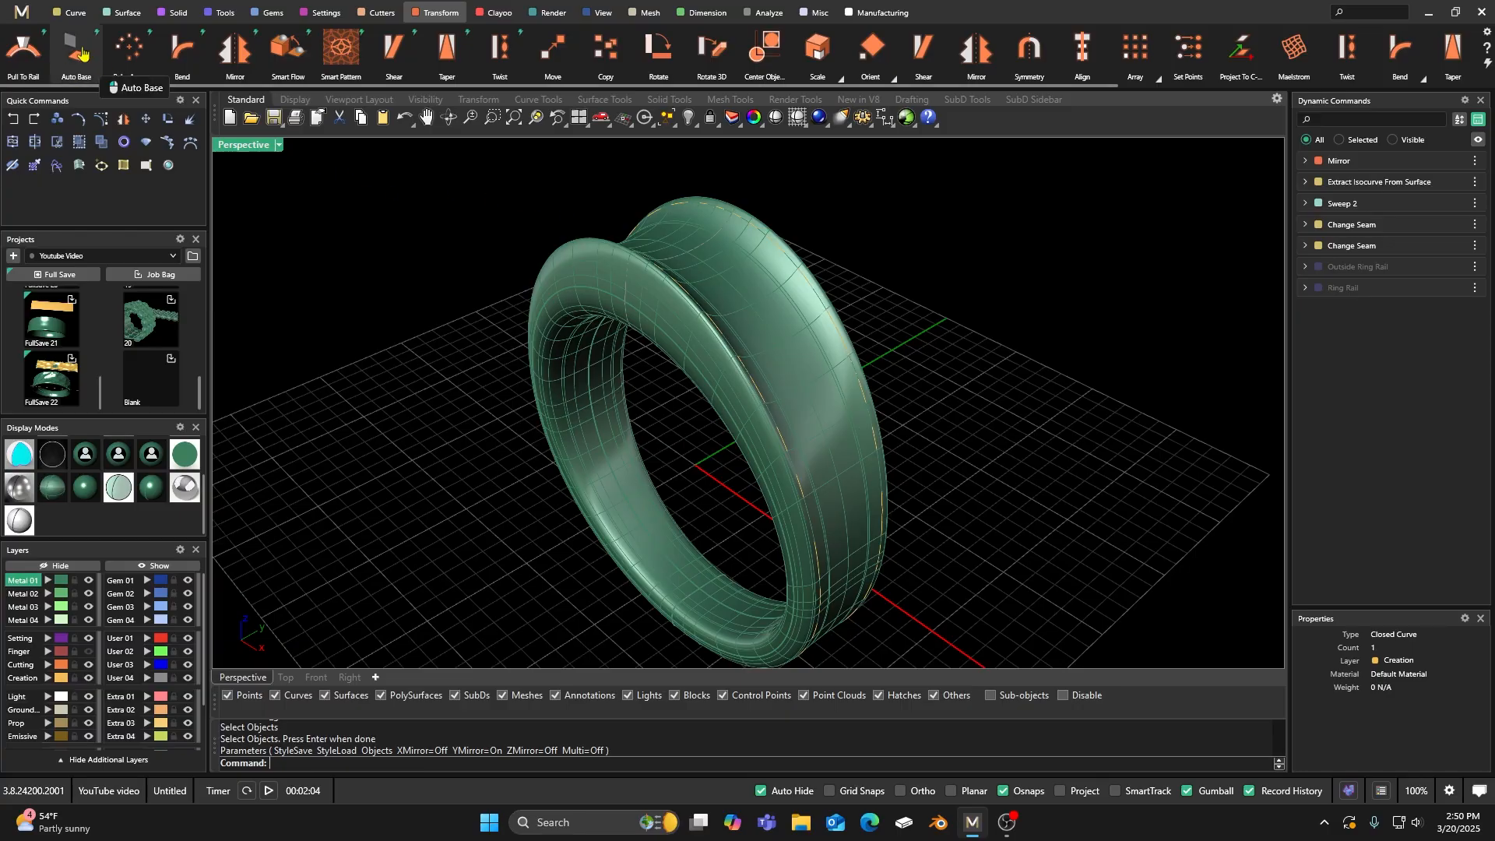
Step: Extract an isocurve at angle 180 across the ring's width, positioned on the surface at U 0.66, V 0.26
left_click(72, 22)
left_click(393, 48)
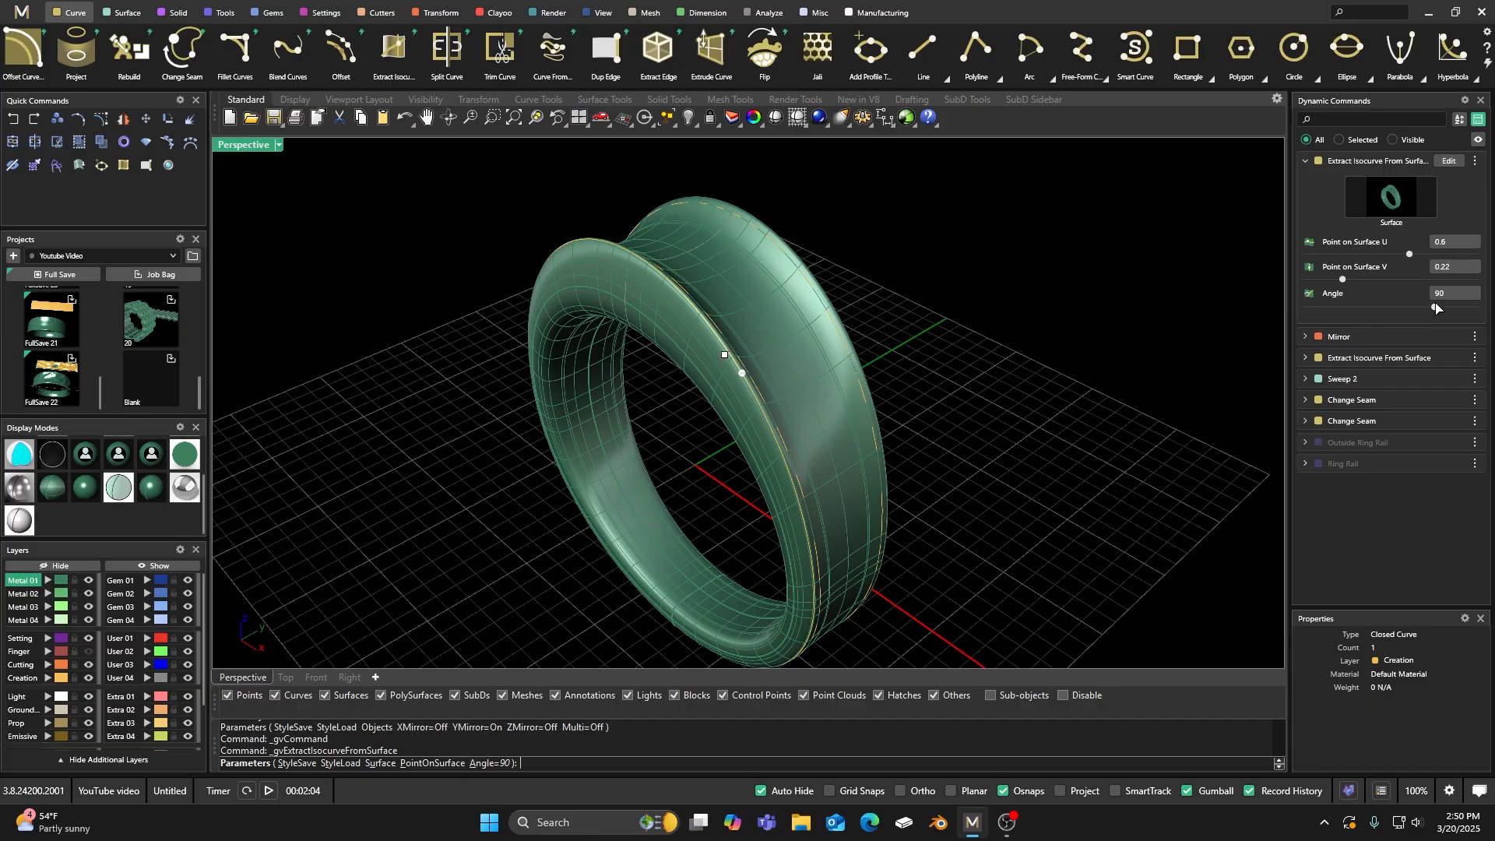
left_click_drag(1436, 308, 1490, 312)
left_click_drag(742, 377, 788, 461)
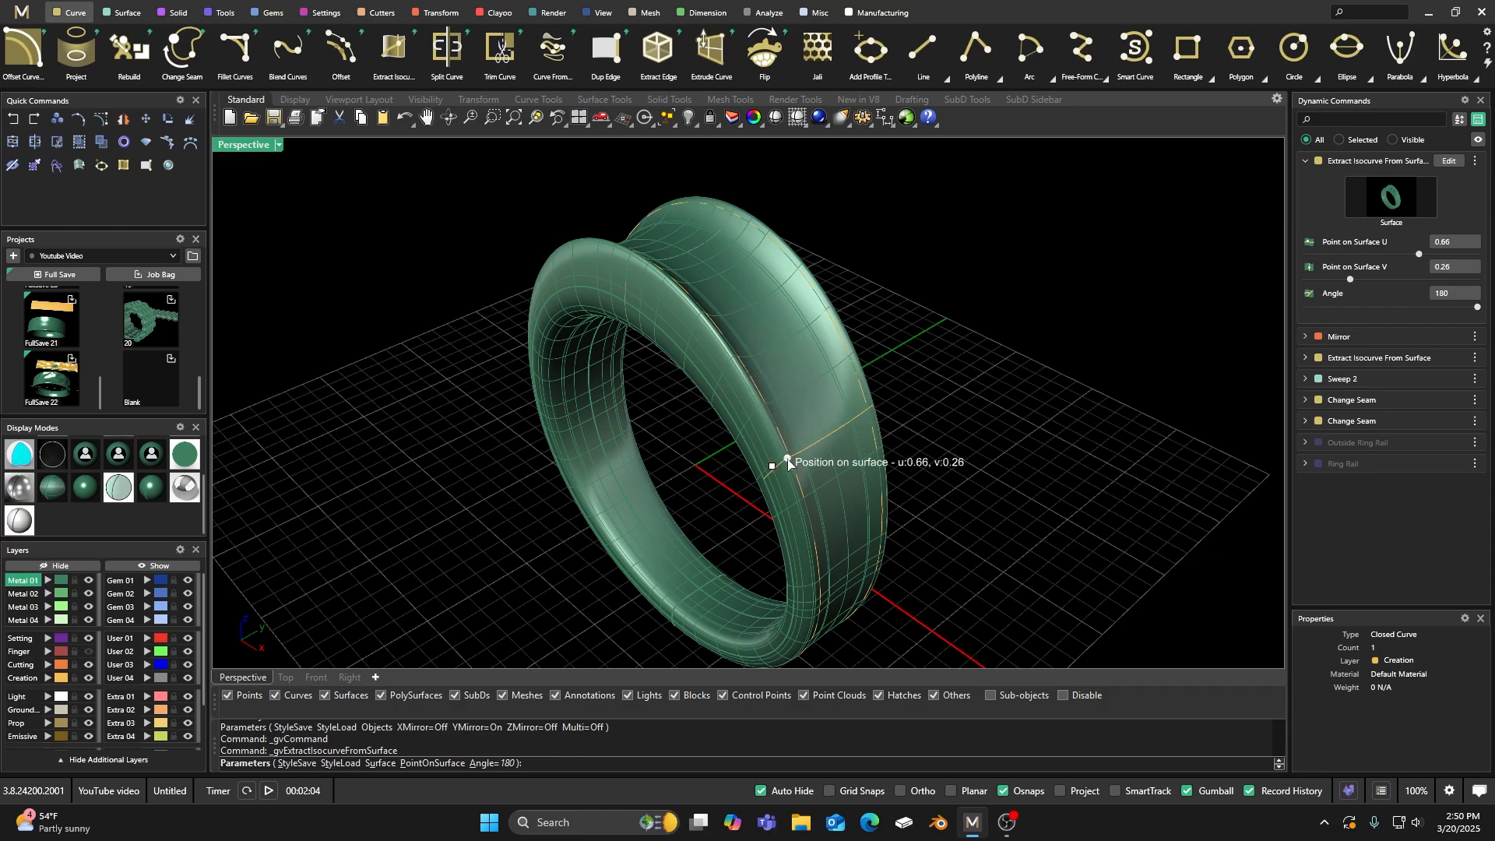
right_click(908, 317)
Step: Mirror the crosswise isocurve to the other side of the ring with Y Mirror enabled
scroll(855, 436, "up", 5)
left_click(828, 434)
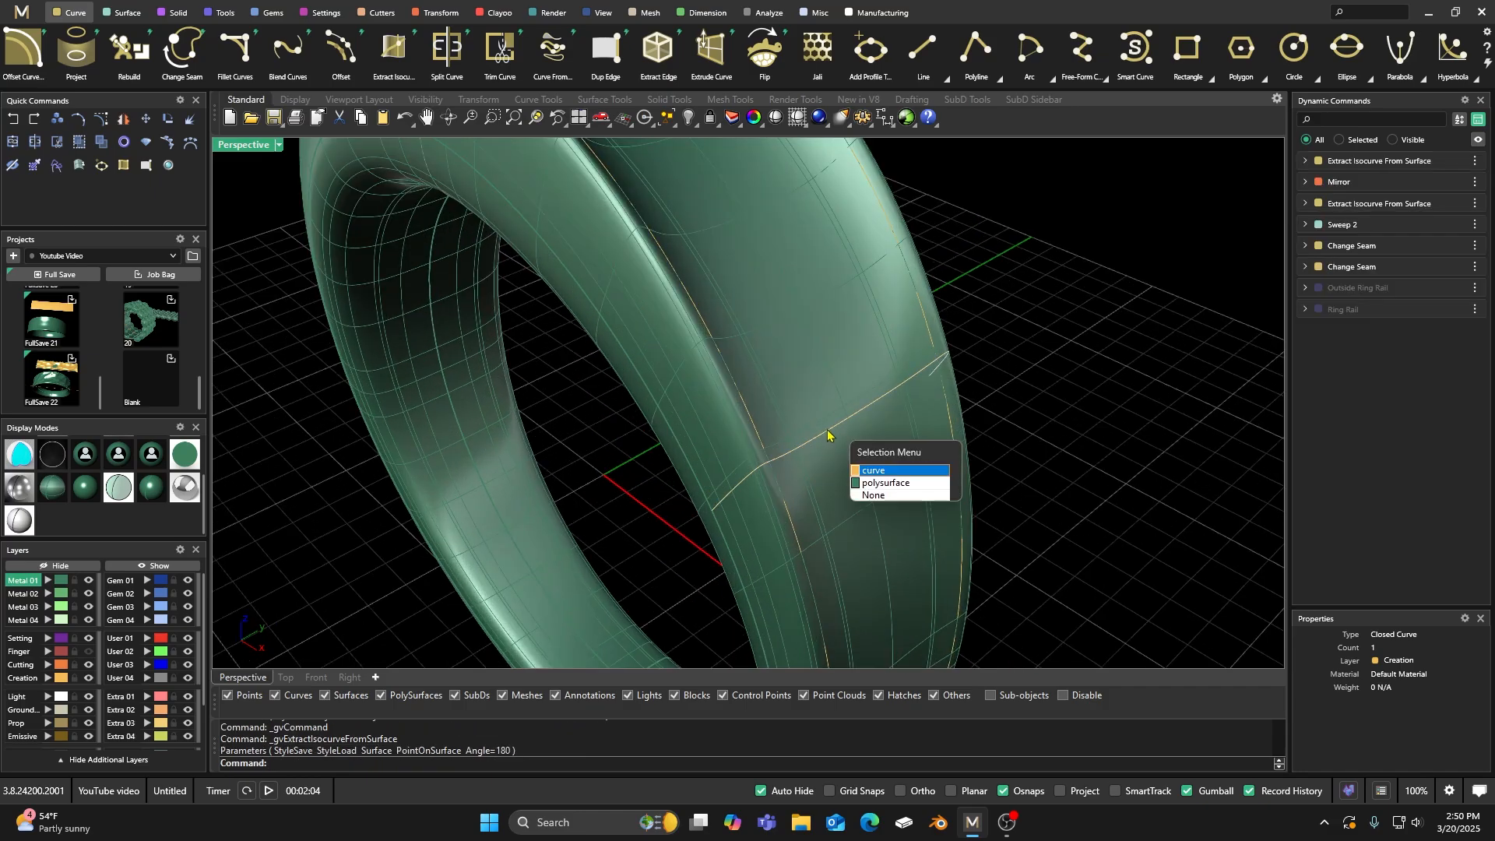
left_click(866, 472)
left_click(436, 12)
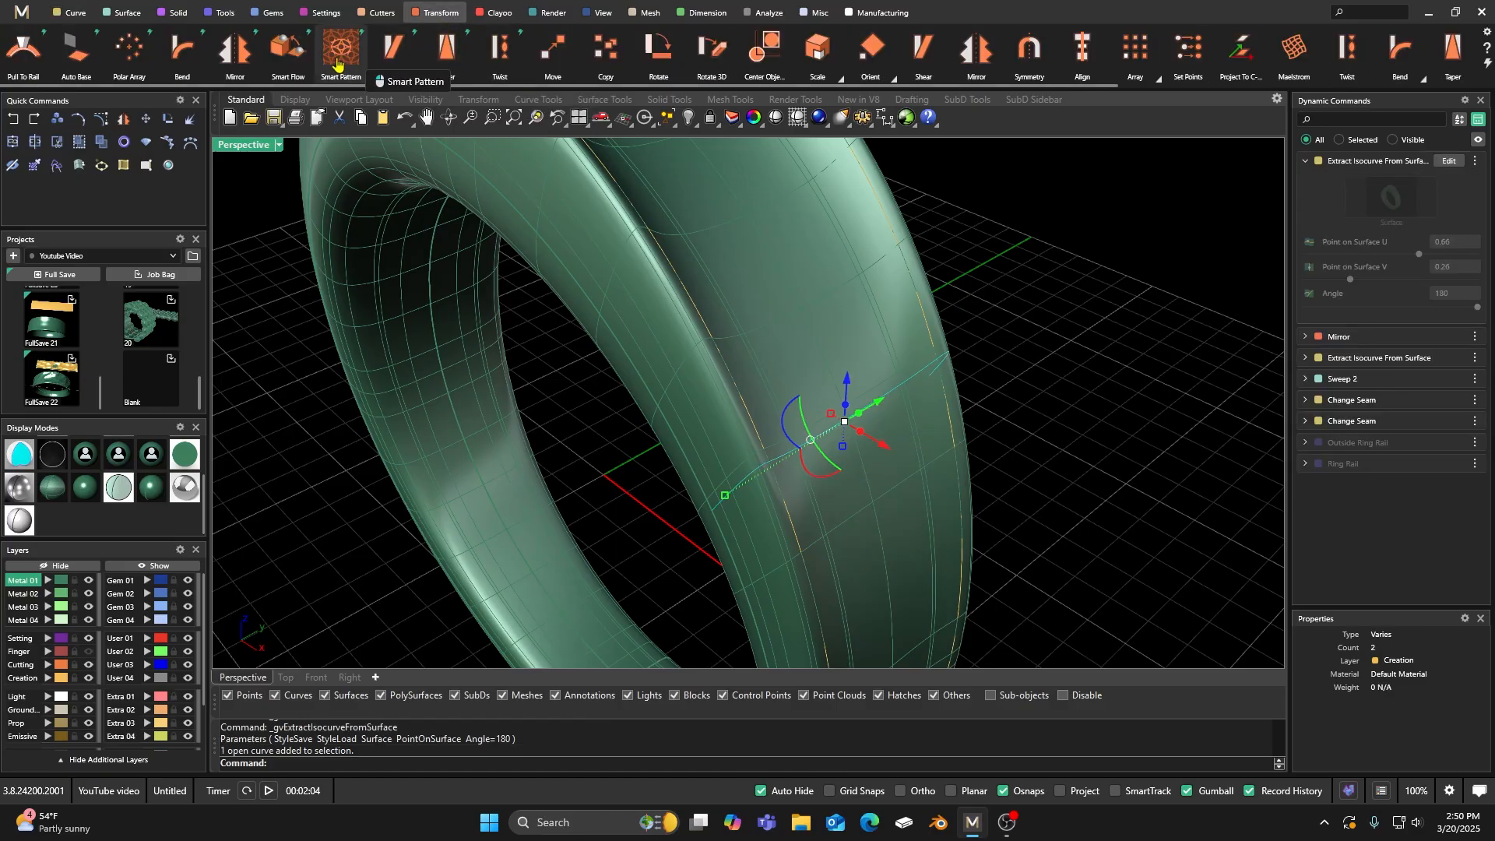
left_click(235, 48)
right_click_drag(490, 337, 741, 334)
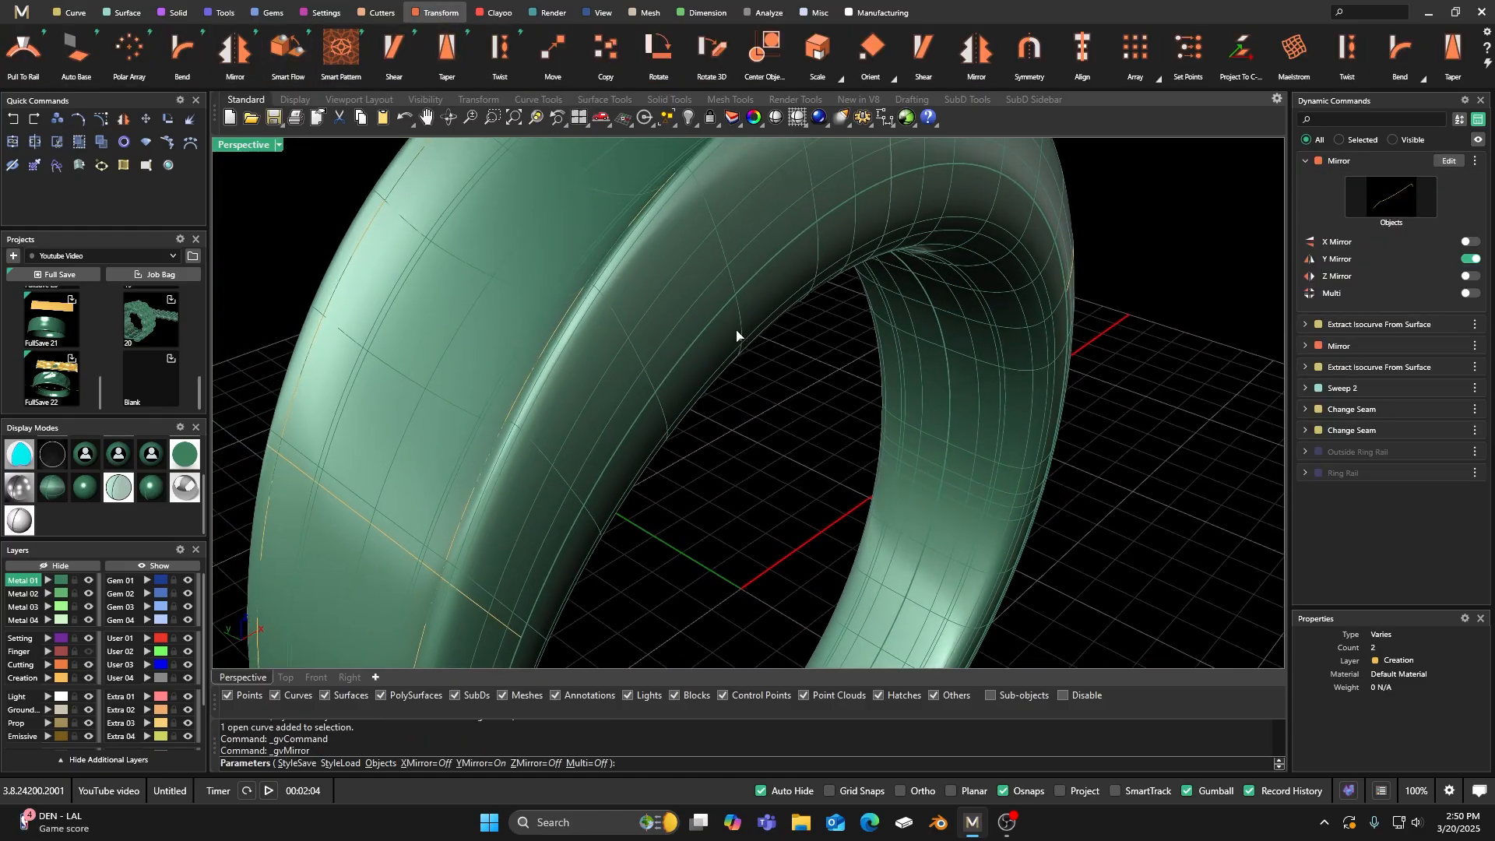
right_click(851, 356)
Step: Make Metal 02 the current layer and hide the Metal 01 and User 04 layers, leaving only the extracted curves
scroll(851, 357, "down", 7)
right_click_drag(850, 356, 651, 403)
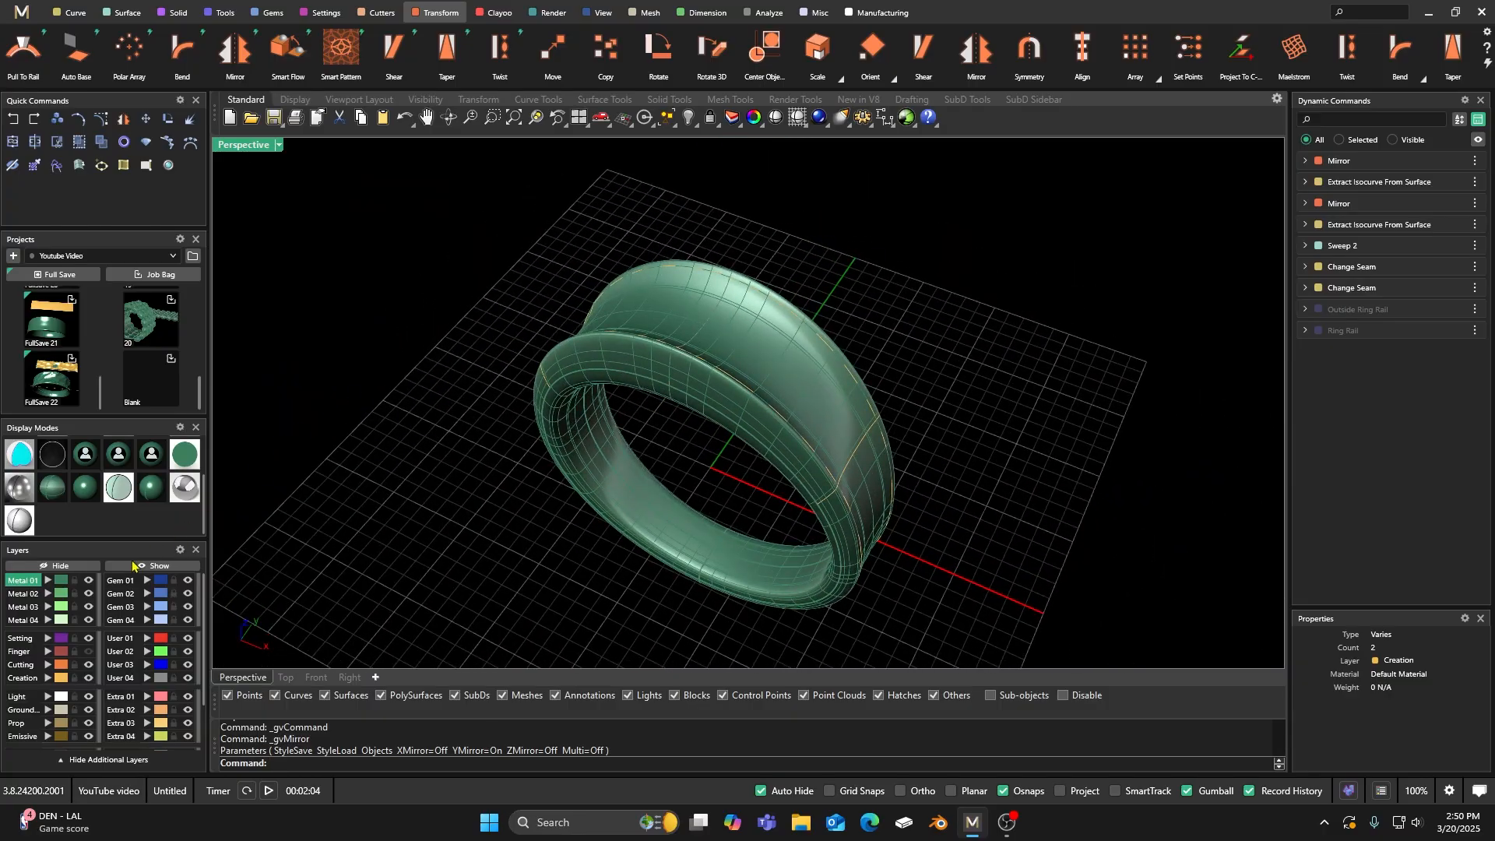
left_click(23, 594)
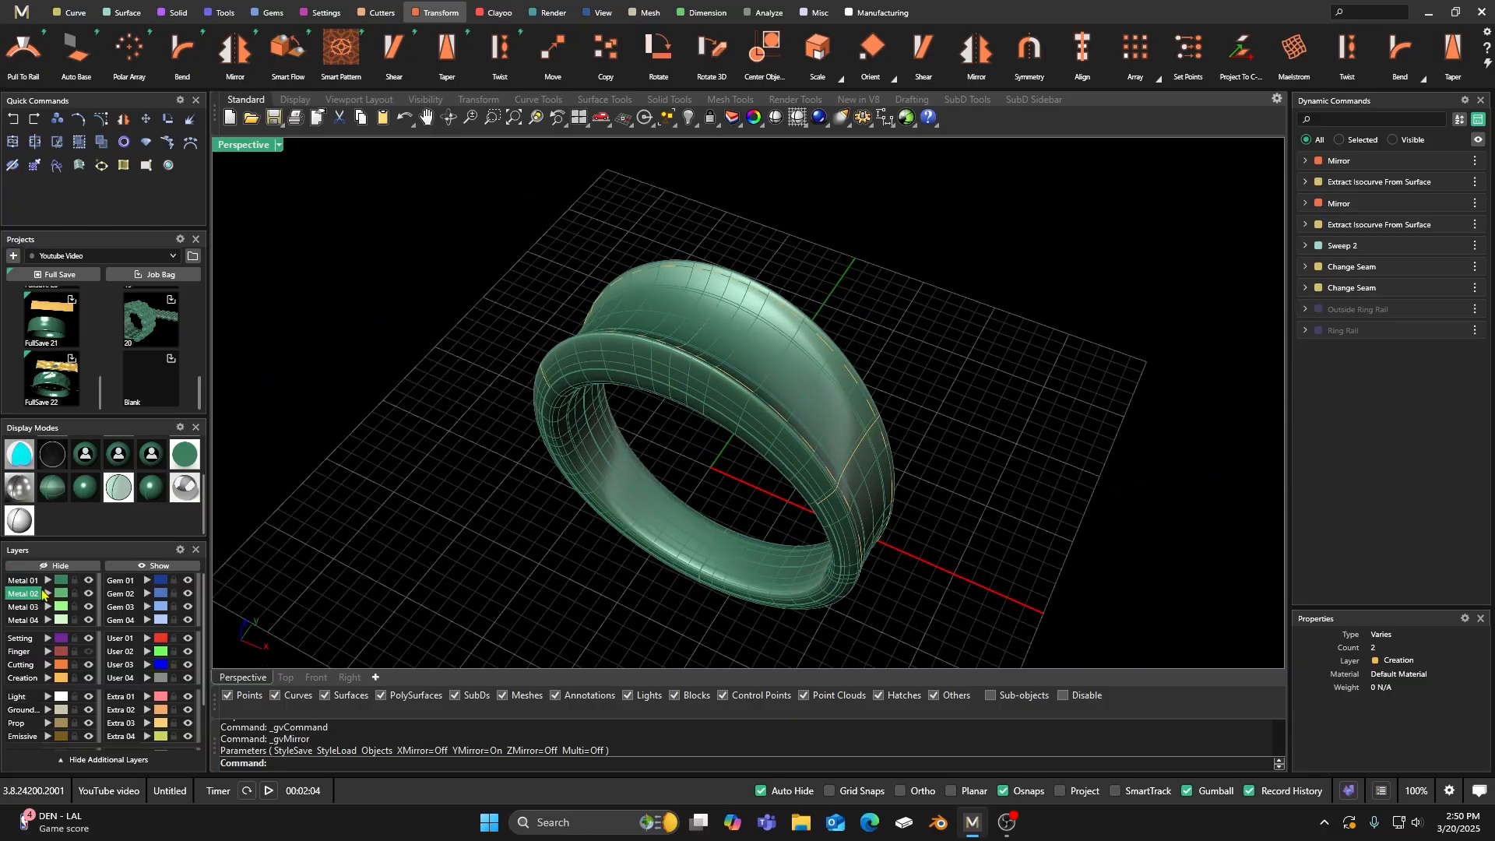
left_click(87, 580)
right_click_drag(661, 444, 761, 411)
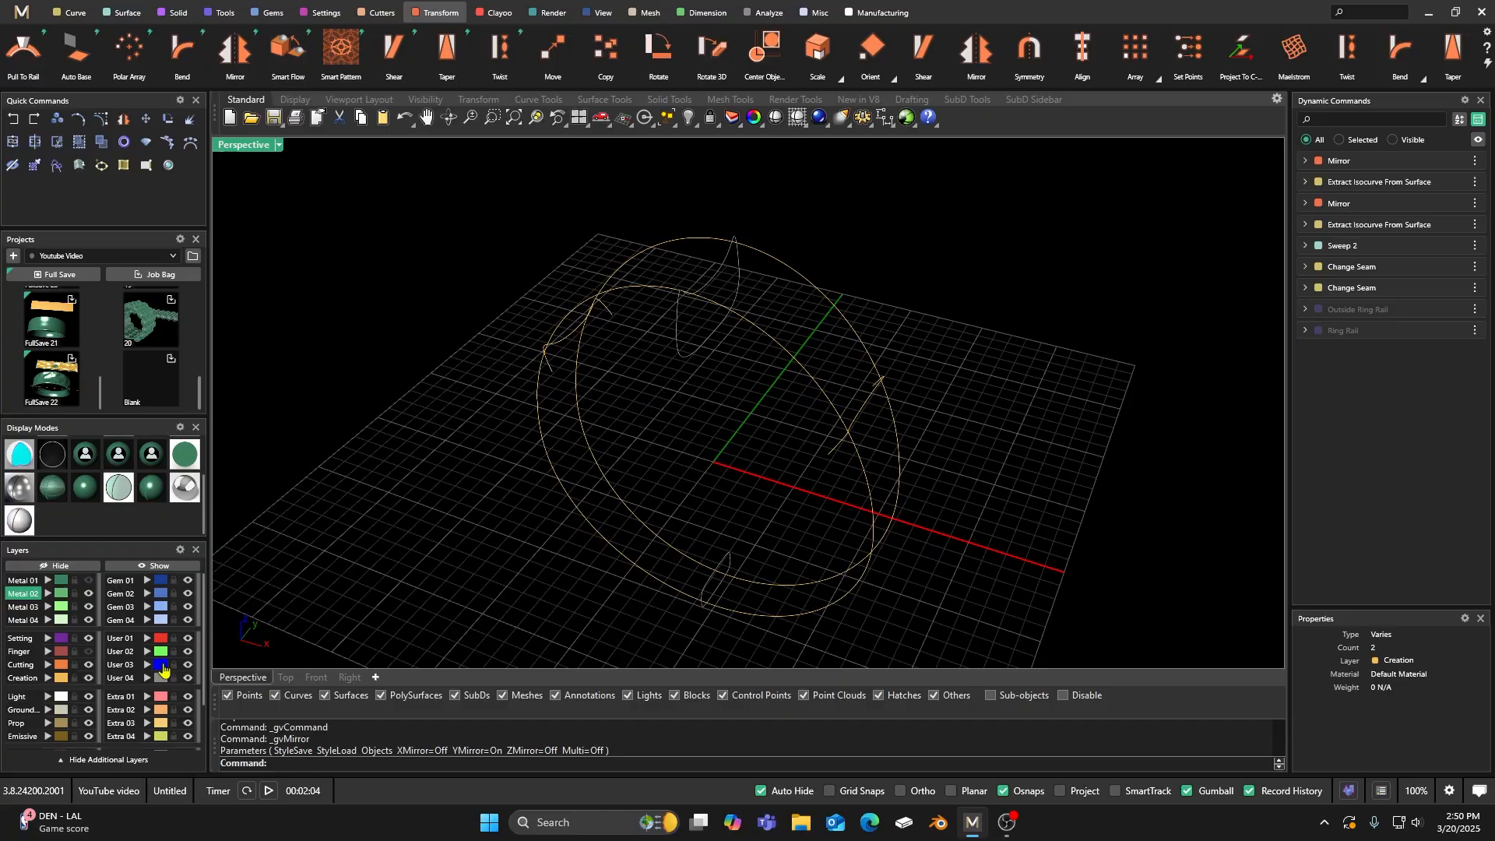
left_click(187, 678)
right_click_drag(714, 412, 686, 390)
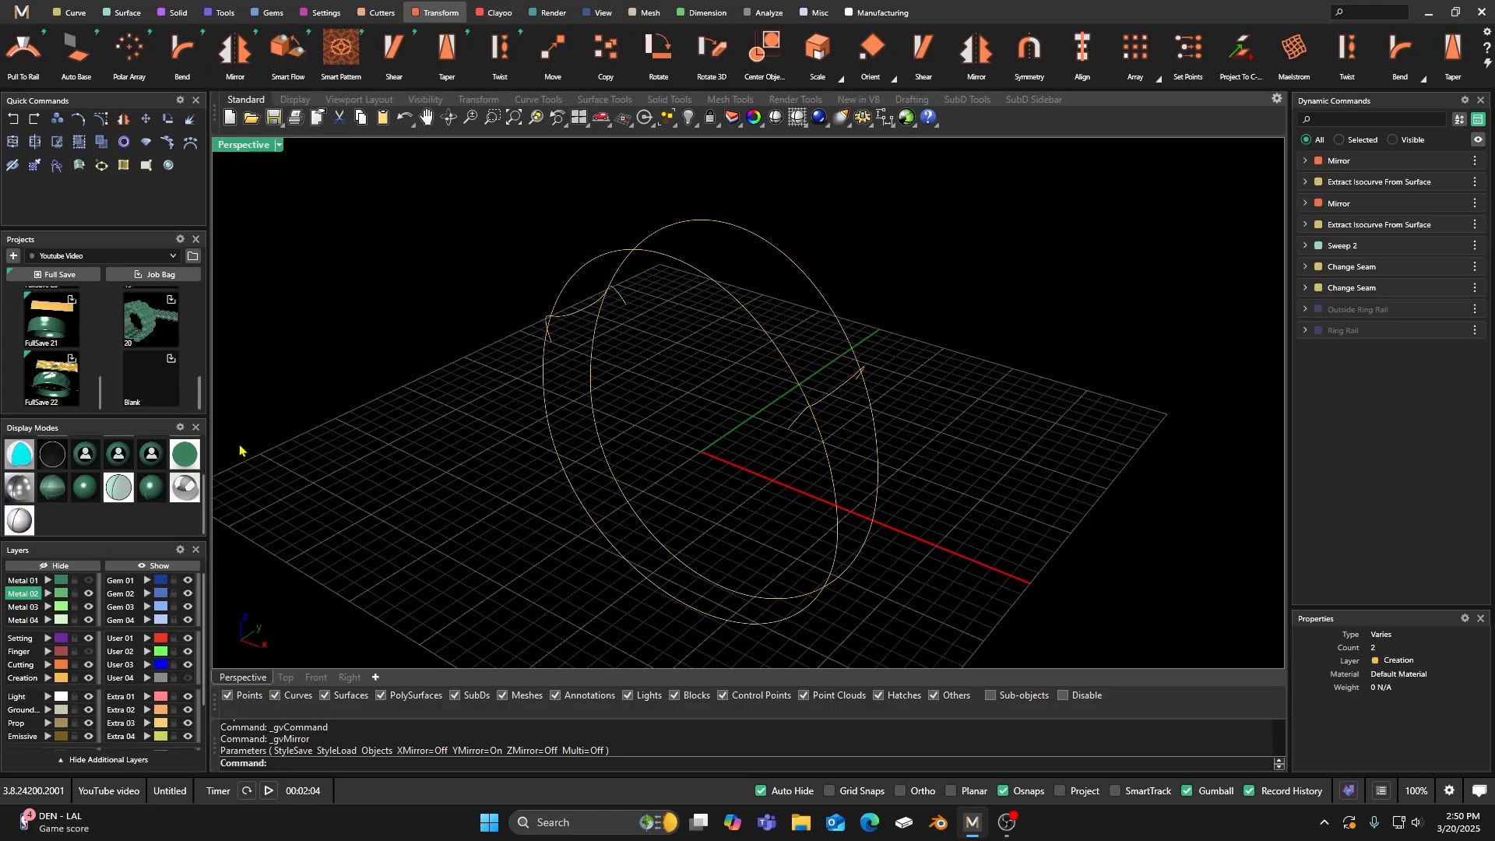
Step: Split the two lengthwise ring curves with the two crosswise curves and delete the lower pieces, using a display mode with thicker curves
scroll(97, 471, "up", 2)
left_click(16, 459)
mouse_move(499, 388)
right_mouse_down()
mouse_move(521, 400)
mouse_move(501, 390)
right_mouse_up()
left_click_drag(774, 220, 694, 325)
left_click(36, 144)
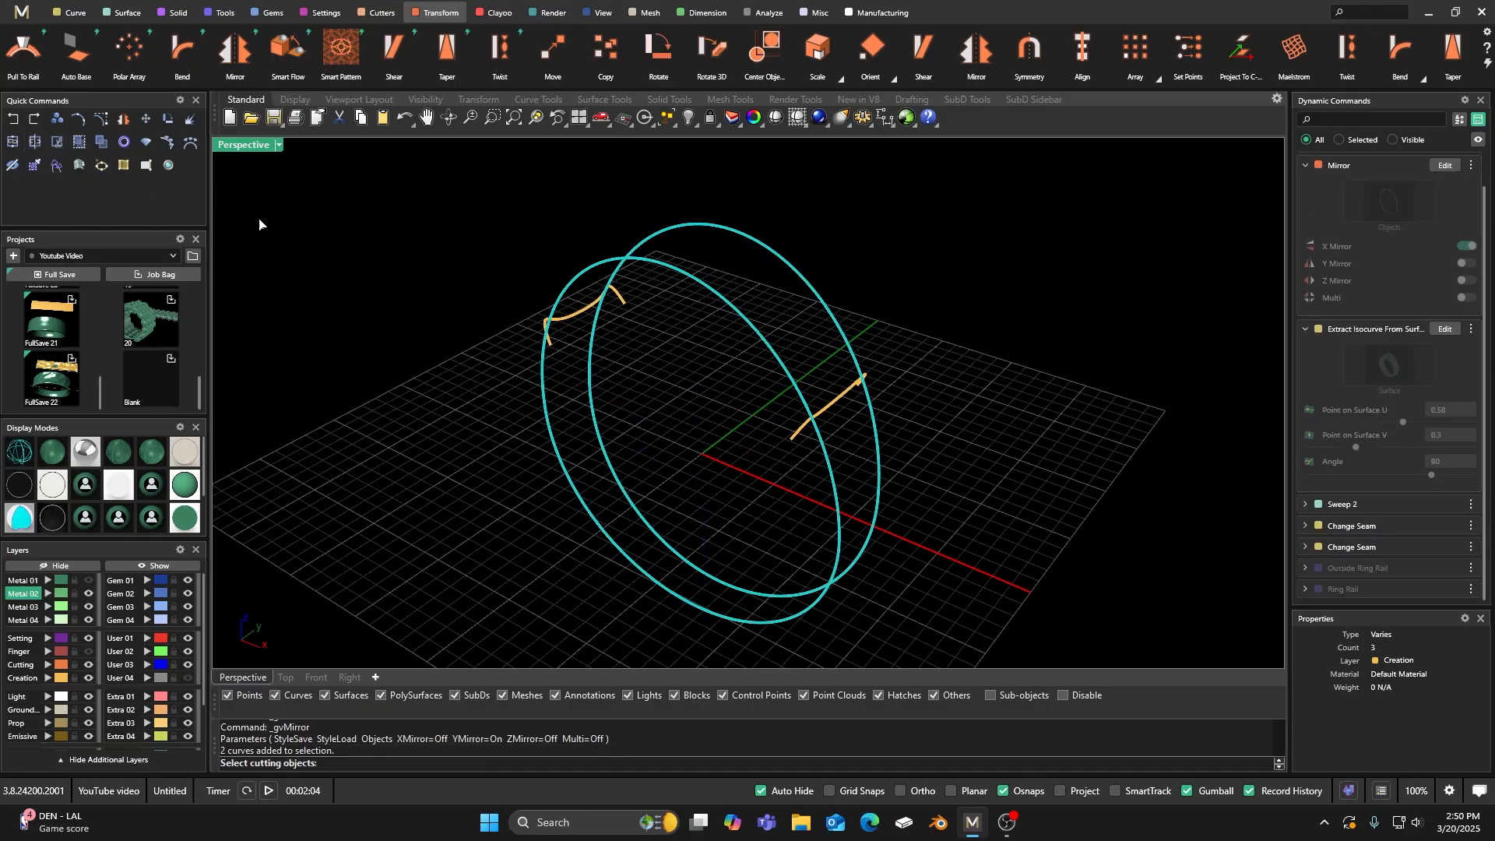
left_click(568, 319)
left_click(835, 406)
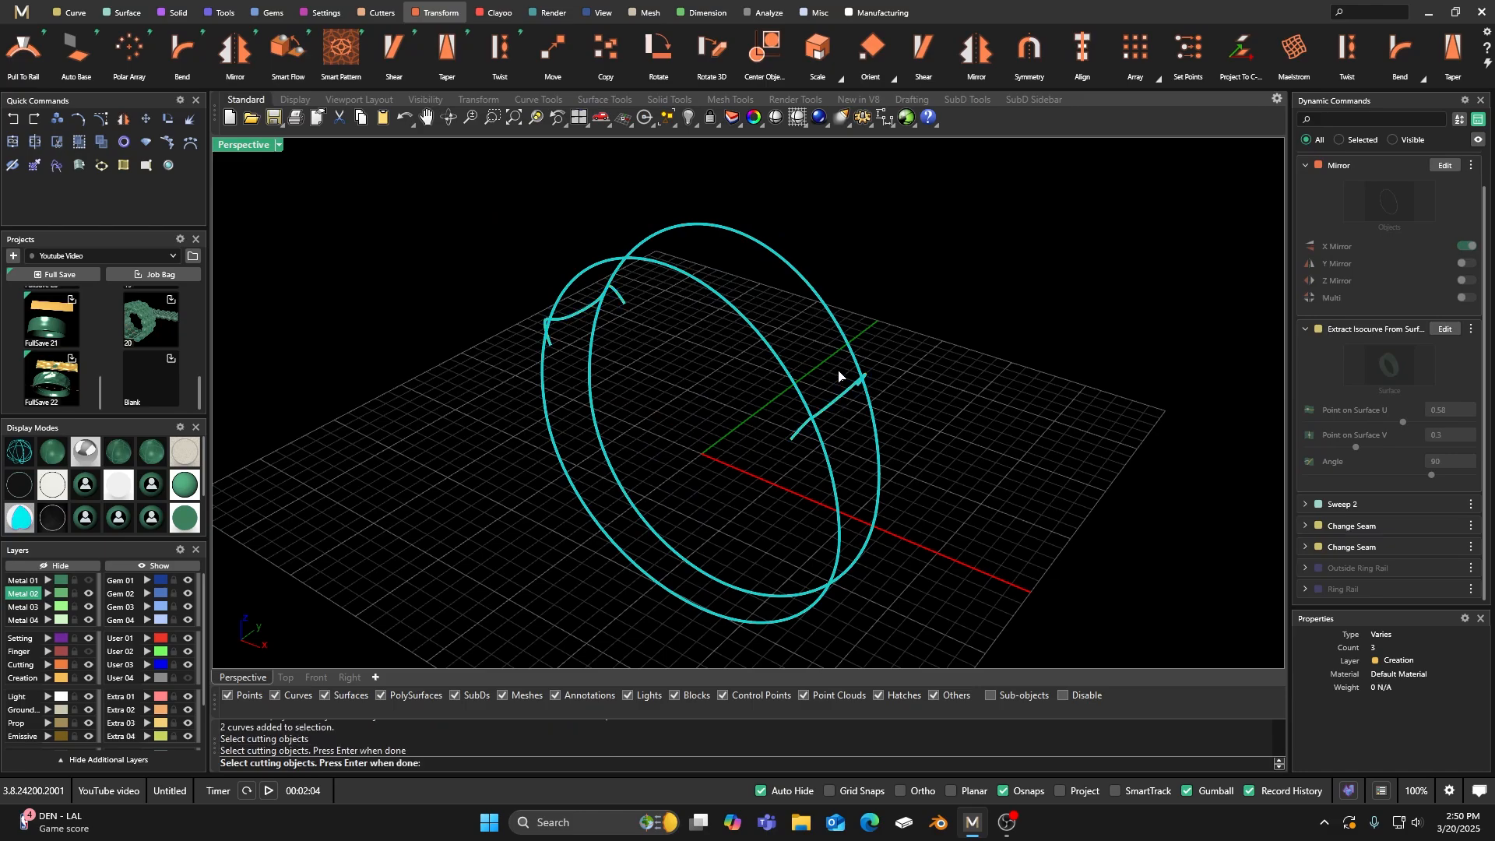
key("Return")
key("Escape")
left_click_drag(922, 454, 822, 537)
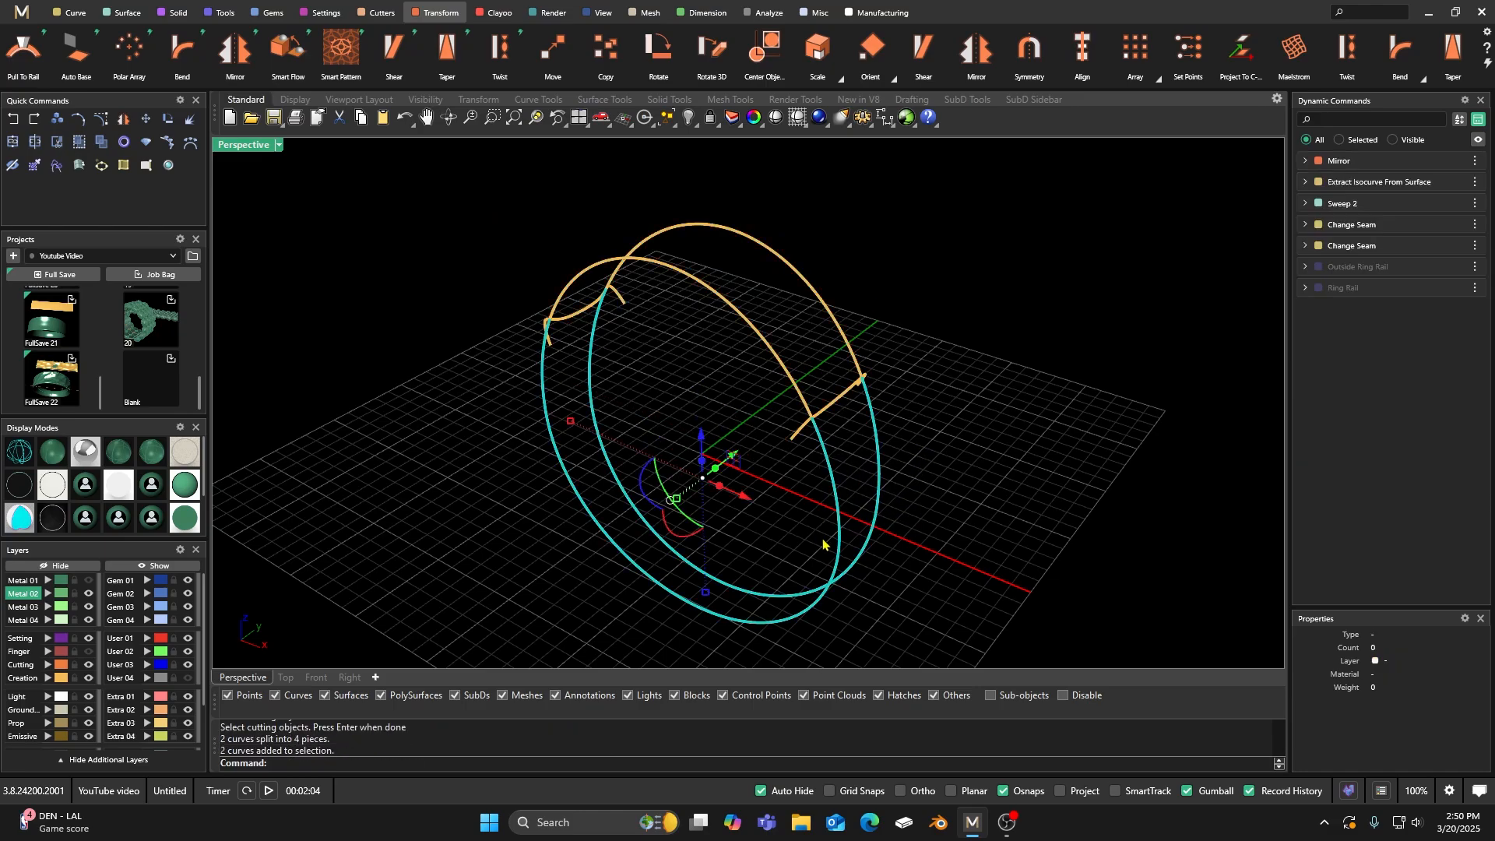
key("Delete")
Step: Split the two crosswise end curves using the two lengthwise arcs as cutting objects
right_click_drag(758, 499, 774, 384)
left_click(765, 387)
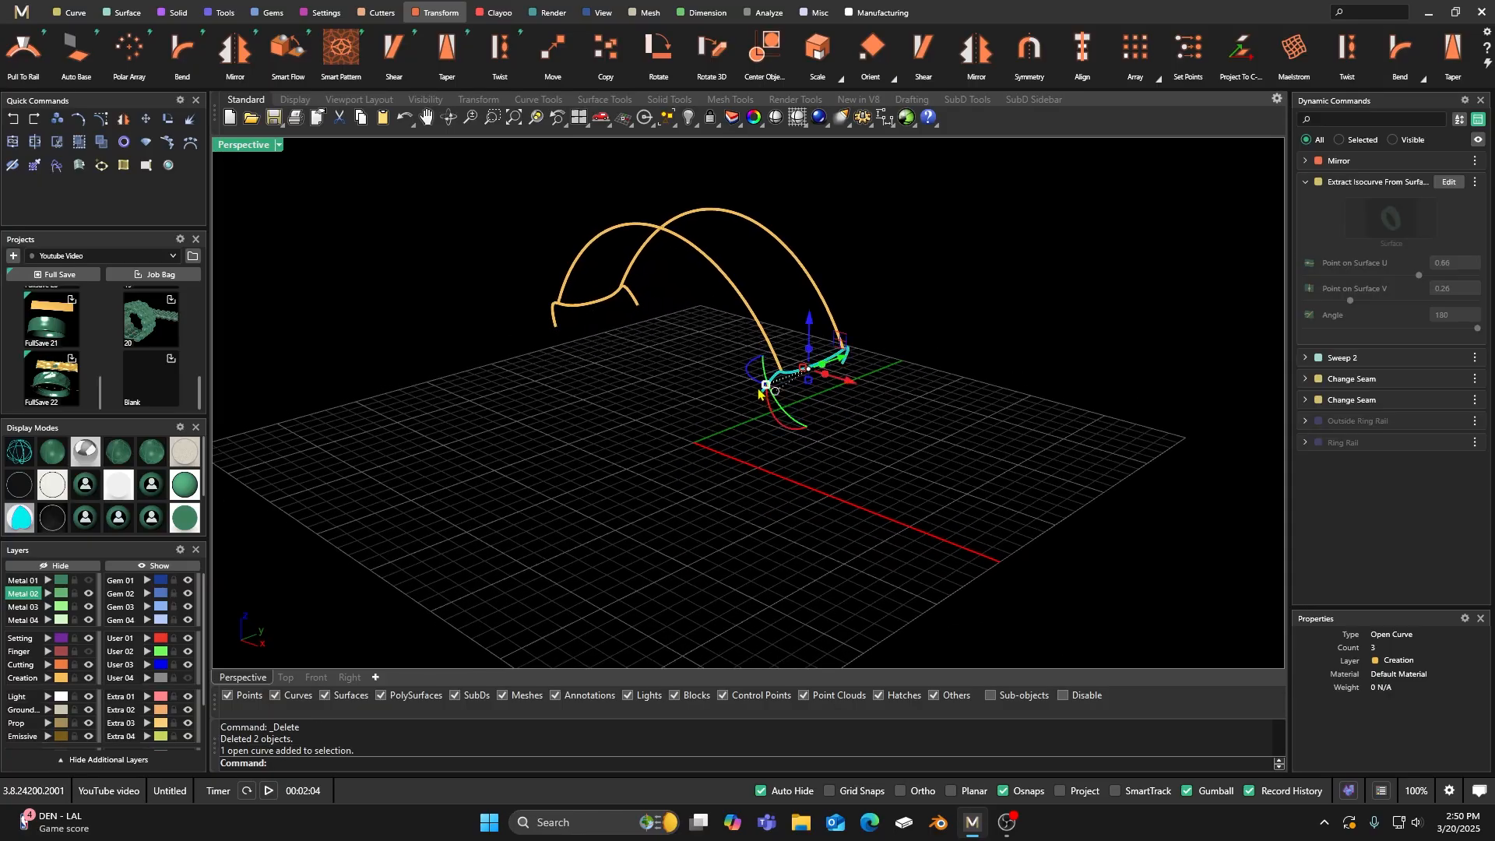
left_click(554, 332, "shift")
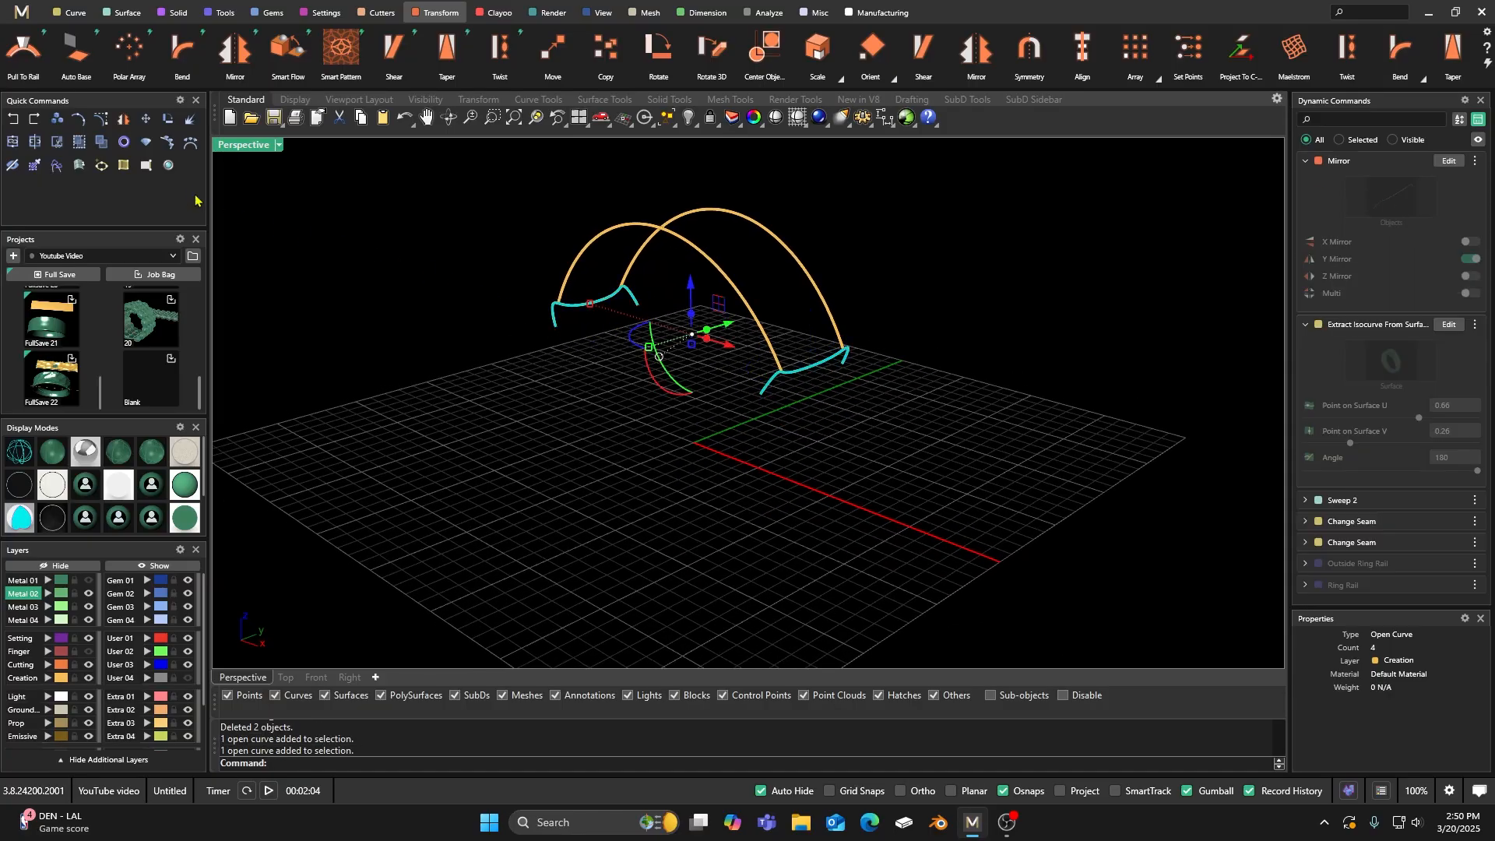
left_click(35, 141)
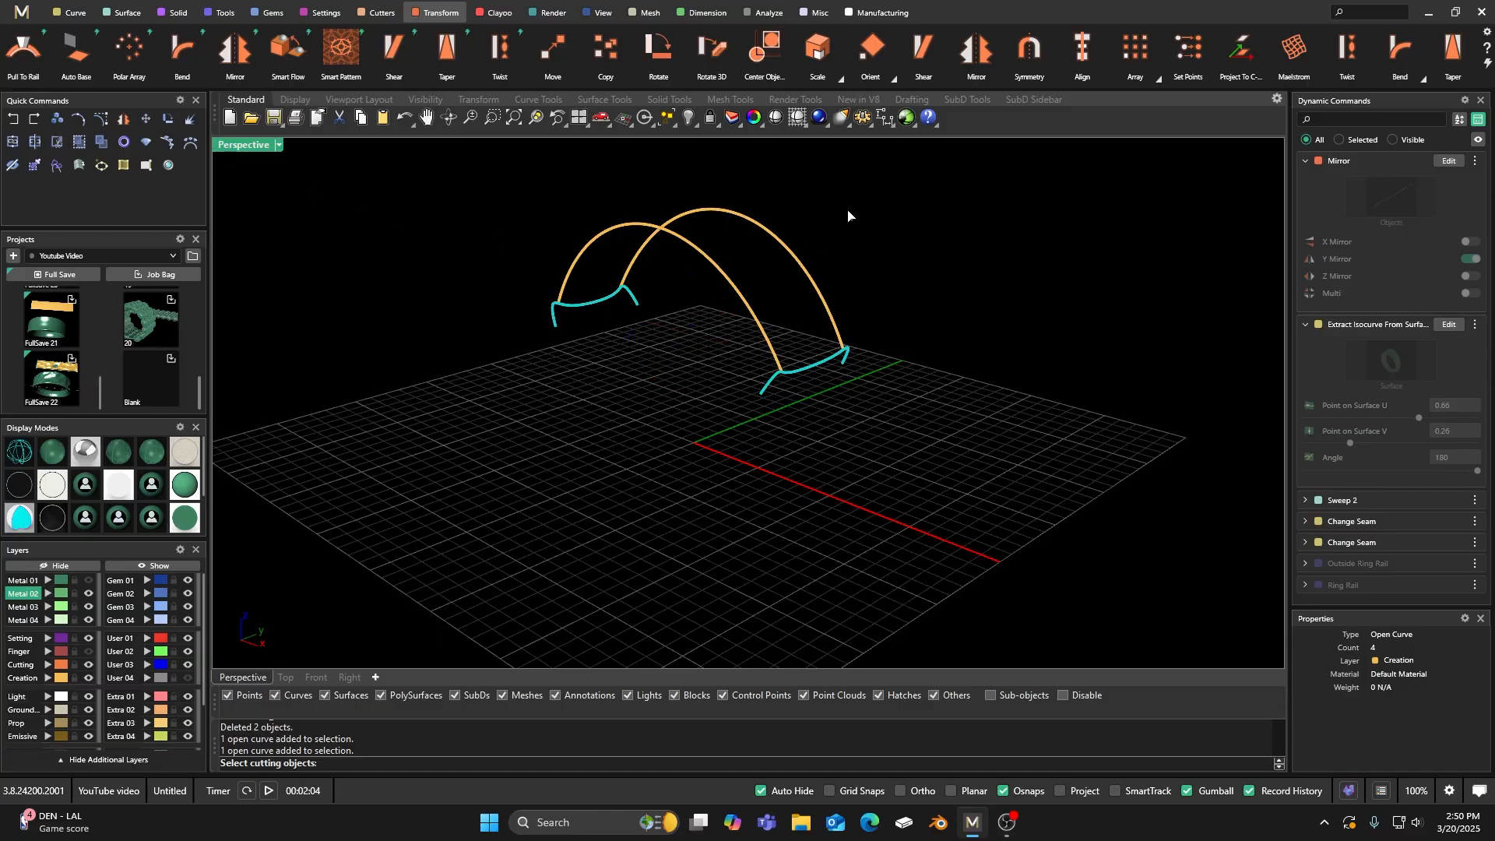
left_click_drag(757, 211, 694, 267)
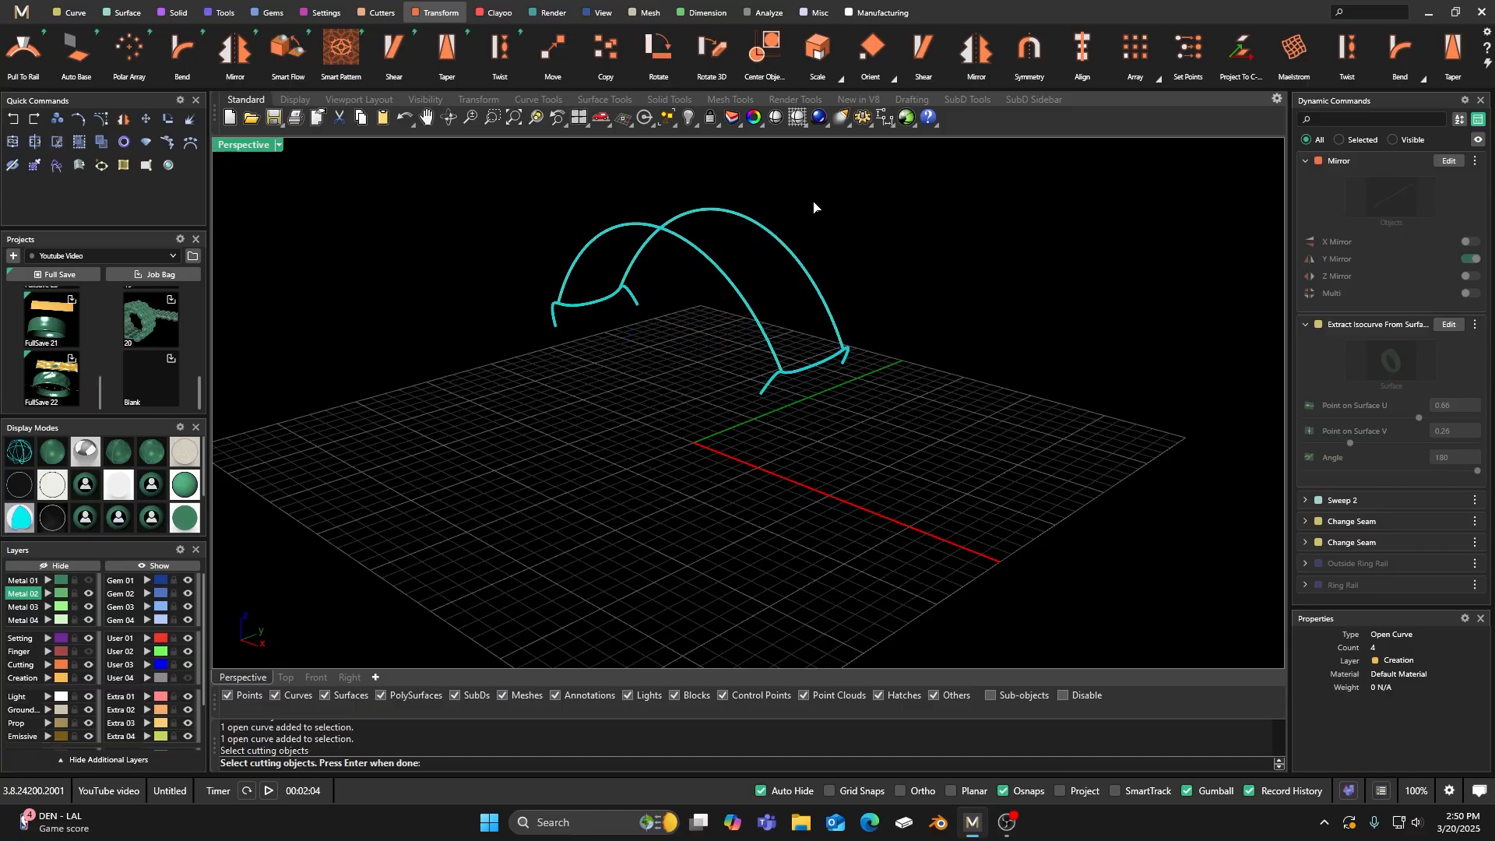
key("Return")
Step: Delete the four short crosswise curve pieces overhanging beyond the lengthwise arcs
left_click(769, 385)
right_click_drag(816, 438, 780, 443)
key("Delete")
left_click(796, 363)
key("Delete")
left_click(669, 298)
key("Delete")
left_click(579, 306)
key("Delete")
Step: Join the two trimmed arcs and two crosswise curves into one closed curve and check its type
right_click_drag(555, 391, 681, 397)
left_click_drag(443, 173, 923, 458)
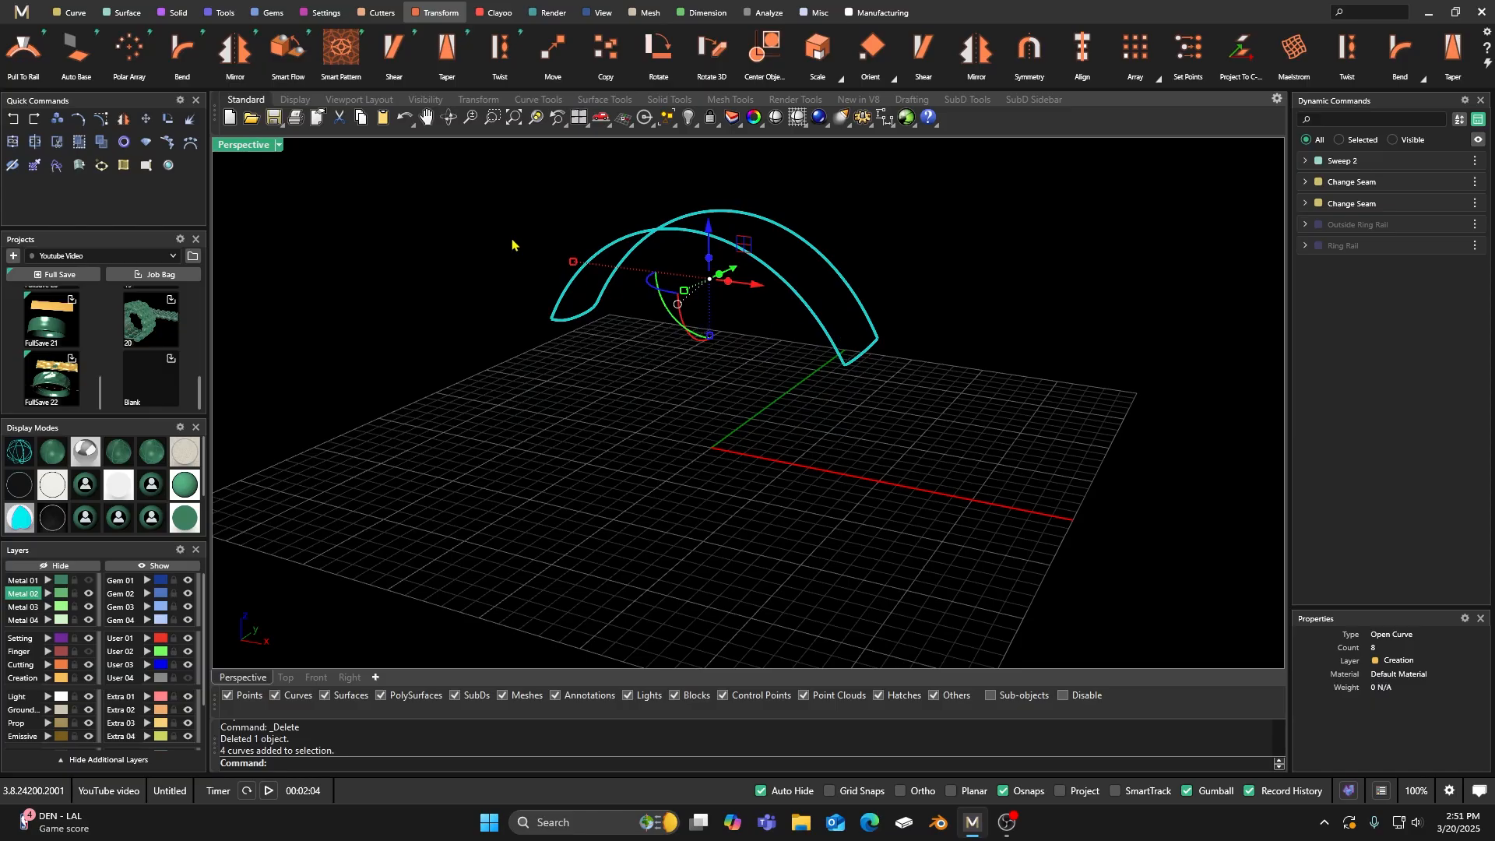
left_click(13, 141)
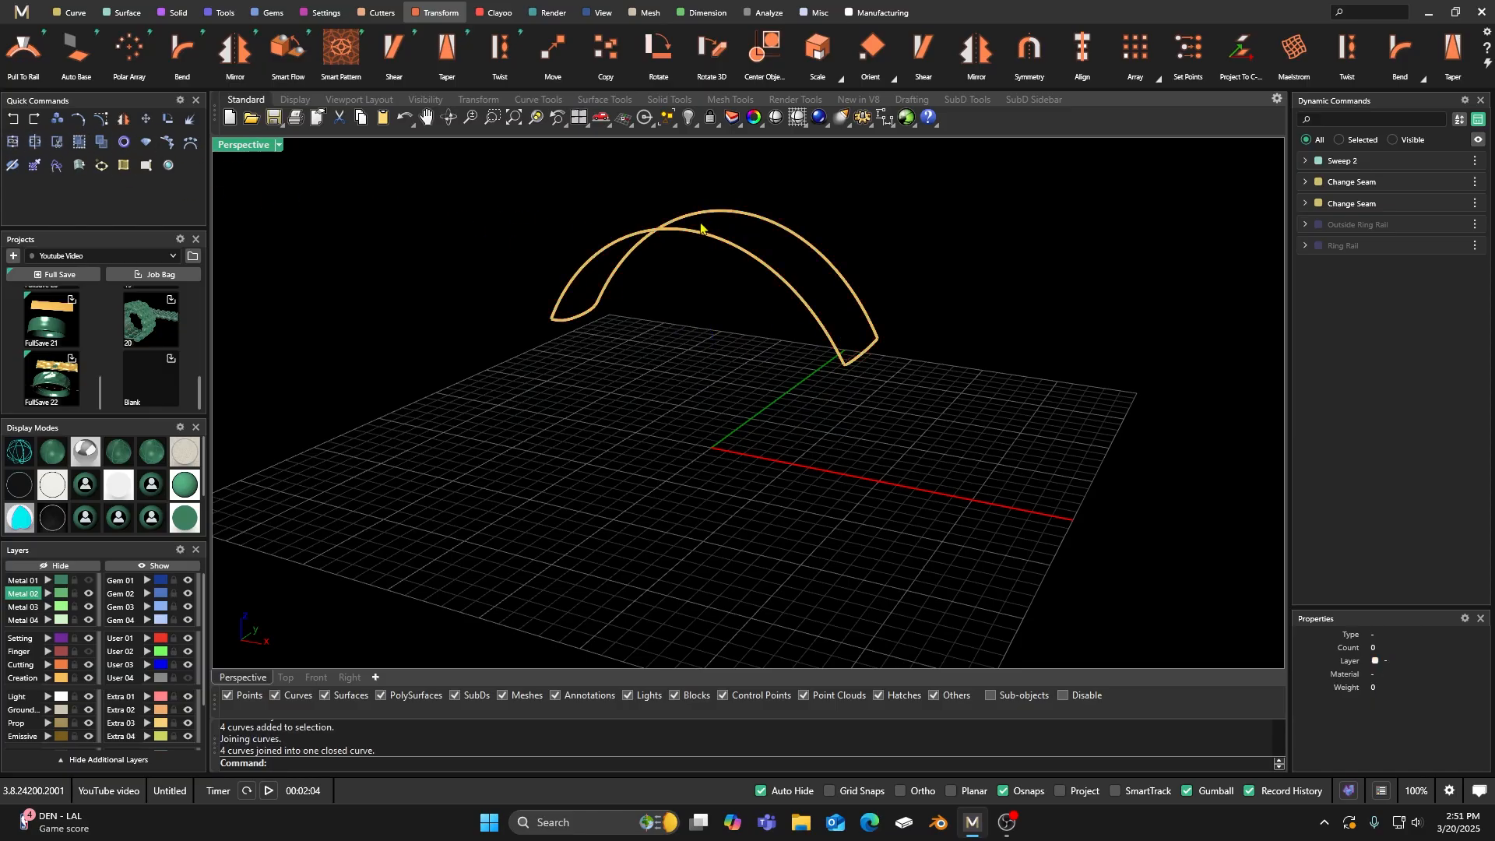
left_click(796, 238)
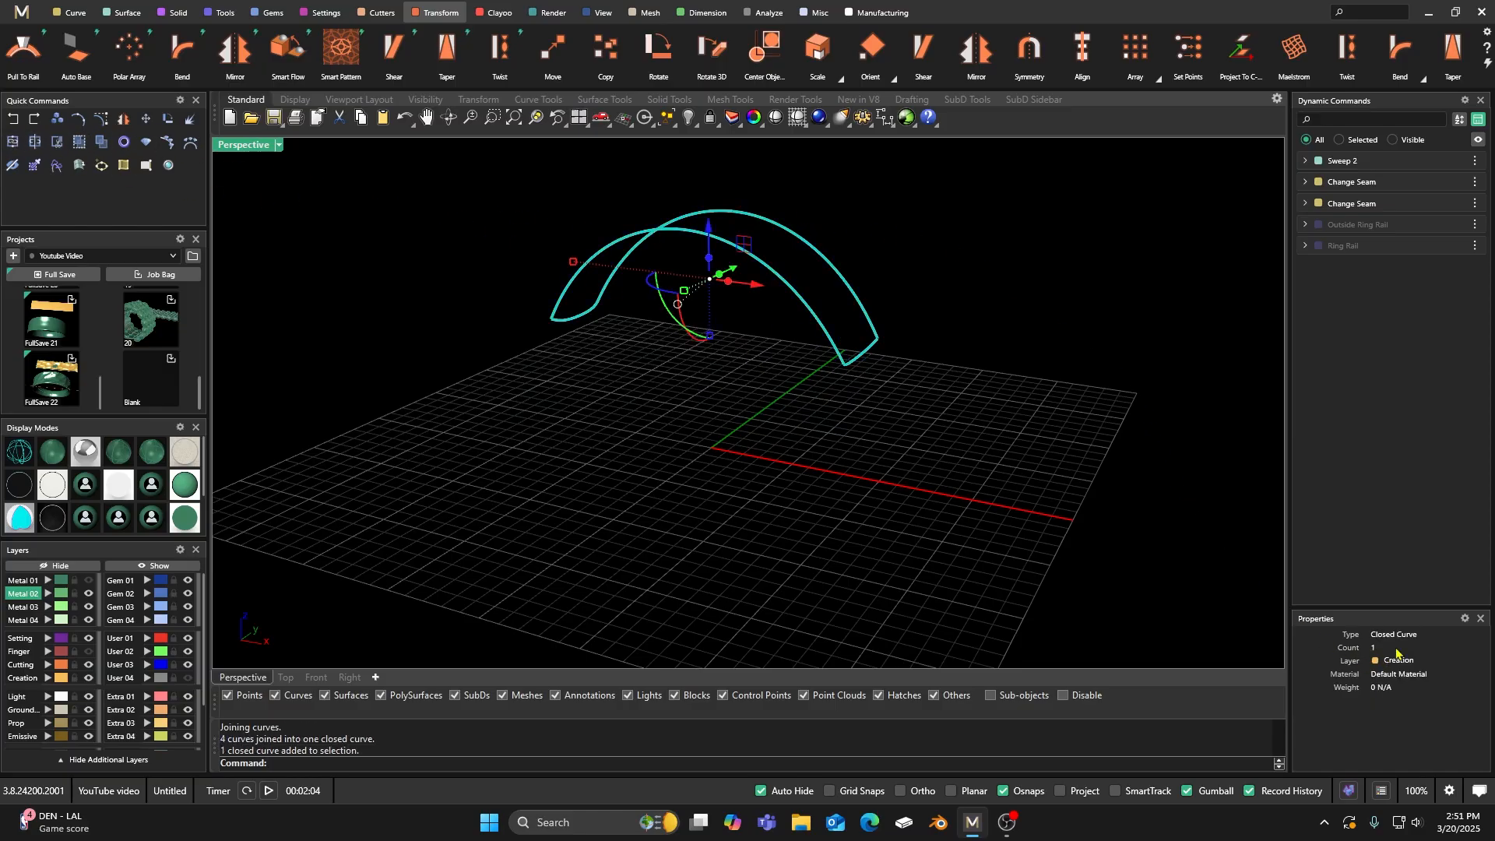
left_click(1004, 340)
right_click_drag(561, 351, 584, 374)
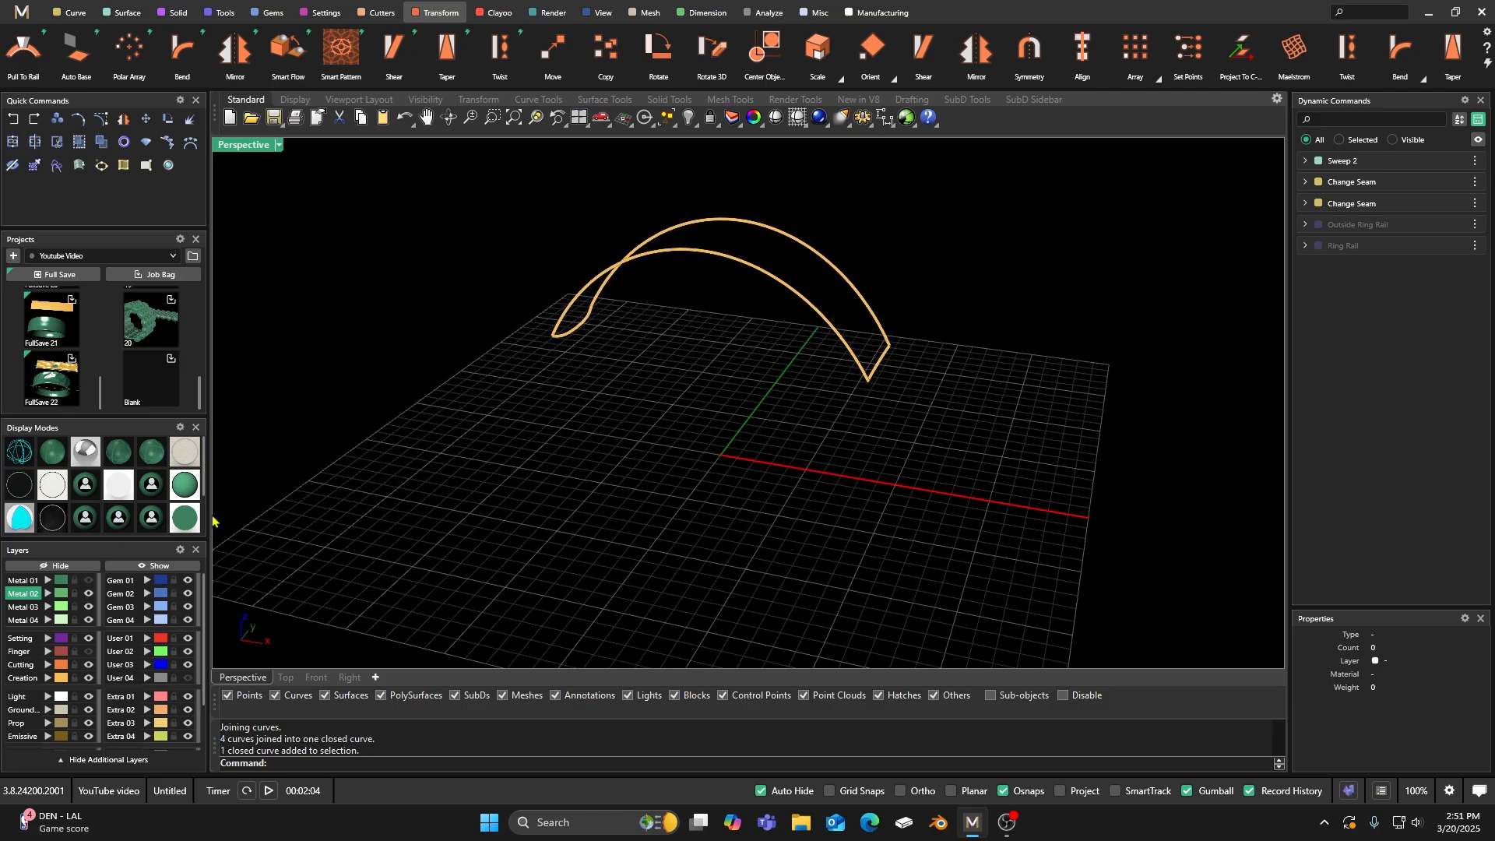
Step: Show the Metal 01 layer and switch the perspective view to a shaded display mode
left_click(89, 581)
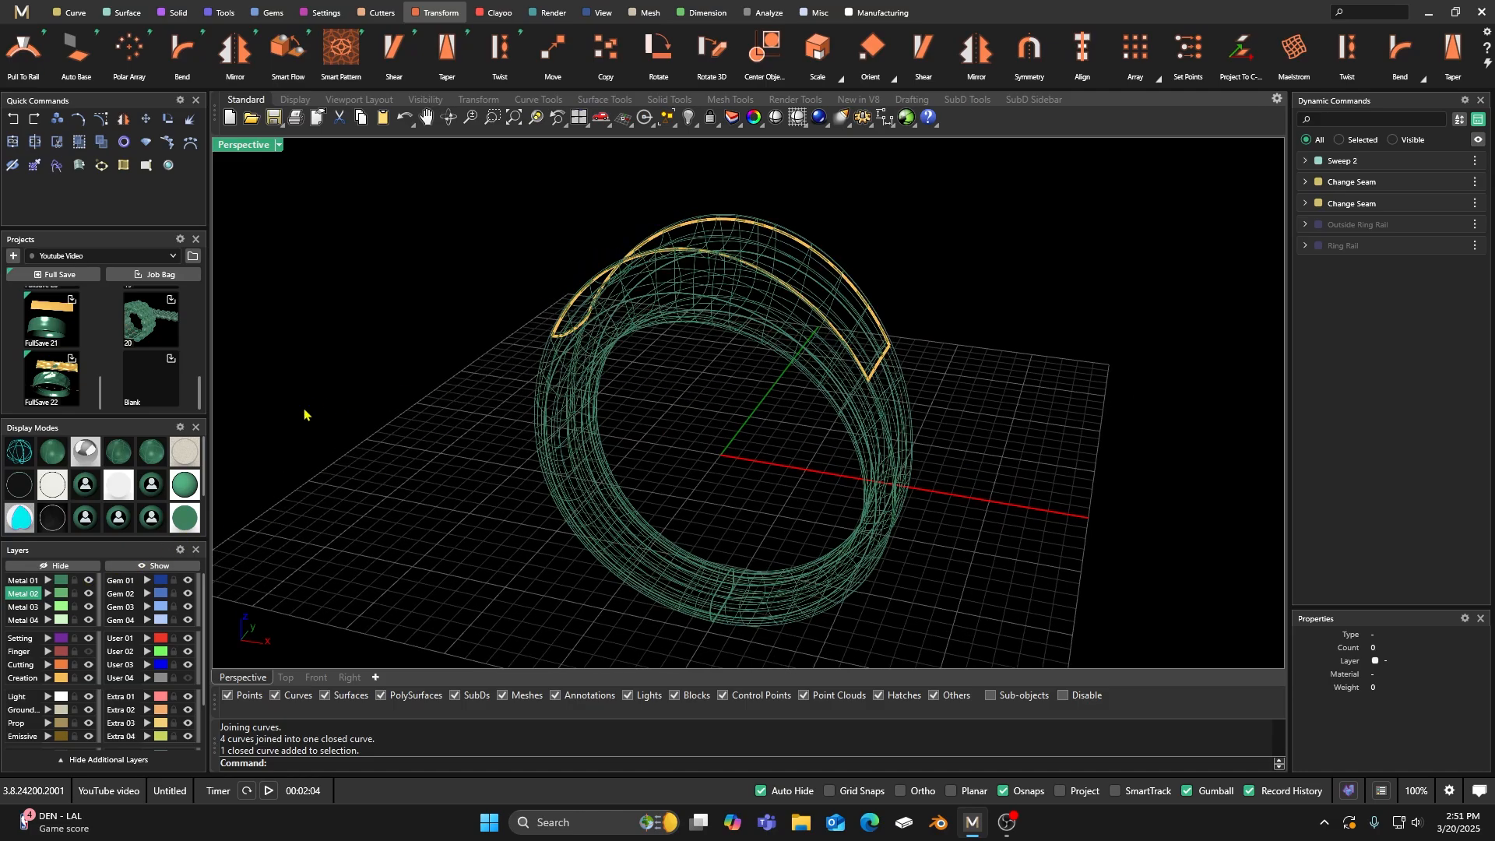
left_click(54, 456)
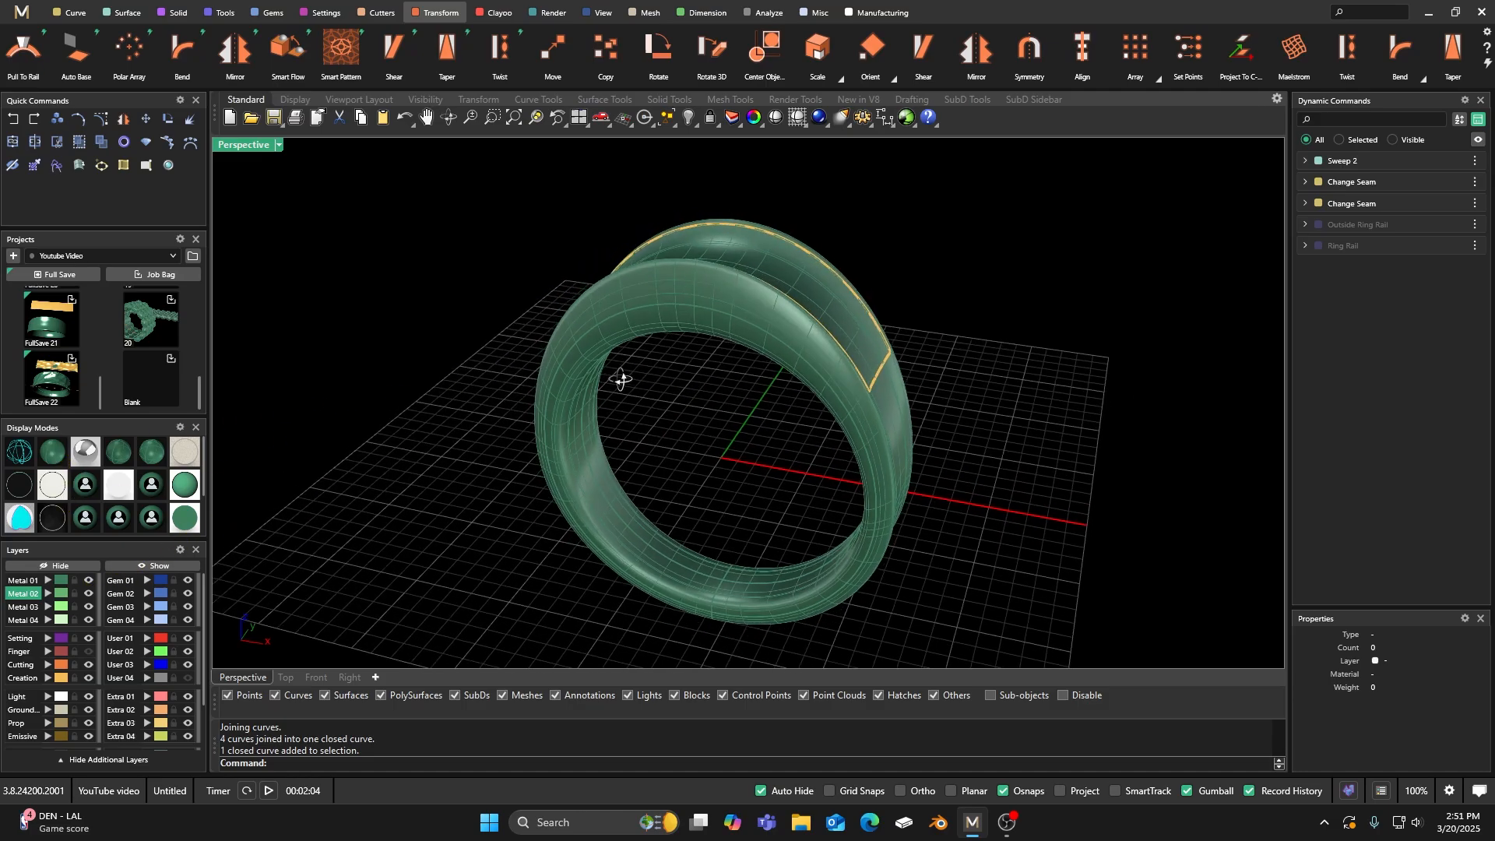
right_click_drag(624, 377, 604, 399)
scroll(699, 277, "up", 4)
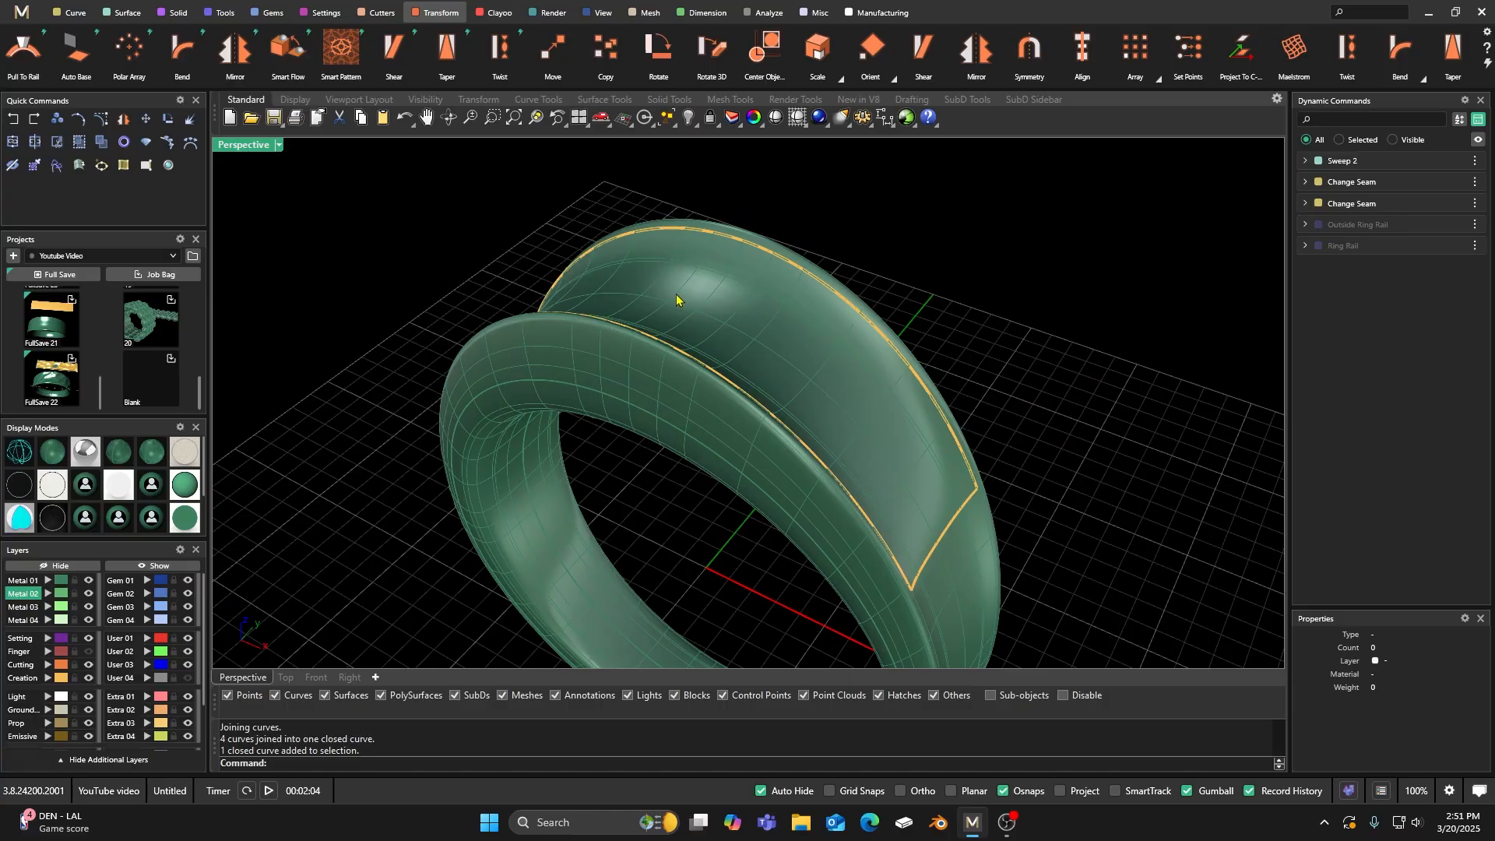
scroll(676, 294, "down", 4)
right_click_drag(671, 295, 628, 309)
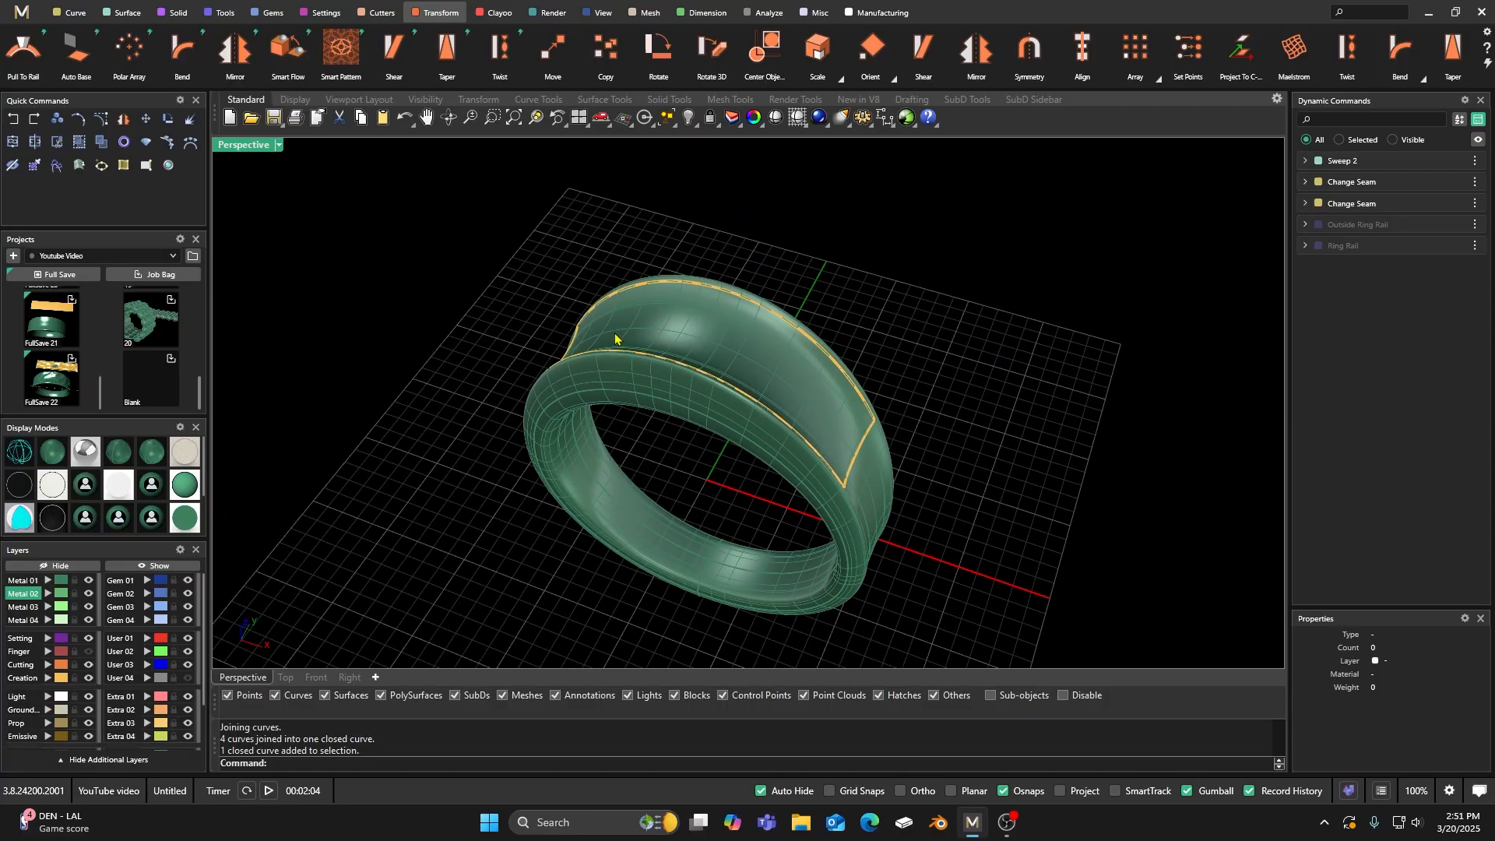
Step: Split the ring polysurface with the closed curve and check that the concave upper surface selects separately
left_click(666, 340)
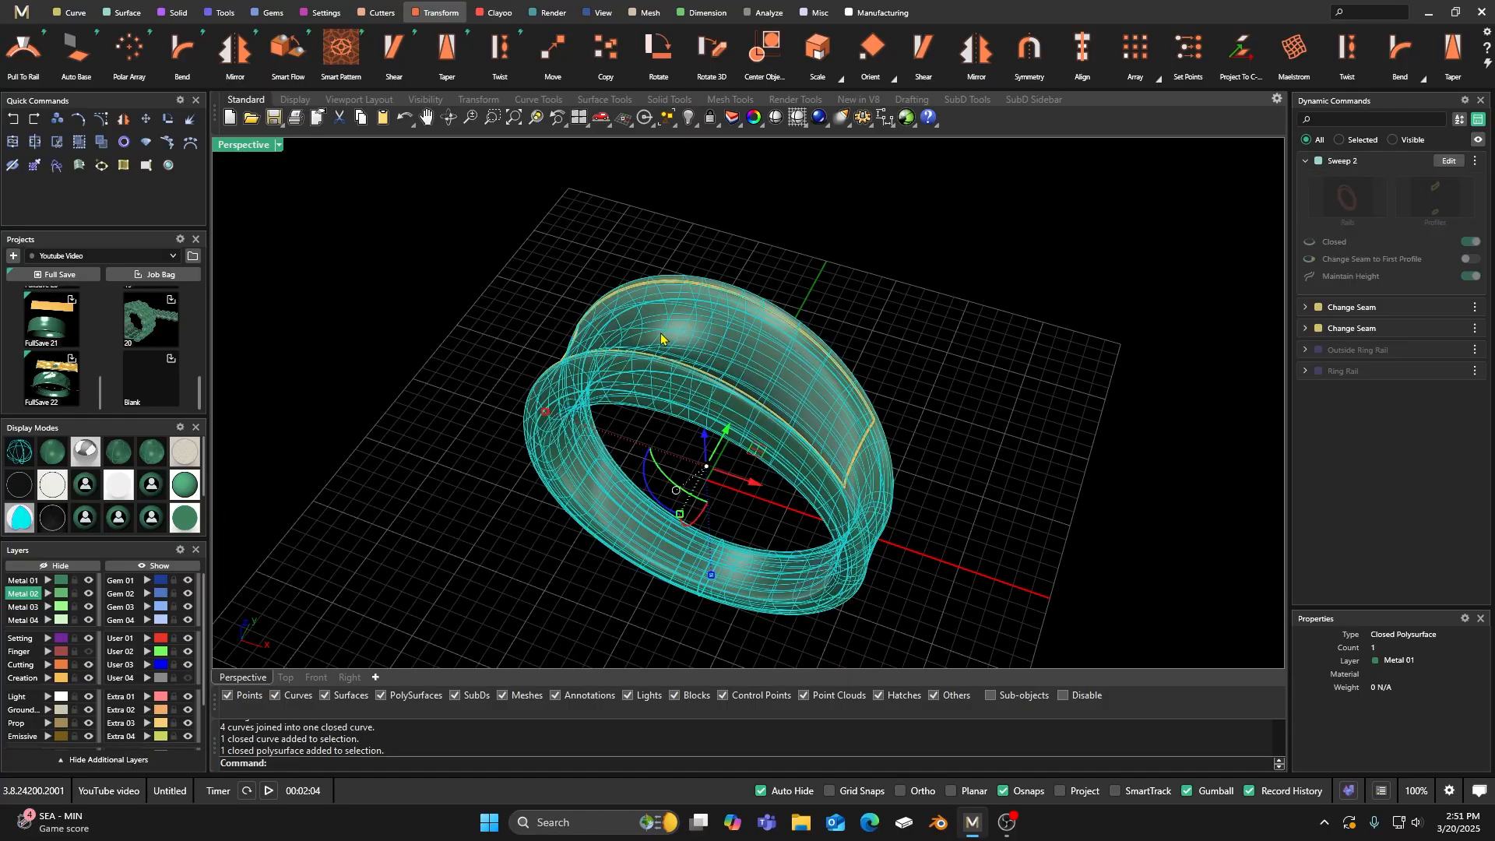
left_click(663, 237)
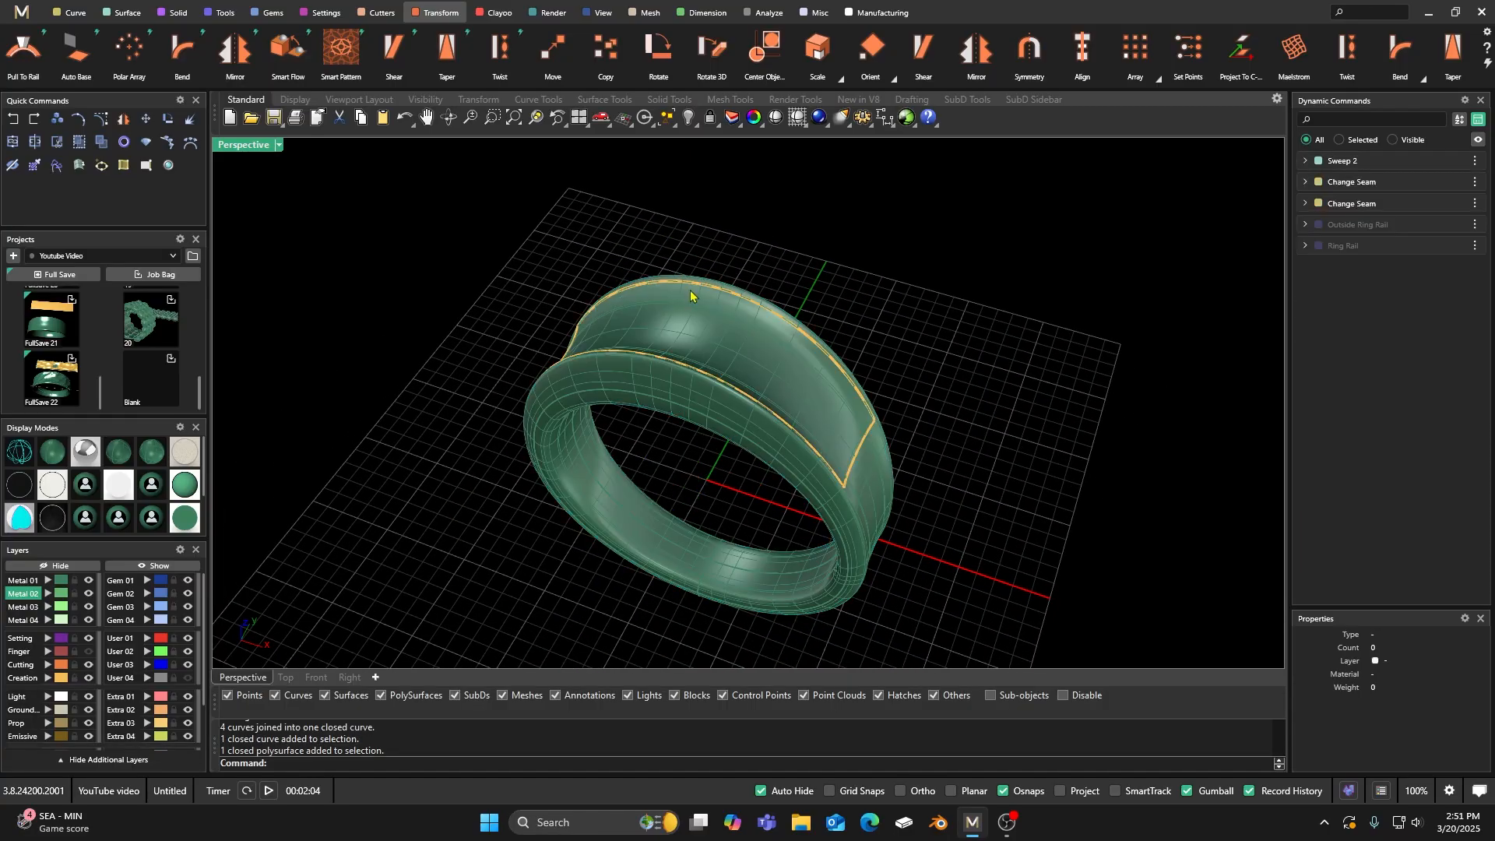
left_click(672, 325)
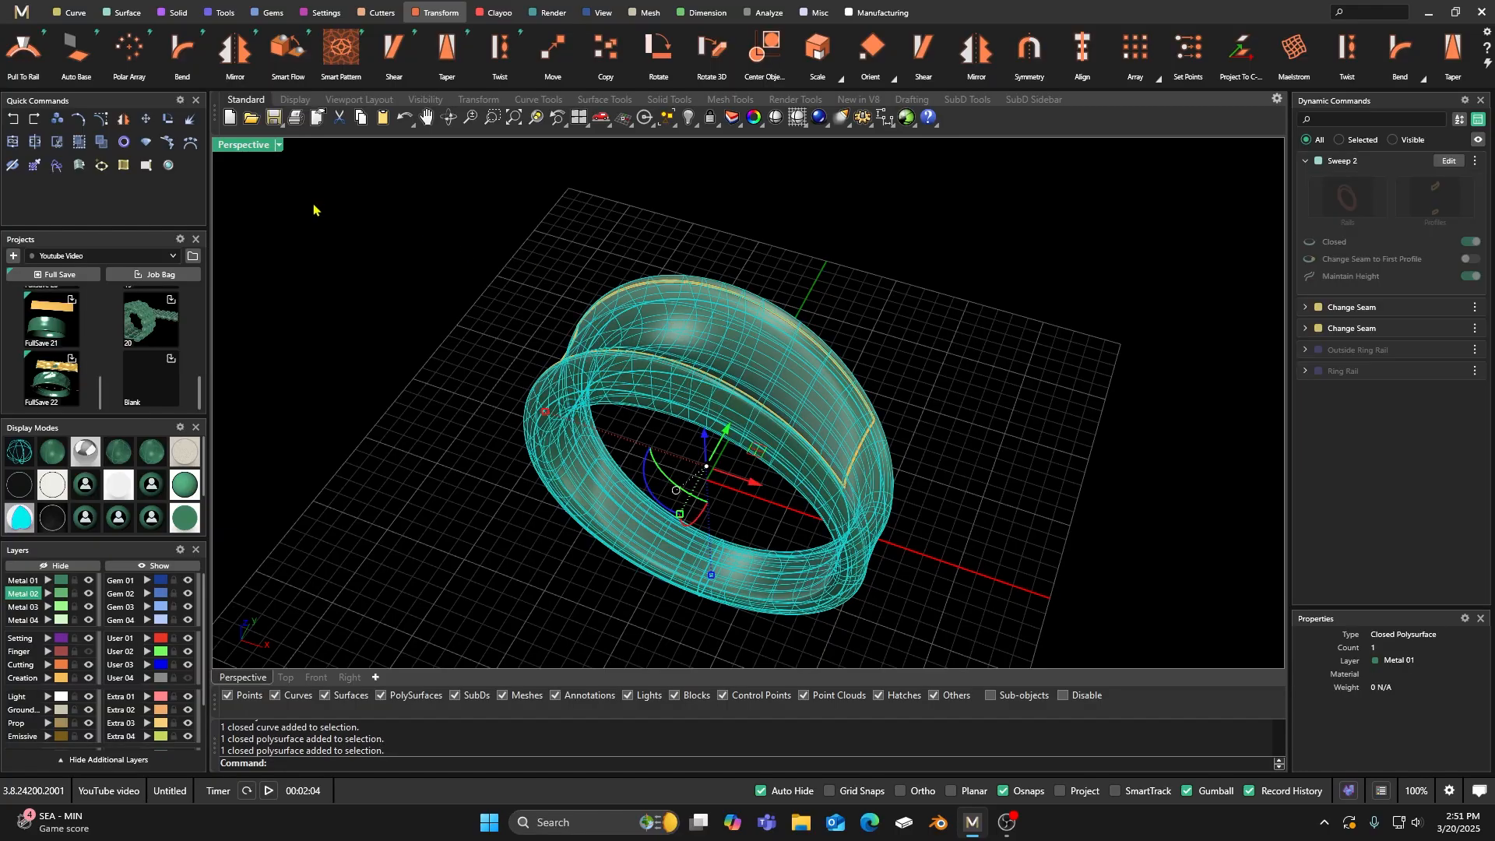
left_click(34, 142)
left_click(659, 282)
right_click(659, 215)
left_click(684, 323)
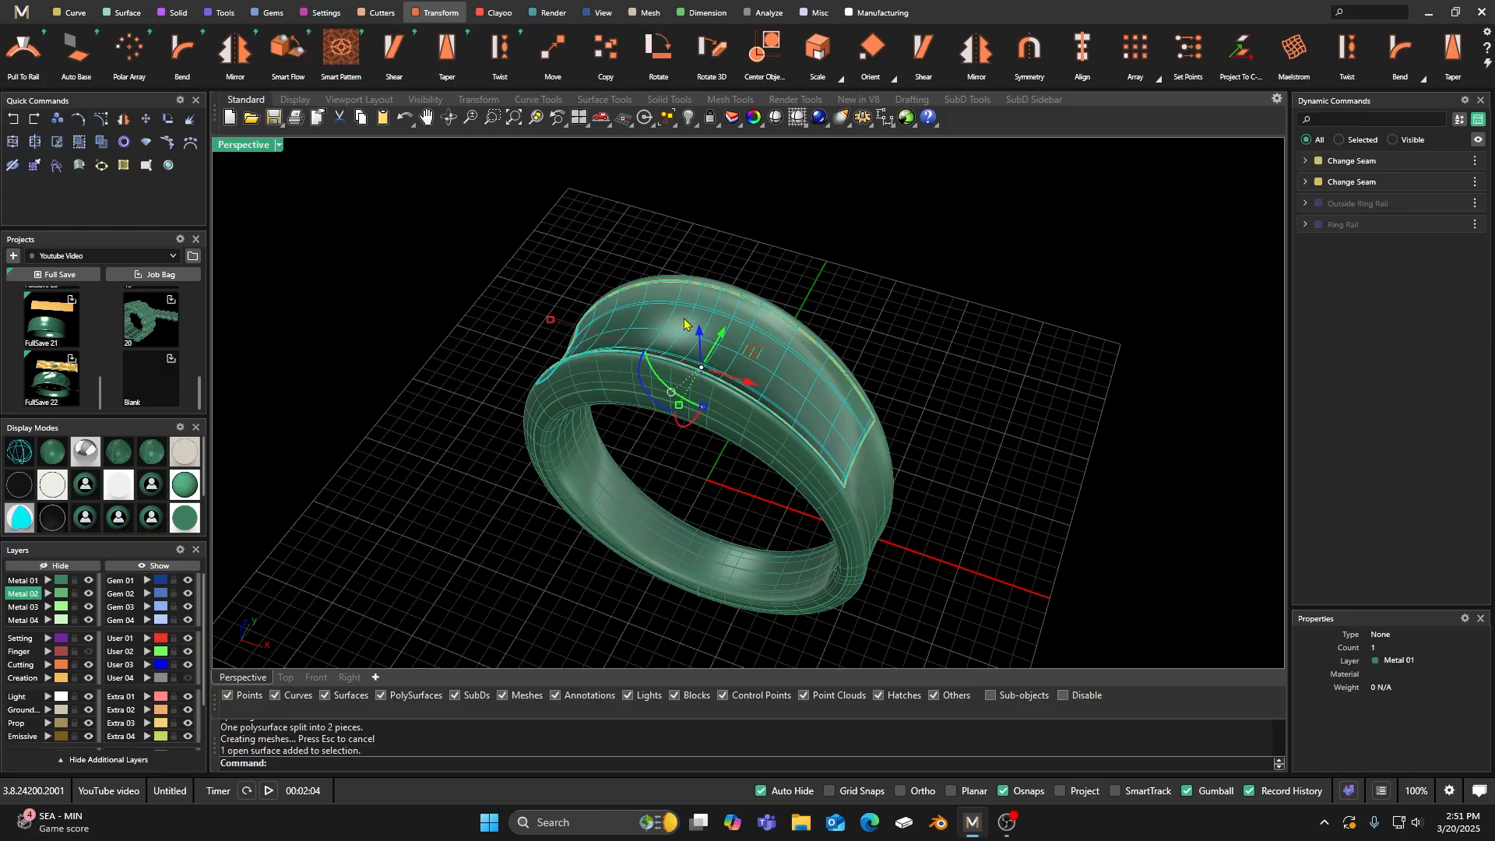
left_click(616, 248)
scroll(582, 282, "down", 2)
right_click_drag(582, 282, 622, 322)
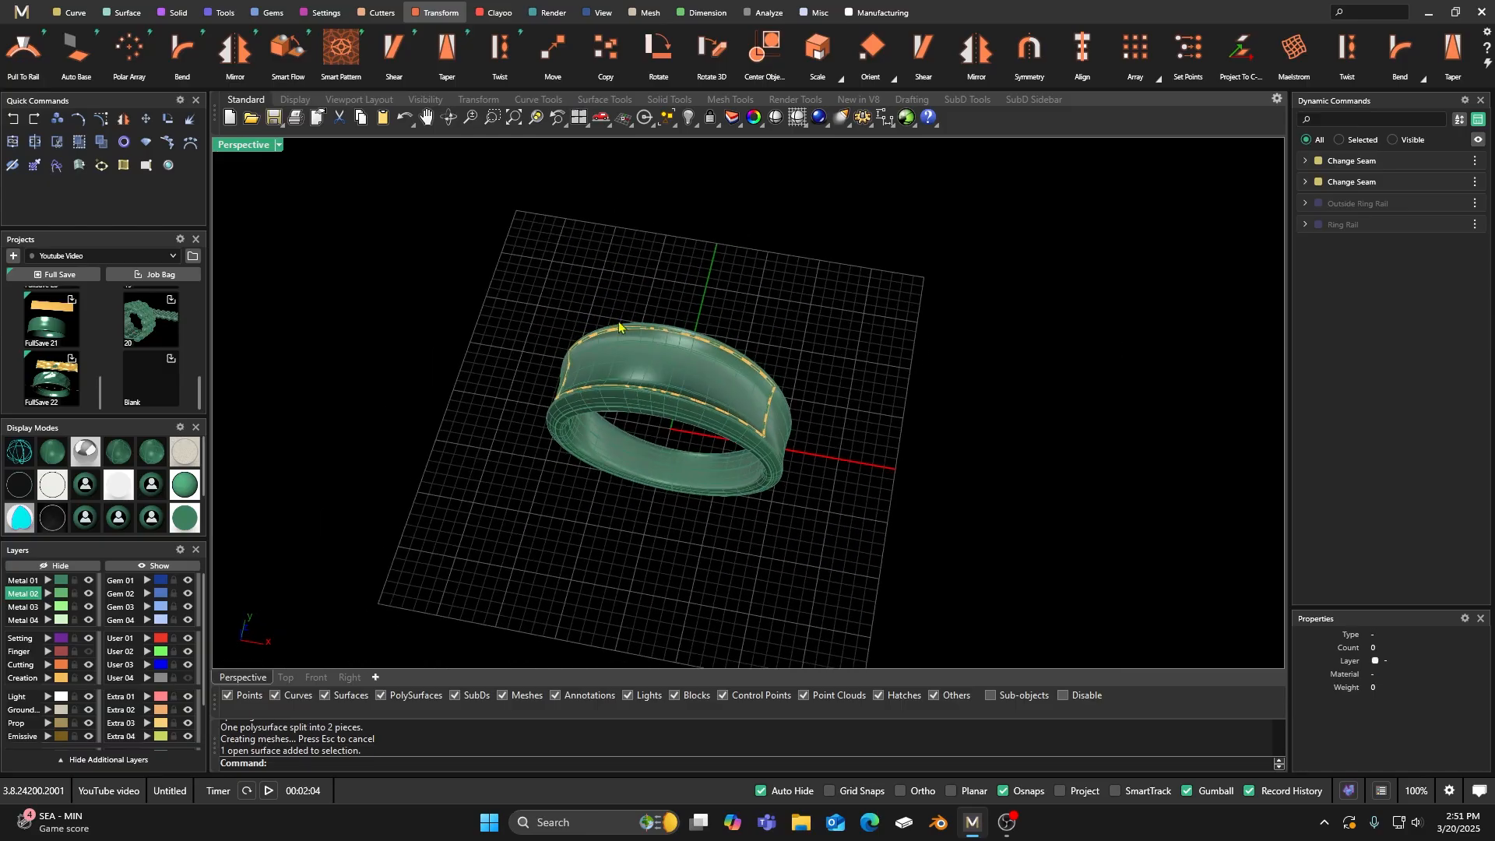
scroll(631, 397, "up", 2)
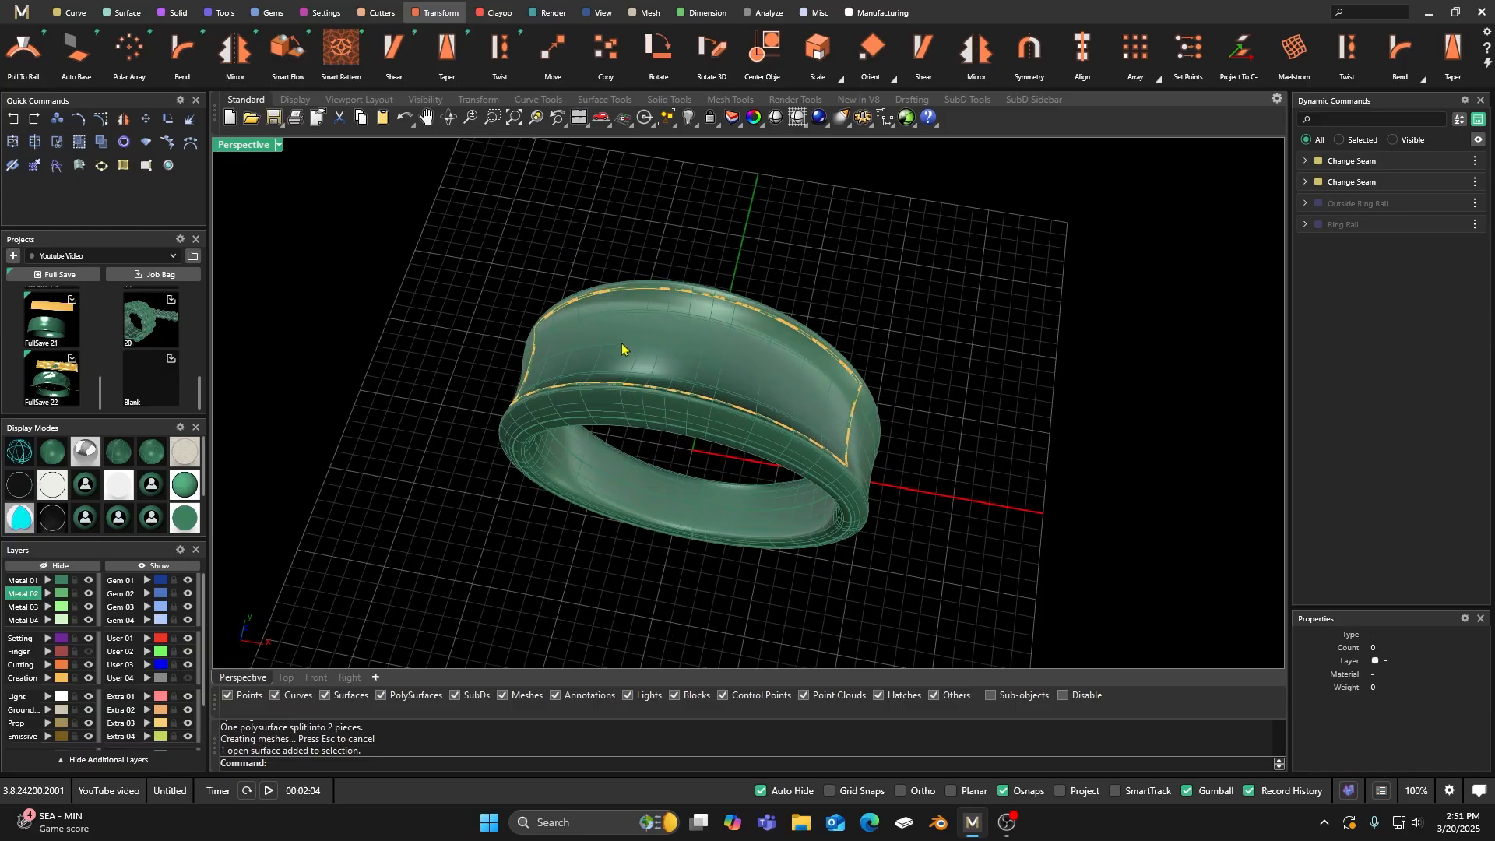
left_click(658, 348)
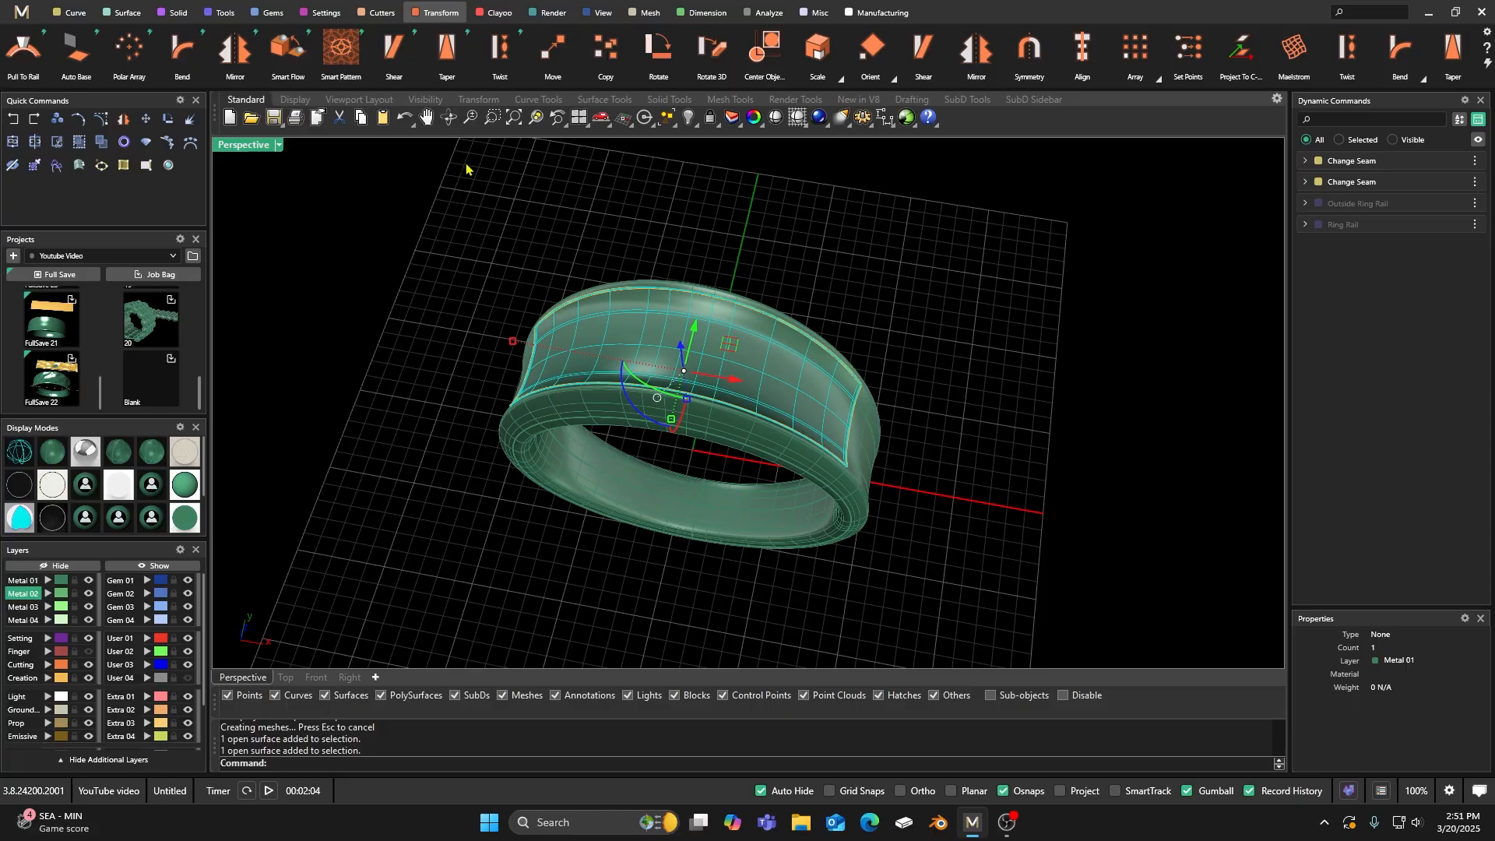
left_click(75, 48)
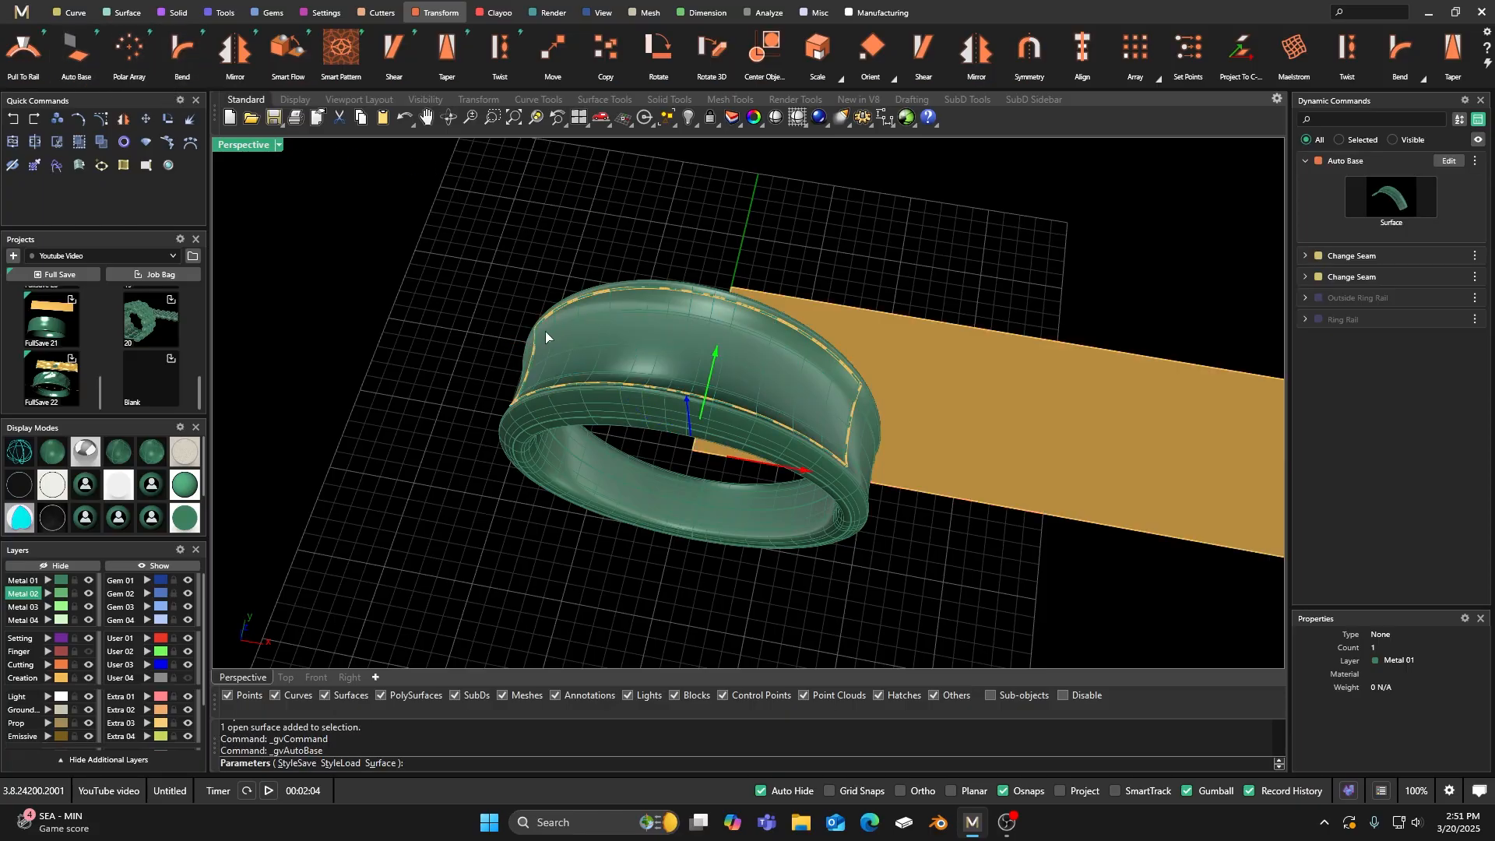
scroll(690, 352, "down", 3)
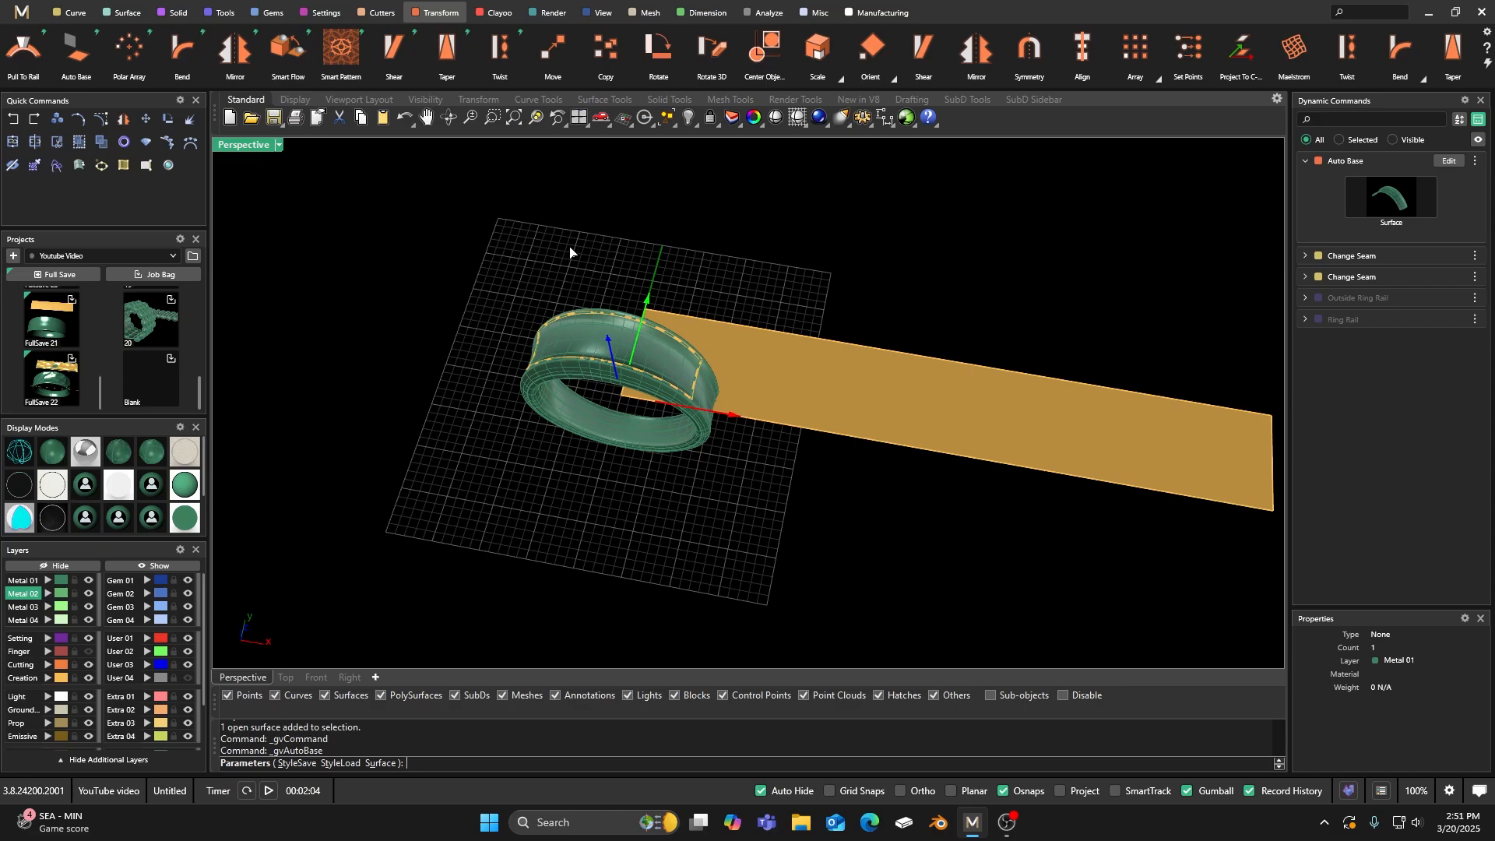
key("Escape")
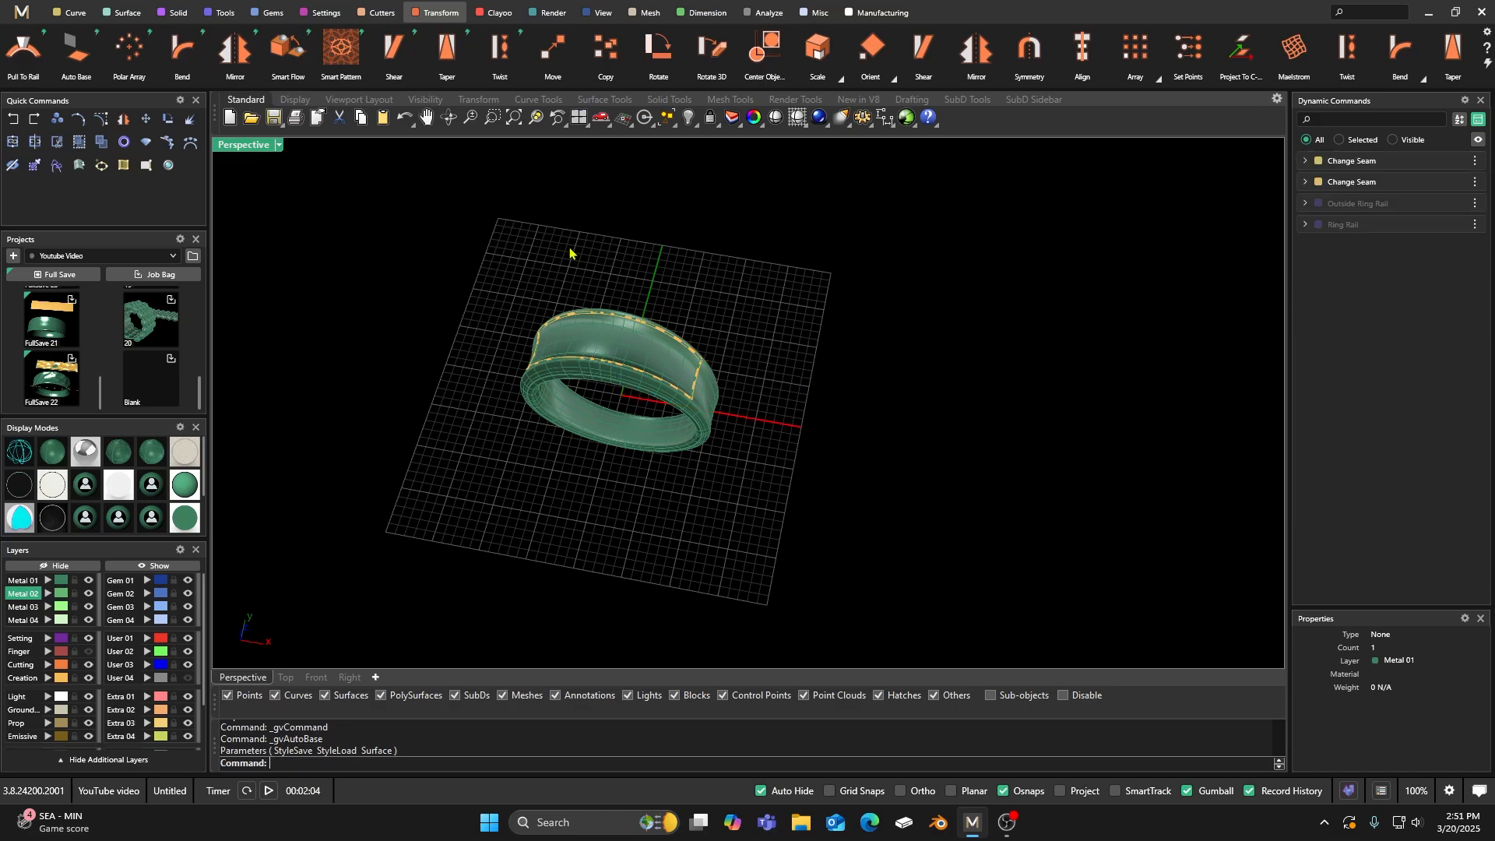
Step: Apply Shrink Trimmed Surface to the concave upper surface split from the ring
left_click(608, 348)
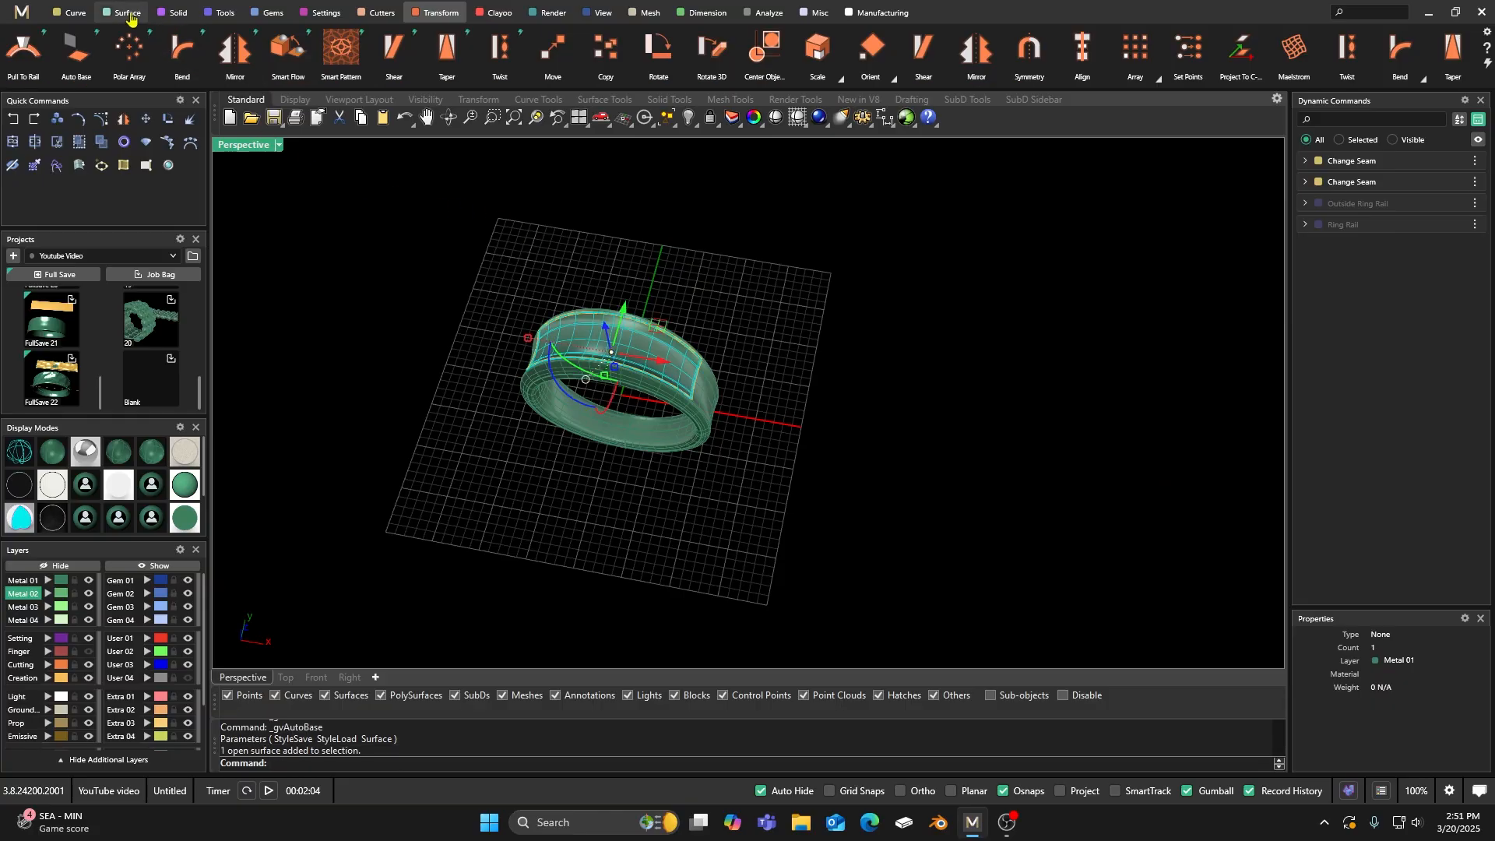
left_click(128, 13)
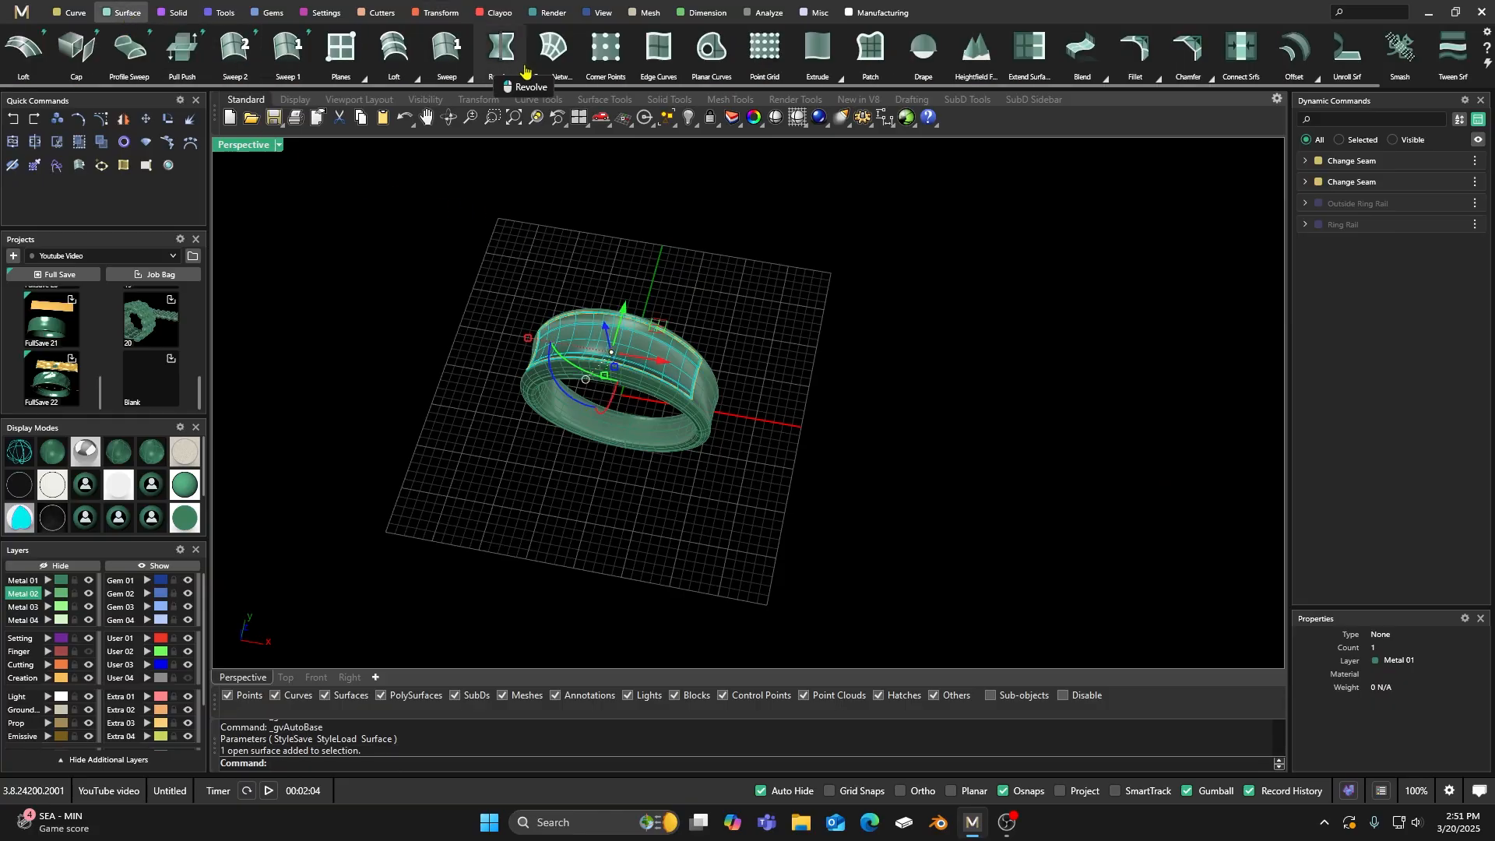
scroll(1319, 60, "down", 2)
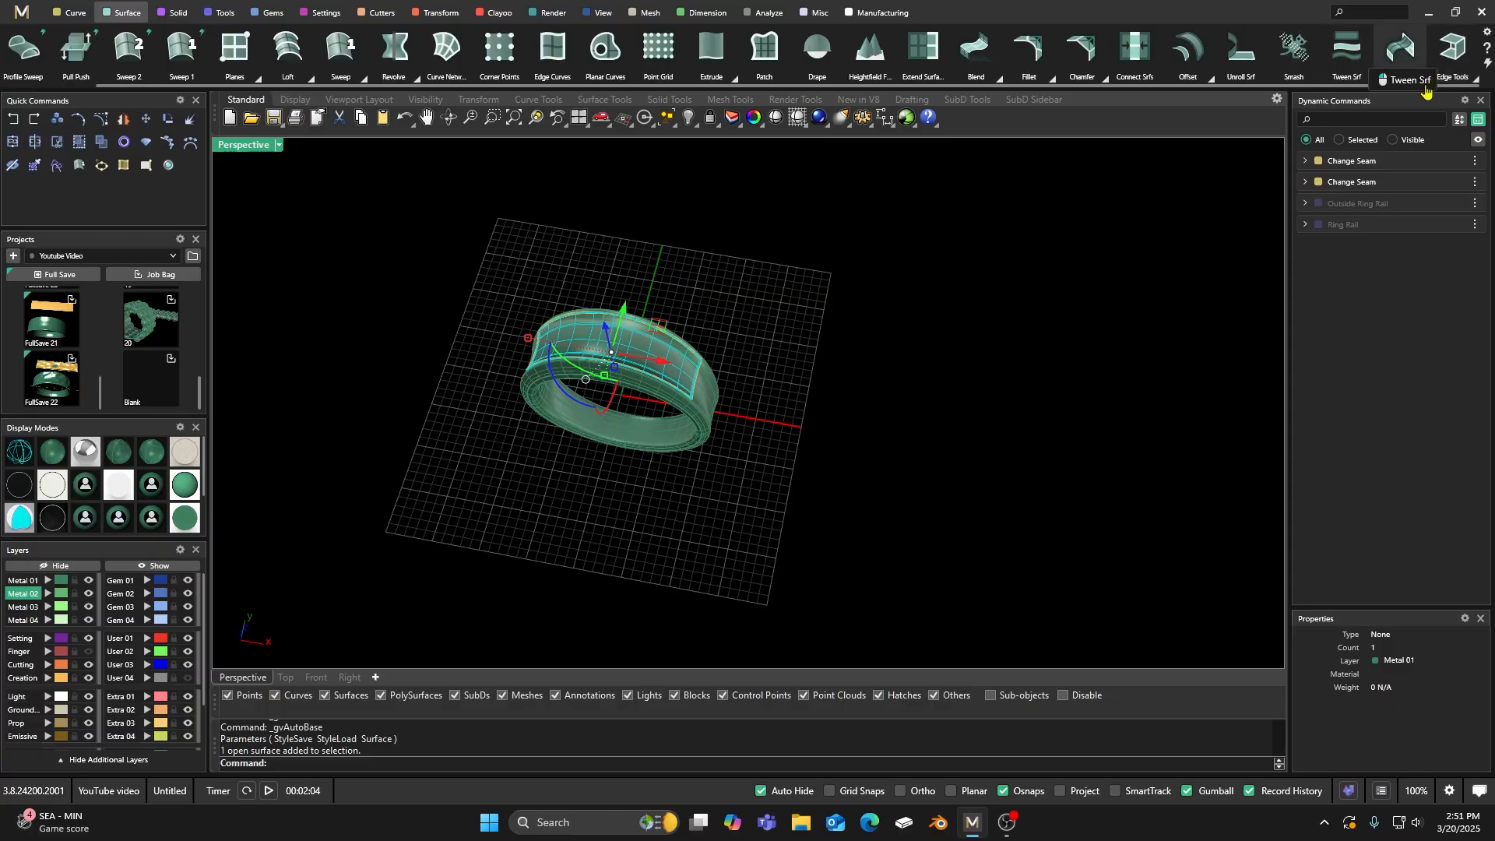
left_click(1419, 80)
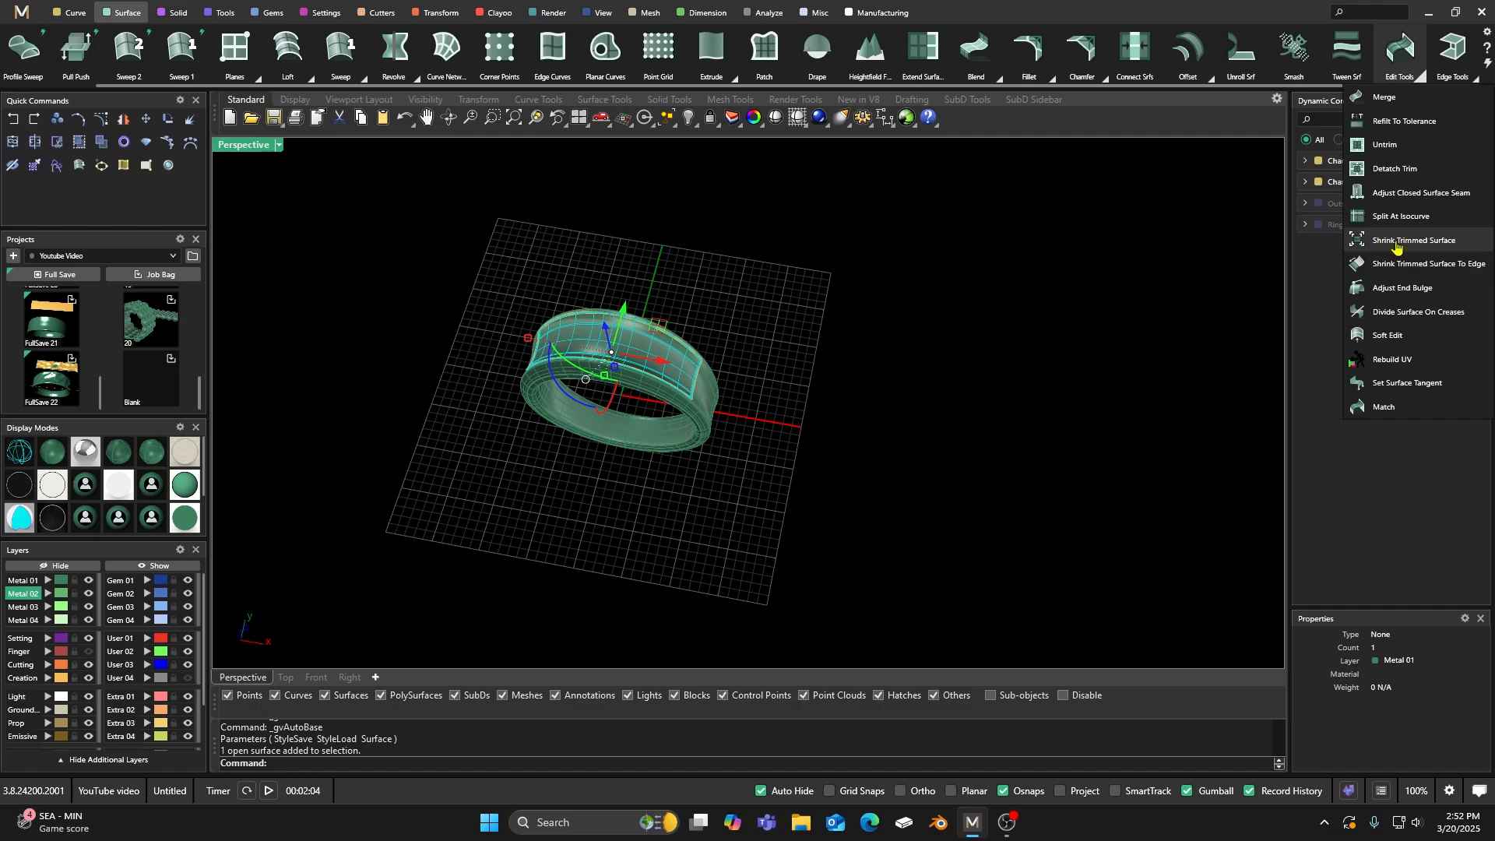
left_click(1397, 246)
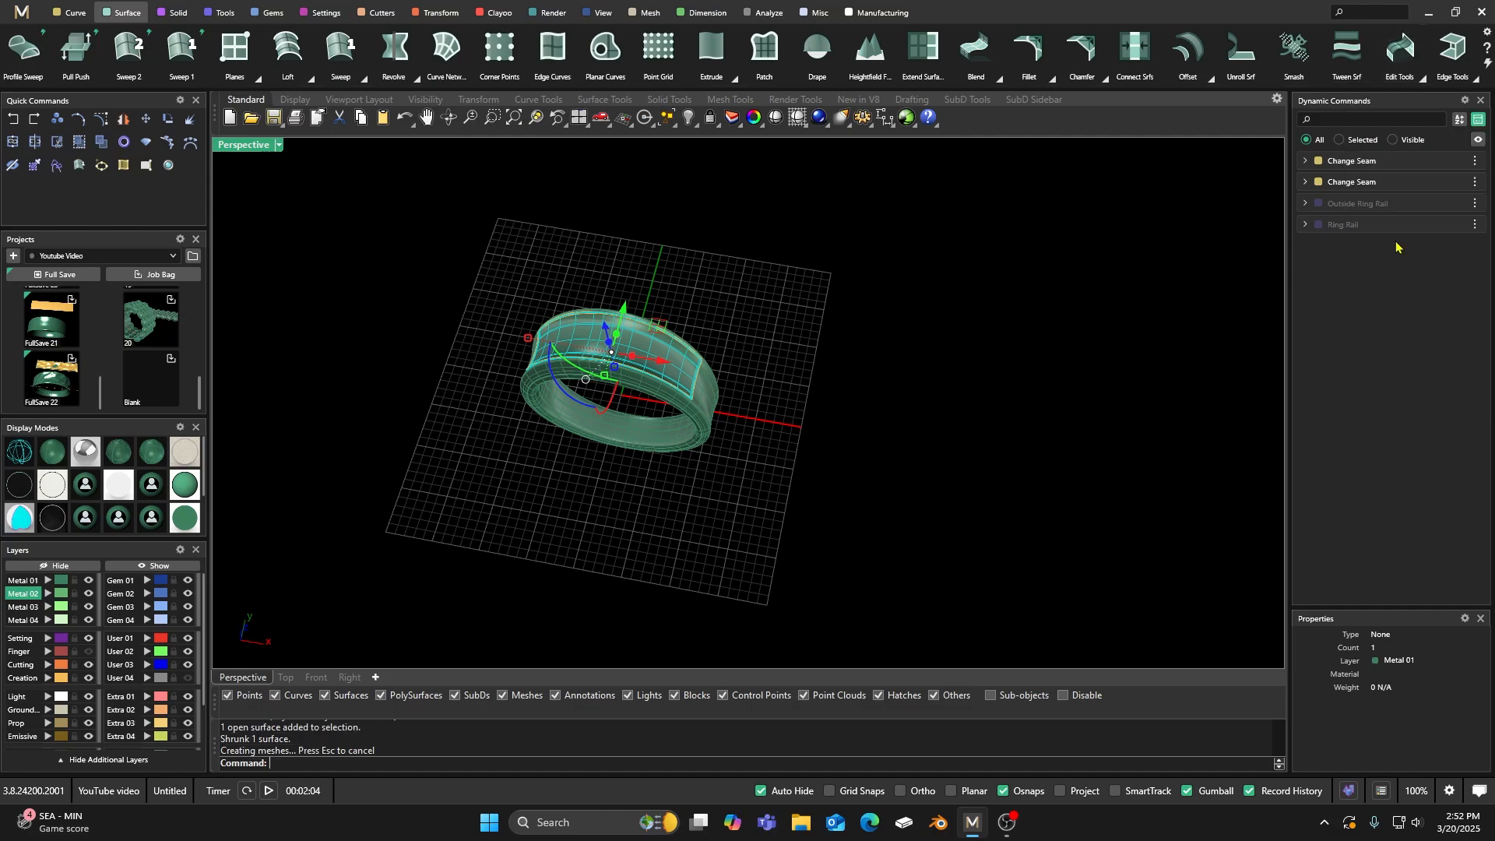
Step: Create an Auto Base from the shrunken upper ring surface
left_click(605, 343)
left_click(440, 14)
scroll(312, 50, "up", 2)
left_click(76, 48)
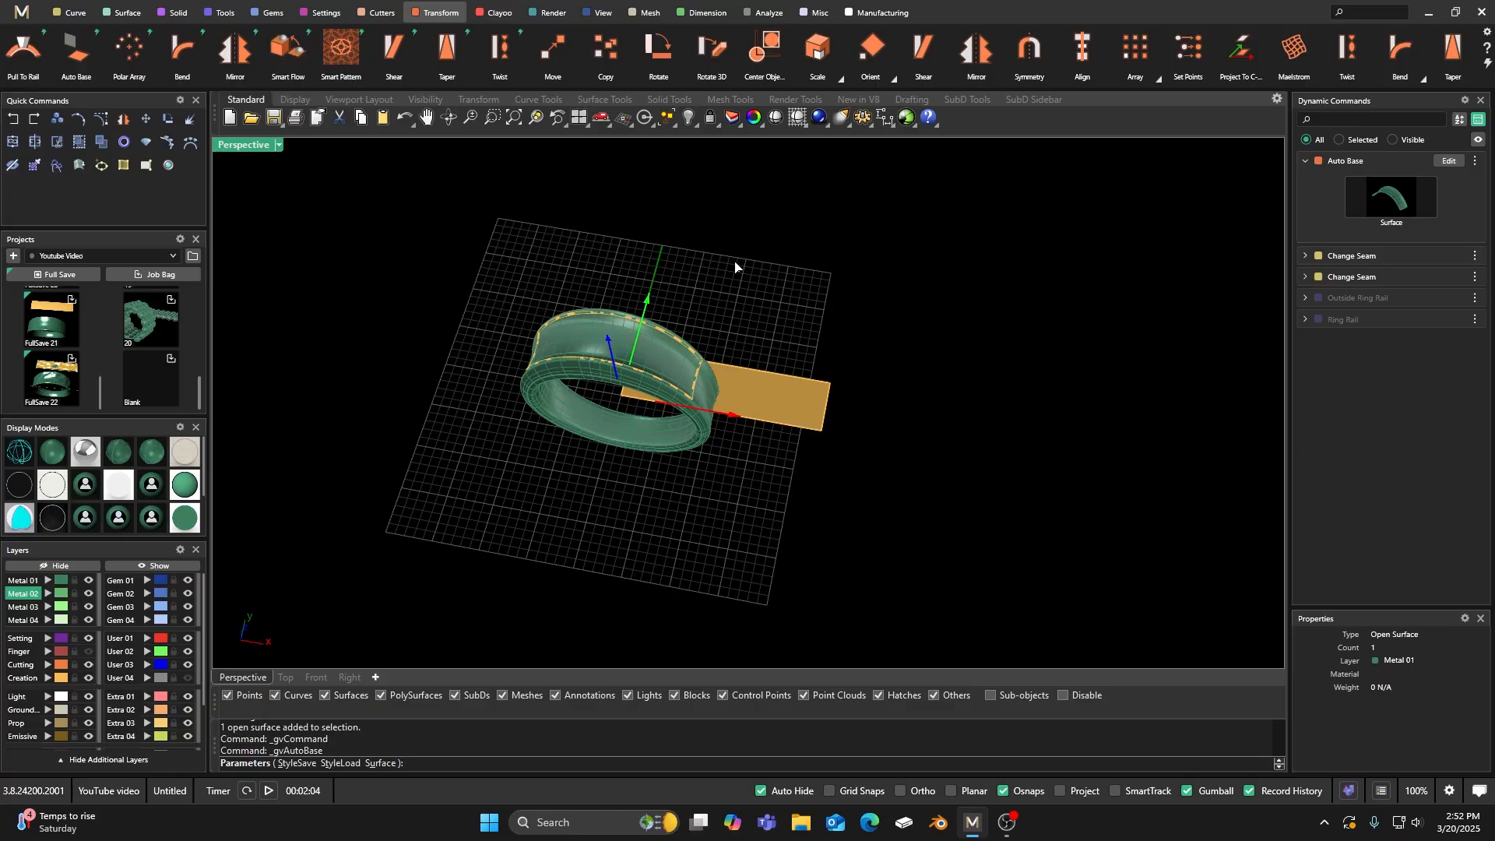
key("Return")
Step: Center the flat base with its outline on the world origin and move it along the Y axis behind the ring
left_click(787, 413)
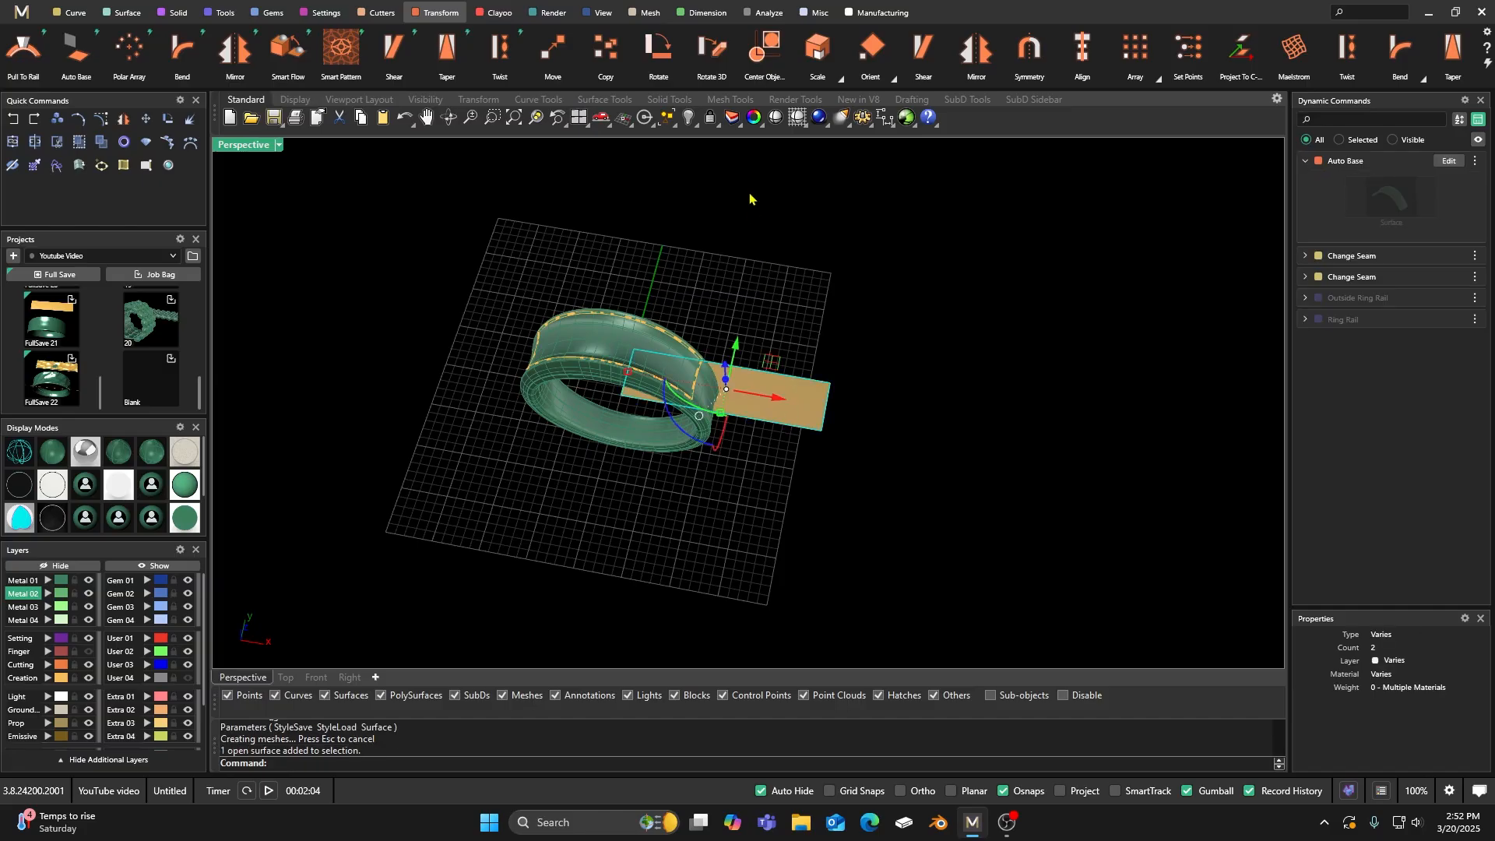
left_click(759, 70)
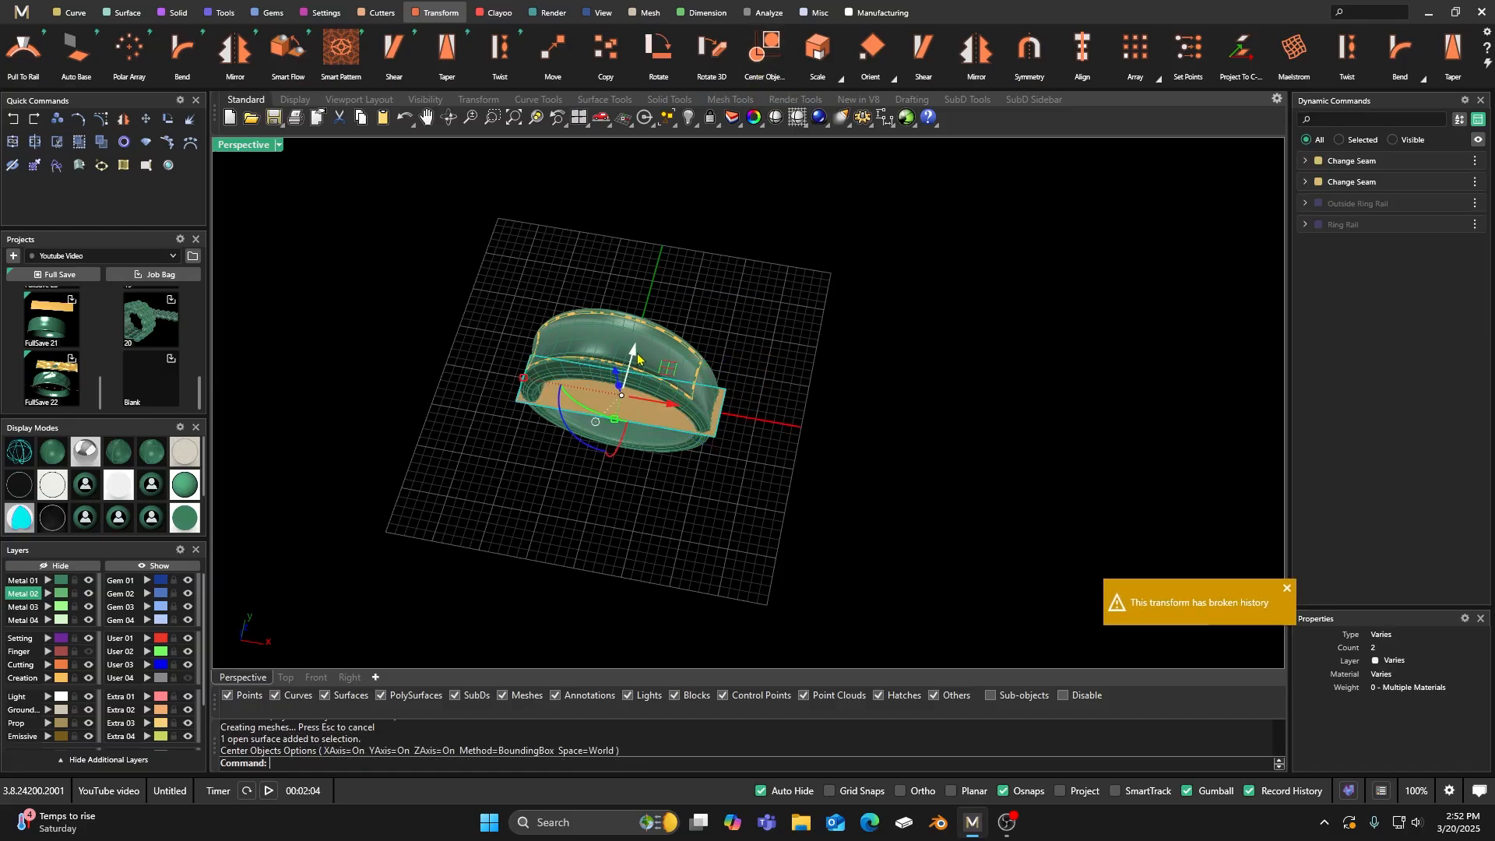
left_click_drag(642, 315, 705, 222)
left_click(794, 167)
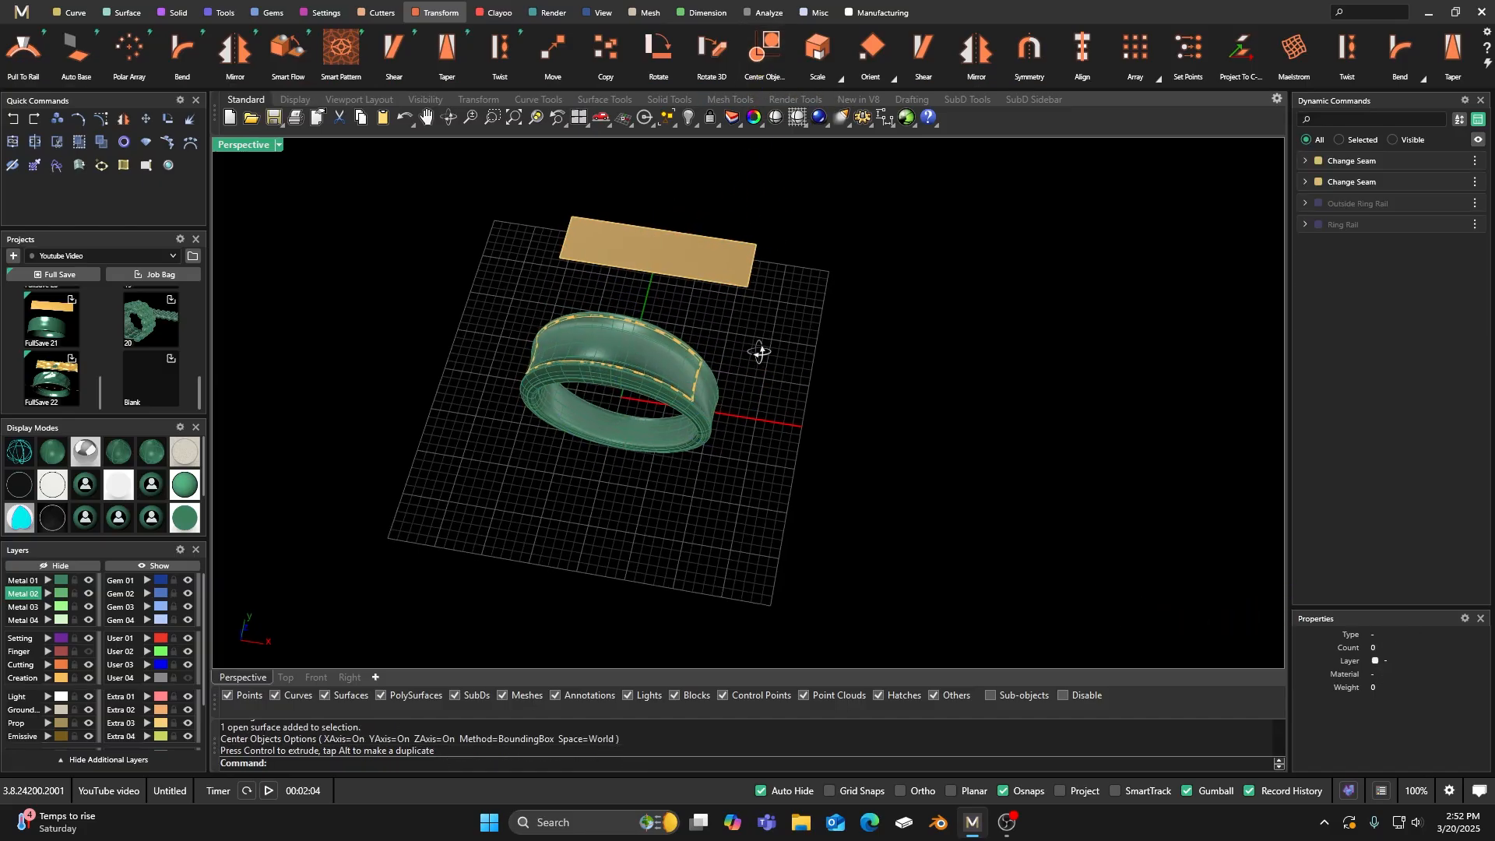
Step: Assign the flat base surface to the Ground Plane layer
right_click_drag(759, 339, 610, 270)
left_click(610, 270)
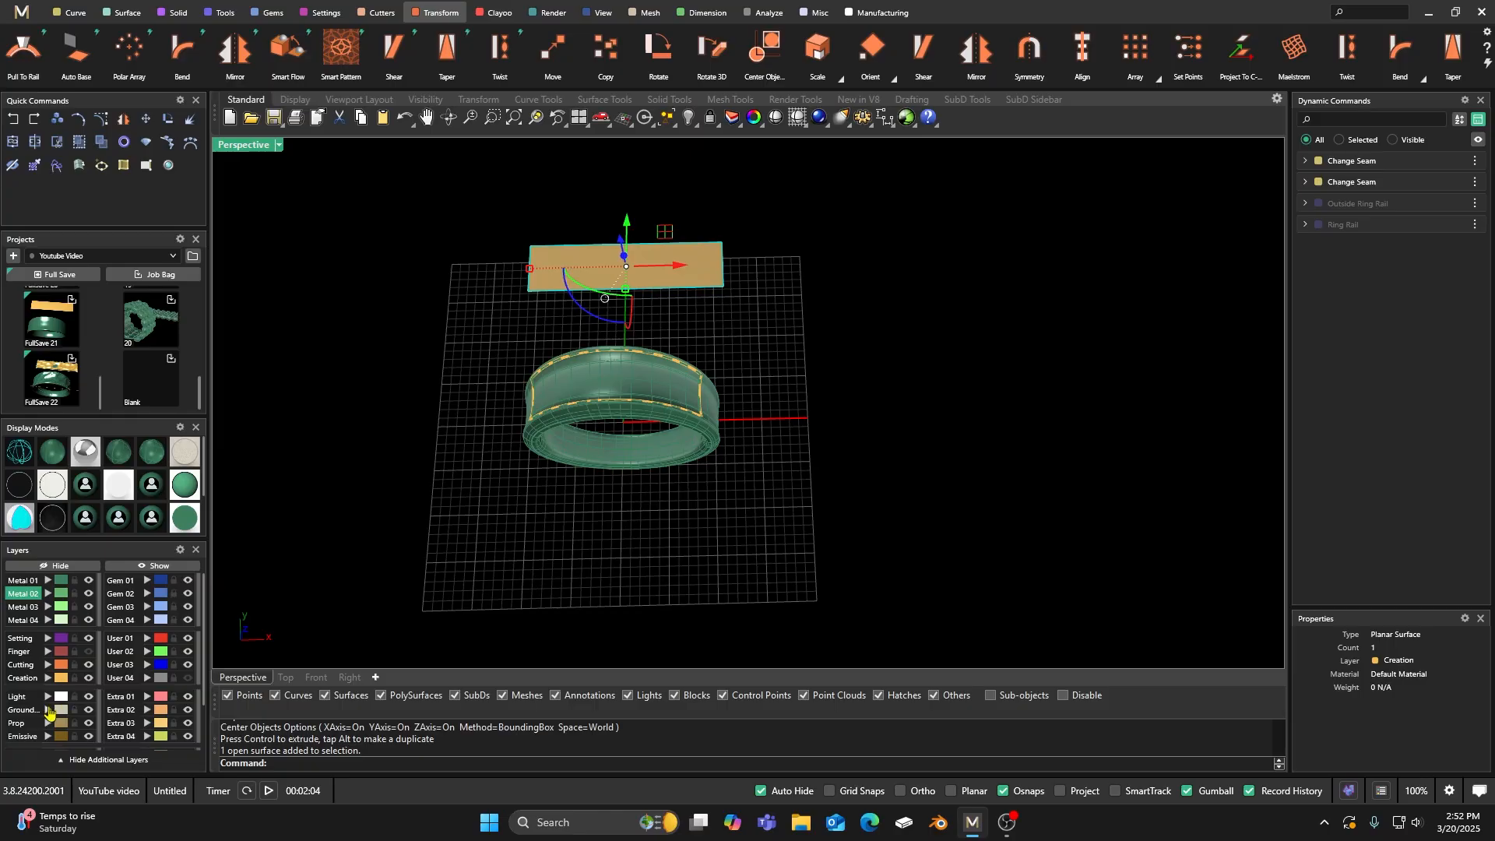
left_click(48, 710)
left_click(457, 497)
right_click_drag(794, 549, 743, 441)
scroll(707, 349, "up", 5)
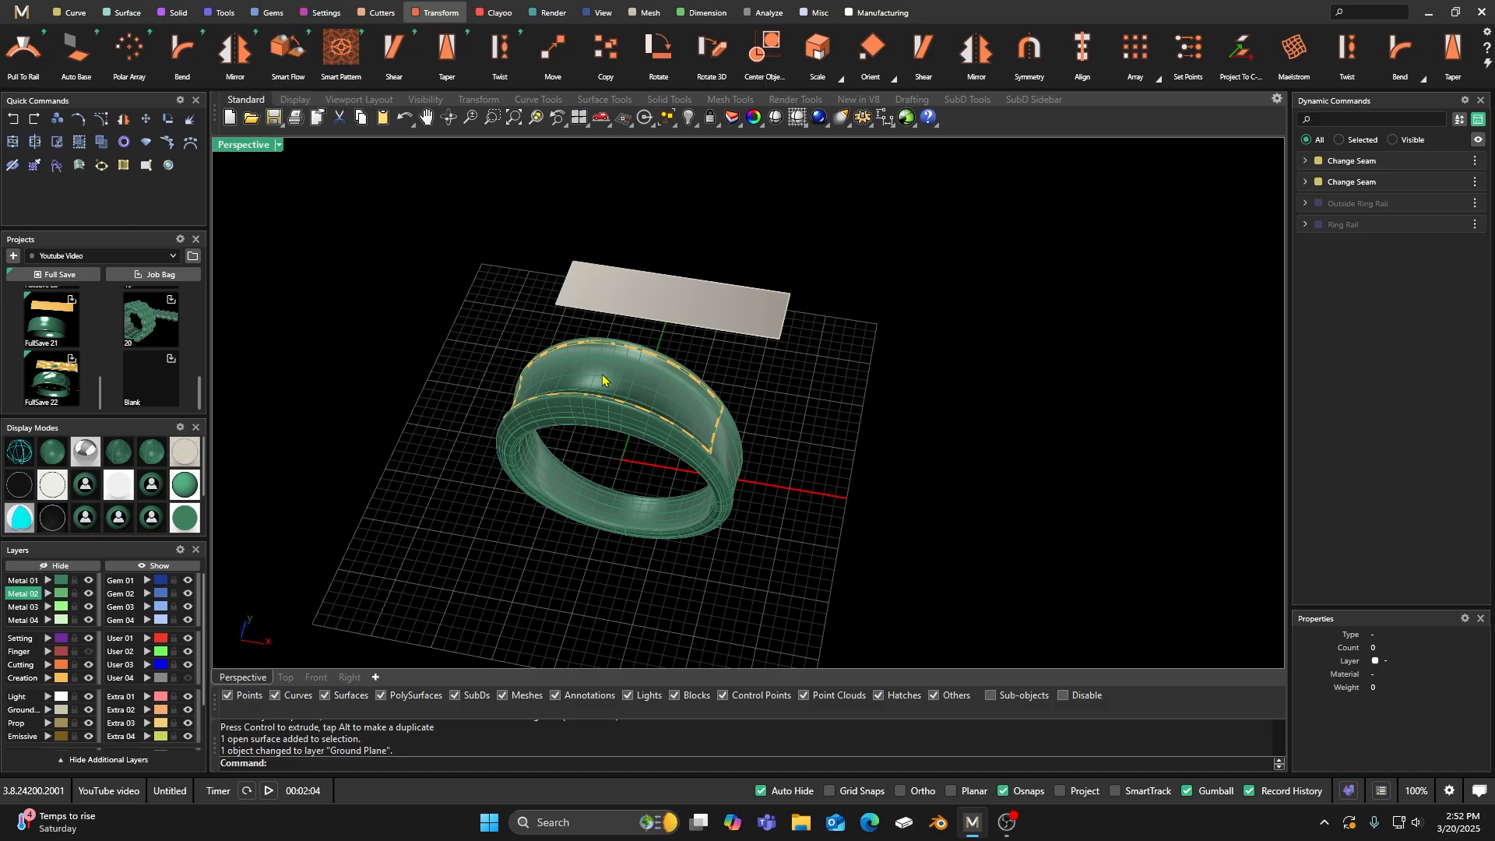
right_click_drag(603, 380, 615, 395)
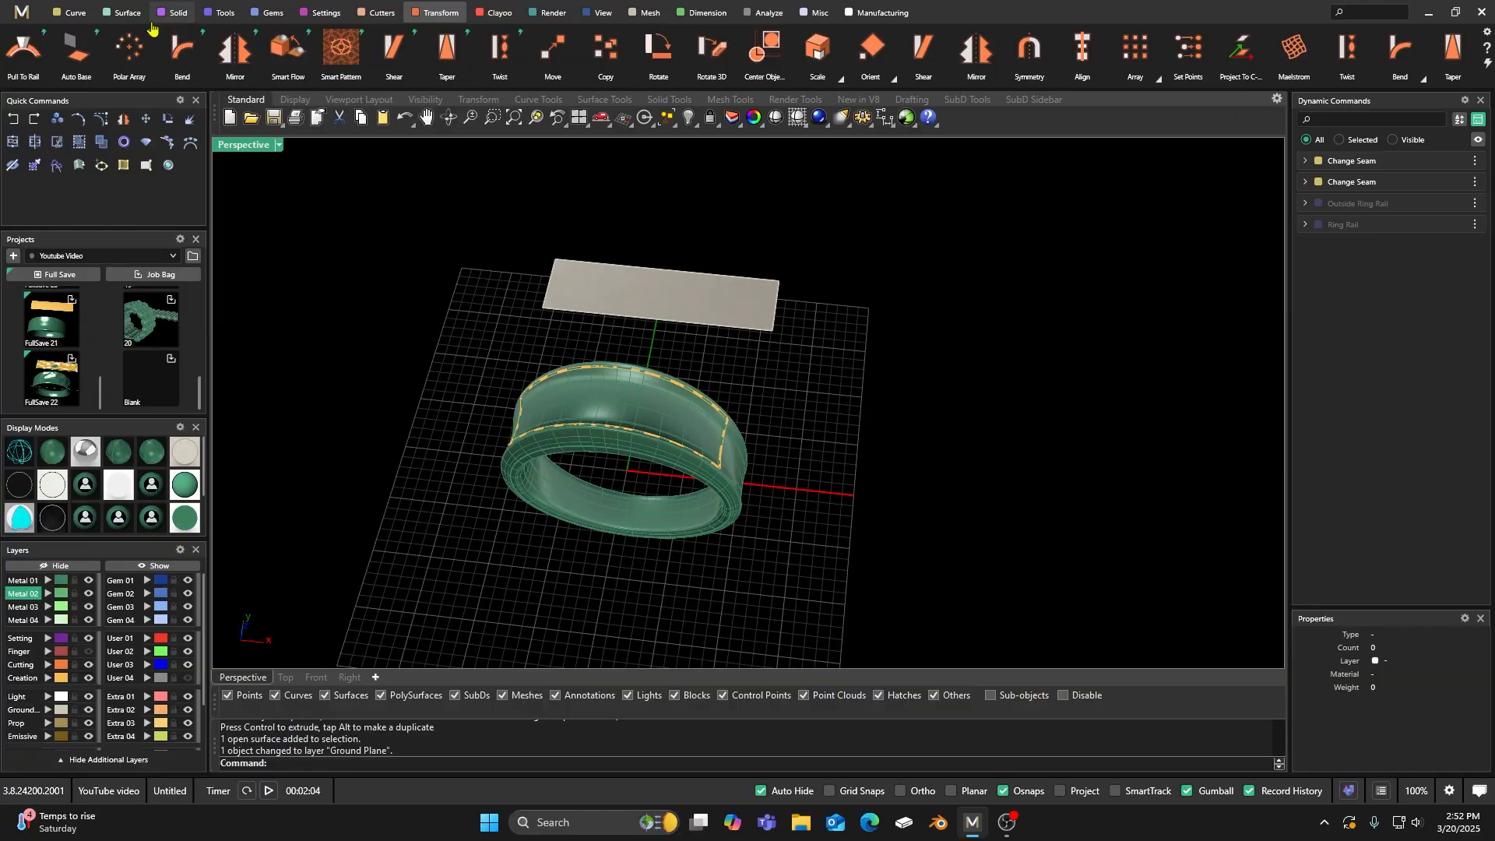
left_click(222, 13)
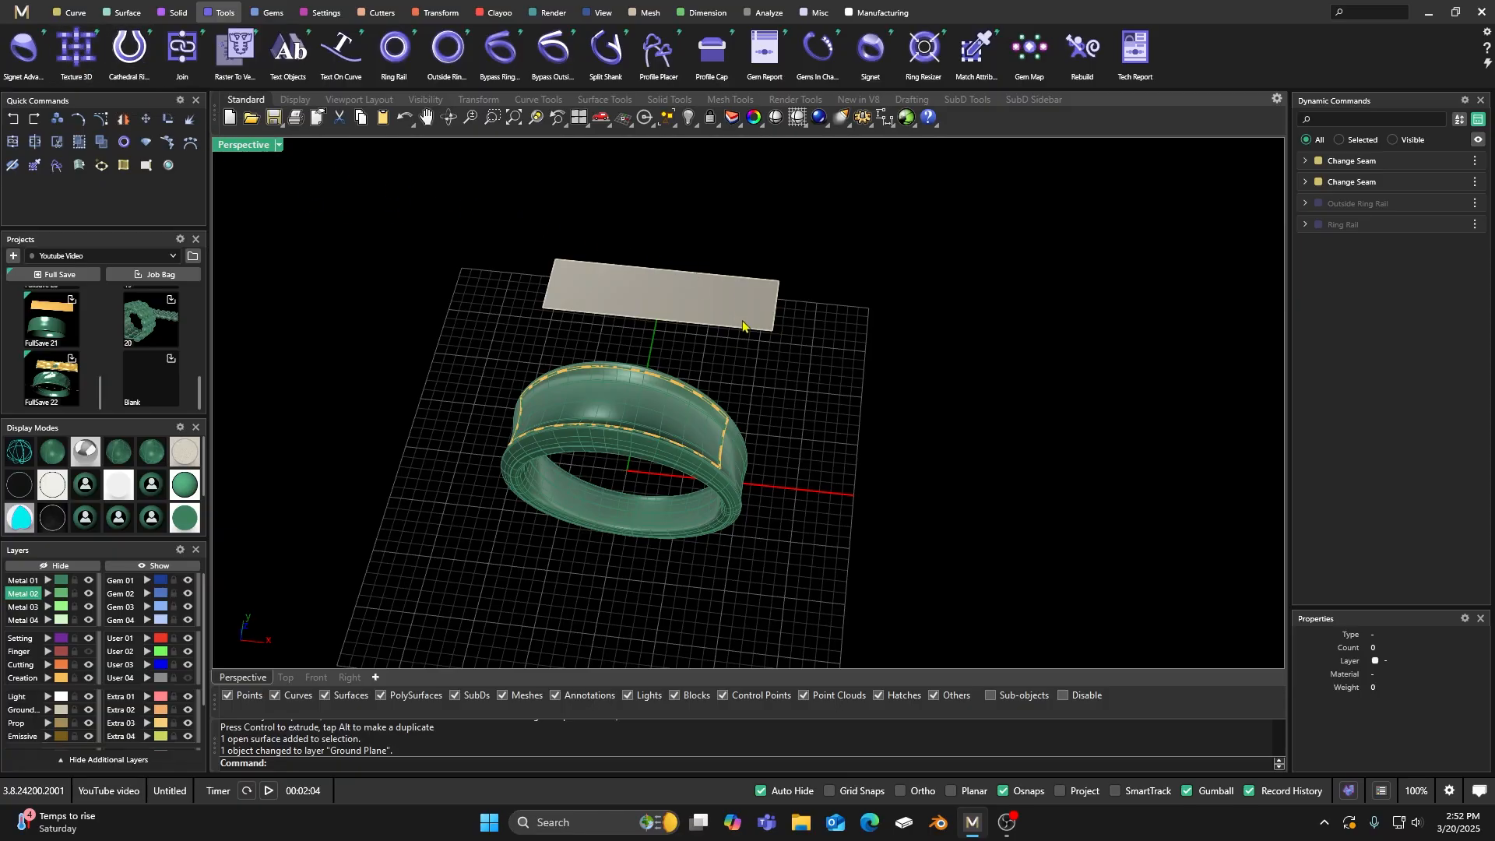
Step: Compare the split upper surface of the ring with the flat base behind it from several angles
scroll(762, 396, "down", 1)
mouse_move(762, 395)
right_mouse_down()
mouse_move(762, 411)
mouse_move(752, 383)
mouse_move(771, 390)
right_mouse_up()
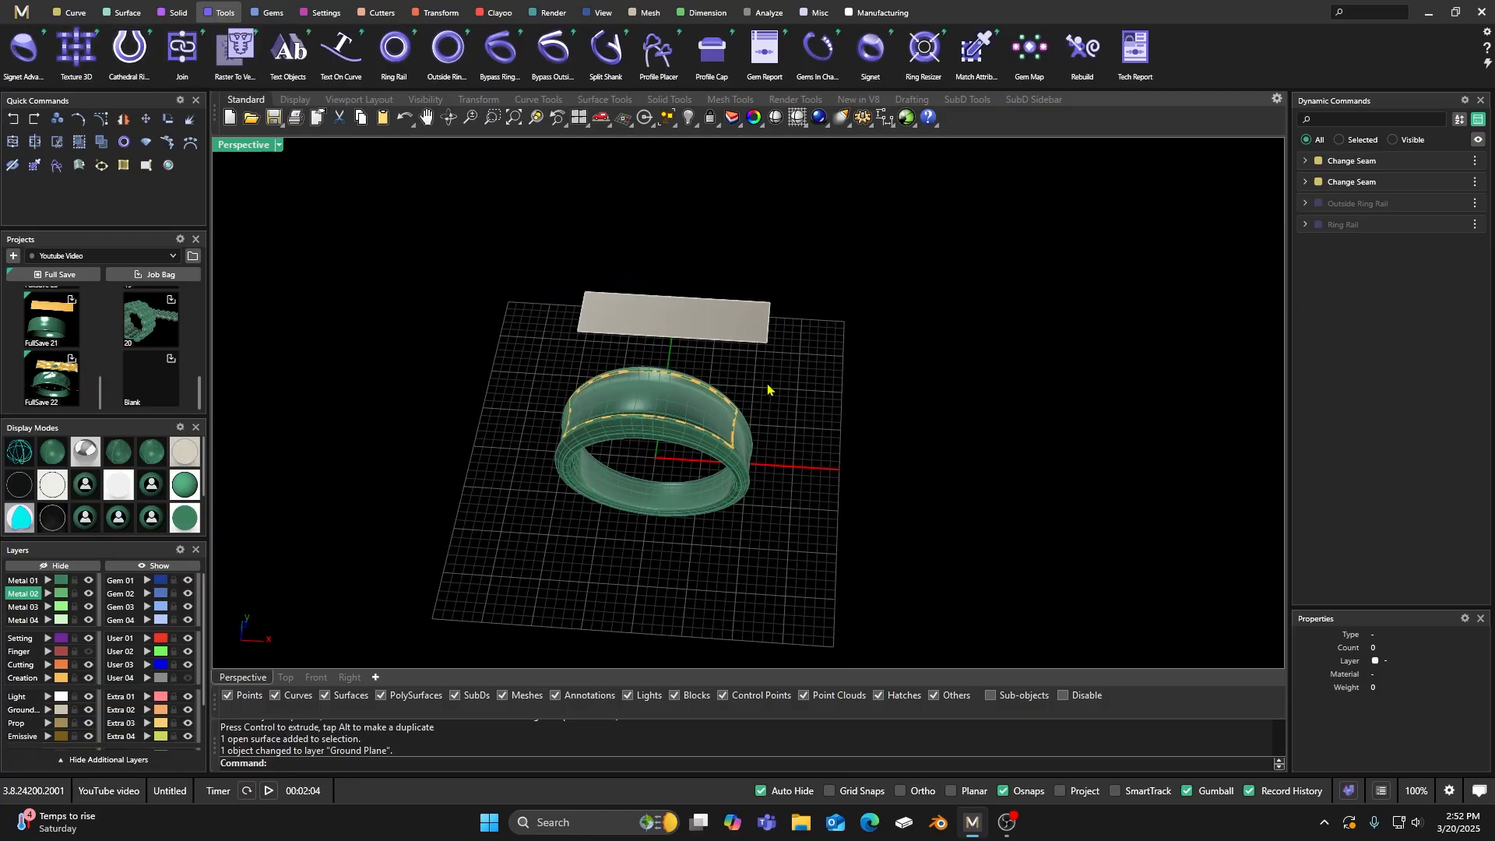
scroll(674, 402, "up", 2)
scroll(673, 402, "up", 1)
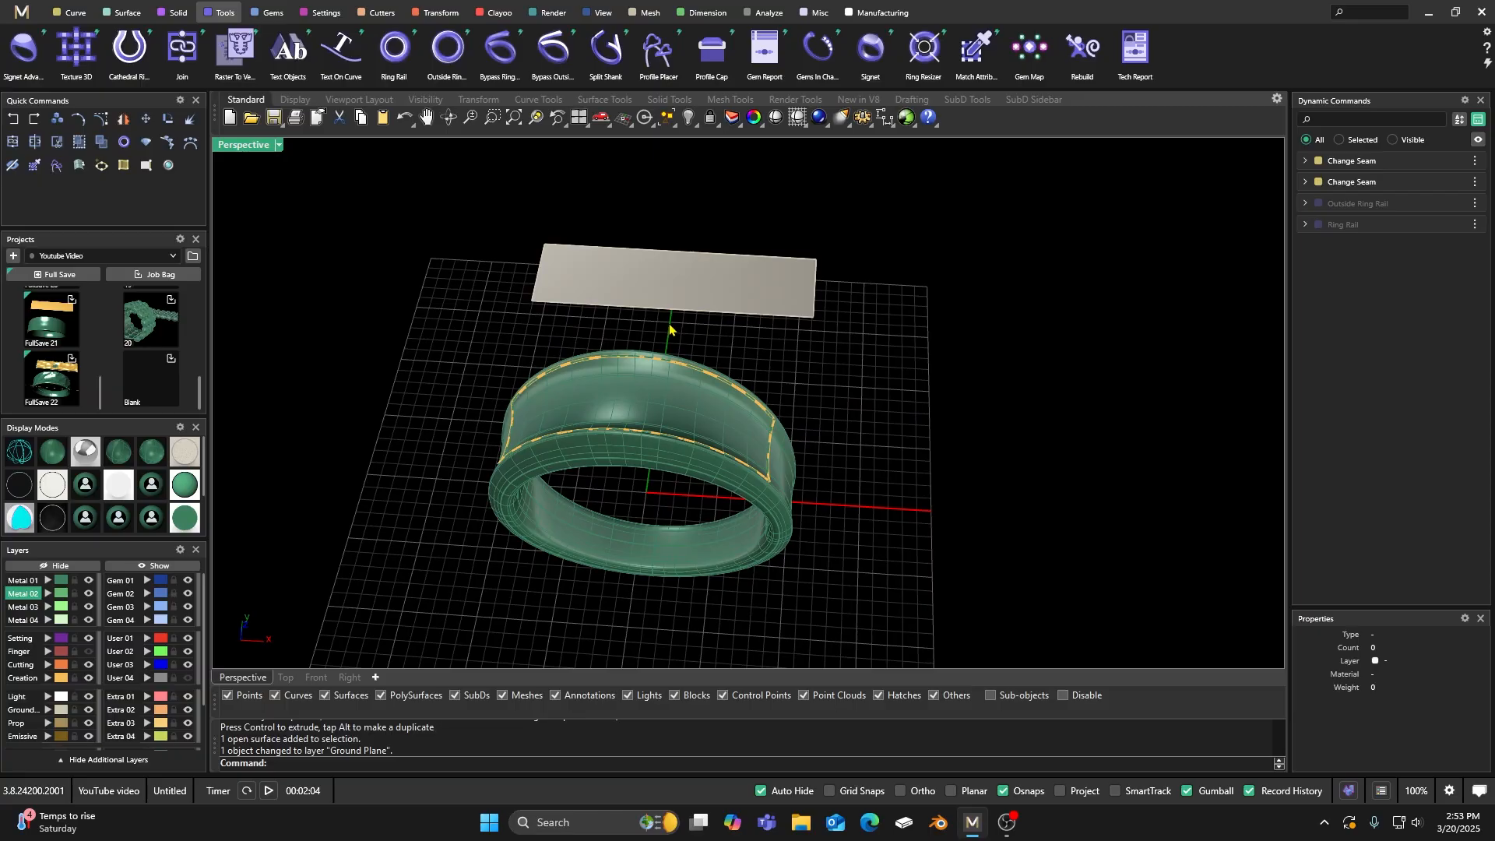
right_click_drag(671, 330, 668, 331)
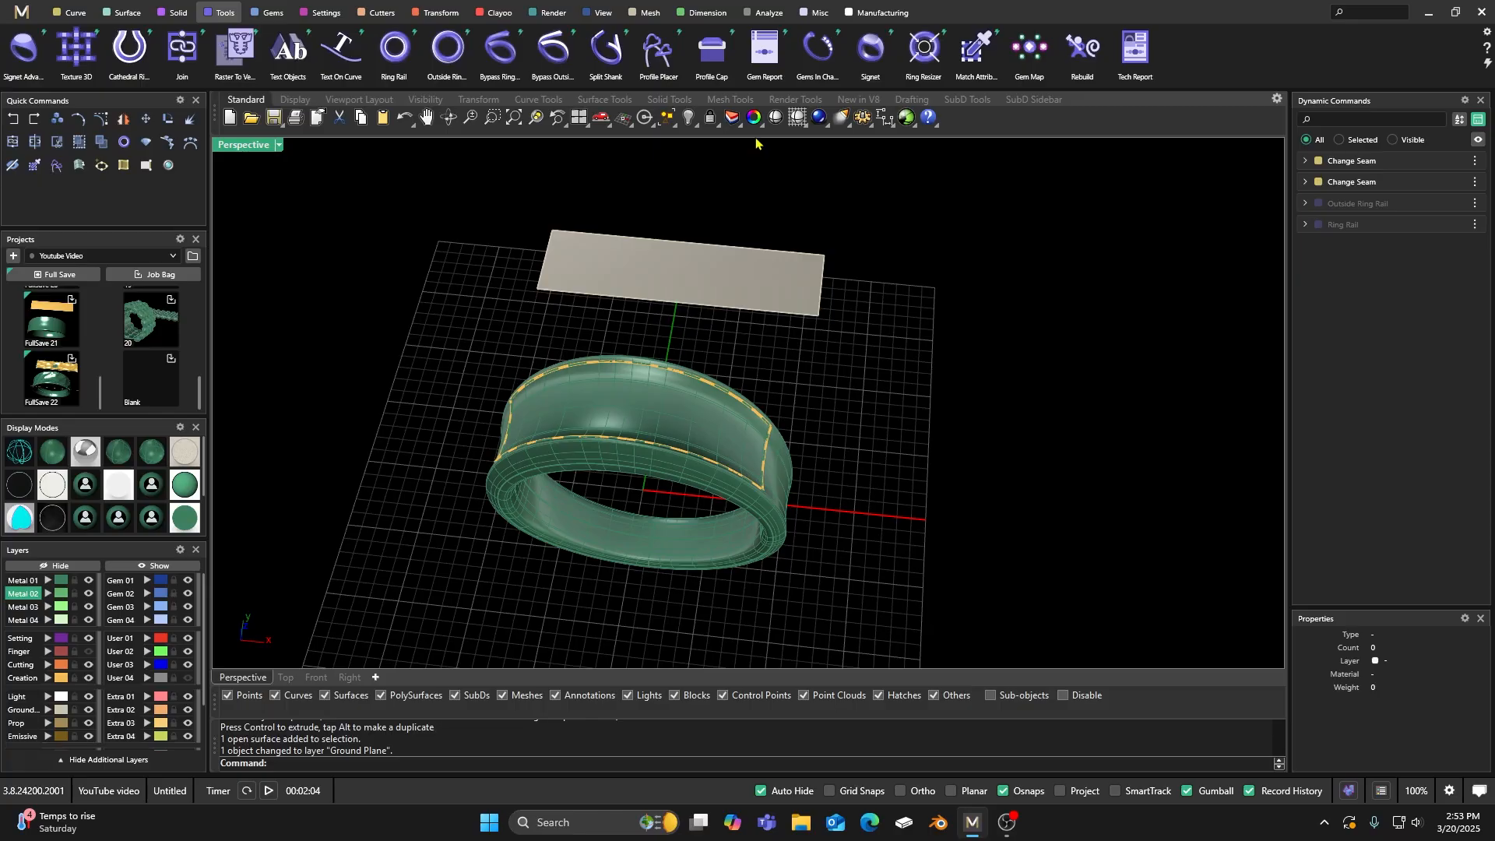
left_click(653, 413)
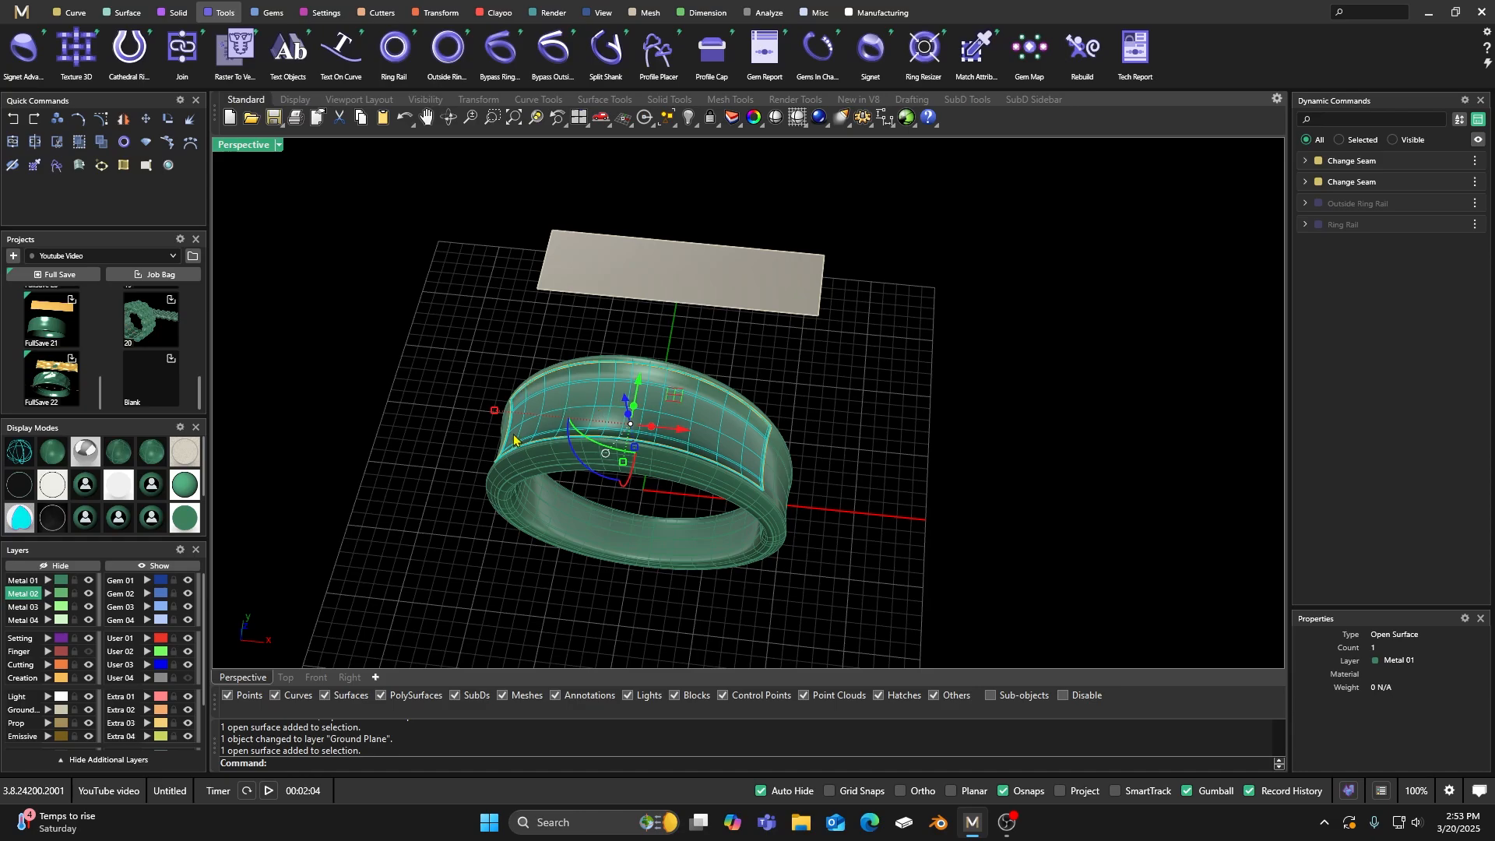
left_click(522, 361)
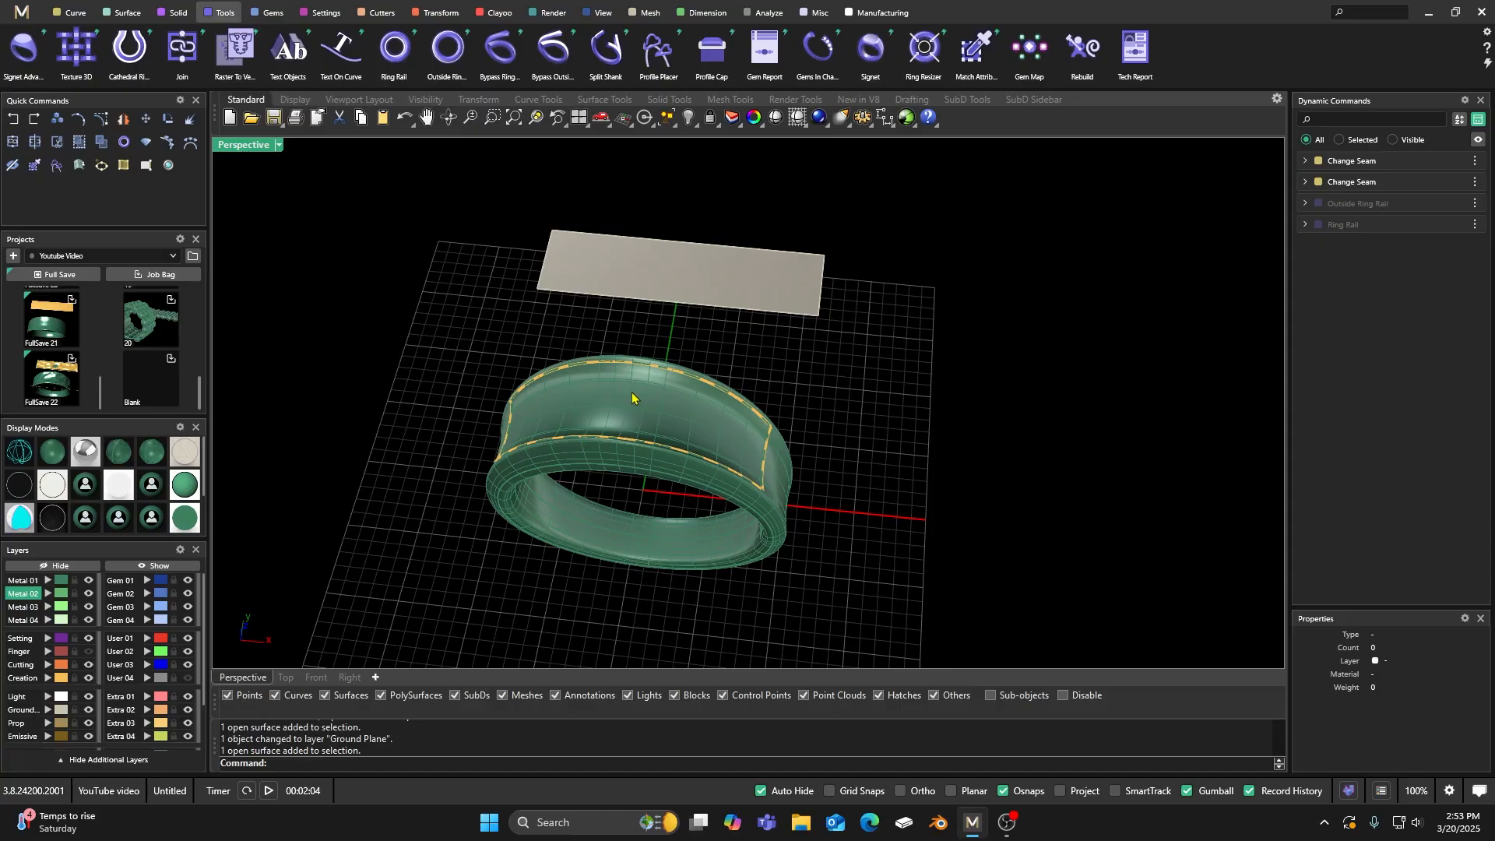
mouse_move(654, 467)
right_mouse_down()
mouse_move(633, 443)
mouse_move(642, 454)
right_mouse_up()
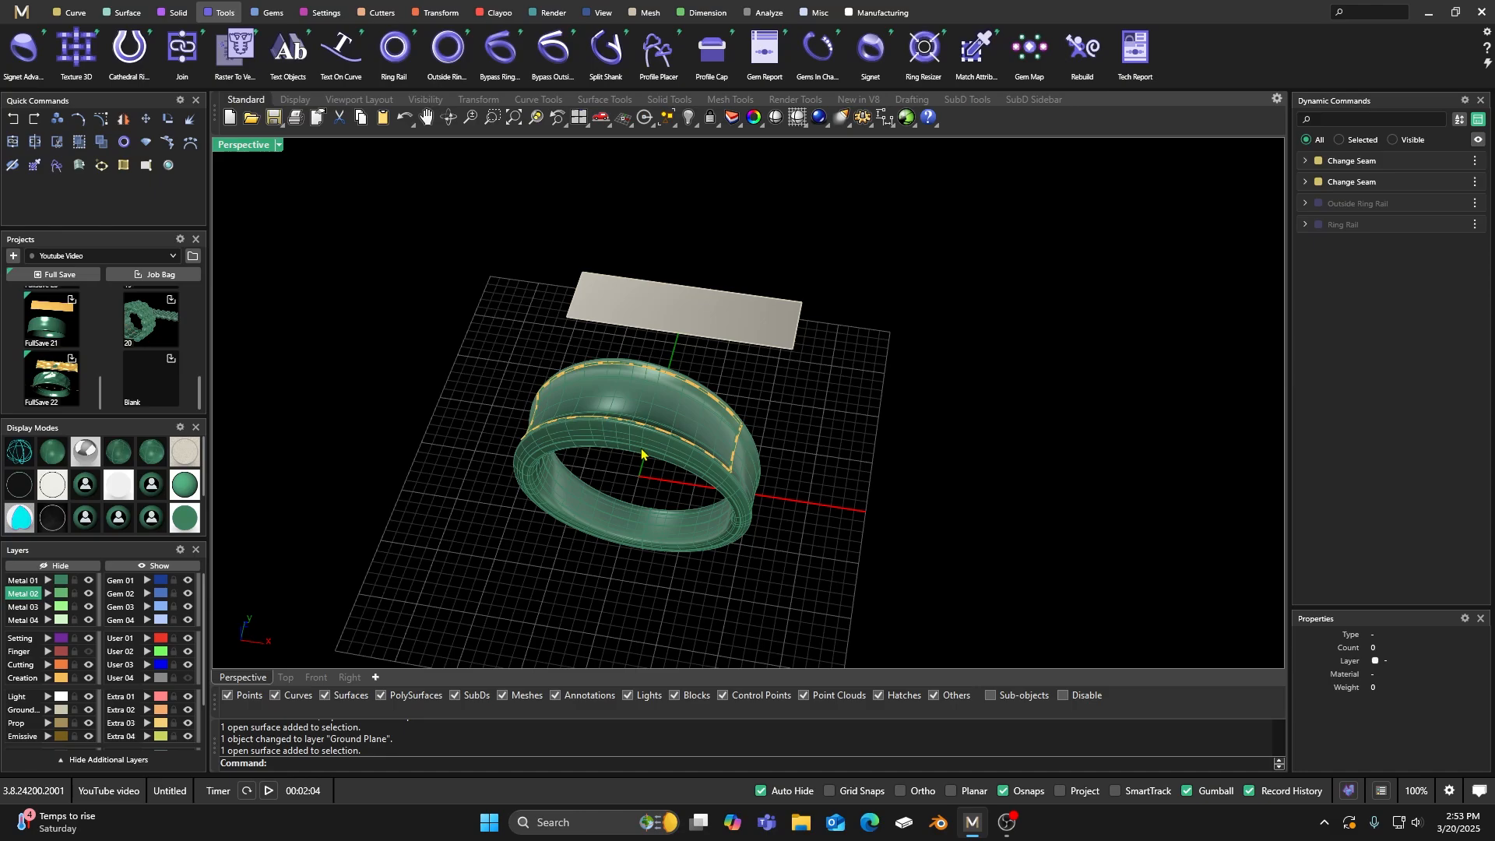
scroll(642, 454, "up", 2)
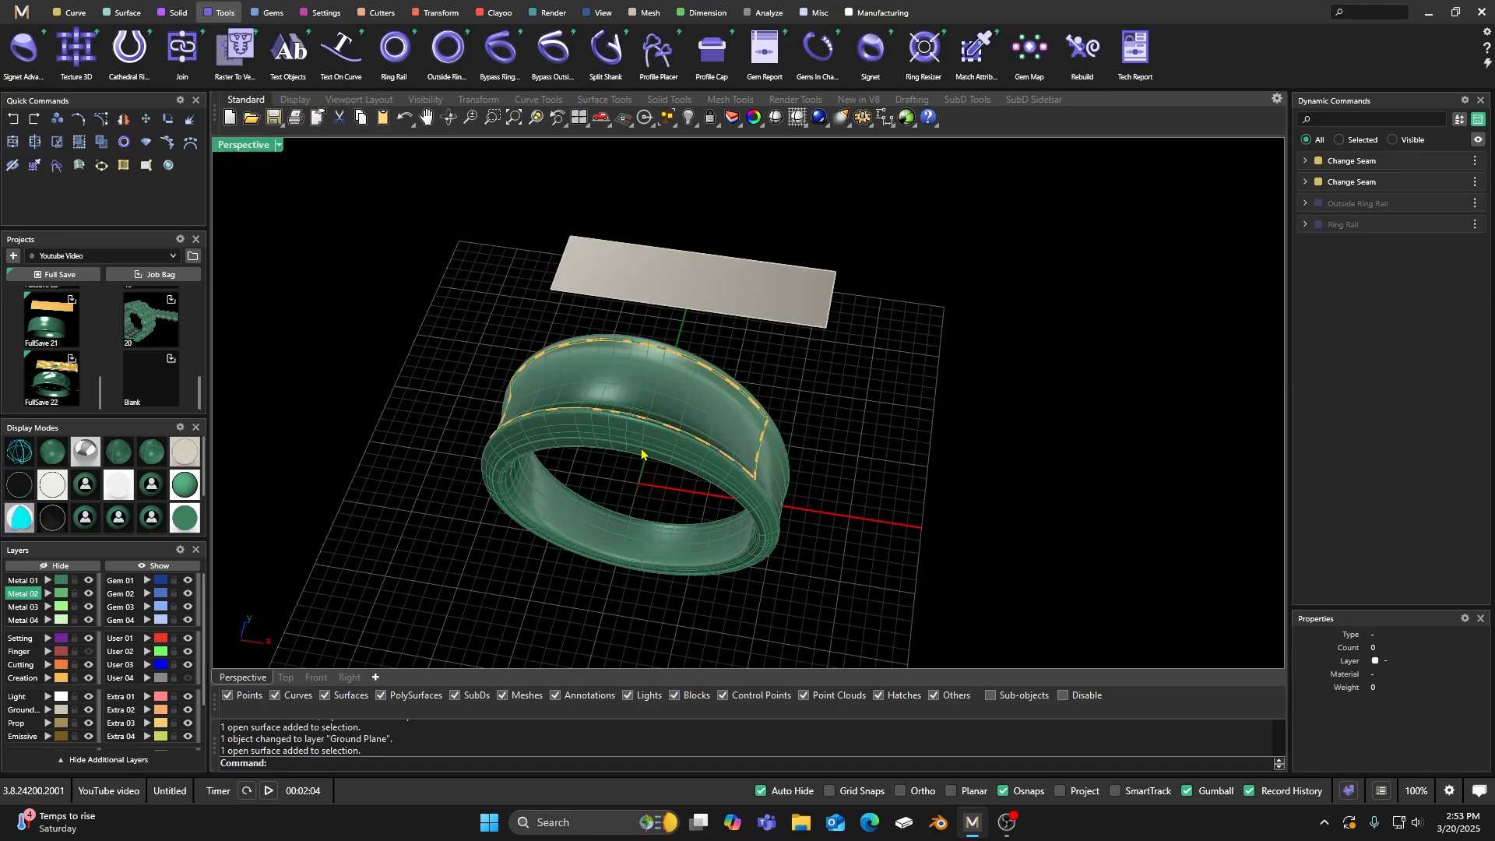
right_click_drag(502, 300, 521, 325)
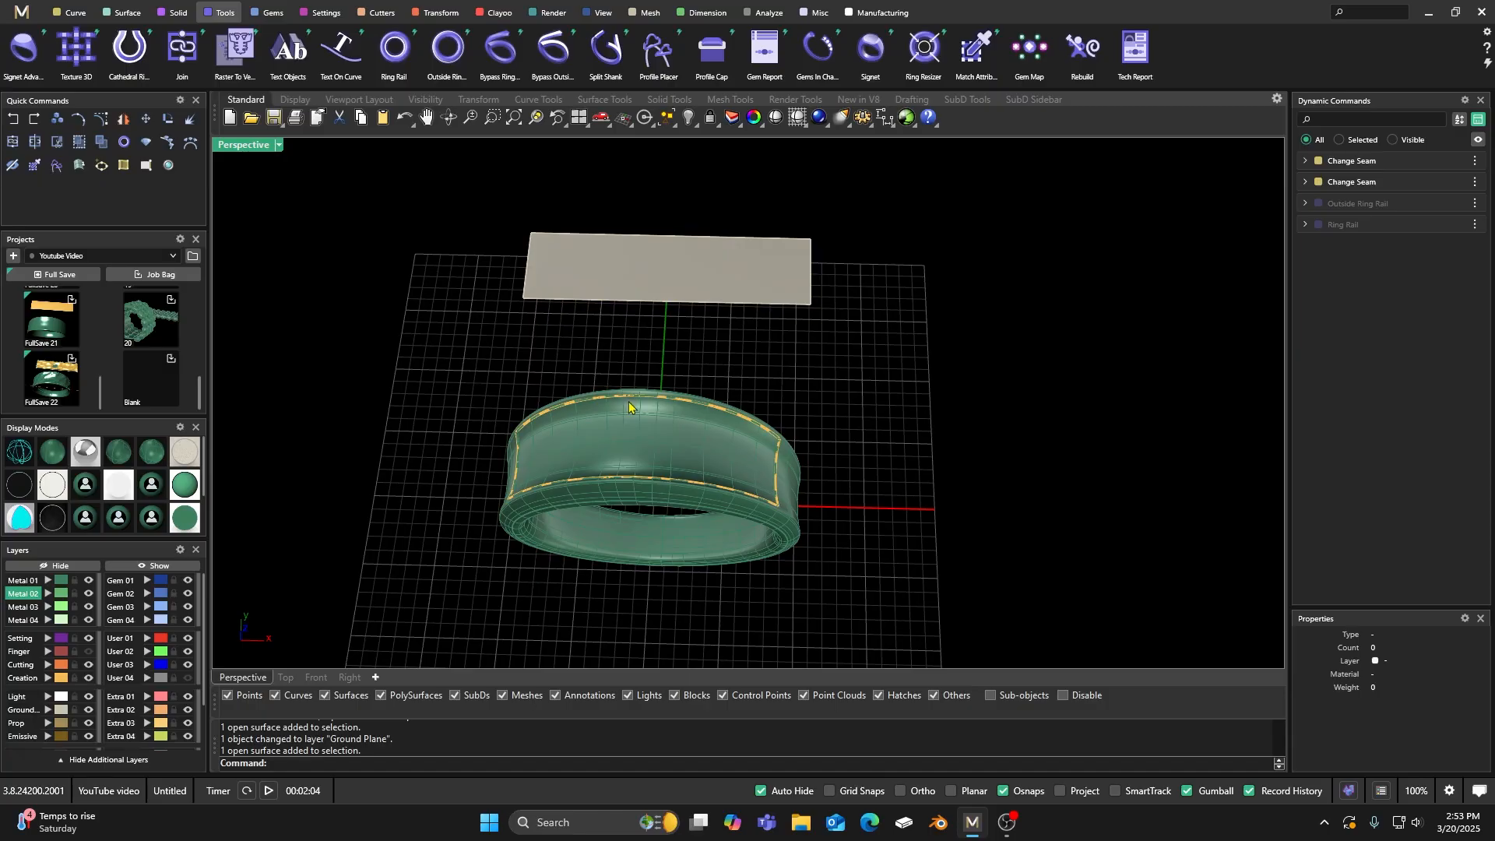
right_click_drag(809, 440, 784, 413)
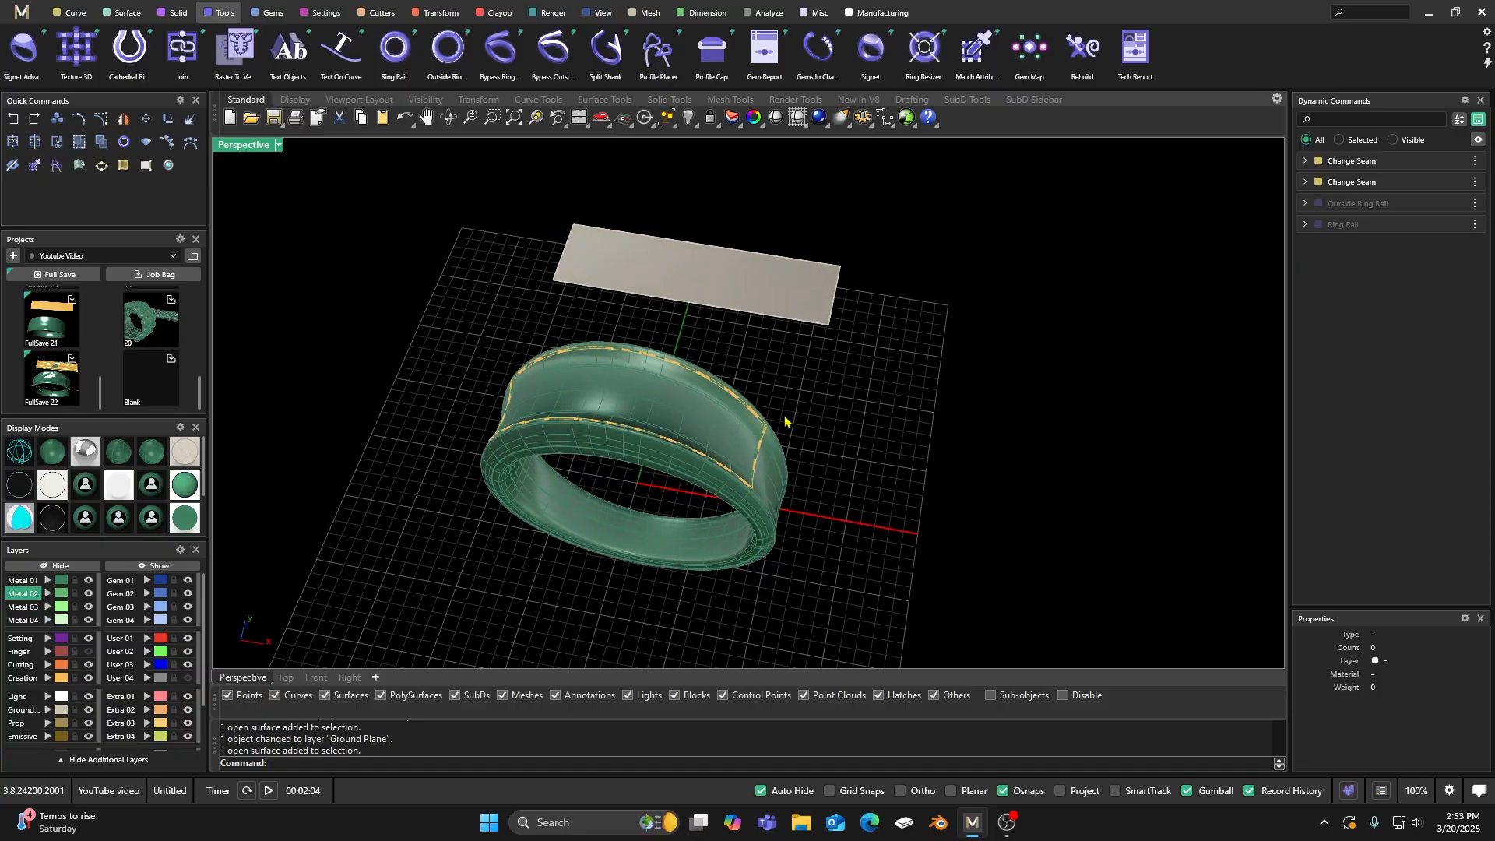
right_click_drag(721, 335, 747, 370)
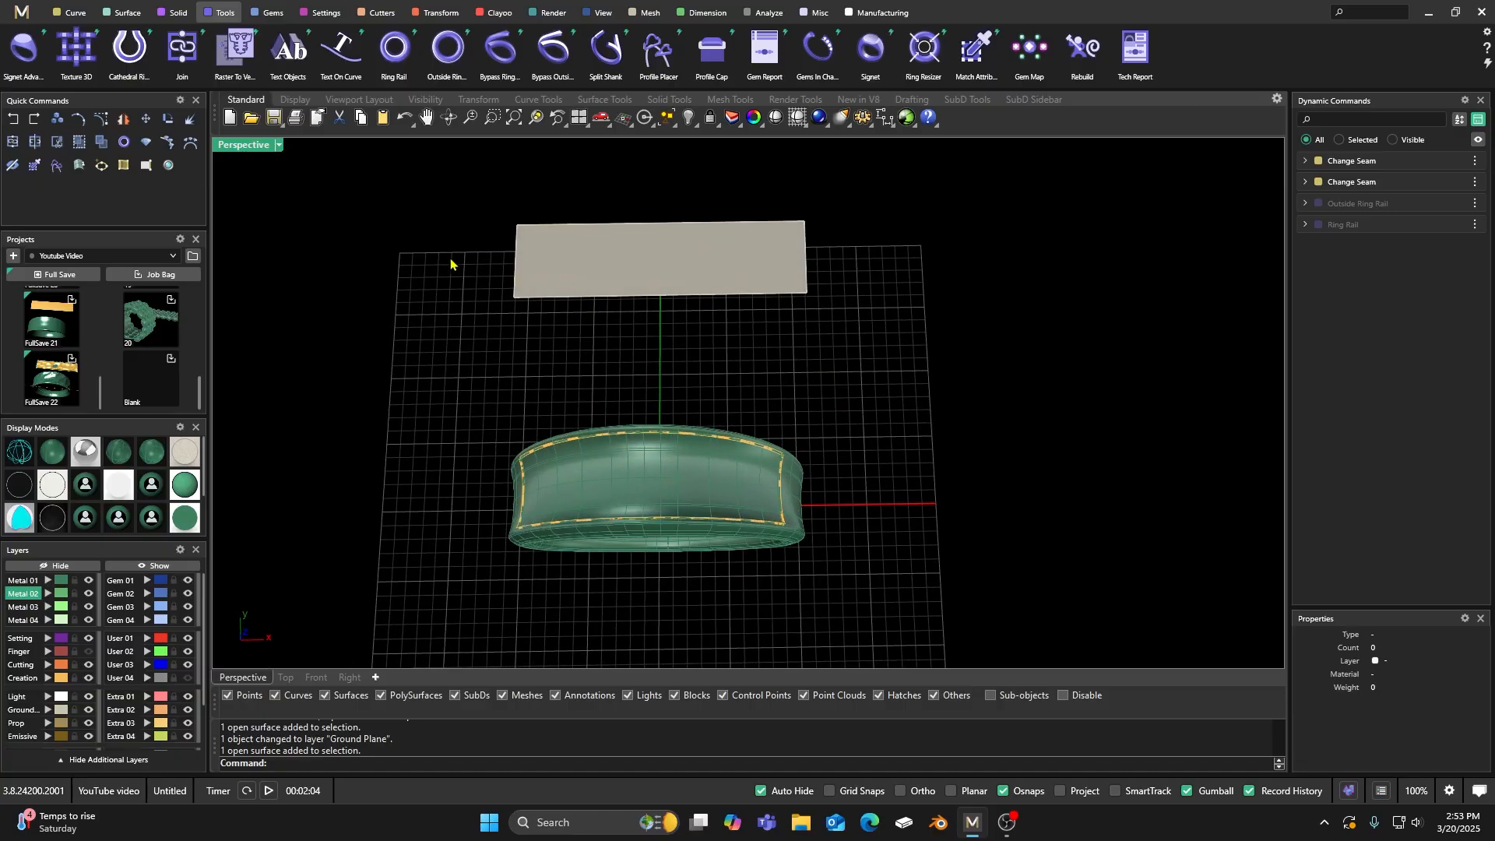
left_click(632, 257)
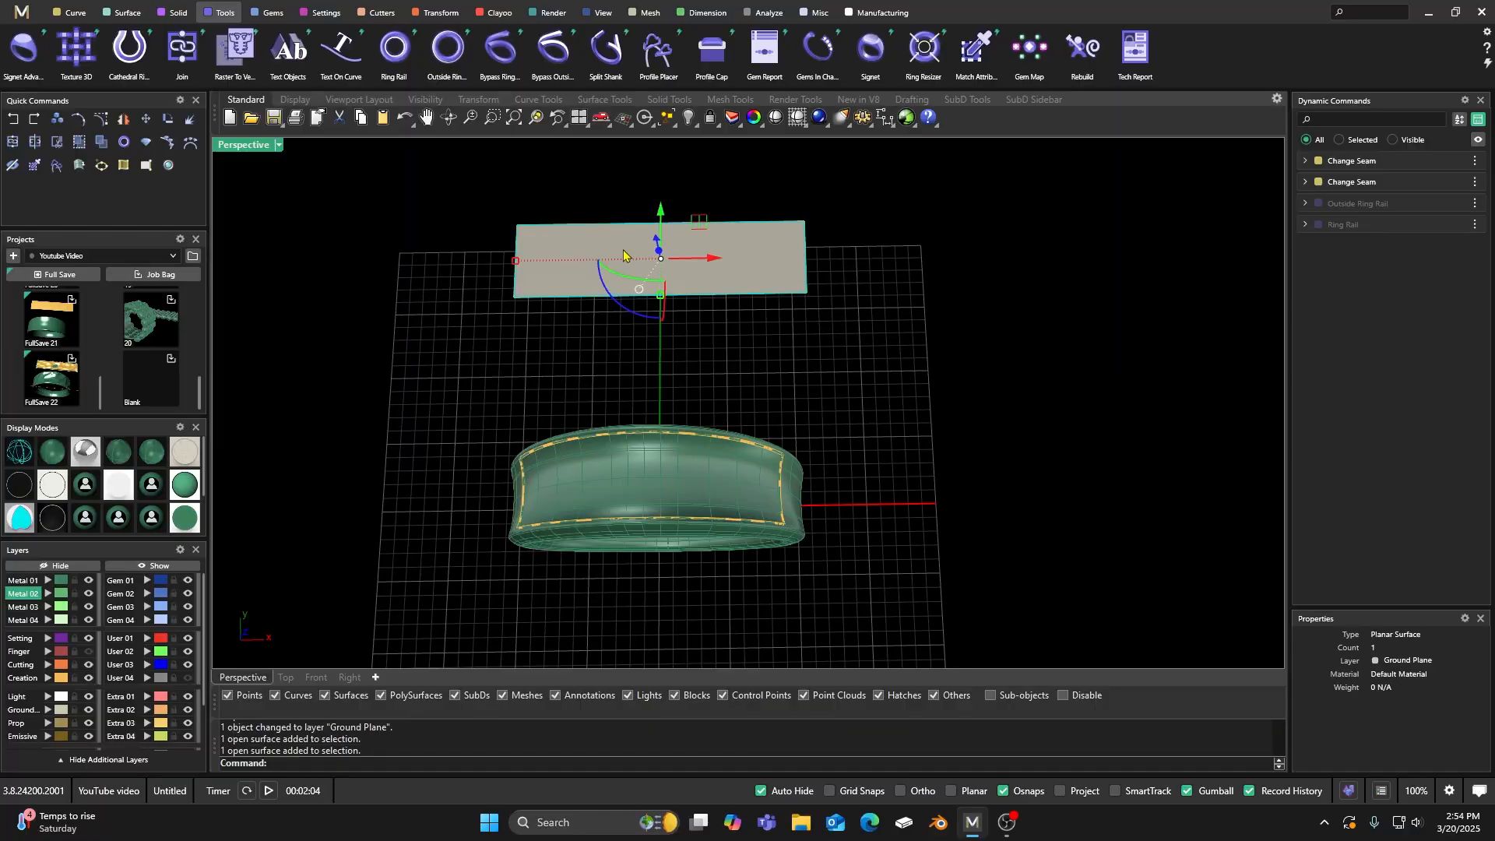
left_click(755, 177)
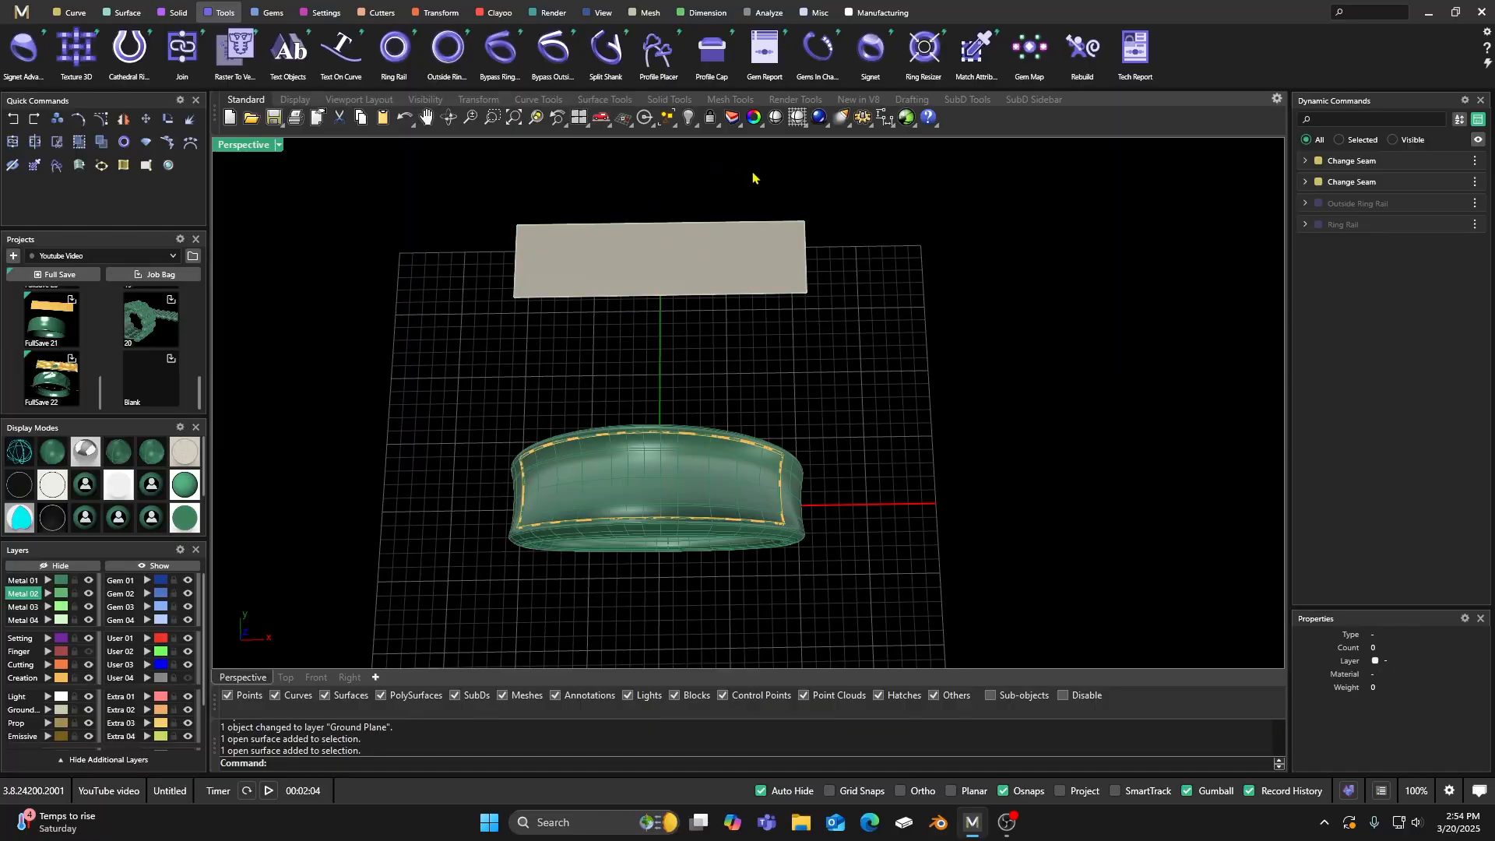
Step: Open the displacement settings in the object properties of the flat base surface
left_click(755, 117)
right_click_drag(742, 354, 674, 318)
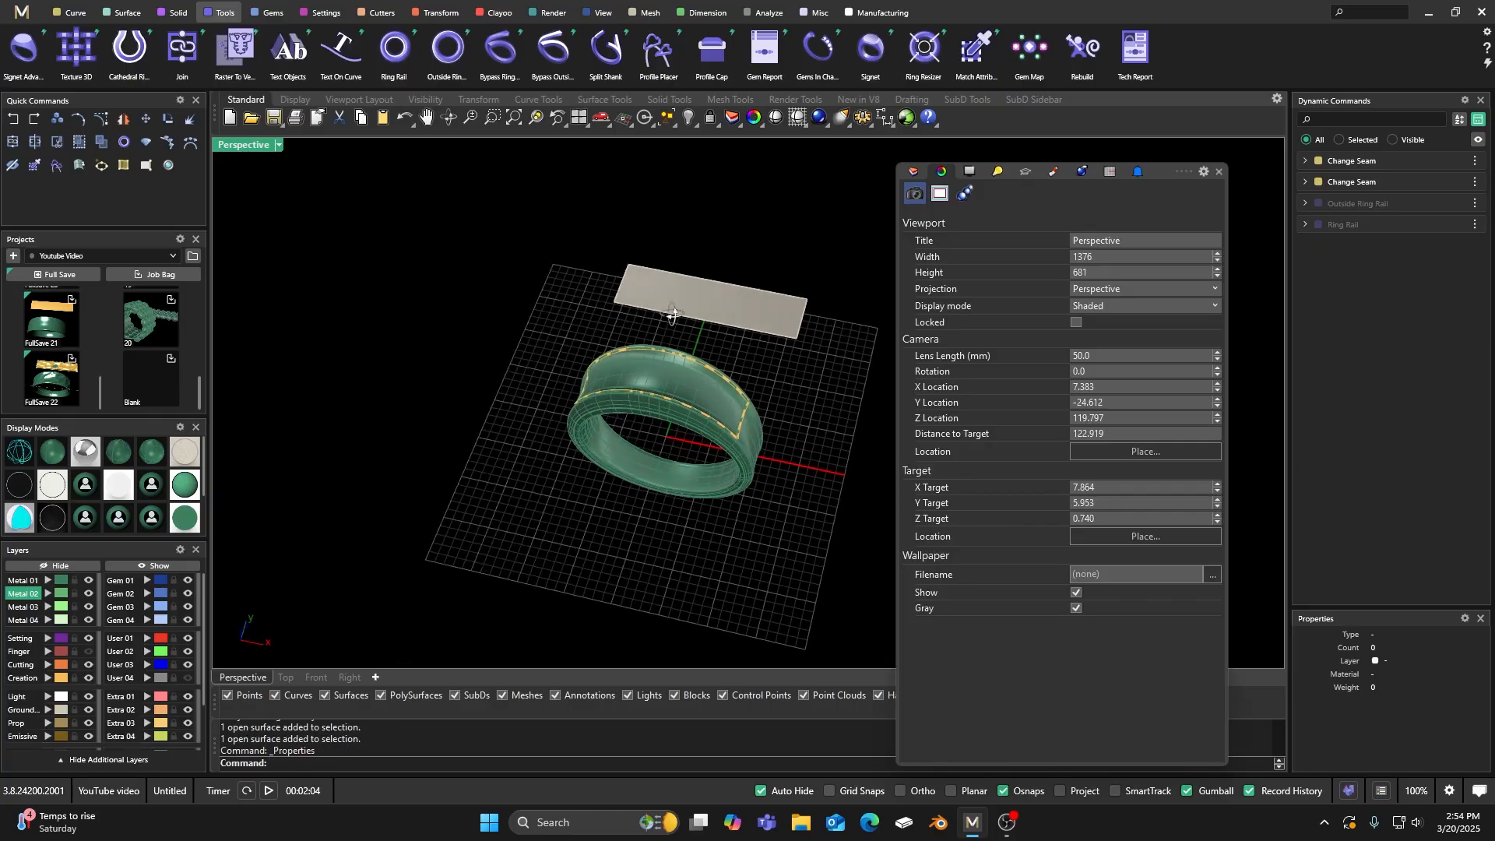
scroll(766, 310, "up", 10)
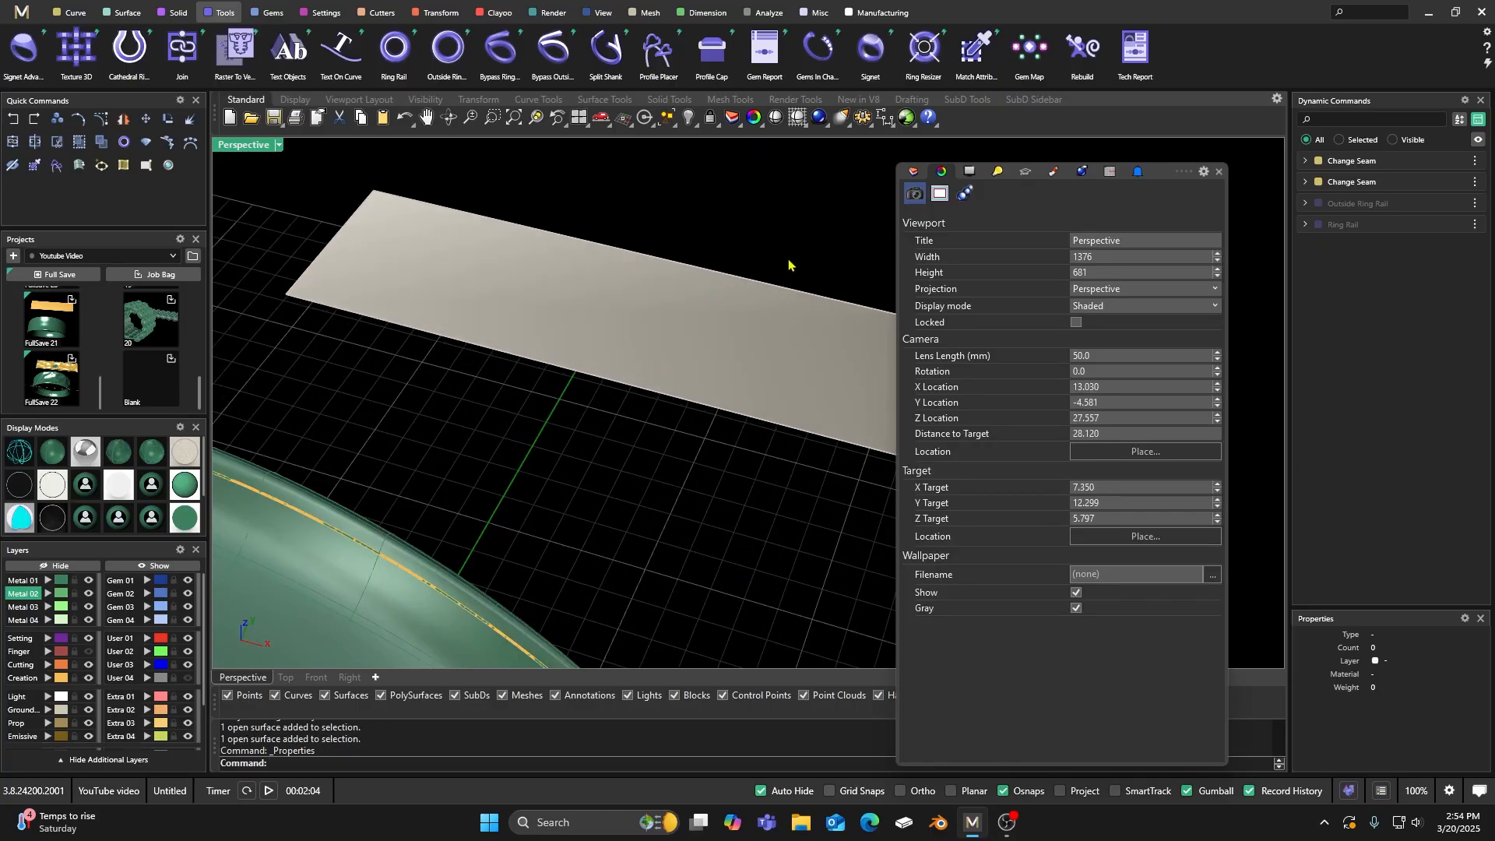
left_click(726, 316)
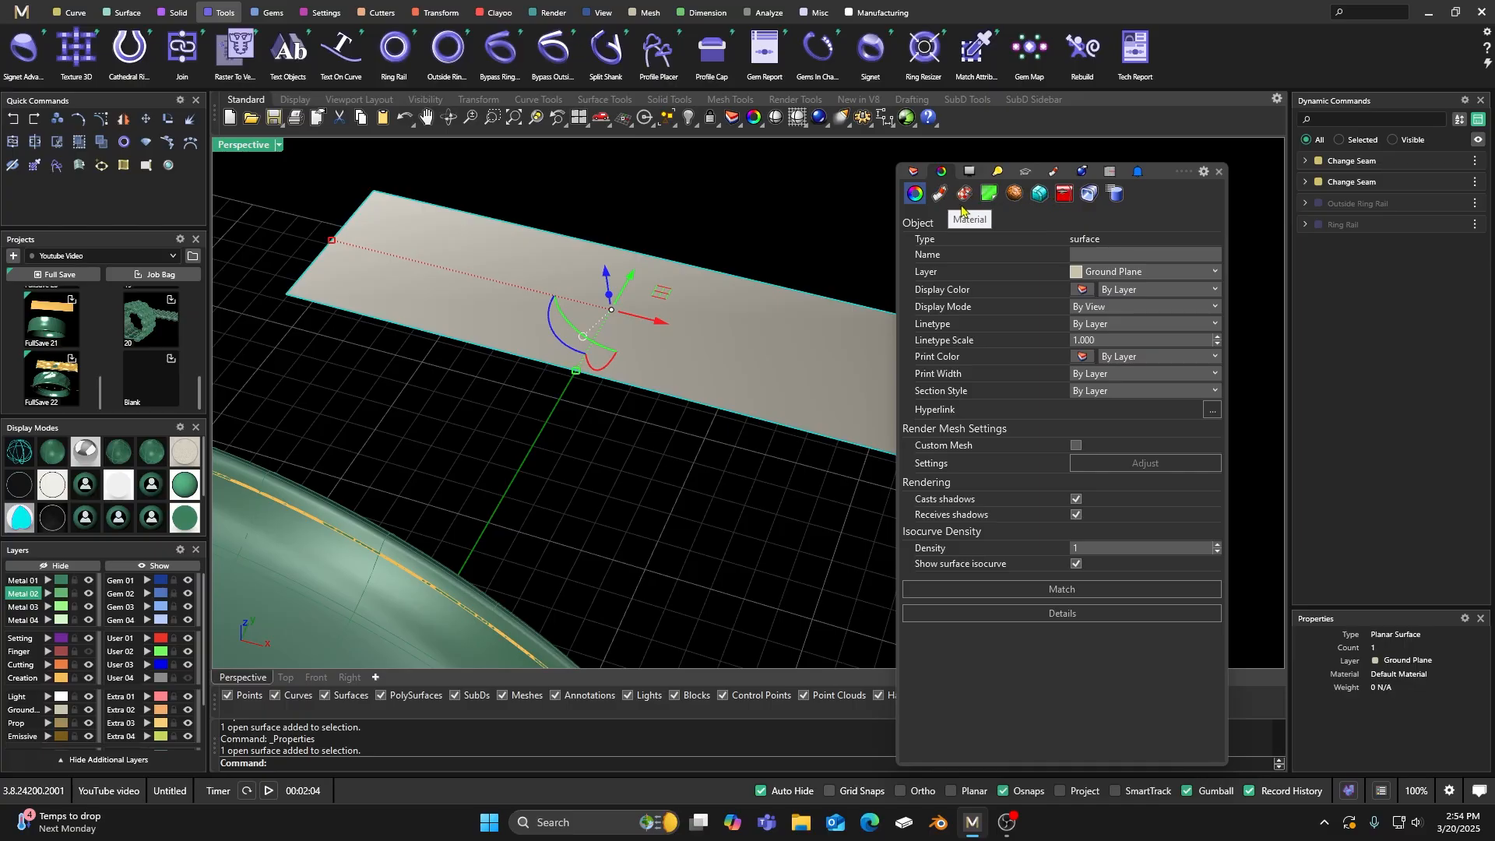
scroll(618, 355, "down", 2)
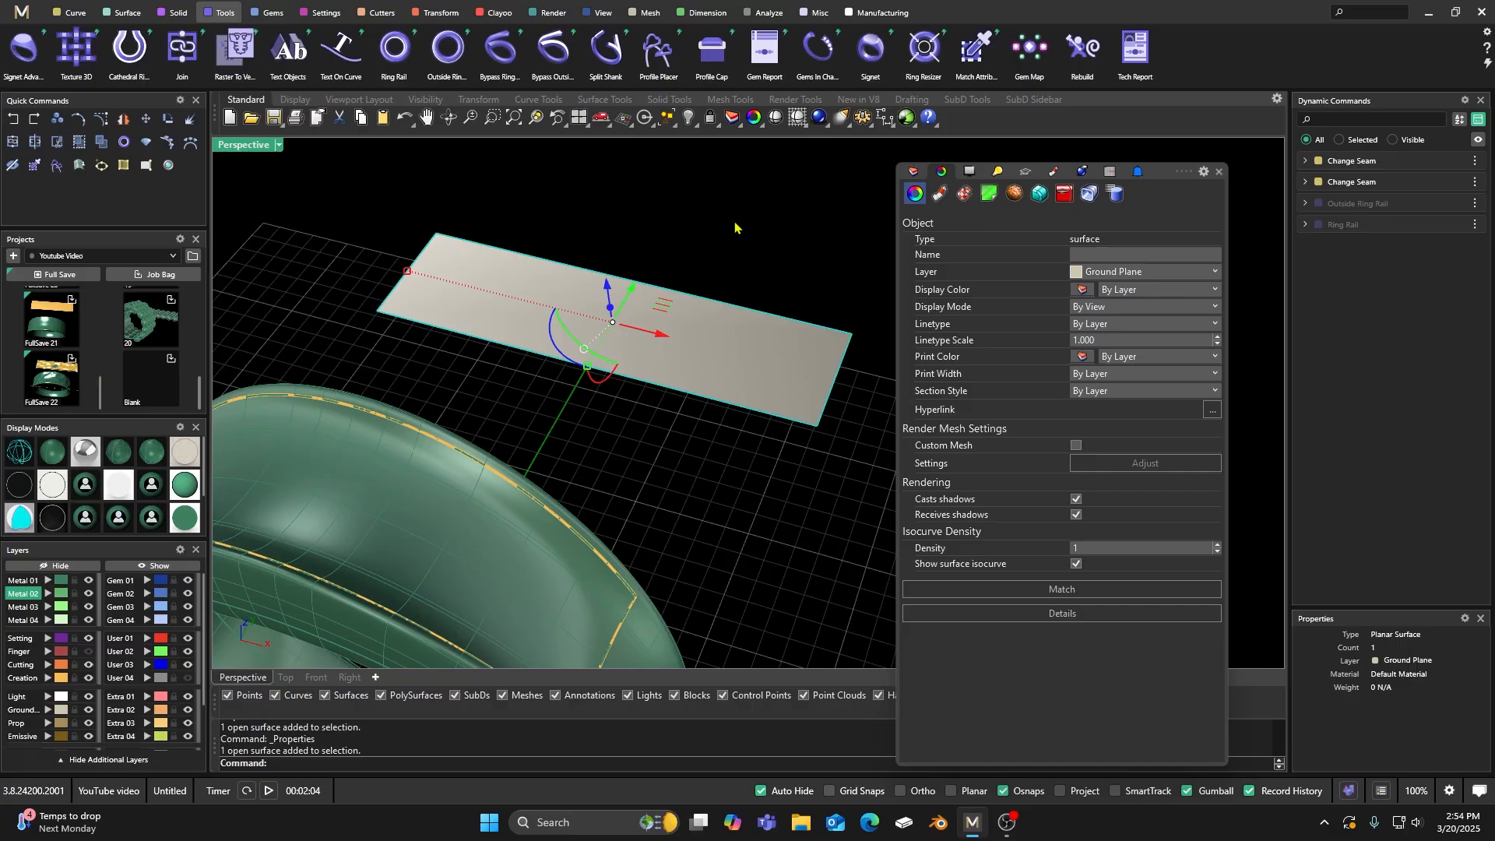
left_click(1013, 195)
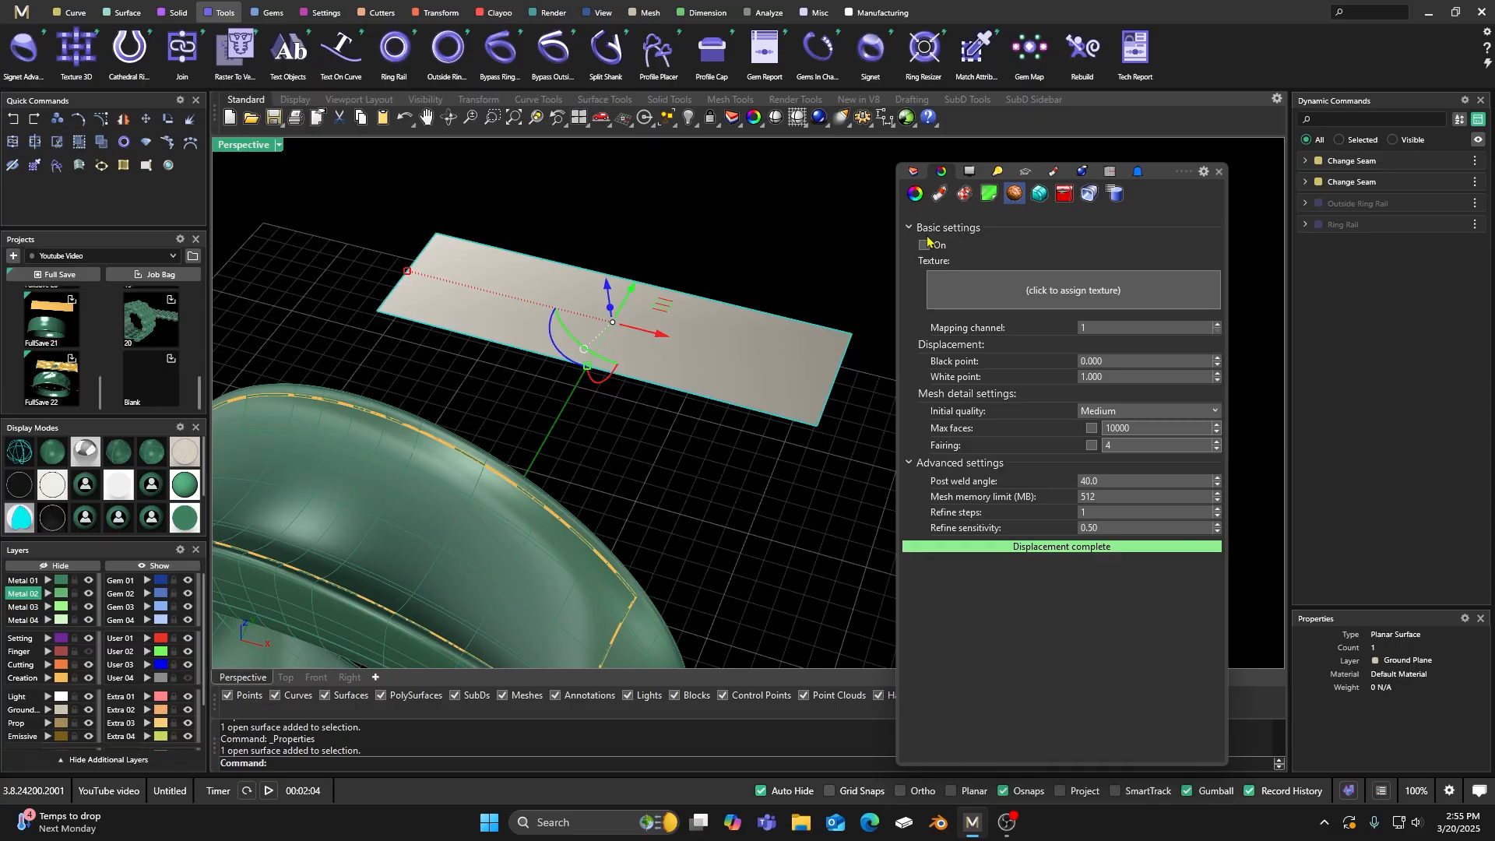
scroll(771, 268, "down", 2)
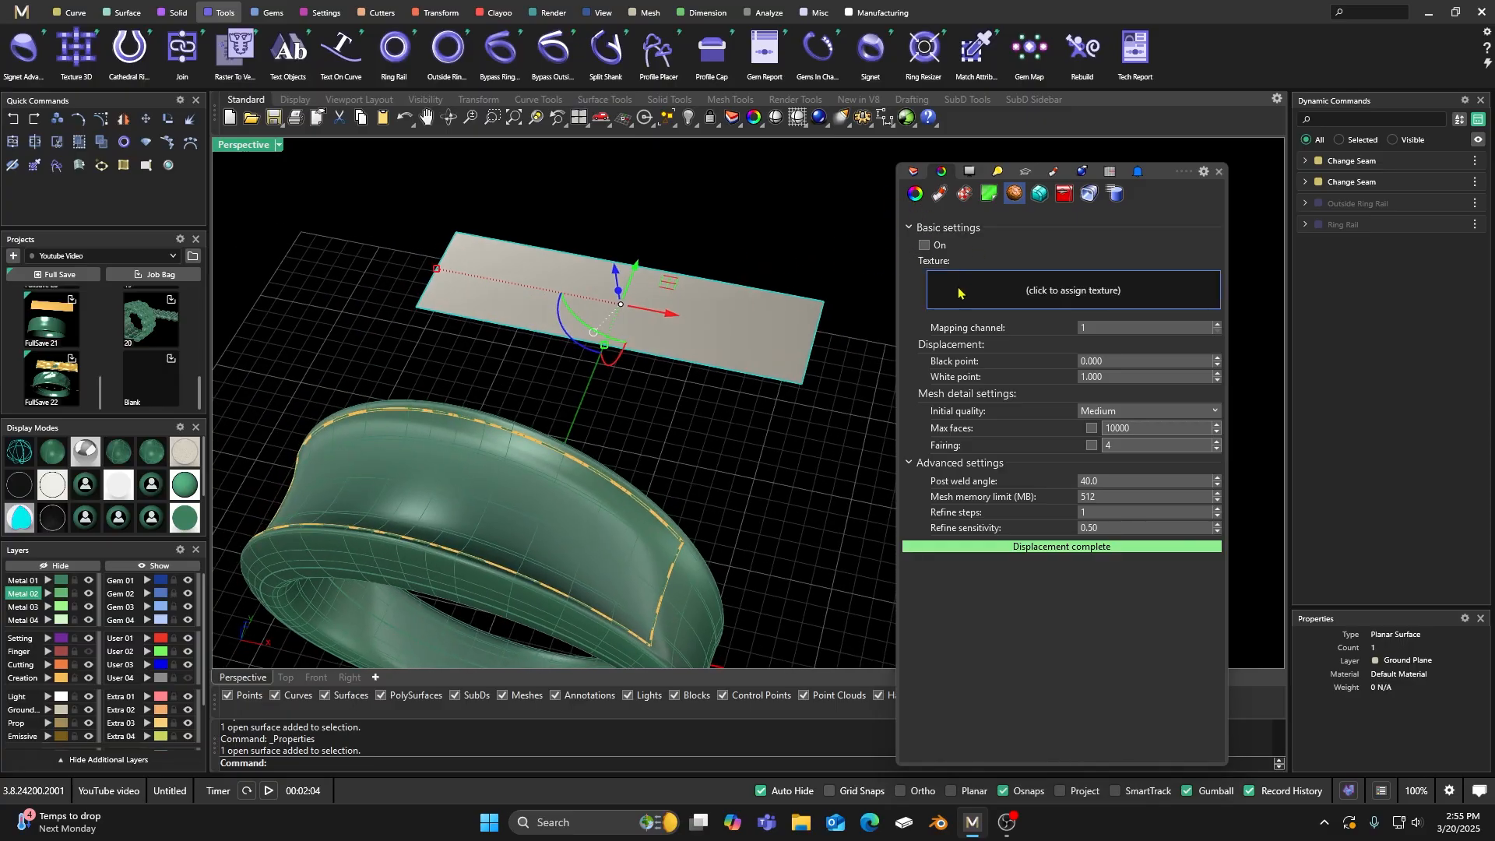
Step: Import the hammer JPG from the Desktop as the displacement texture of the flat base
left_click(958, 295)
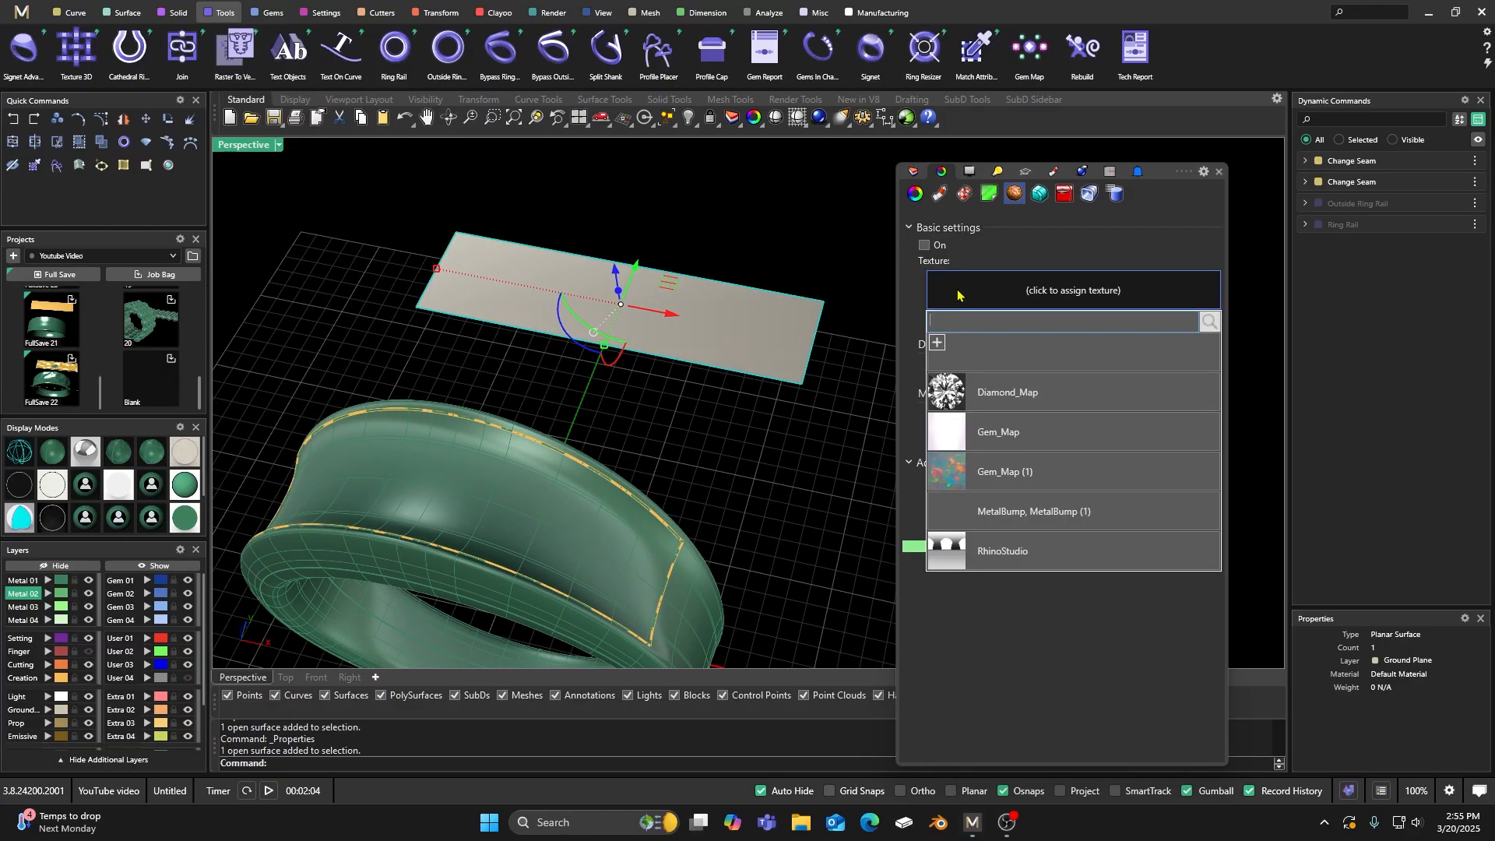
left_click(938, 343)
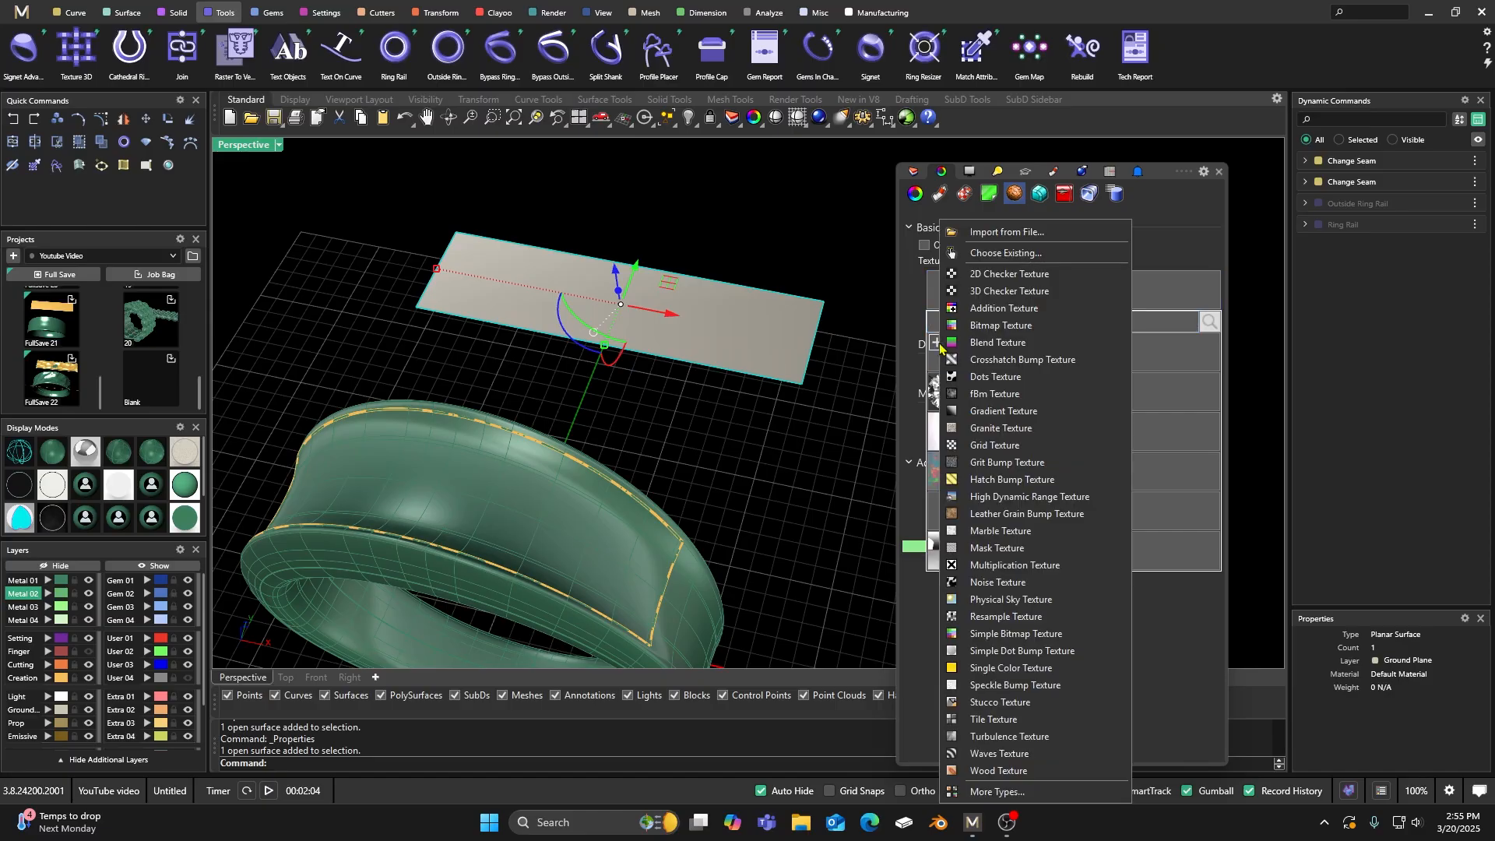
left_click(986, 233)
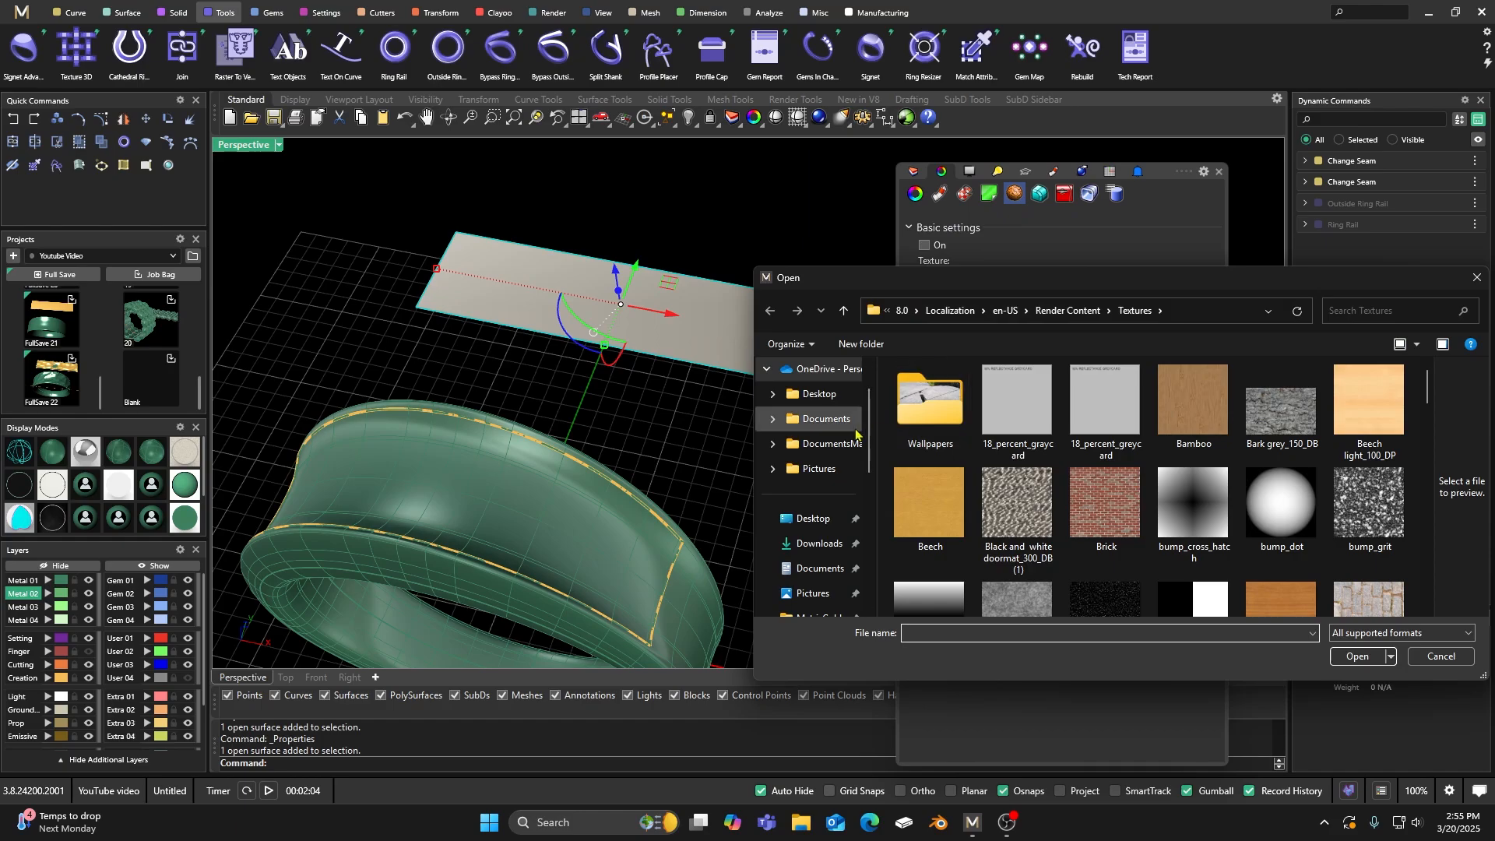
left_click(818, 518)
scroll(951, 467, "down", 3)
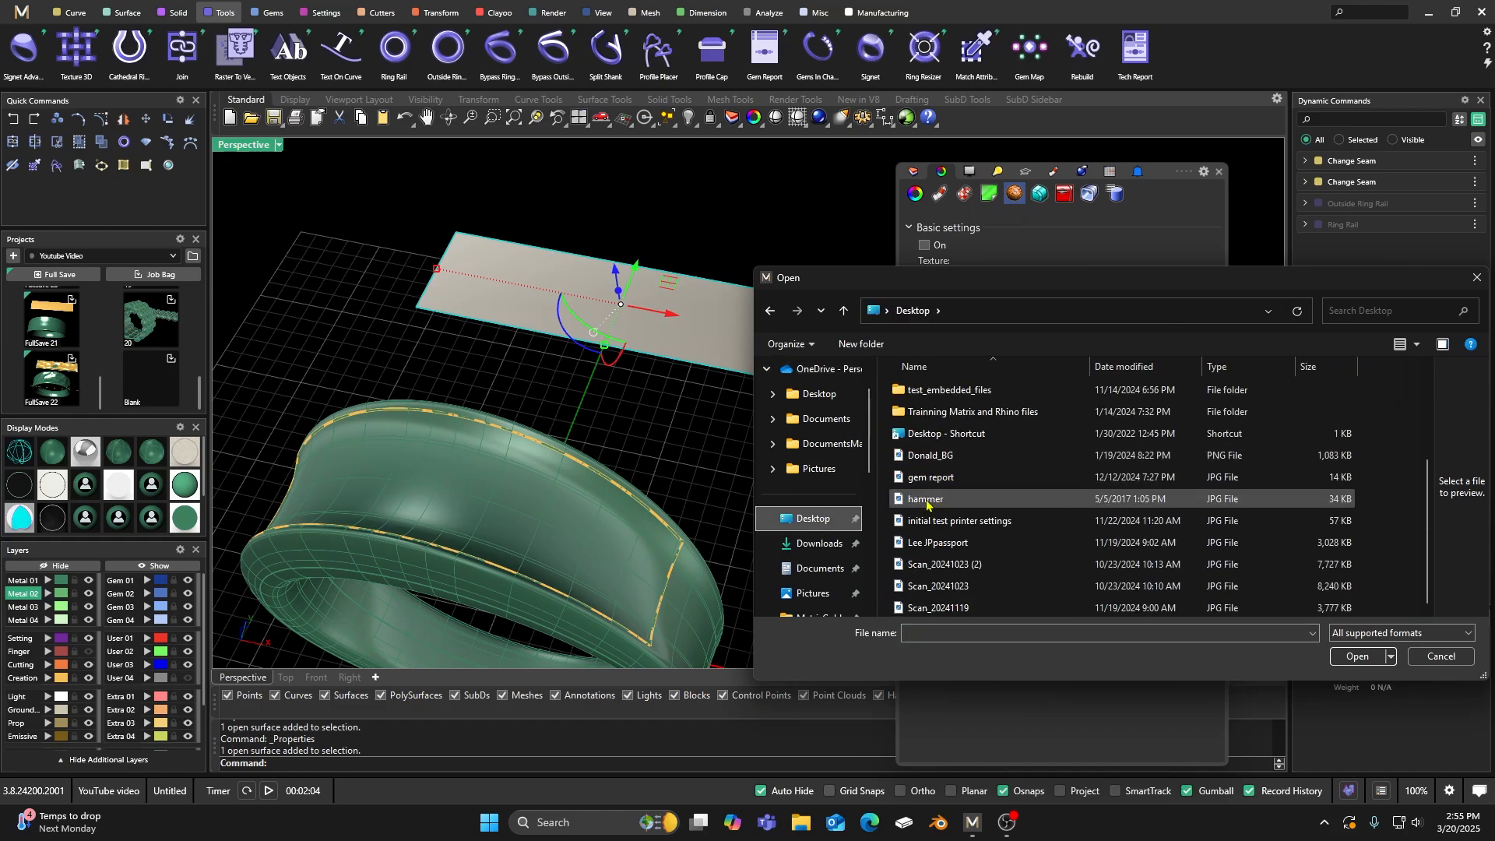
double_click(944, 500)
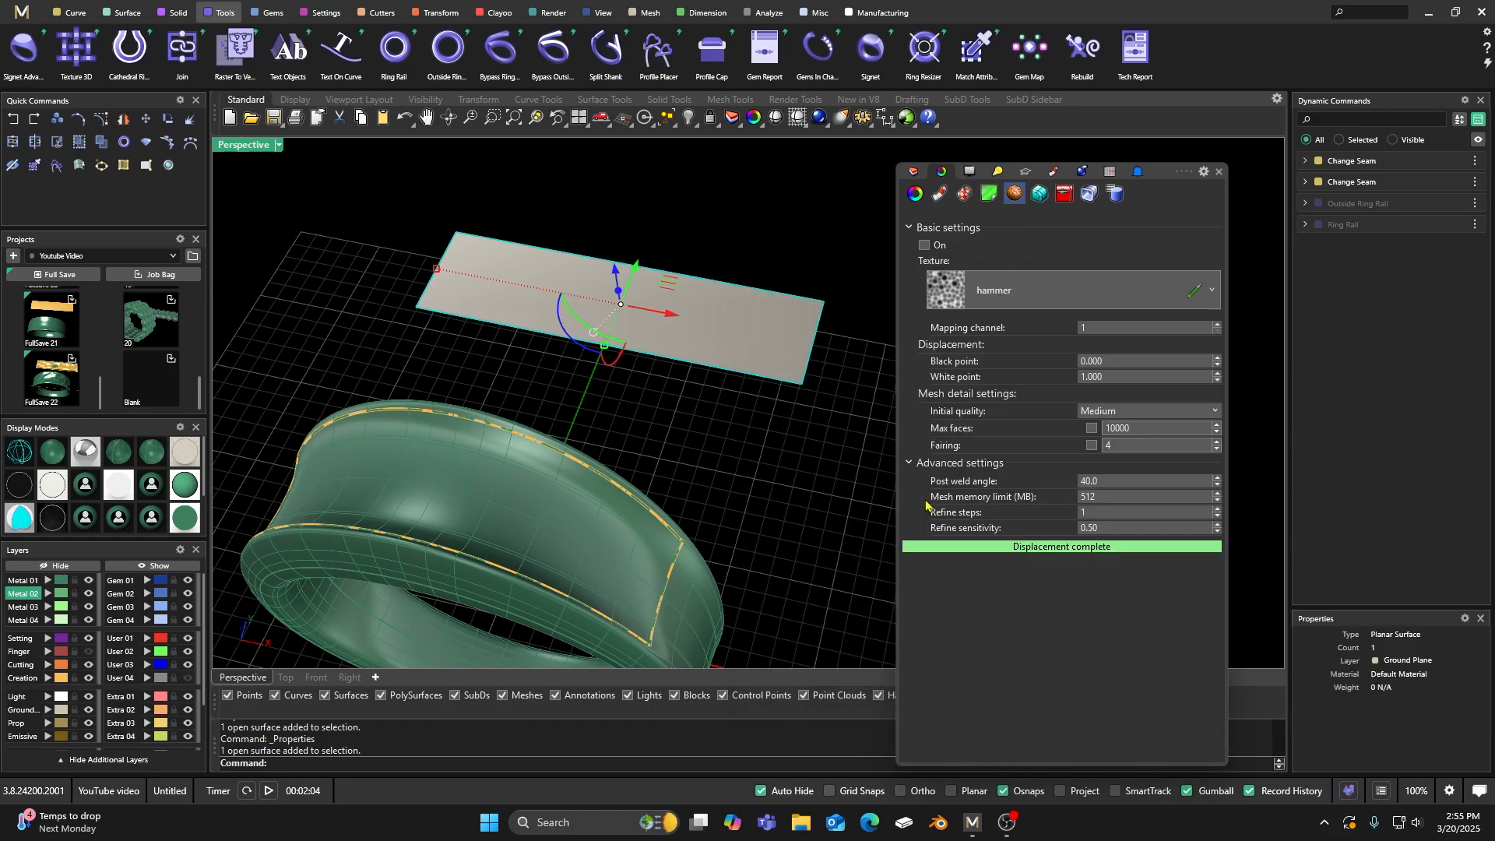
left_click(940, 298)
Step: Turn on displacement for the flat base and inspect the hammered relief up close
left_click(925, 246)
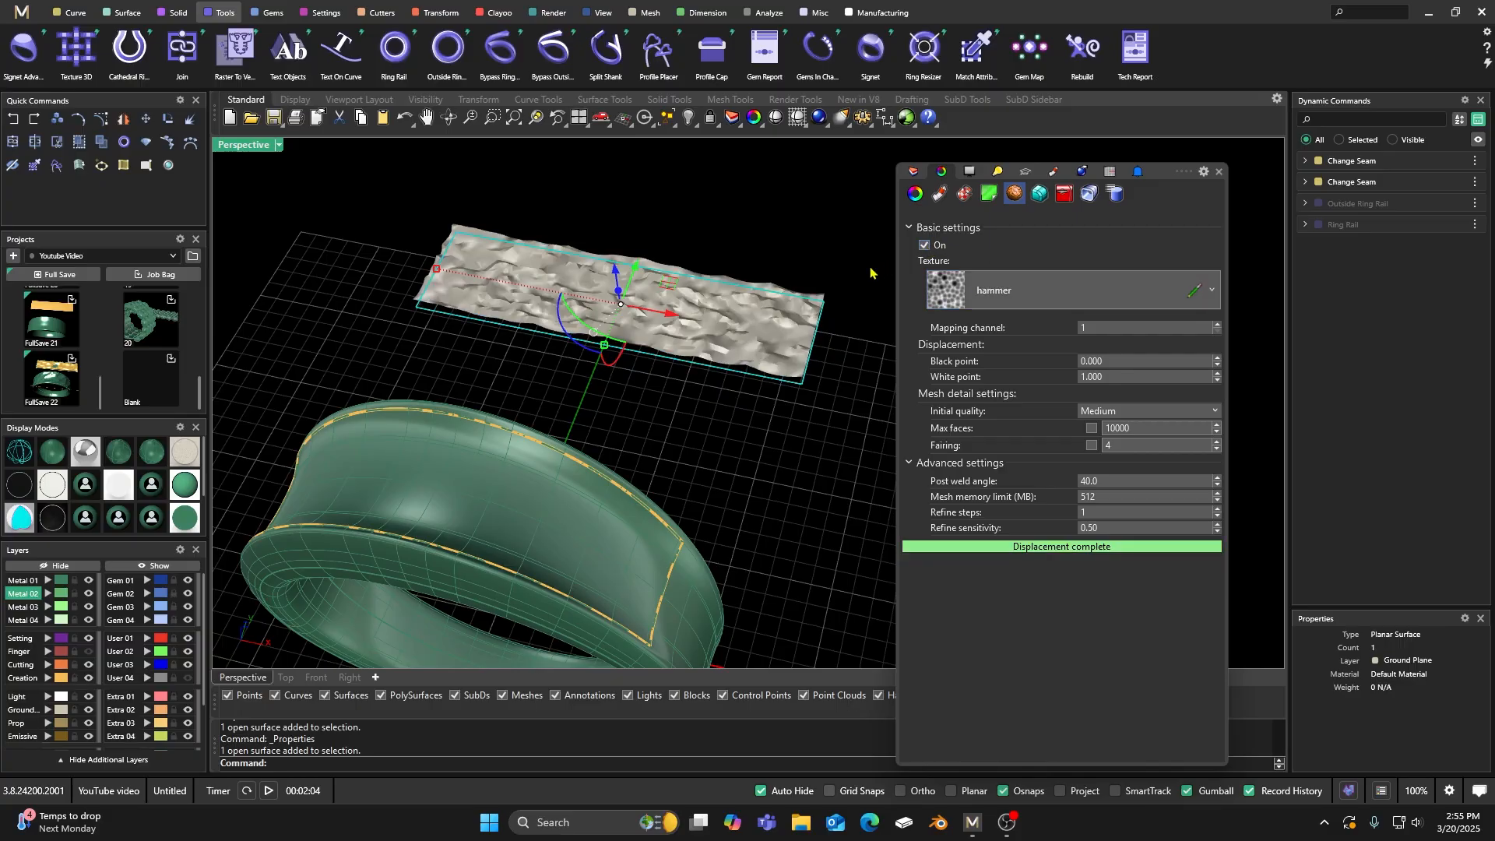
scroll(662, 277, "up", 2)
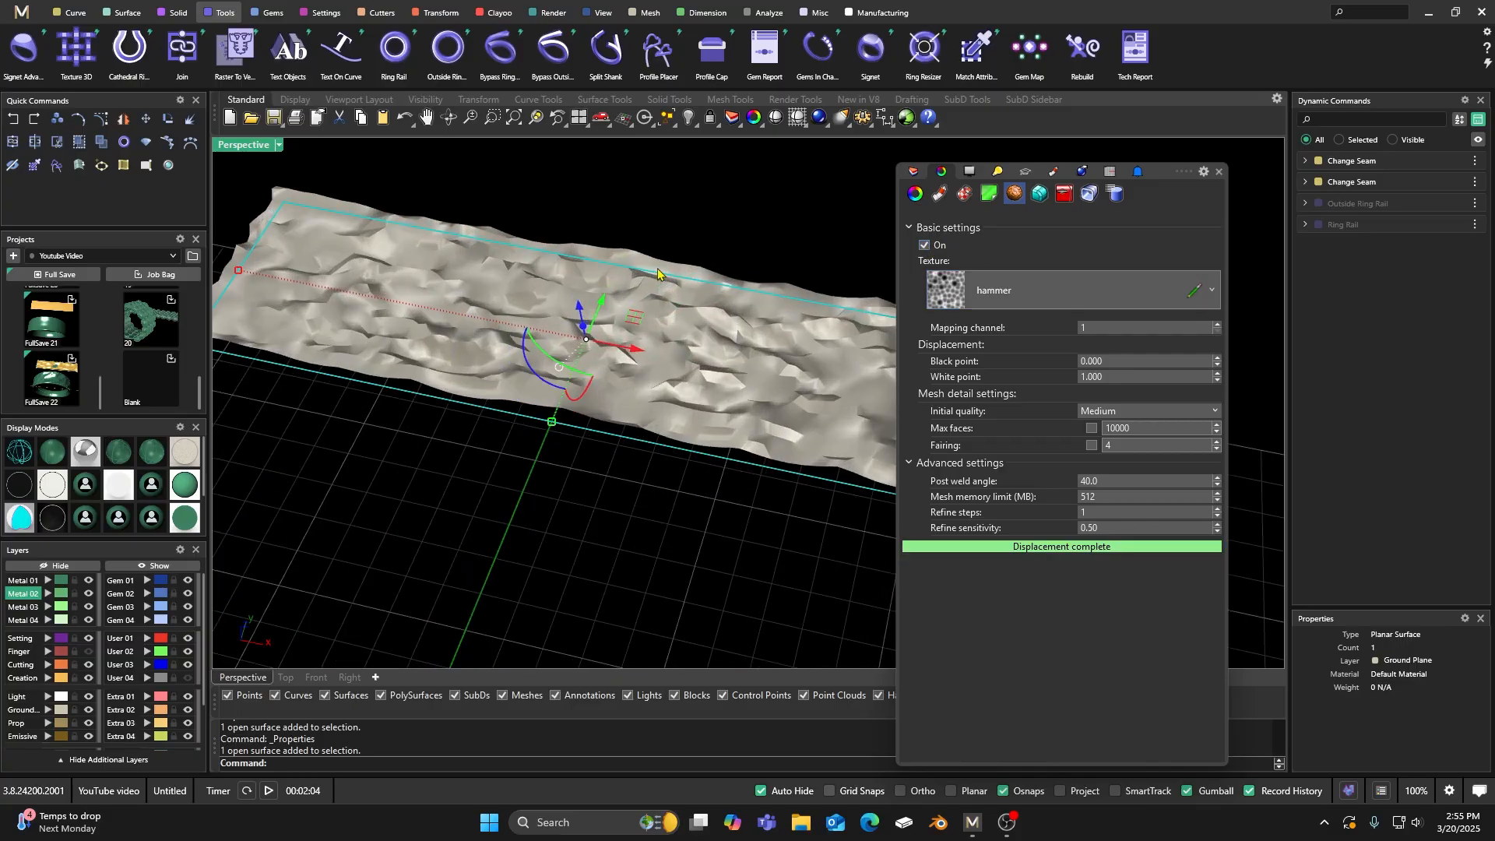
scroll(668, 346, "up", 2)
scroll(640, 343, "down", 4)
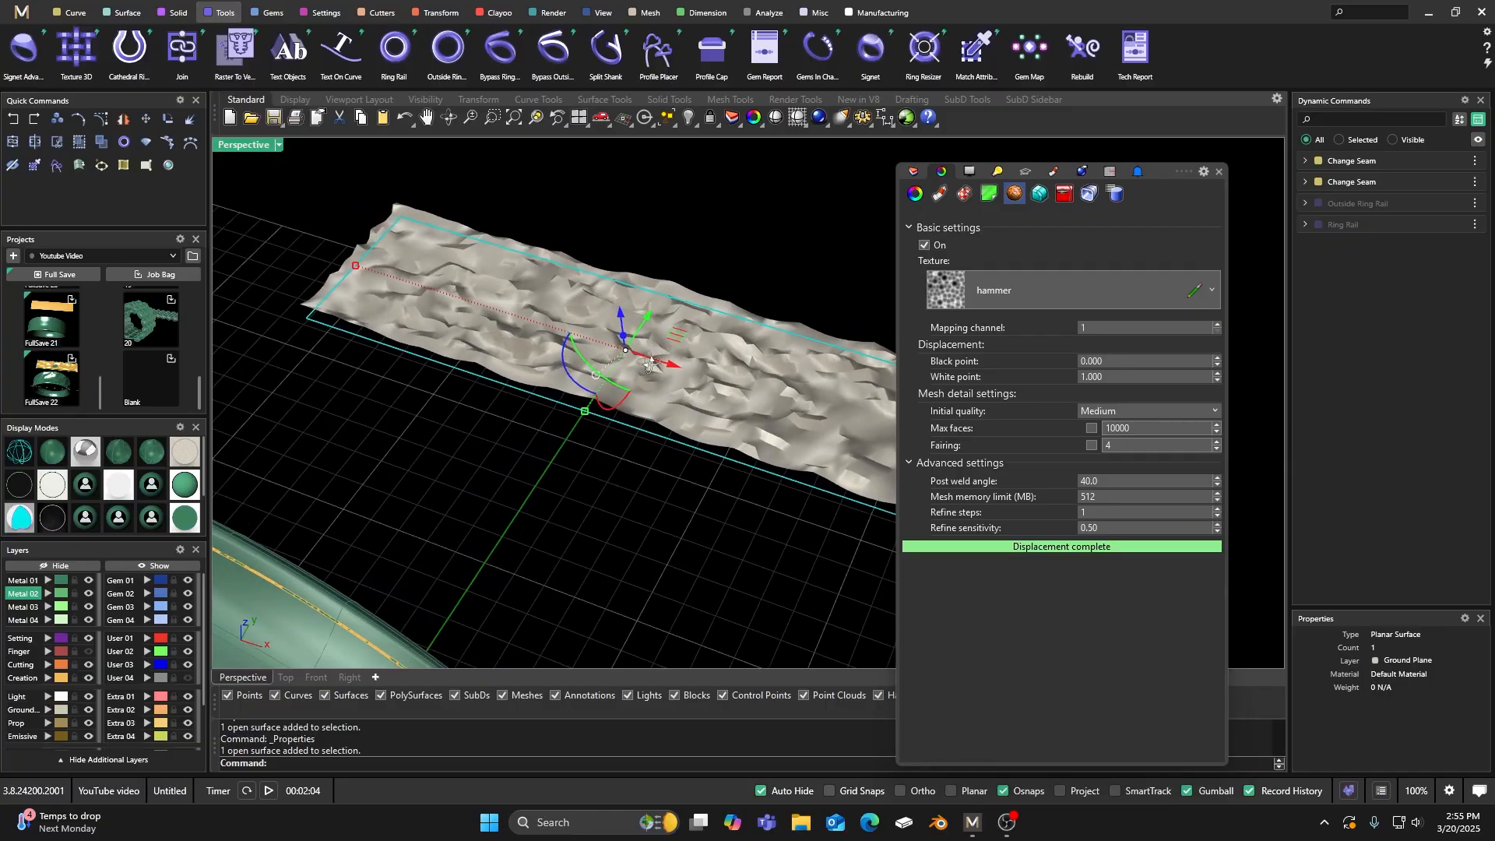
scroll(619, 348, "up", 1)
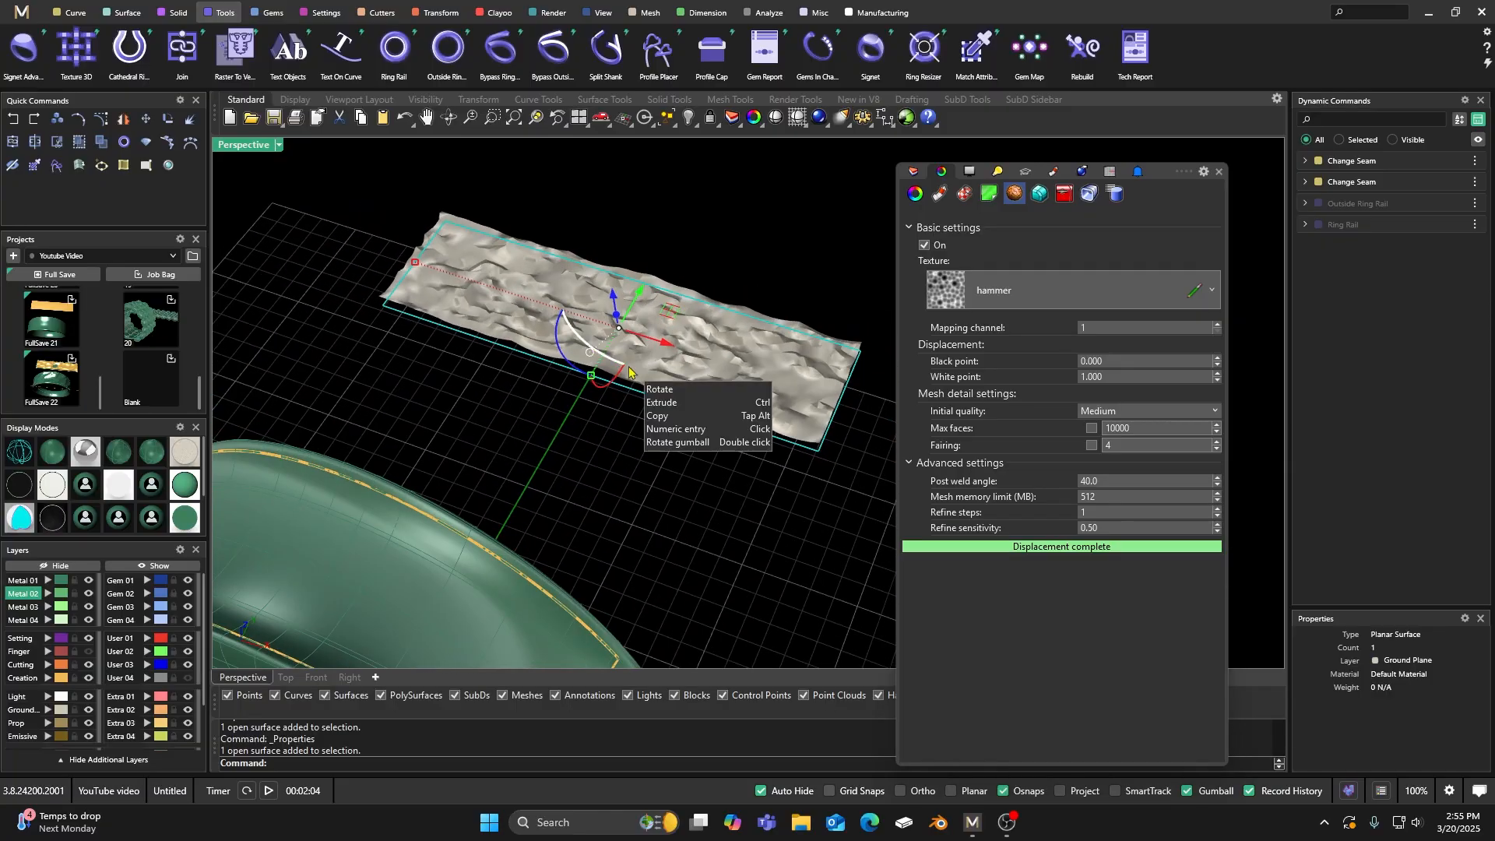
scroll(620, 362, "up", 1)
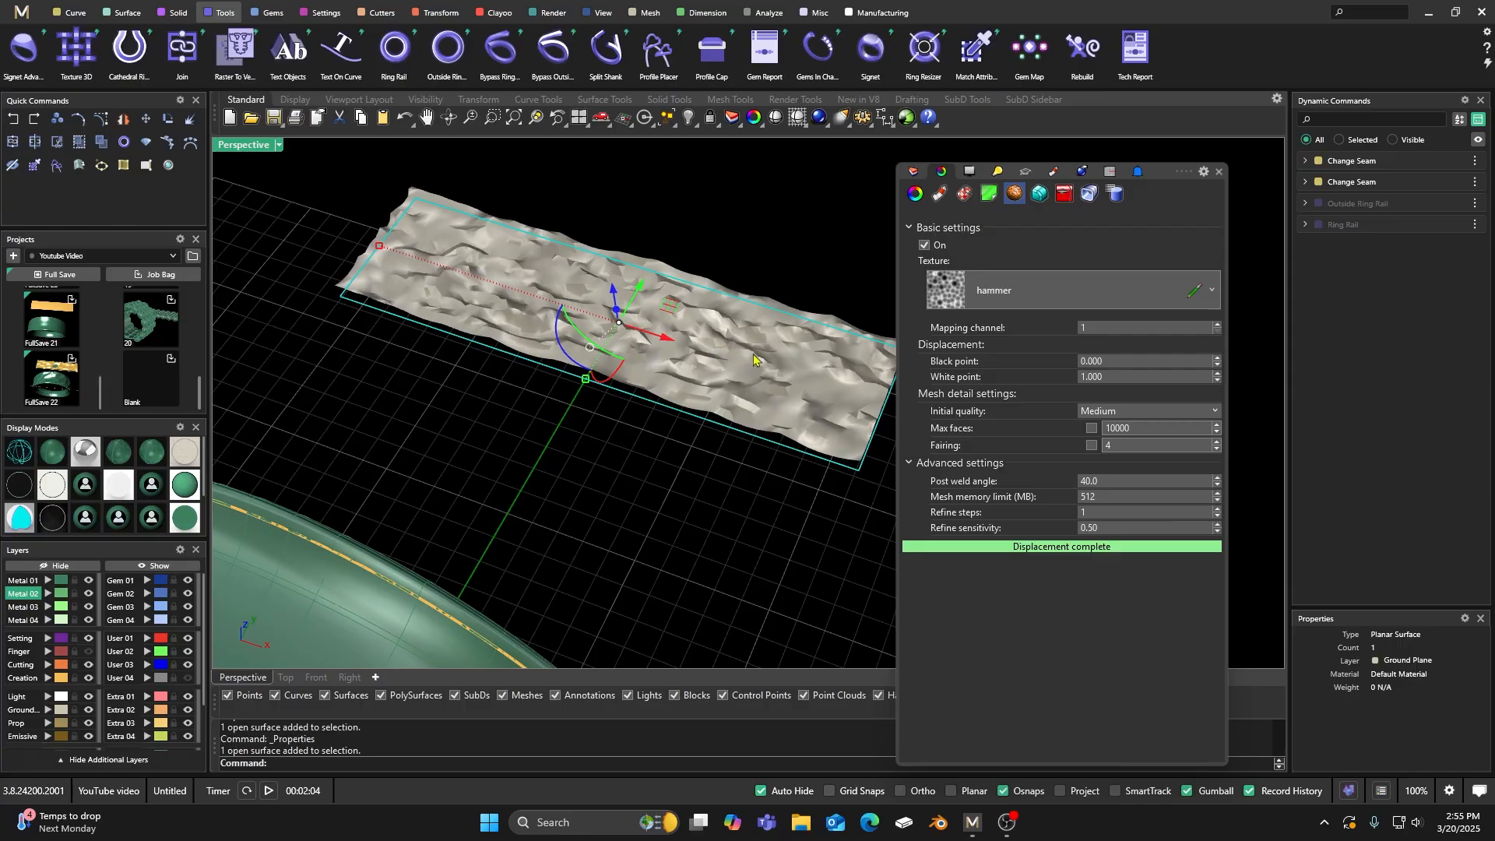
Step: Enable fairing at 4 and set the displacement mesh's initial quality to Very high
left_click(1092, 446)
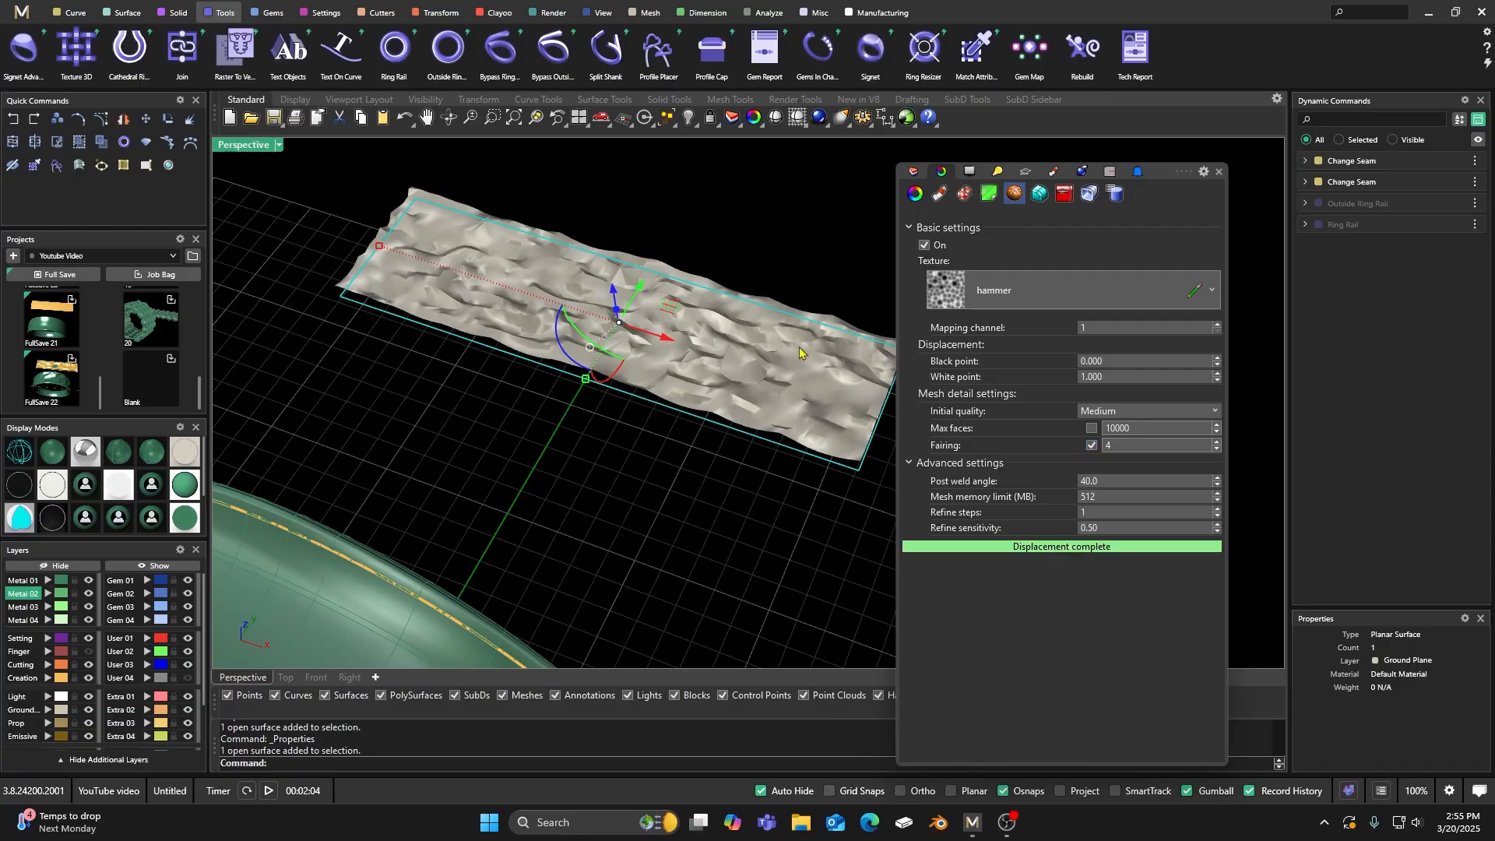
left_click(1217, 412)
left_click(1119, 472)
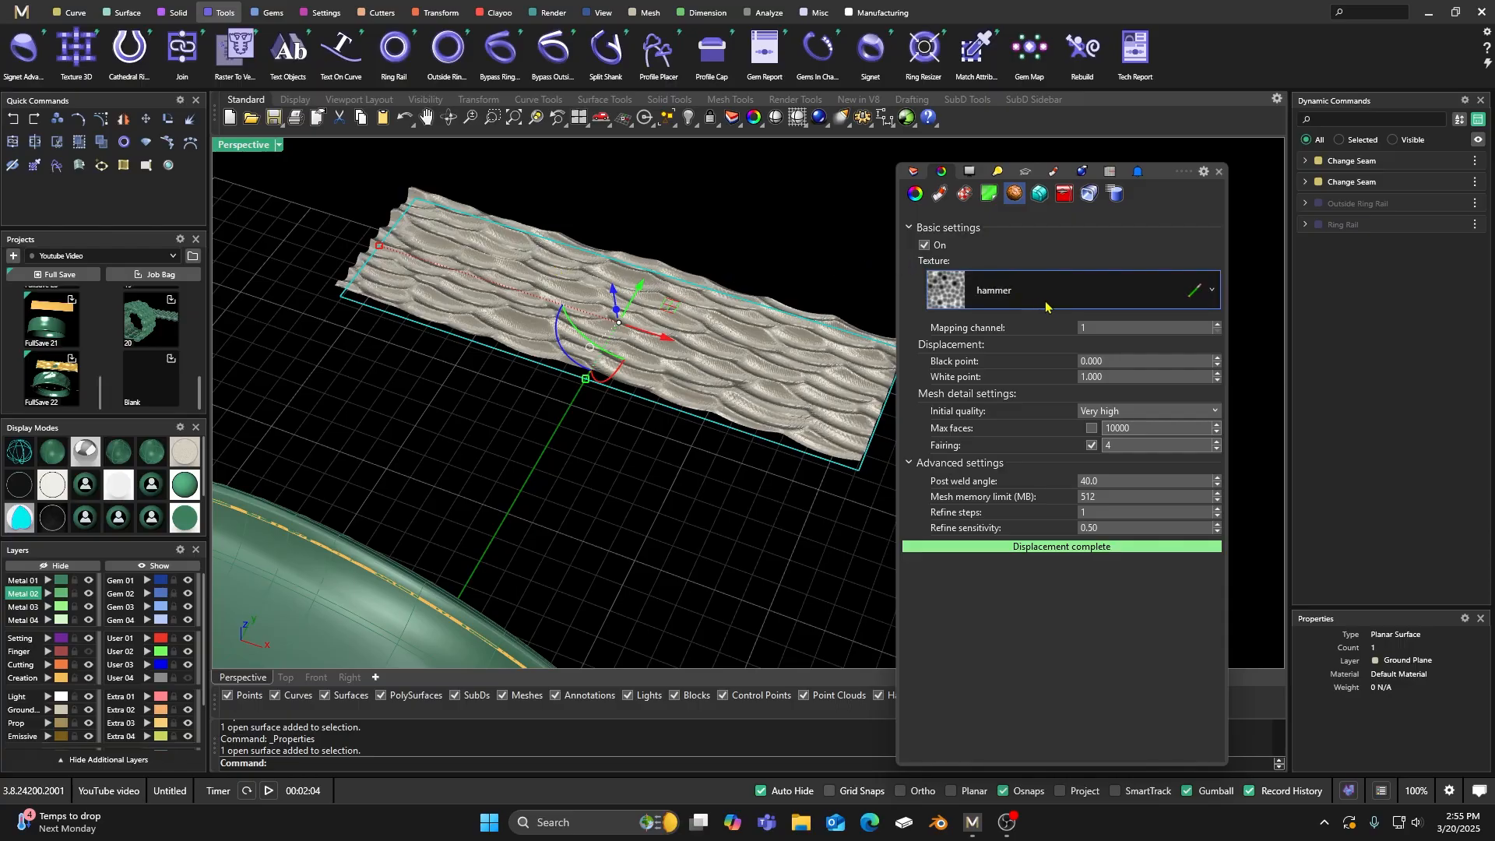
Step: Unlink the hammer texture's mapping repeat values and set U to 0.845 and V to 0.380
left_click(1194, 295)
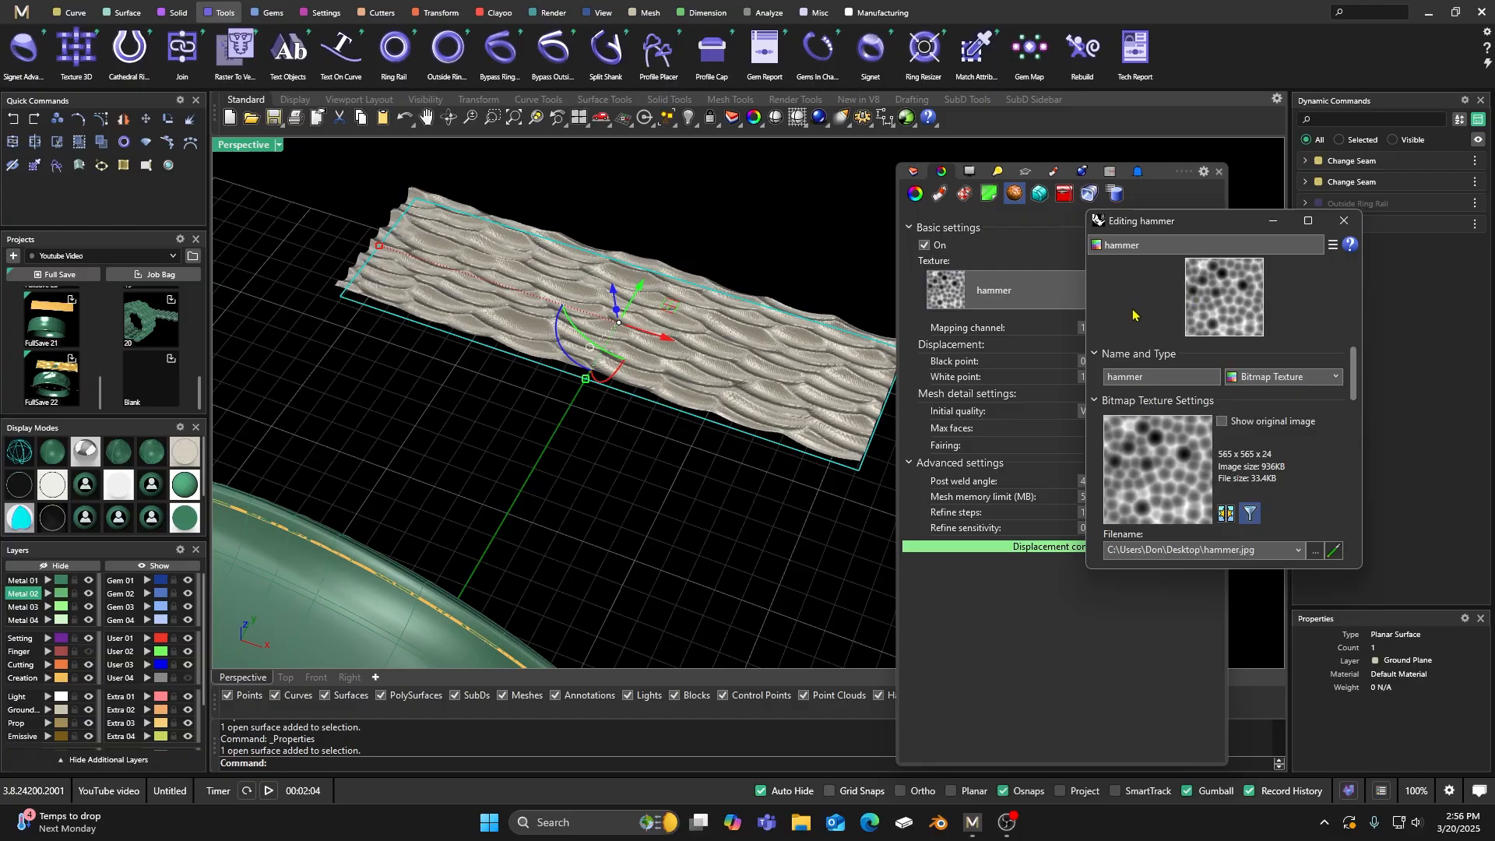
scroll(1140, 350, "down", 4)
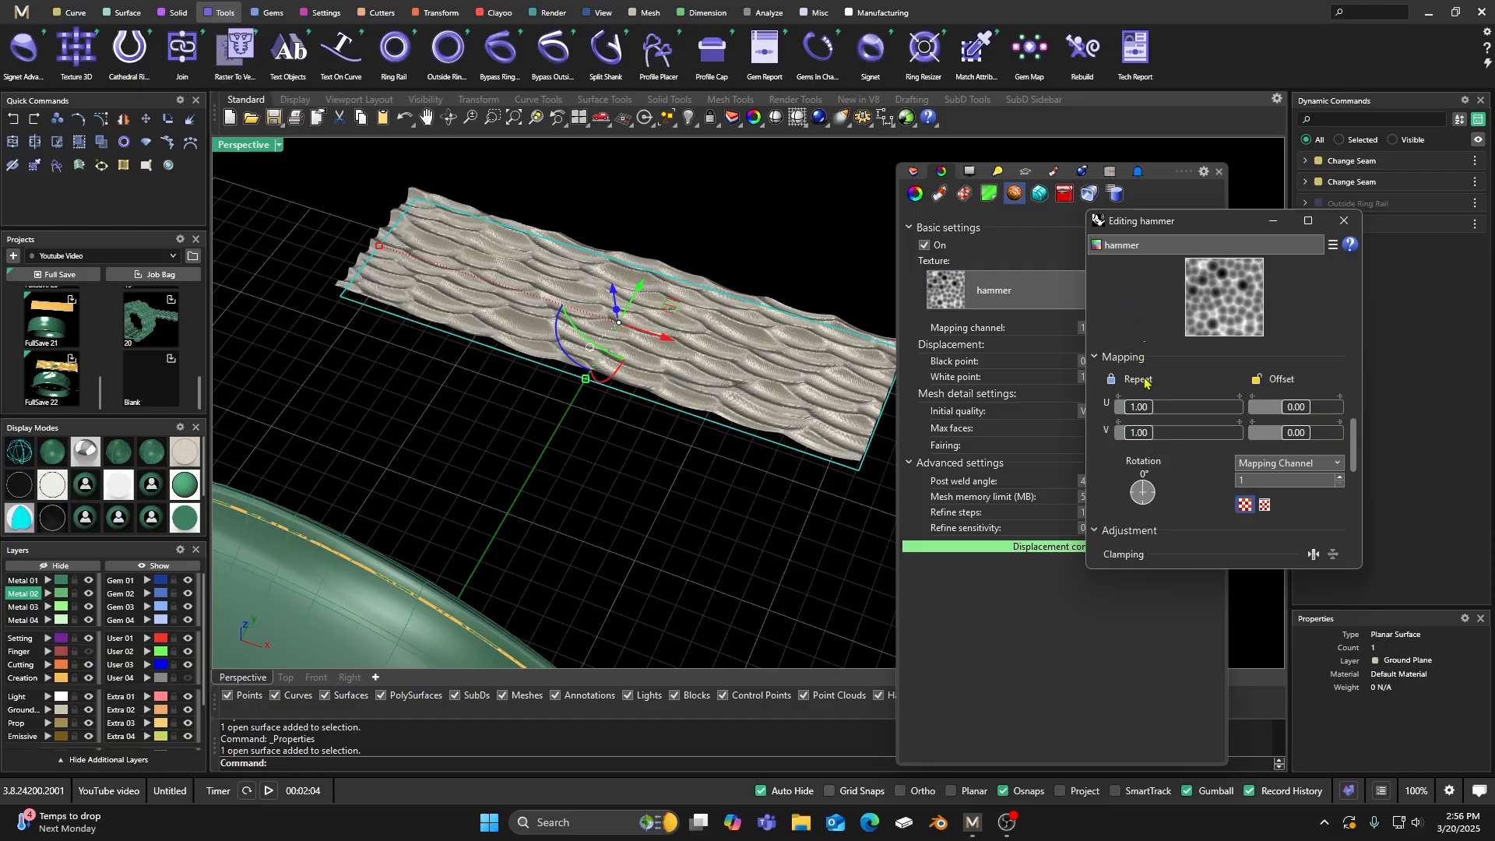
mouse_move(1135, 408)
left_mouse_down()
mouse_move(1151, 409)
mouse_move(1133, 413)
left_mouse_up()
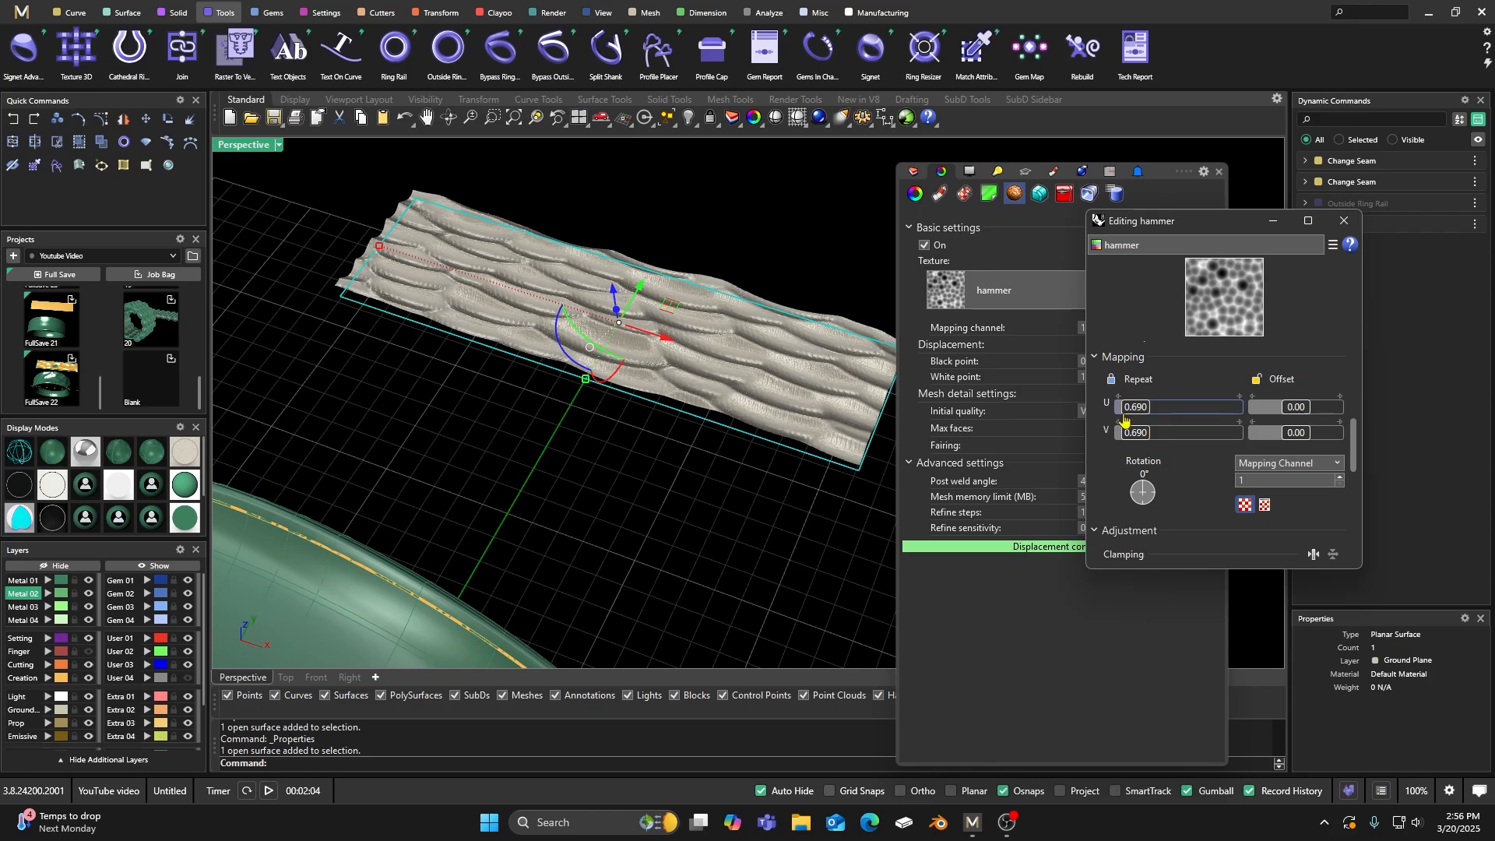
left_click(1112, 380)
type("0.923")
key("Return")
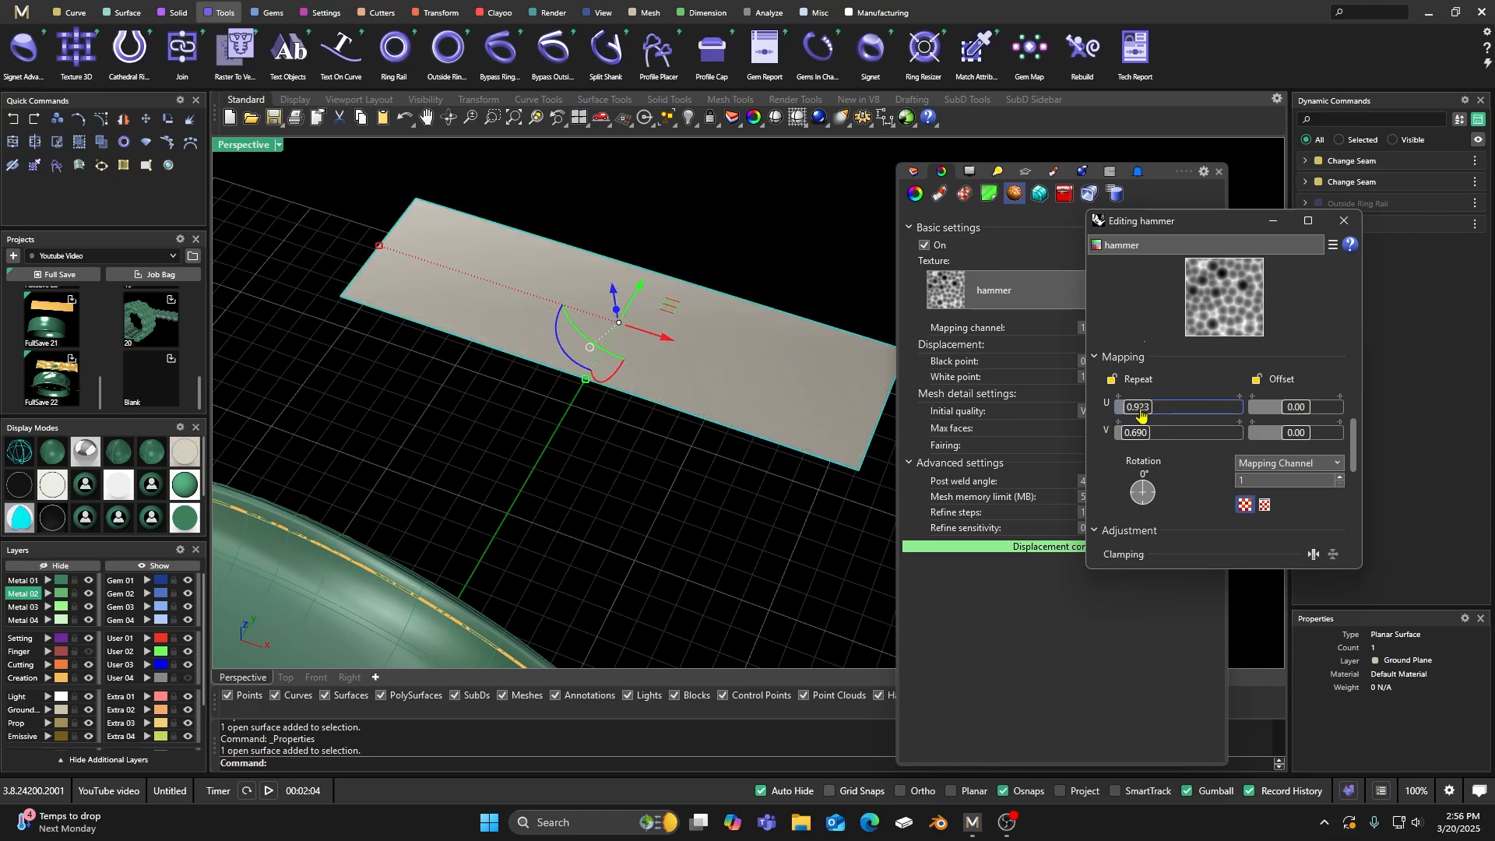
left_click_drag(1140, 412, 1137, 433)
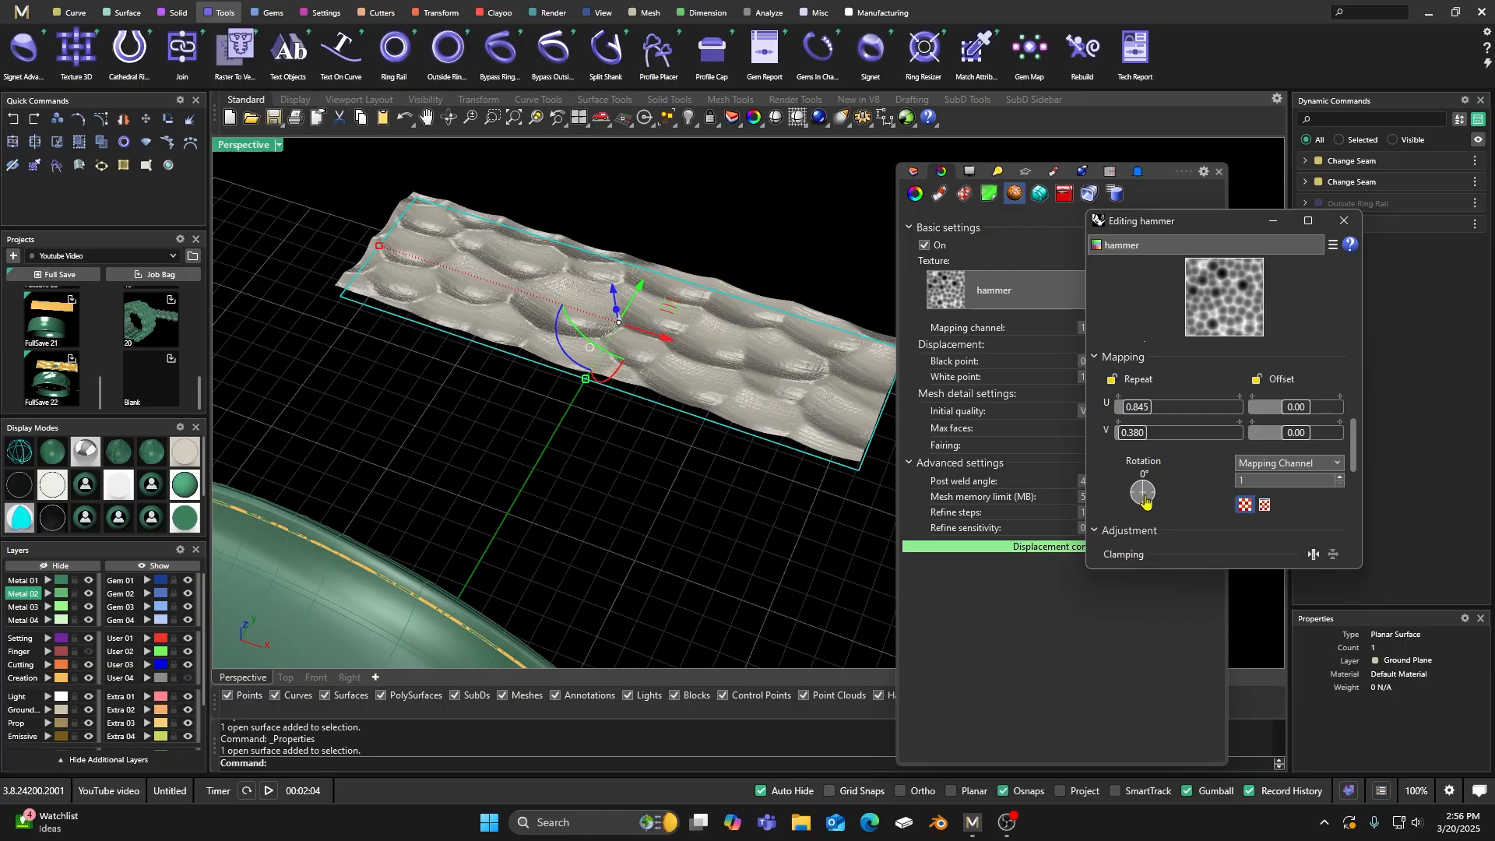
Step: Close the hammer texture editor and set the displacement white point of the flat base to 0.500
mouse_move(1143, 489)
left_mouse_down()
mouse_move(1126, 505)
mouse_move(1145, 491)
mouse_move(1151, 507)
mouse_move(1144, 489)
left_mouse_up()
left_click(1344, 222)
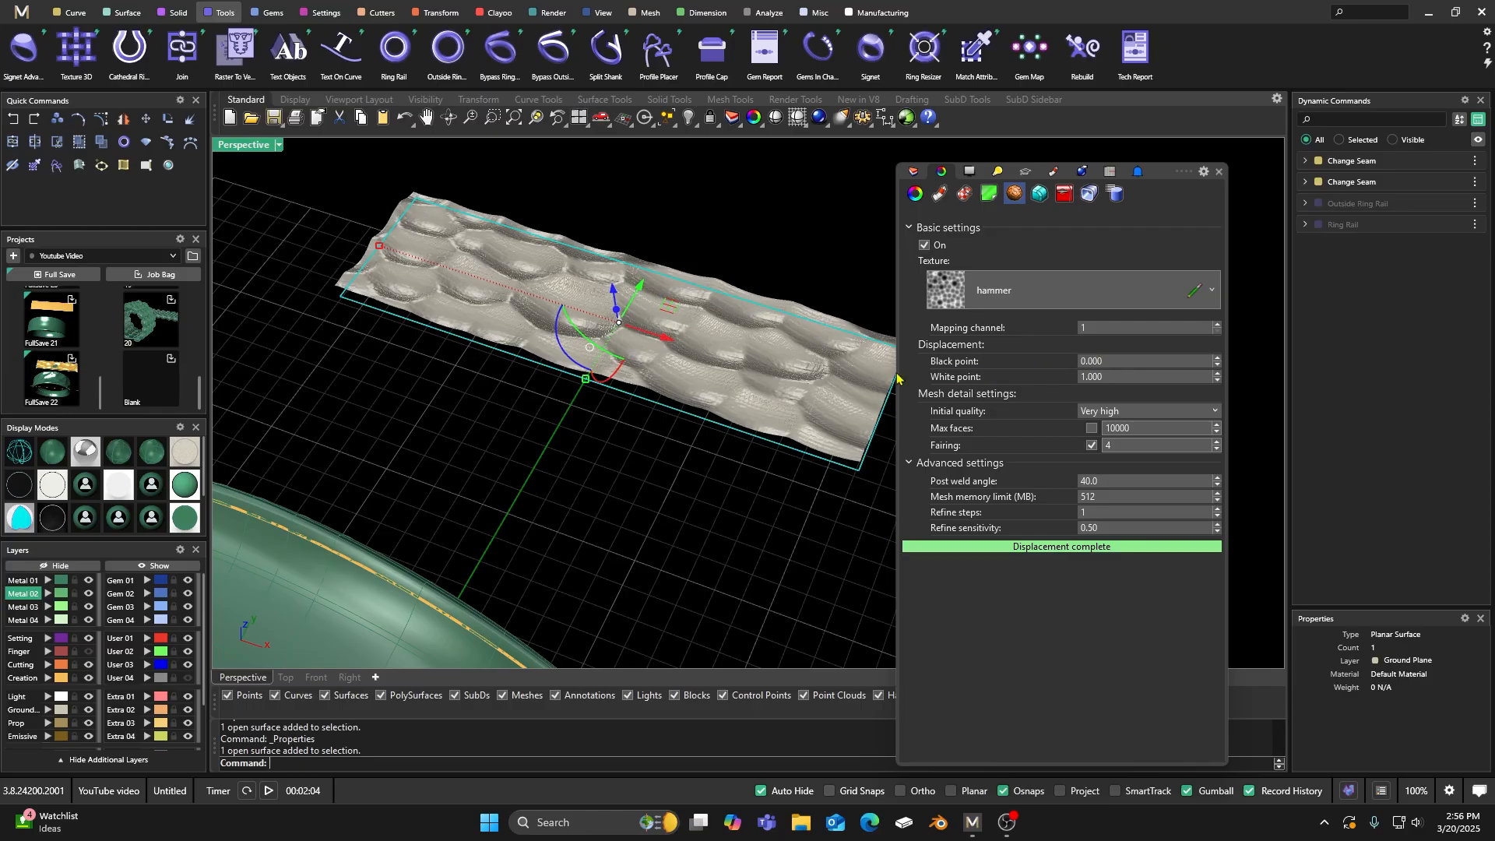
left_click(1218, 380)
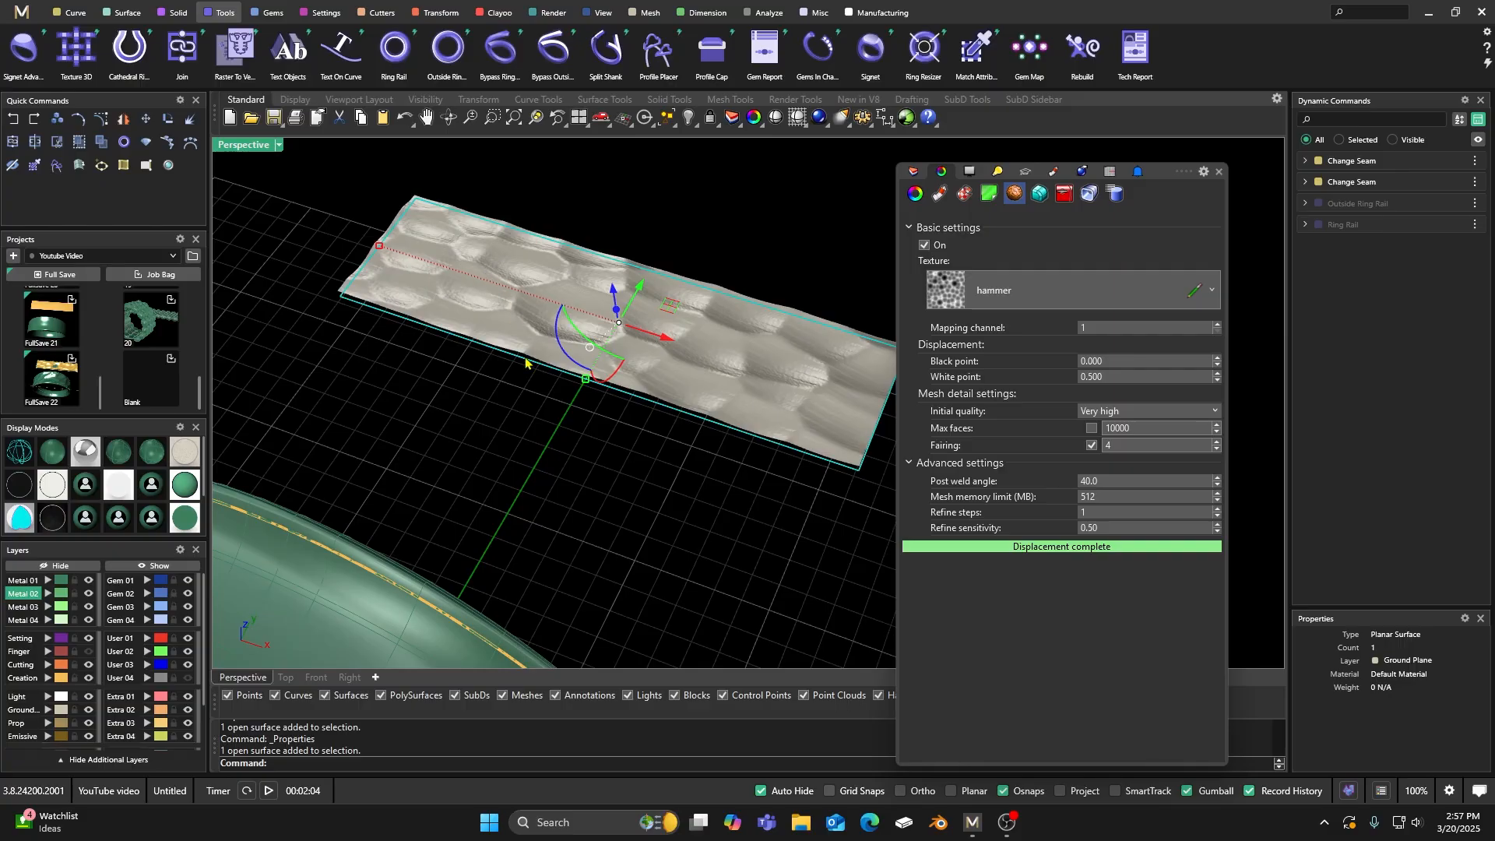
scroll(528, 363, "down", 2)
right_click_drag(549, 393, 549, 346)
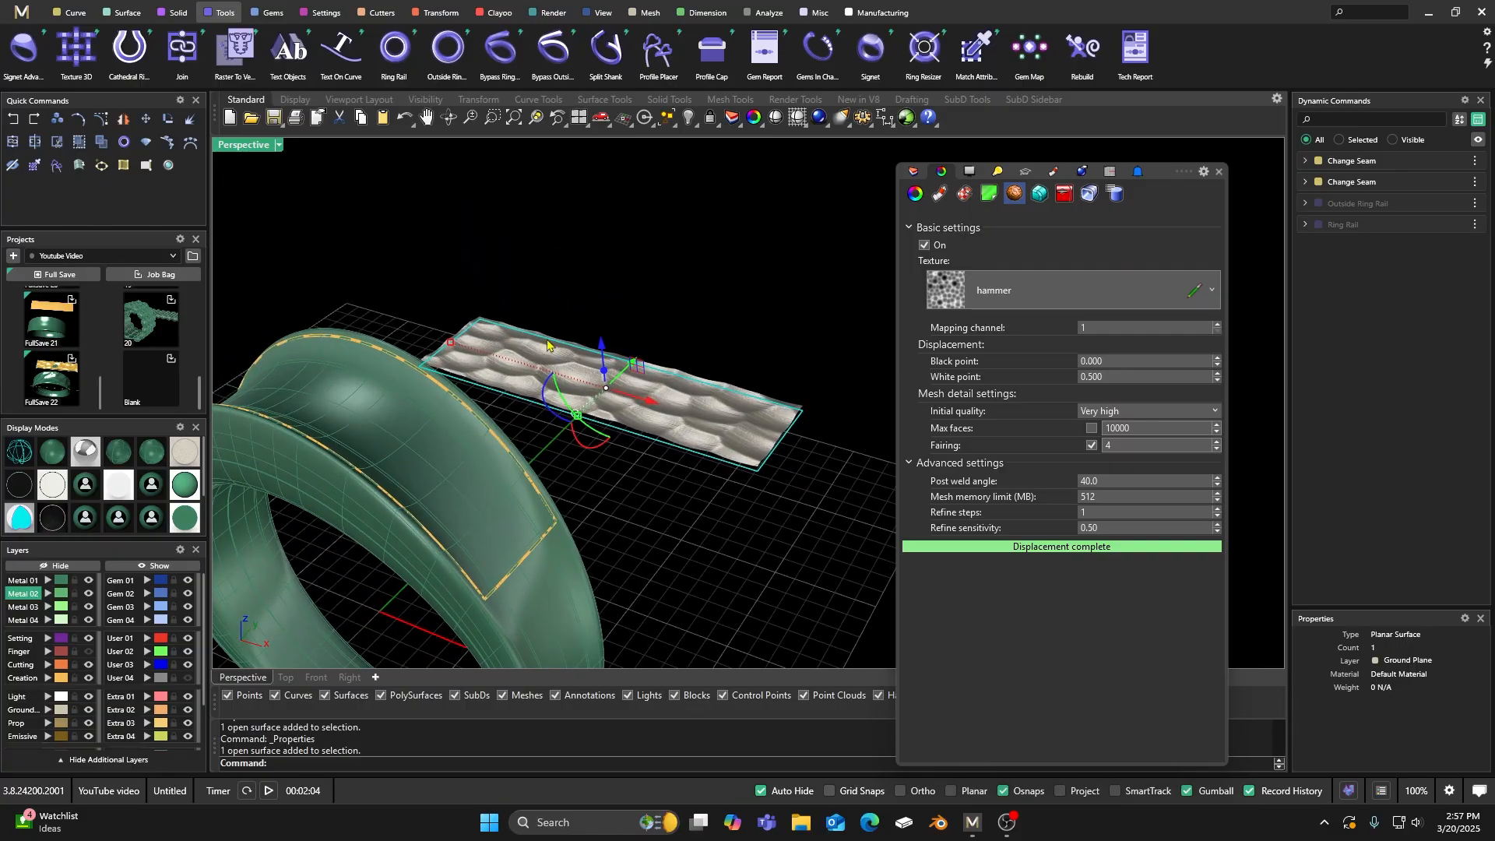
right_click_drag(644, 352, 708, 372)
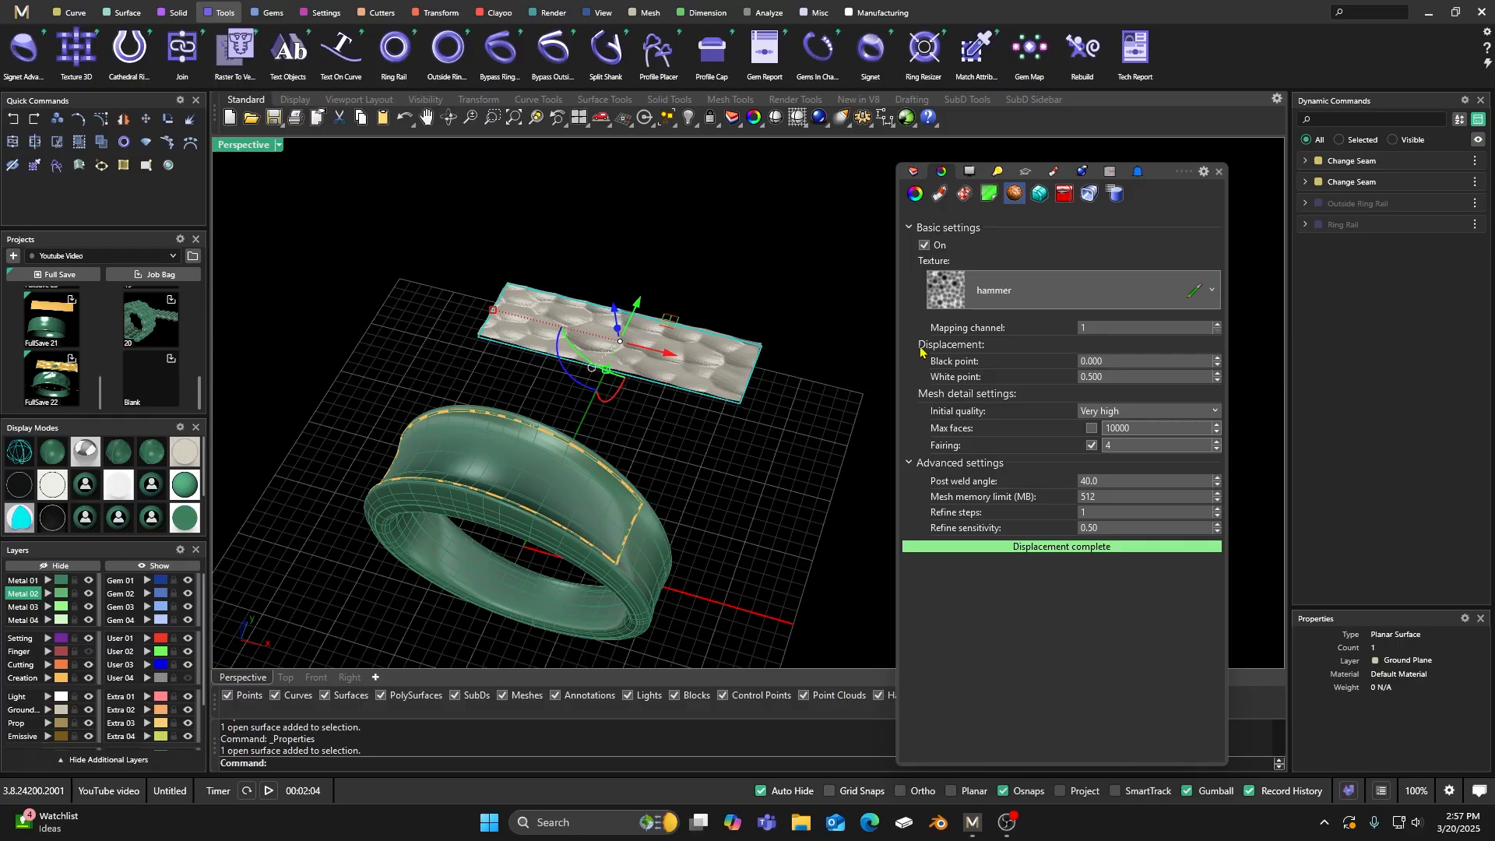
left_click(1220, 172)
Step: Extract the render mesh from the displaced flat base with ExtractRenderMesh and move that mesh to the Metal 01 layer
scroll(985, 335, "down", 4)
right_click_drag(984, 335, 1004, 369)
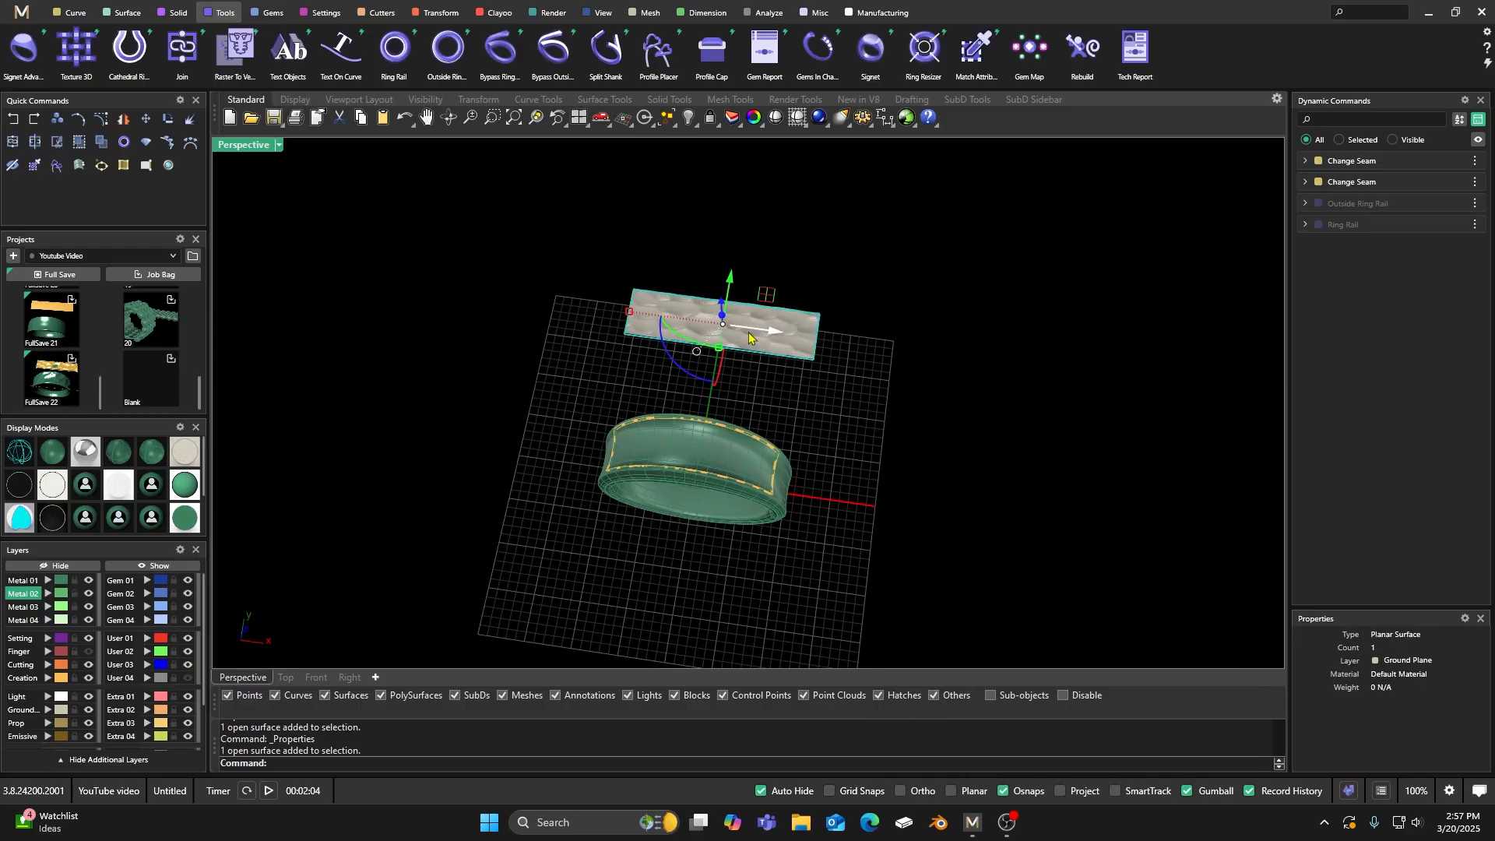
scroll(742, 330, "up", 6)
left_click(661, 310)
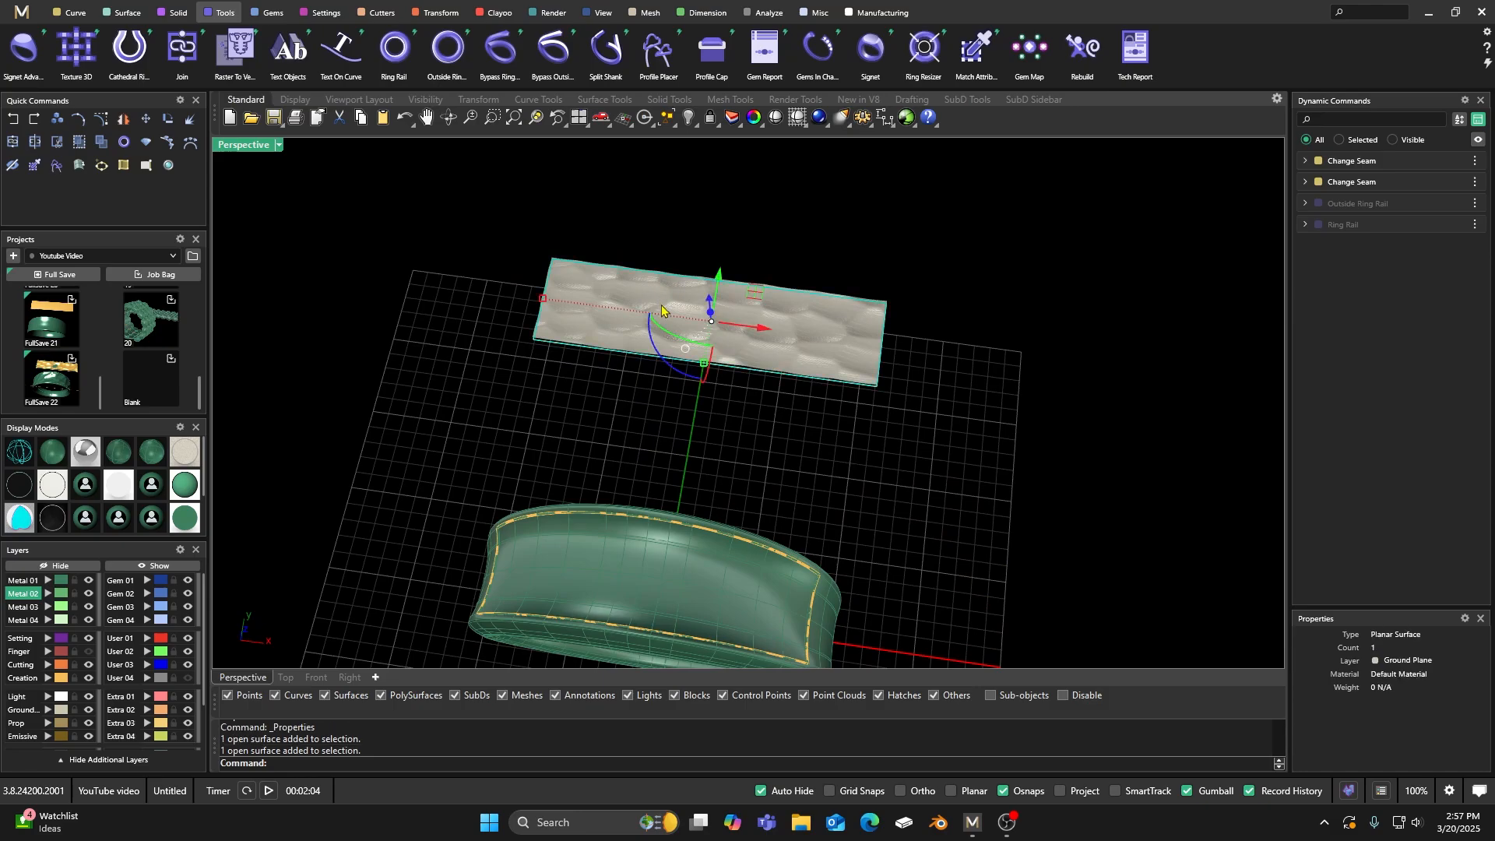
left_click(818, 323)
right_click_drag(983, 502, 787, 374)
left_click(898, 377)
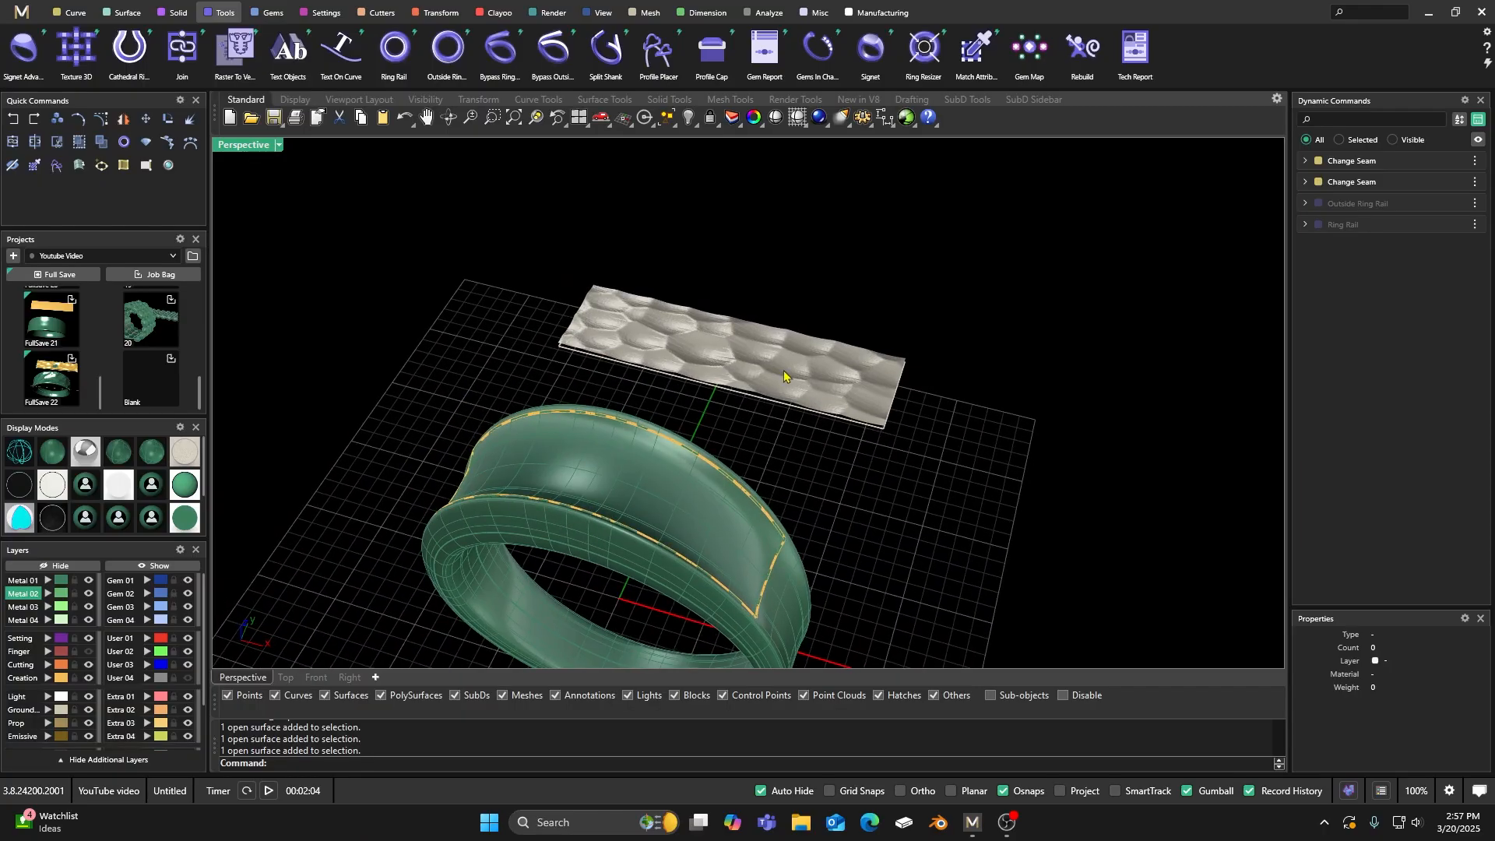
left_click(717, 357)
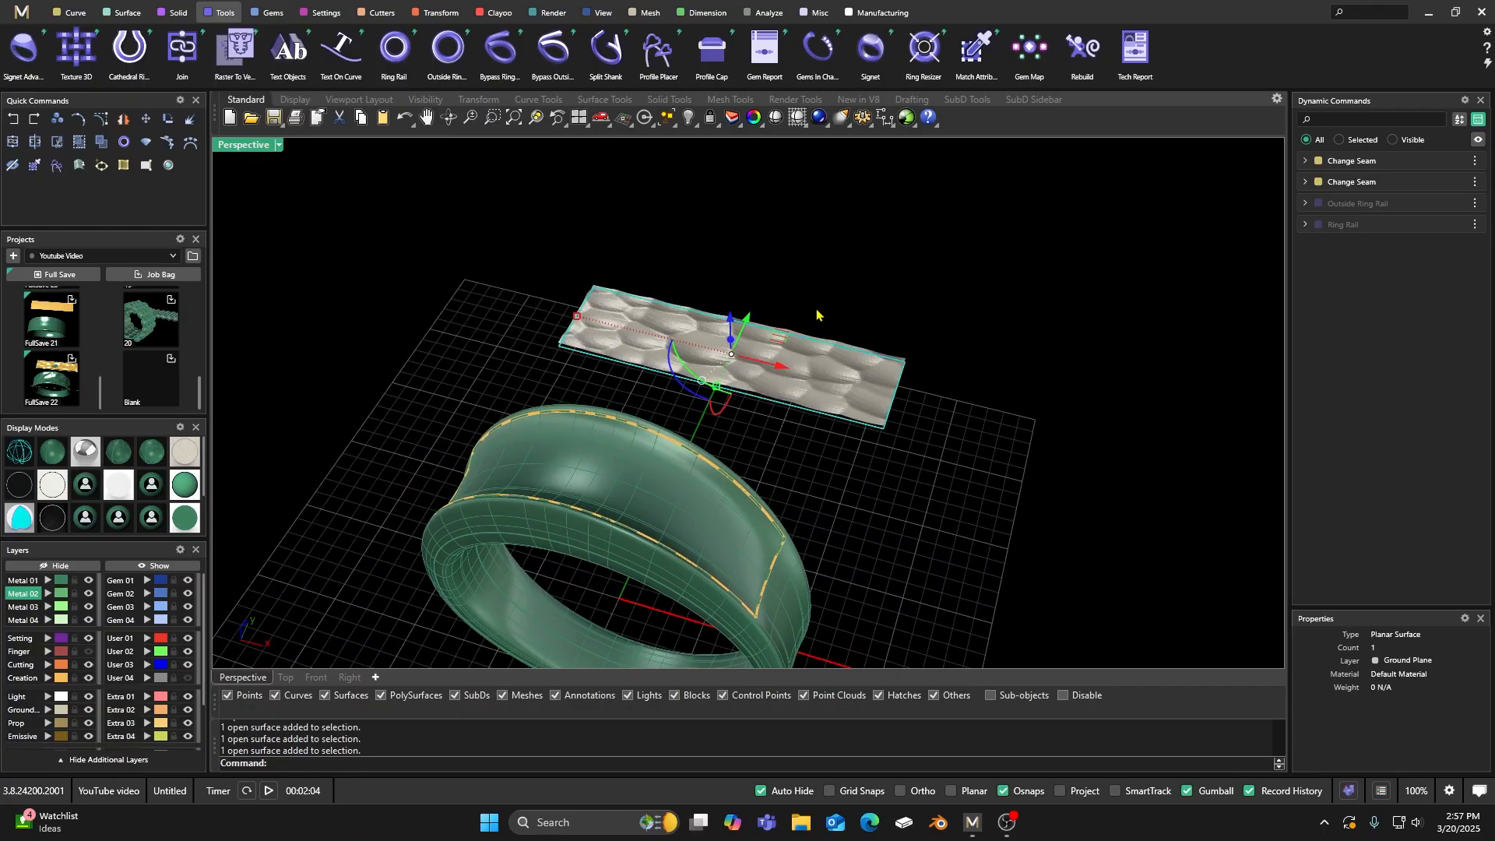
type("Ext")
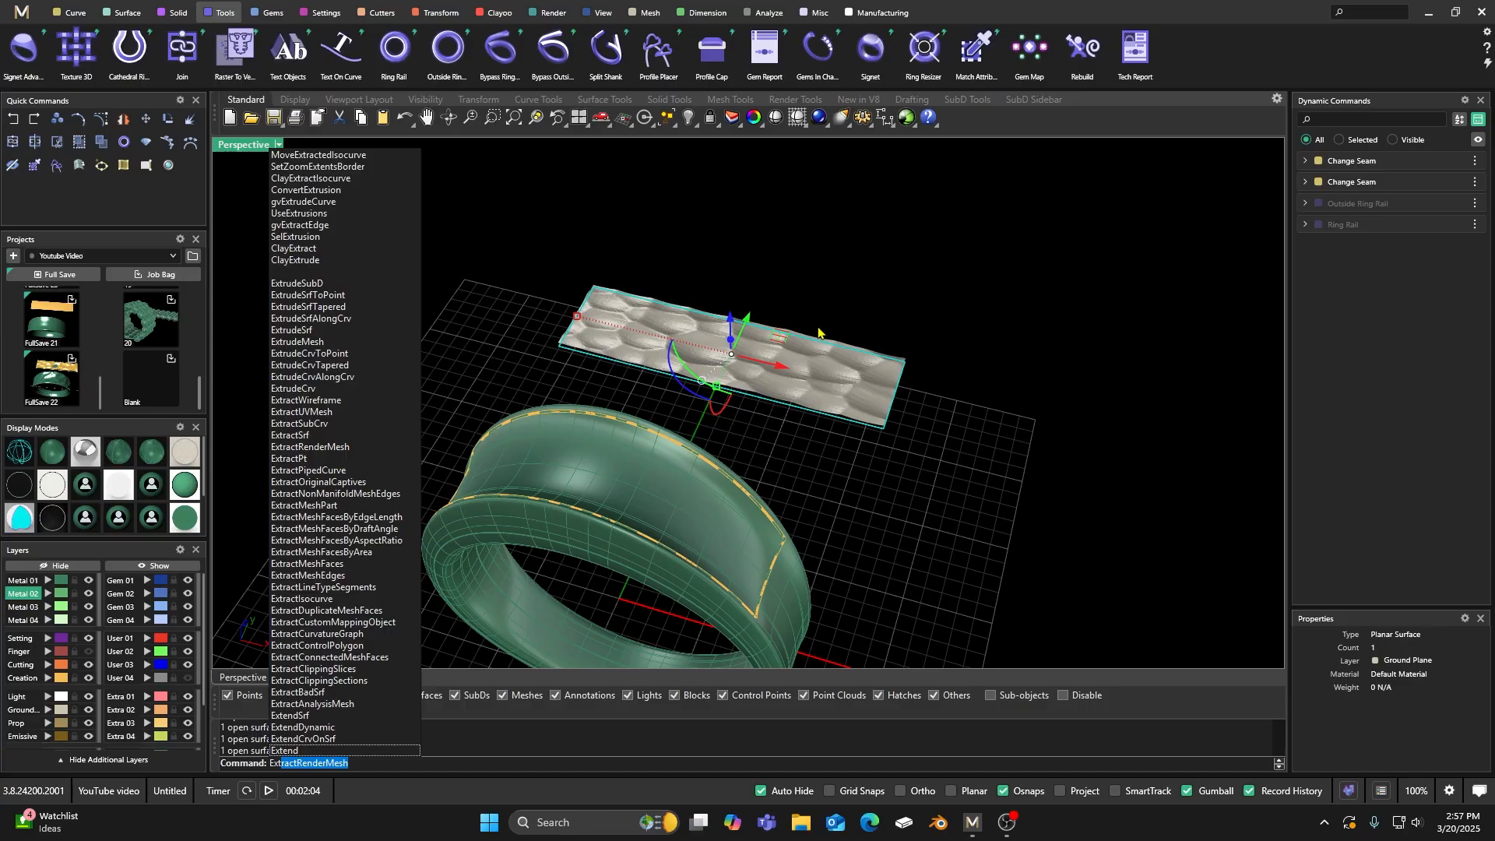
key("Return")
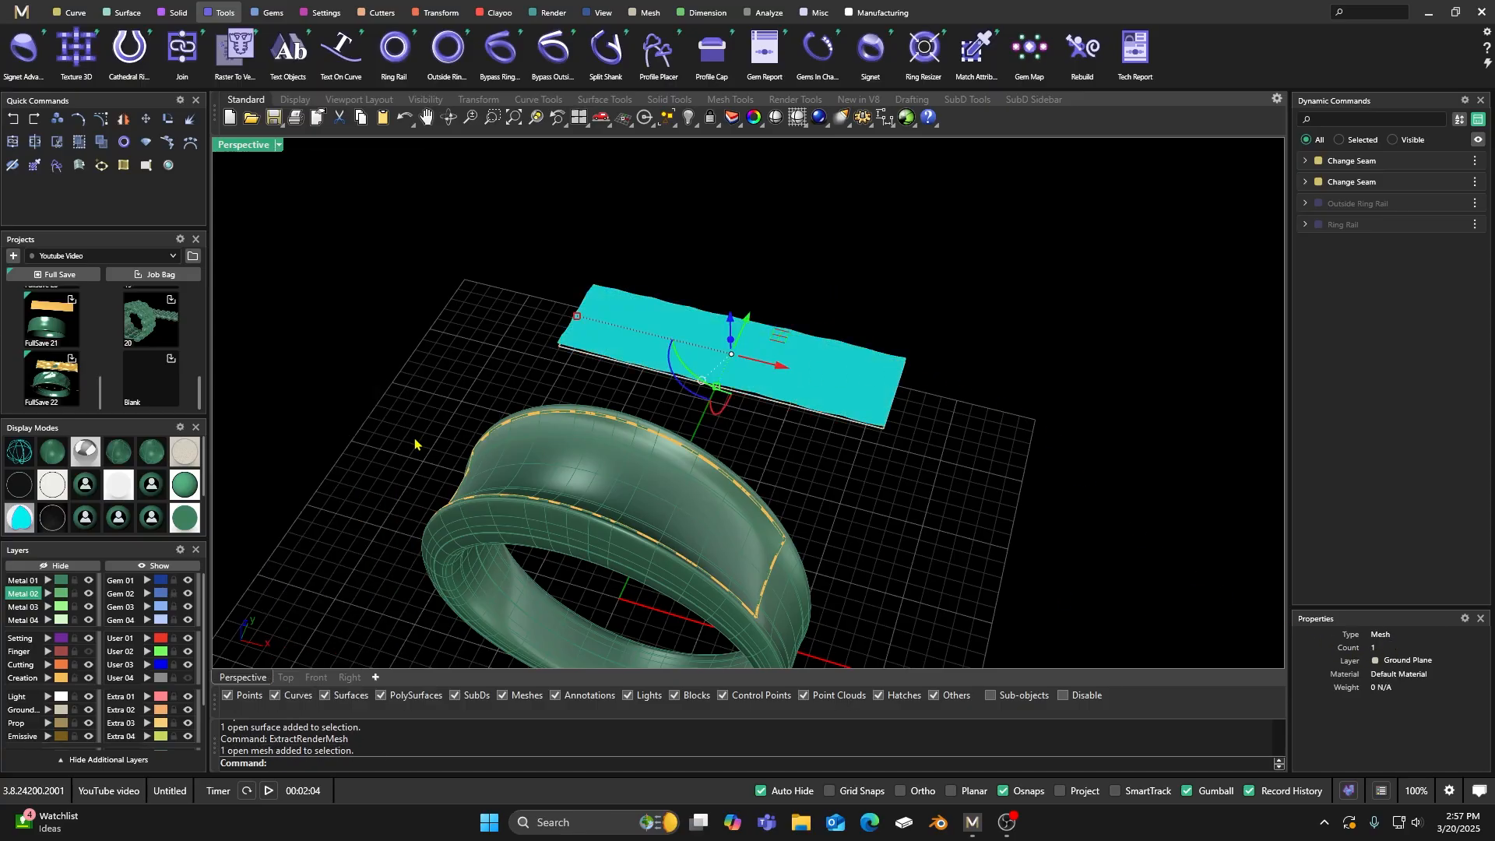
left_click(47, 581)
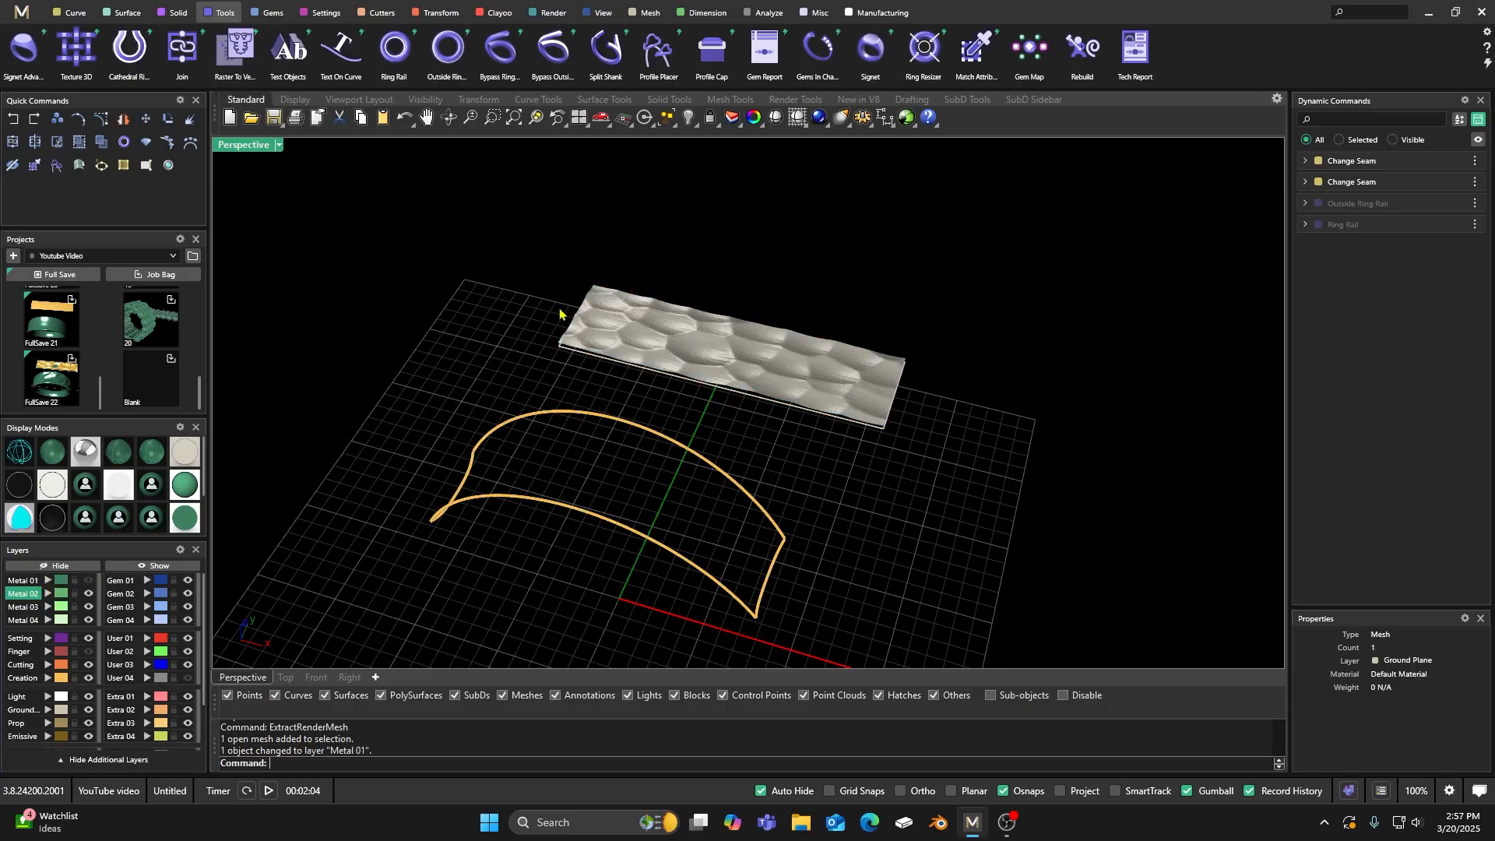
Step: Select the original flat base surface and turn off its displacement
left_click(725, 371)
left_click(794, 285)
left_click(787, 362)
key("Escape")
left_click(784, 362)
left_click(805, 296)
left_click(787, 359)
left_click(791, 368)
left_click(800, 299)
right_click_drag(790, 326, 791, 391)
left_click(767, 373)
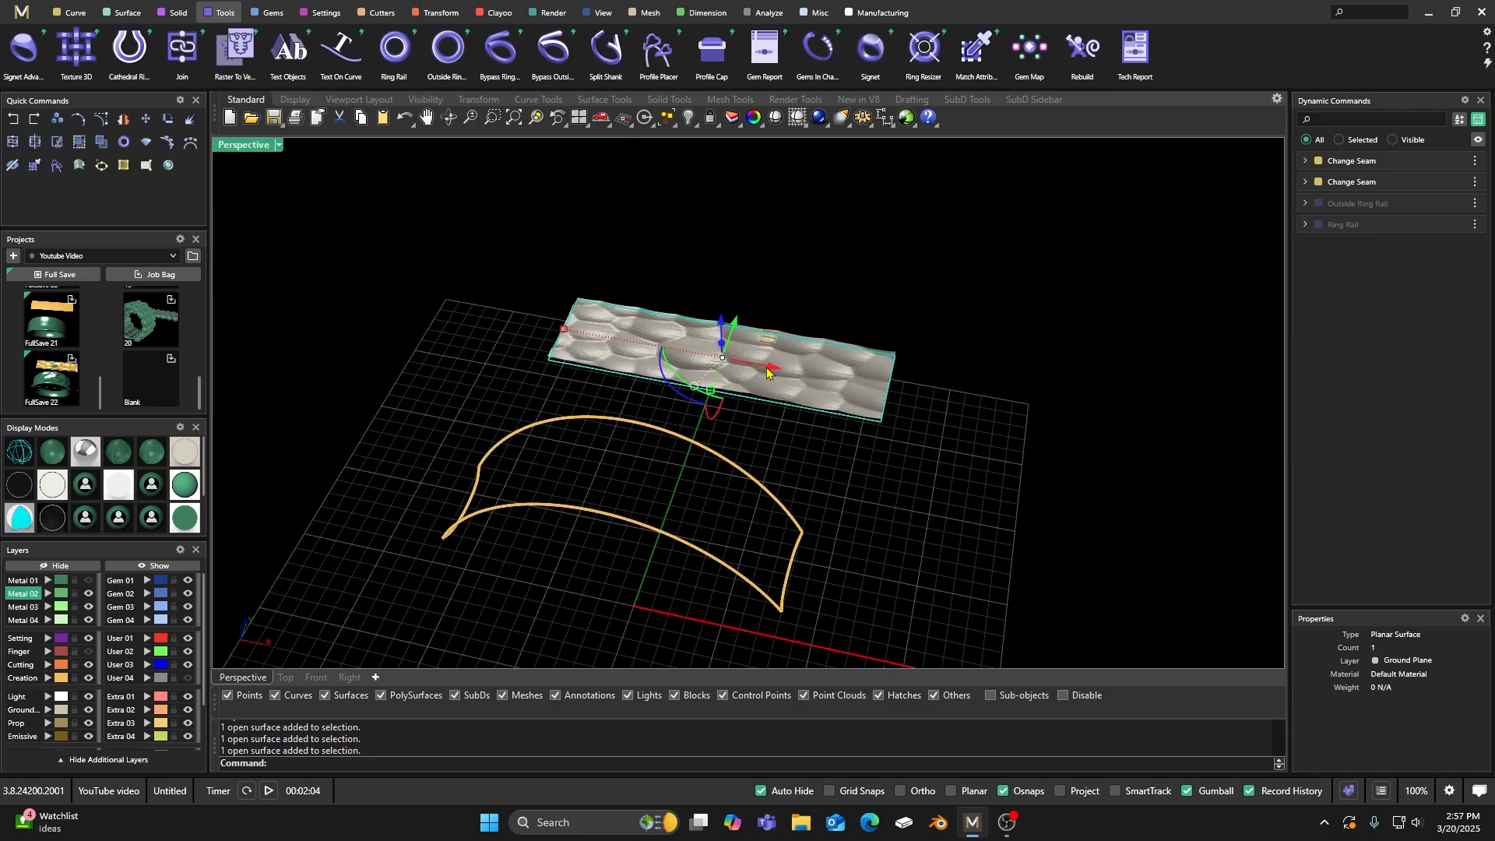
left_click(754, 120)
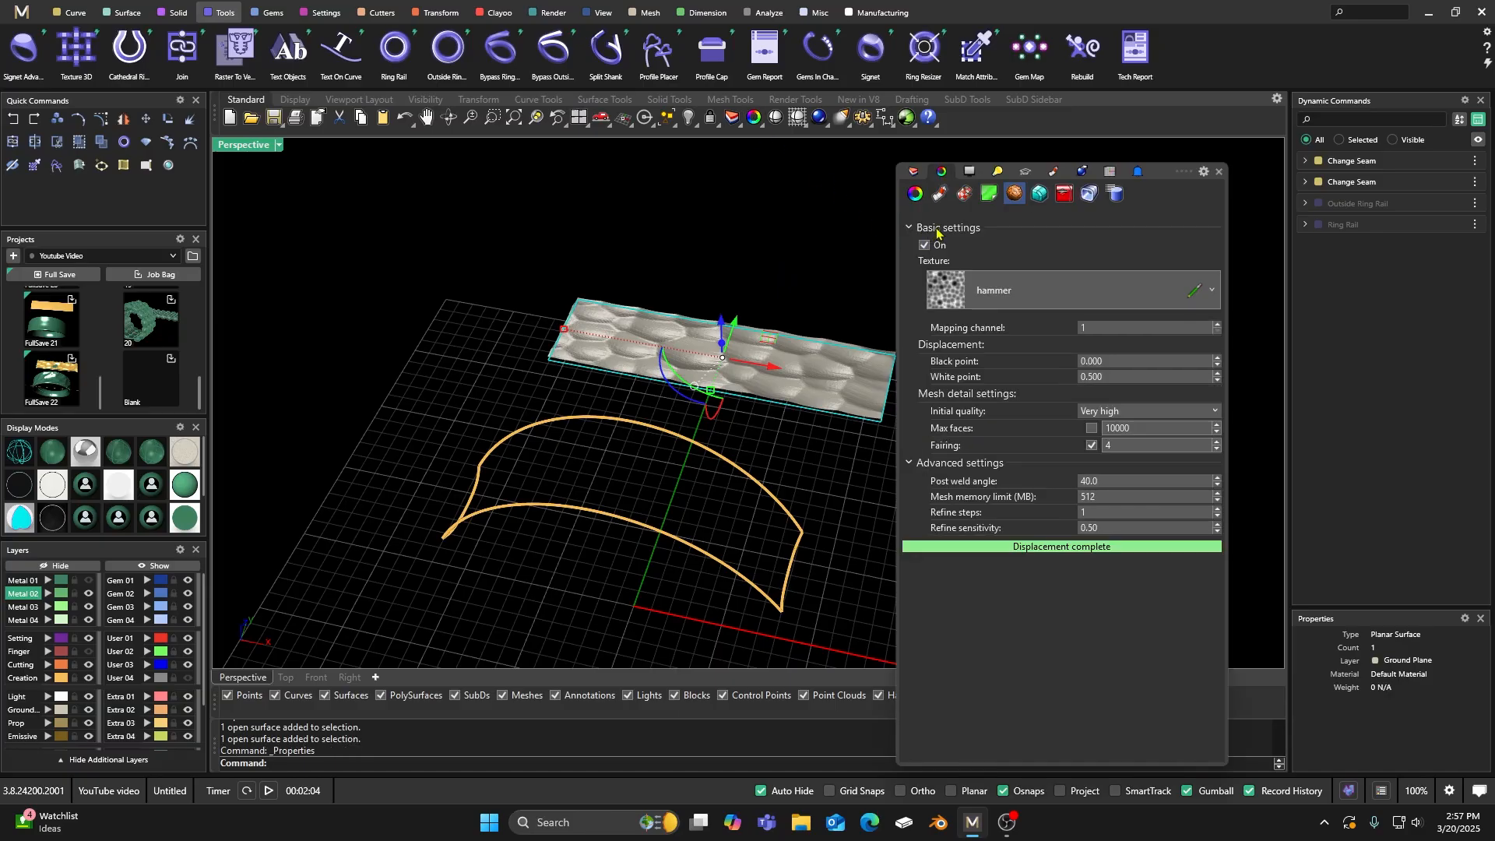
left_click(925, 246)
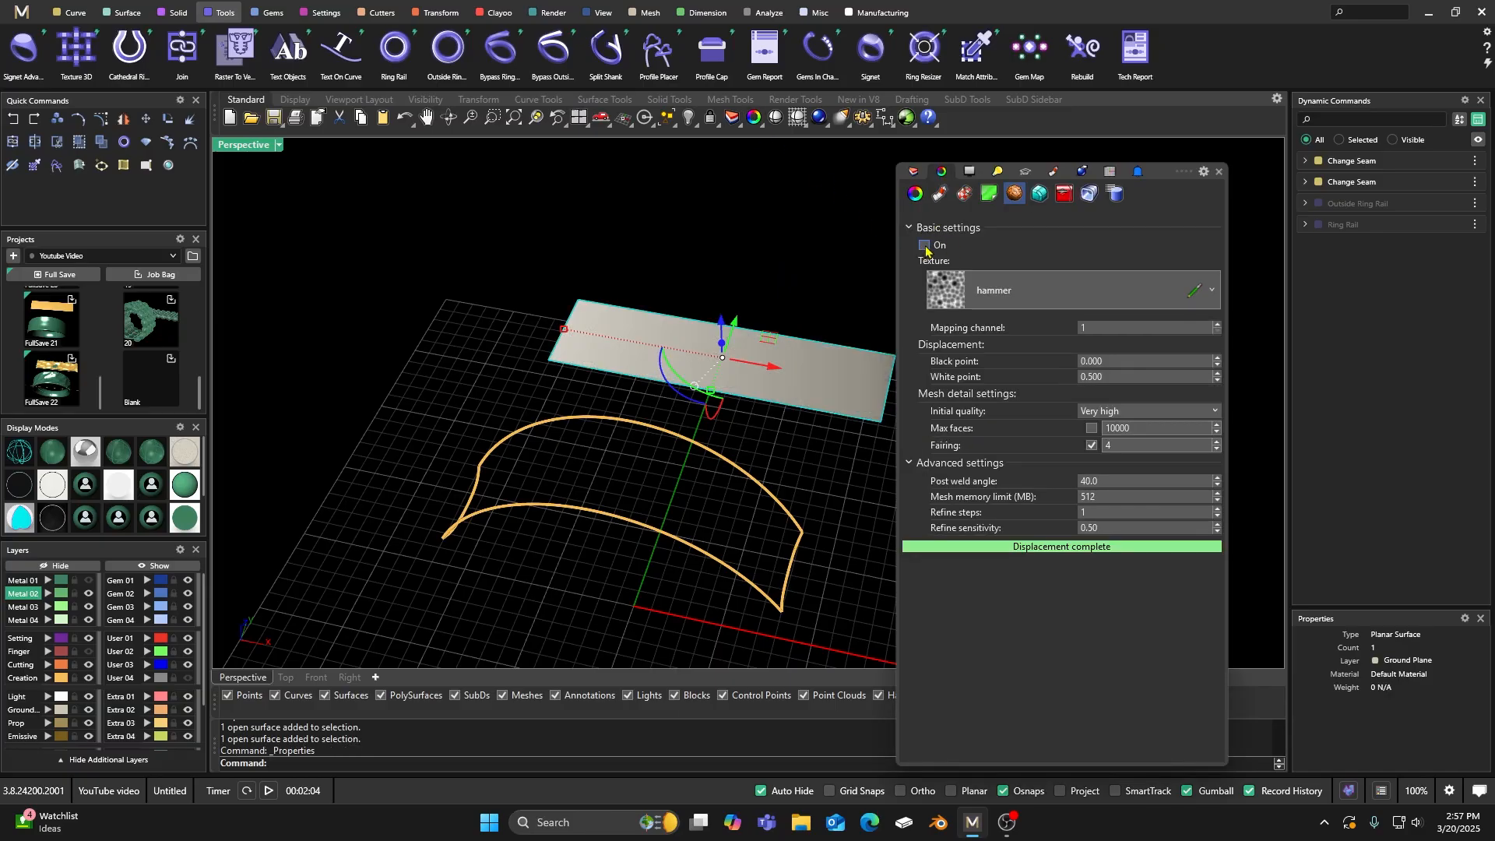
left_click(1220, 171)
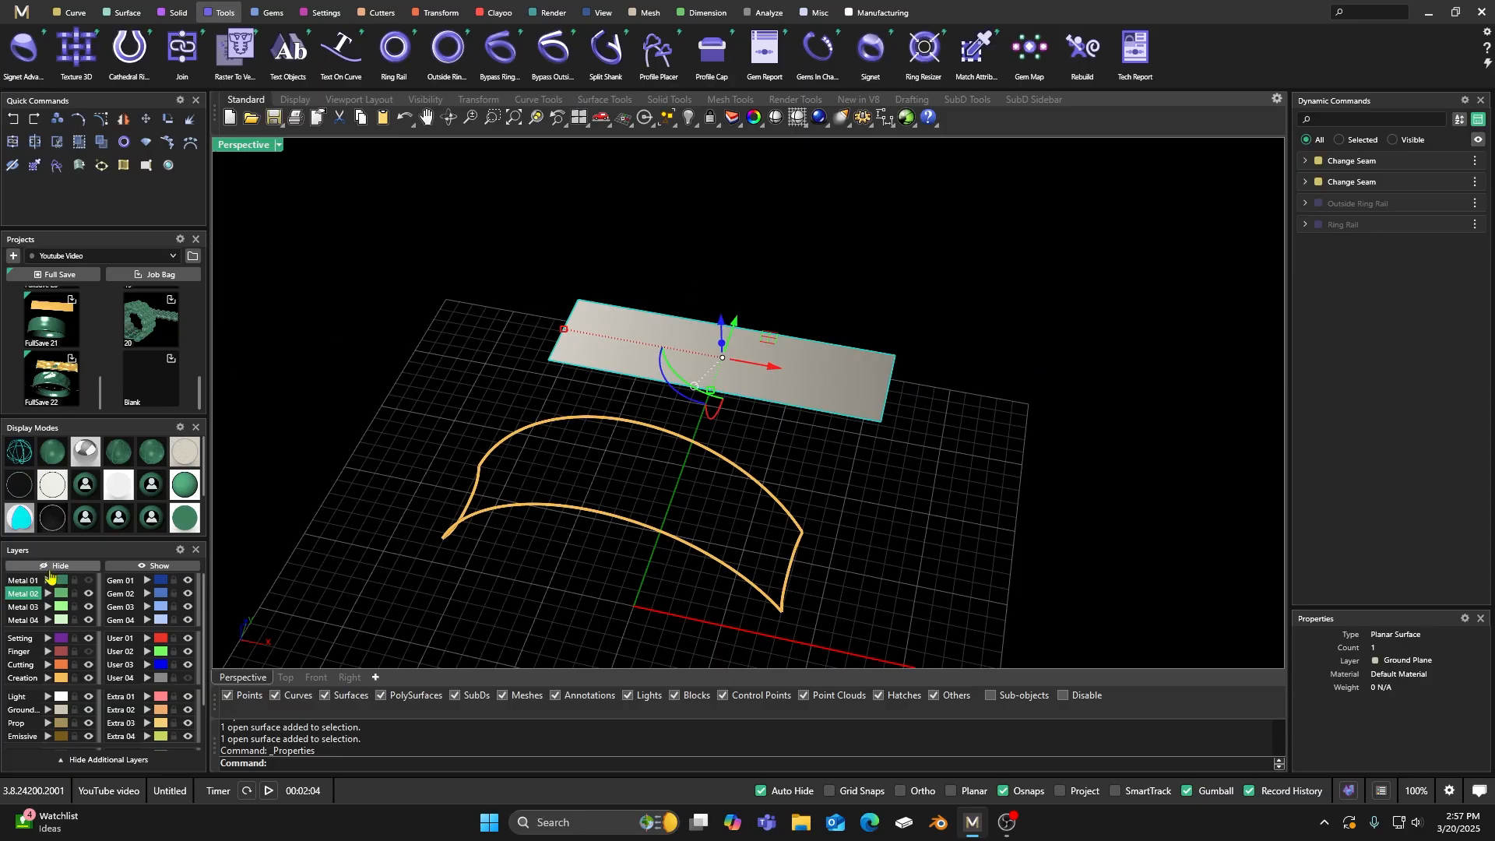
Step: Show the Metal 01 layer and switch the Perspective view to a glossy shaded display mode to inspect the extracted mesh
left_click(89, 581)
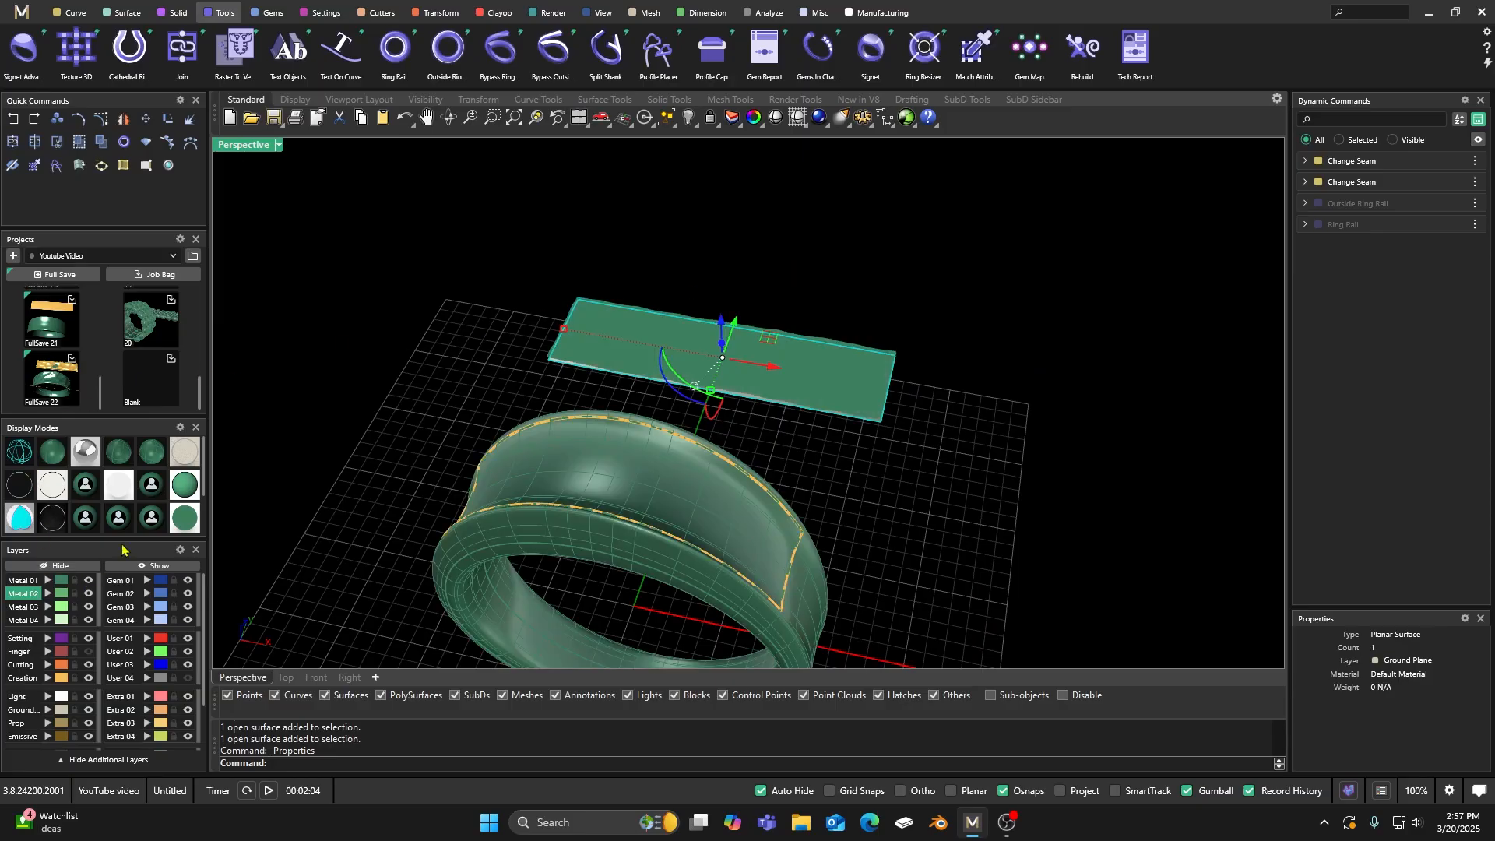
scroll(77, 502, "down", 2)
left_click(84, 486)
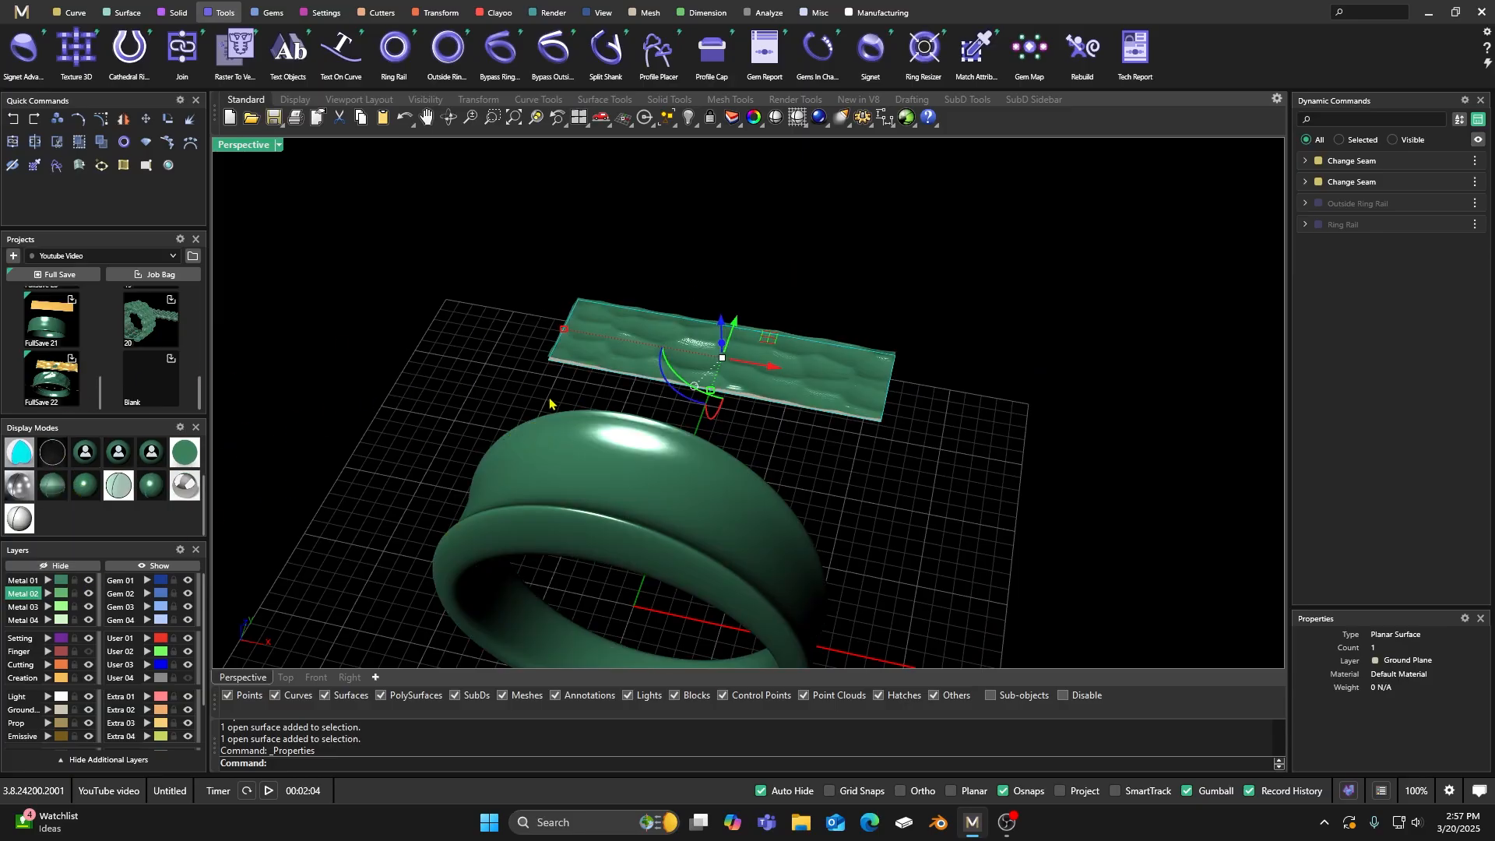
scroll(689, 343, "up", 6)
scroll(693, 341, "down", 6)
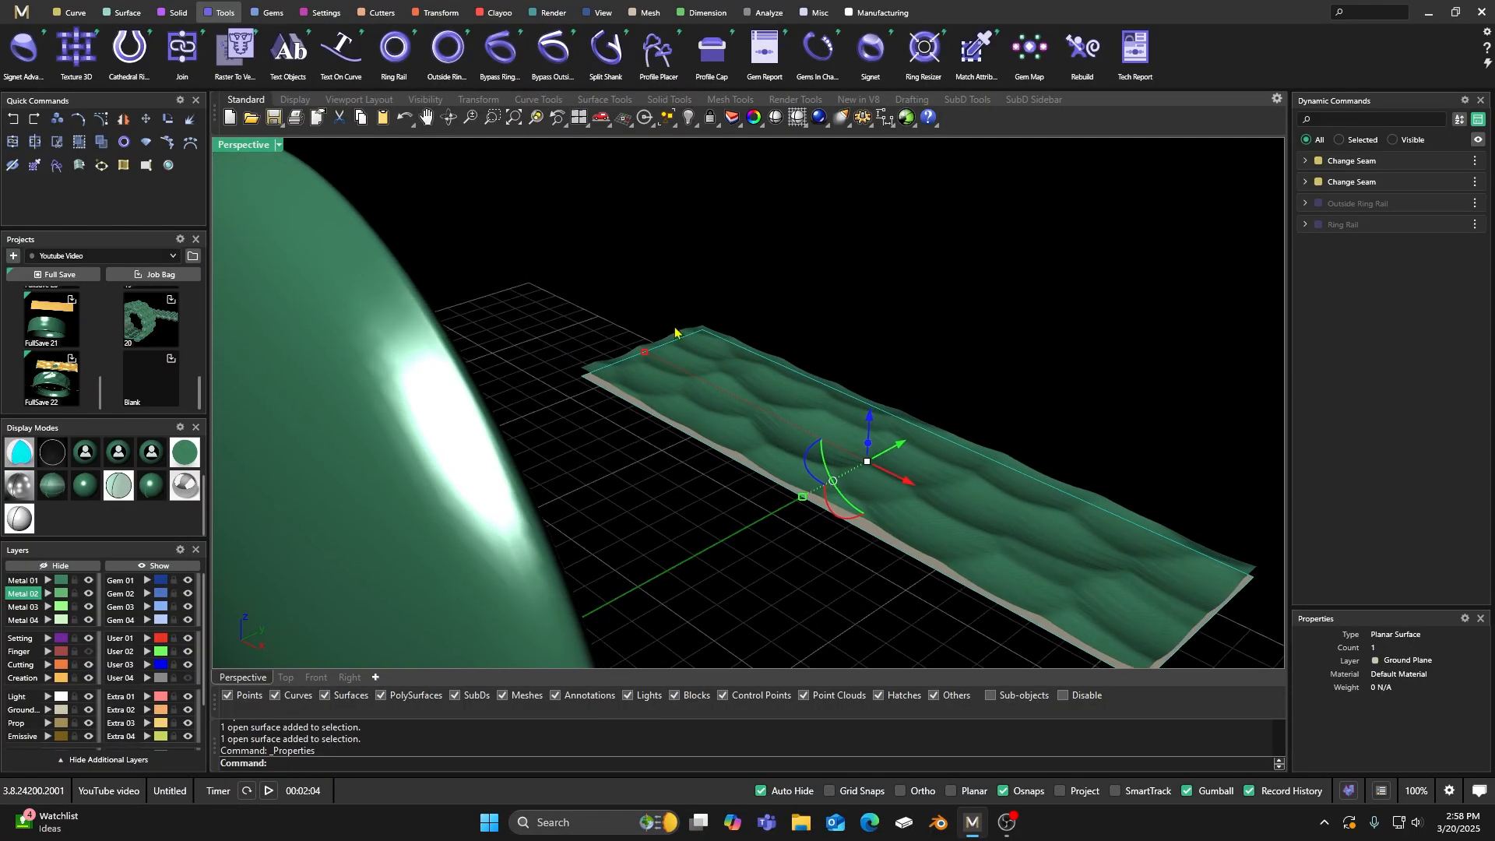
right_click_drag(781, 384, 730, 397)
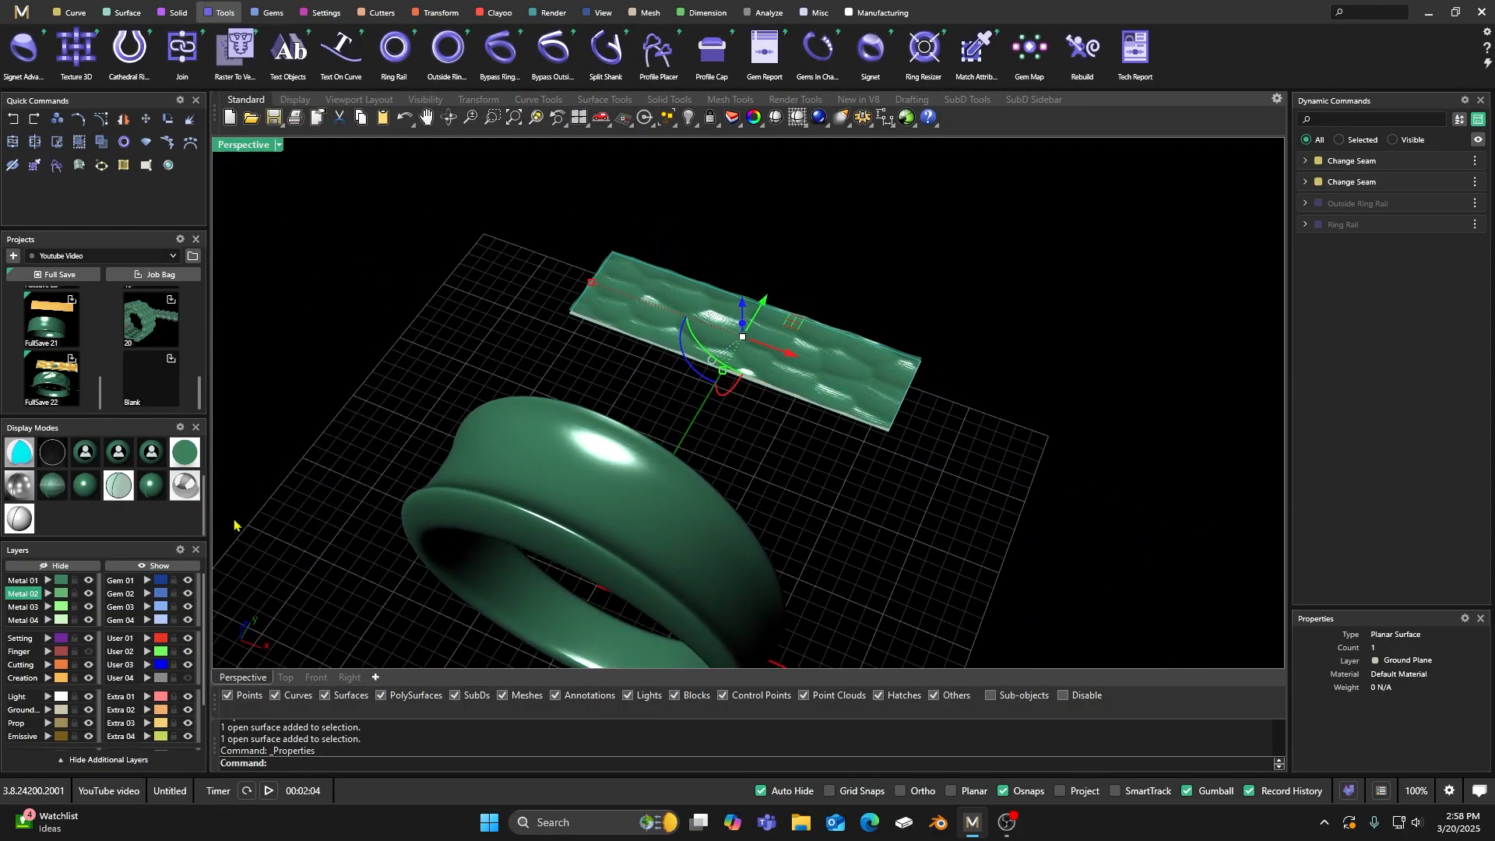
Step: Hide the Ground Plane layer and check the extracted hammered mesh from several angles
left_click(88, 711)
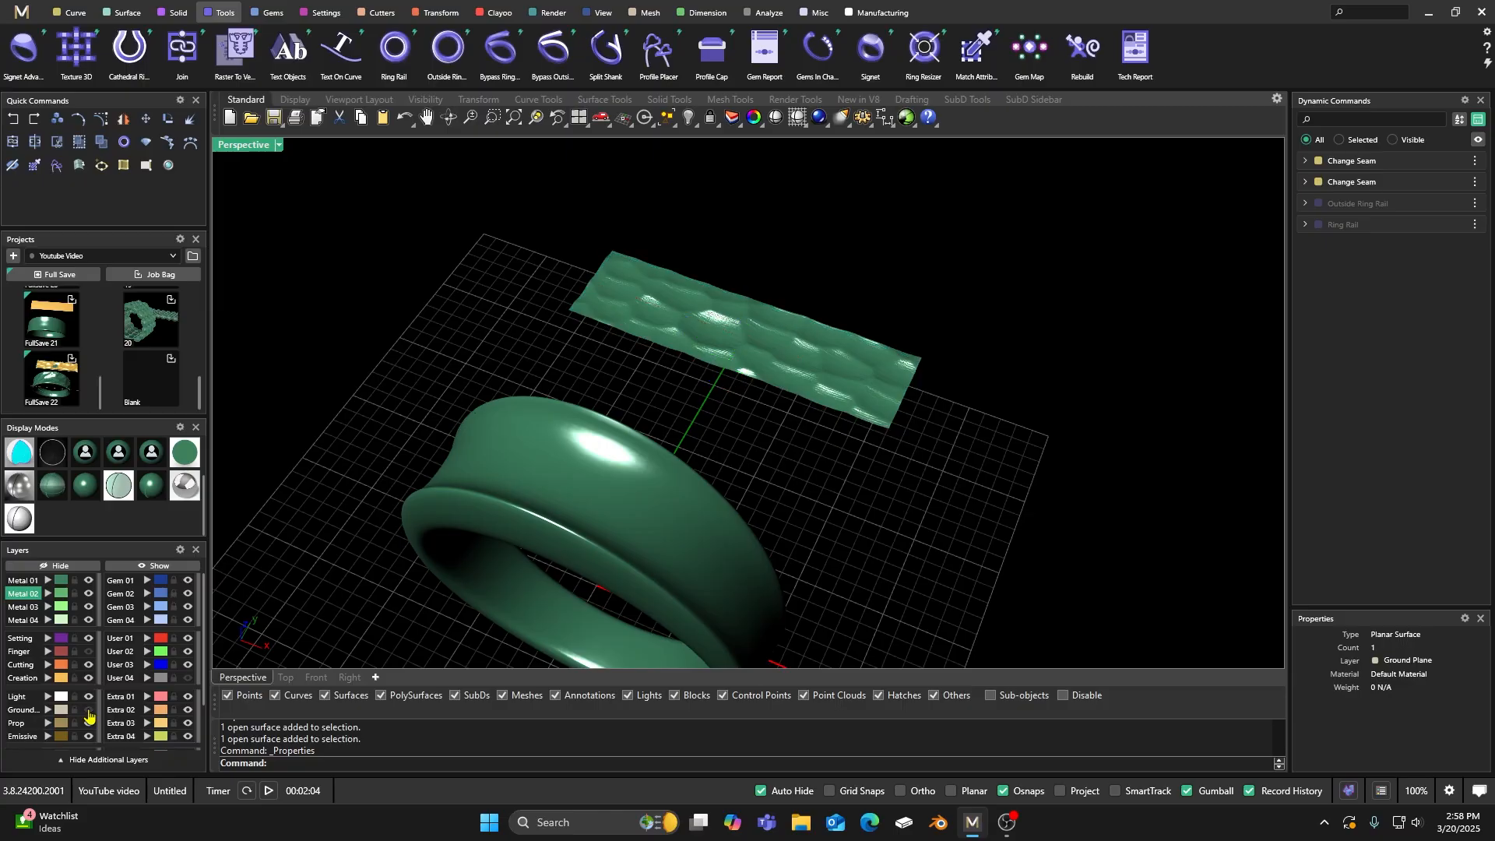
mouse_move(734, 339)
right_mouse_down()
mouse_move(783, 416)
mouse_move(655, 274)
mouse_move(624, 208)
mouse_move(704, 260)
mouse_move(748, 320)
right_mouse_up()
left_click(605, 452)
left_click(545, 354)
left_click(637, 334)
left_click(535, 241)
right_click_drag(534, 241, 851, 479)
right_click_drag(717, 418, 623, 358)
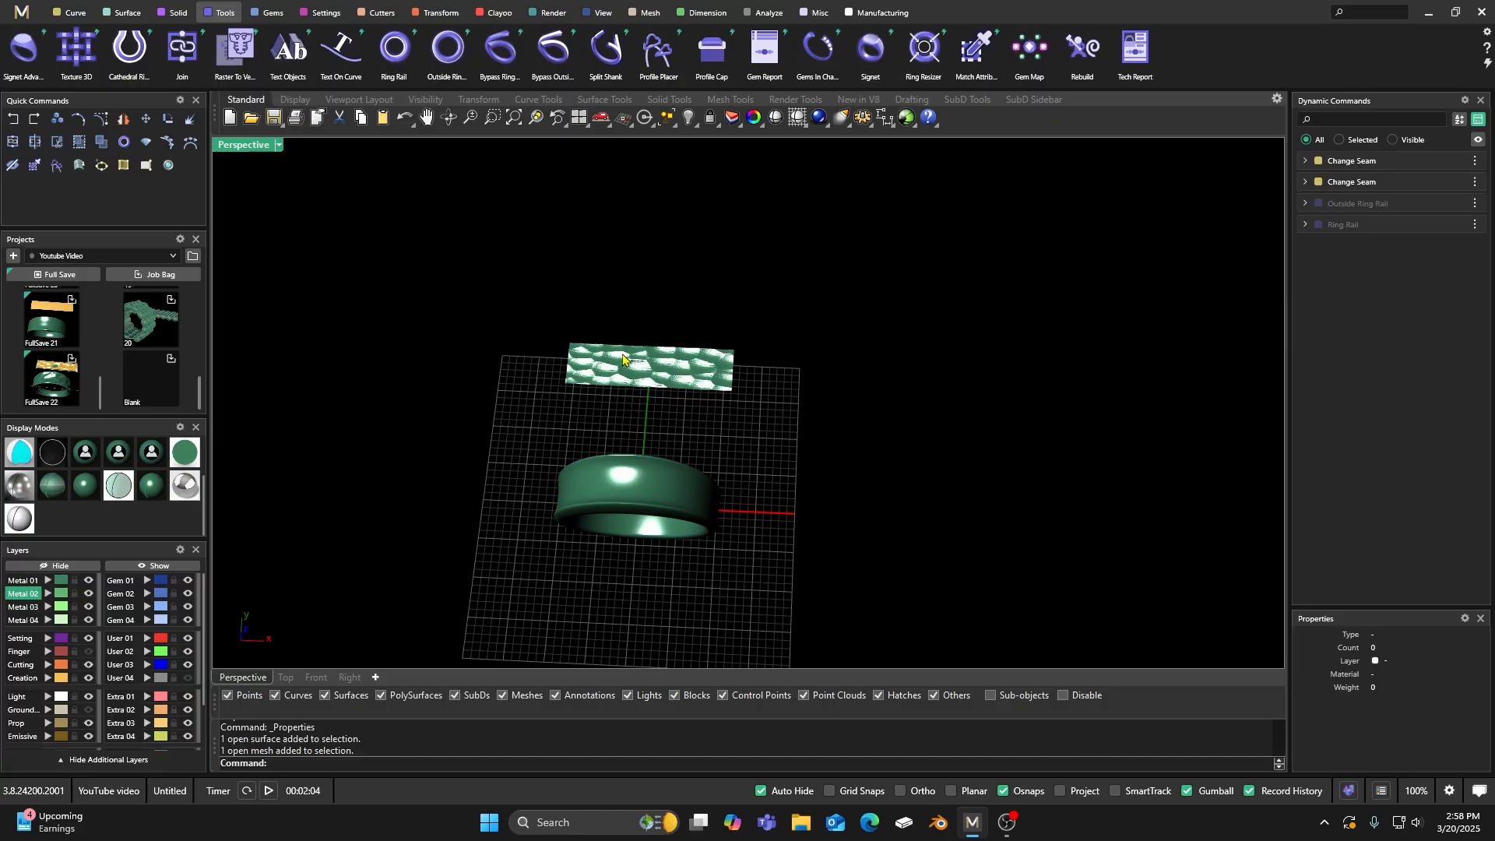
Step: Drape a surface over the hammered mesh in the Top view with a spacing of 5 and a window slightly larger than the mesh
double_click(249, 146)
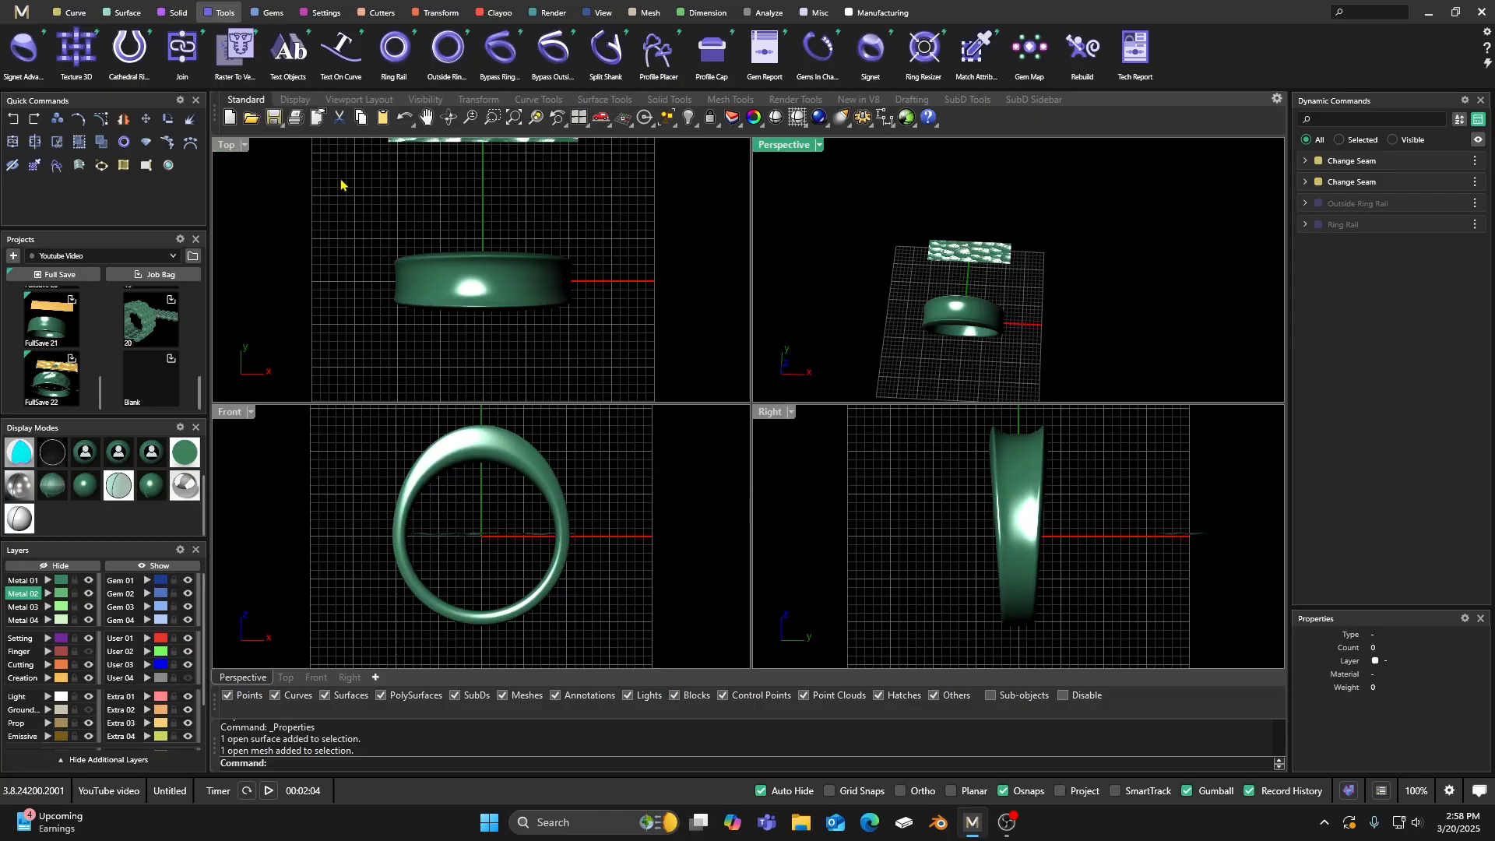
right_click_drag(481, 198, 477, 284)
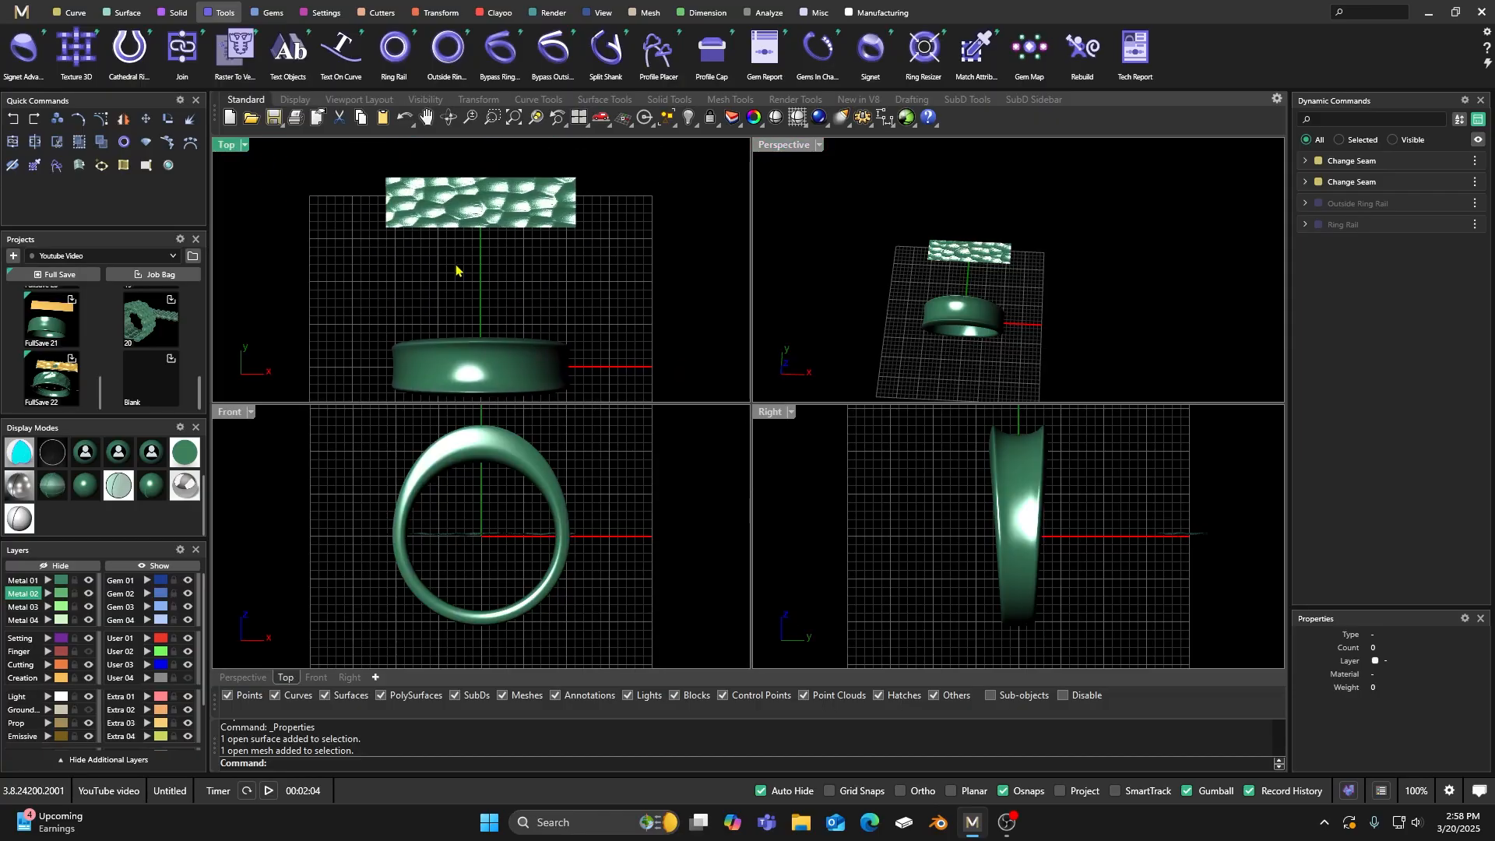
left_click(123, 12)
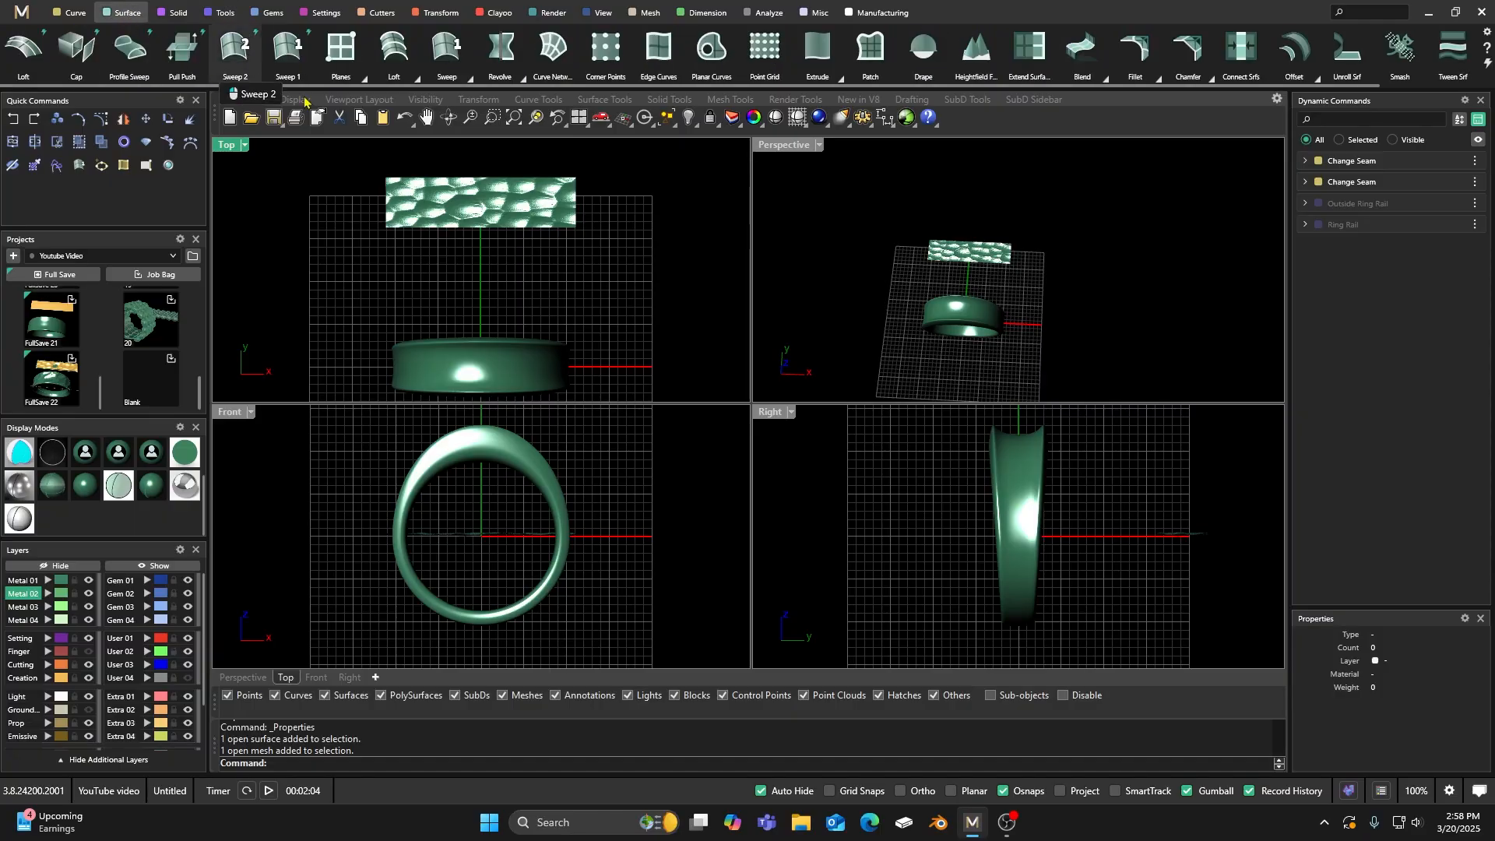
left_click(922, 62)
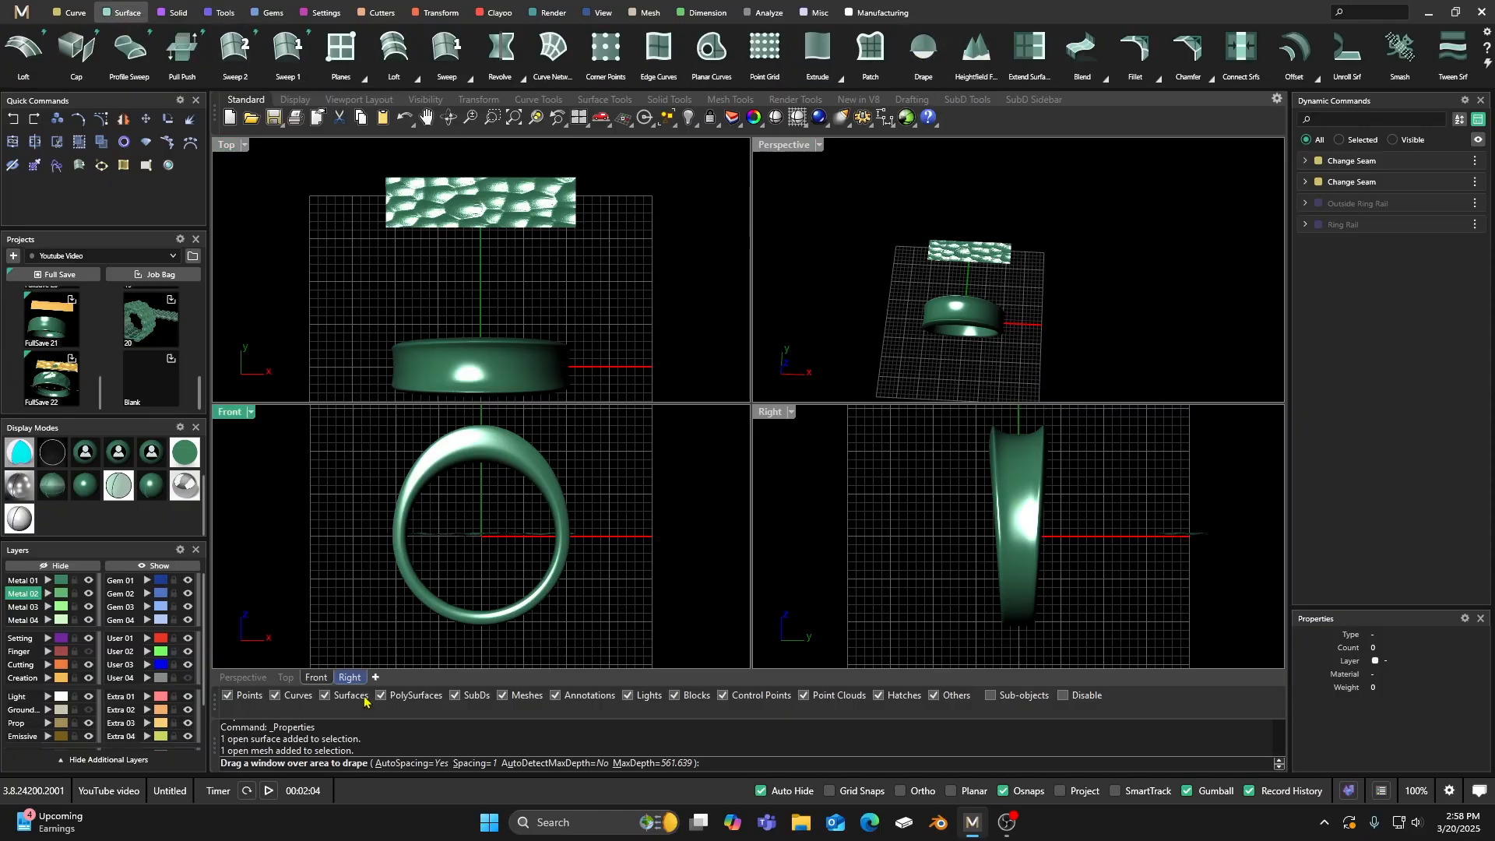
left_click(475, 764)
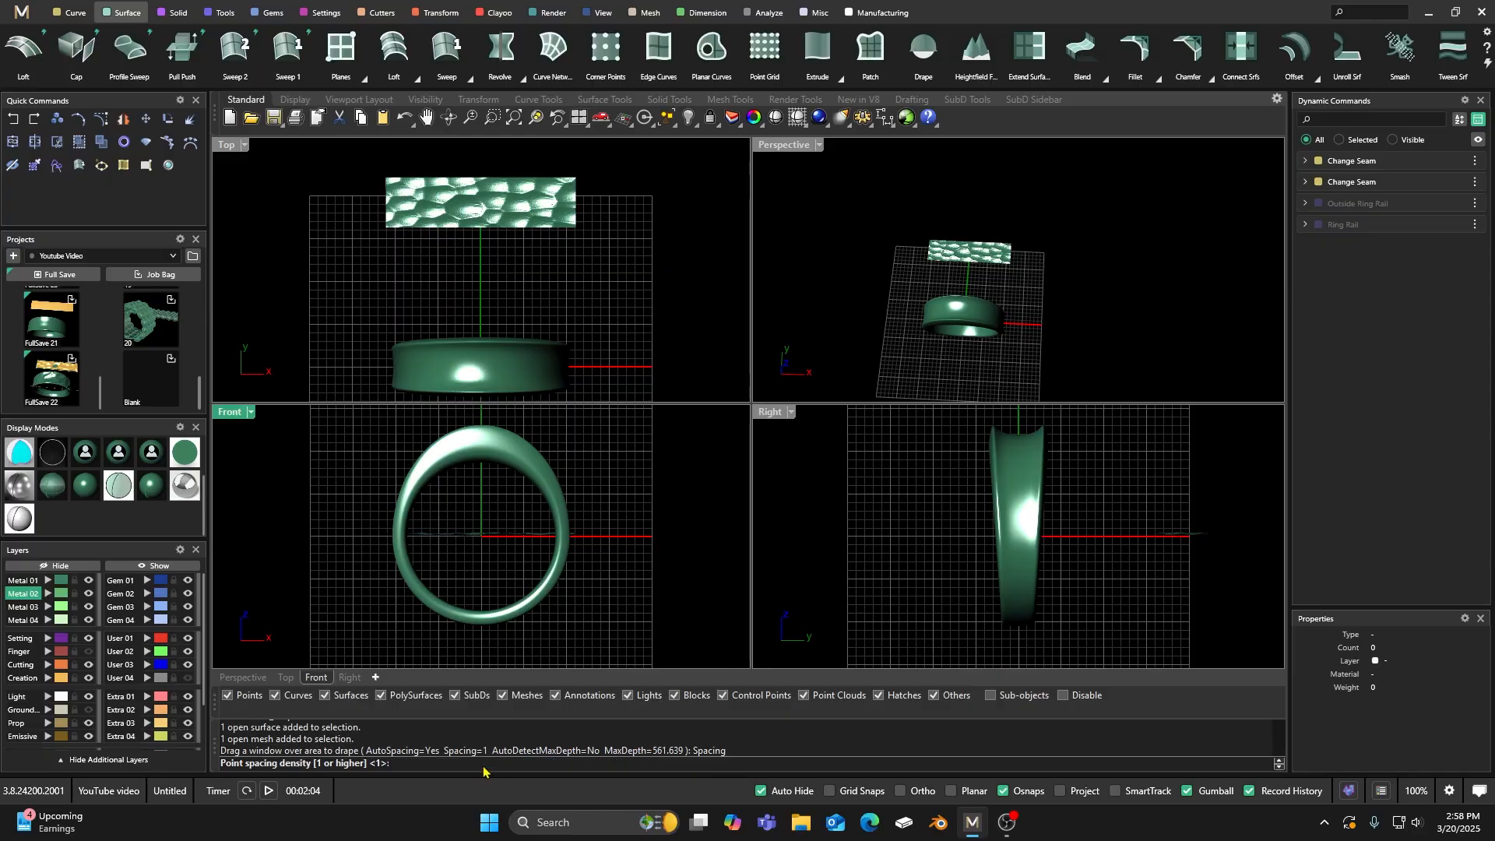
key("Return")
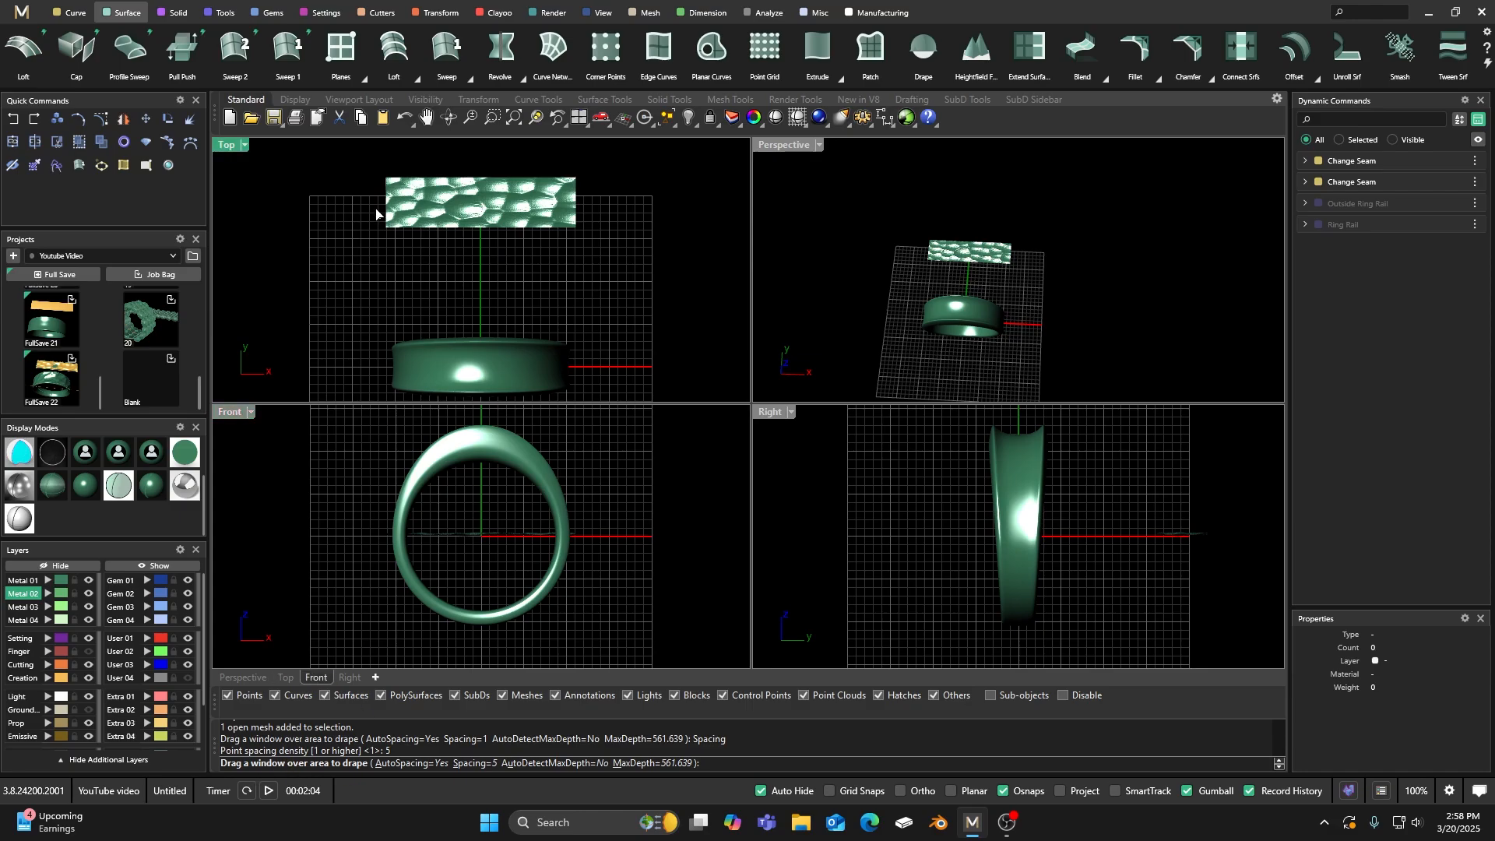
left_click_drag(374, 167, 588, 248)
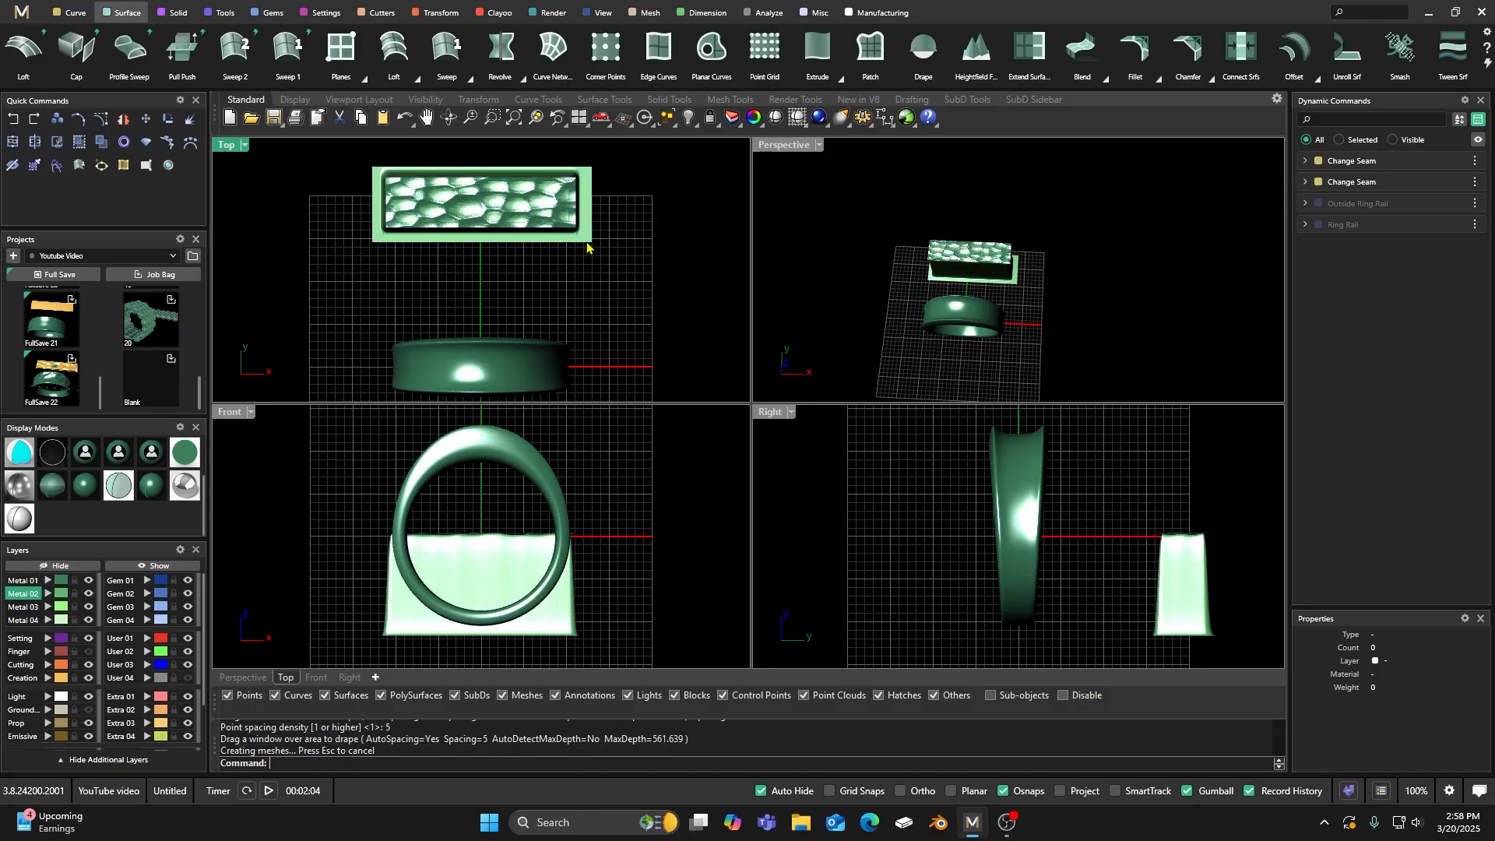
Step: Compare the draped surface's relief and edges with the hammered mesh in Perspective, toggling the Metal 01 layer's visibility
double_click(790, 148)
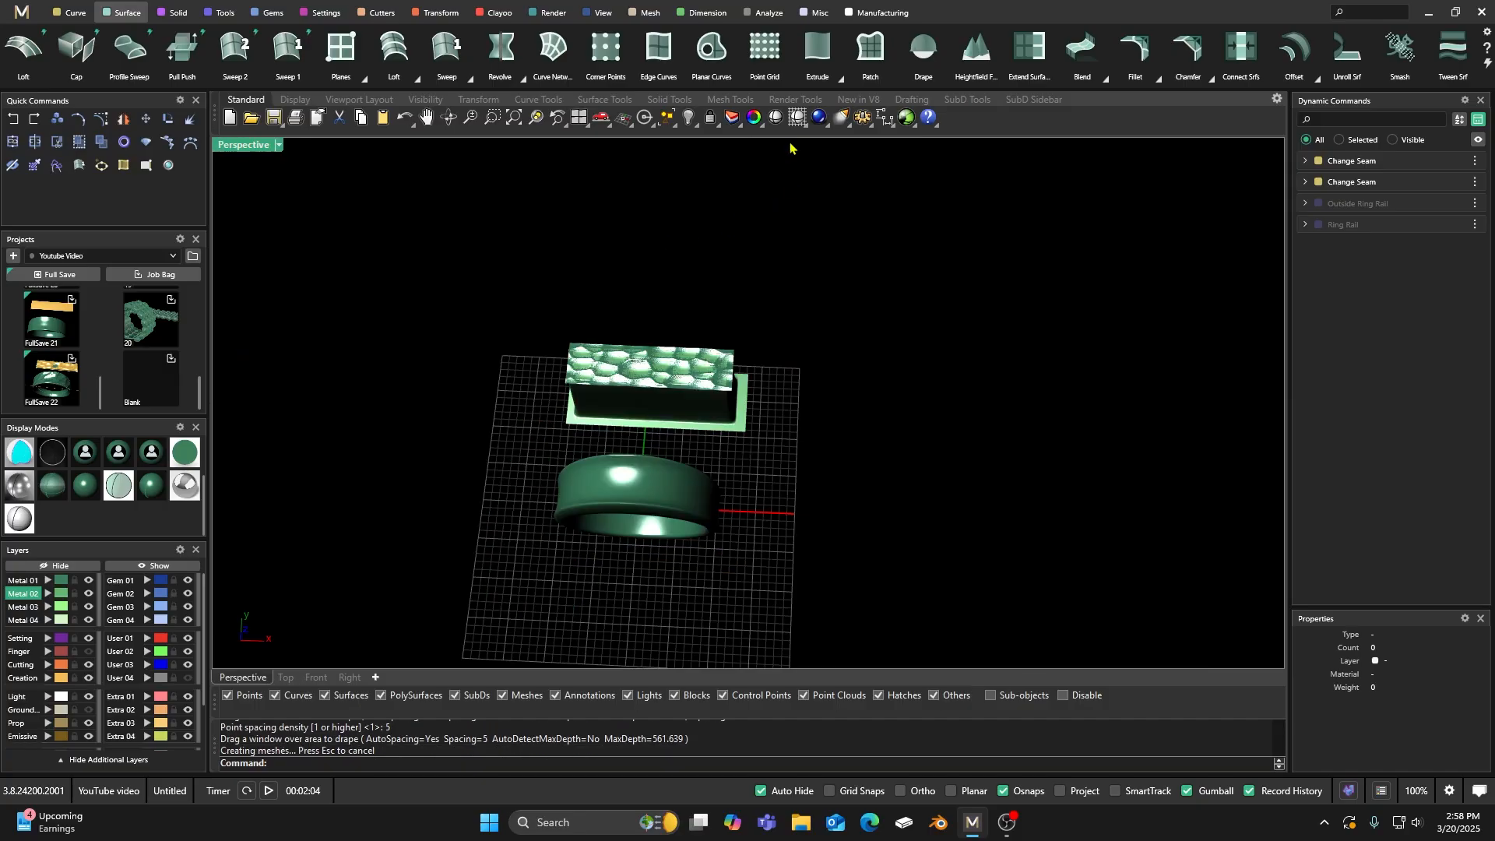
scroll(792, 507, "up", 3)
right_click_drag(794, 511, 734, 427)
scroll(733, 351, "up", 4)
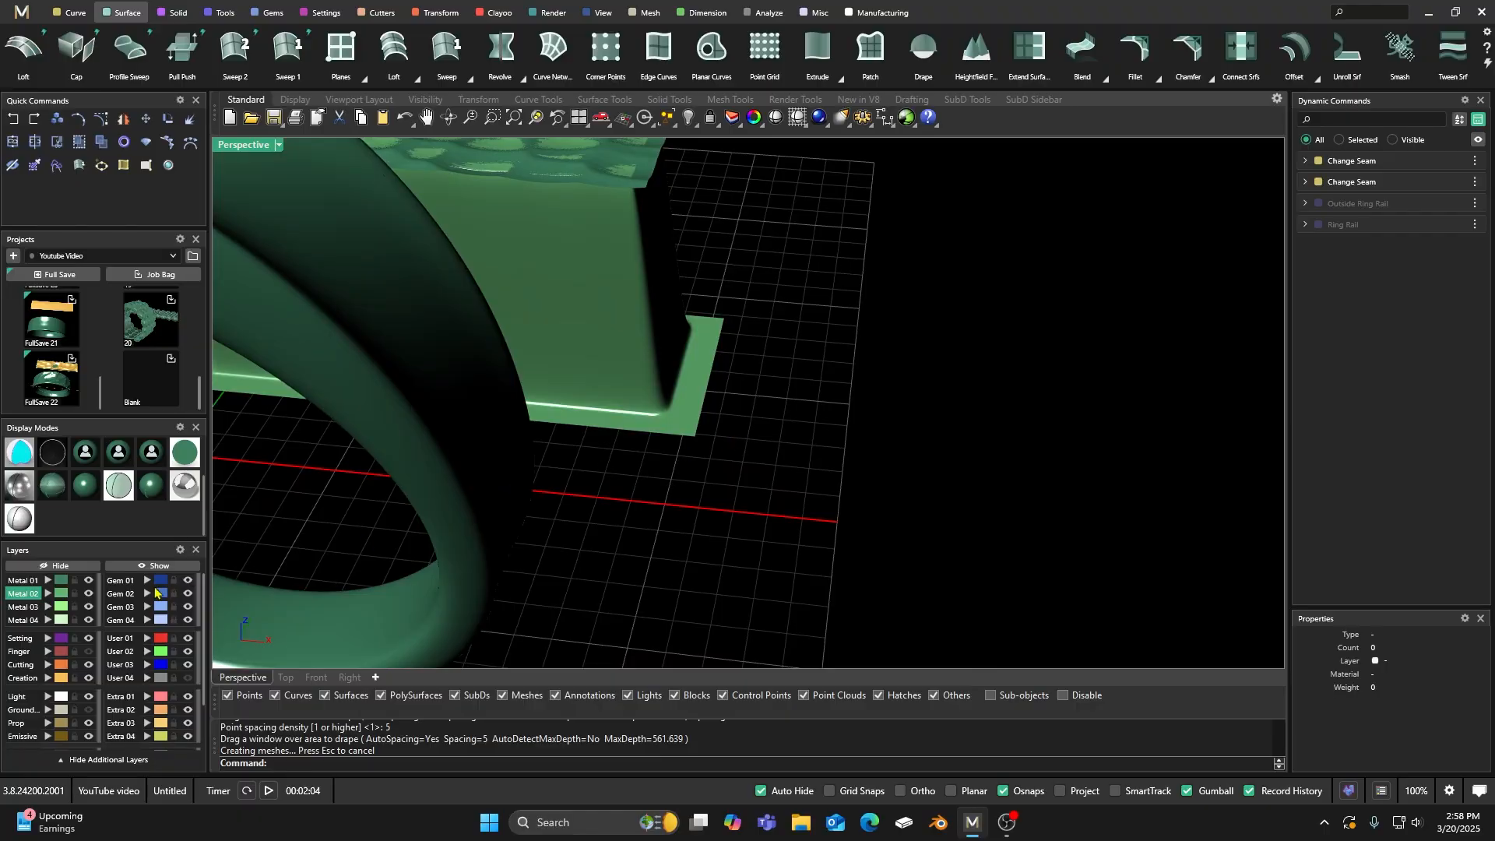
scroll(616, 457, "down", 3)
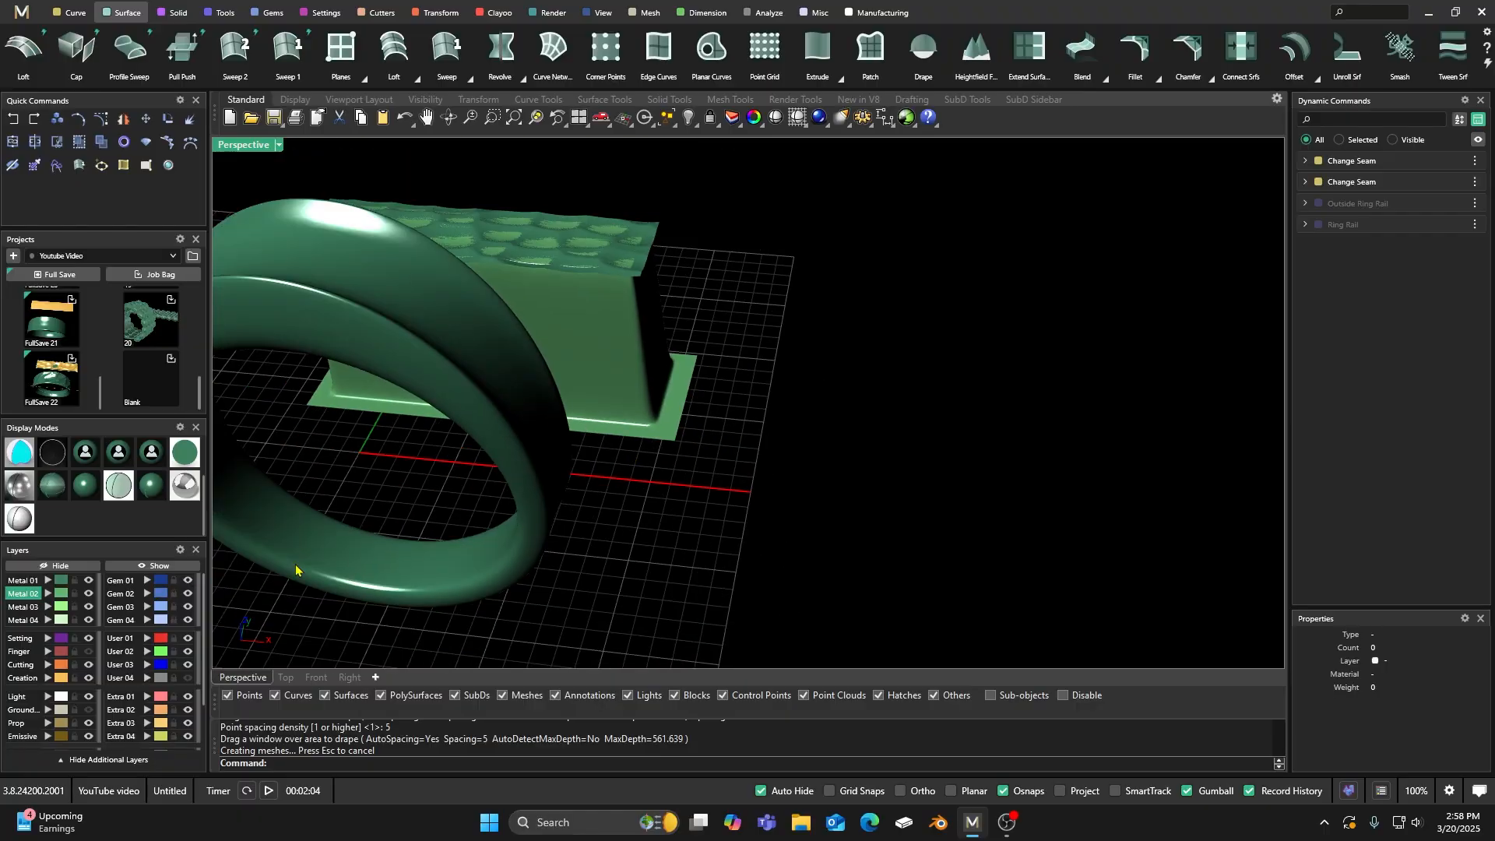
left_click(88, 581)
scroll(517, 344, "up", 5)
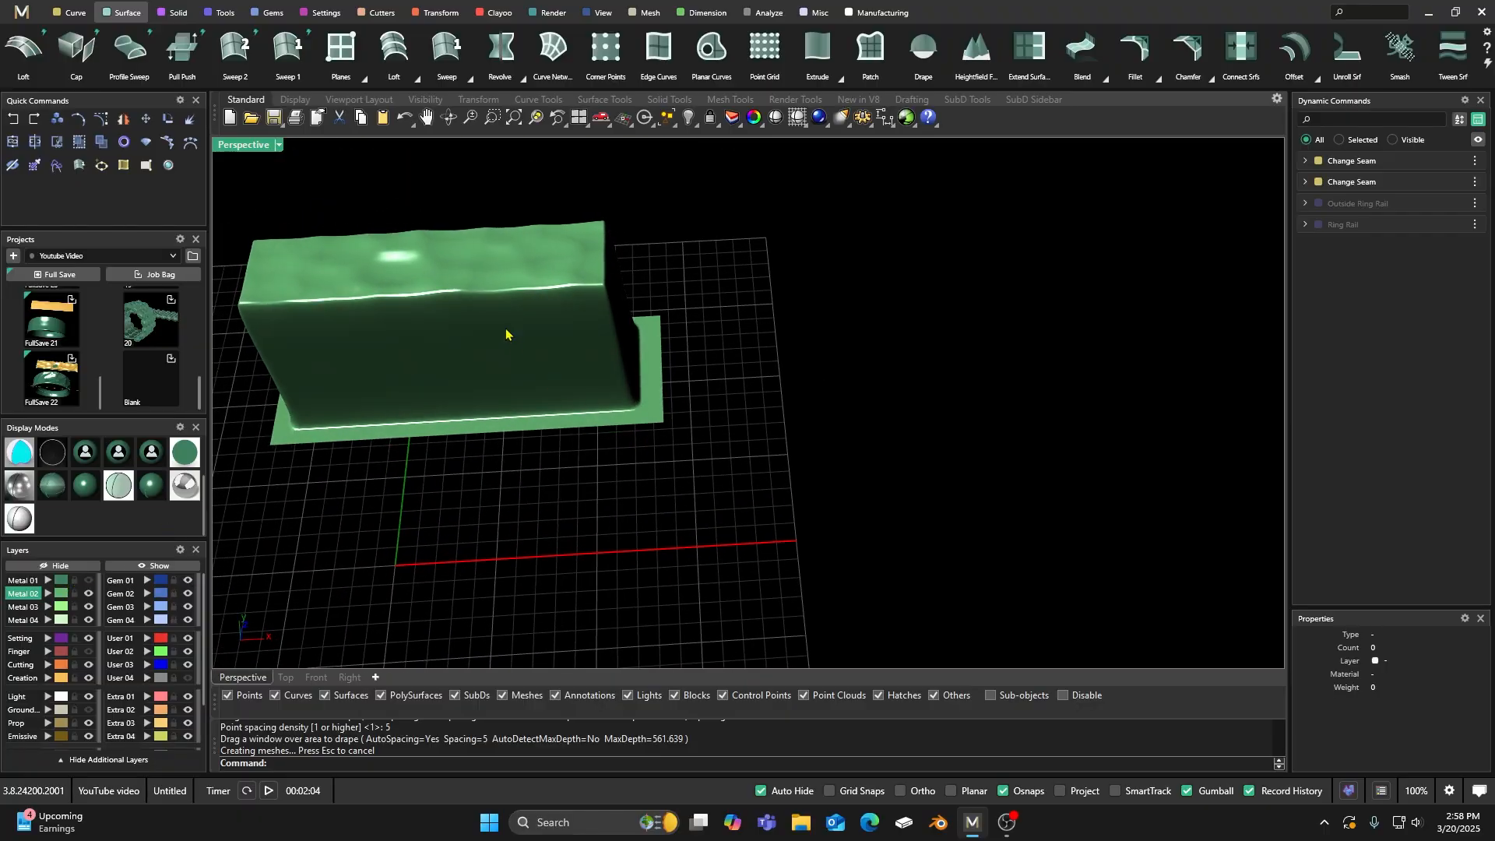
mouse_move(487, 253)
right_mouse_down()
mouse_move(605, 324)
mouse_move(833, 313)
mouse_move(621, 247)
right_mouse_up()
scroll(539, 286, "up", 3)
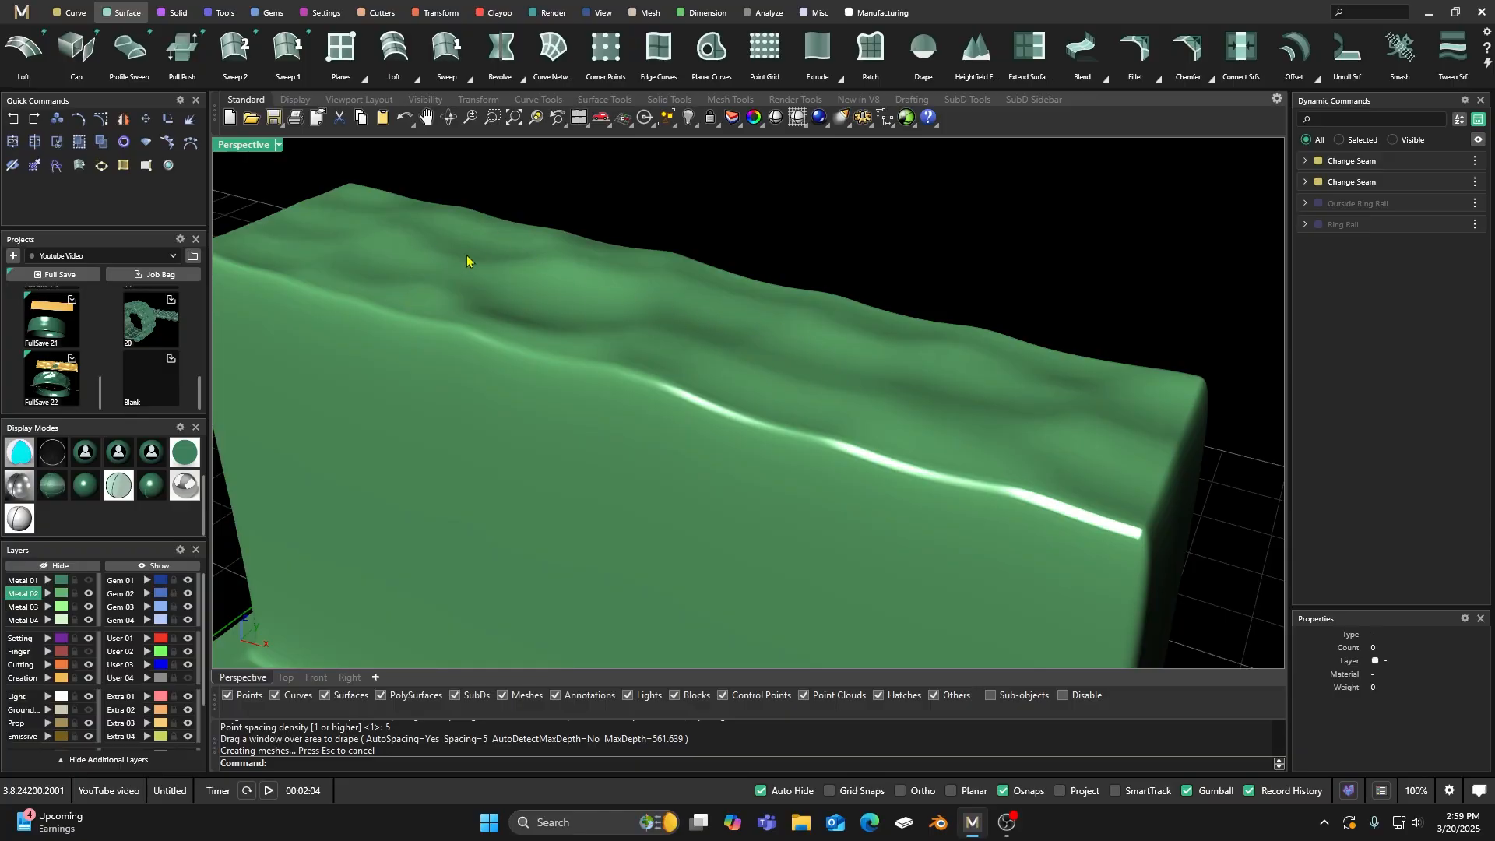
left_click(88, 581)
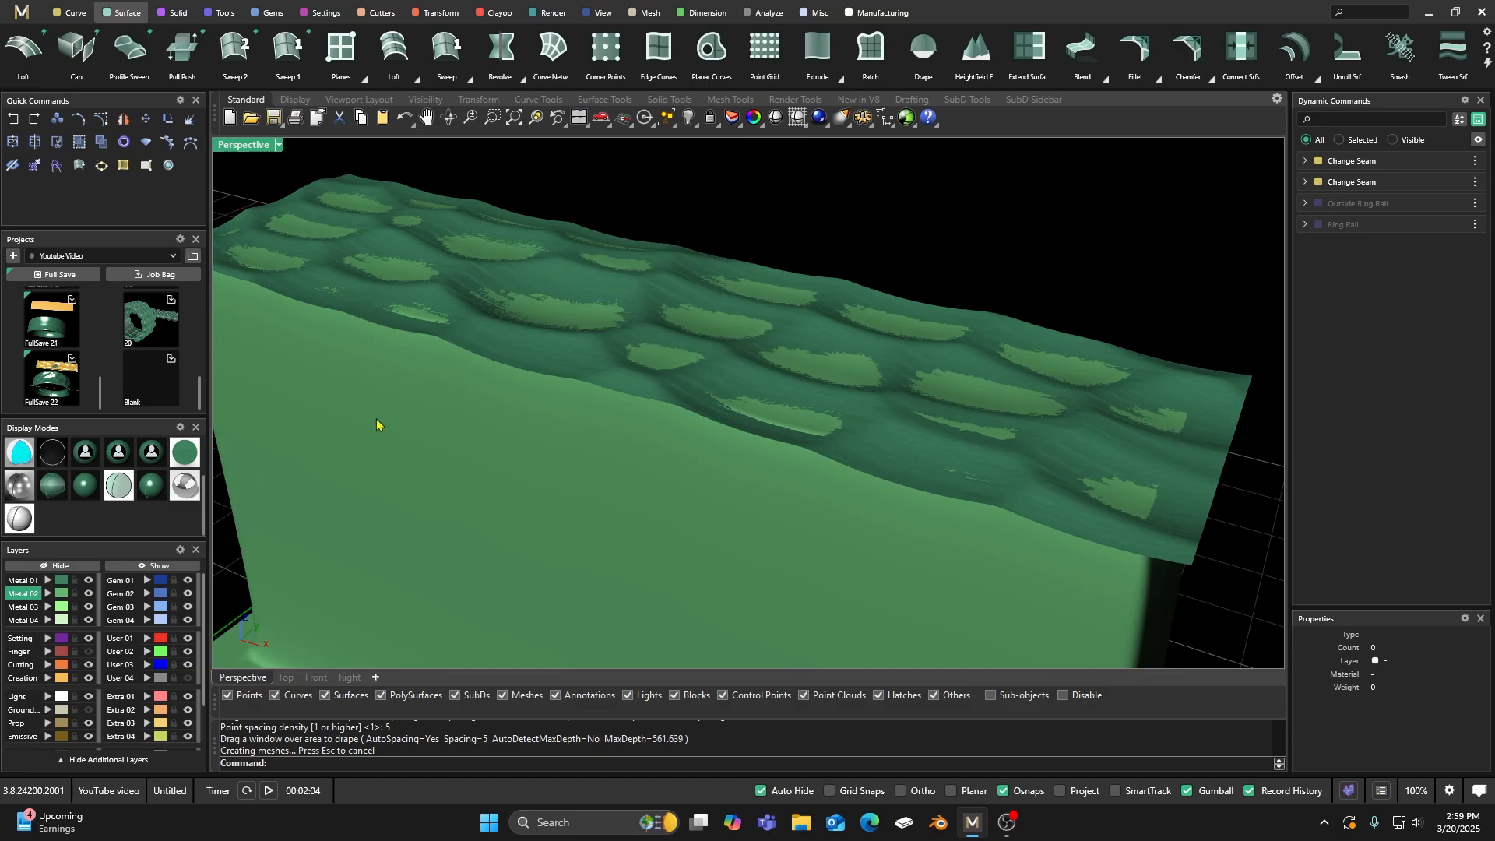
right_click_drag(594, 377, 889, 317)
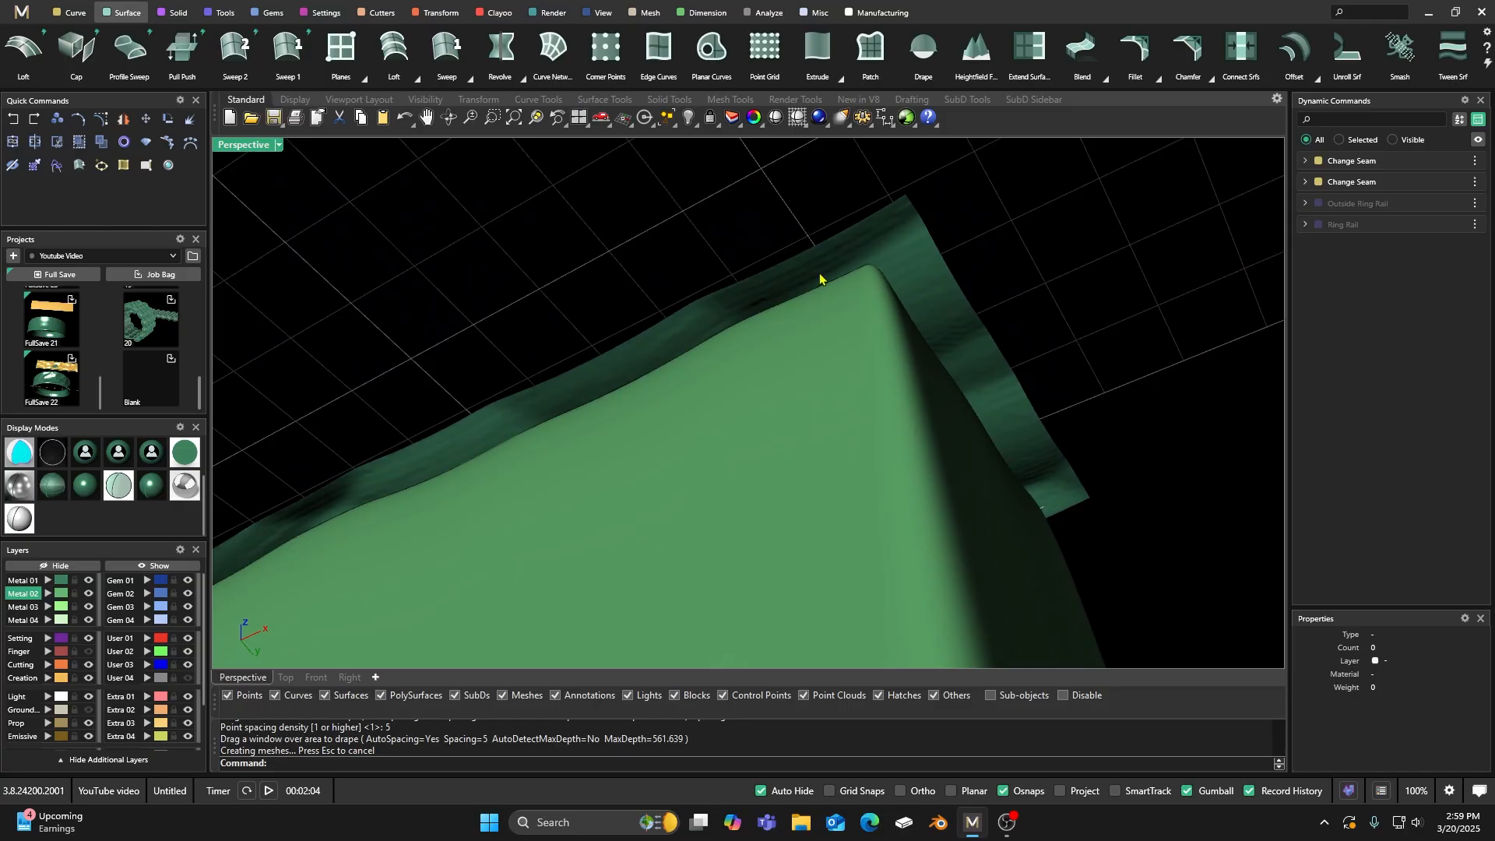
Step: Delete the draped surface made with a spacing of 5 and return to the four-viewport layout
right_click_drag(568, 210, 357, 238)
left_click(604, 451)
key("Delete")
double_click(244, 145)
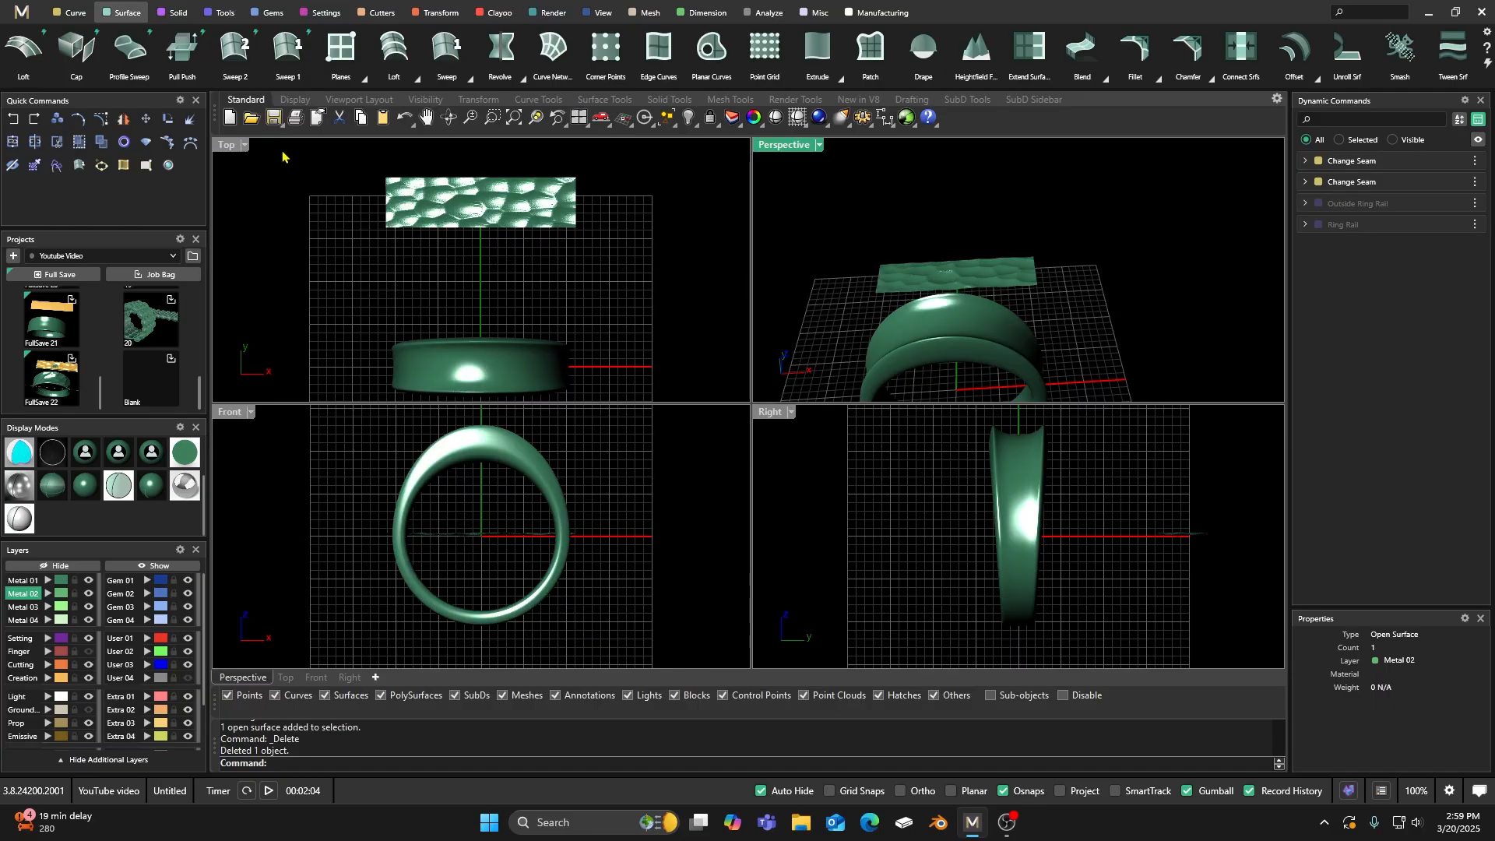
Step: Drape a new surface over the hammered mesh in the Top view with a spacing of 1 and a window slightly larger than the mesh
left_click(927, 53)
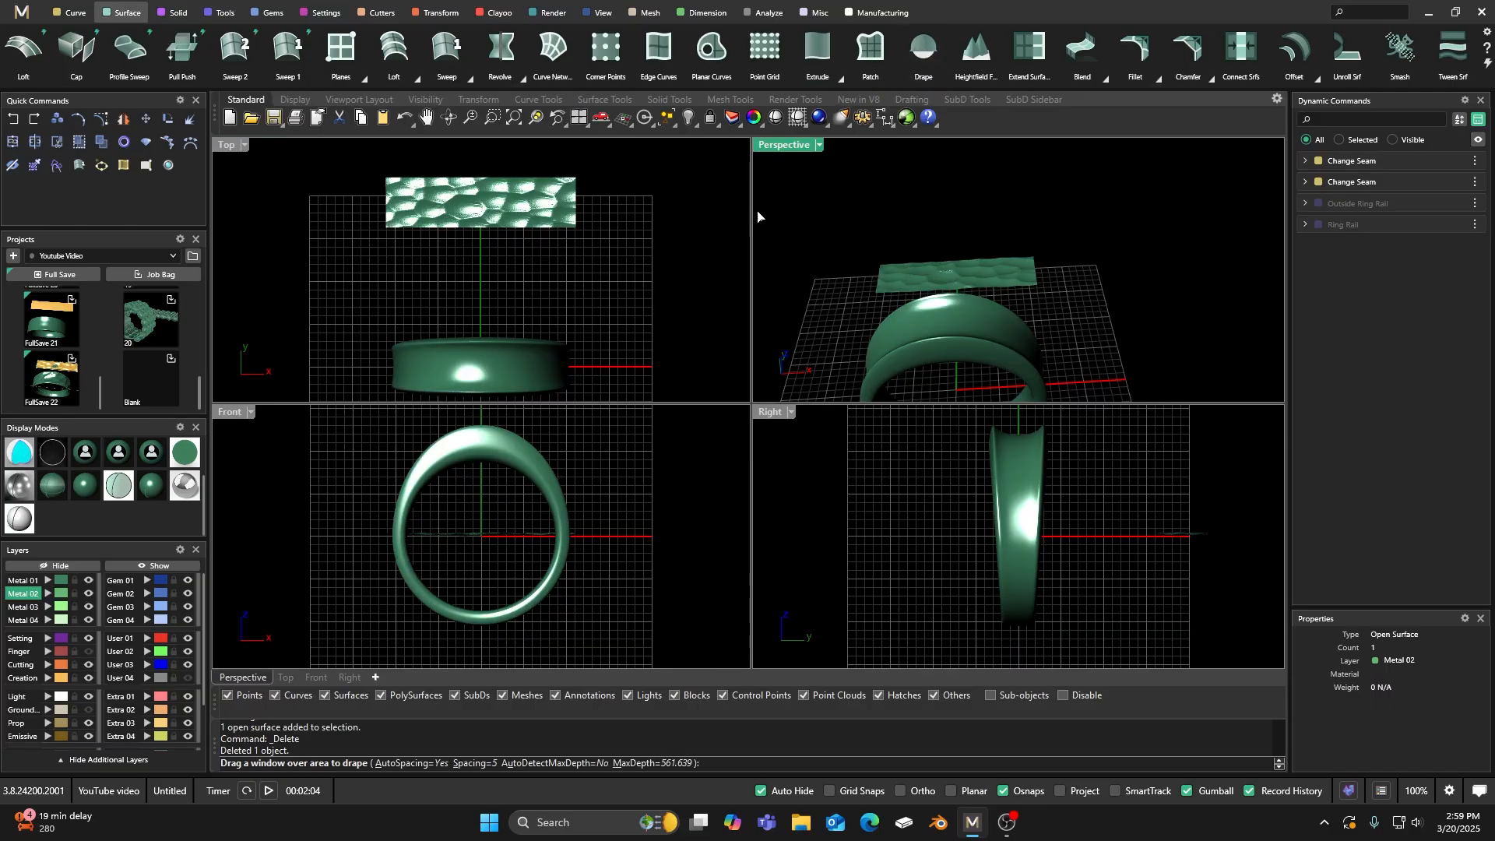
left_click(475, 764)
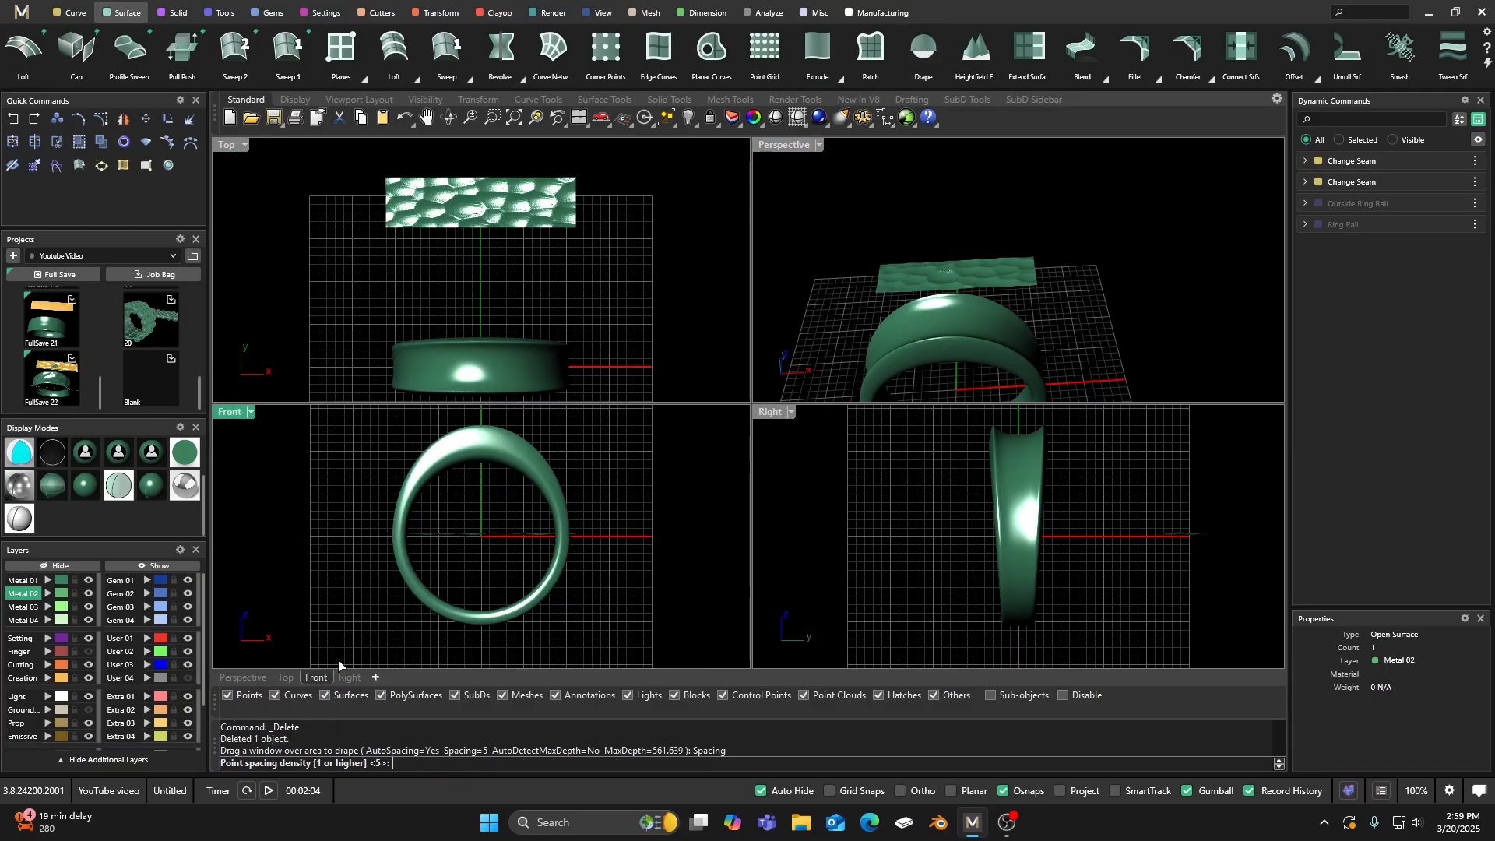
type("1")
key("Return")
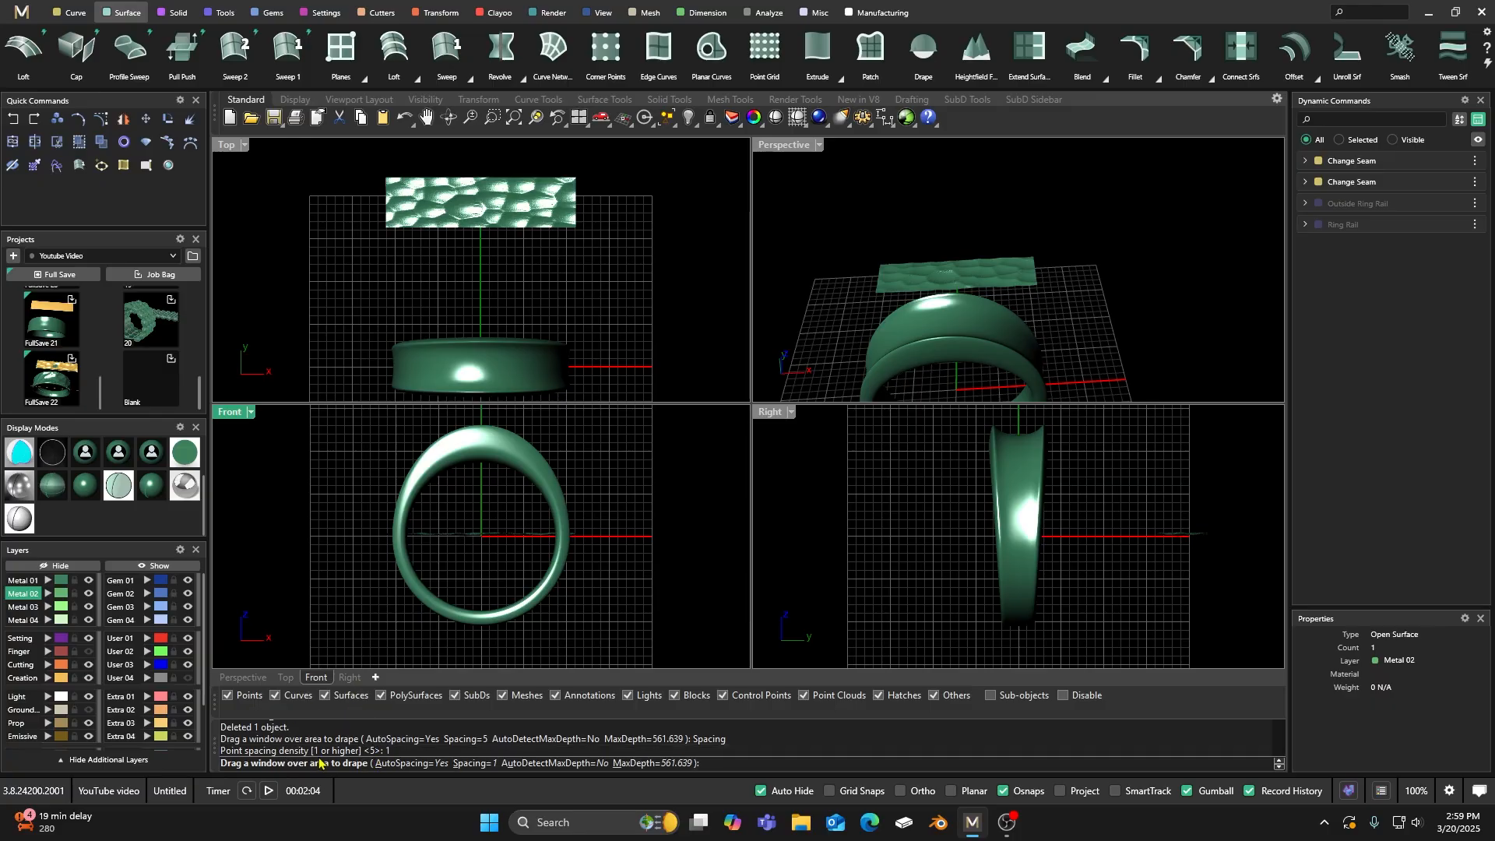
right_click_drag(568, 277, 595, 301)
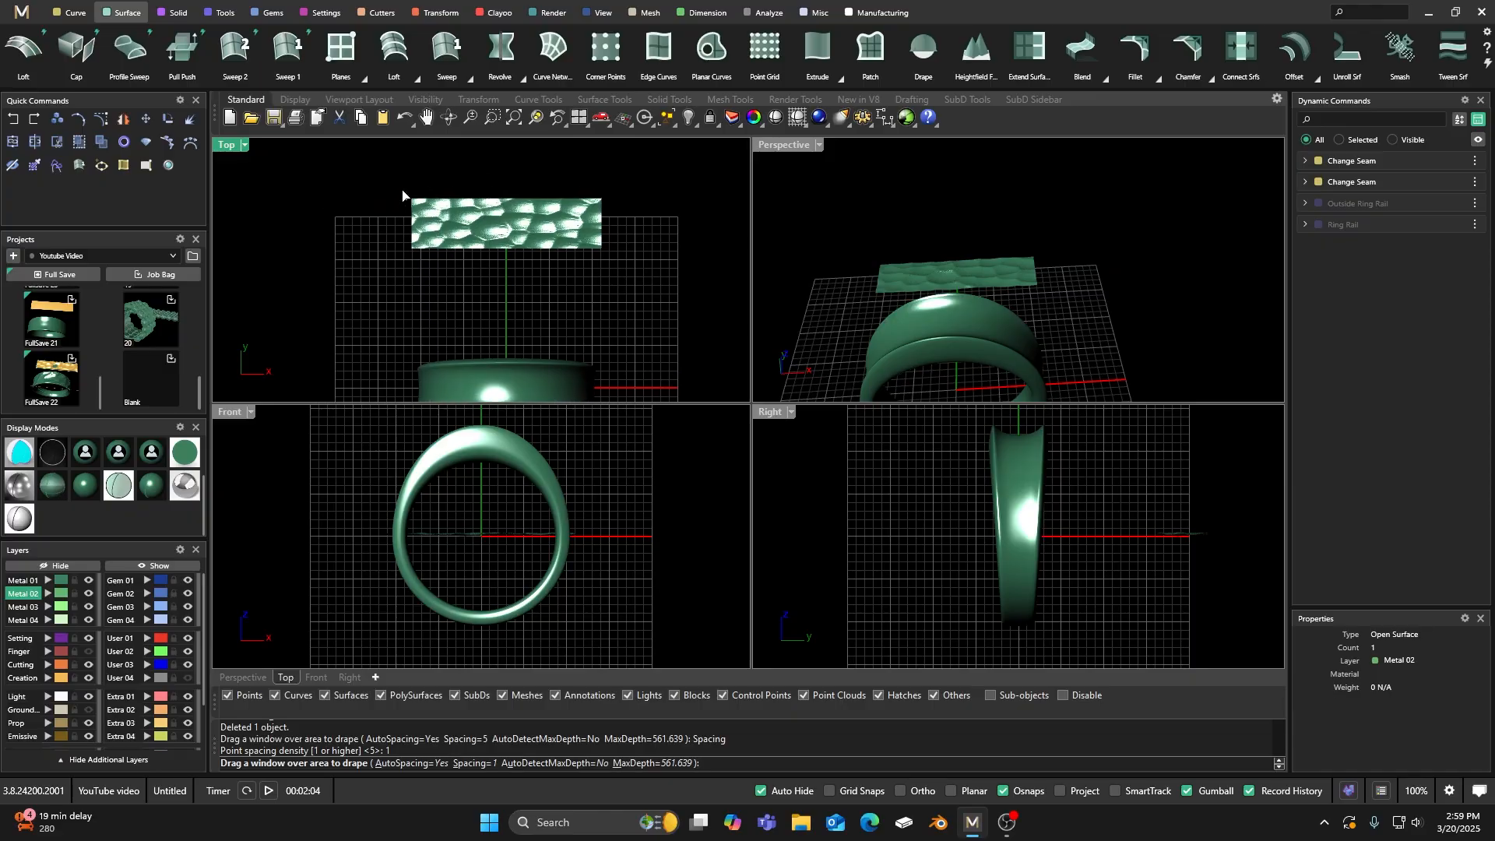
left_click_drag(417, 213, 610, 267)
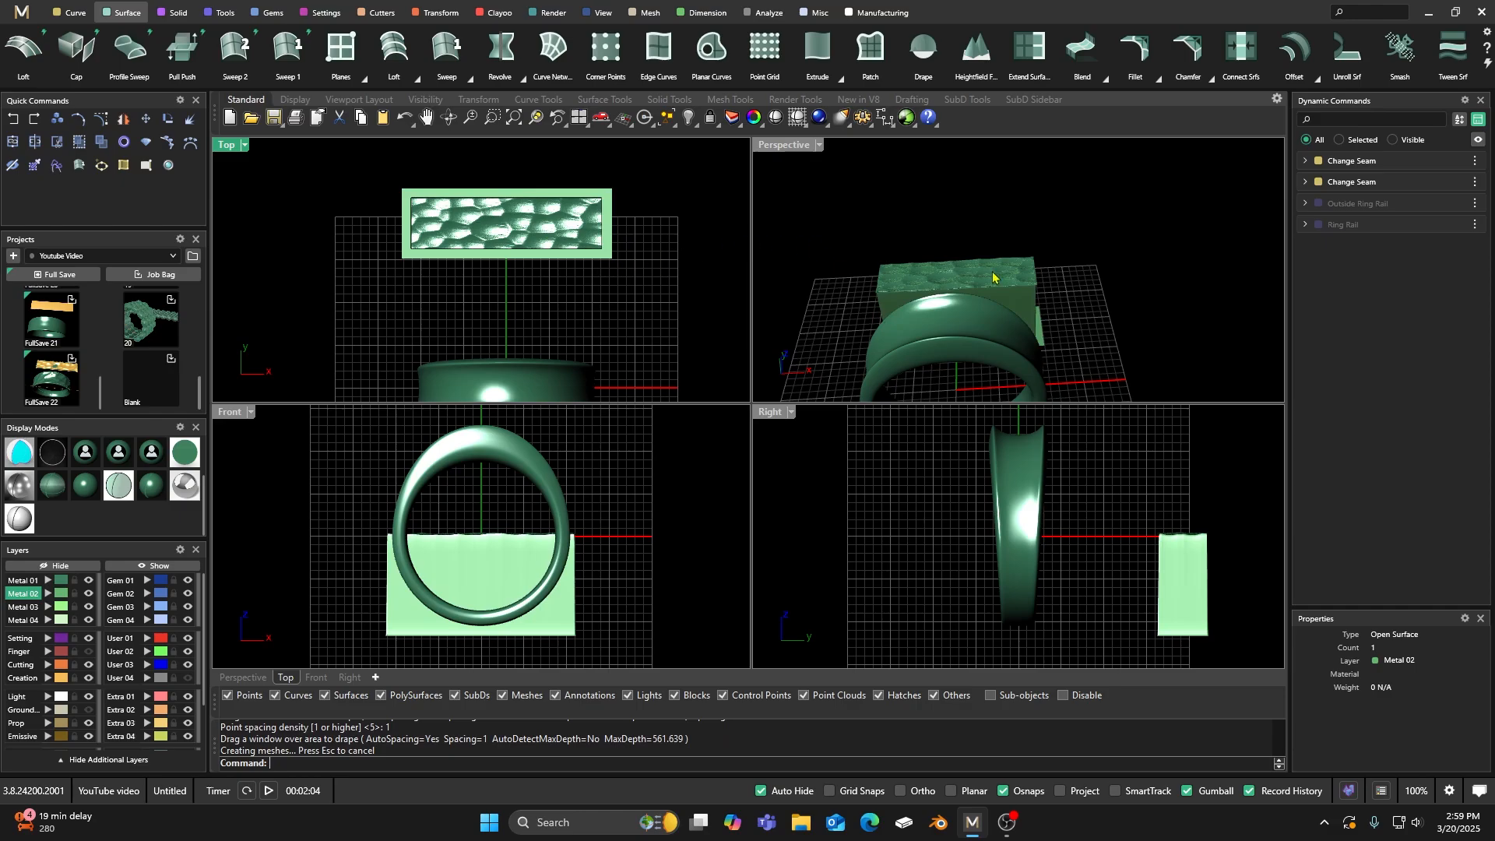
Step: Inspect the new draped surface's relief, edges and side walls in Perspective, hiding and reshowing the Metal 01 layer for comparison
right_click_drag(1084, 344, 1041, 282)
scroll(1040, 282, "up", 10)
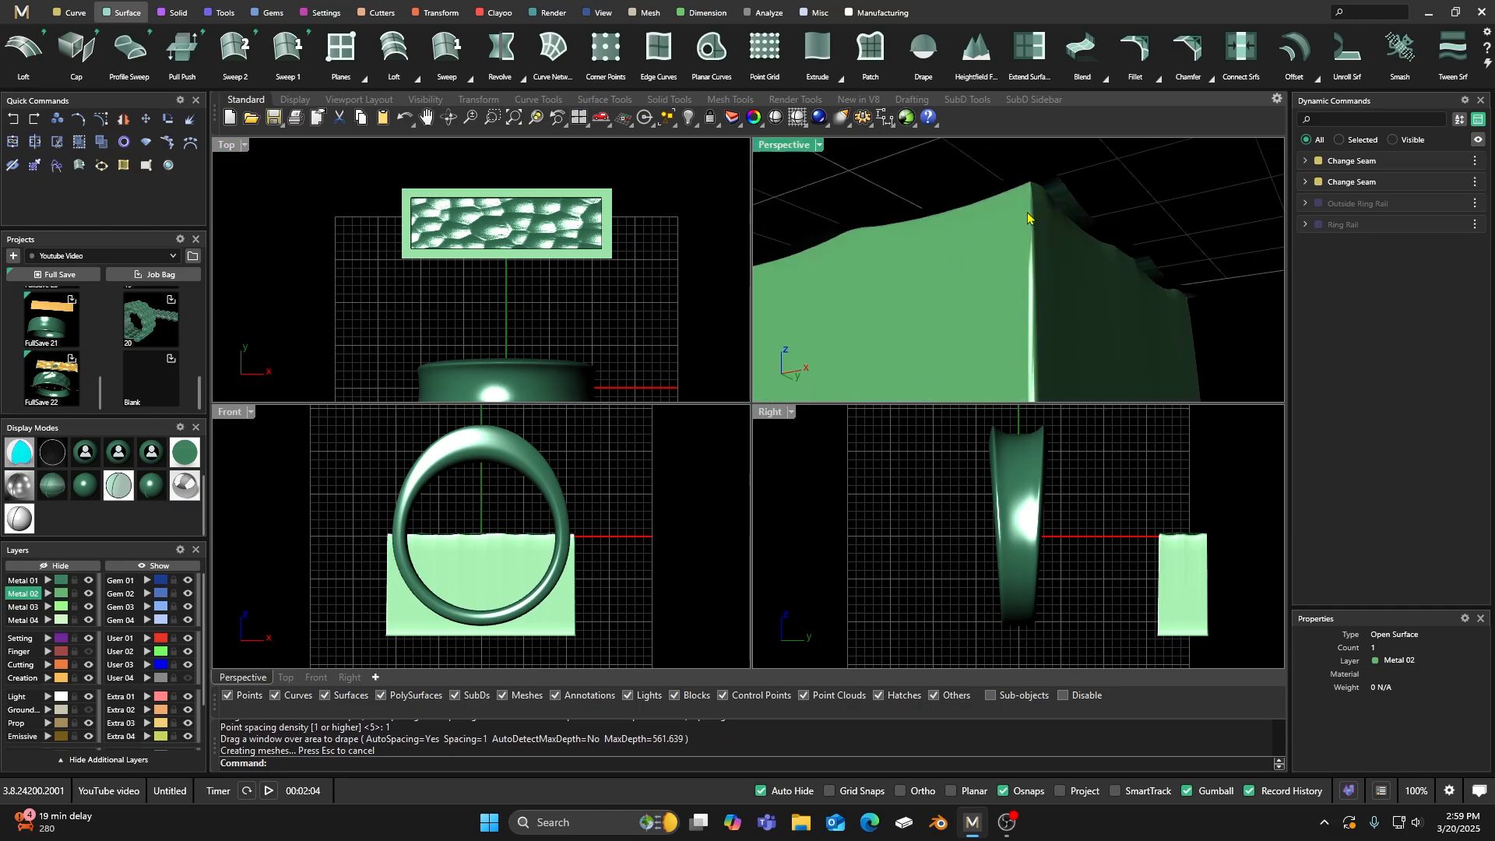
double_click(775, 145)
right_click_drag(776, 148, 827, 380)
left_click(88, 580)
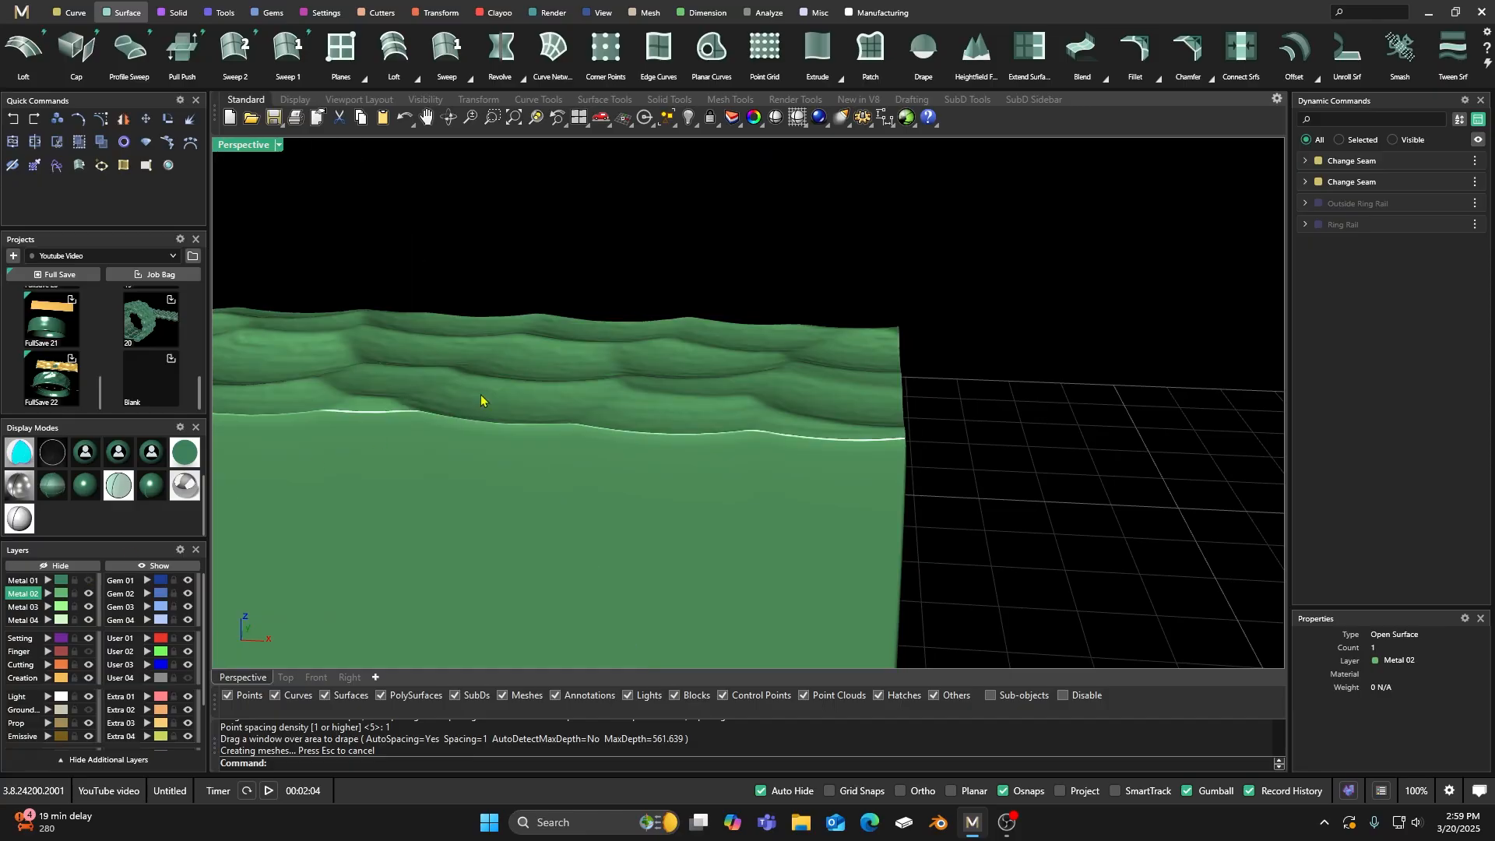
scroll(828, 290, "down", 6)
right_click_drag(828, 295, 448, 316)
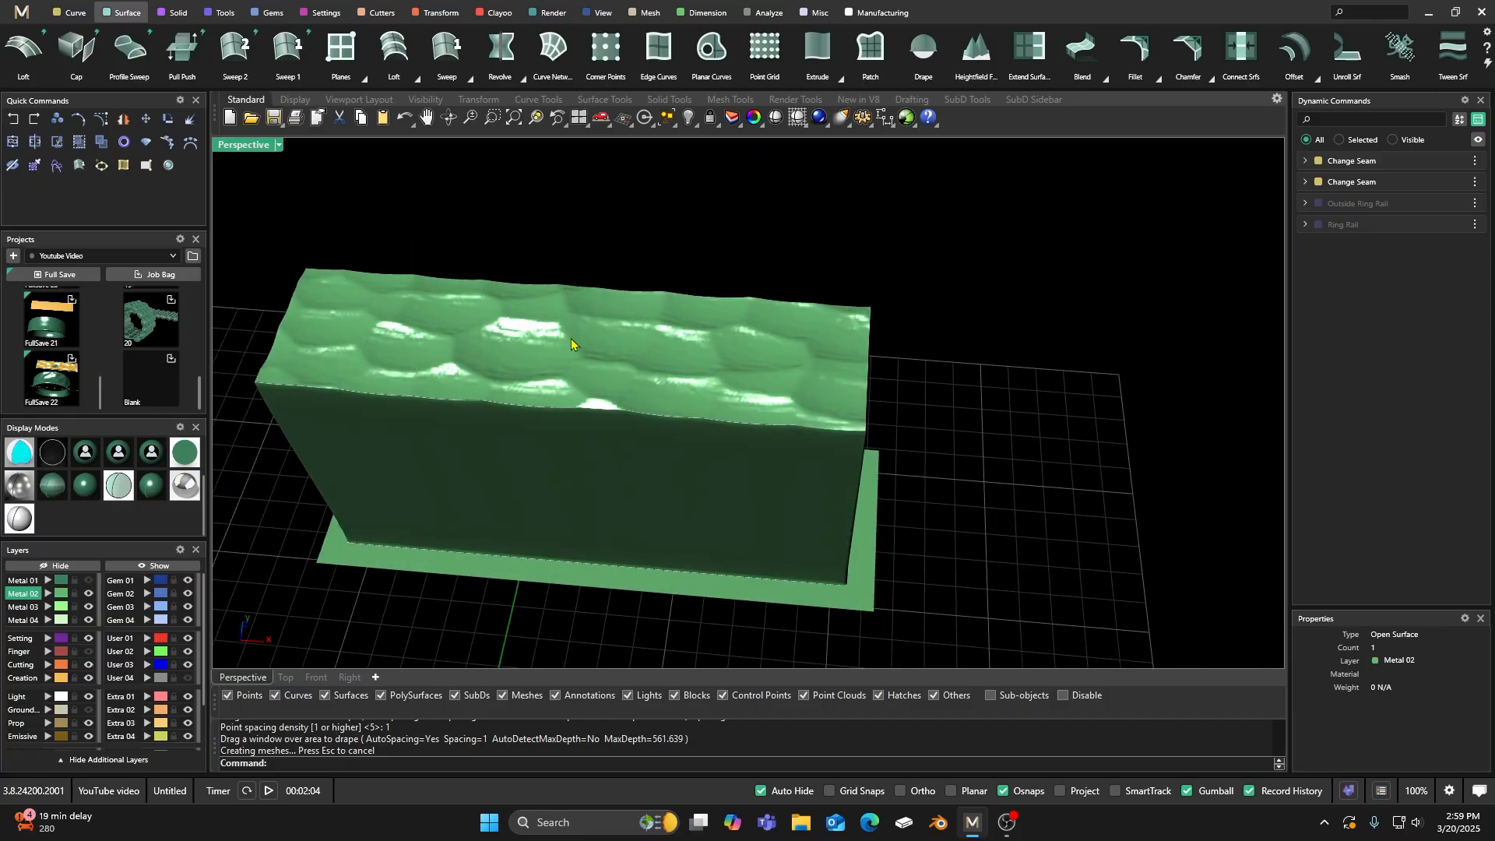
mouse_move(803, 441)
right_mouse_down()
mouse_move(711, 301)
mouse_move(738, 294)
mouse_move(724, 300)
right_mouse_up()
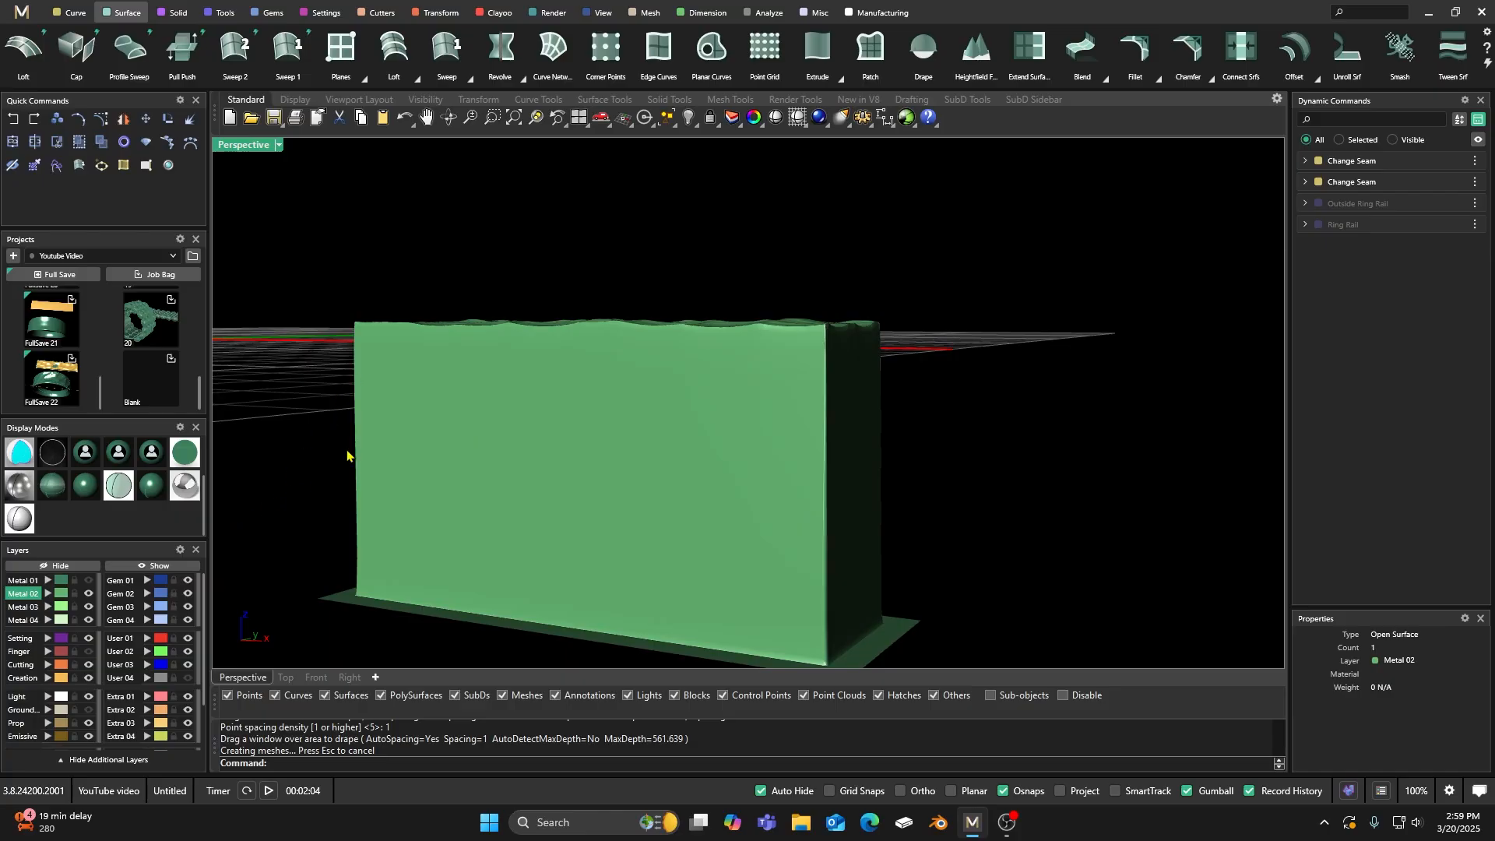
scroll(721, 428, "down", 3)
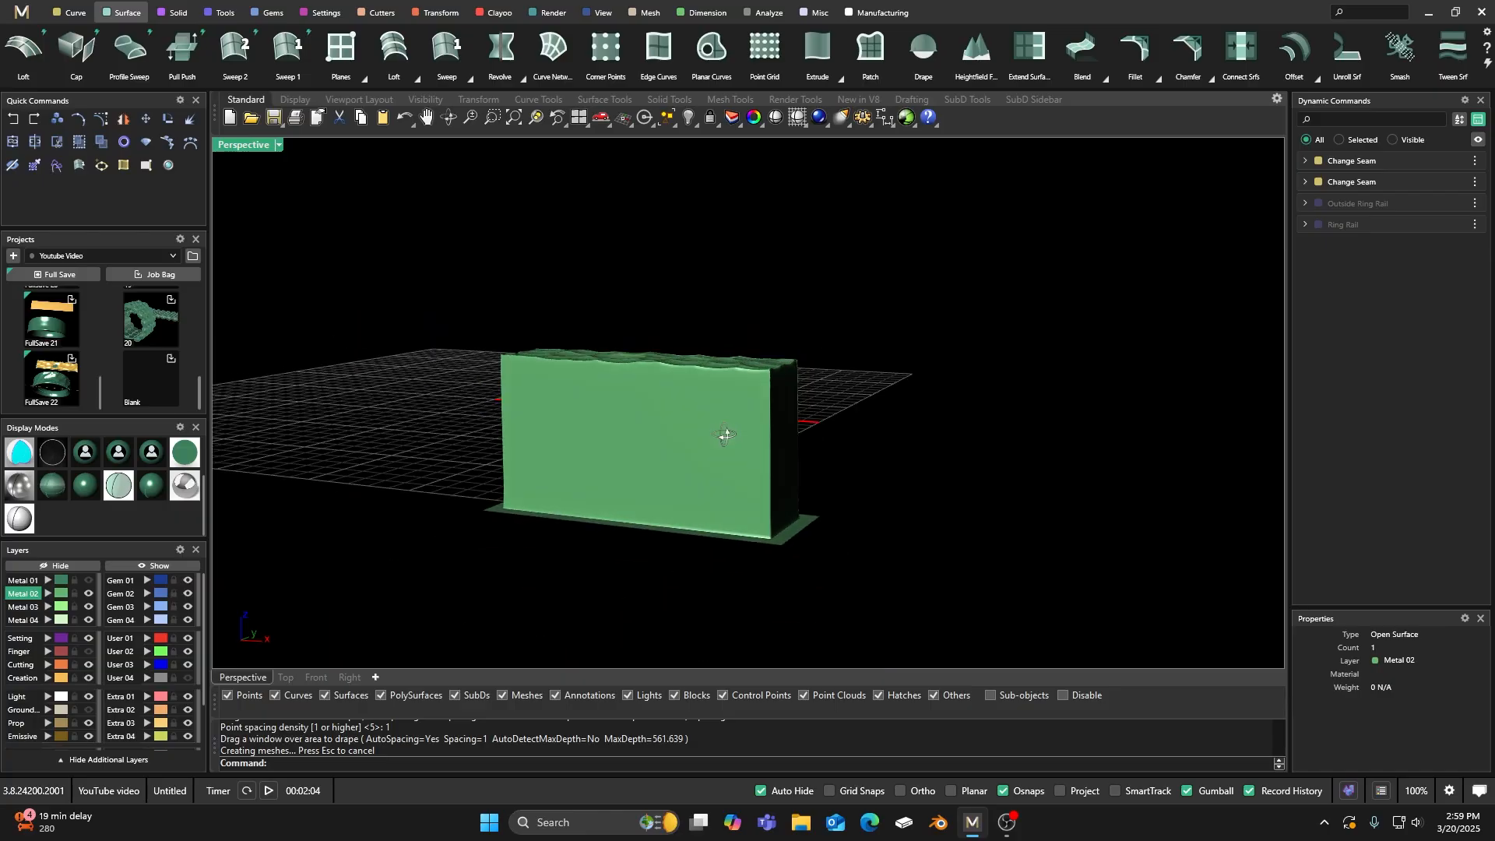
right_click_drag(721, 428, 390, 483)
left_click(88, 581)
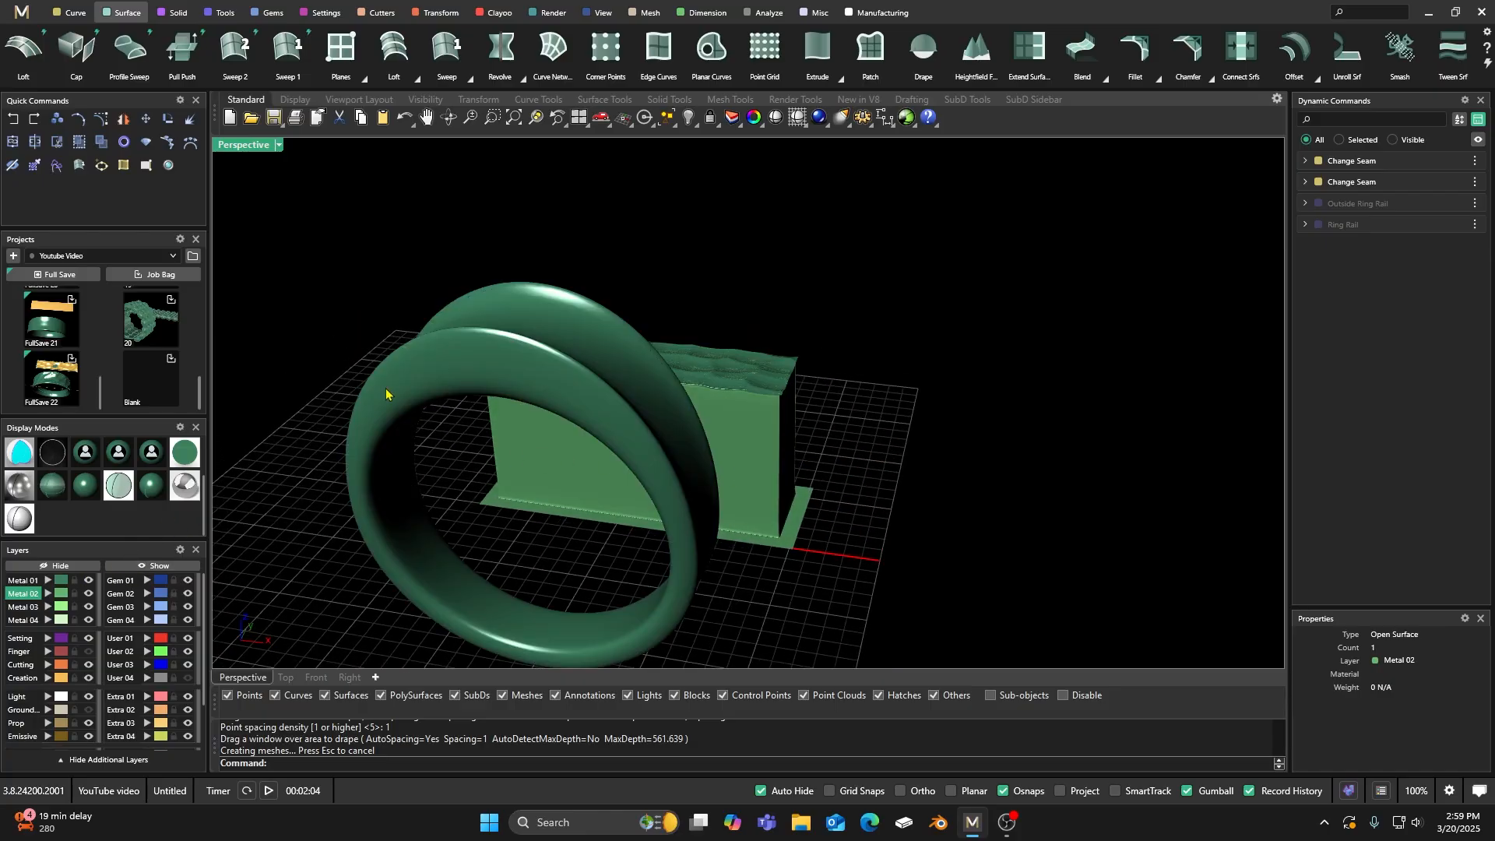
scroll(697, 341, "down", 3)
right_click_drag(696, 341, 606, 403)
scroll(605, 402, "up", 4)
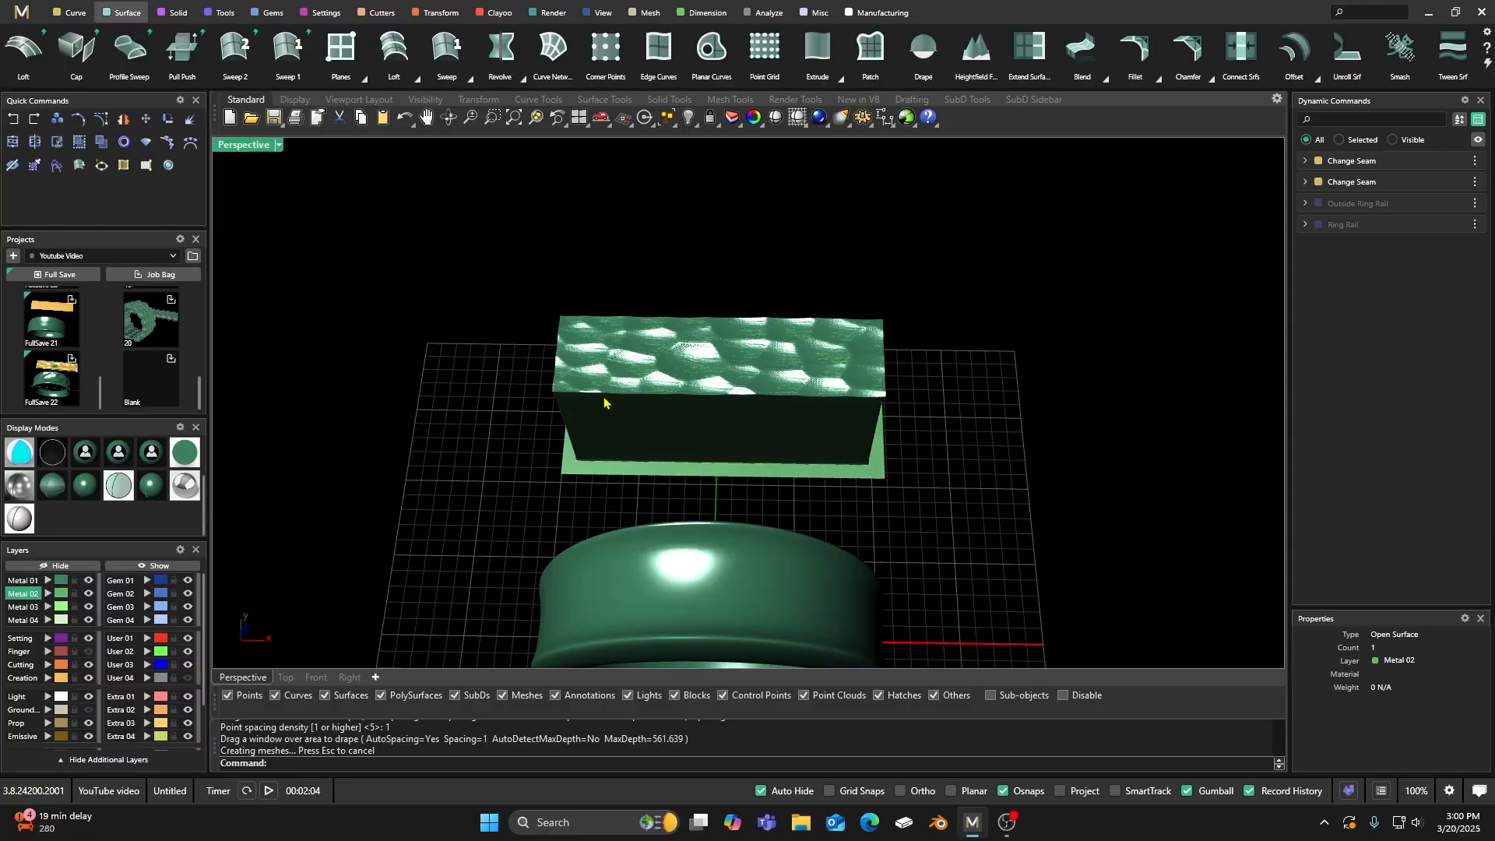
Step: Switch to a shaded display mode with surface isocurves and check the draped surface with the Metal 01 layer toggled off and on
left_click(53, 486)
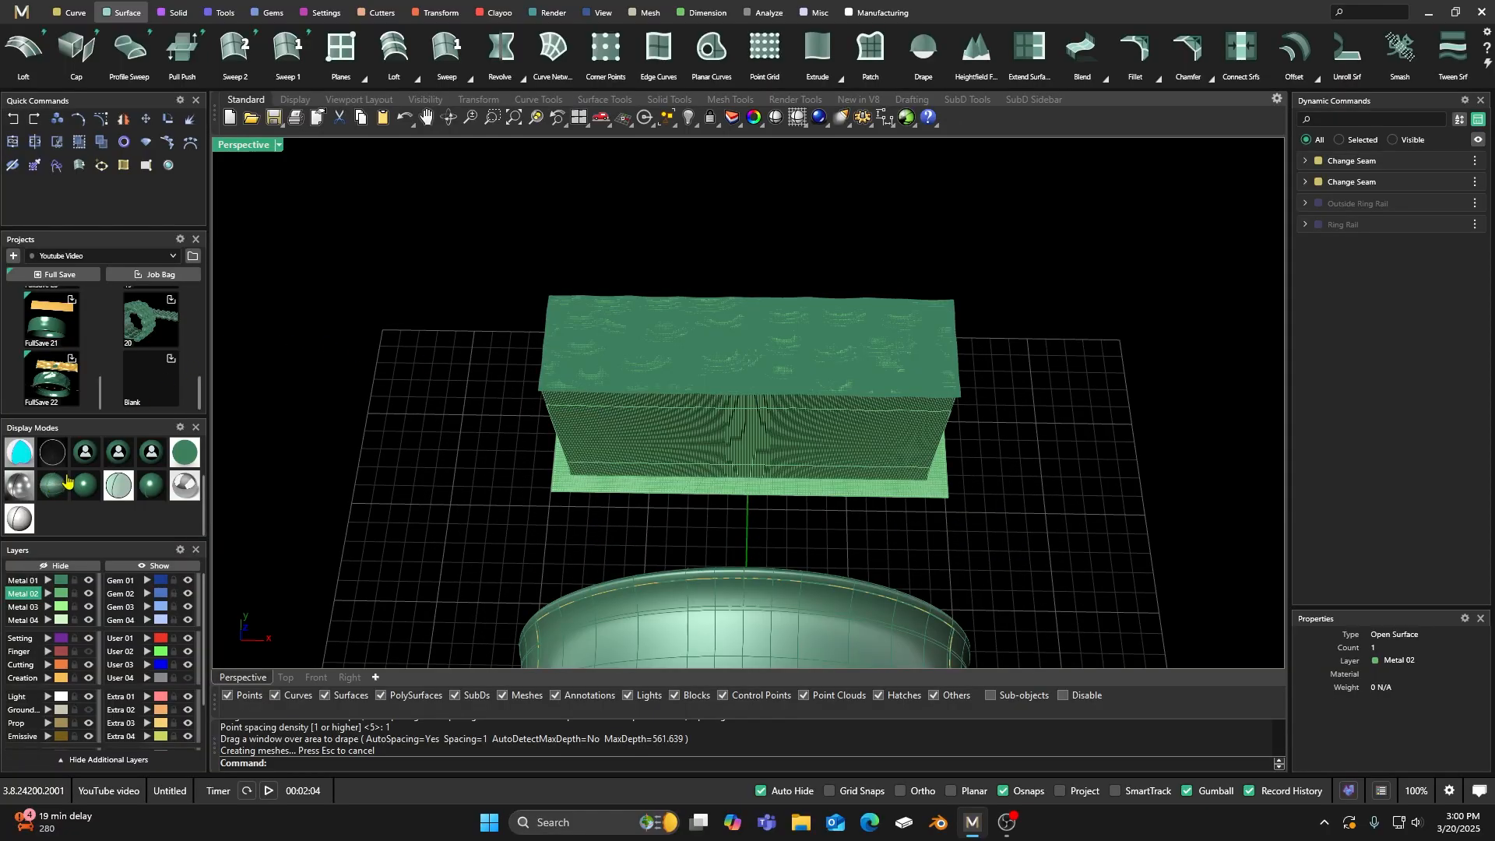
scroll(489, 395, "down", 3)
right_click_drag(493, 399, 450, 343)
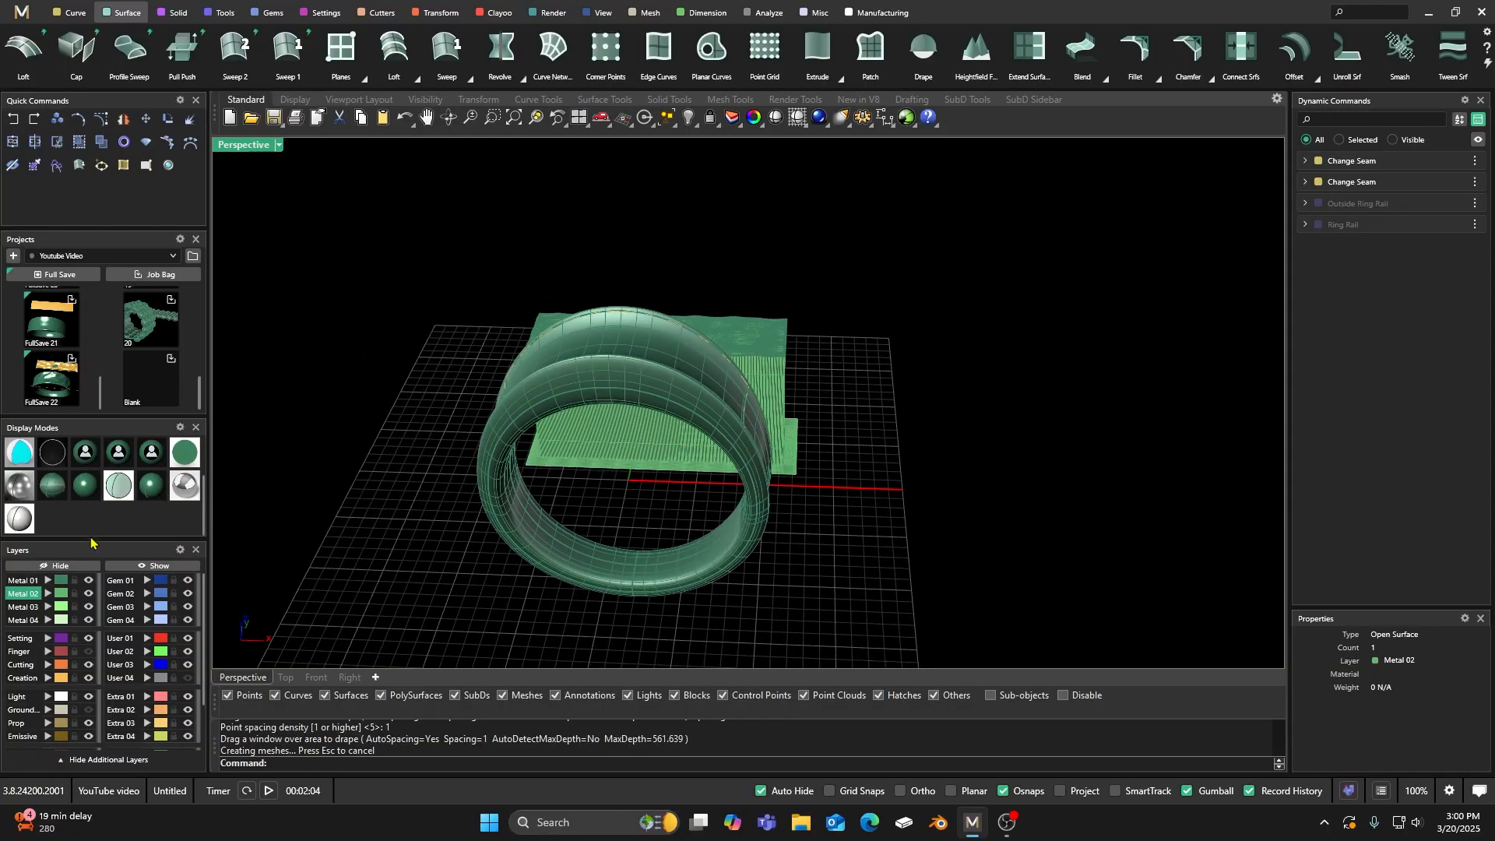
left_click(88, 581)
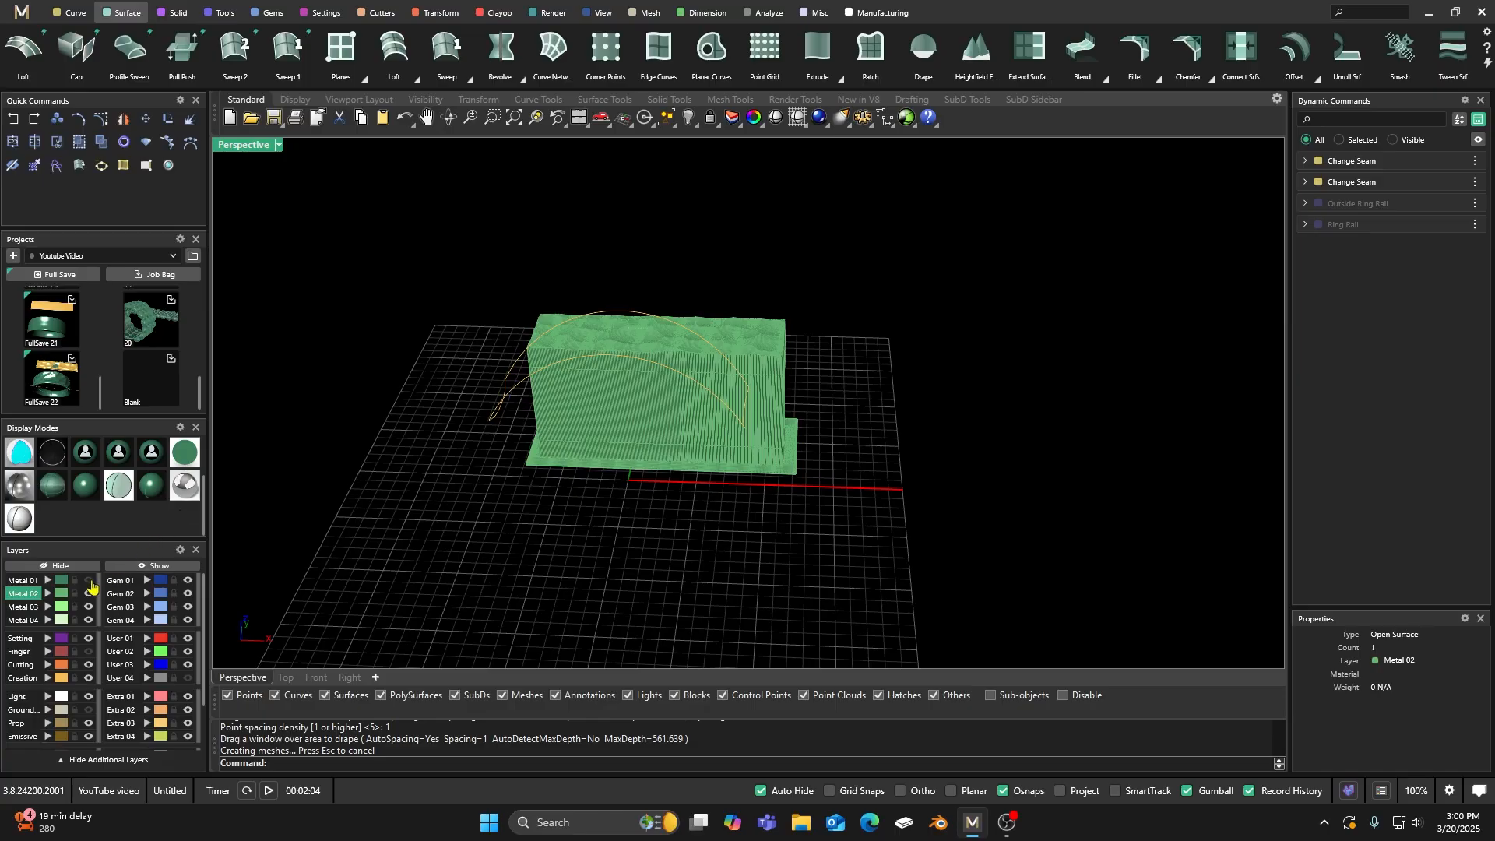
left_click(88, 581)
Step: Move the hammered mesh on top of the draped surface to the Metal 04 layer and hide that layer
left_click(764, 337)
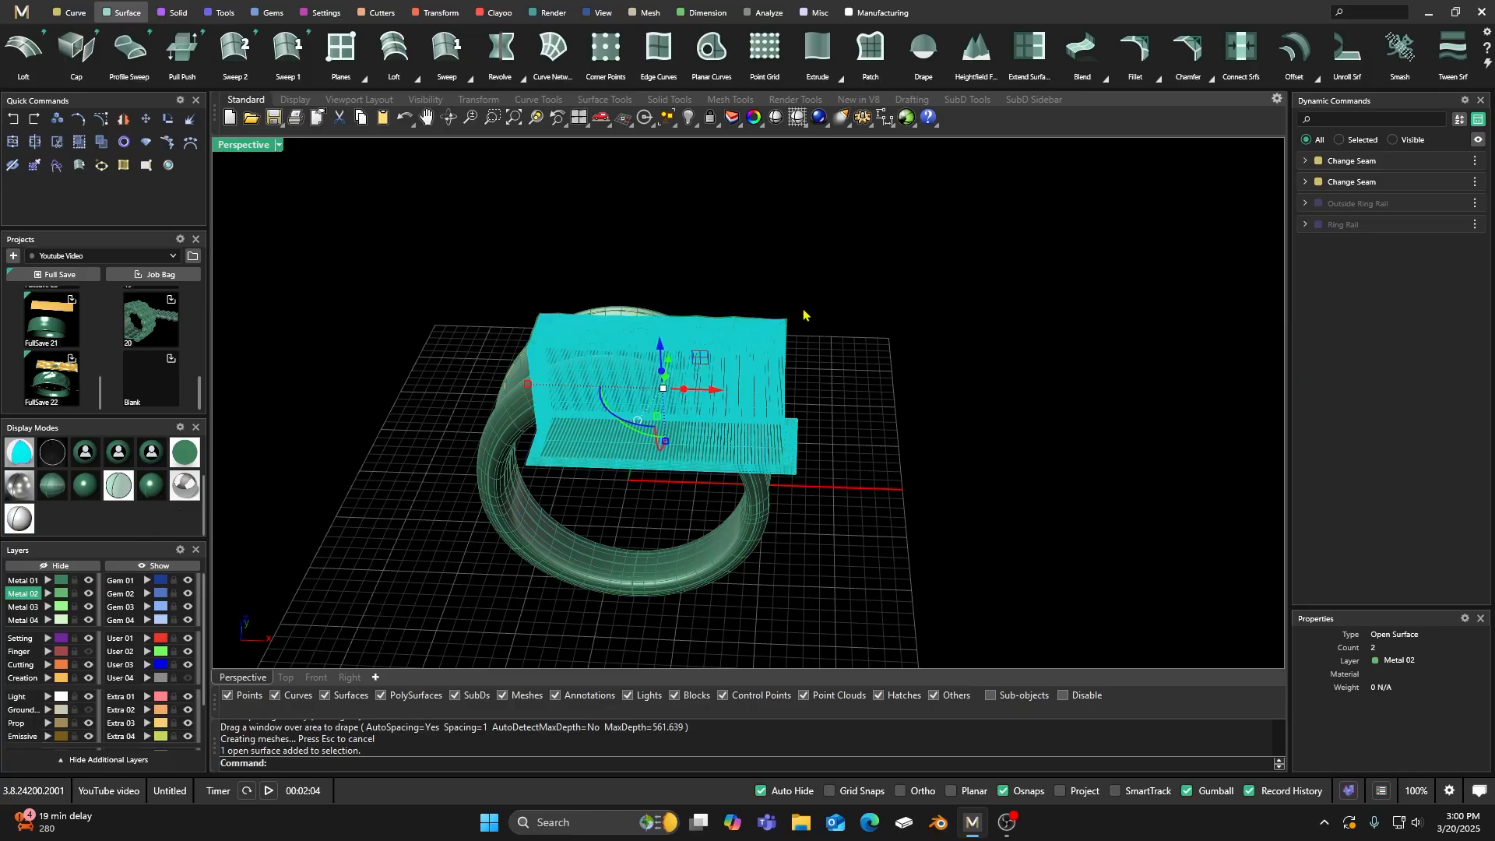
key("Escape")
scroll(834, 364, "up", 5)
right_click_drag(833, 359, 771, 224)
scroll(841, 312, "up", 6)
left_click(739, 187)
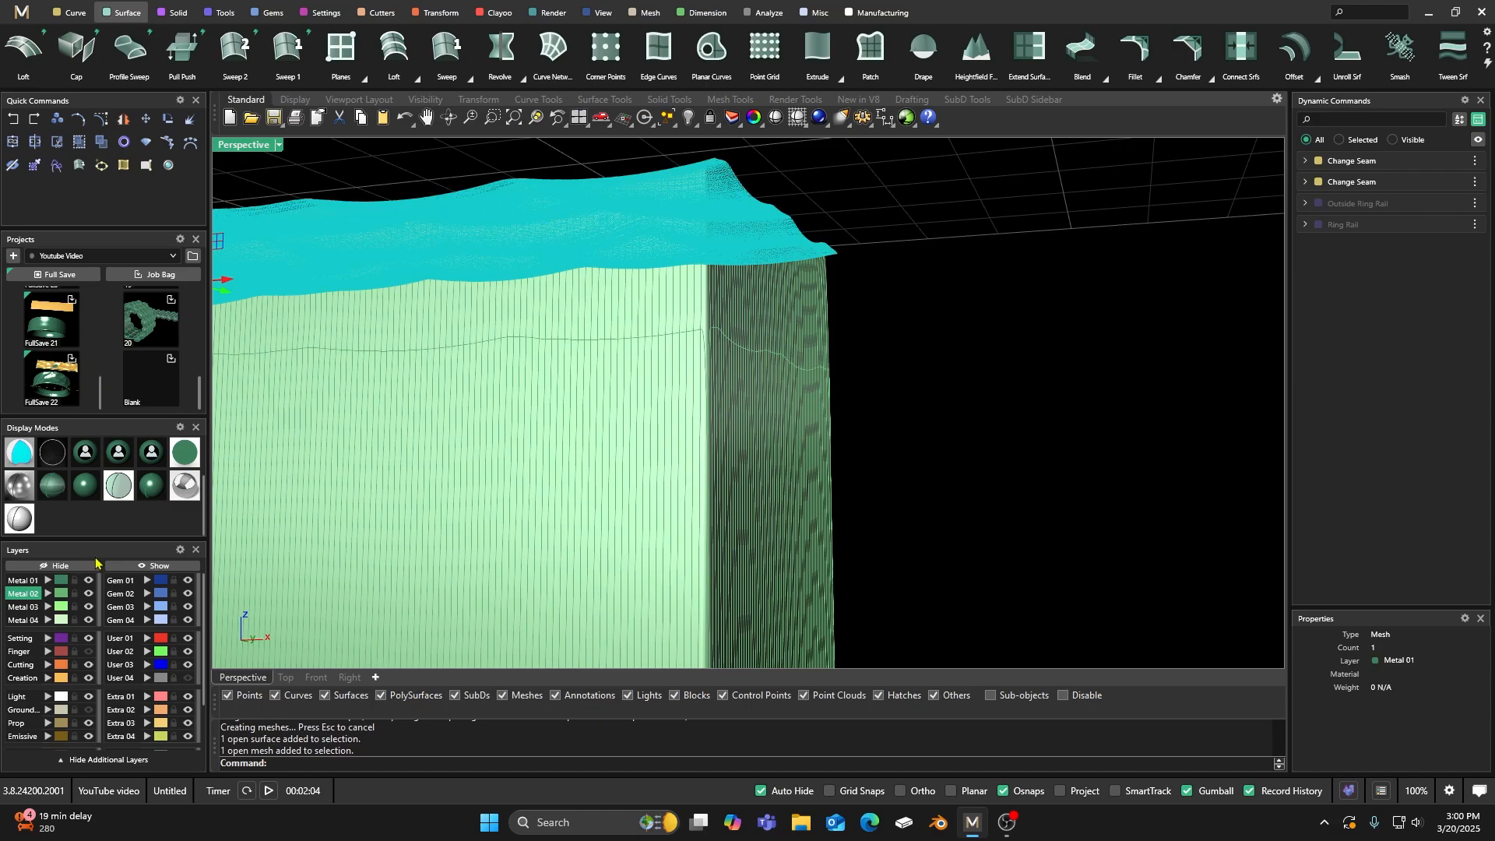
left_click(47, 620)
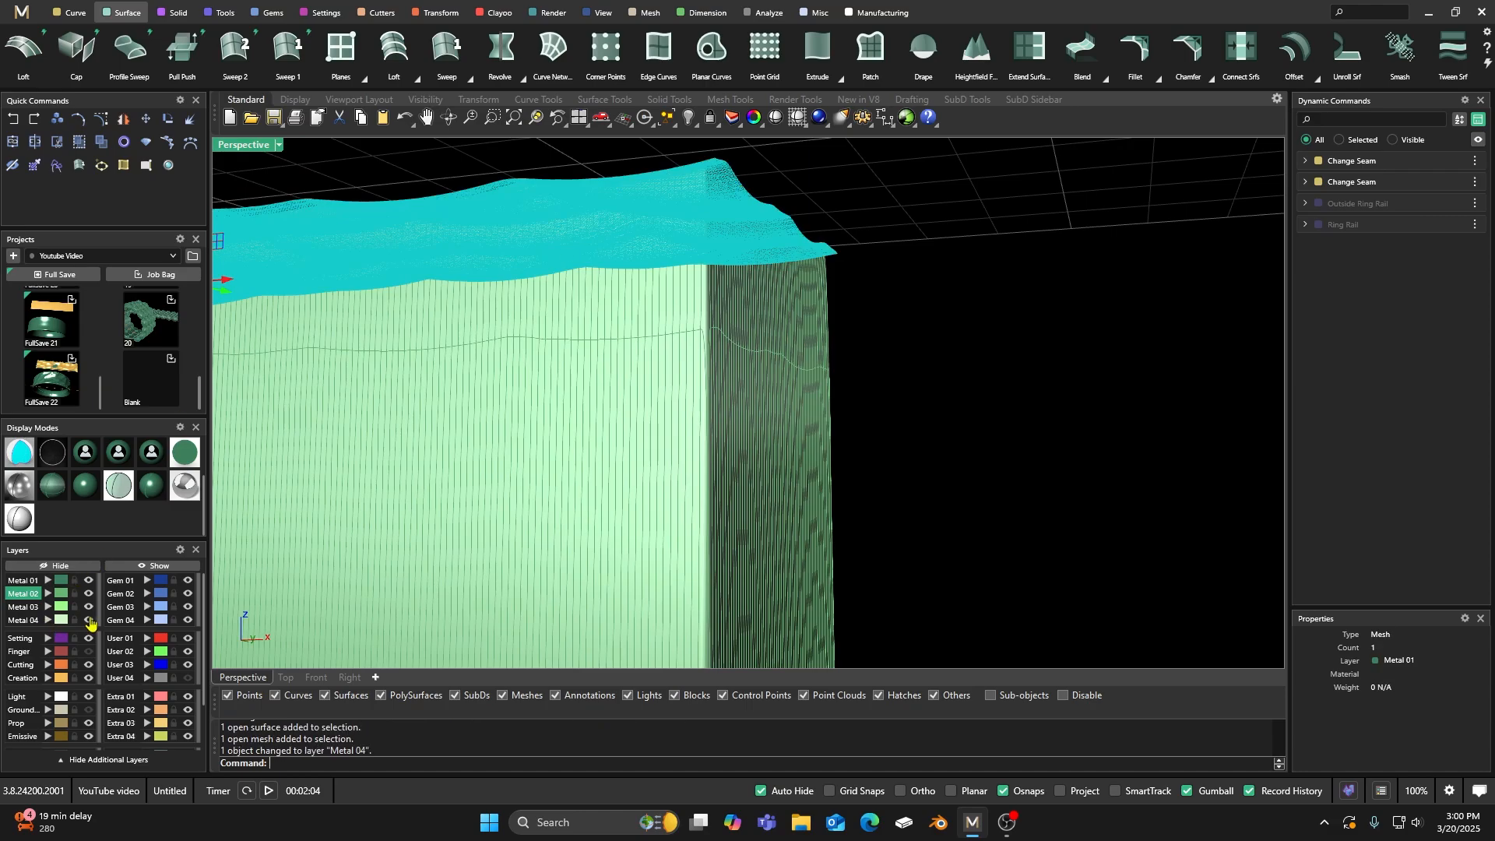
left_click(88, 620)
scroll(871, 328, "down", 12)
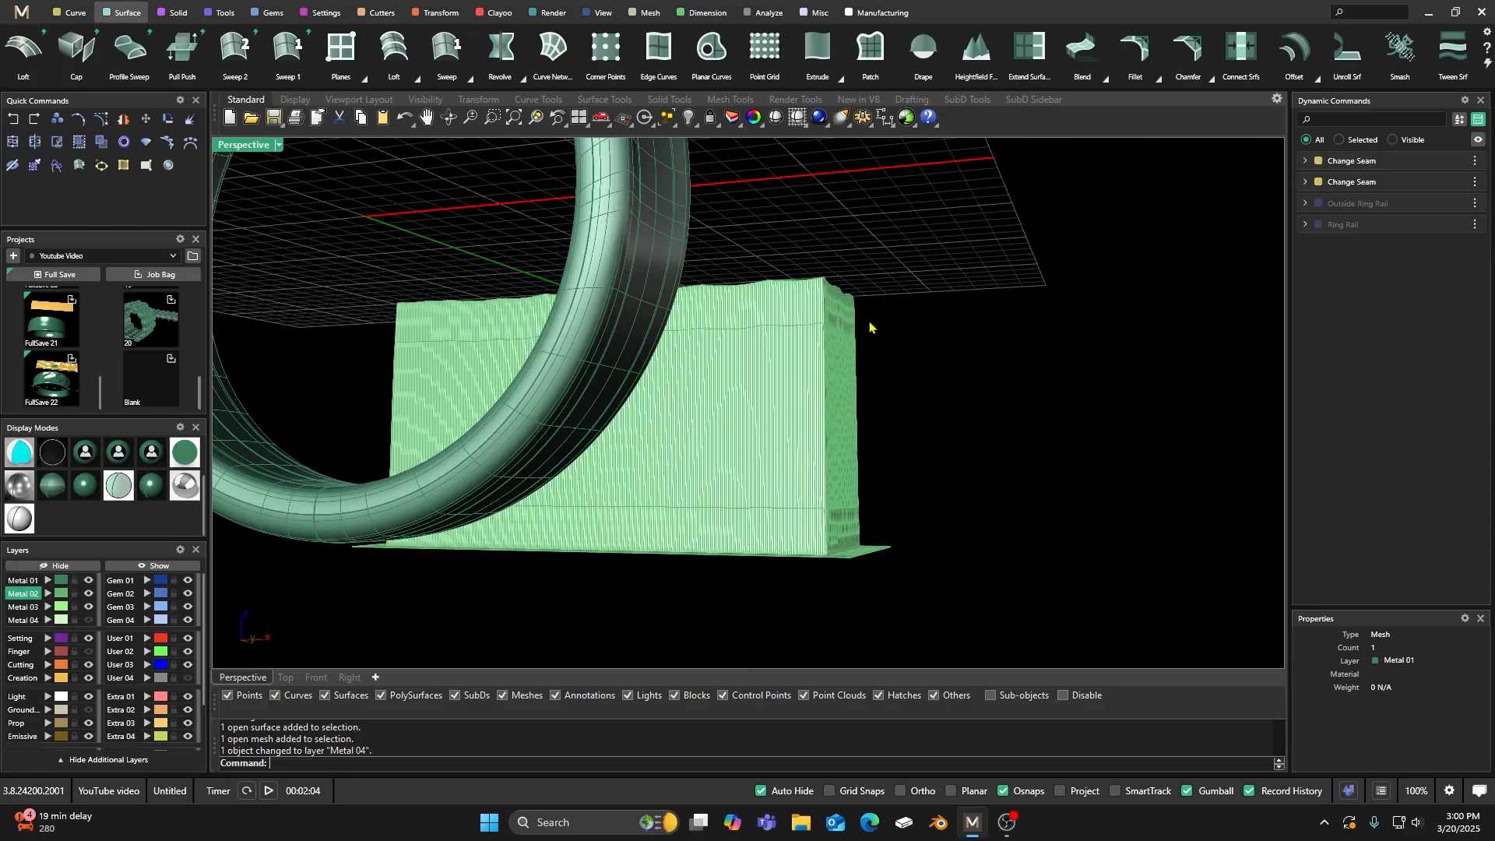
right_click_drag(871, 328, 715, 371)
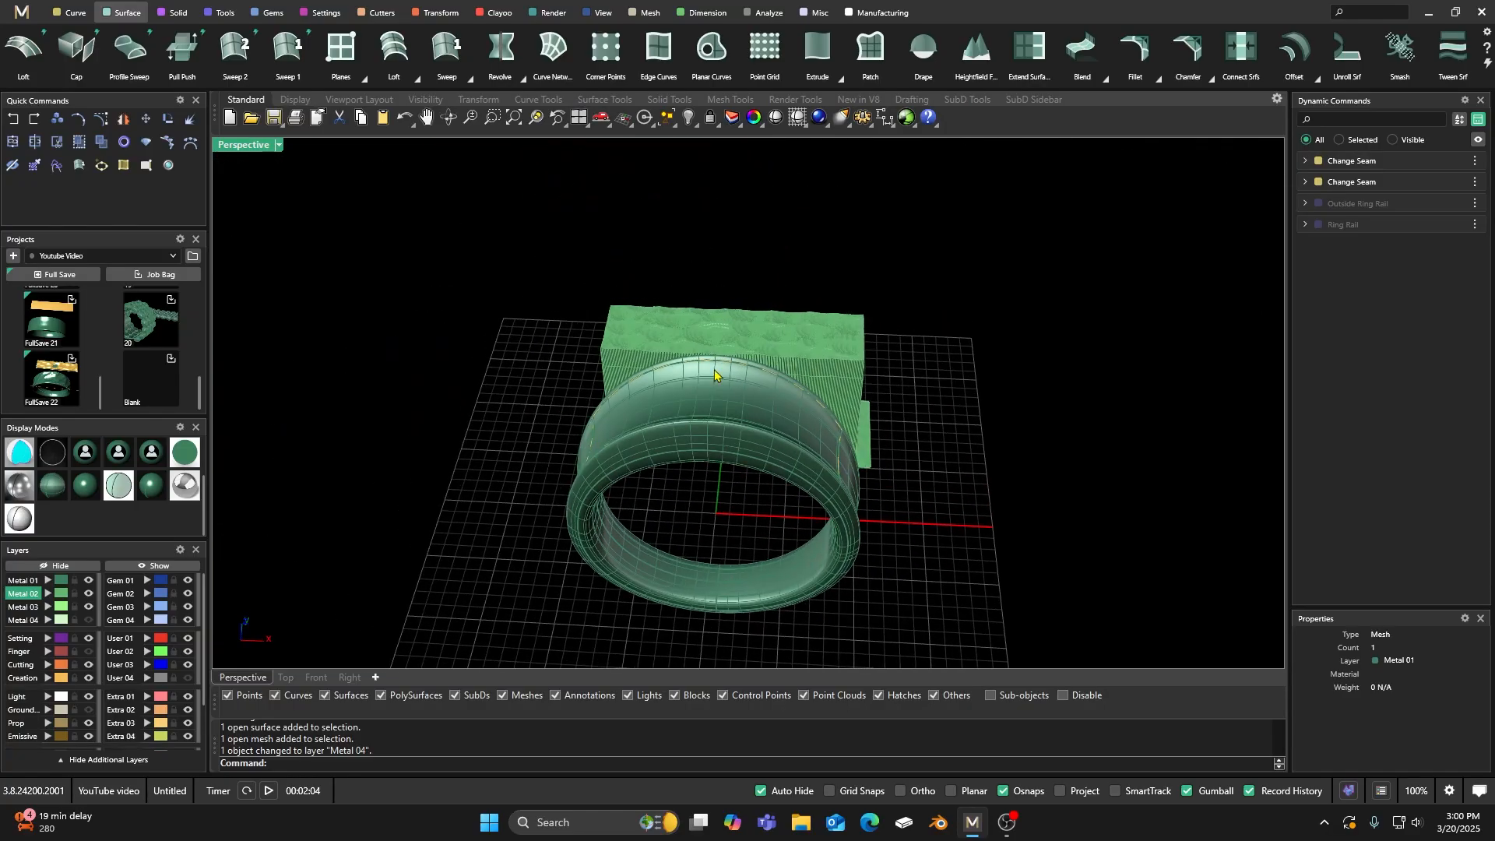
Step: Show the Metal 04 layer, try moving the draped surface and mesh slightly upward together in the Front view, and undo the move
double_click(245, 145)
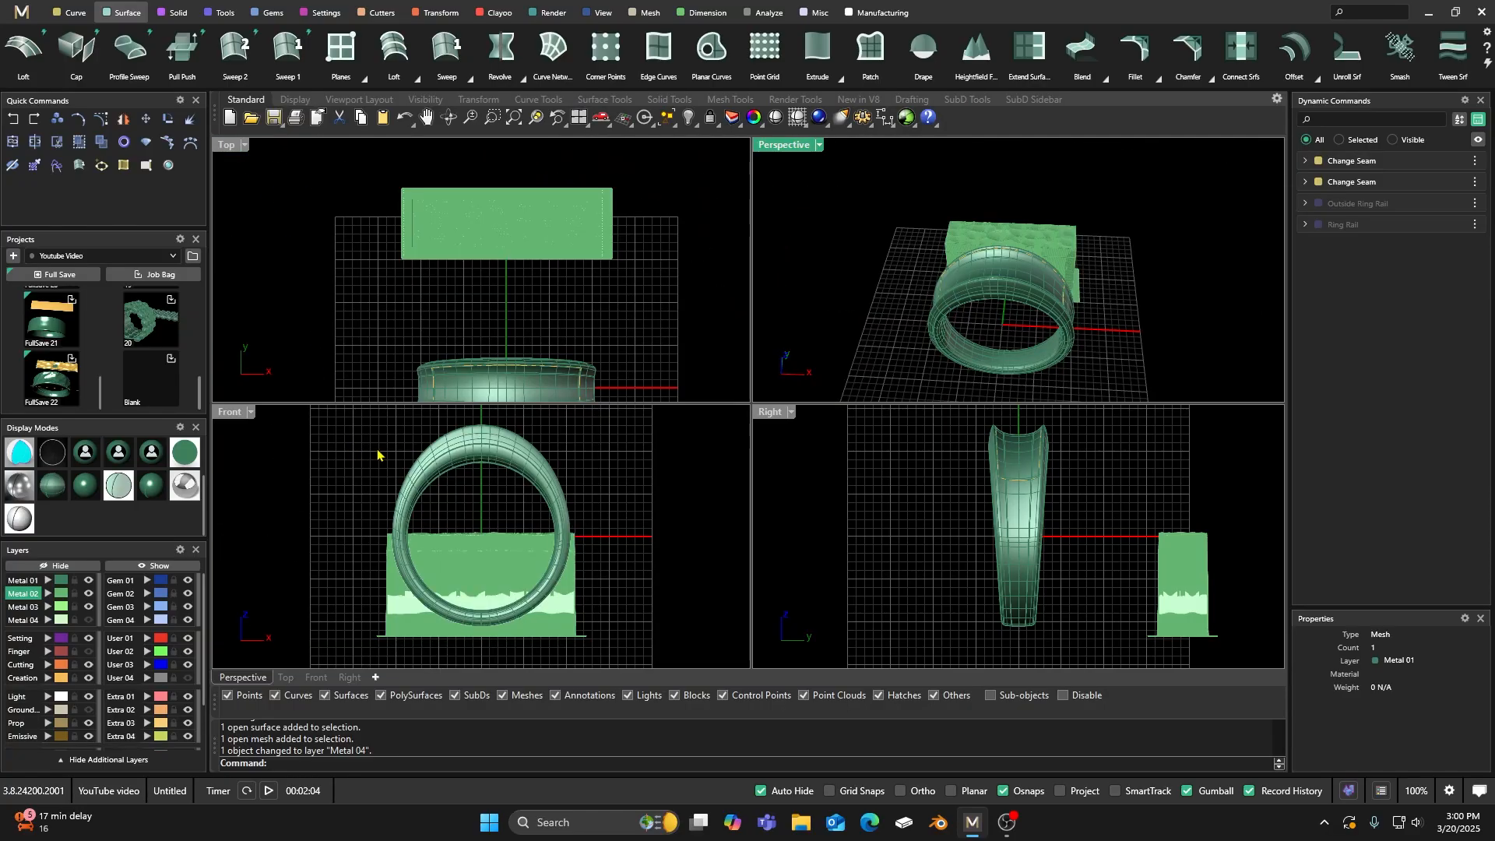
scroll(382, 545, "up", 5)
scroll(368, 496, "up", 2)
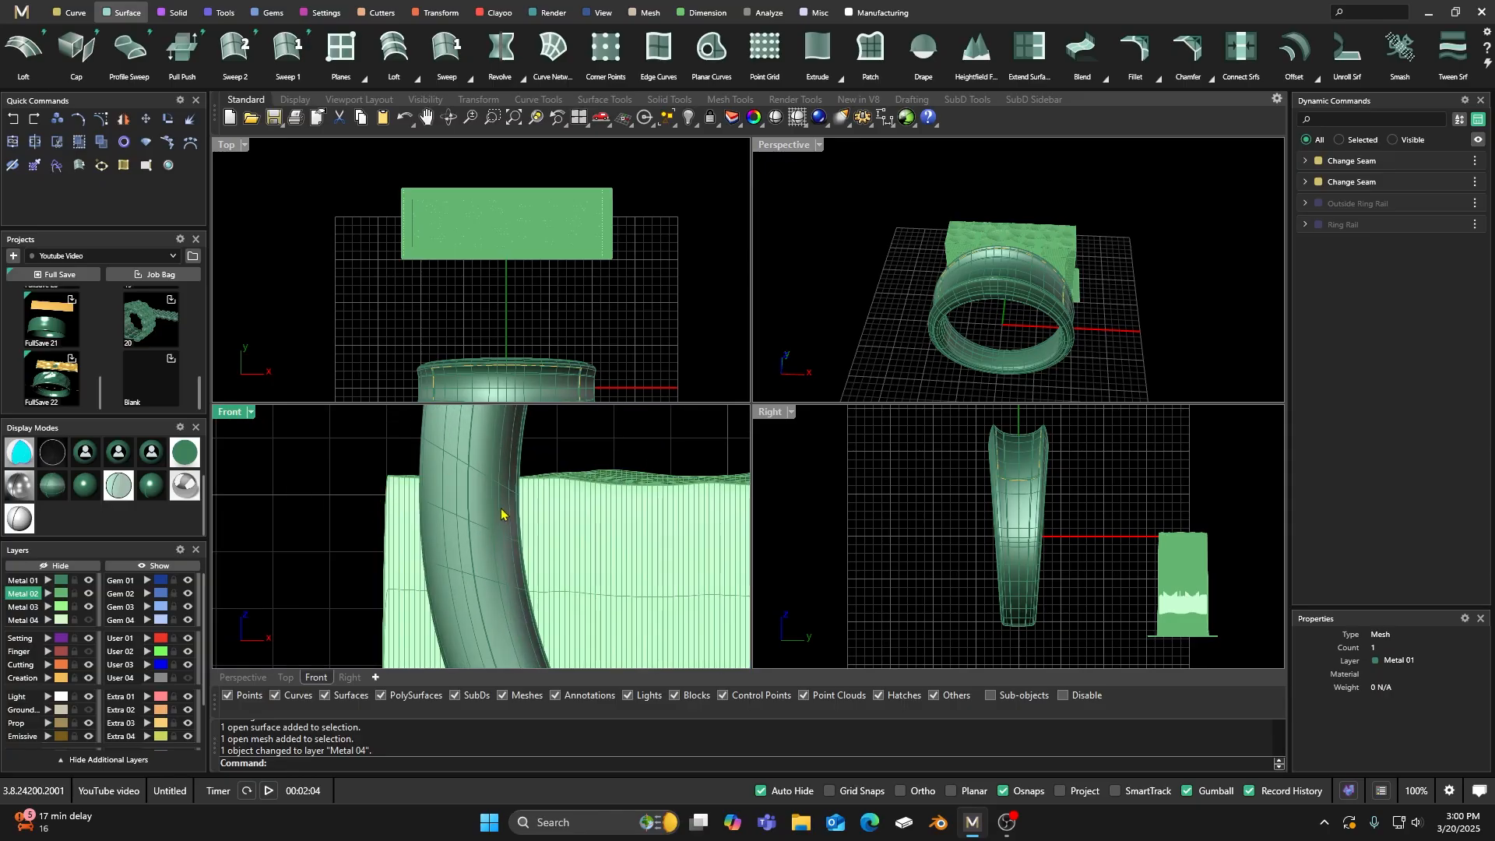
scroll(411, 465, "down", 1)
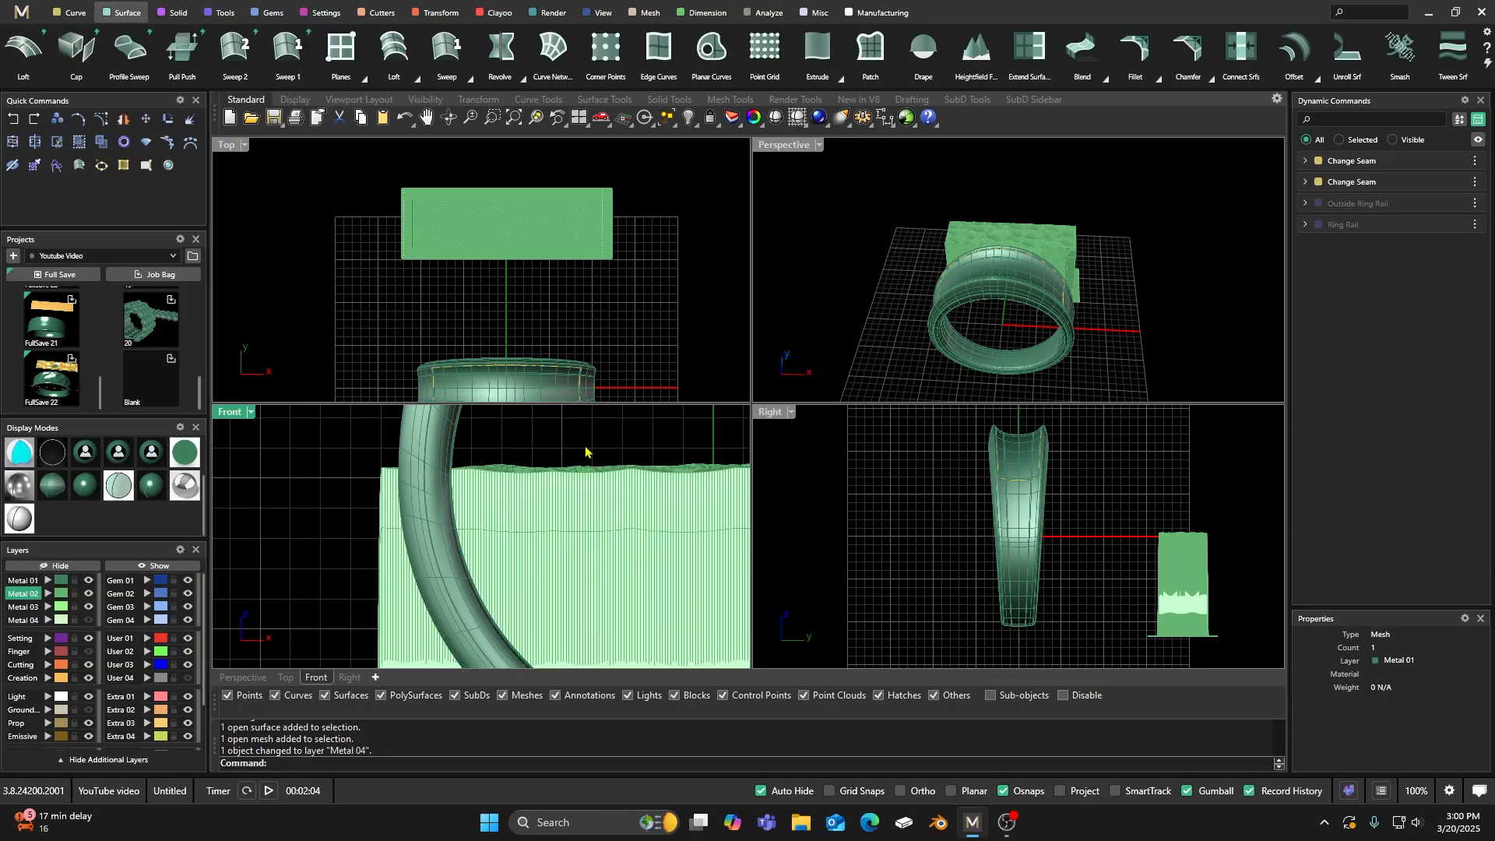
left_click(89, 620)
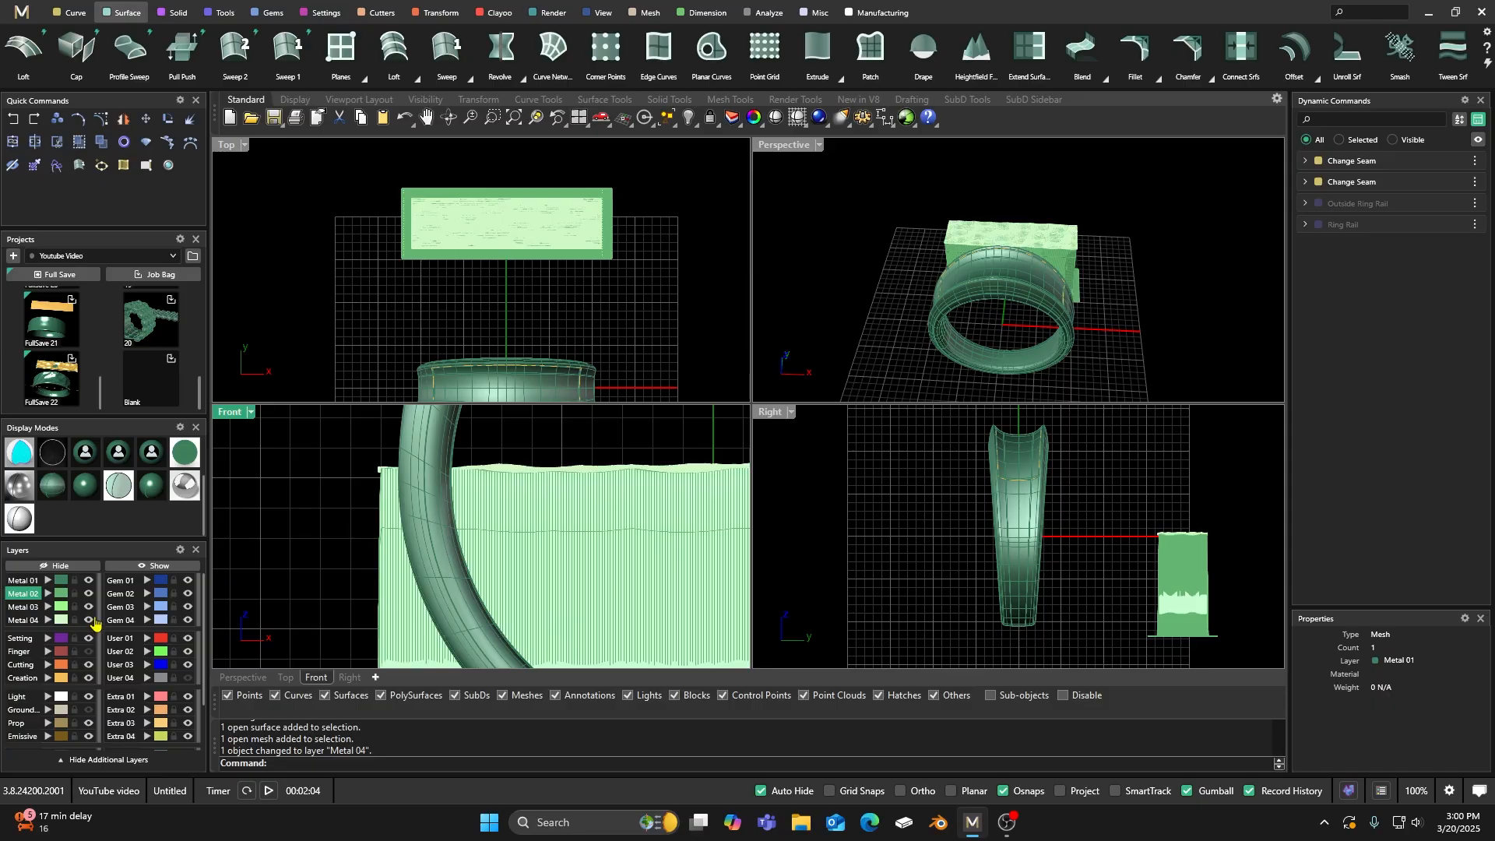
left_click_drag(622, 450, 581, 508)
scroll(582, 535, "down", 2)
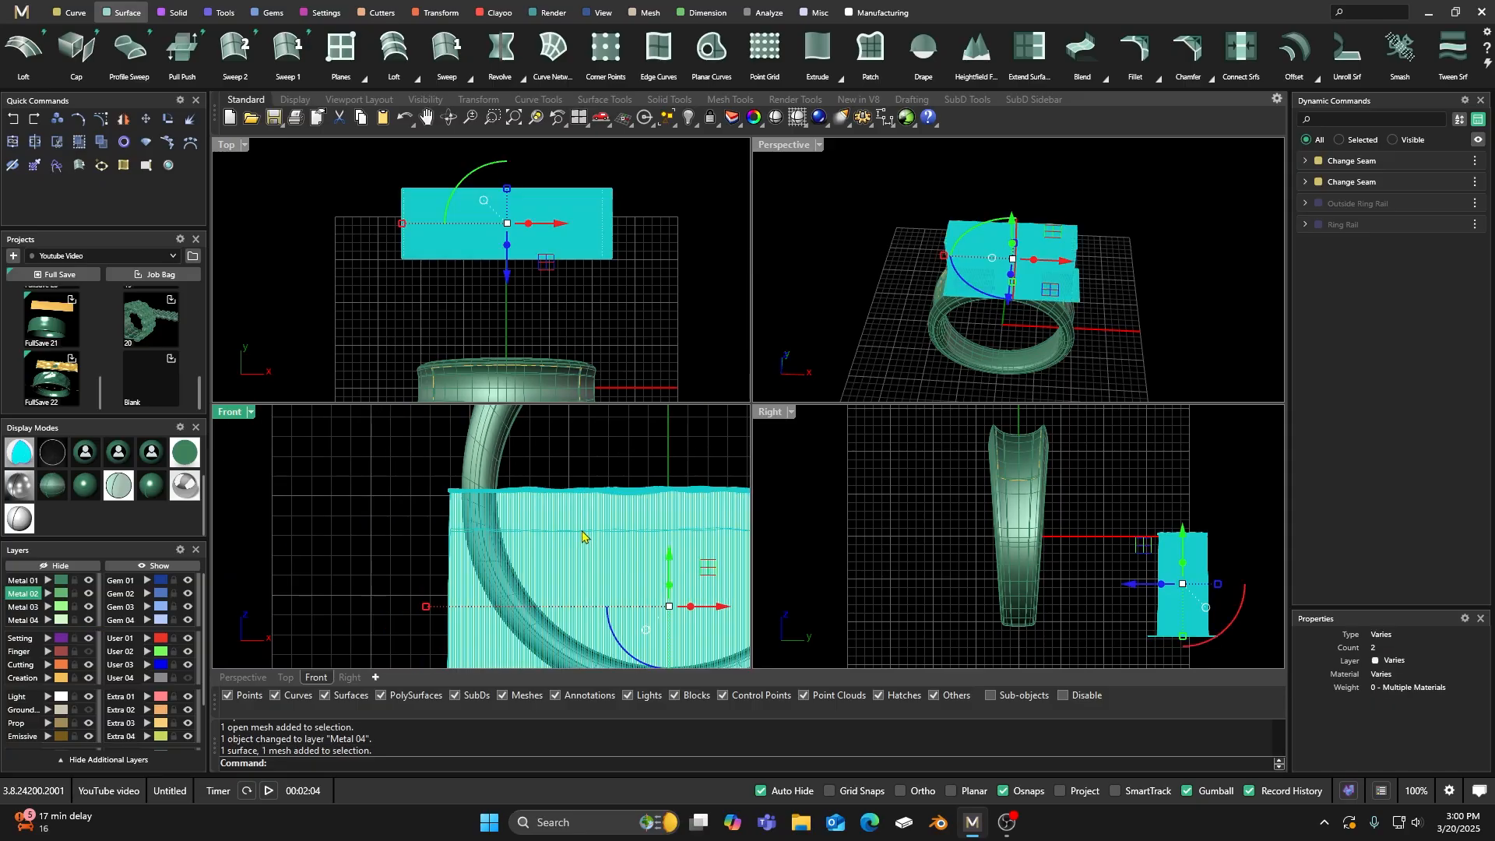
left_click_drag(669, 555, 667, 550)
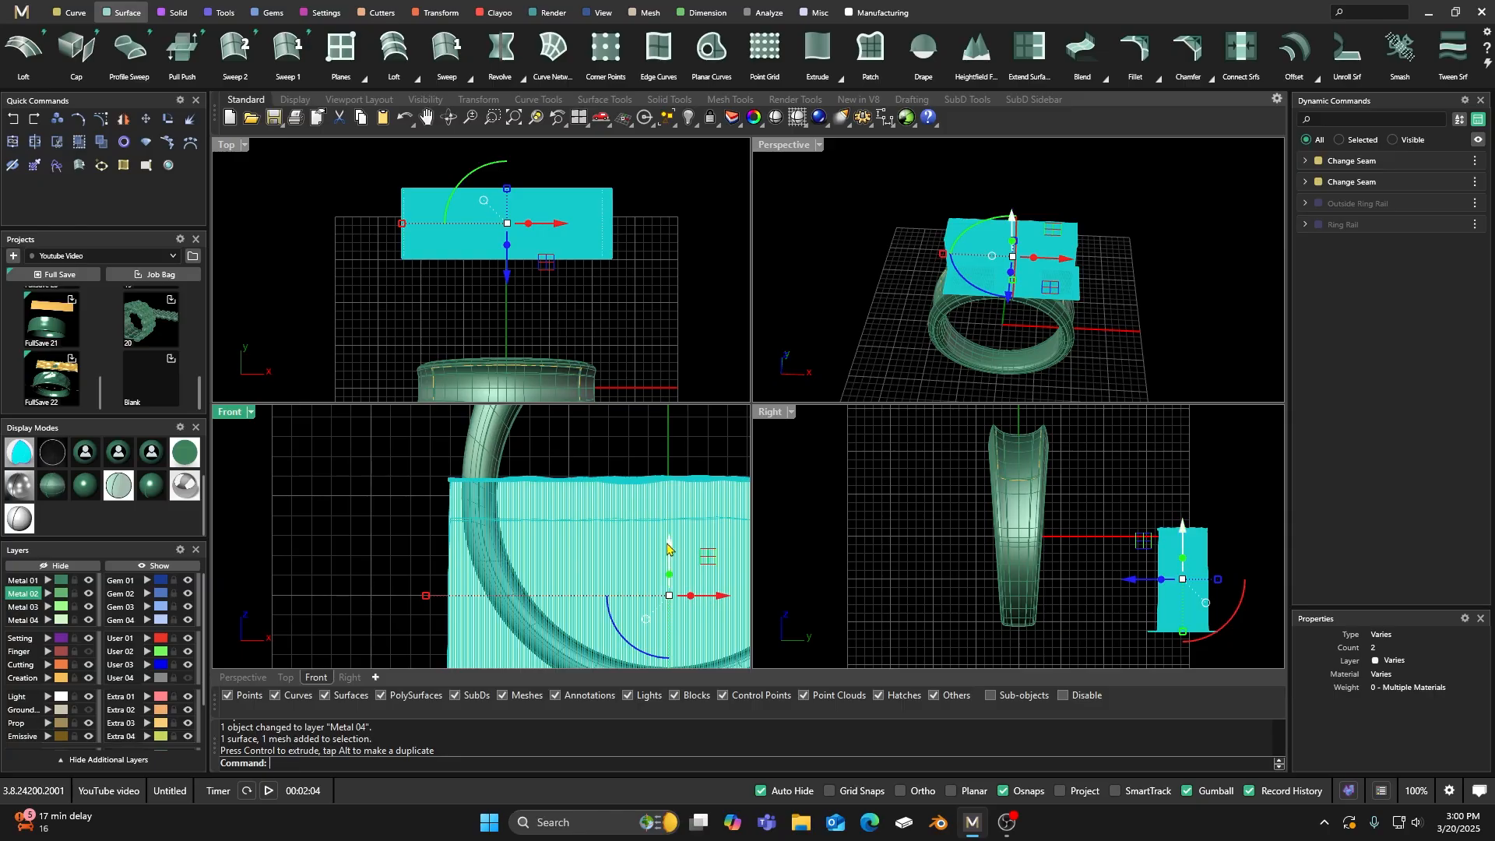
key("ctrl+z")
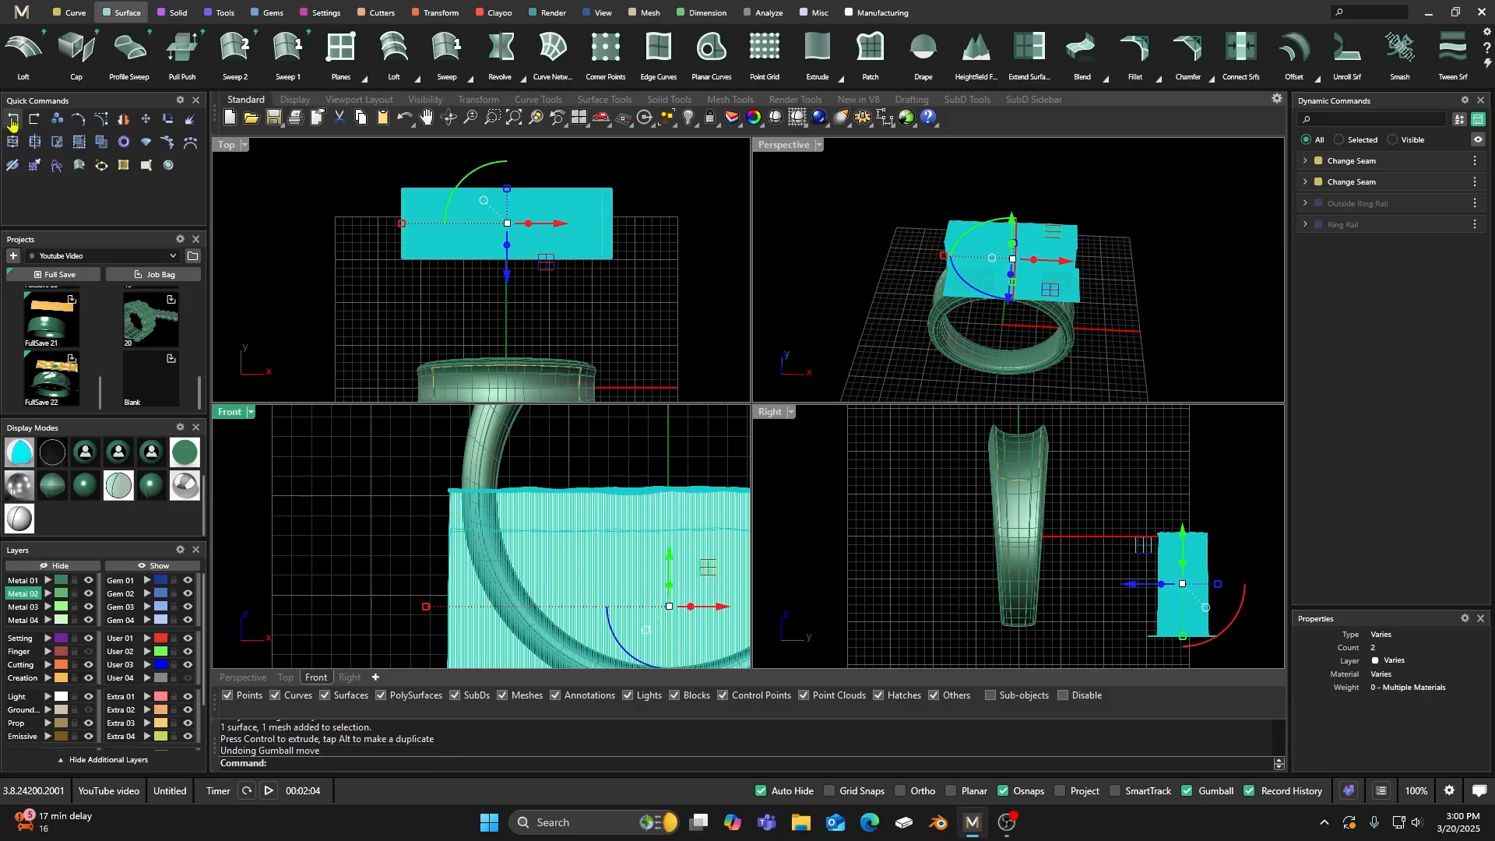
left_click(257, 518)
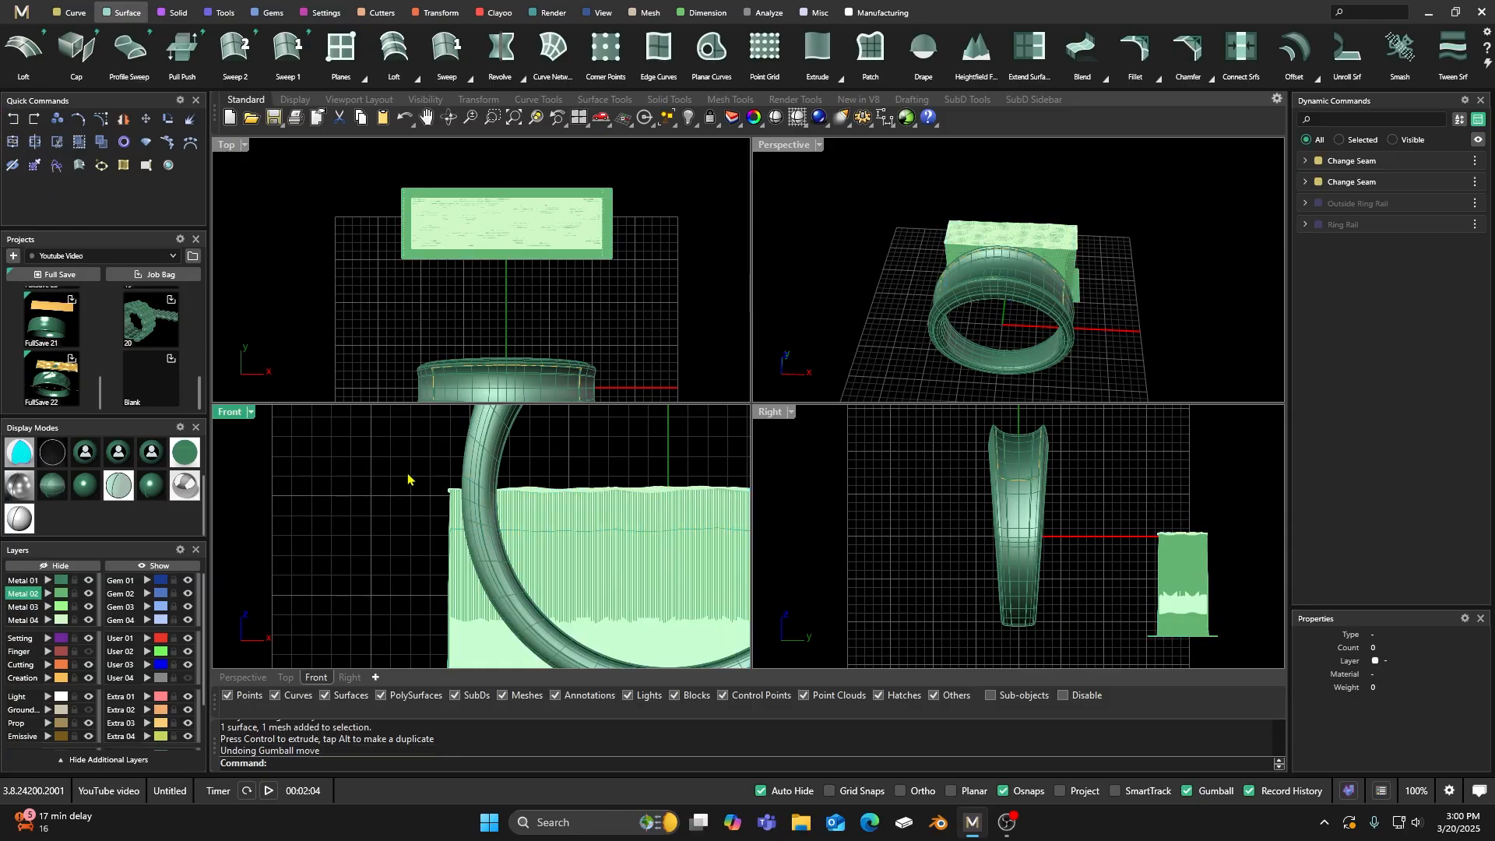
Step: Hide the Metal 04 layer and examine the draped surface in Perspective with the Metal 01 ring hidden and shown again
left_click(88, 581)
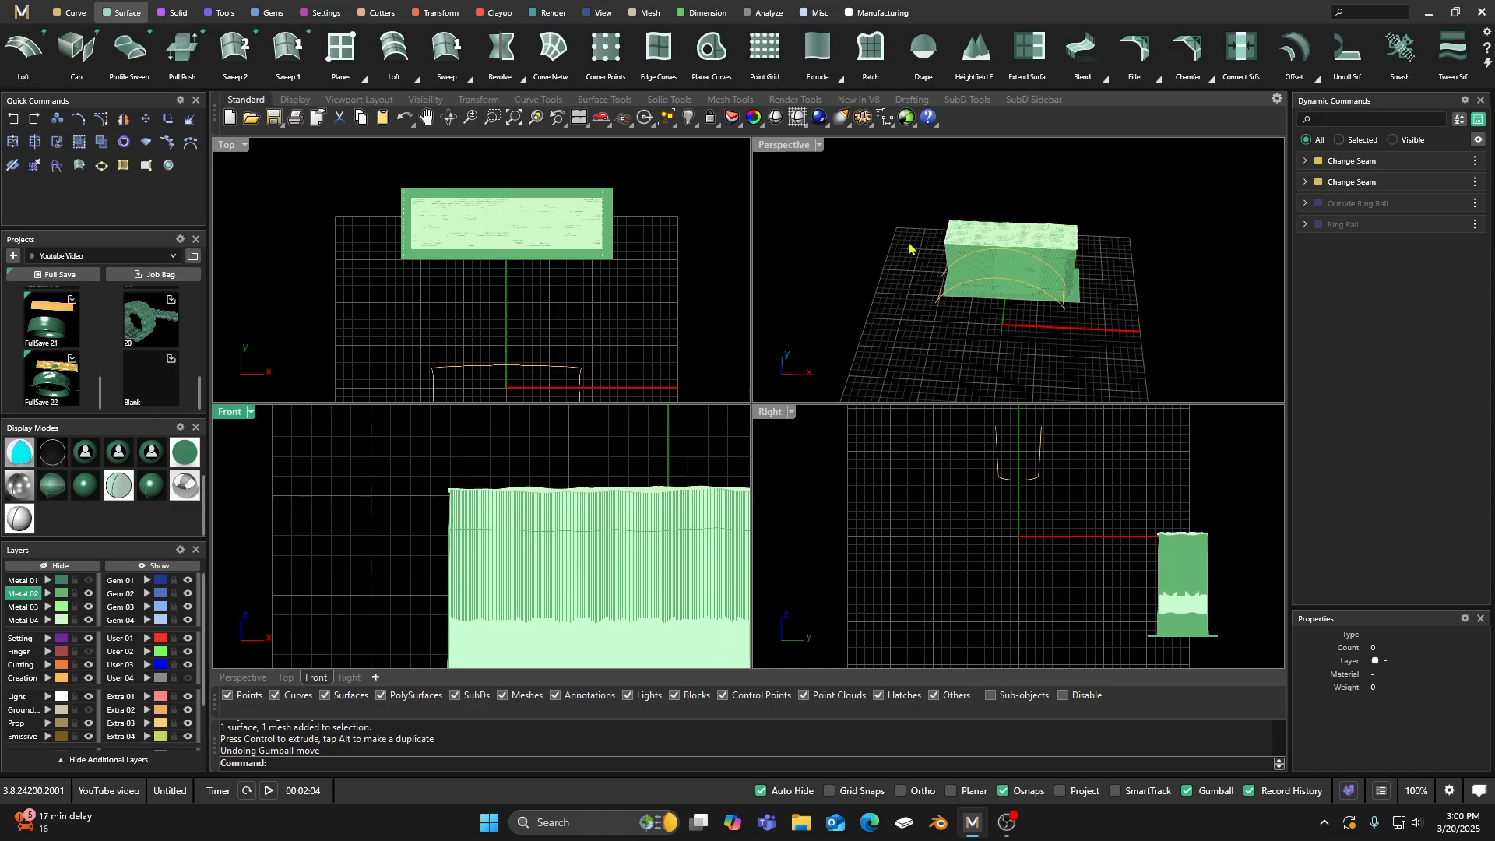
left_click(88, 620)
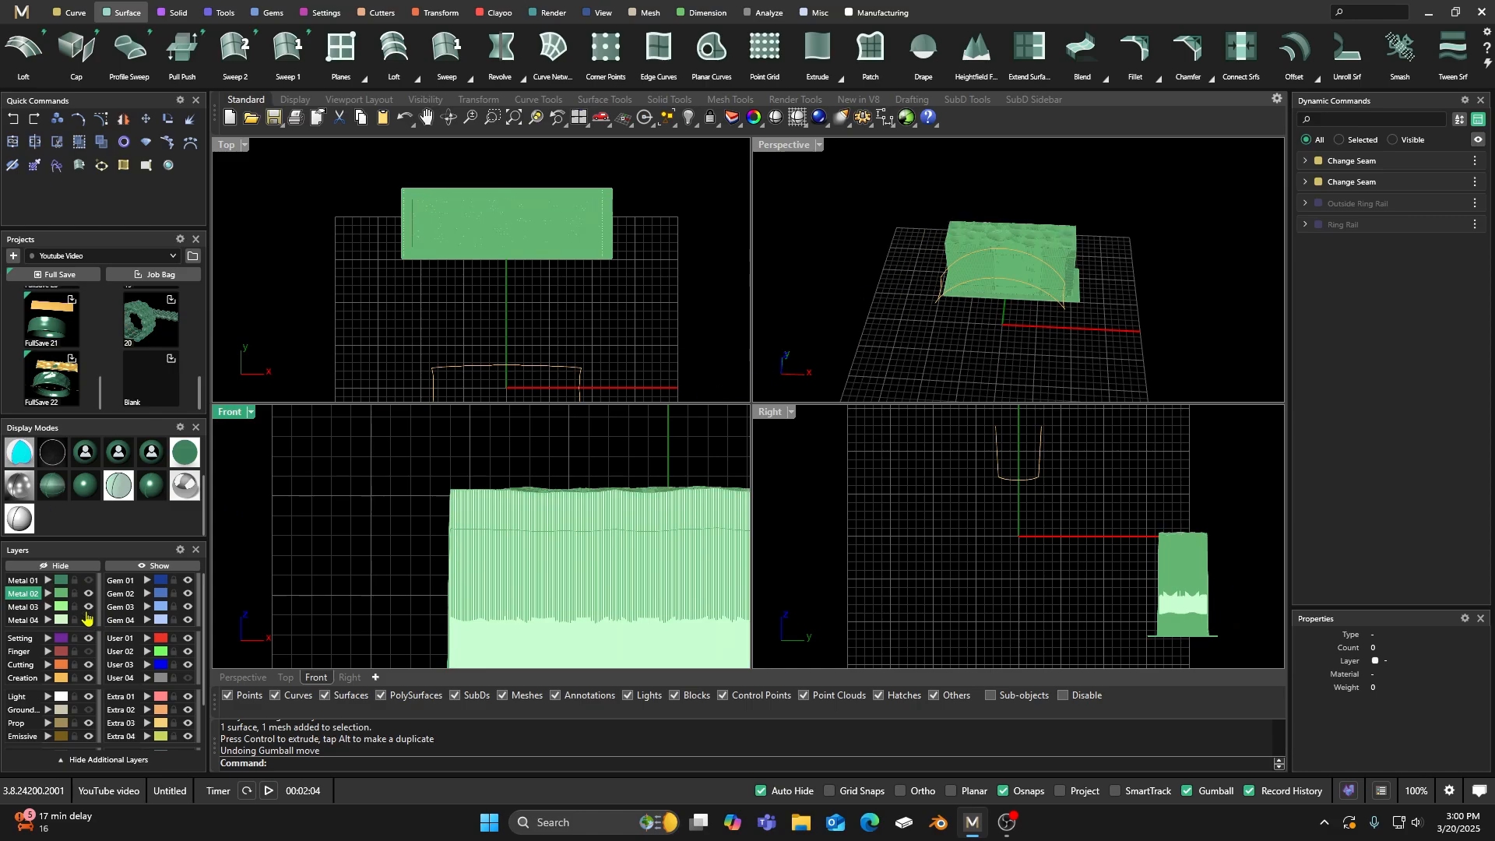
double_click(790, 146)
scroll(727, 374, "down", 2)
right_click_drag(714, 394, 725, 314)
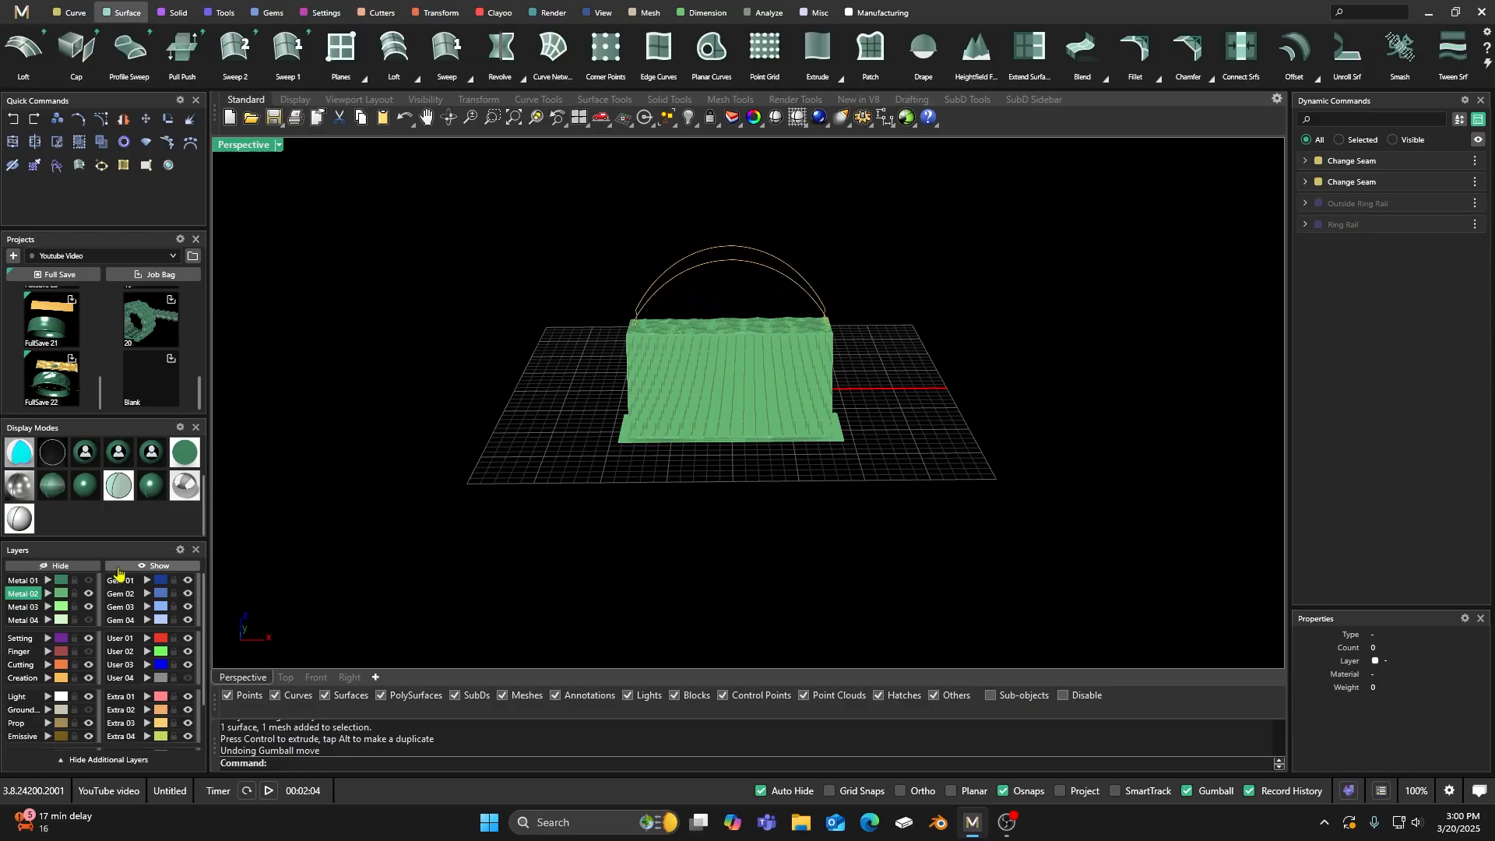
left_click(88, 580)
right_click_drag(486, 390, 465, 442)
Step: Draw a horizontal line centred on 0,0,0 on the Creation layer in the Front view, extending past both sides of the draped surface
double_click(247, 147)
scroll(417, 486, "down", 3)
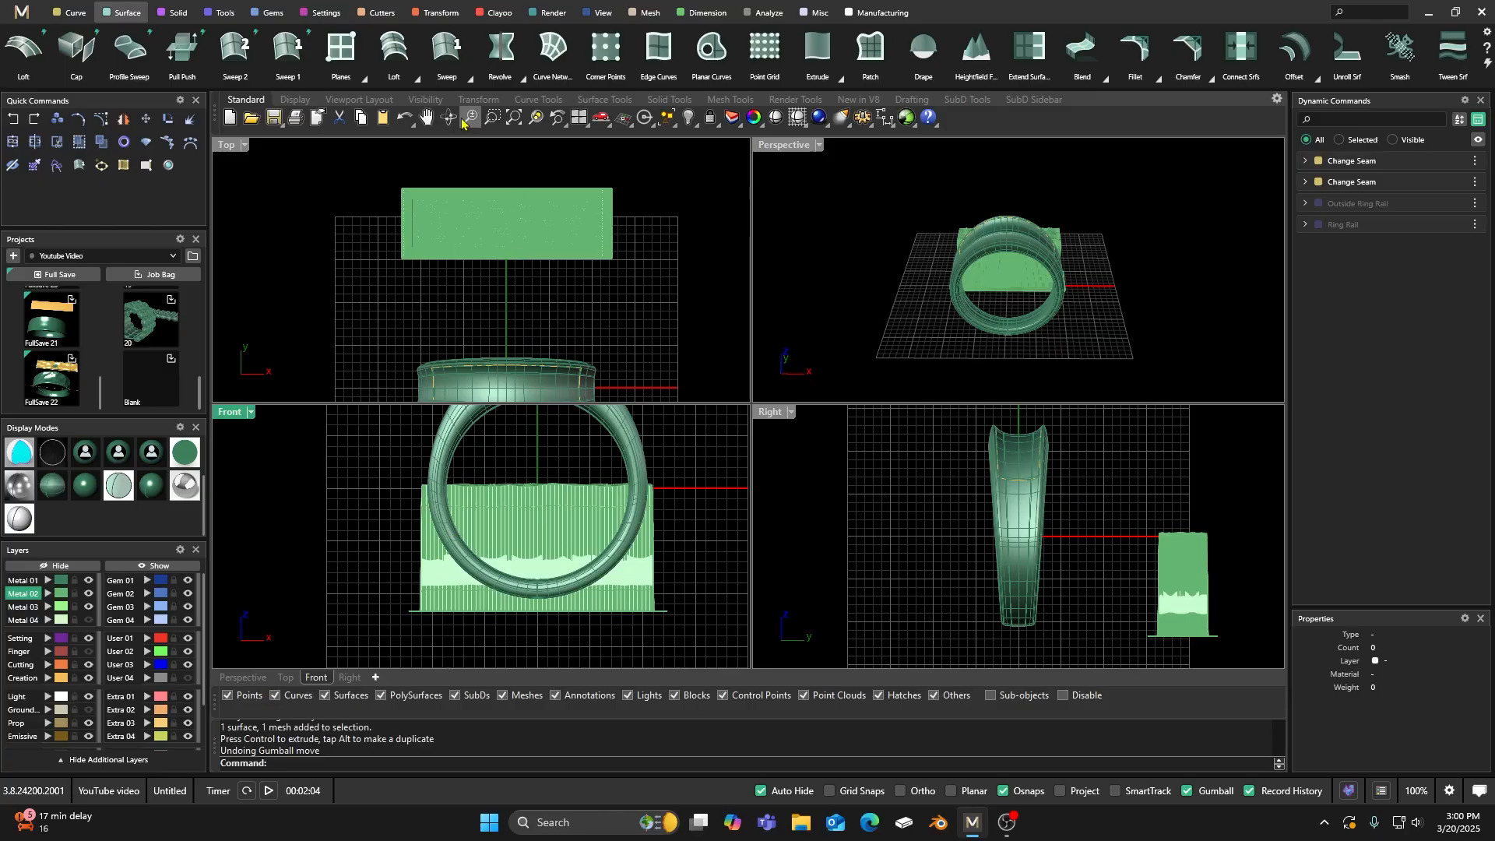
left_click(74, 13)
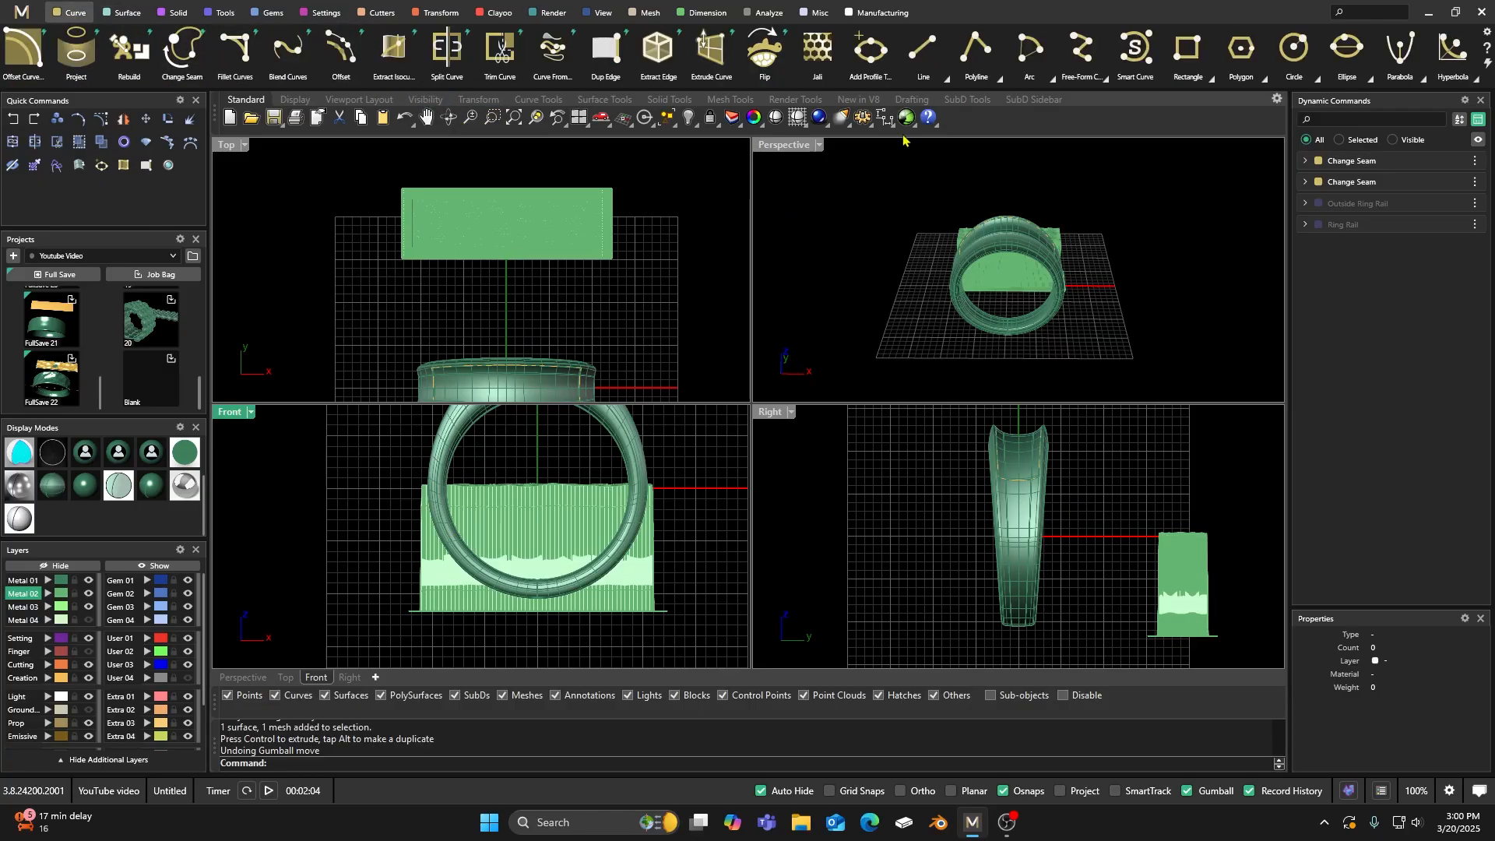
right_click(922, 58)
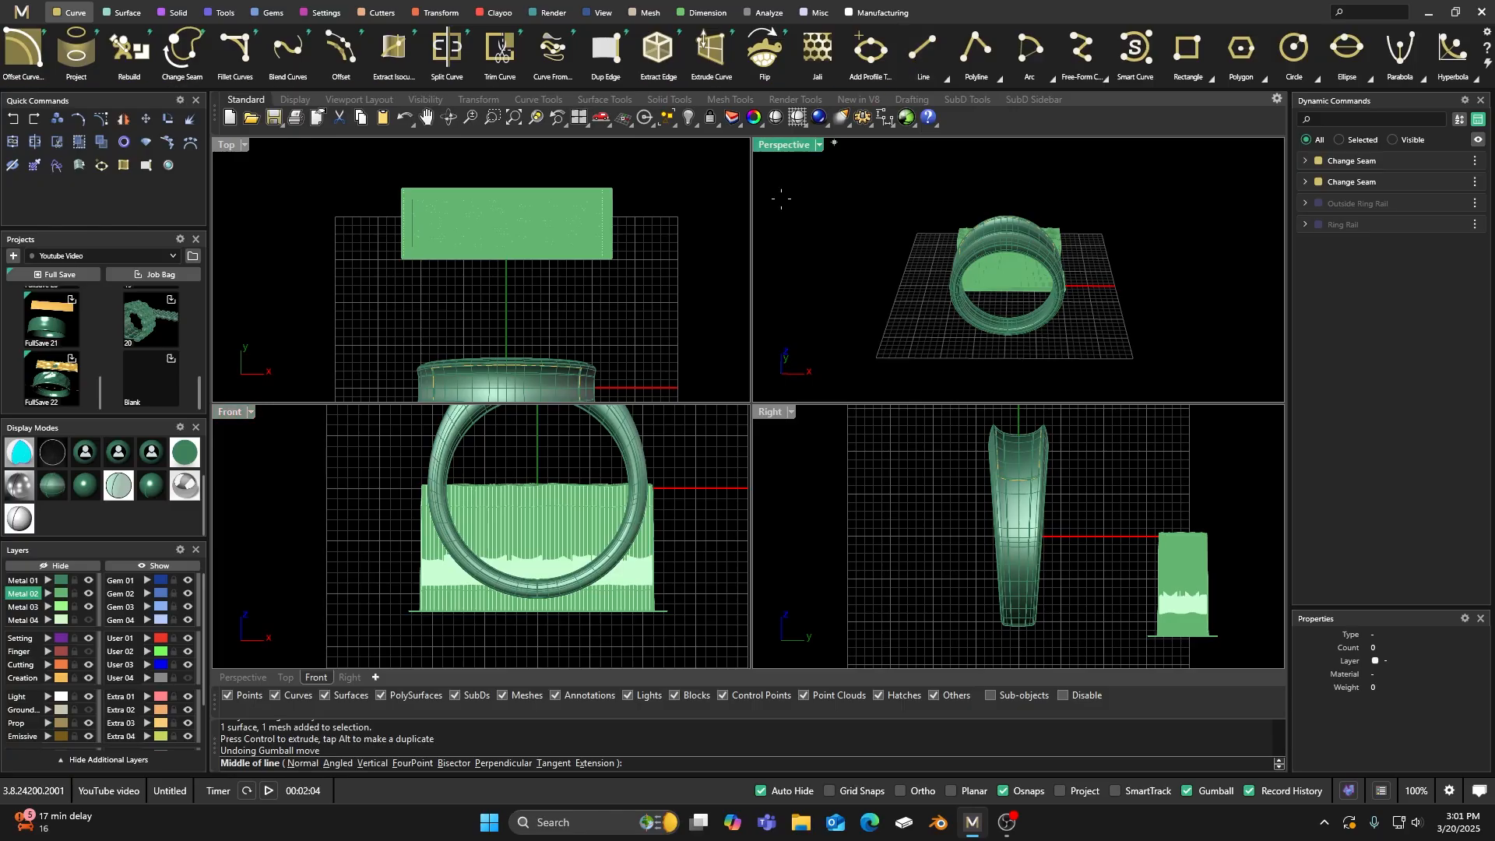
type("0,0,0")
key("Return")
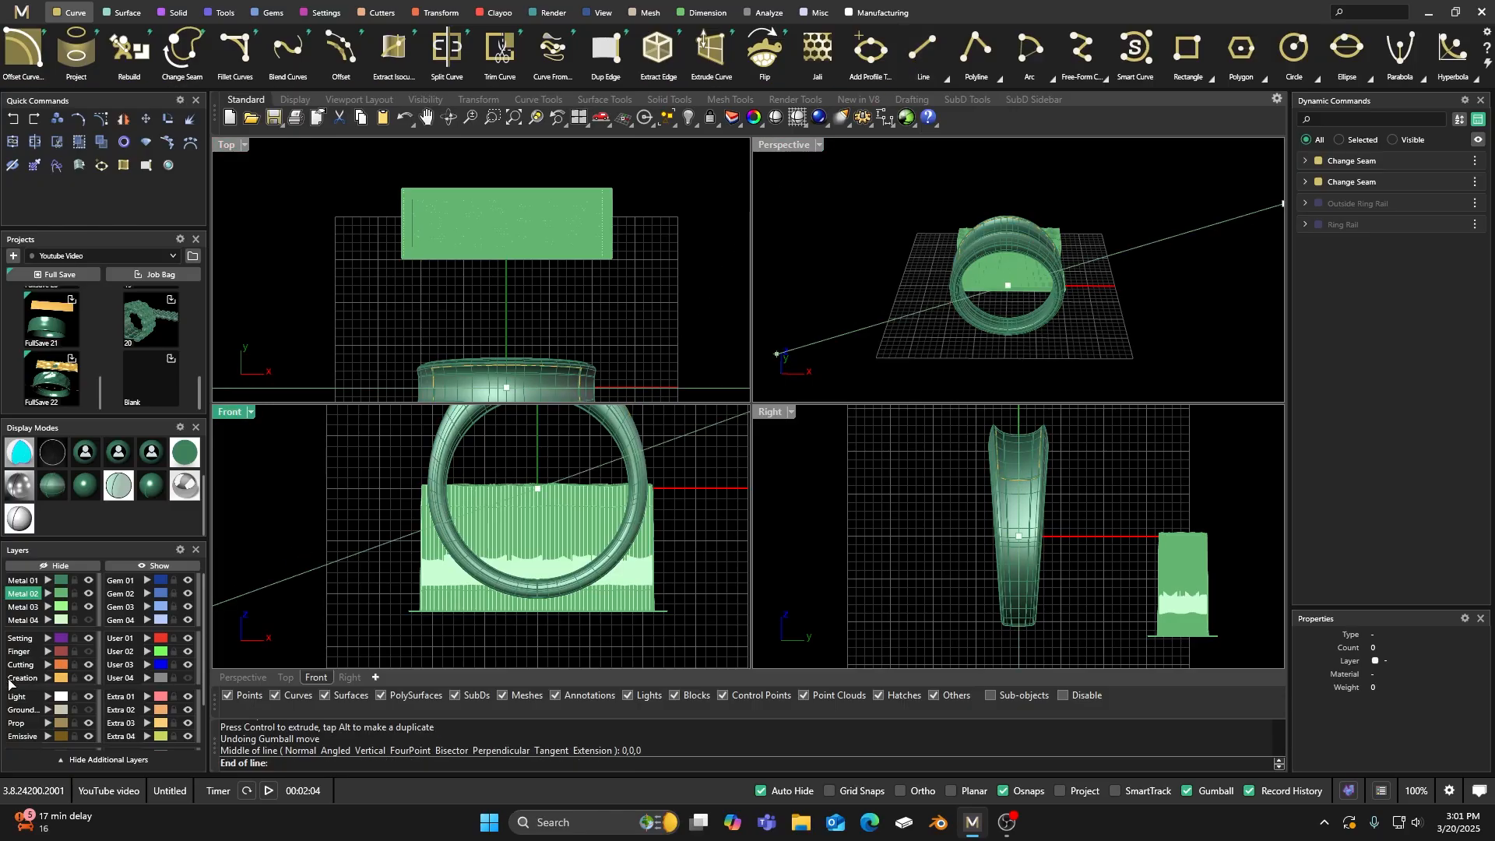
left_click(24, 677)
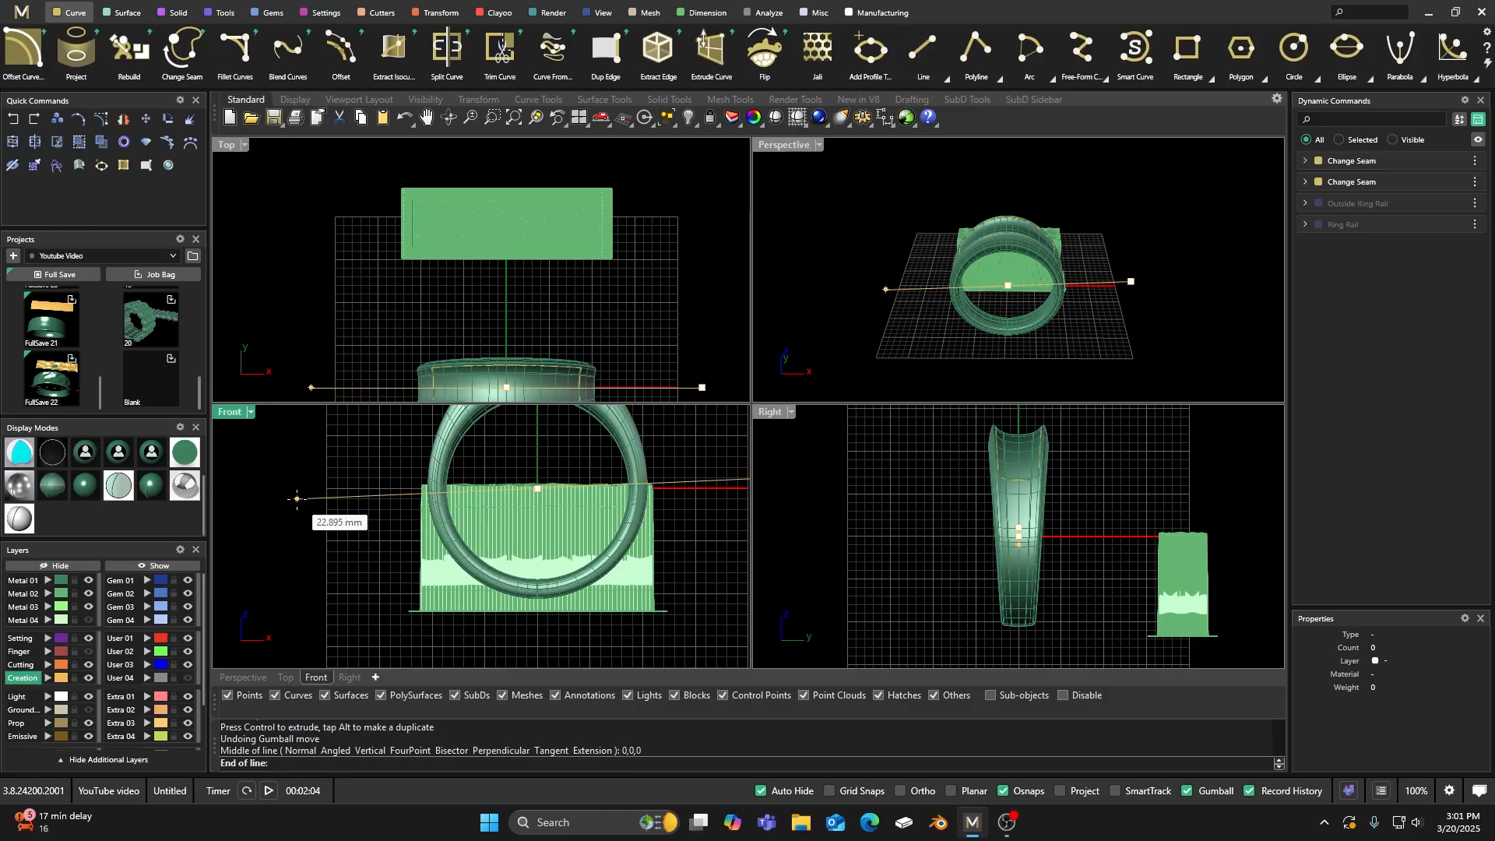
left_click(319, 489)
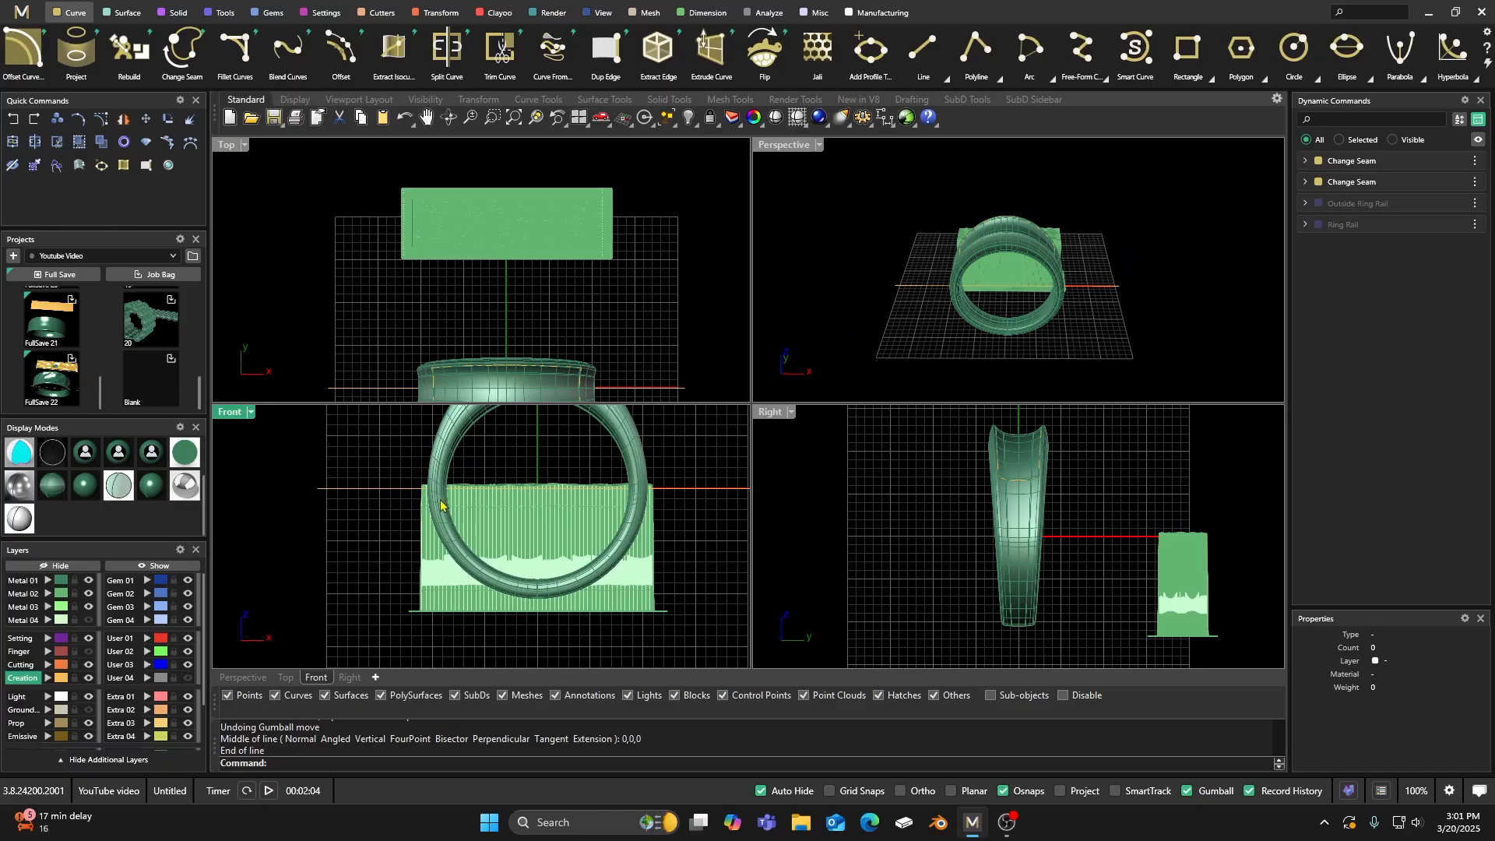
Step: Move the horizontal line slightly down in the Front view so it lies just below the hammered top of the draped surface
scroll(441, 505, "up", 3)
left_click(377, 482)
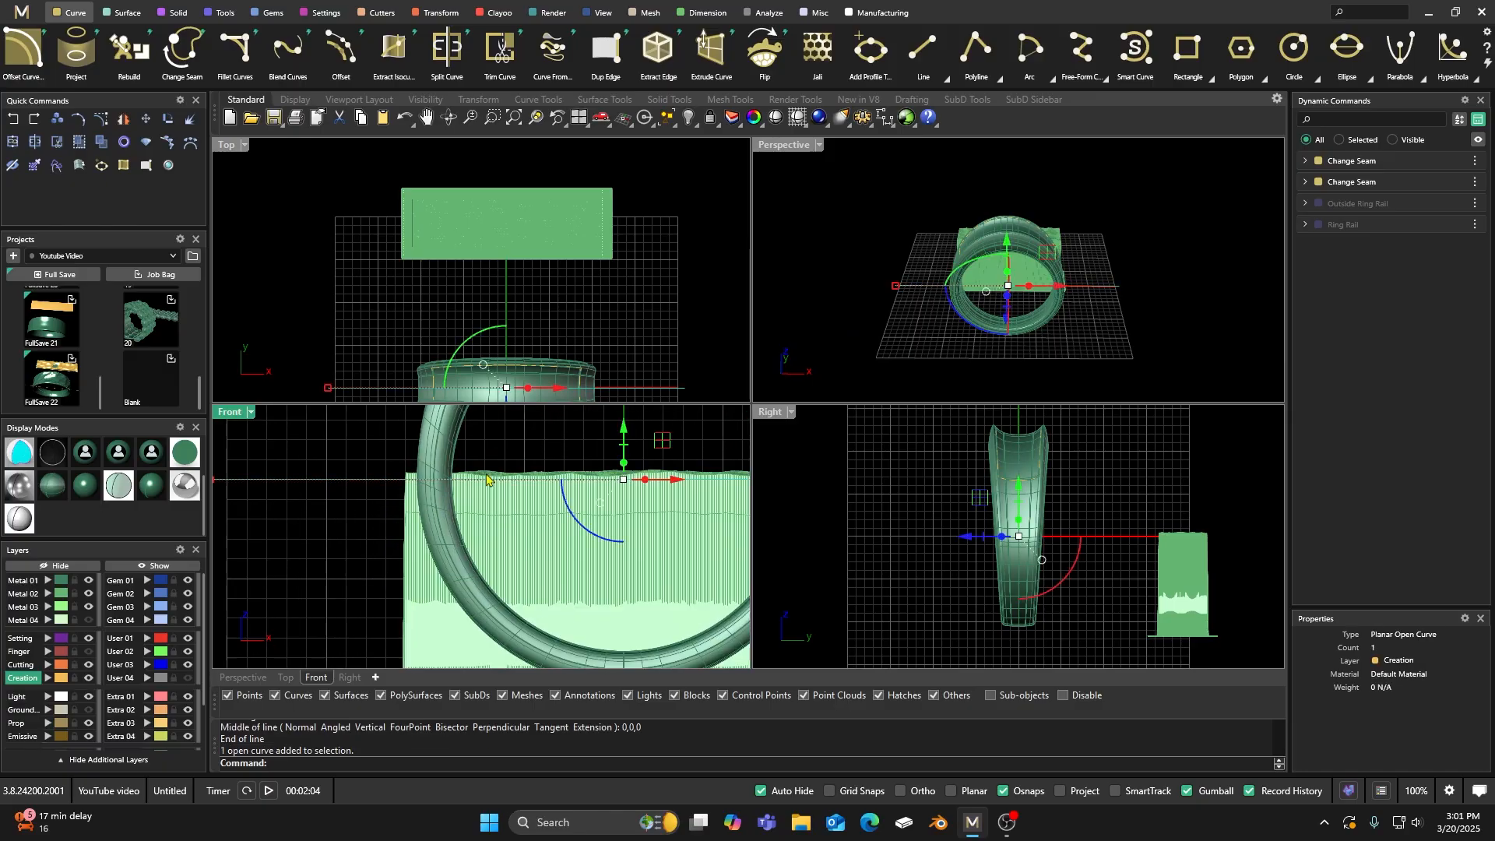
left_click(624, 427)
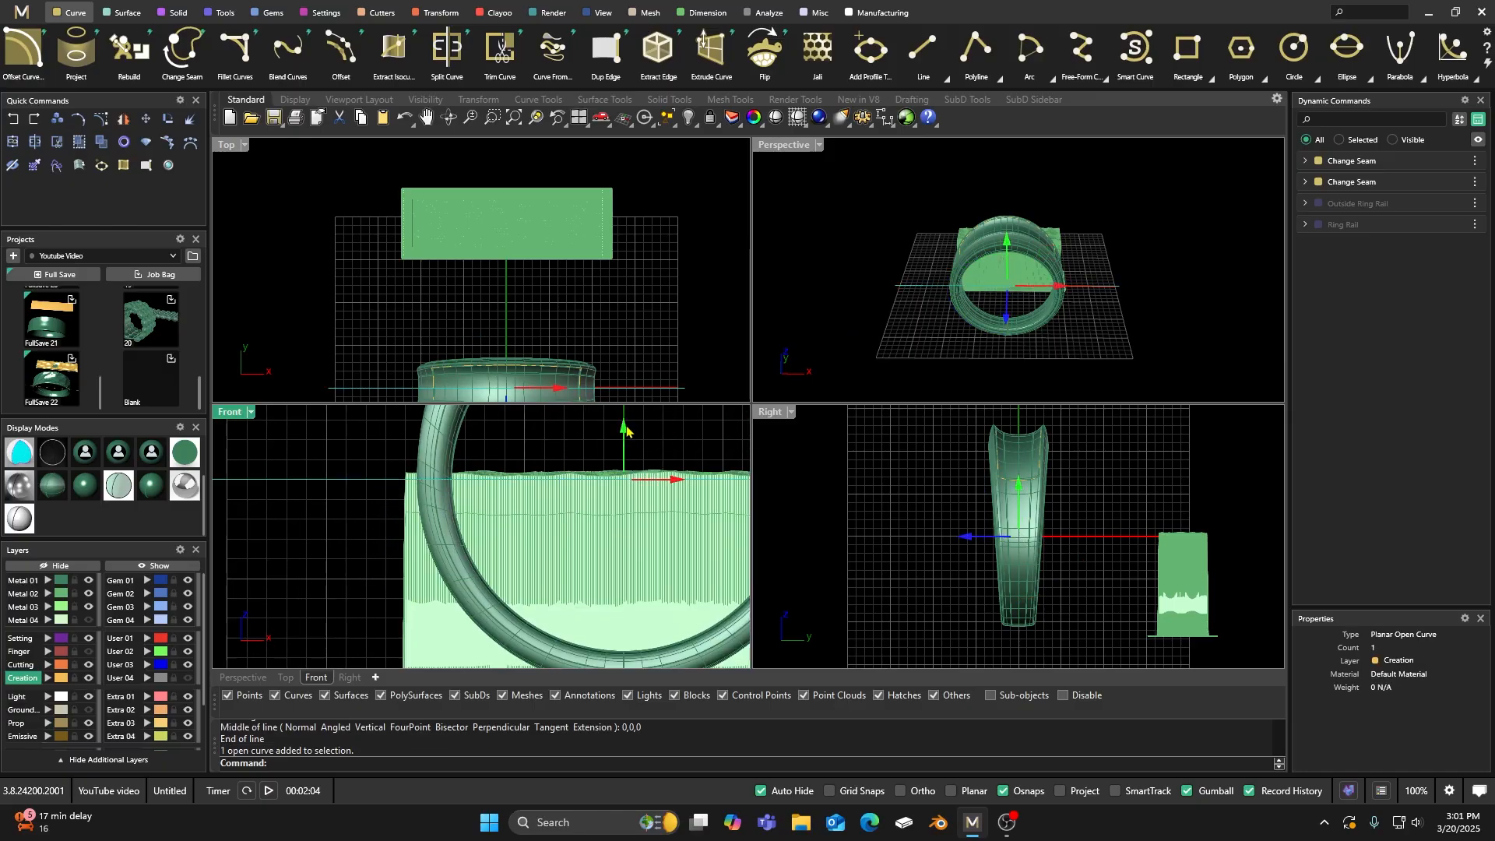
left_click(571, 433)
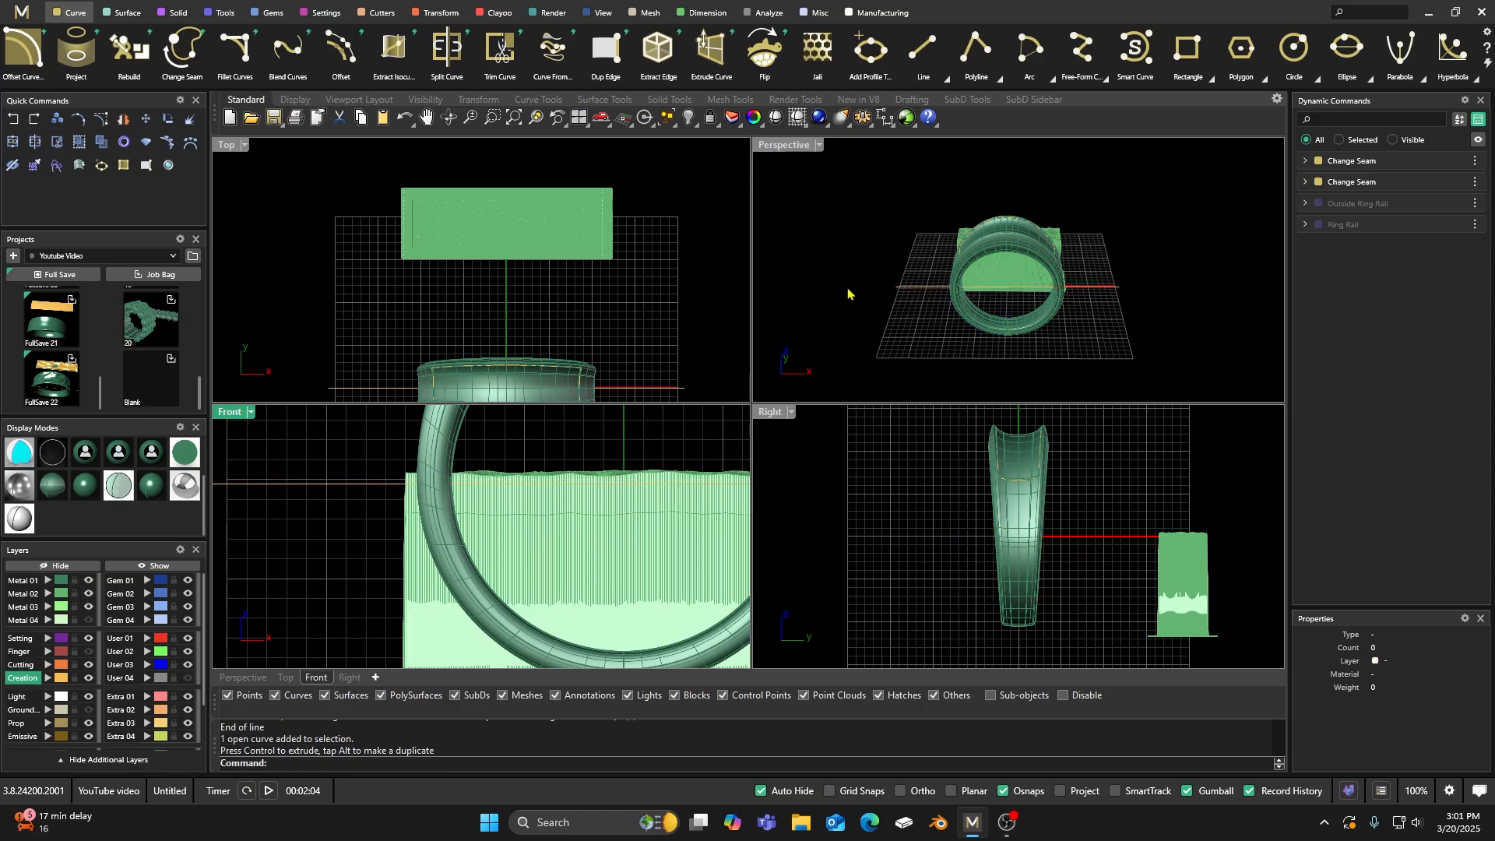
Step: Extrude the line horizontally toward and past the draped surface to form a flat cutting plane through it
double_click(795, 146)
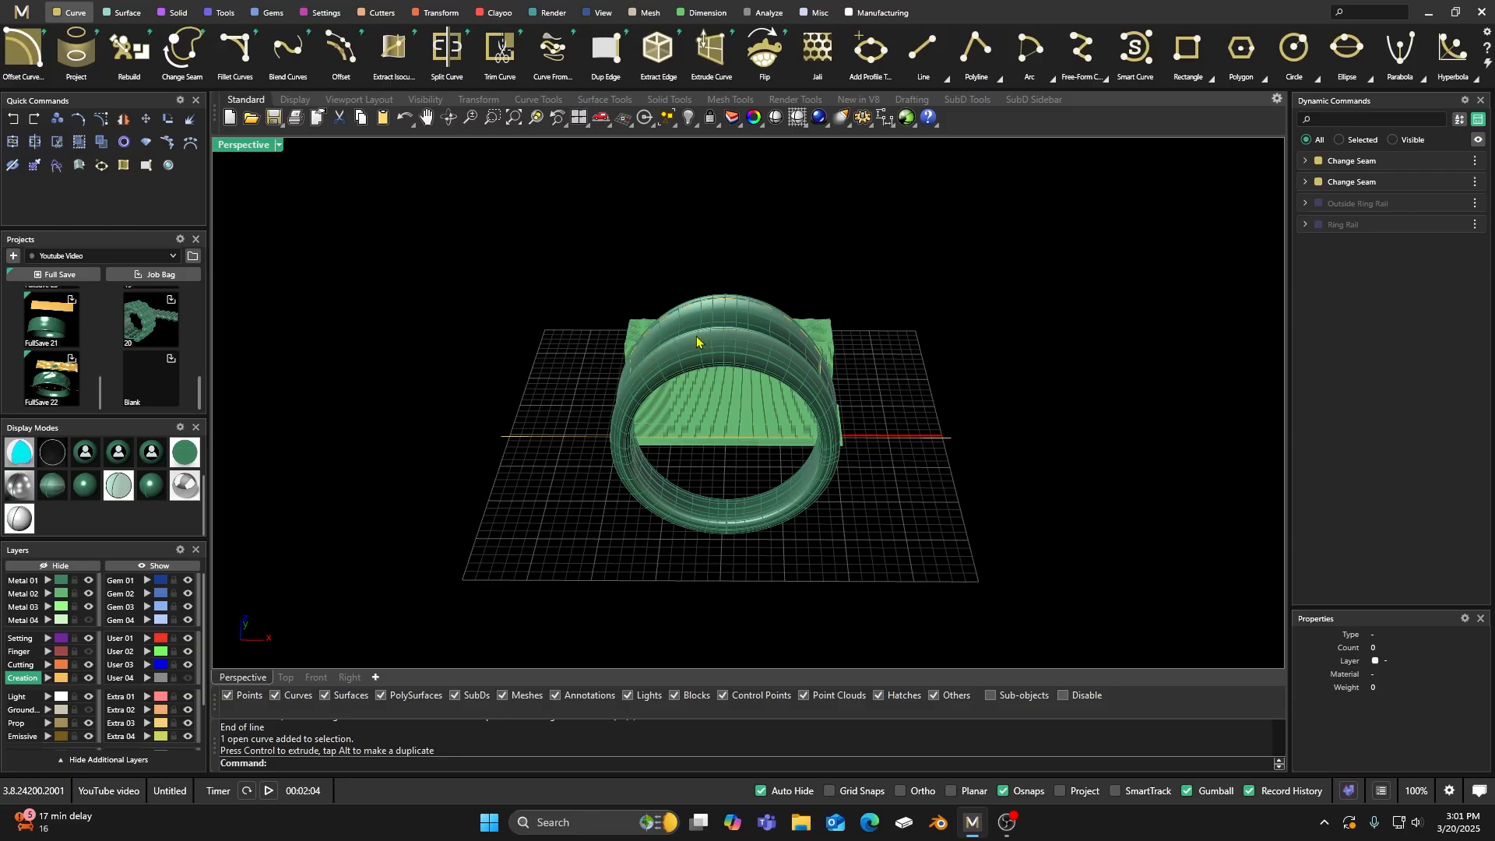
double_click(244, 146)
scroll(393, 486, "up", 1)
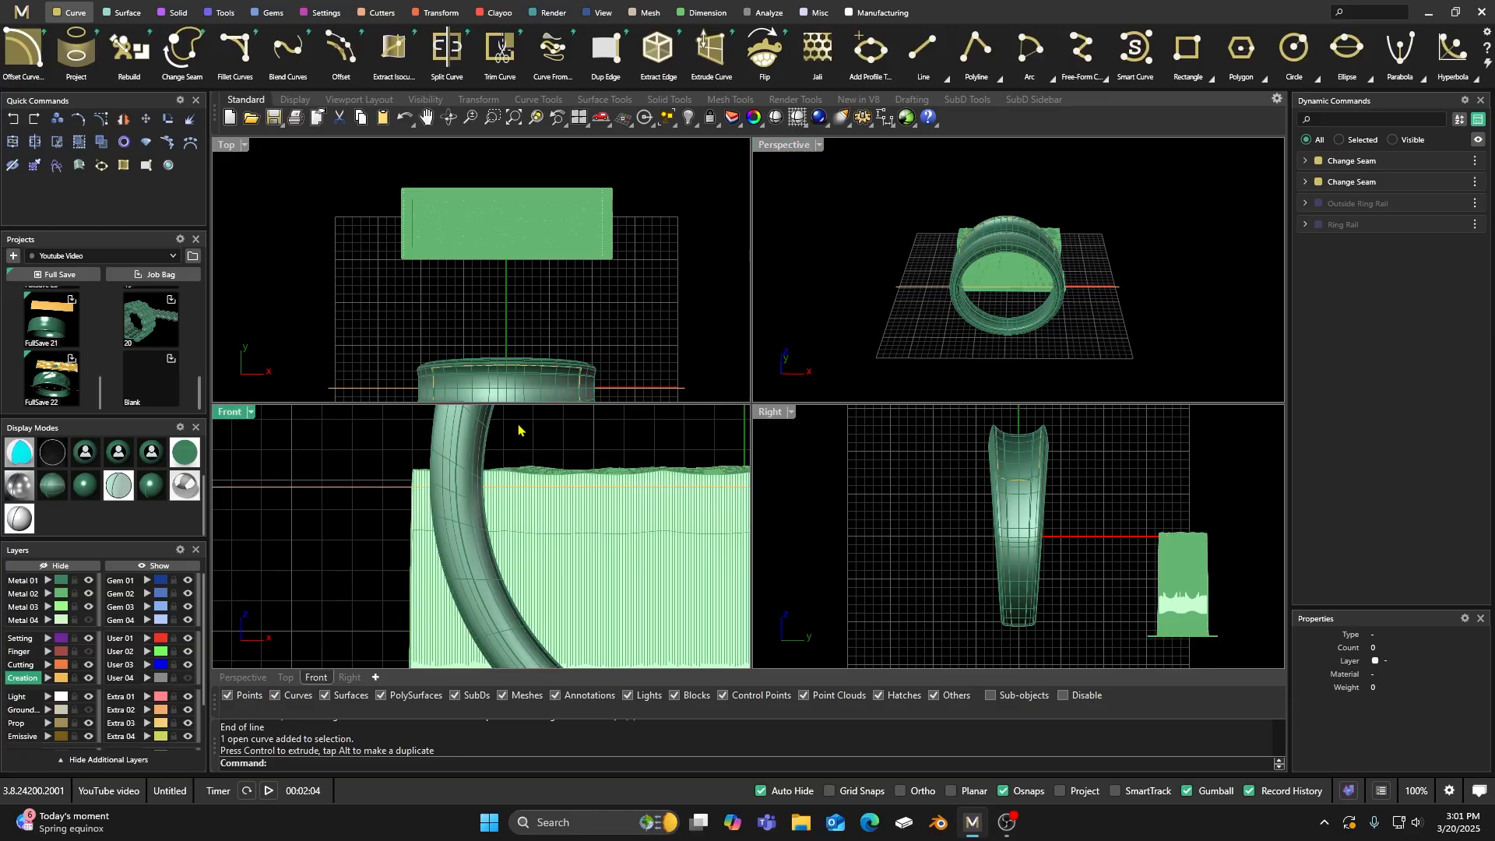
scroll(539, 312, "down", 2)
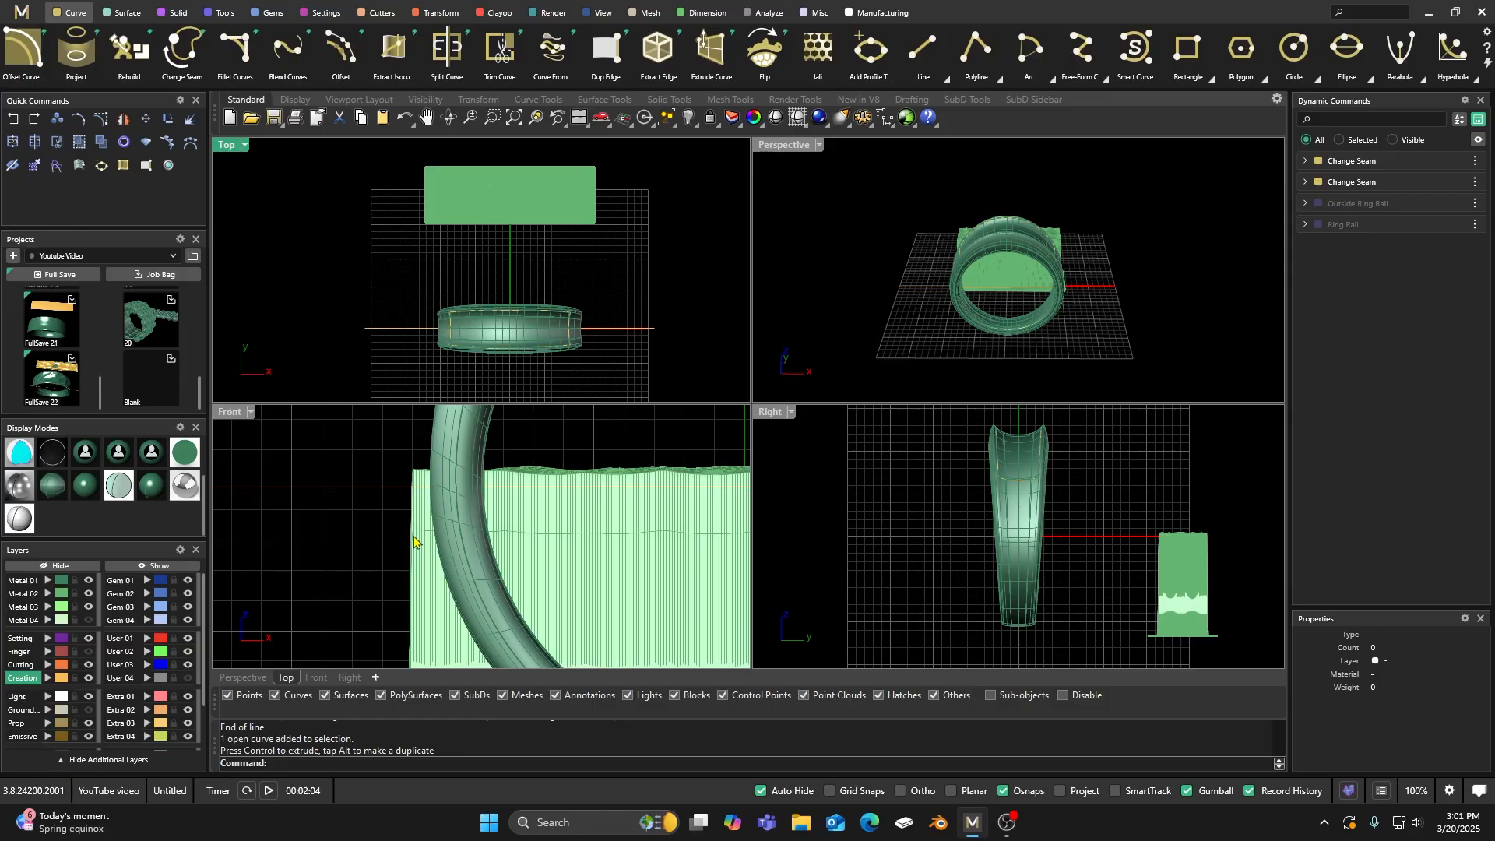
right_click_drag(1052, 325, 926, 260)
scroll(926, 260, "up", 6)
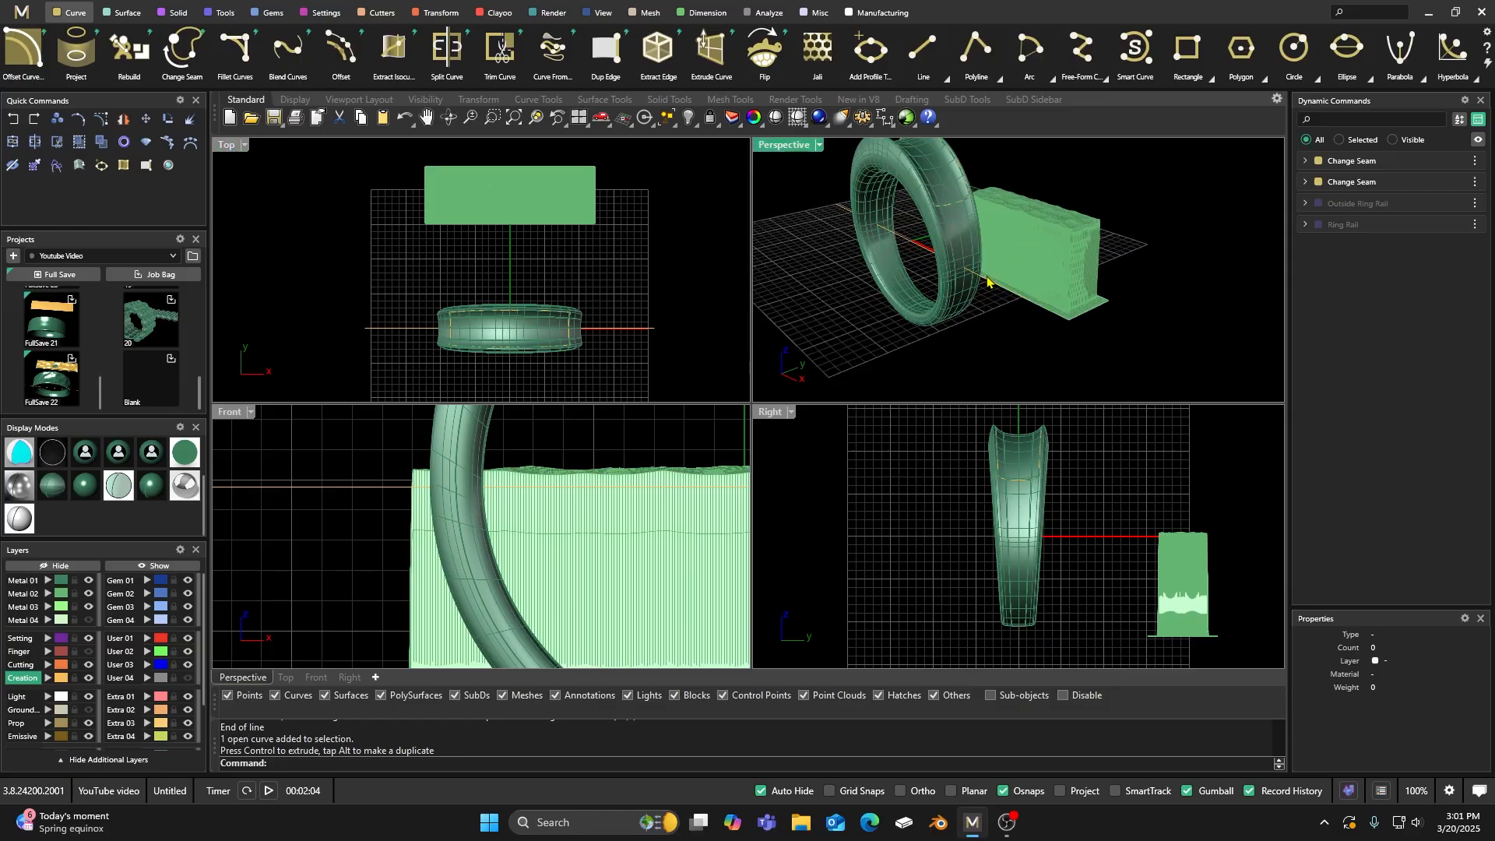
left_click(886, 236)
scroll(887, 238, "down", 4)
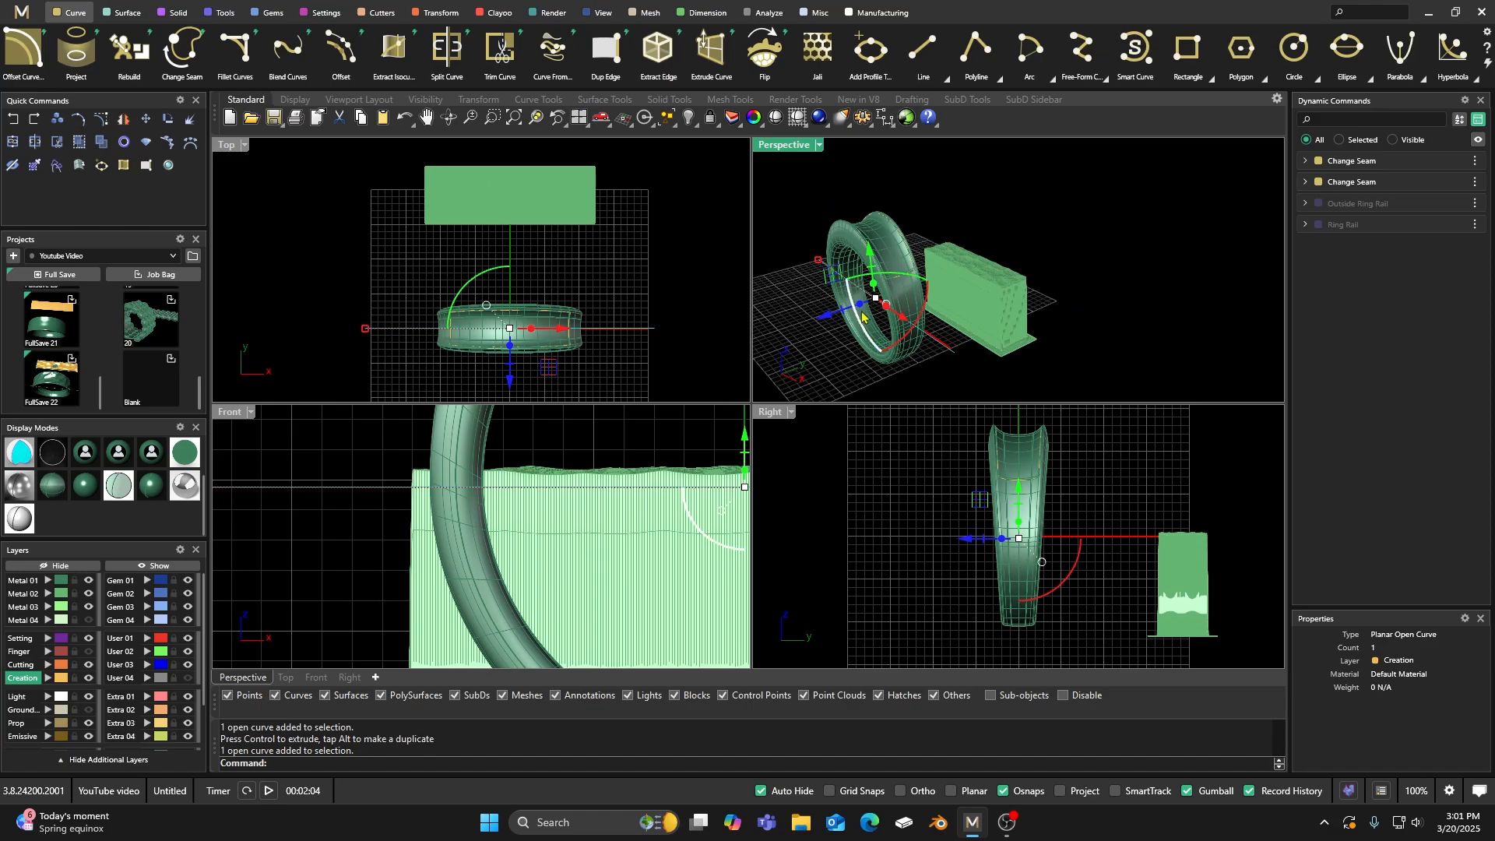
left_click_drag(864, 307, 1065, 243)
left_click(1020, 163)
Step: Split the draped surface with the flat cutting plane
left_click(981, 271)
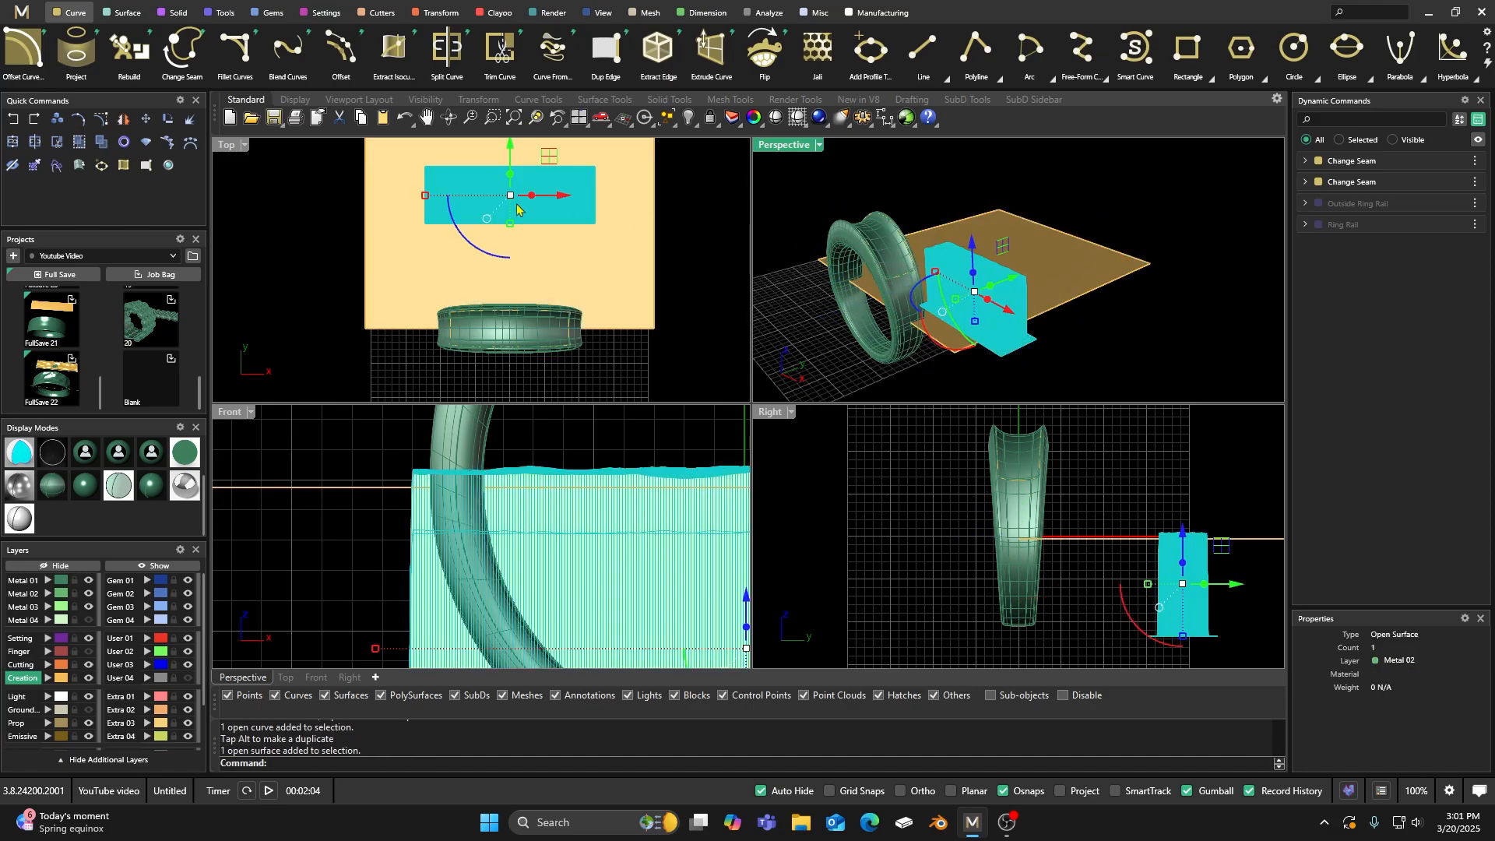
left_click(79, 165)
left_click(1085, 268)
key("Return")
Step: Delete the cutting plane and the lower portion of the split draped surface, keeping the hammered top strip
left_click(1078, 291)
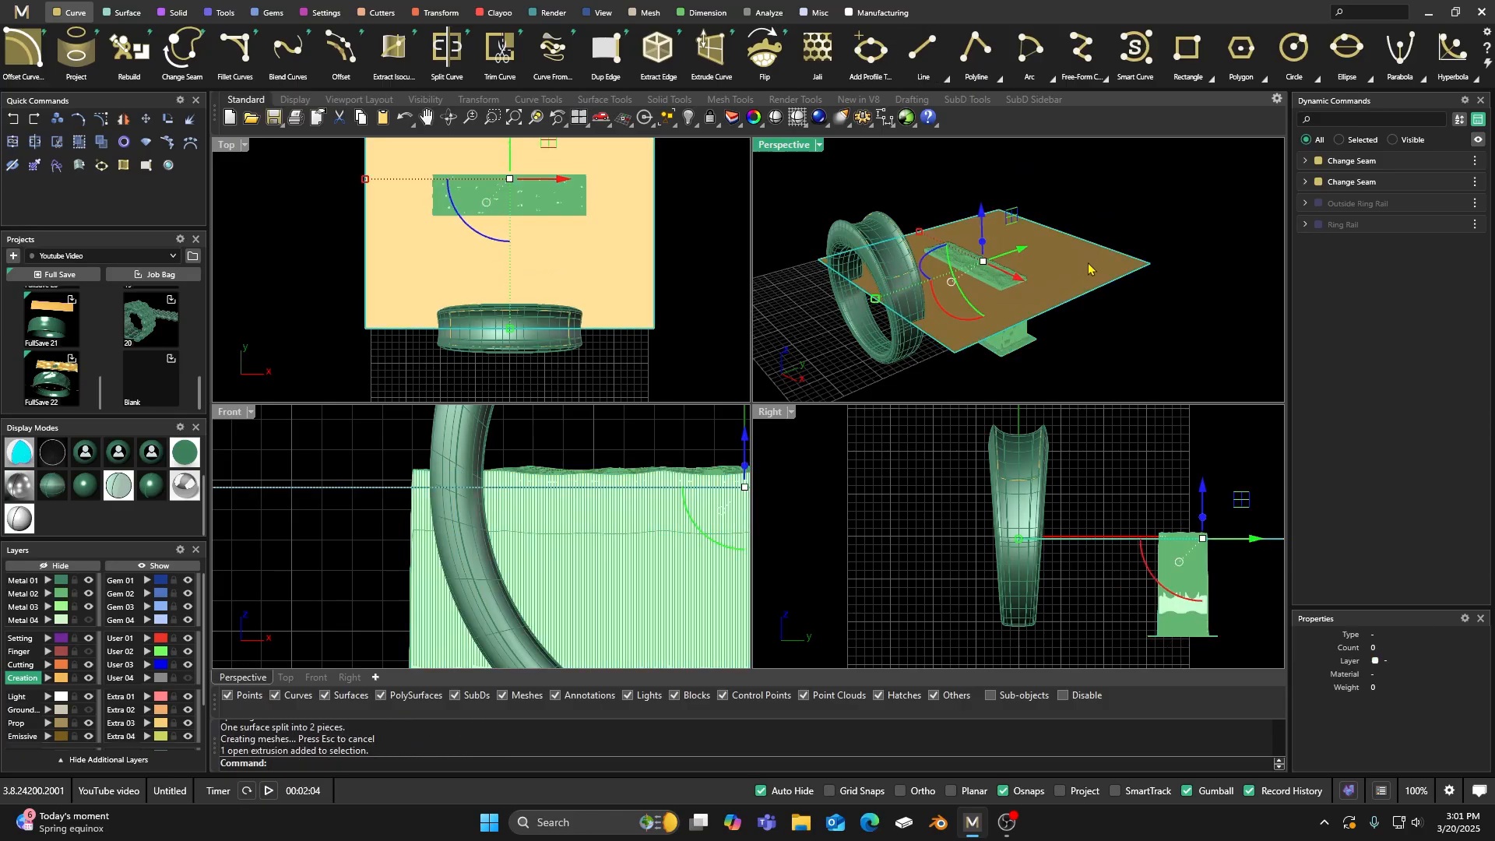
key("Delete")
left_click(1028, 341)
scroll(987, 274, "up", 10)
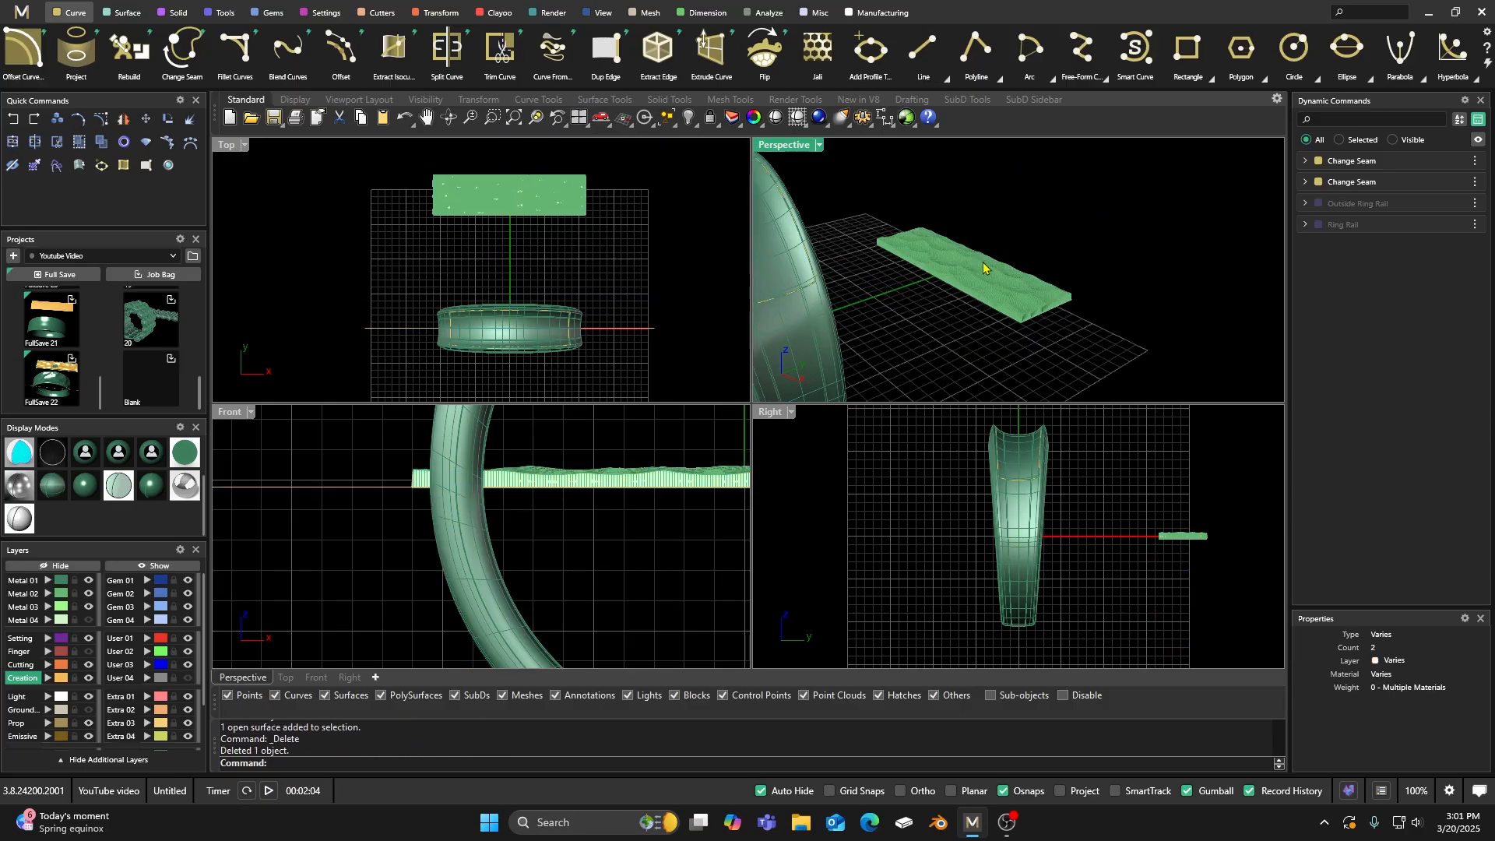
Step: Inspect the trimmed hammered surface's geometry details with the What command and close the description
left_click(966, 279)
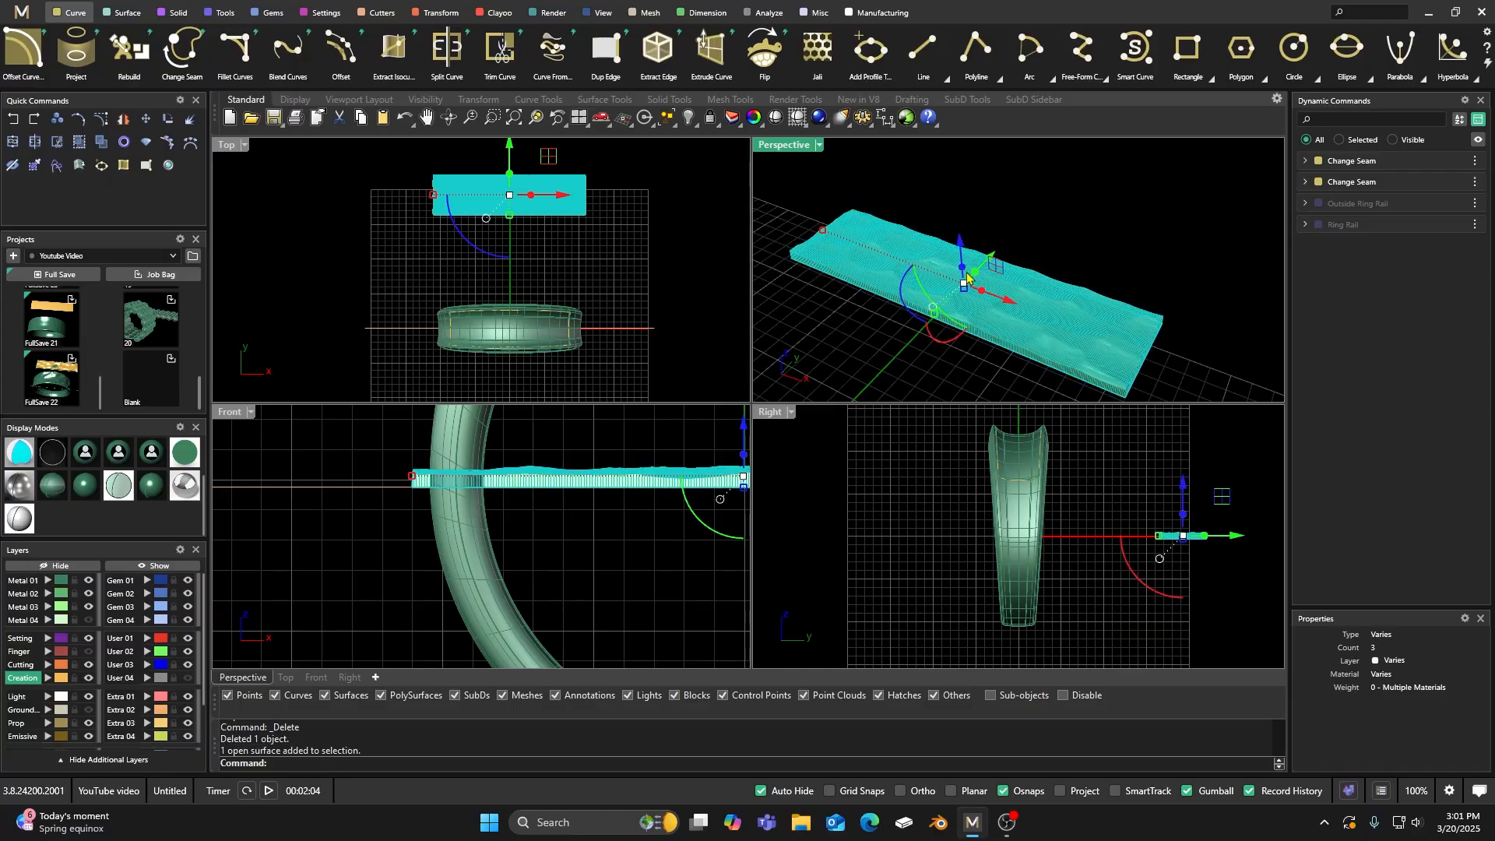
key("Escape")
left_click(948, 285)
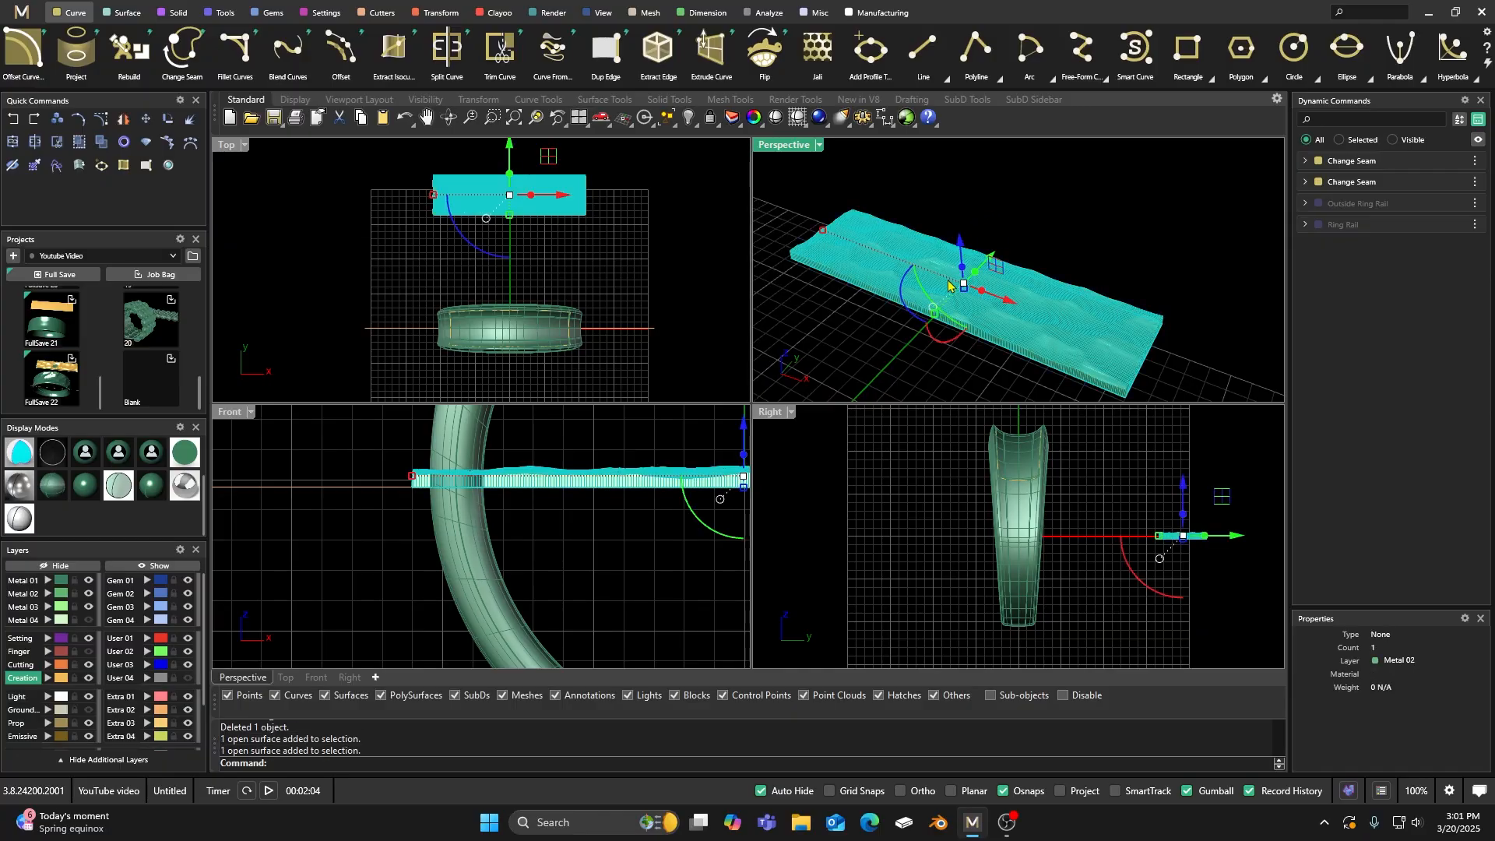
key("Return")
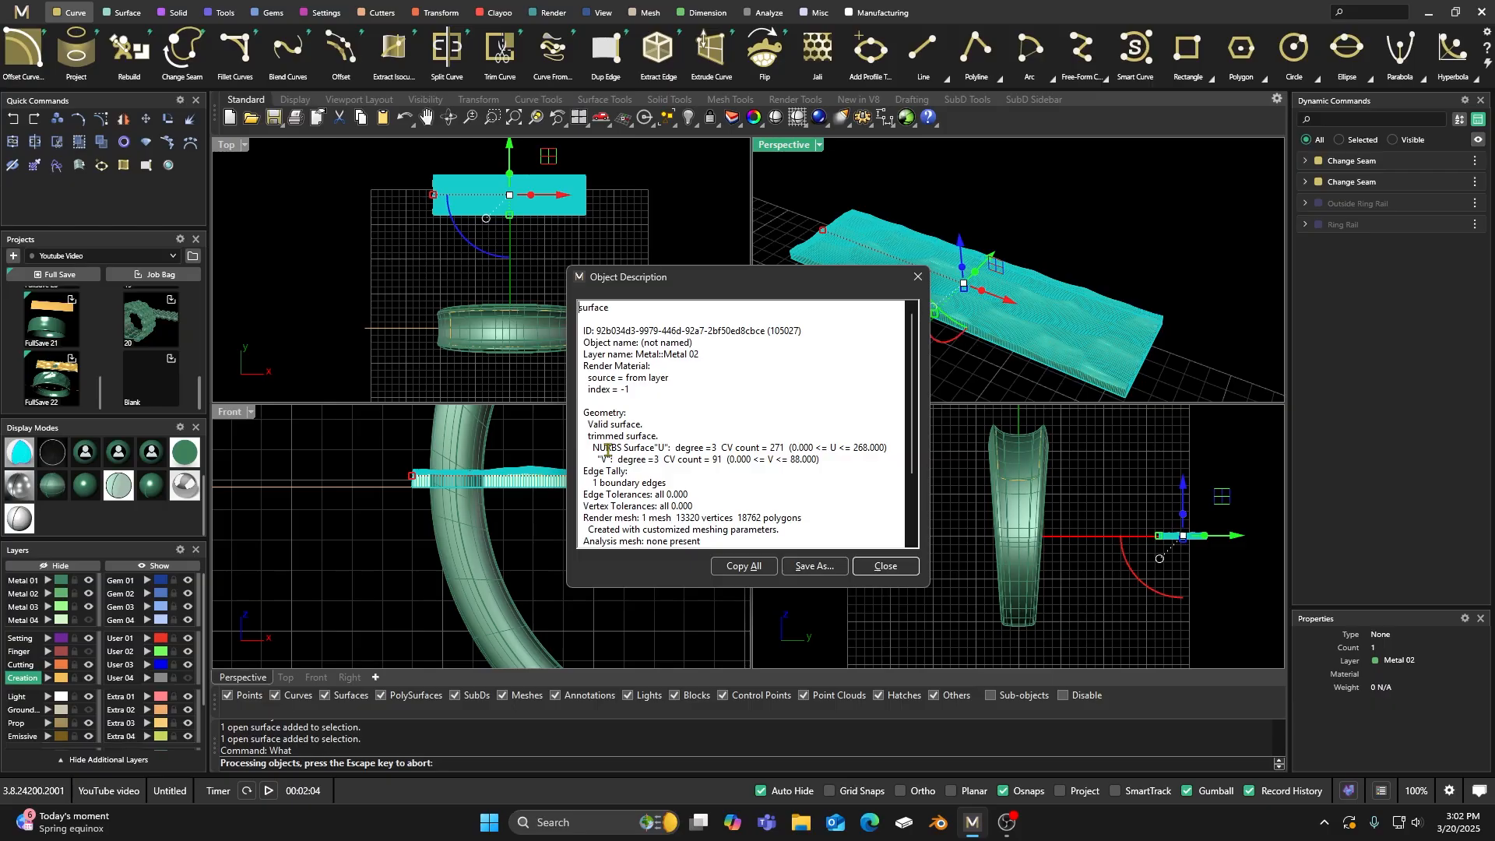
key("Escape")
left_click(806, 187)
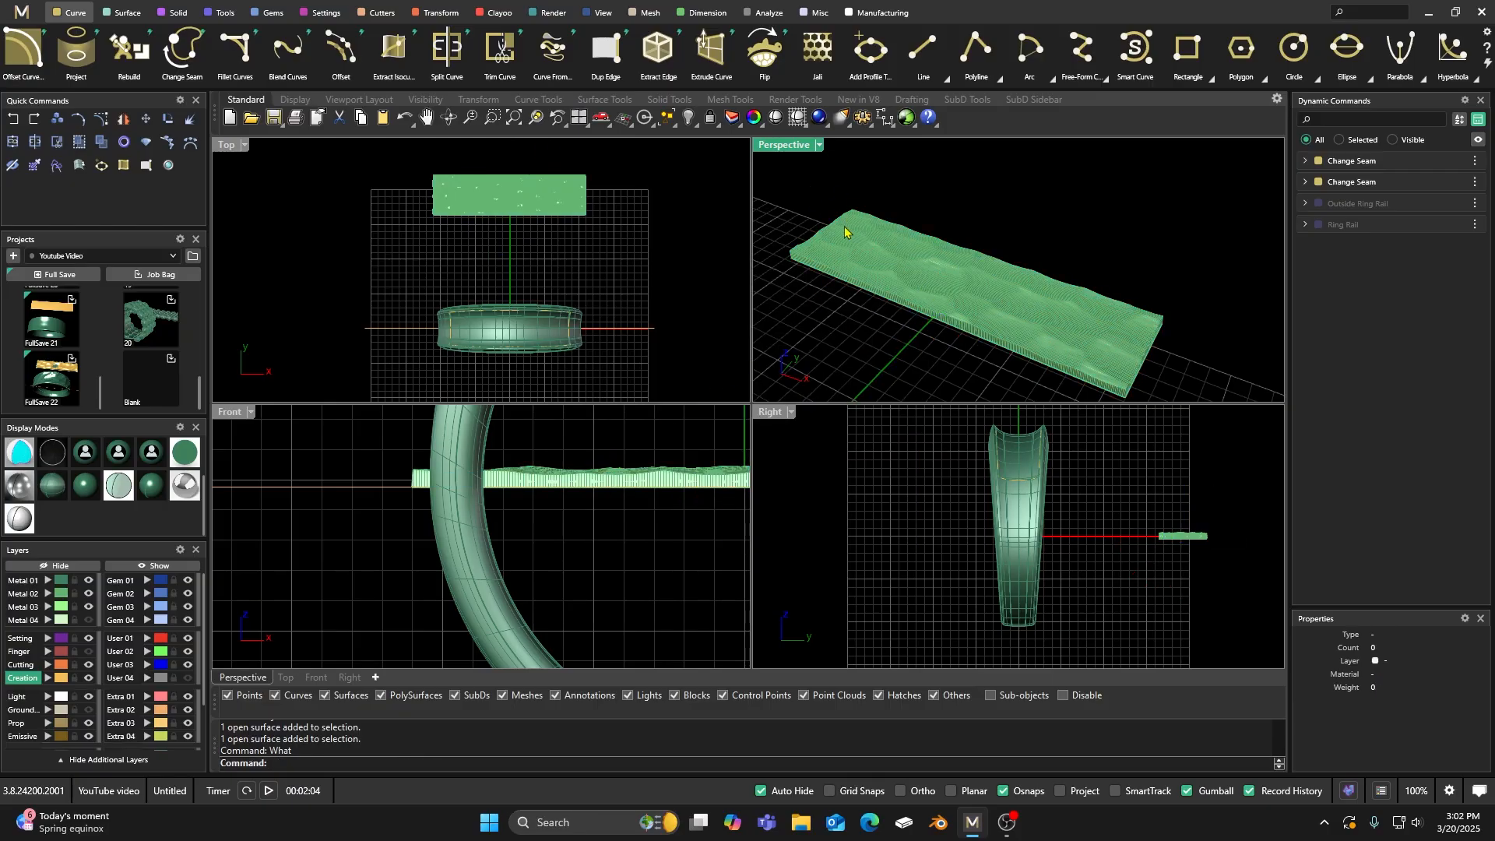
Step: Switch to a glossy shaded display mode without isocurves and cap the trimmed hammered surface into a closed solid
left_click(85, 485)
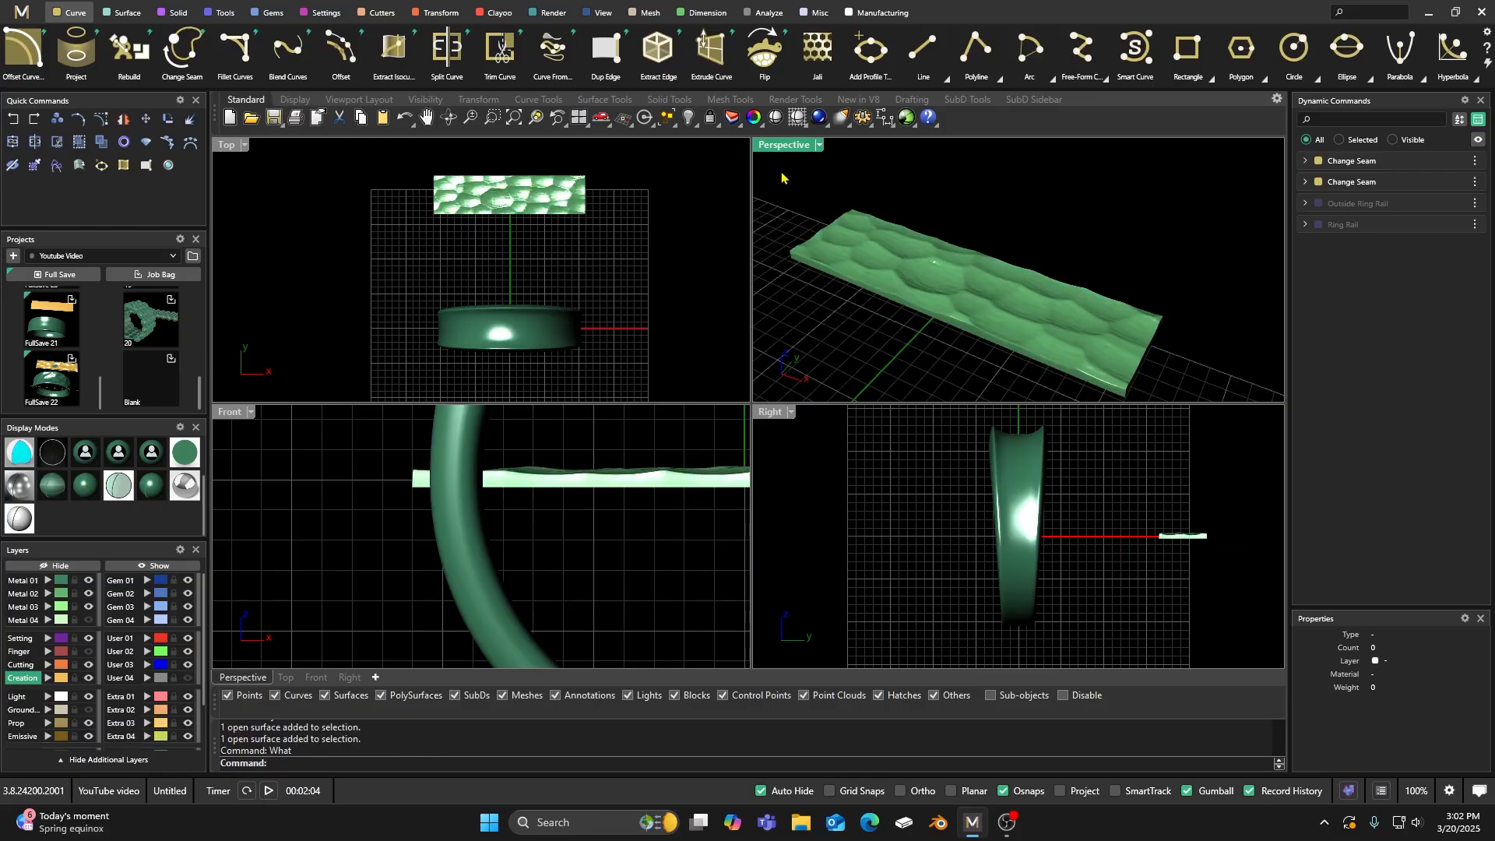
left_click(926, 285)
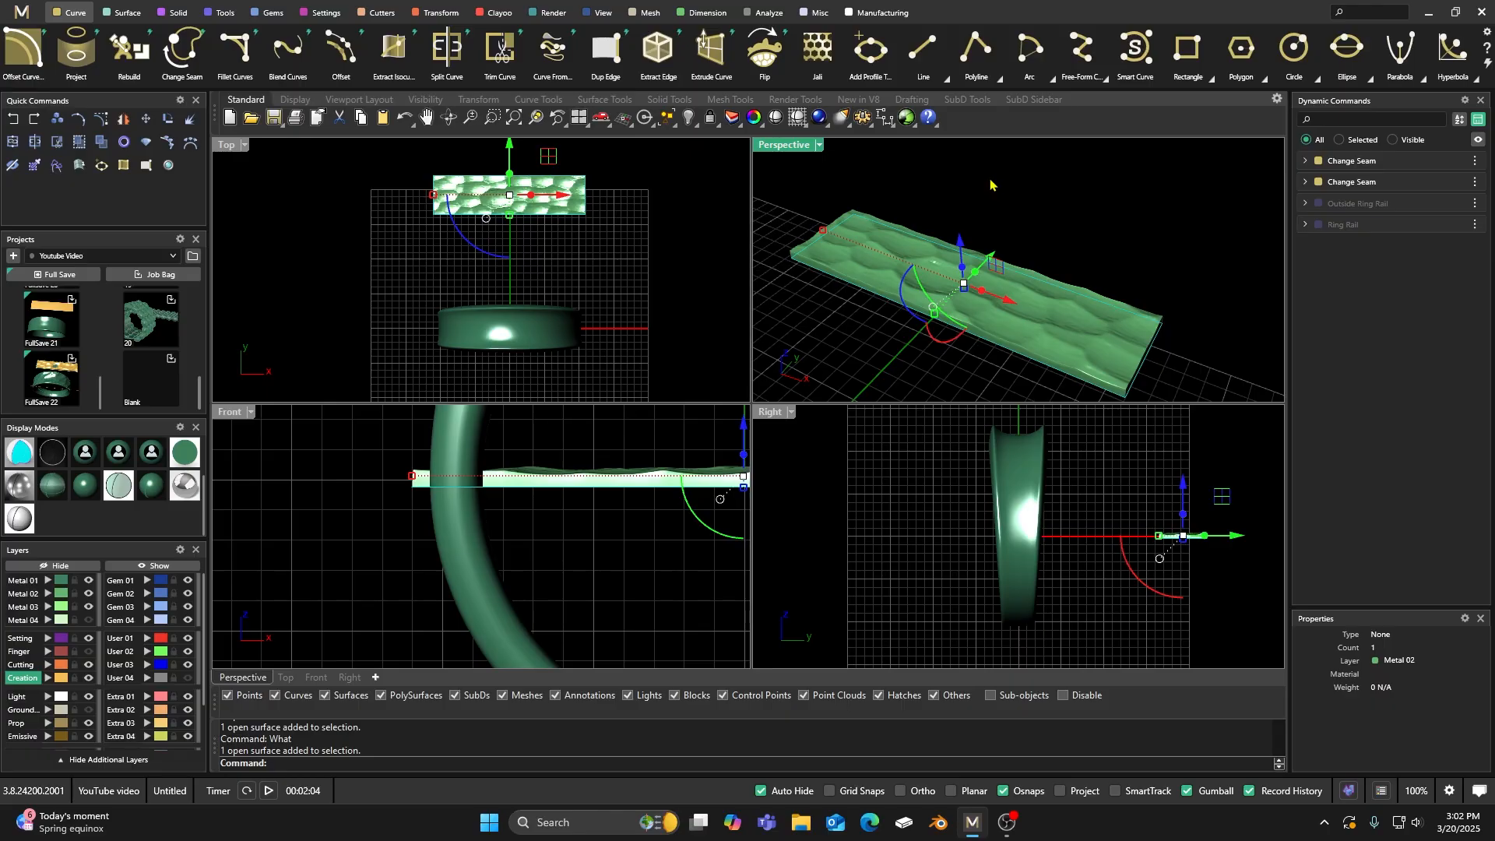
type("Cap")
key("Return")
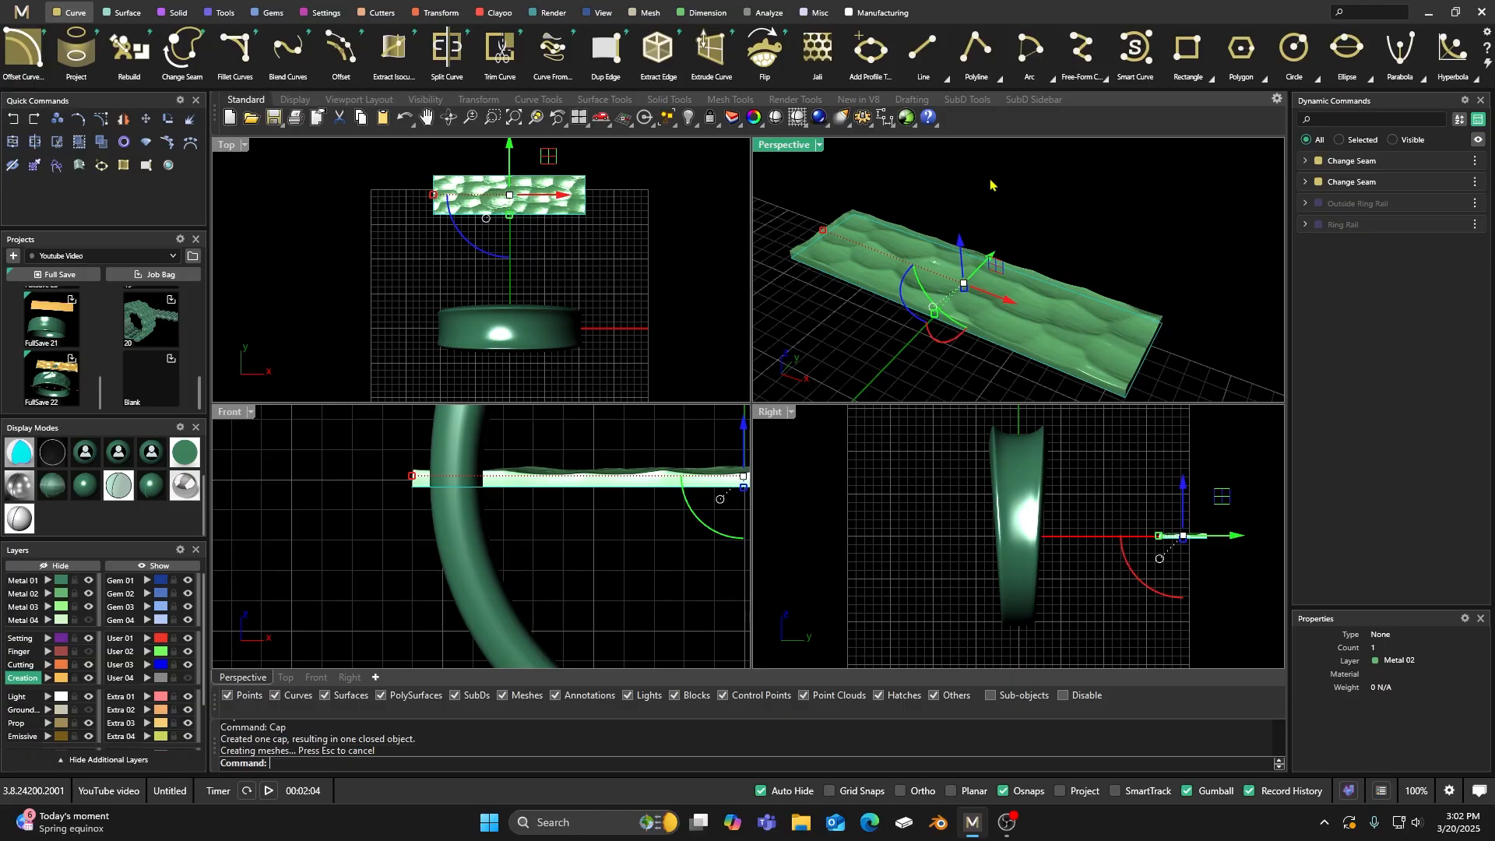
left_click(958, 255)
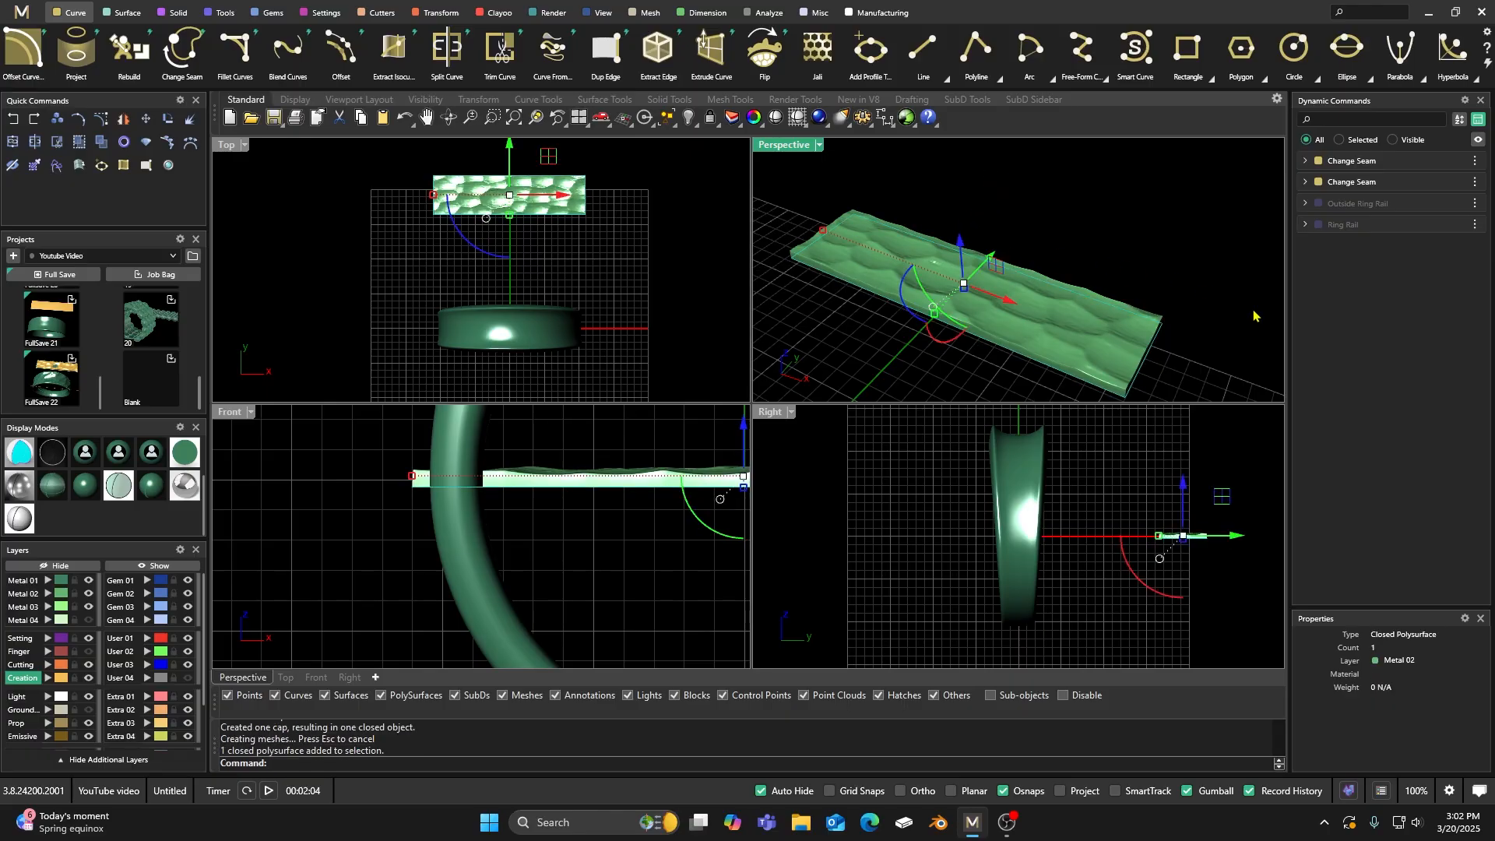
left_click(1063, 231)
Step: Examine the capped hammered strip and the ring's concave outer surface in the maximized Perspective view
double_click(785, 145)
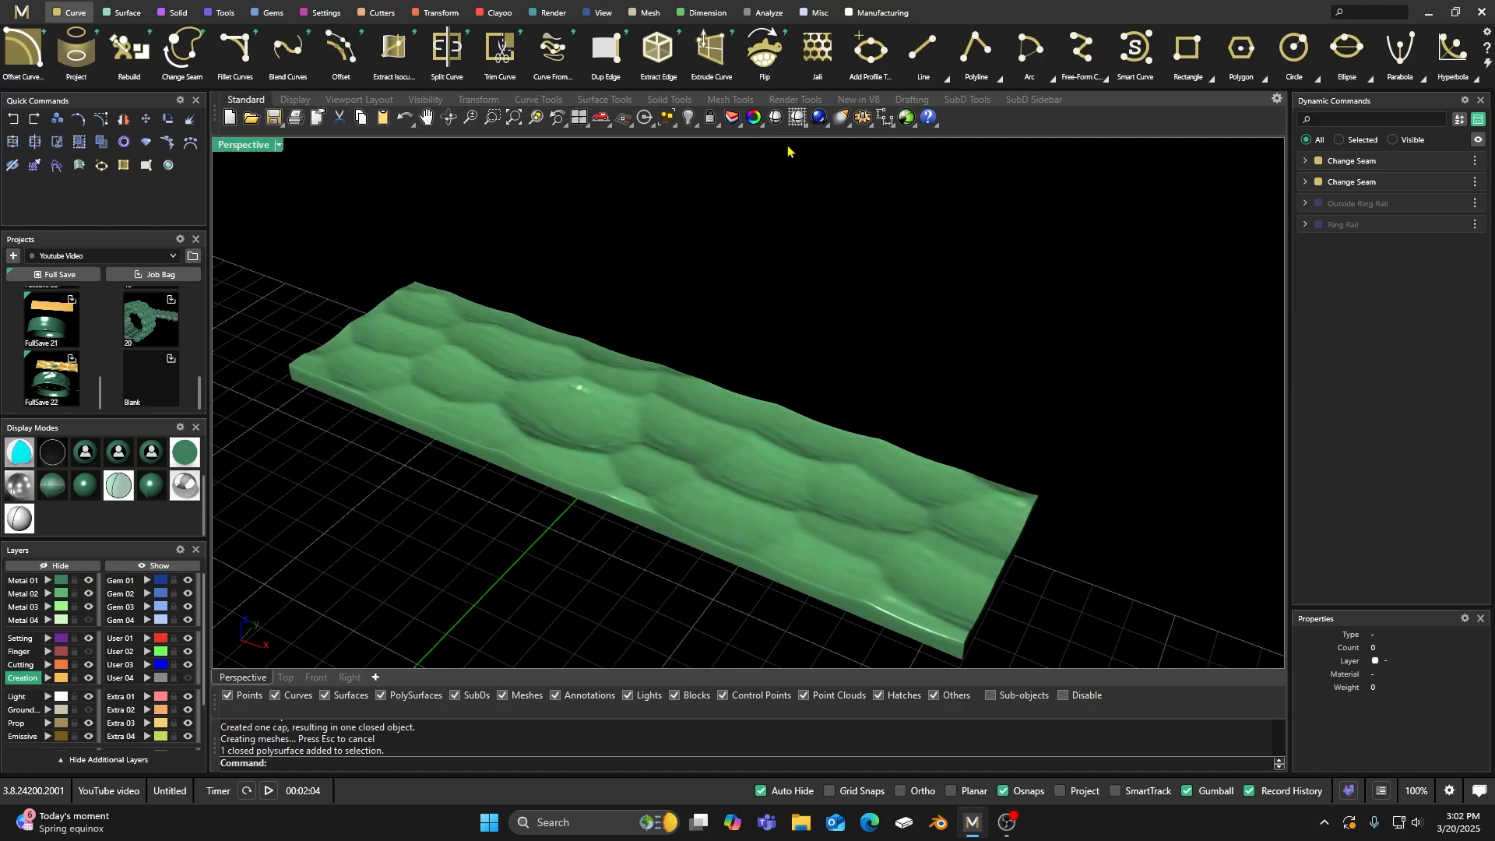
right_click_drag(810, 355, 781, 386)
right_click_drag(680, 367, 688, 365)
left_click(690, 364)
left_click(794, 280)
left_click(678, 514)
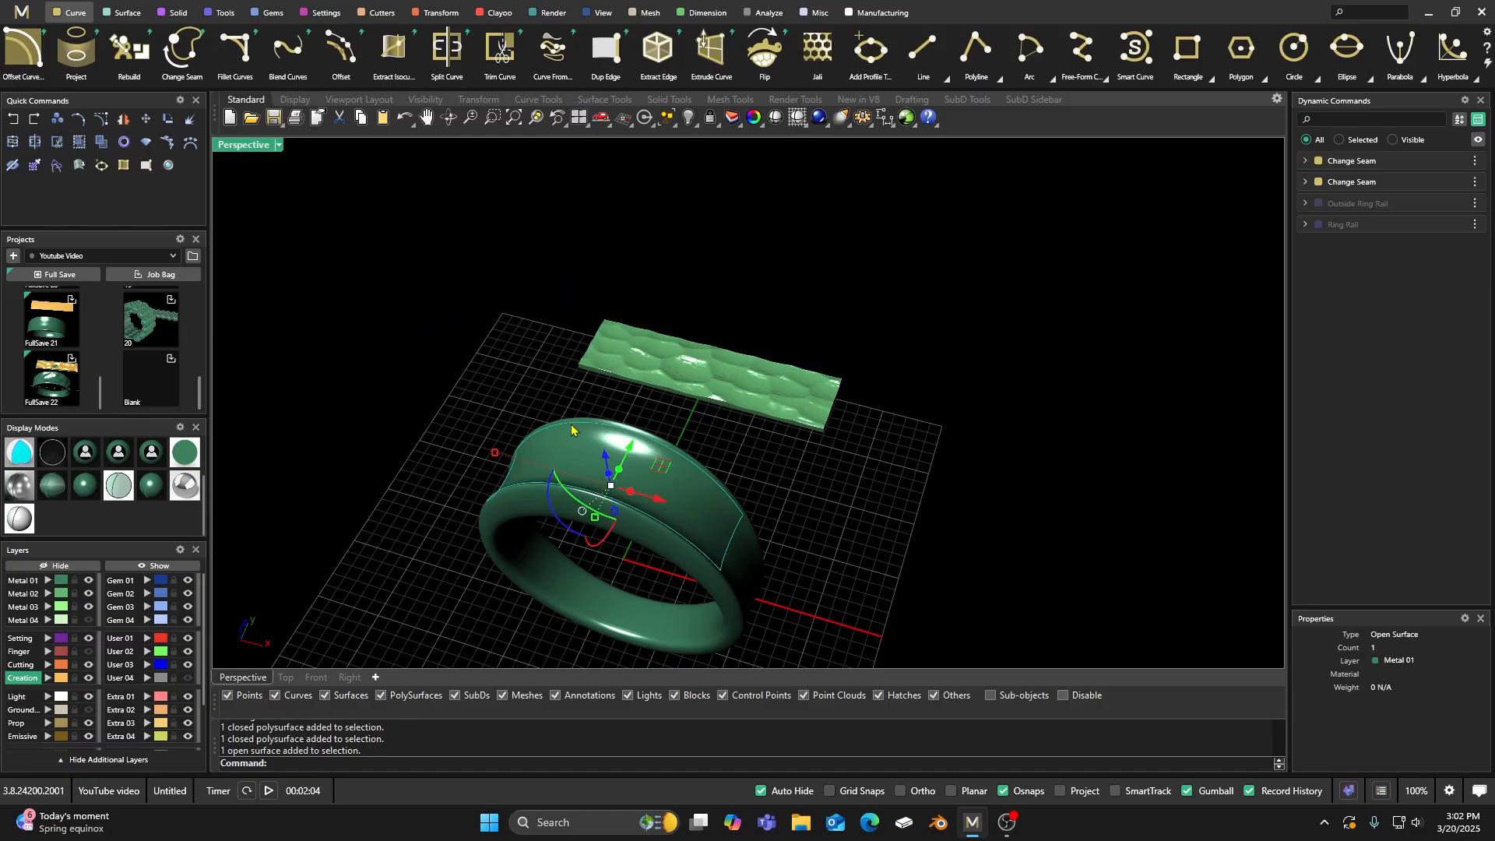
left_click(517, 376)
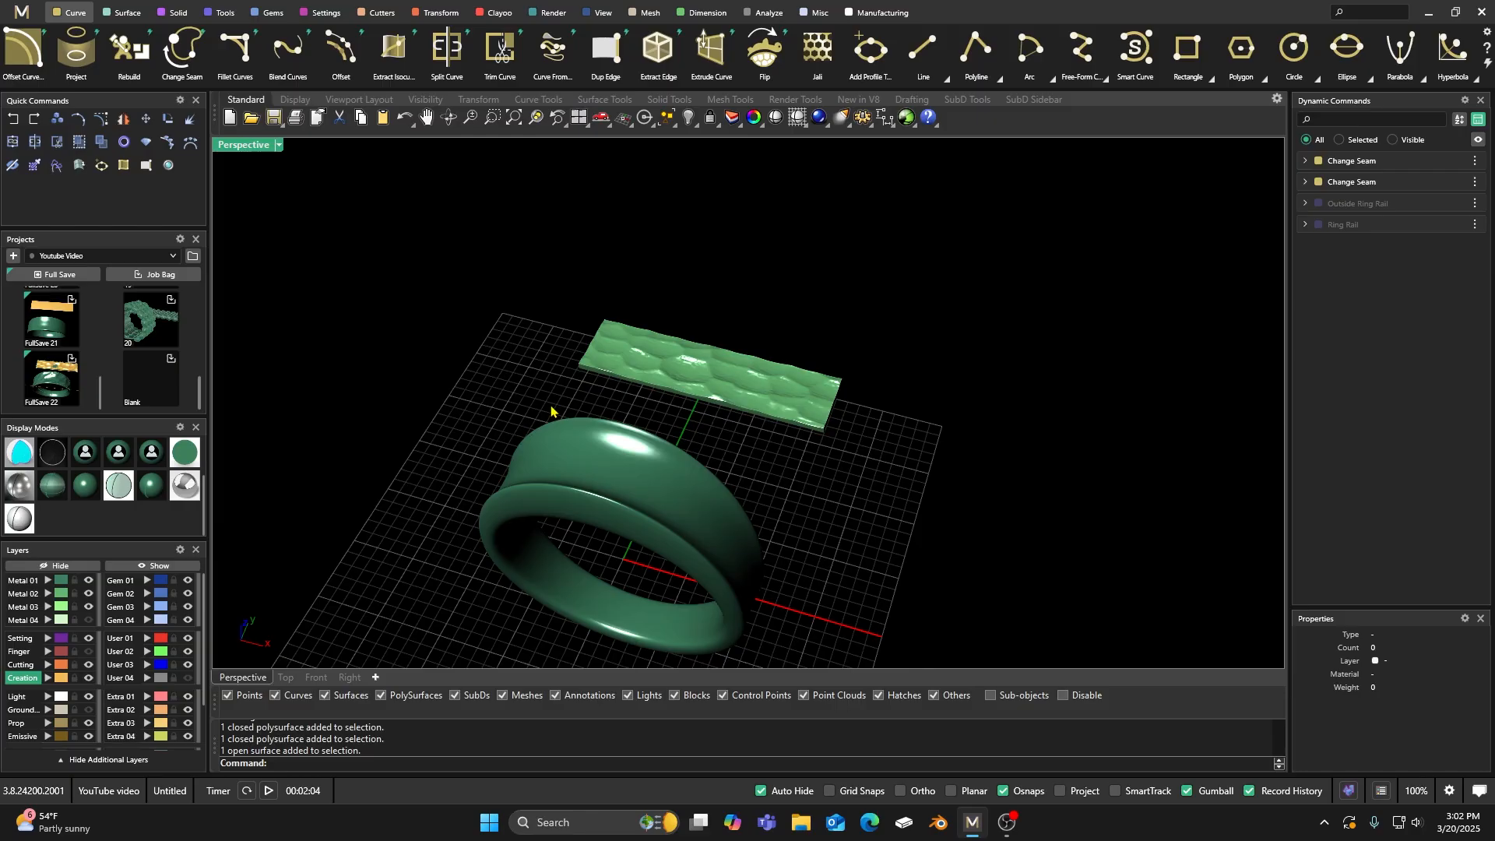
Step: Start Smart Flow with the hammered strip's flat underside as the base and the ring's concave outer surface as the destination
left_click(445, 15)
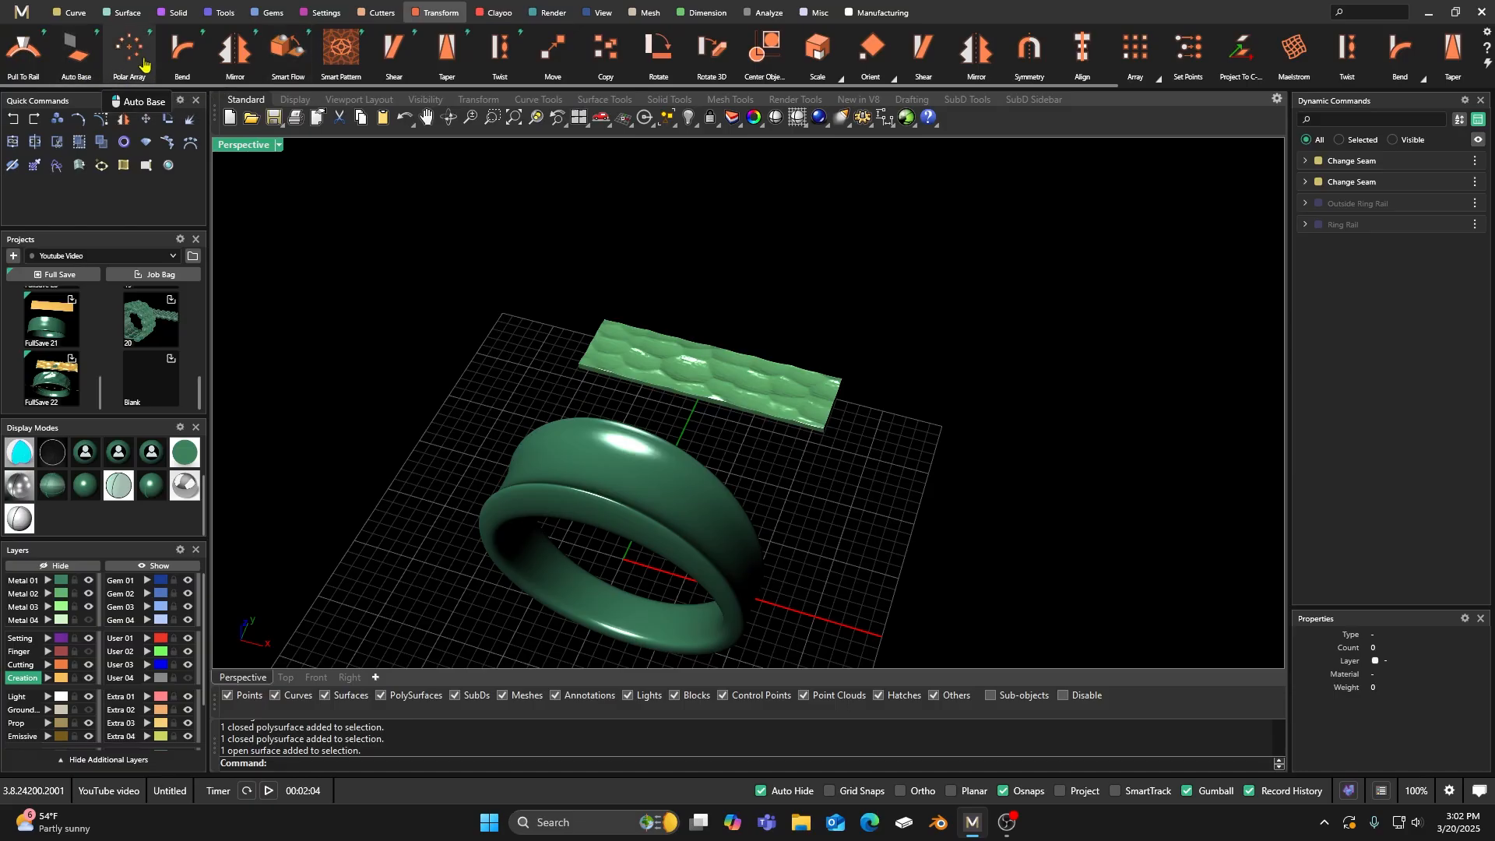
left_click(281, 55)
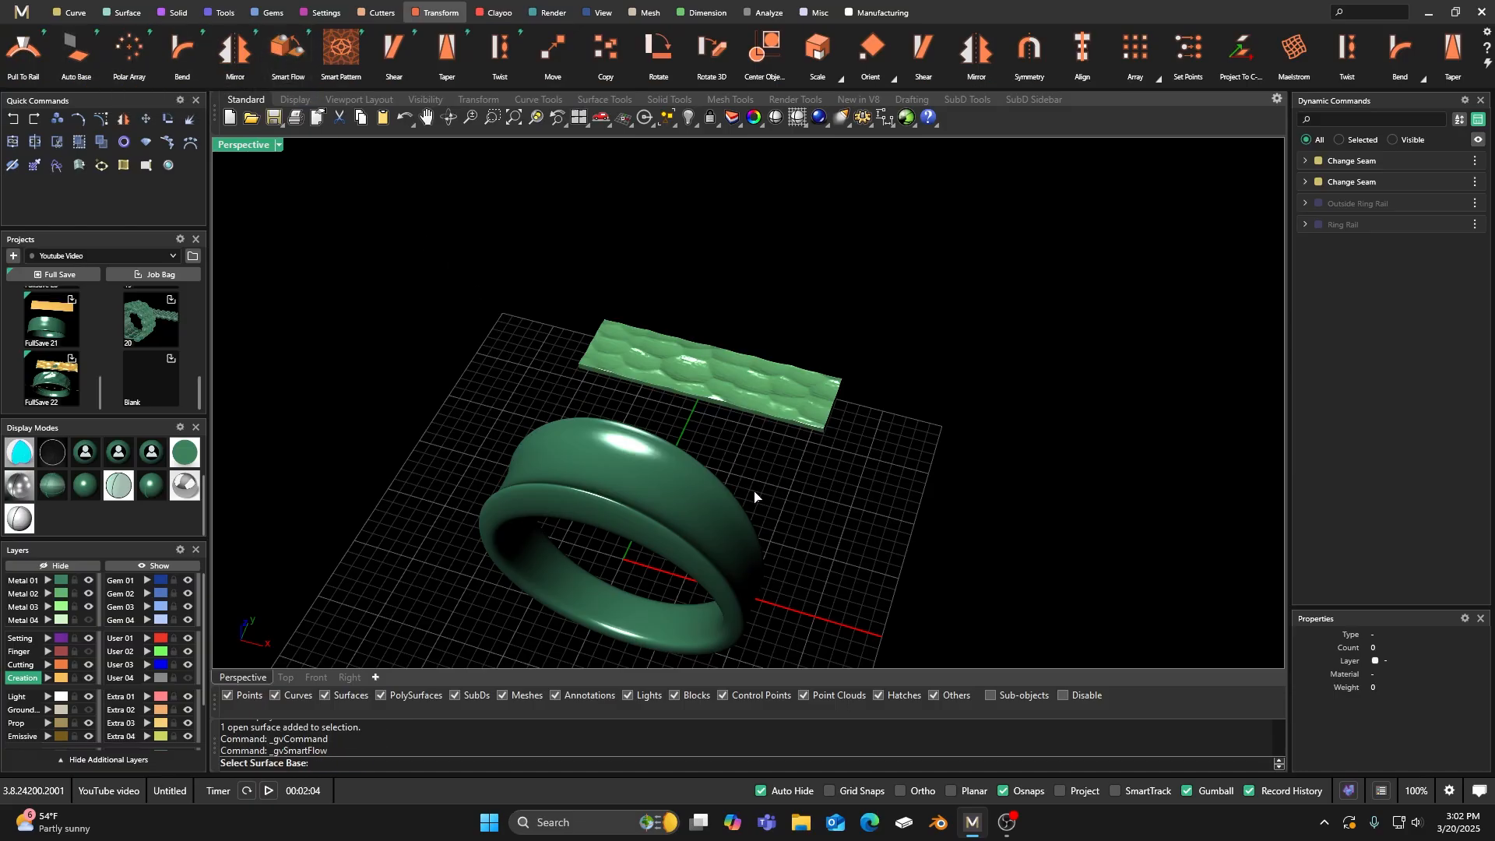
right_click_drag(791, 595, 789, 327)
left_click(798, 294)
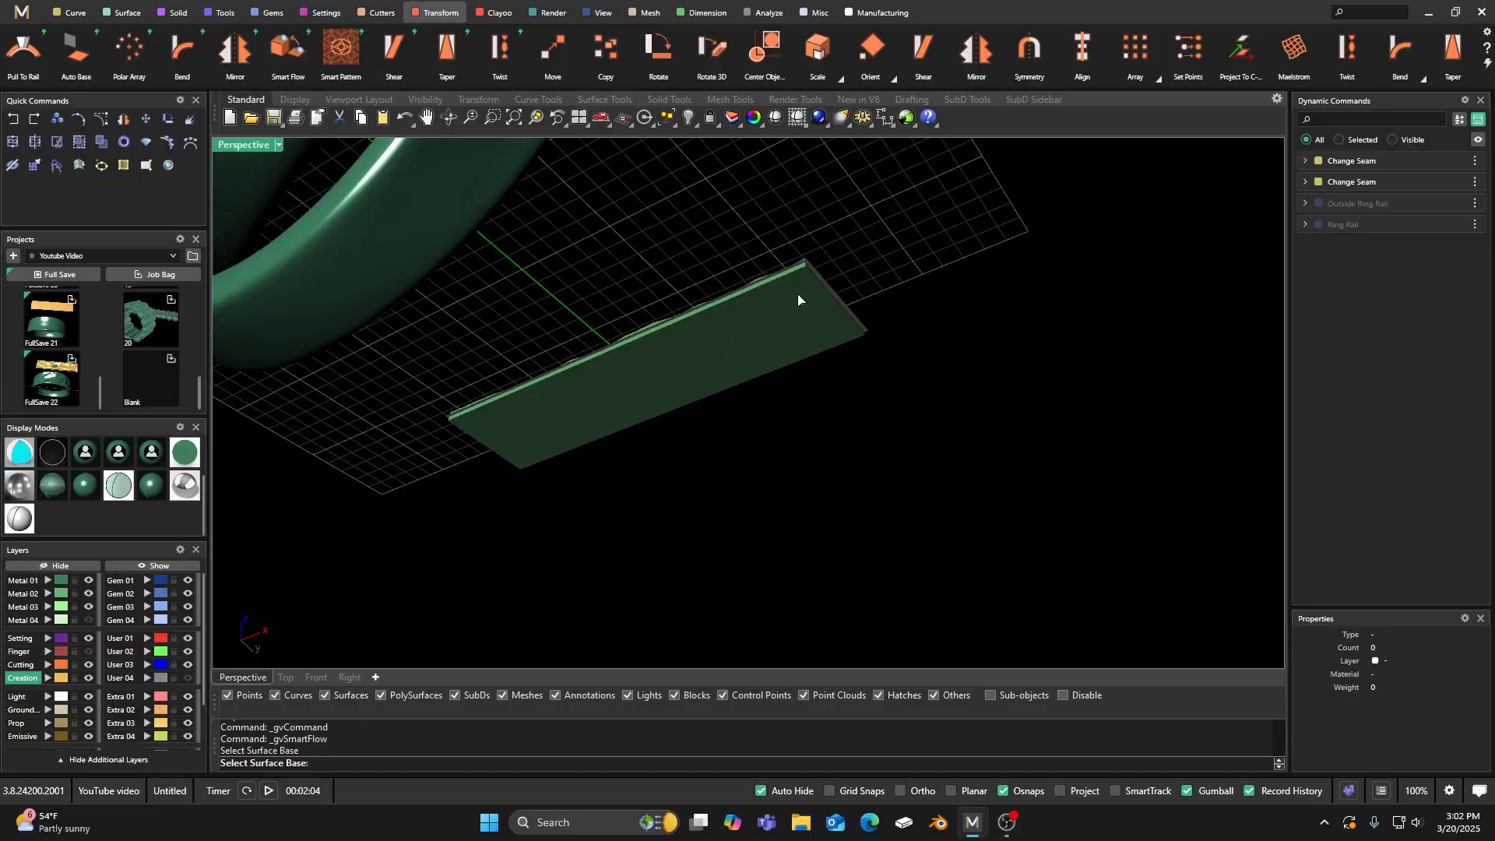
scroll(800, 294, "down", 6)
right_click_drag(803, 296, 830, 549)
left_click(678, 451)
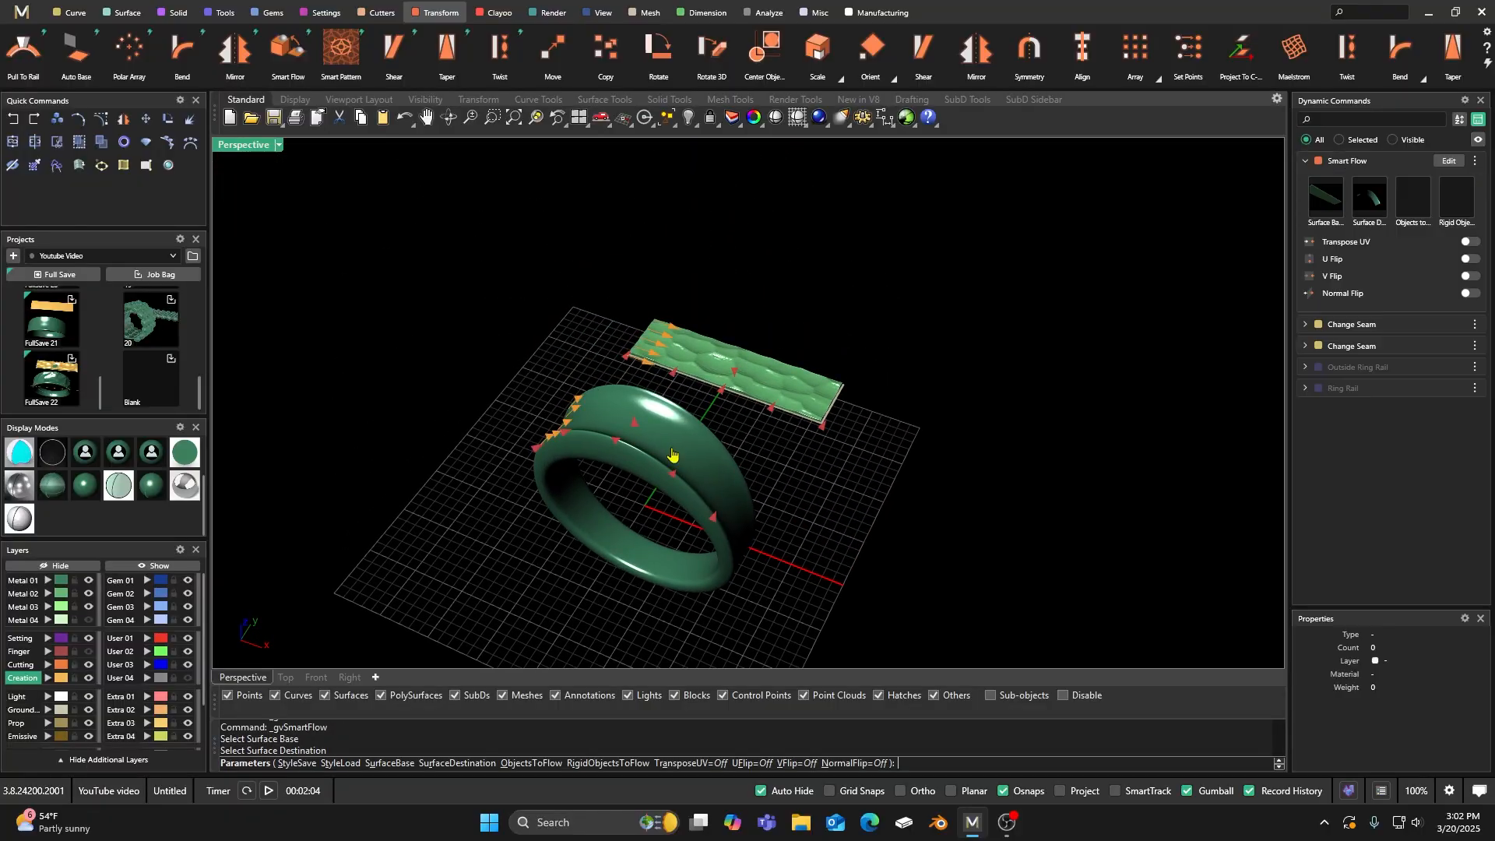
Step: Assign the capped hammered strip as the object to flow onto the ring
left_click(1416, 201)
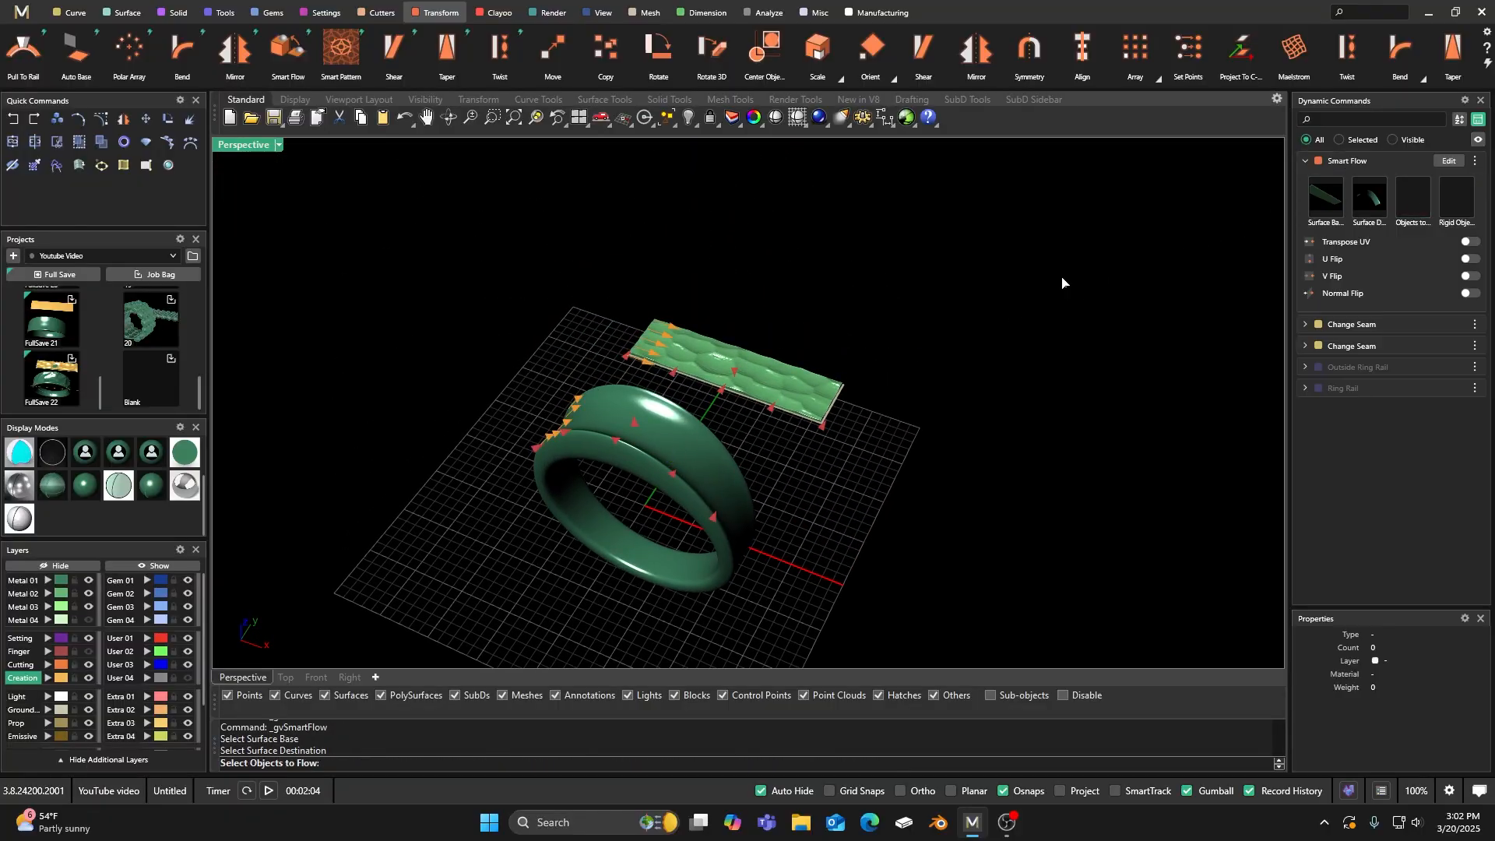
left_click(768, 384)
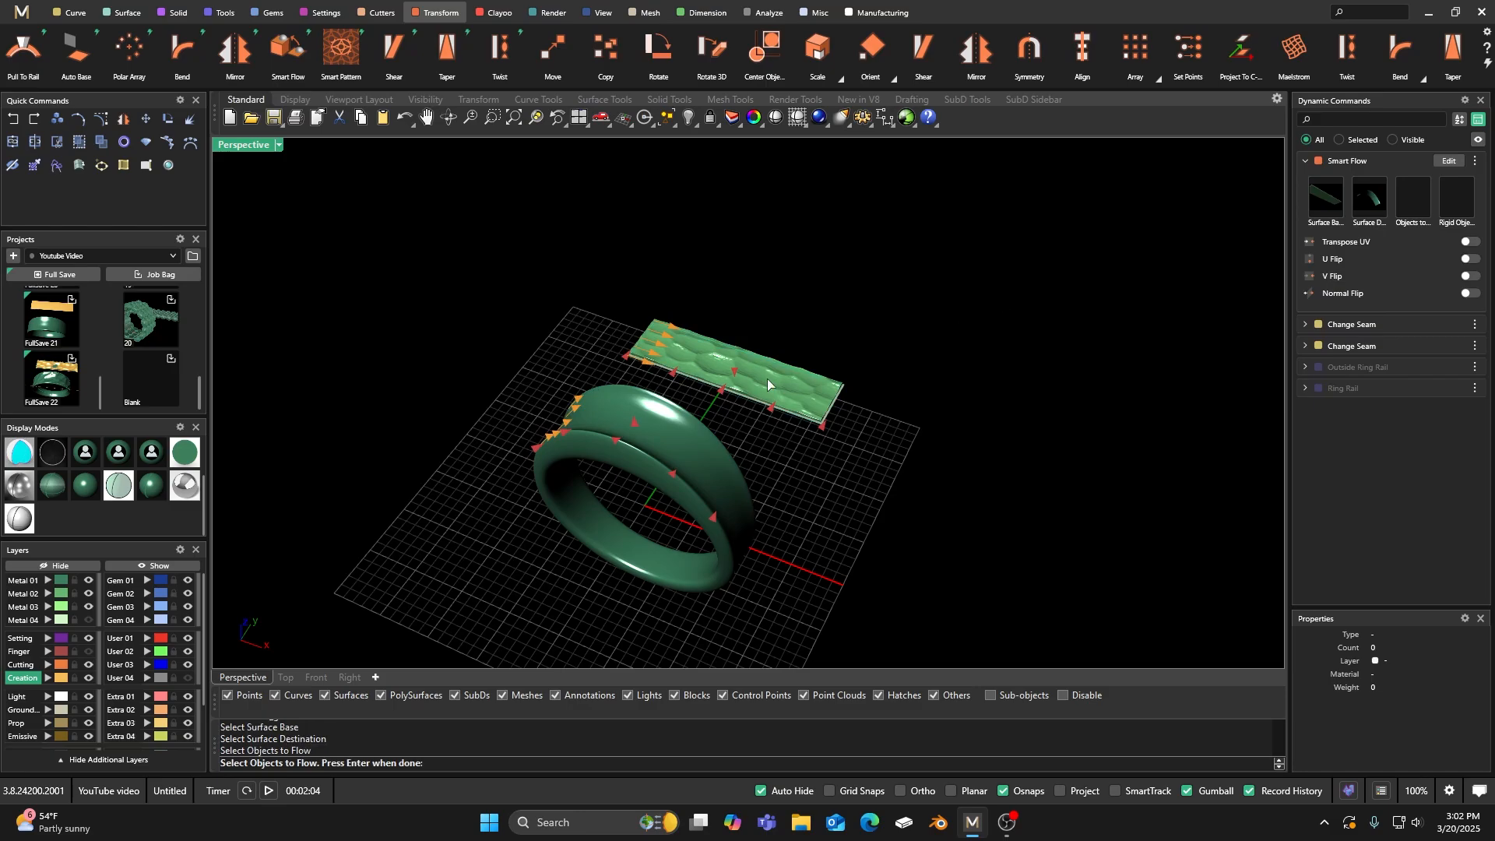
key("Return")
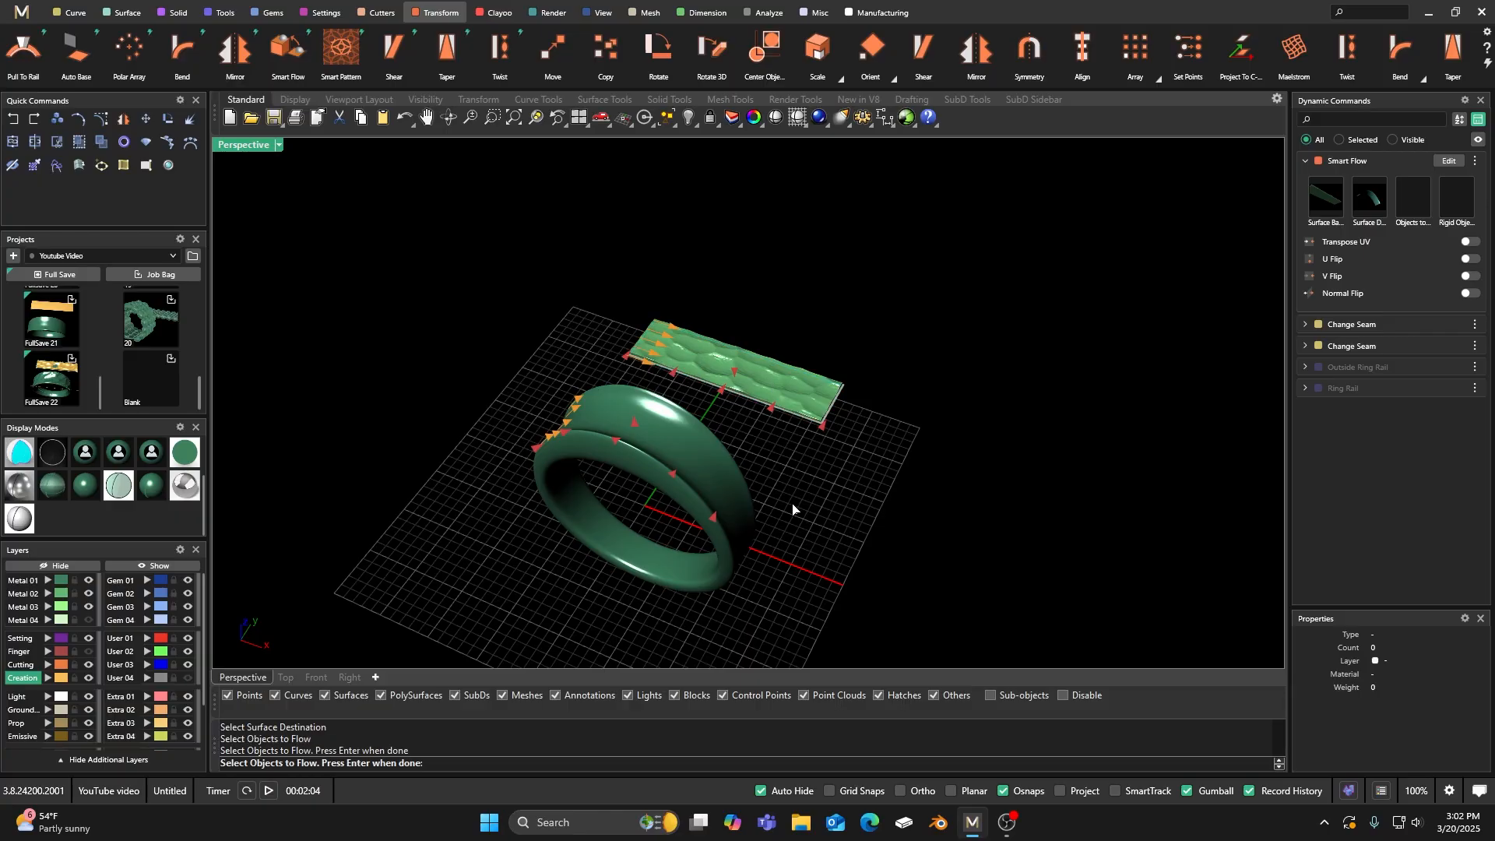
Step: Leave Smart Flow and examine how the hammered strip's corner lines up with the flat base surface beneath it
key("Return")
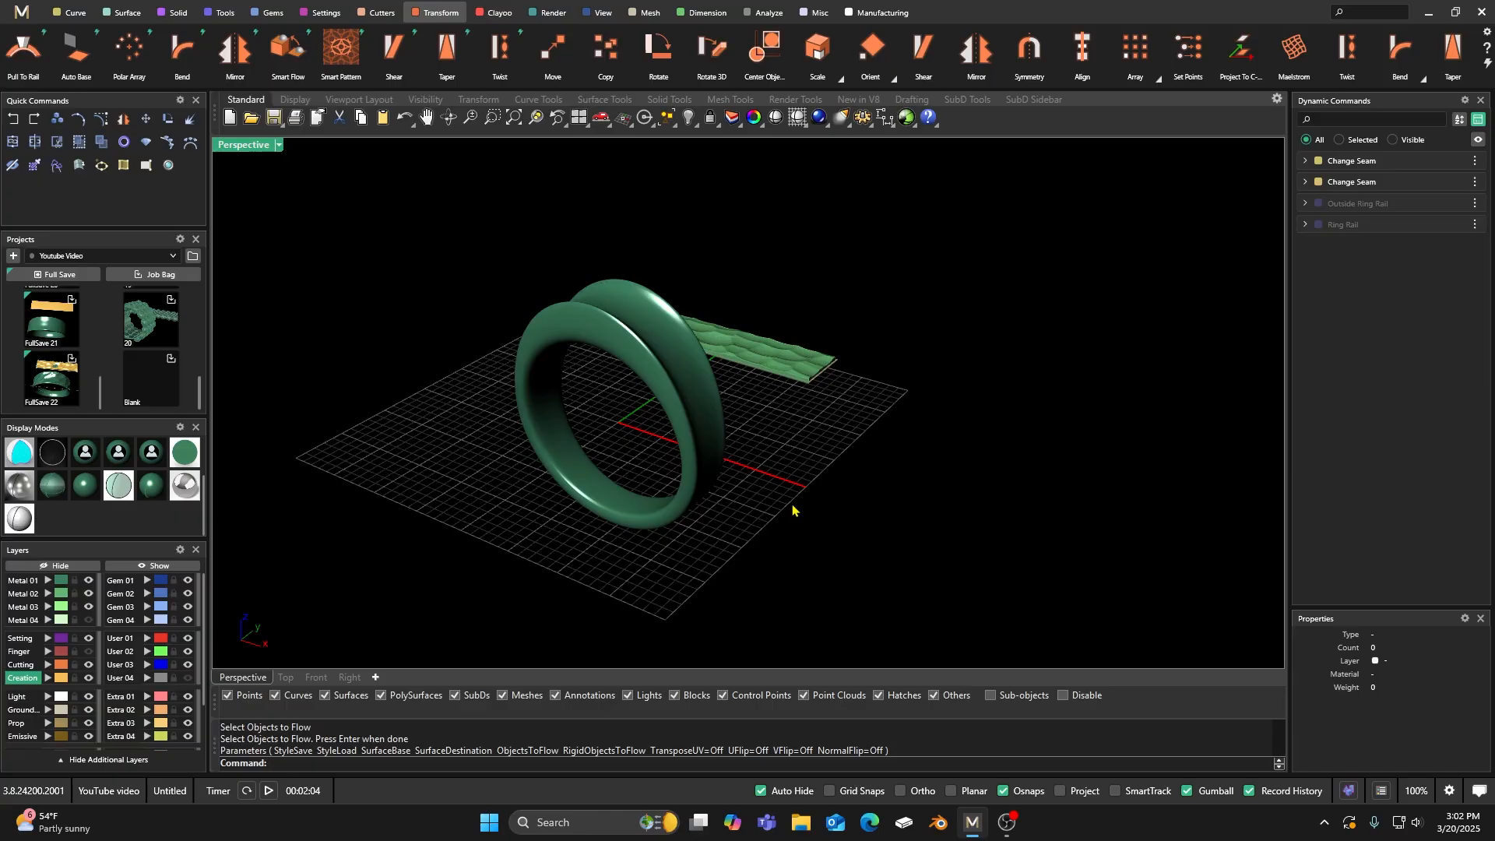
right_click_drag(831, 474, 804, 419)
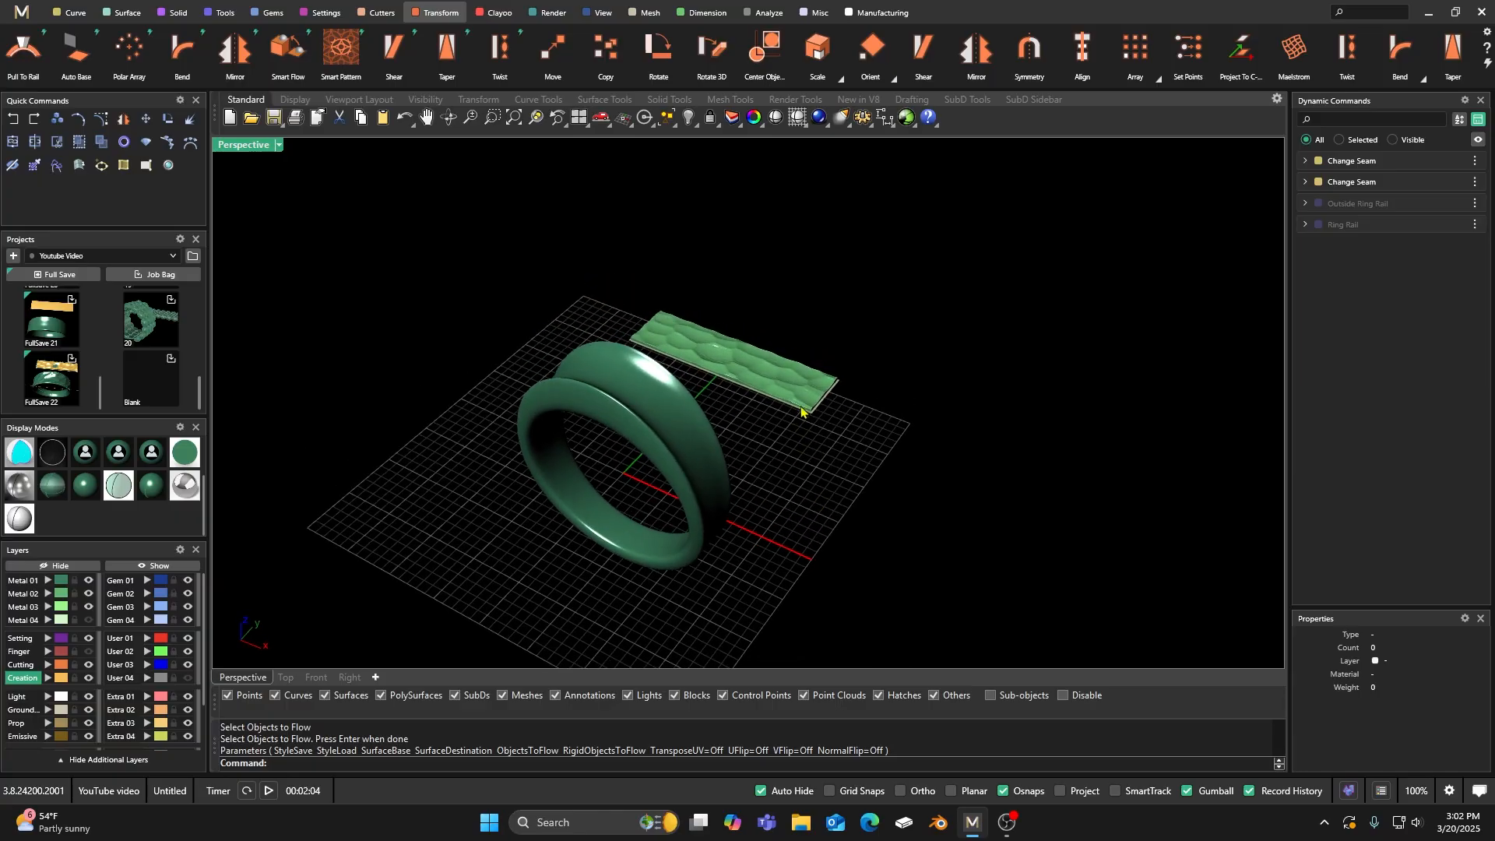
scroll(810, 397, "up", 5)
scroll(825, 454, "up", 4)
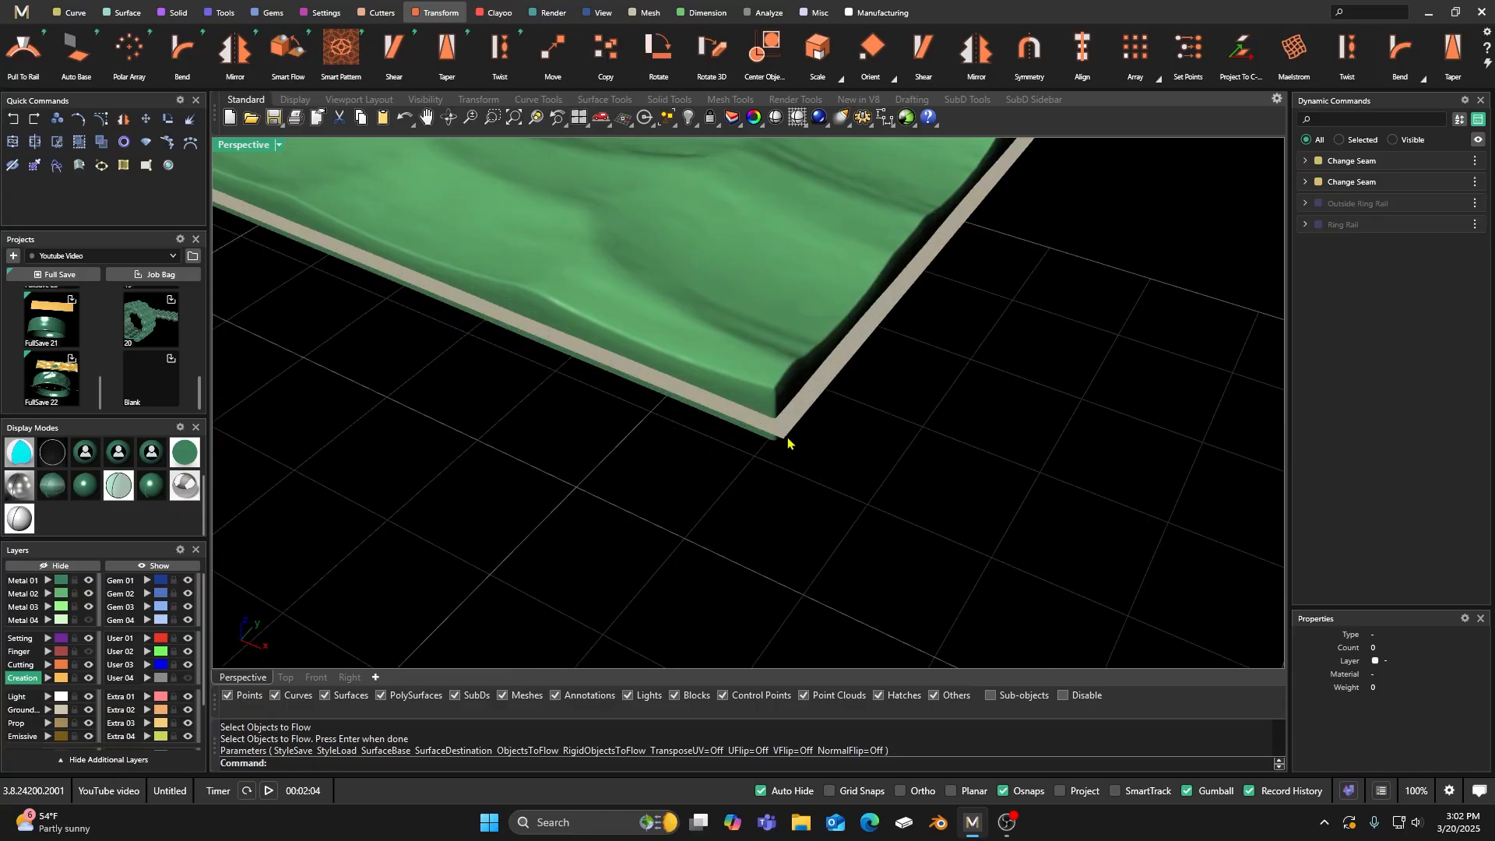
scroll(788, 424, "down", 5)
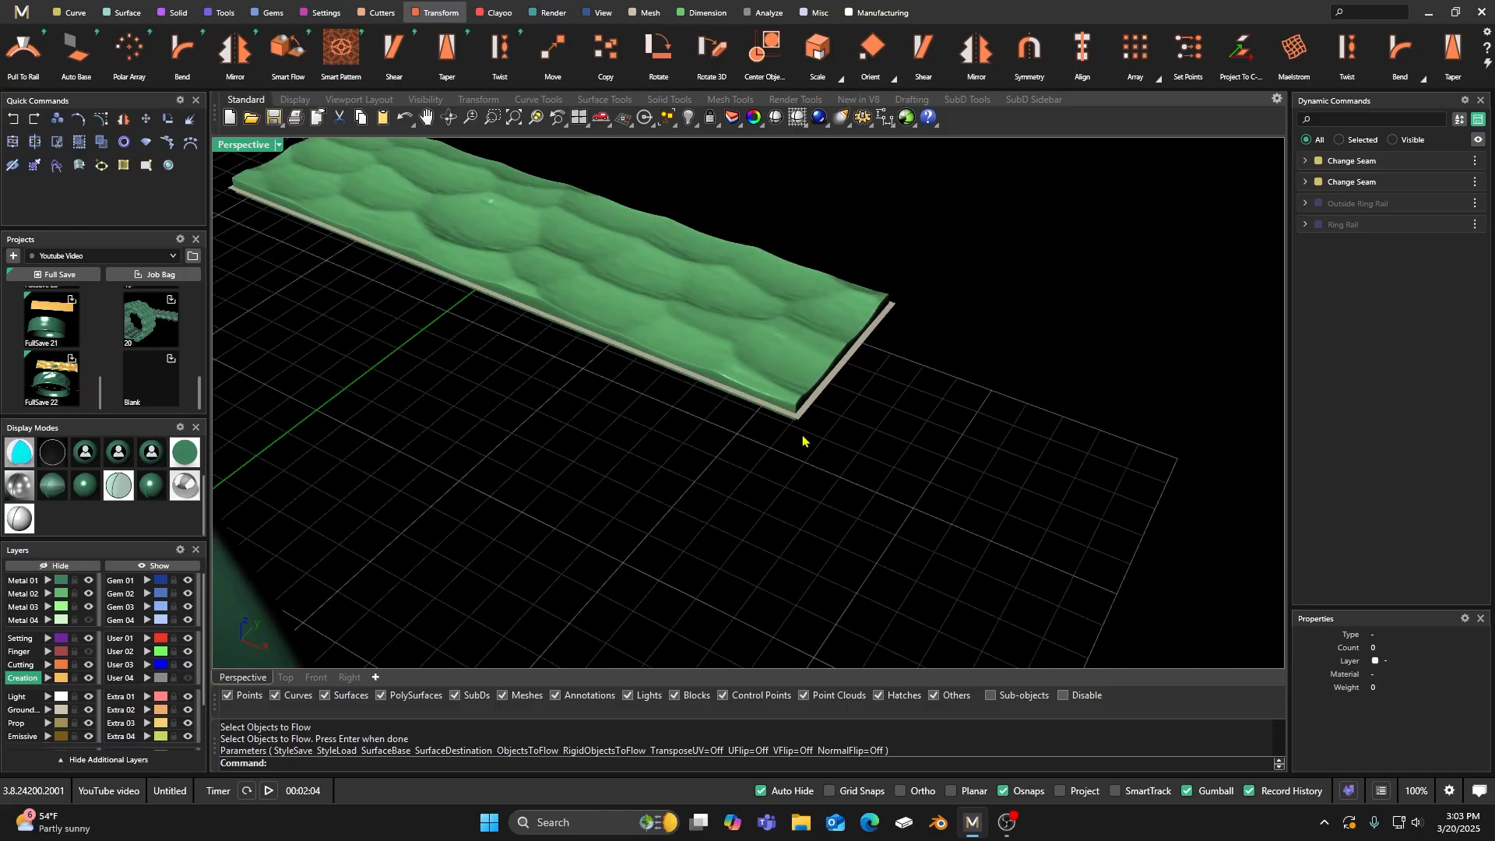
Step: In the maximized Top view, stretch the hammered strip lengthwise with Scale 1D from its lower-left corner toward the base surface's right edge
double_click(243, 147)
double_click(228, 145)
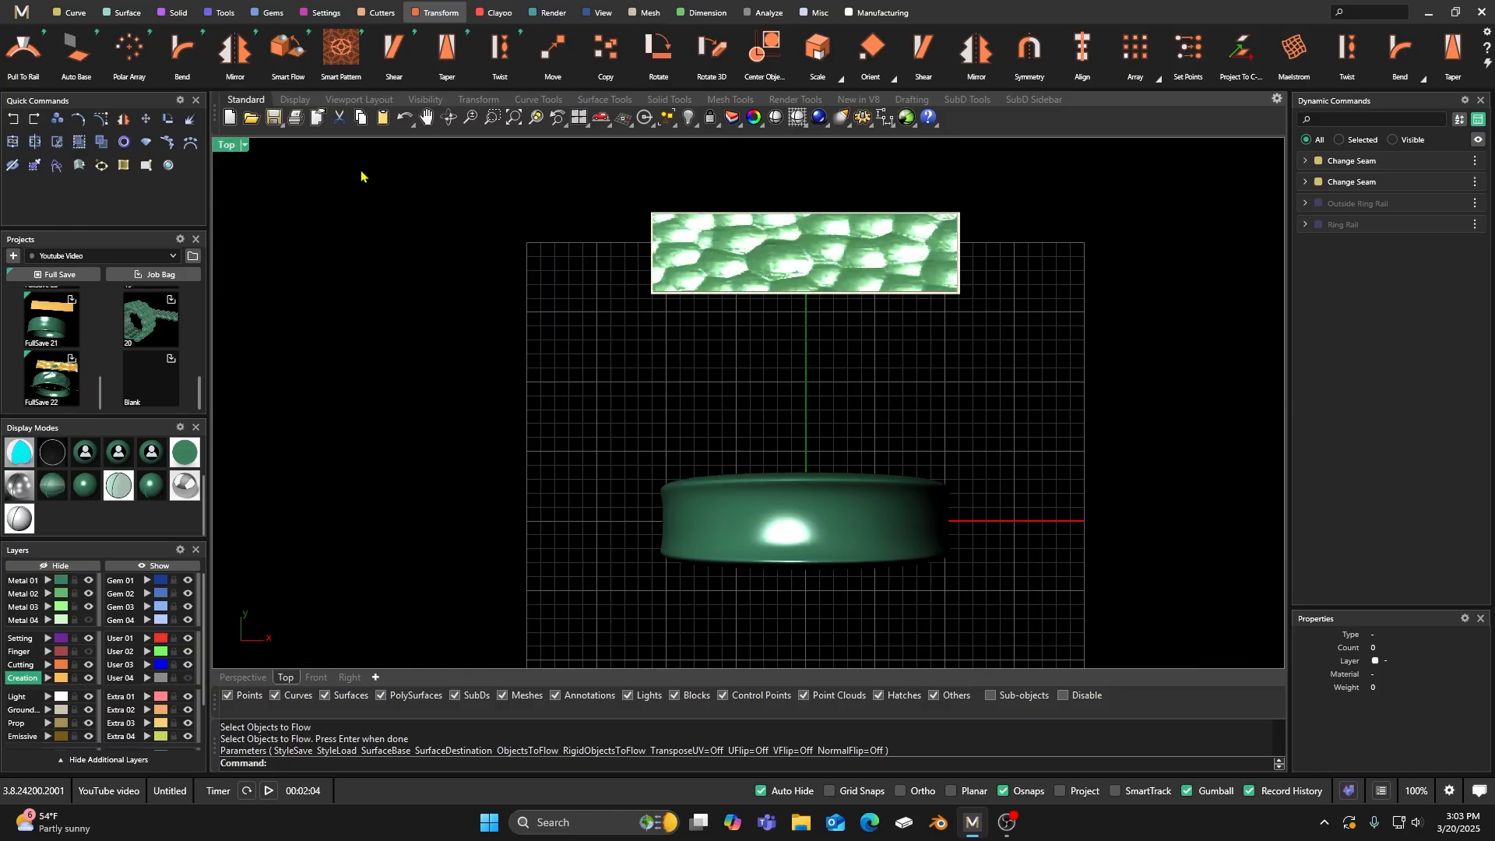
scroll(855, 246, "up", 5)
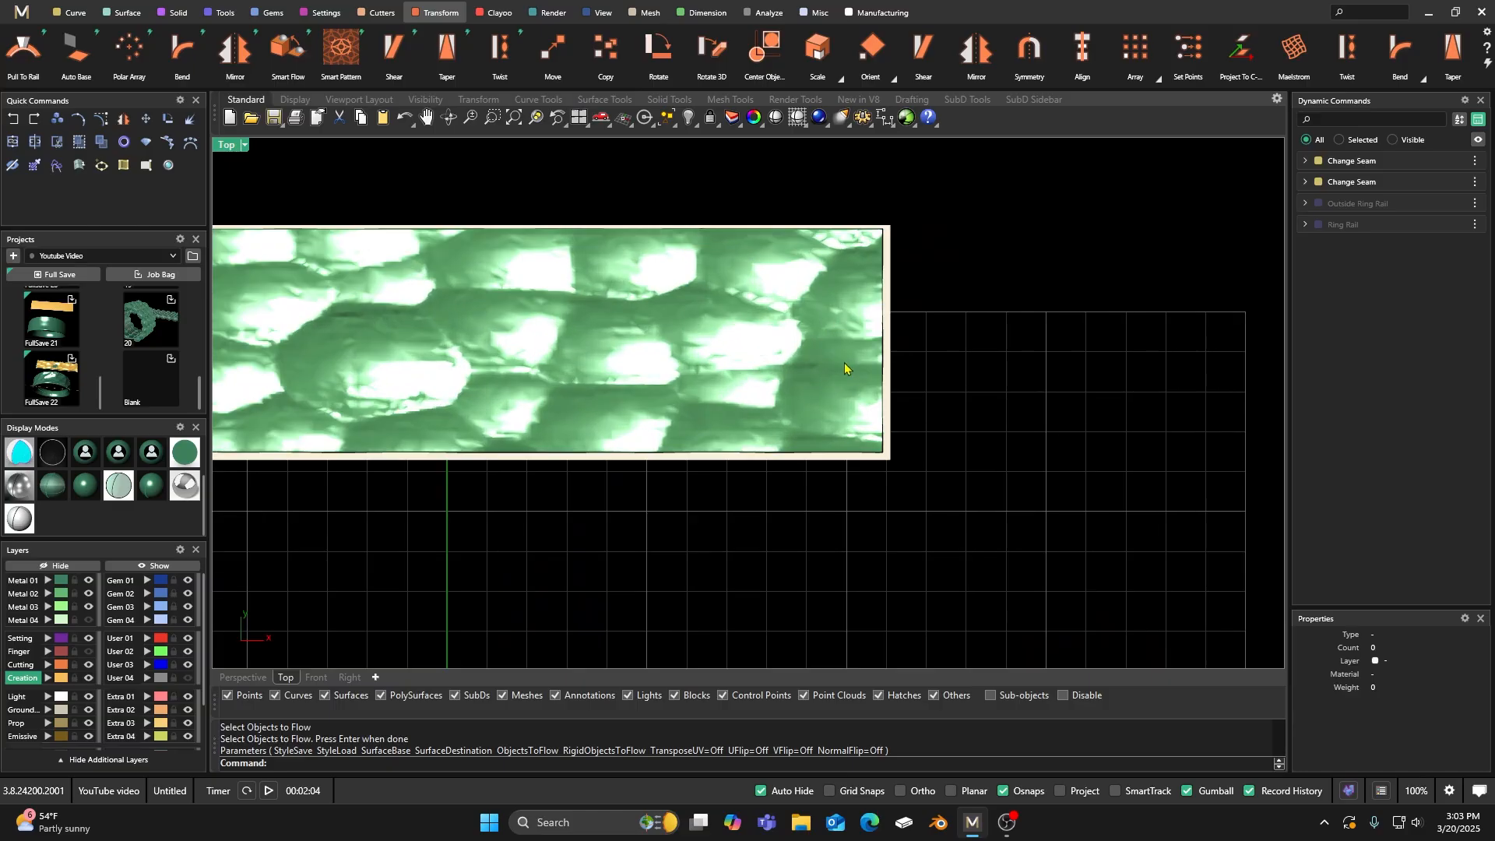
left_click(839, 398)
scroll(957, 381, "down", 3)
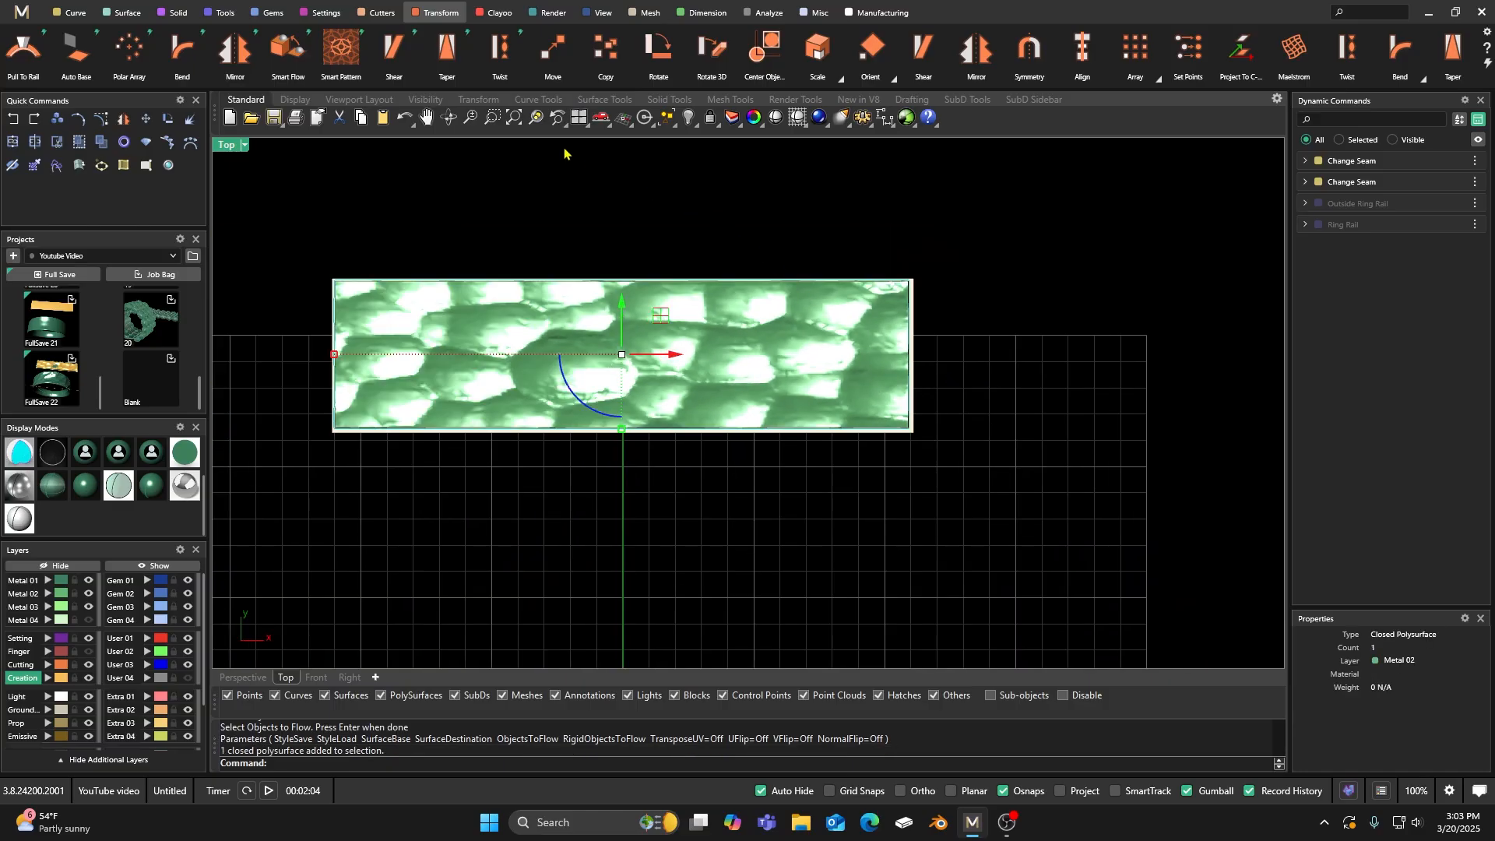
left_click(838, 78)
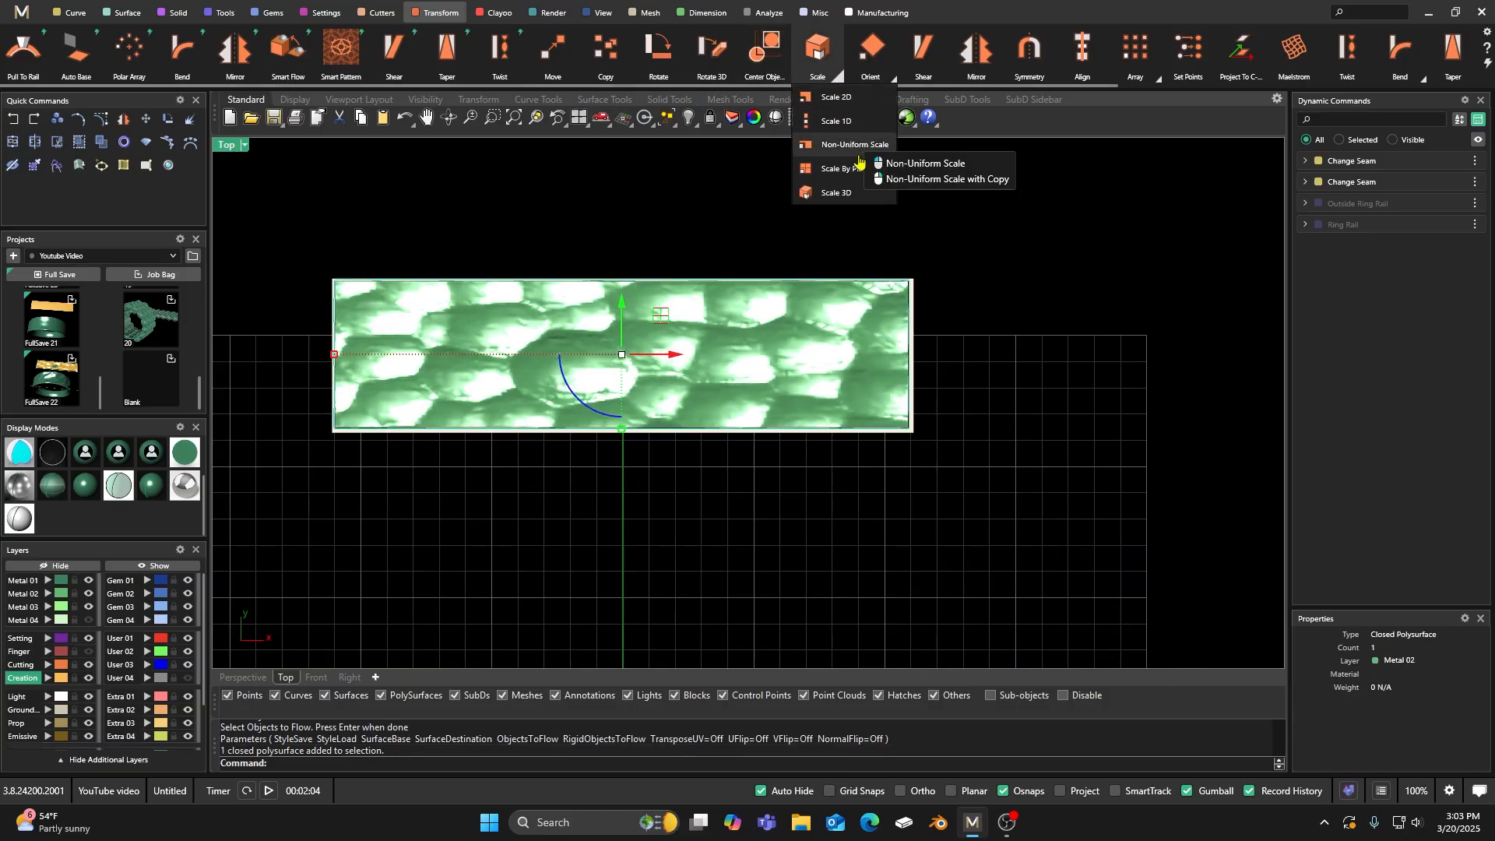
left_click(830, 121)
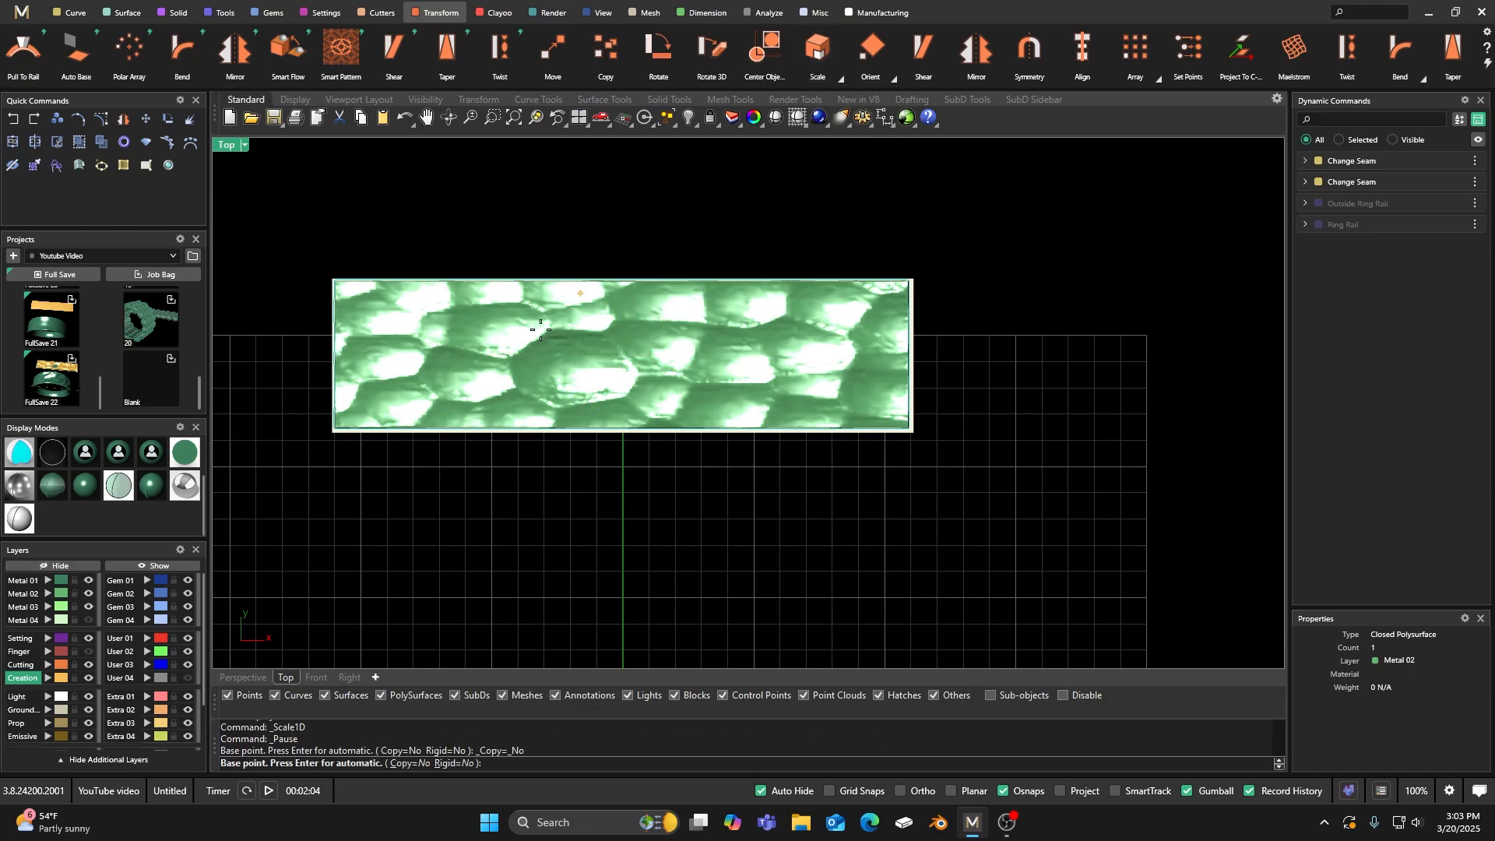
scroll(333, 433, "up", 5)
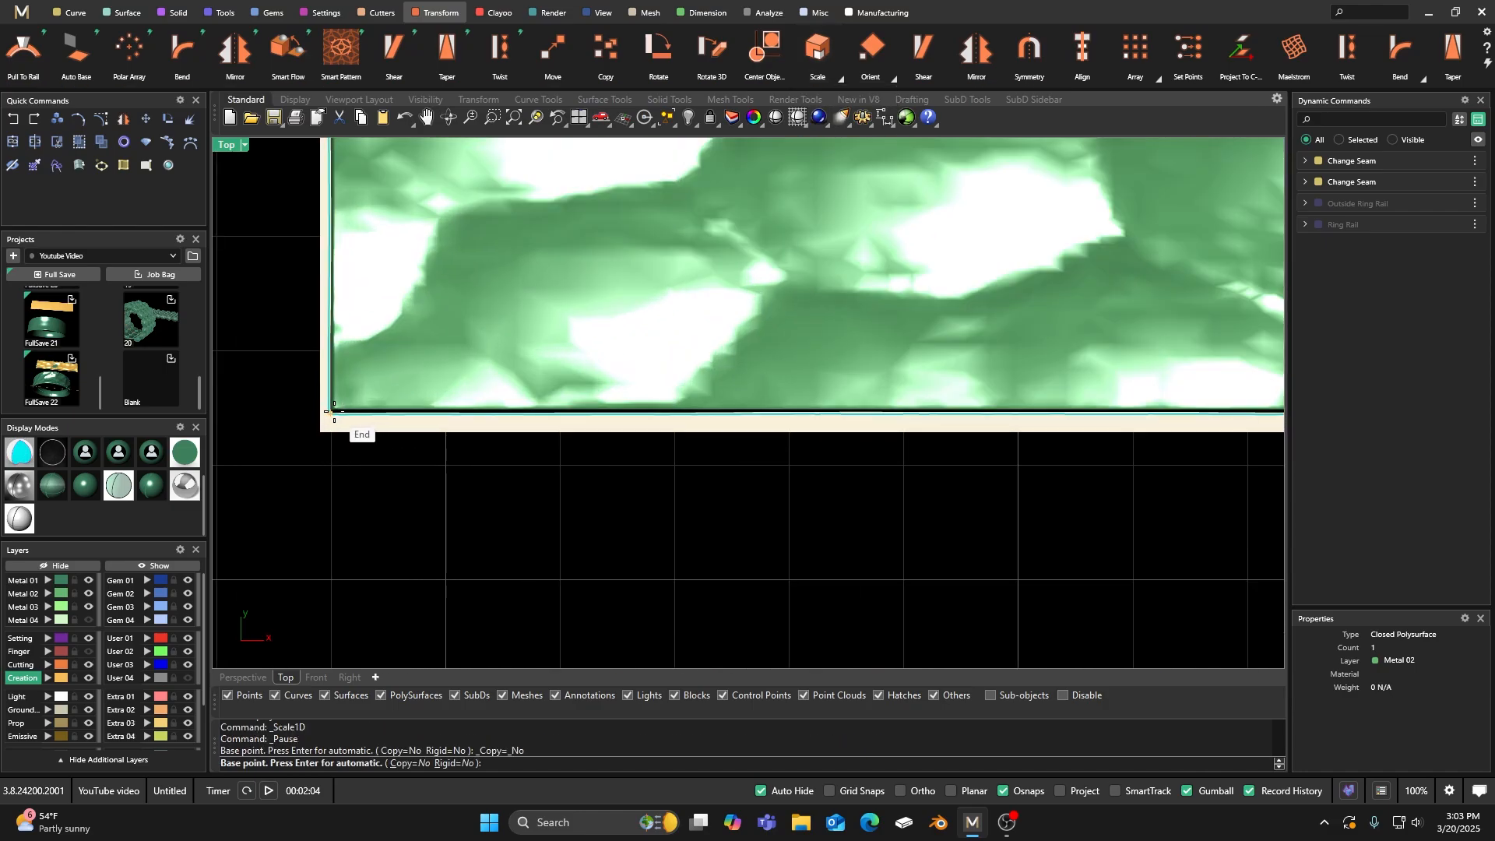
left_click(334, 412)
scroll(334, 424, "down", 5)
scroll(802, 425, "up", 5)
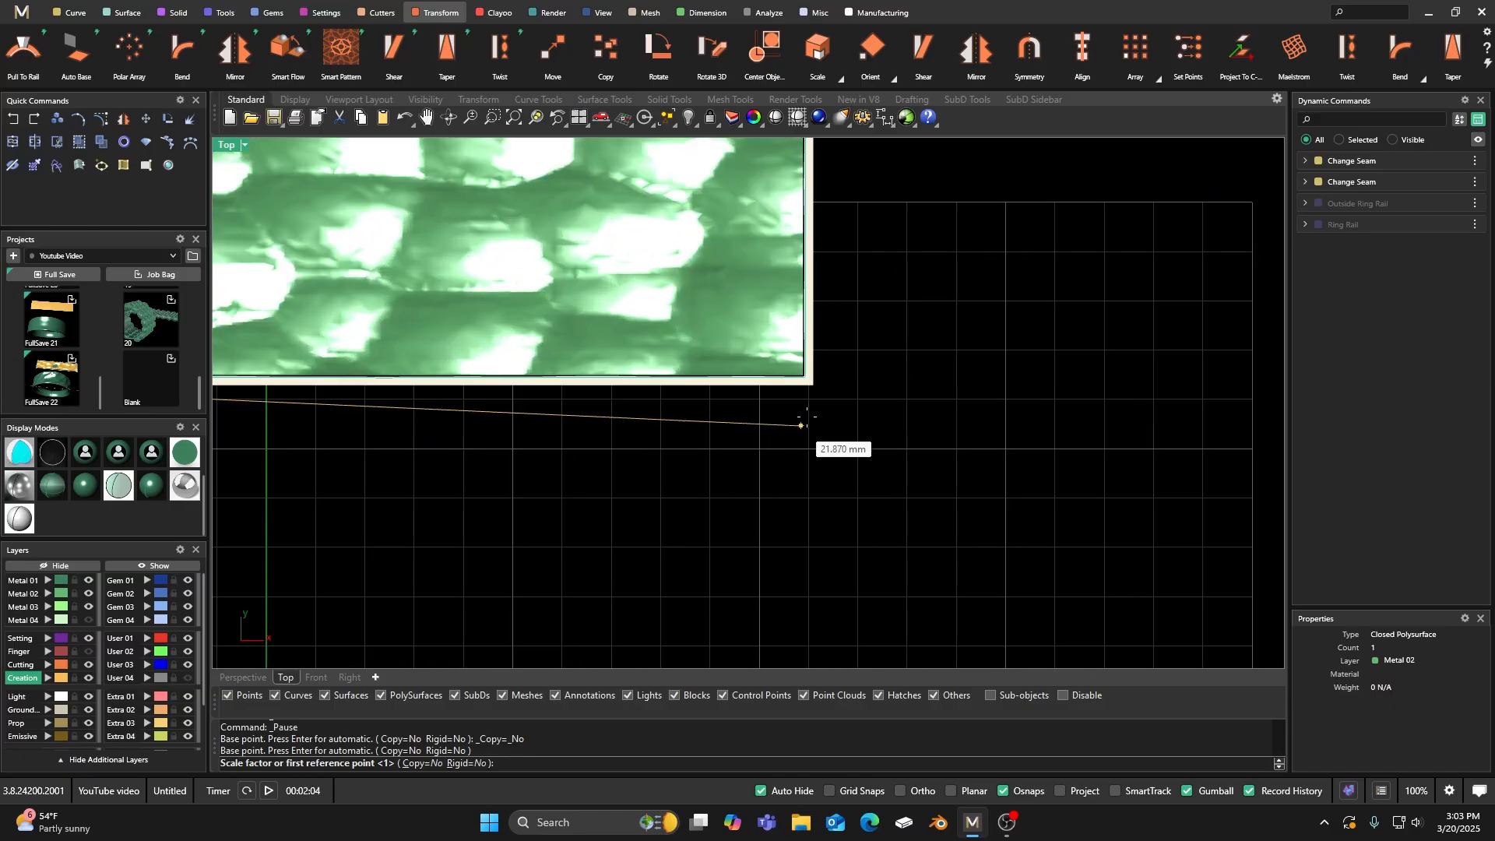
scroll(810, 393, "up", 3)
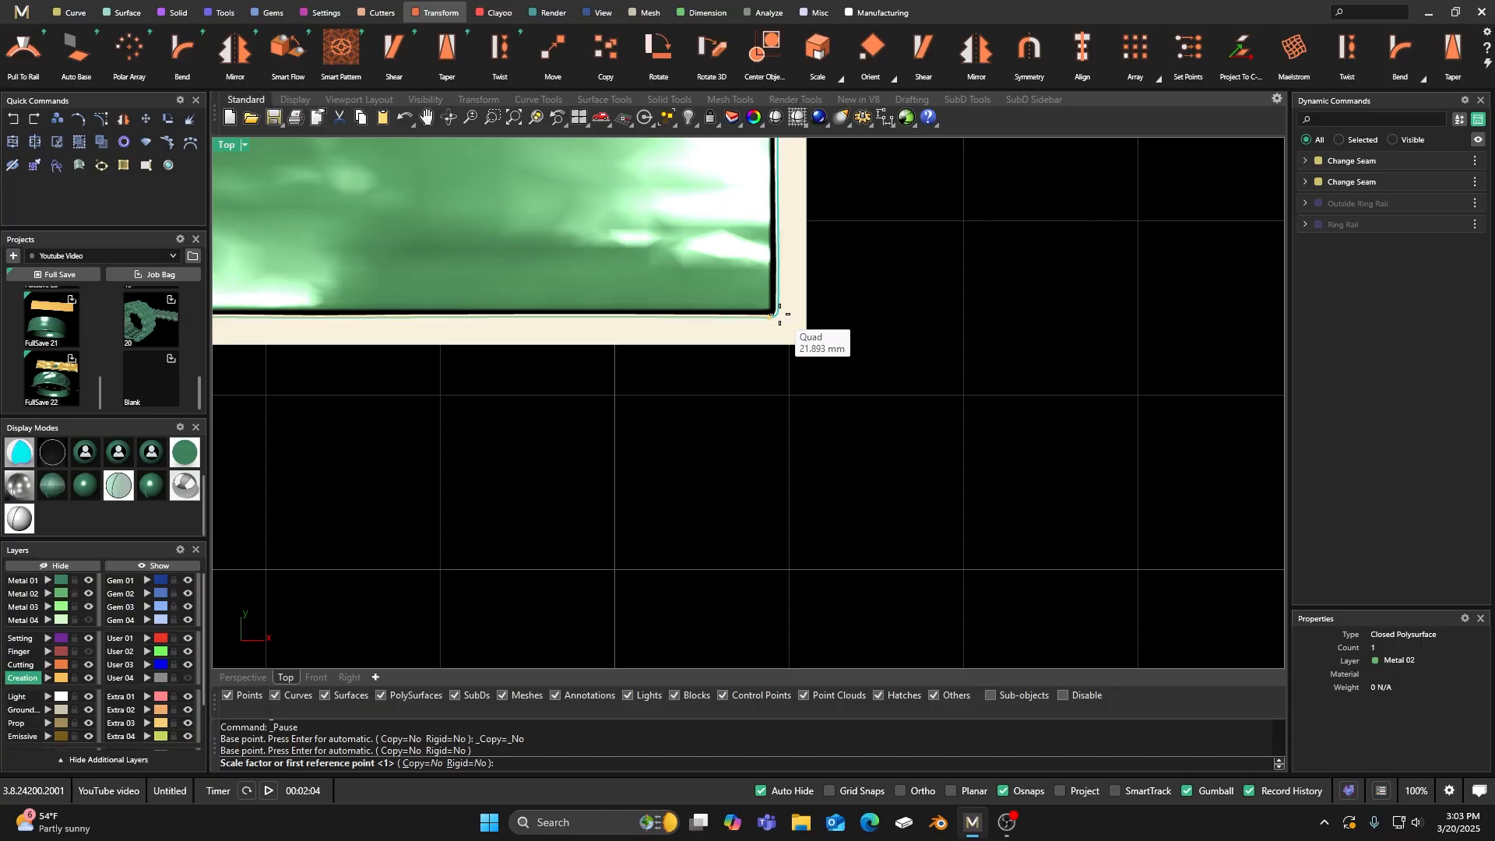
left_click(777, 313)
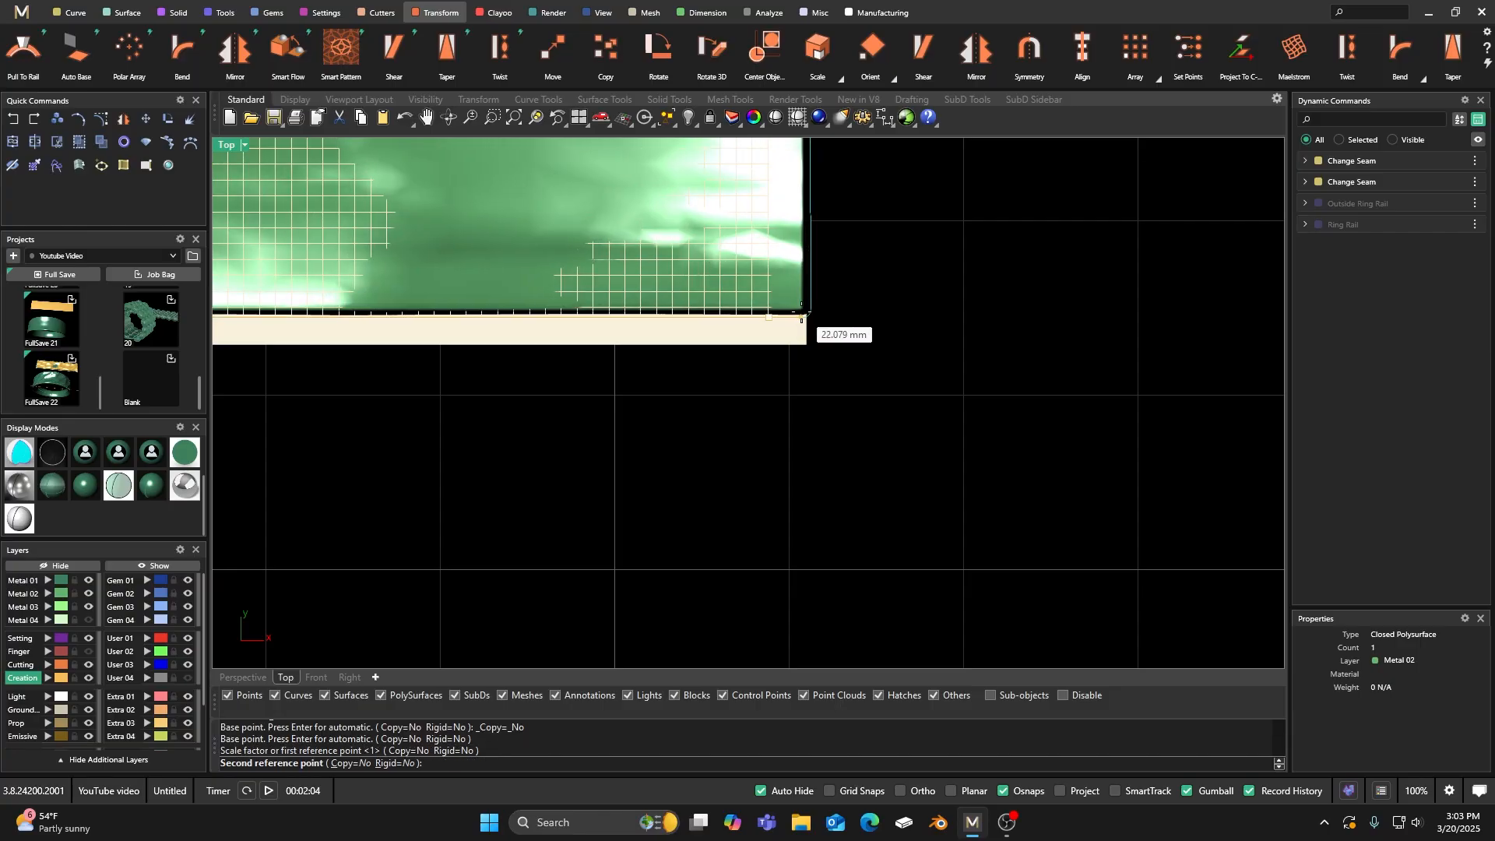
left_click(800, 314)
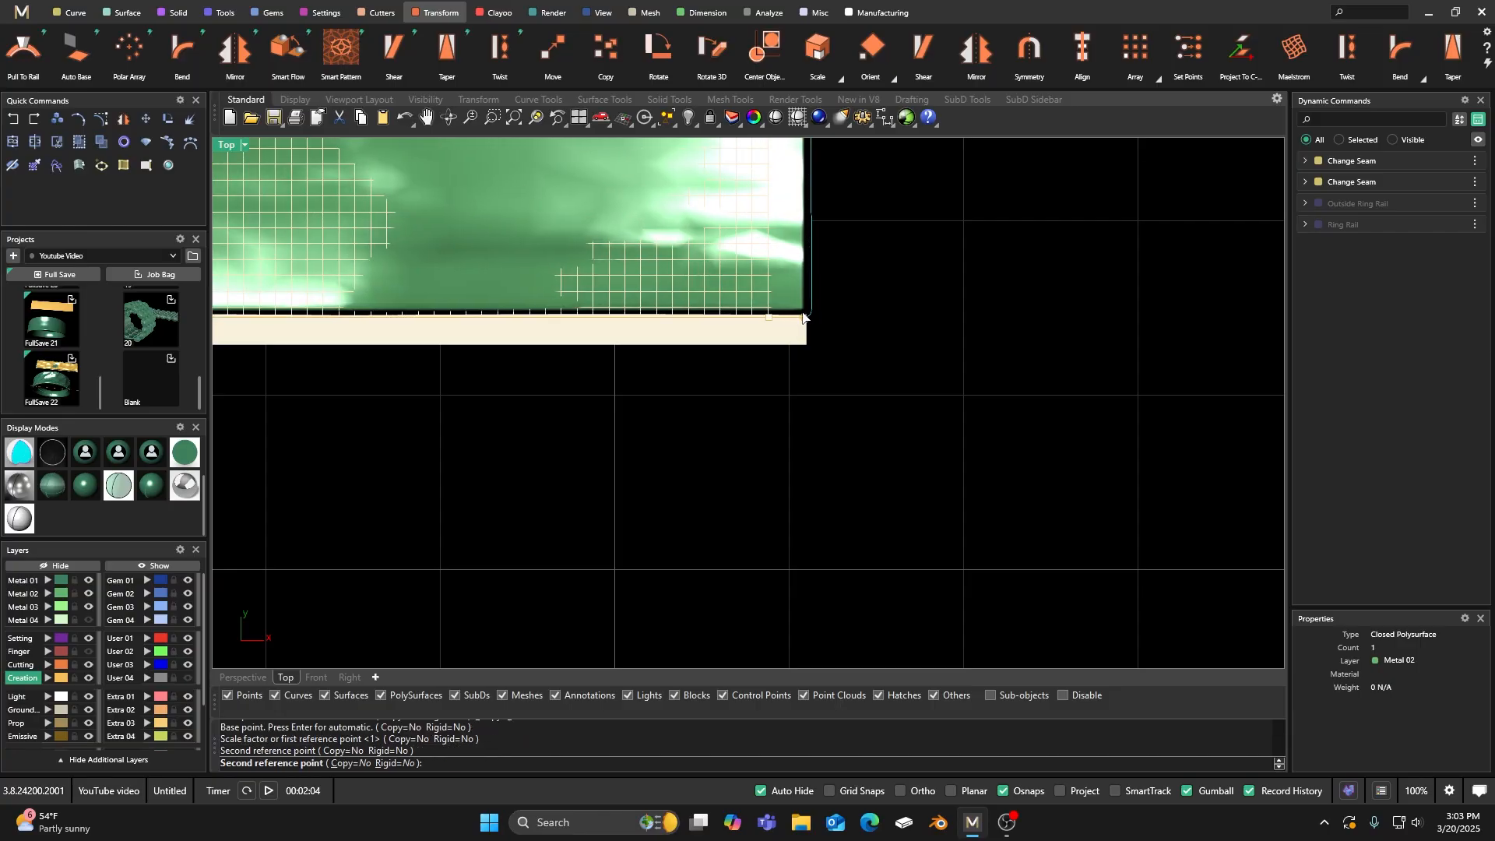
scroll(857, 423, "down", 3)
scroll(861, 427, "down", 3)
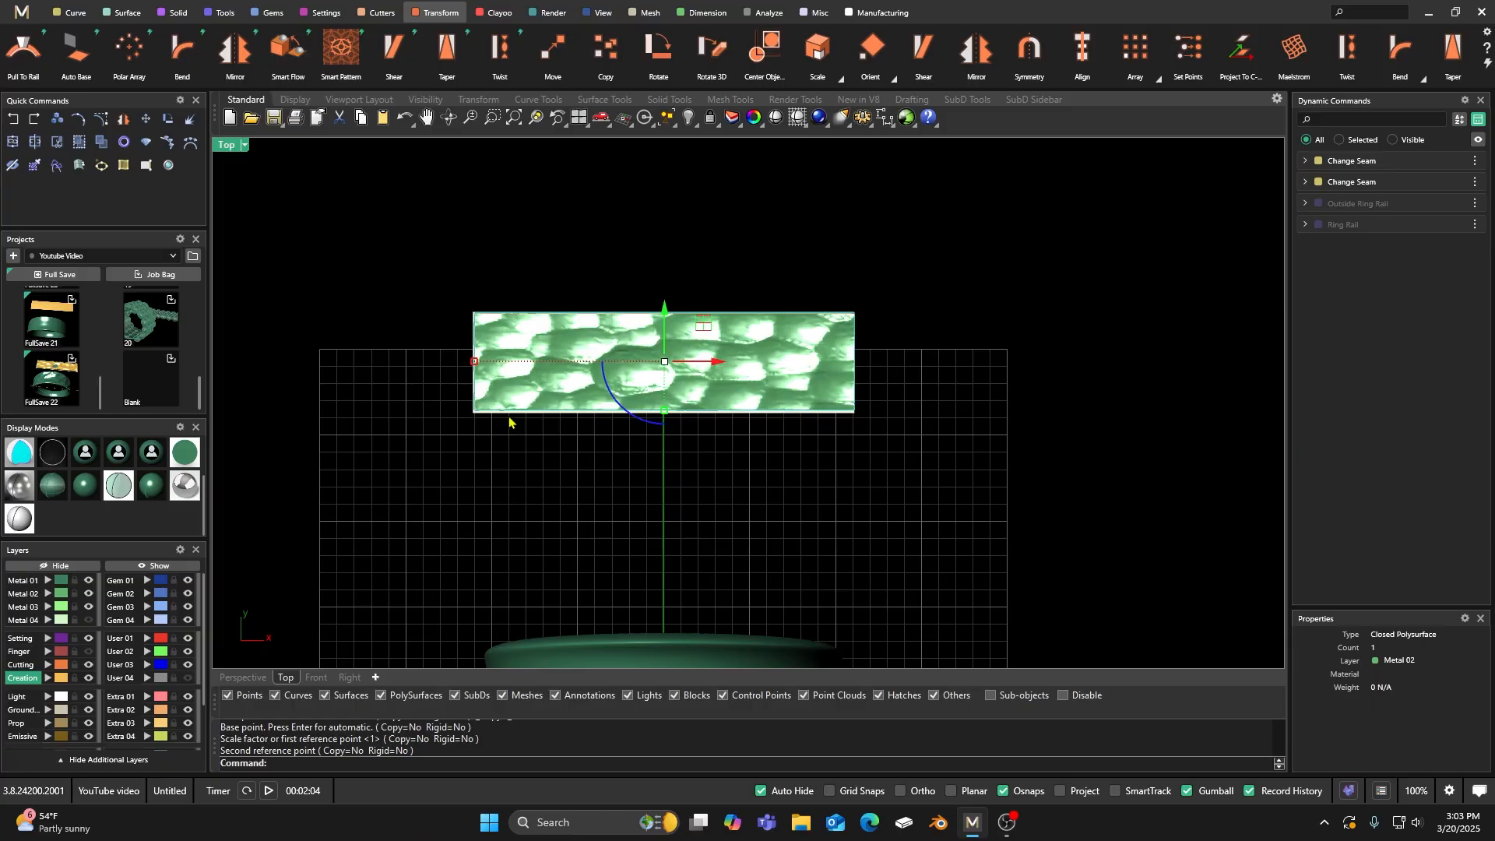
Step: Shift the hammered strip slightly along X so its left end lines up with the base surface's left edge
scroll(491, 405, "up", 3)
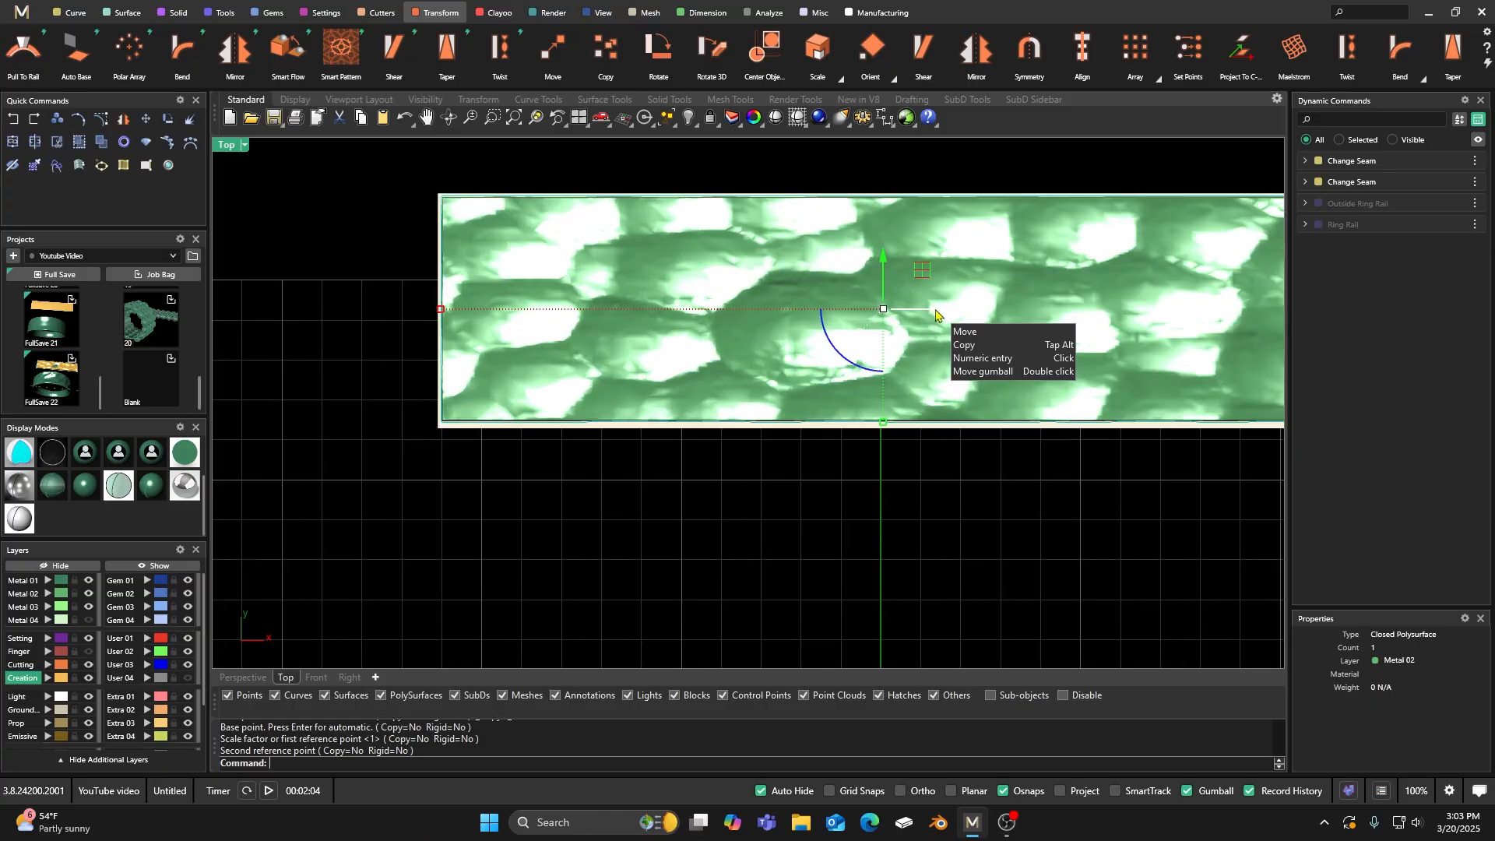
left_click_drag(934, 314, 933, 311)
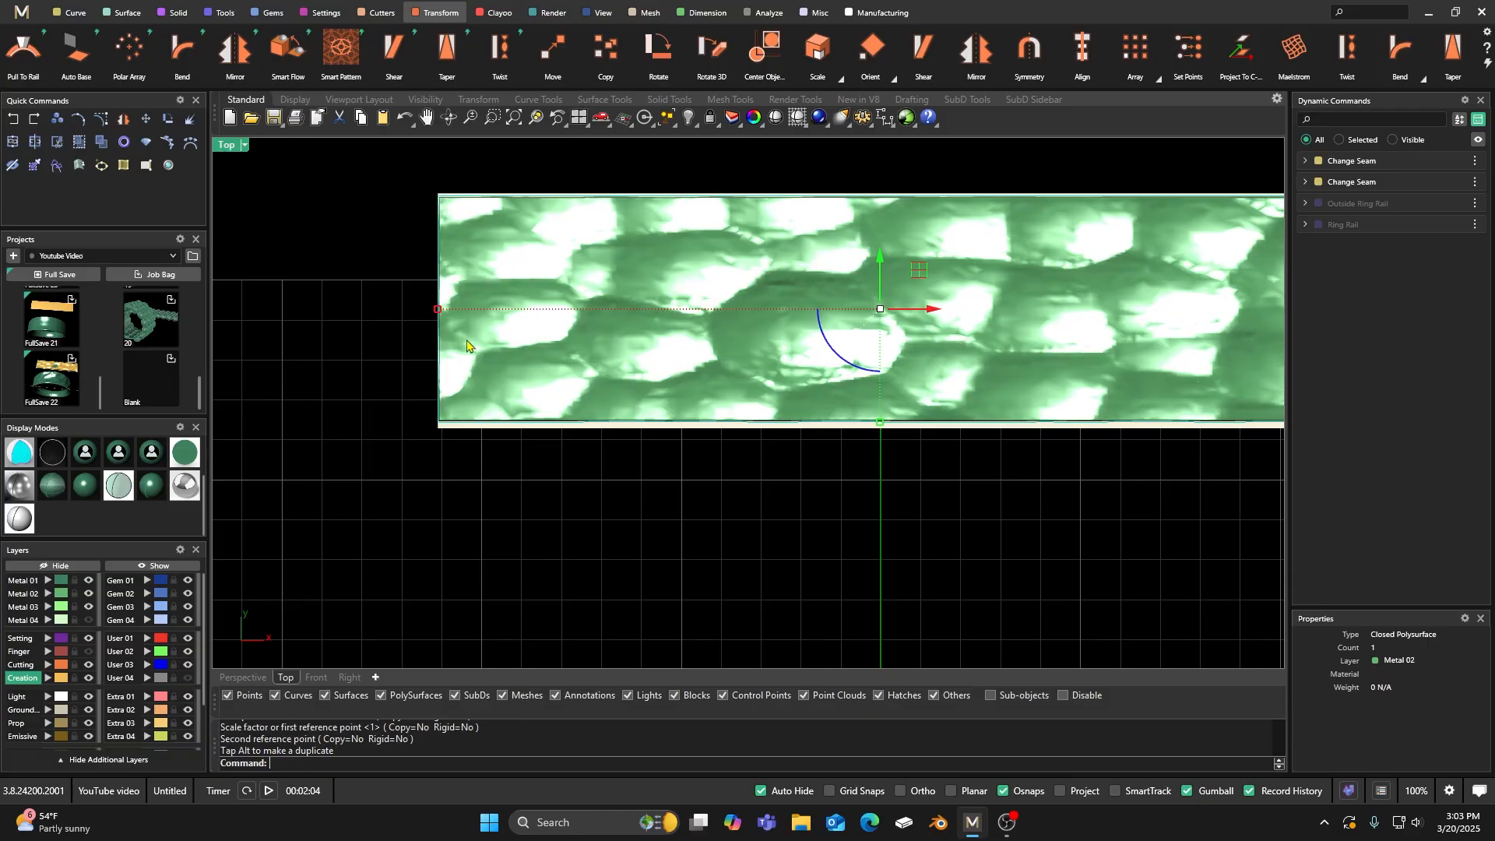
left_click(413, 255)
left_click(441, 232)
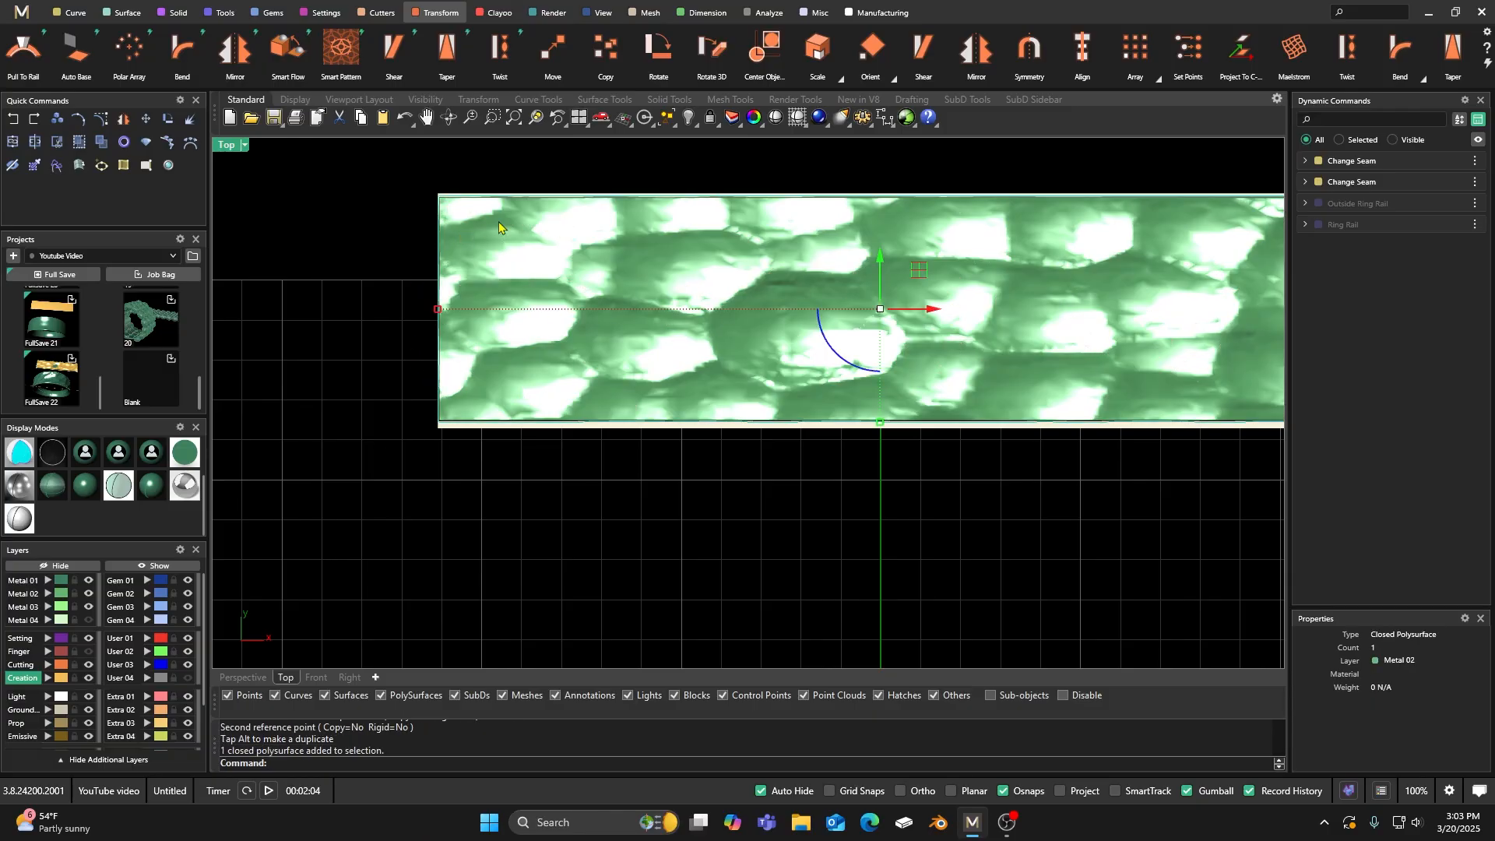
Step: Move the hammered strip from its upper-left corner onto the base surface's upper-left corner
scroll(480, 172, "up", 8)
left_click(472, 280)
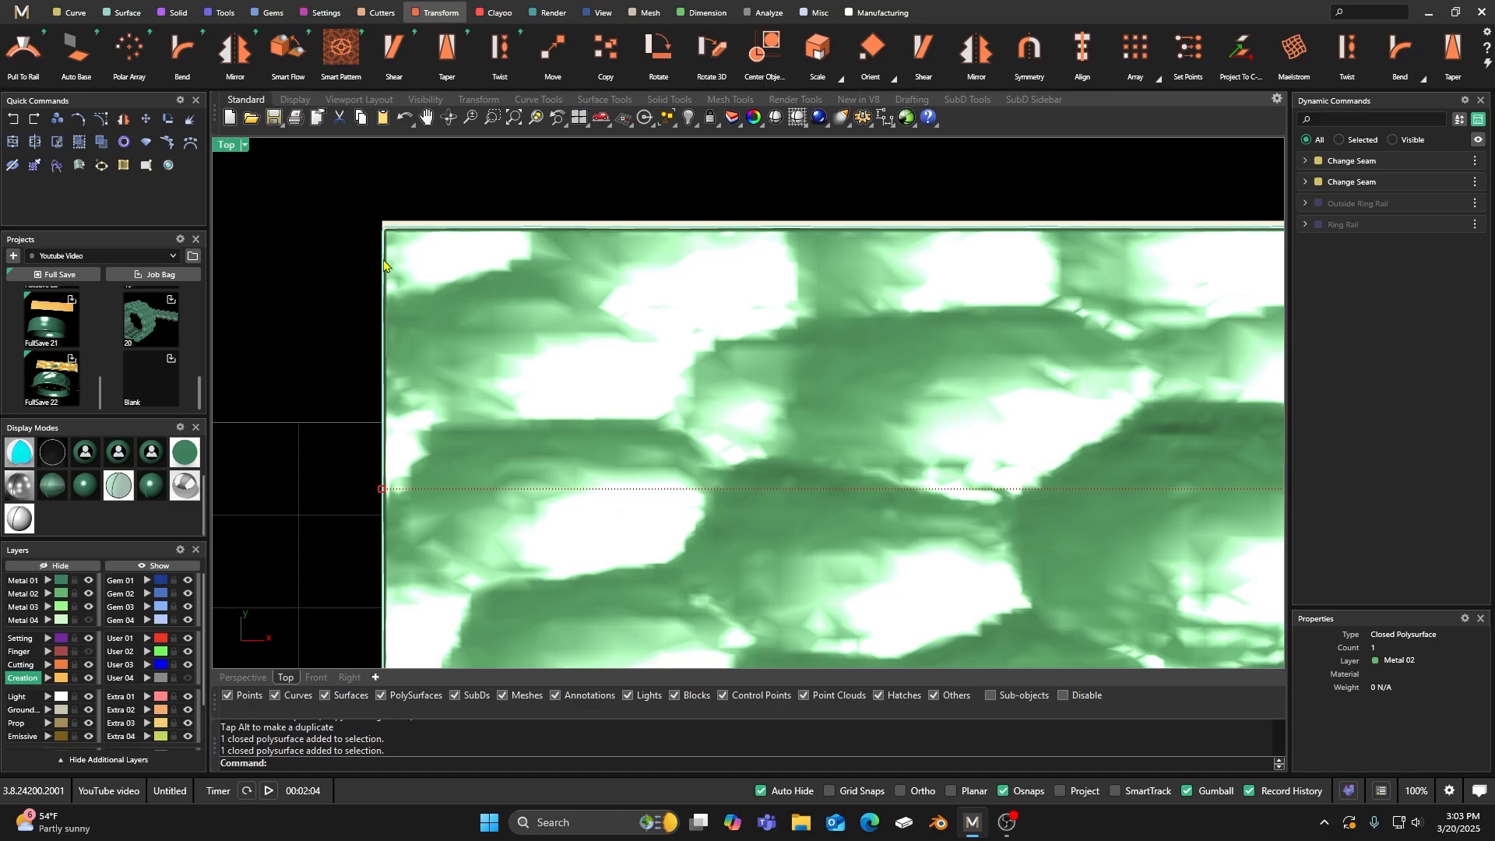
left_click(144, 120)
left_click(383, 227)
left_click(381, 221)
scroll(403, 201, "down", 6)
scroll(403, 228, "up", 3)
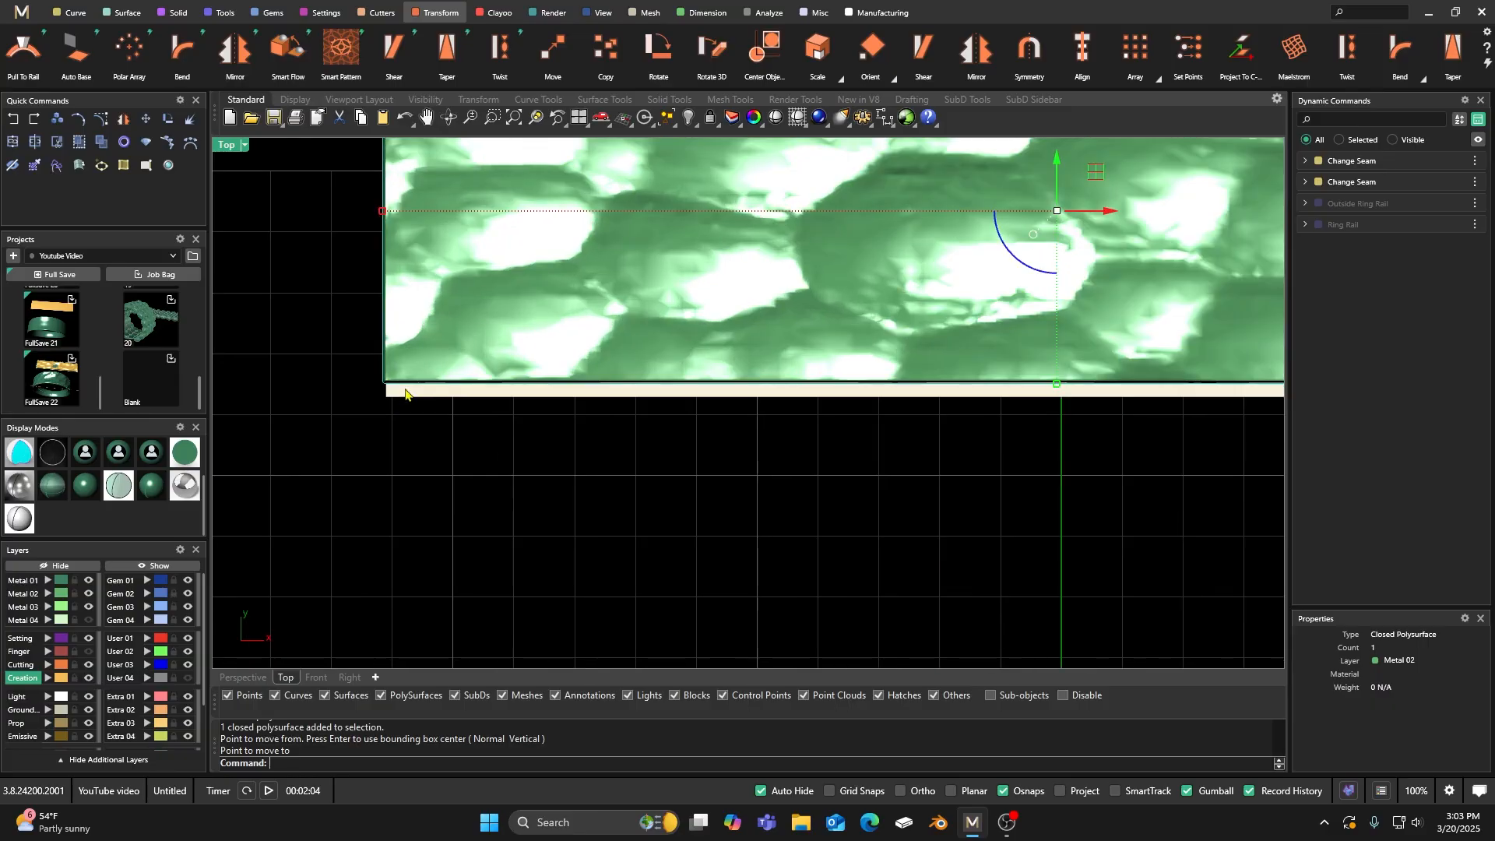
scroll(402, 417, "down", 3)
scroll(1115, 285, "up", 2)
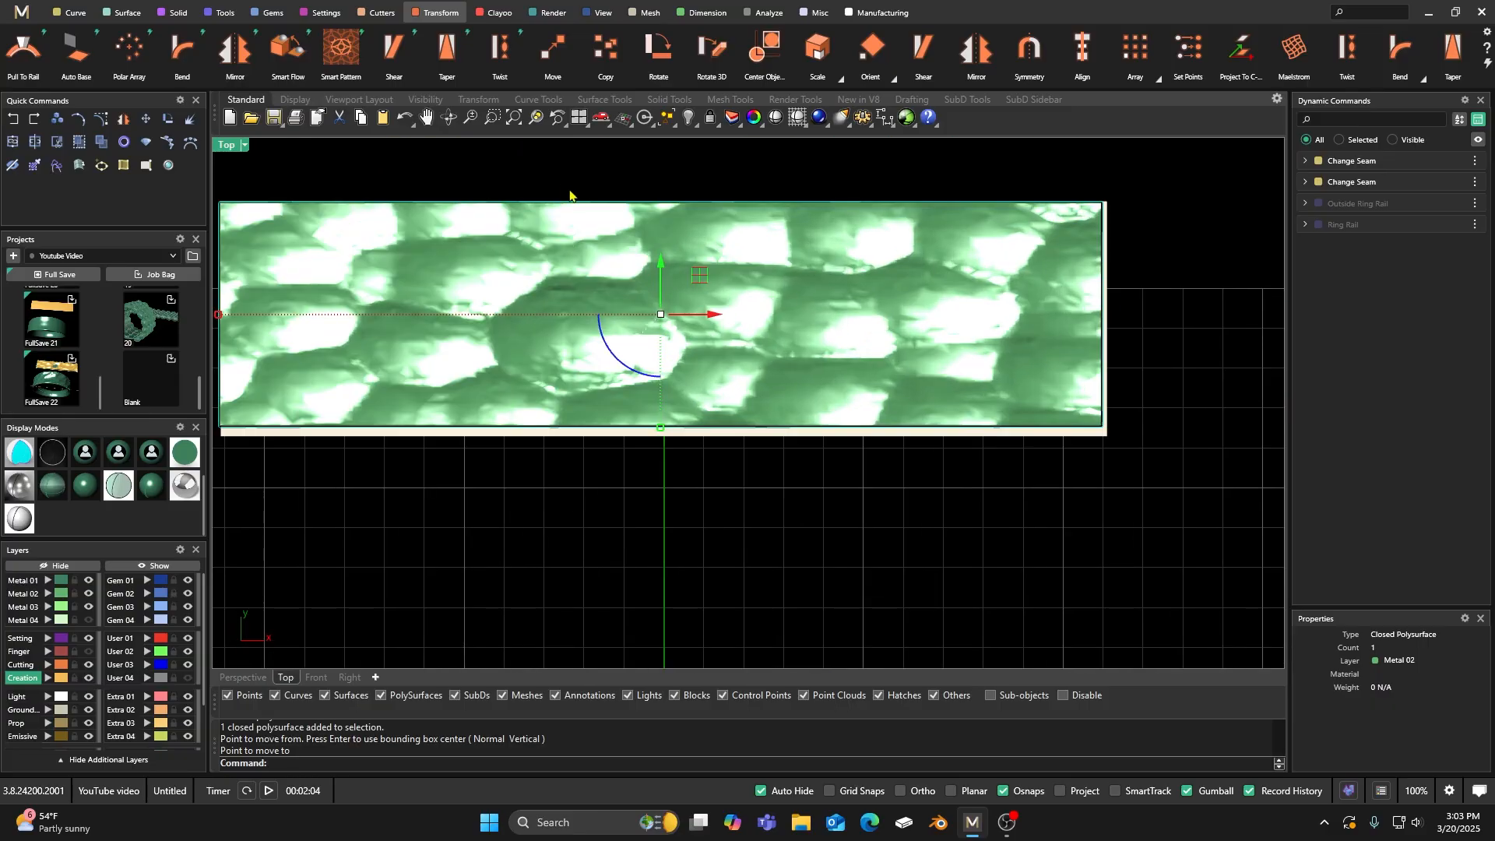
Step: Scale the hammered strip lengthwise with Scale 1D from its upper-left corner so its right end meets the base surface's right edge
left_click(839, 78)
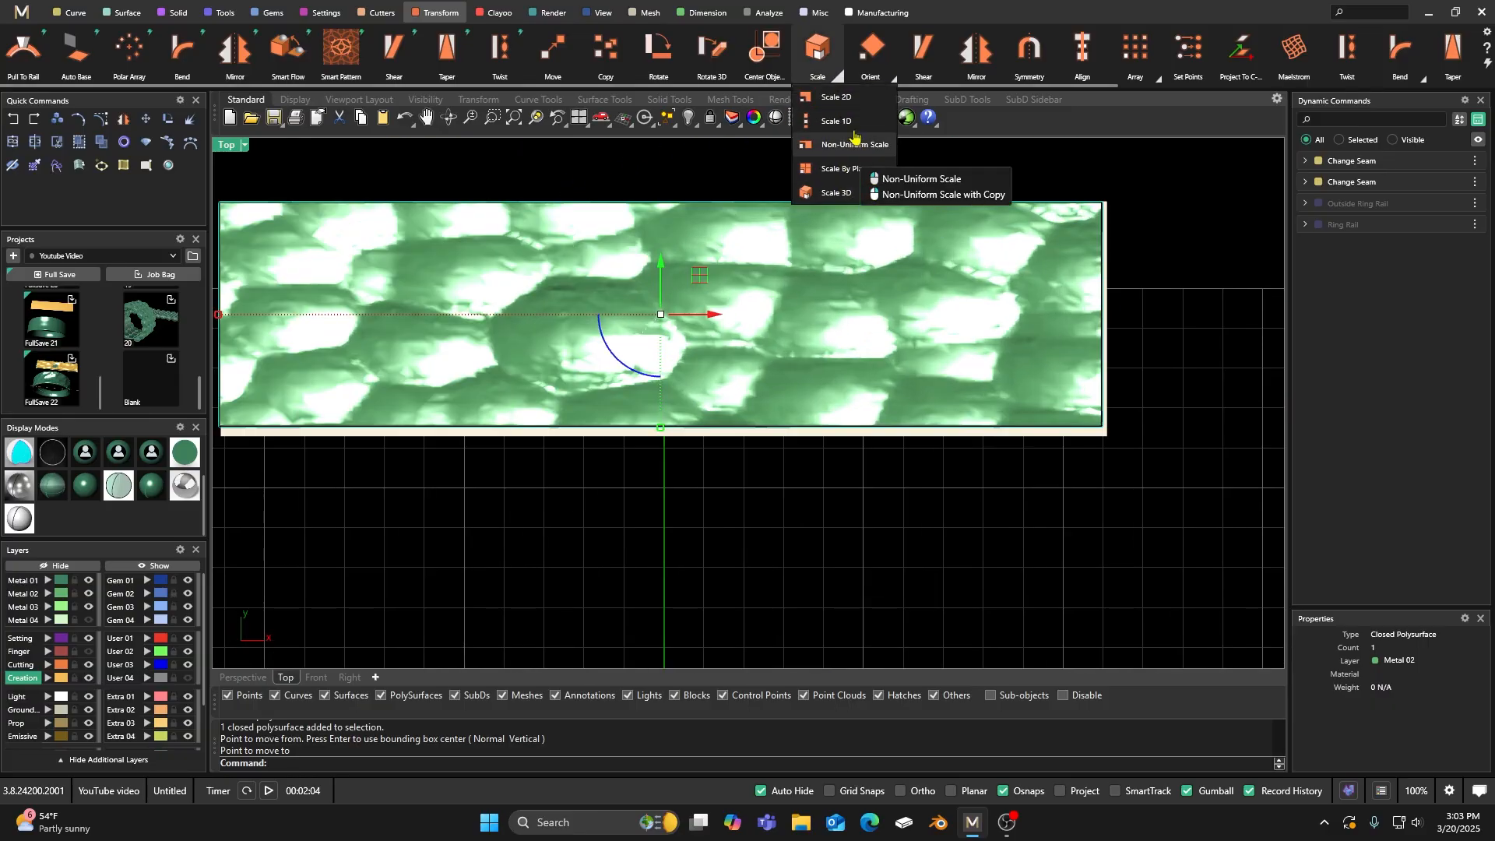
left_click(847, 144)
scroll(877, 243, "down", 3)
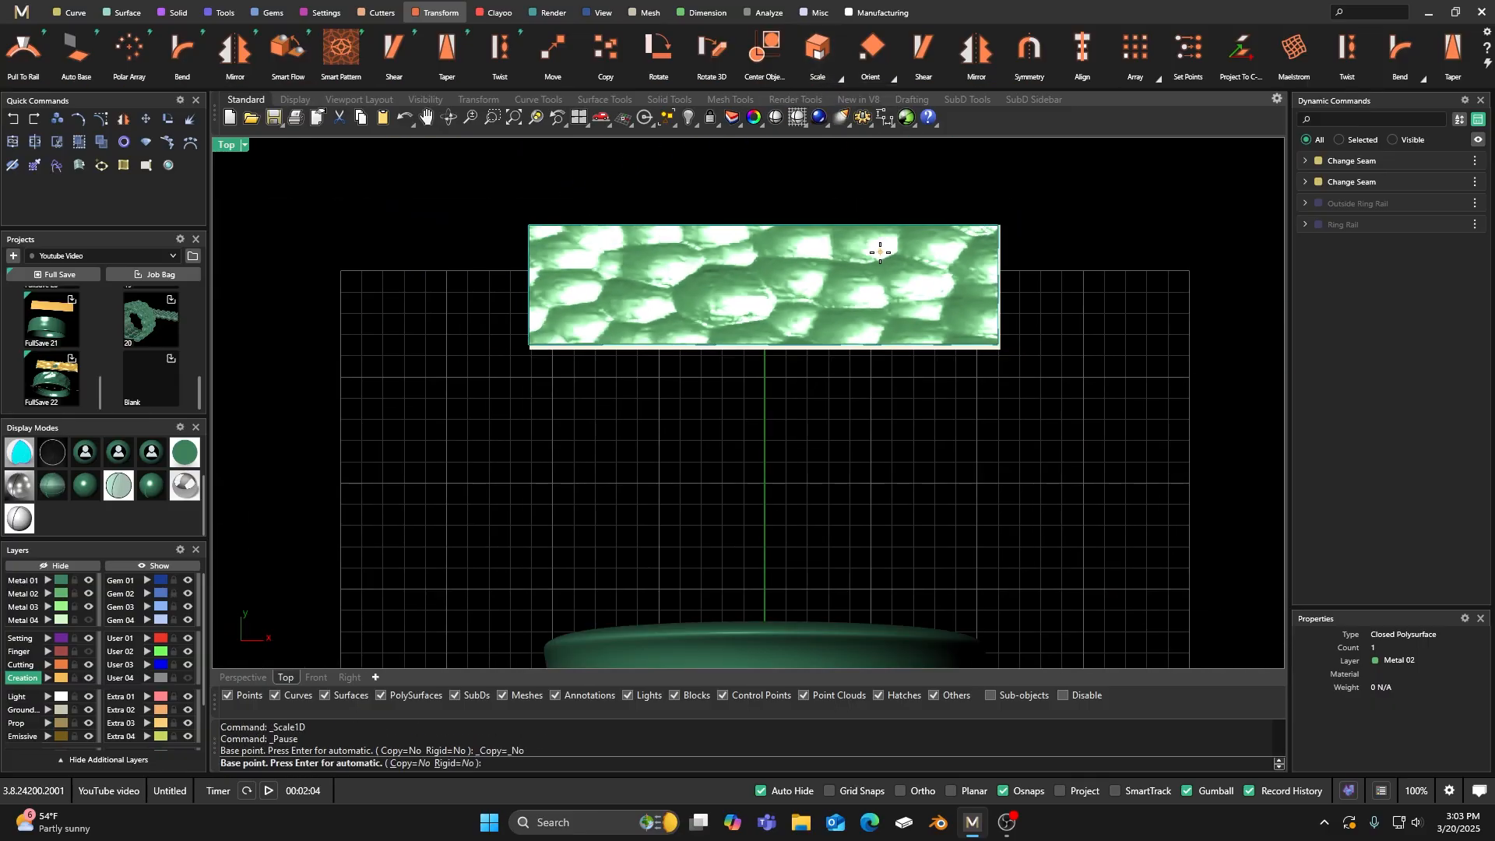
left_click(531, 225)
scroll(1018, 217, "up", 4)
scroll(1017, 218, "up", 2)
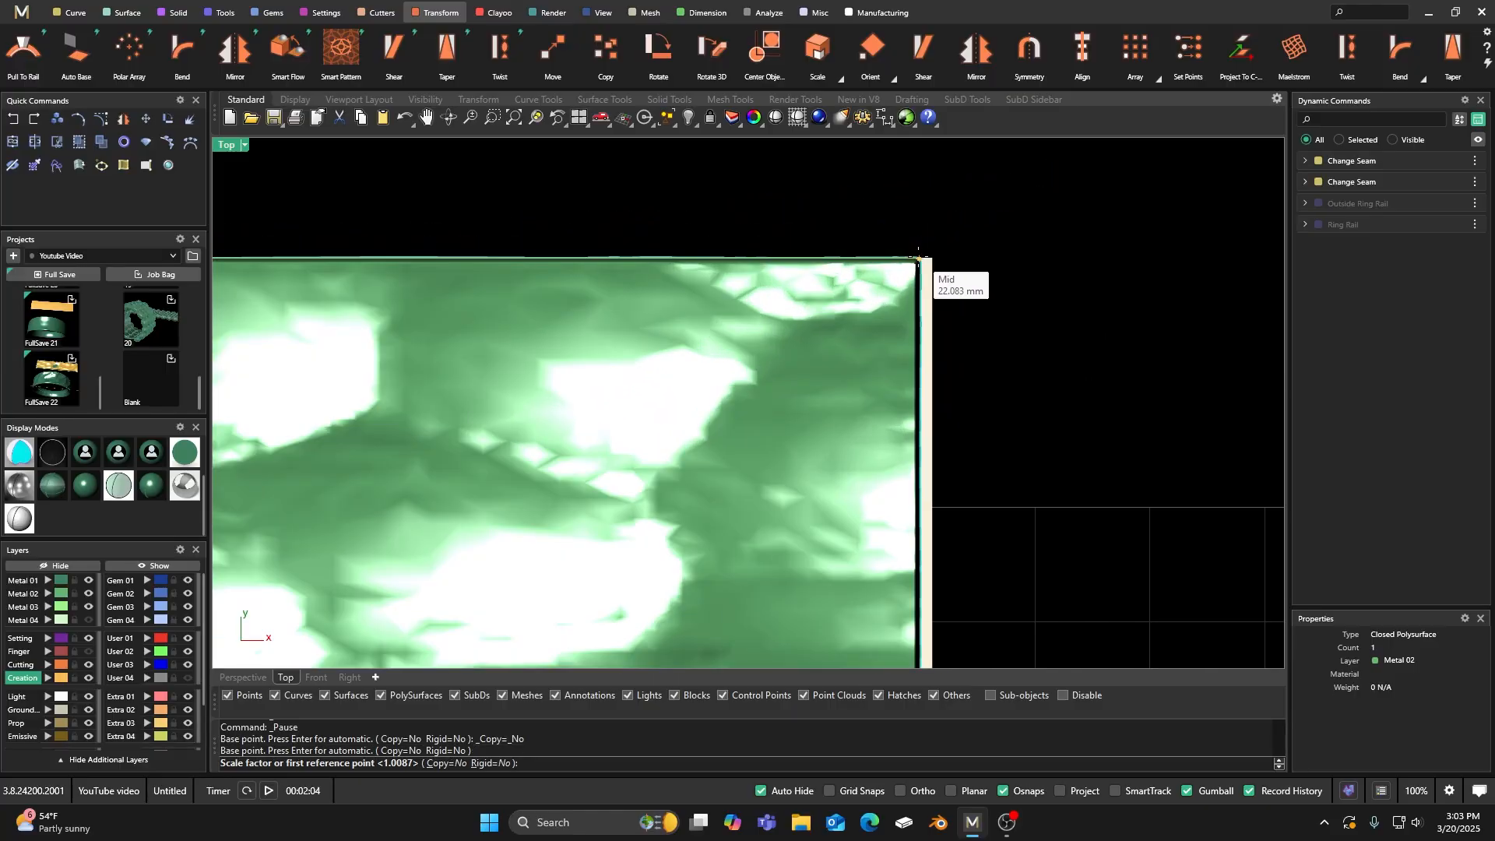
left_click(919, 258)
left_click(931, 258)
scroll(965, 232, "down", 4)
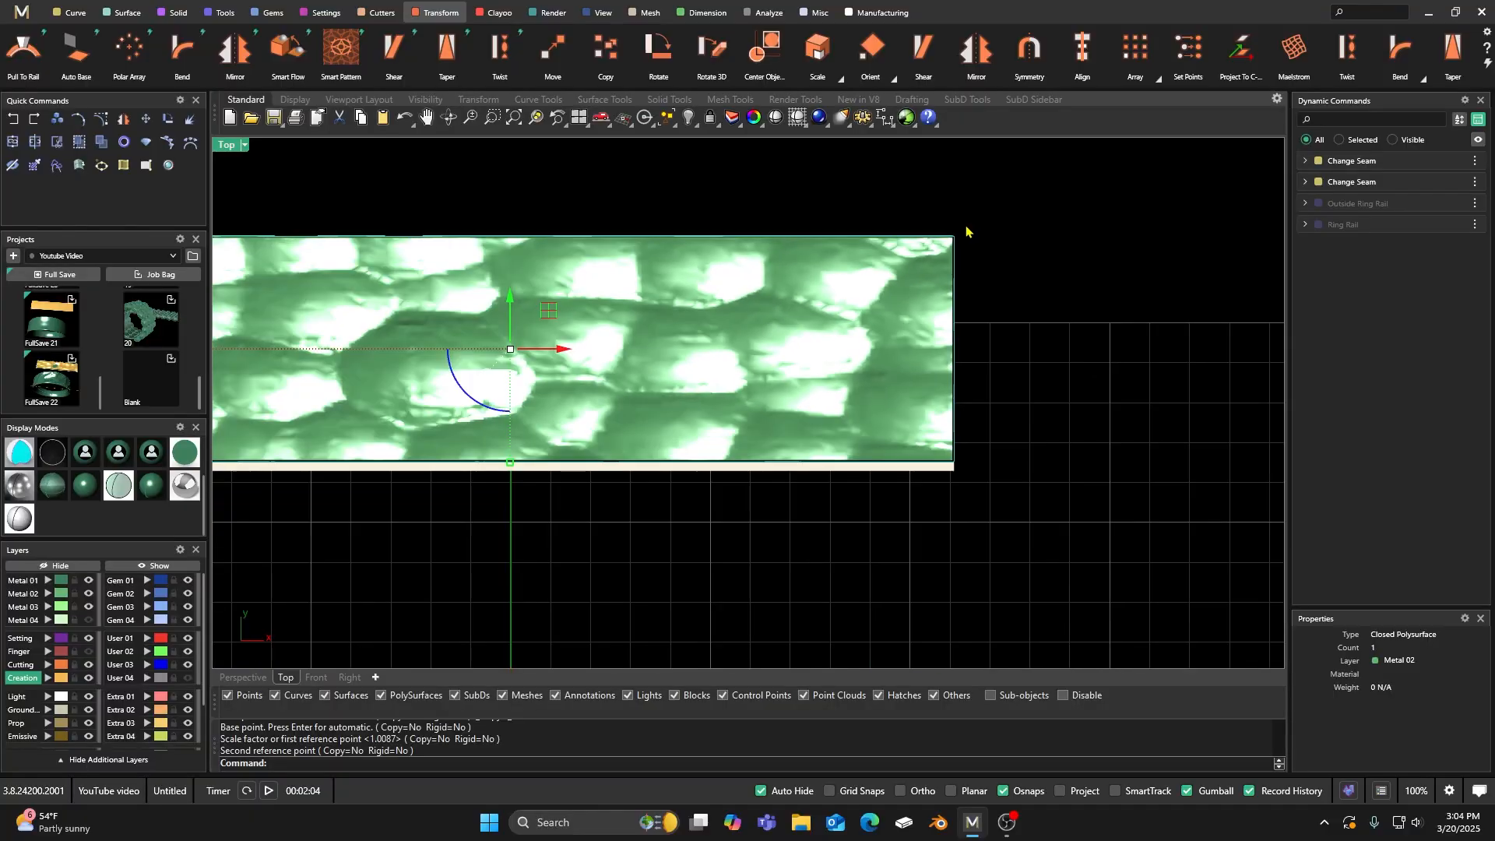
Step: Scale the hammered strip's width with Scale 1D from its upper-right corner to the base surface's lower edge, and deselect it
key("Return")
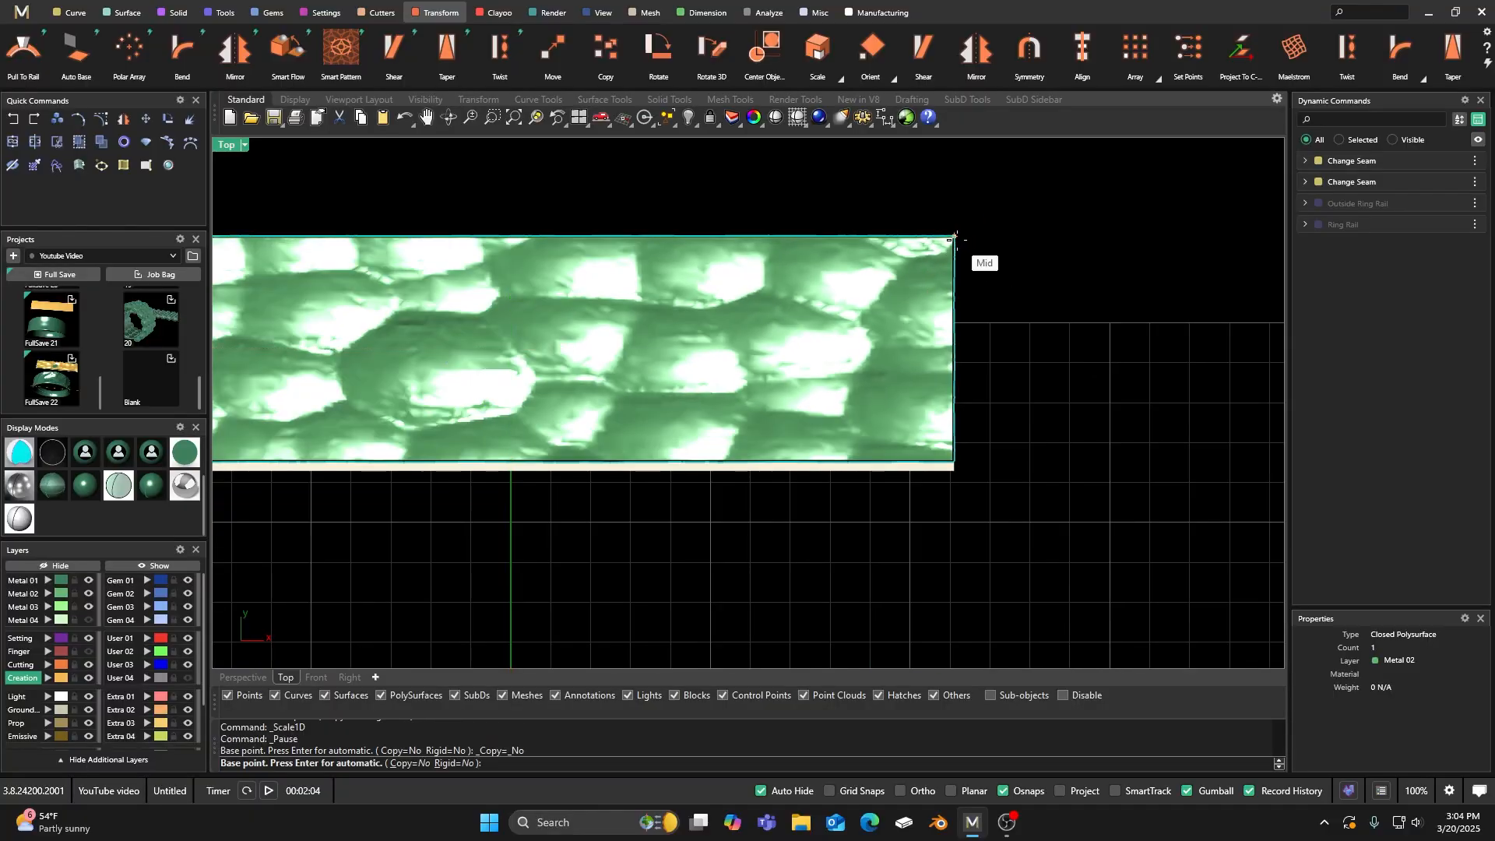
left_click(954, 237)
left_click(953, 460)
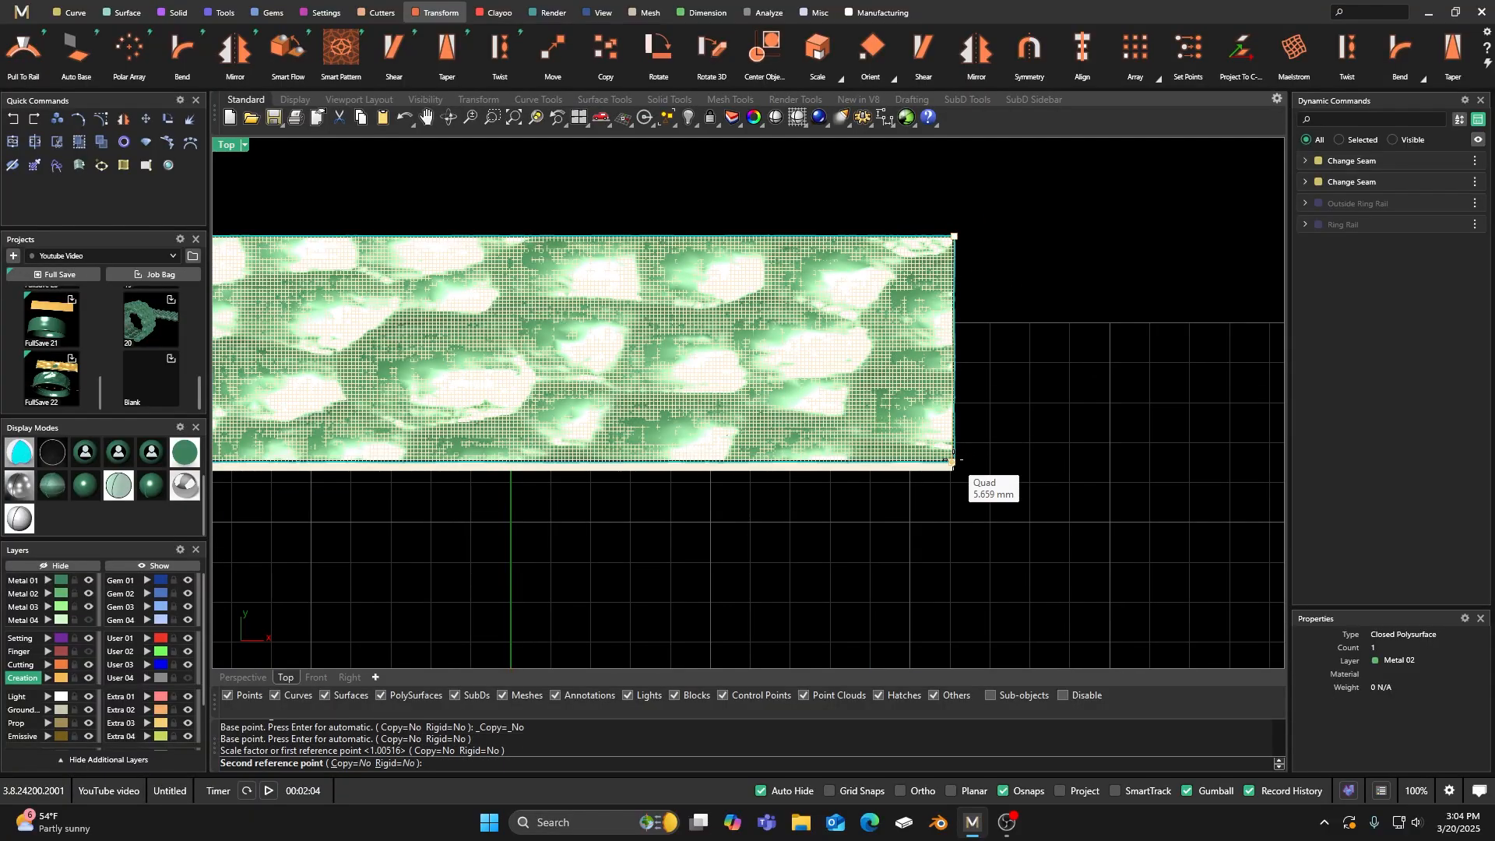
left_click(965, 459)
scroll(1022, 408, "down", 3)
left_click(436, 342)
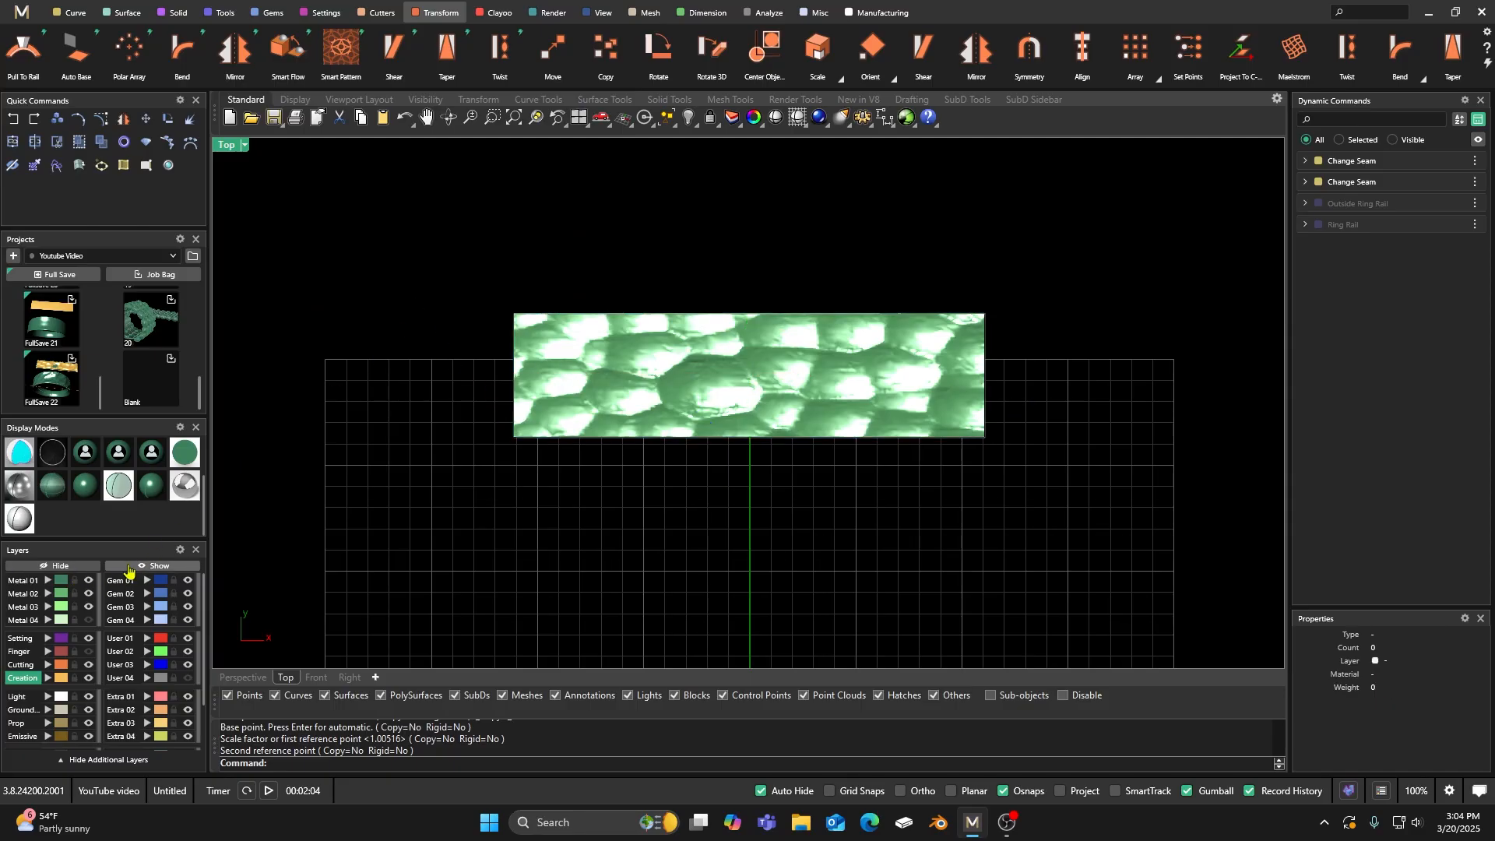
Step: In the maximized Perspective view, start Smart Flow with the flat surface under the strip as base and the ring's concave outer surface as destination
scroll(506, 459, "down", 5)
right_click_drag(620, 485, 609, 442)
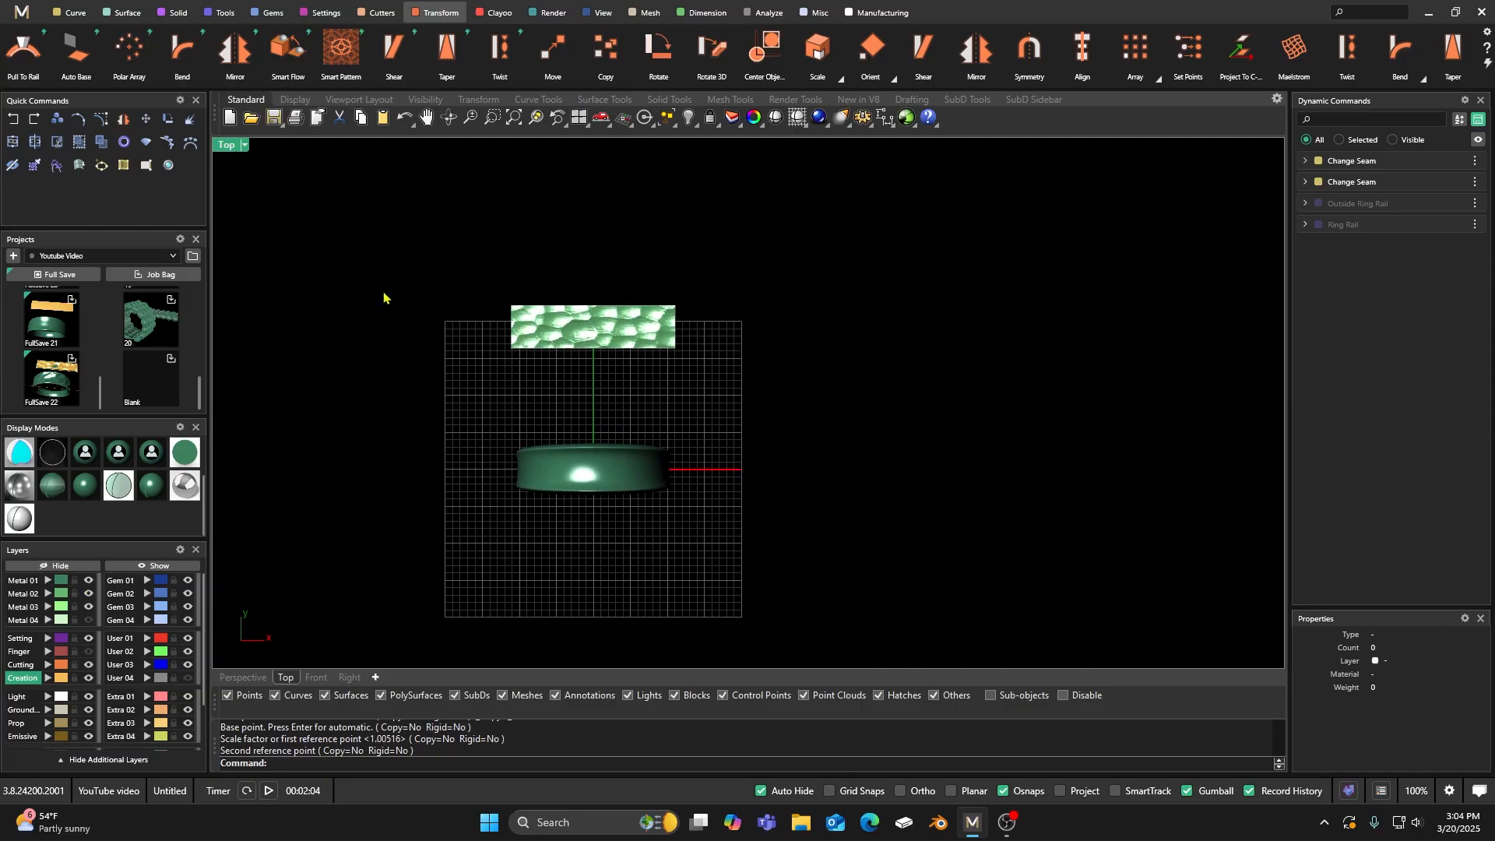
double_click(224, 145)
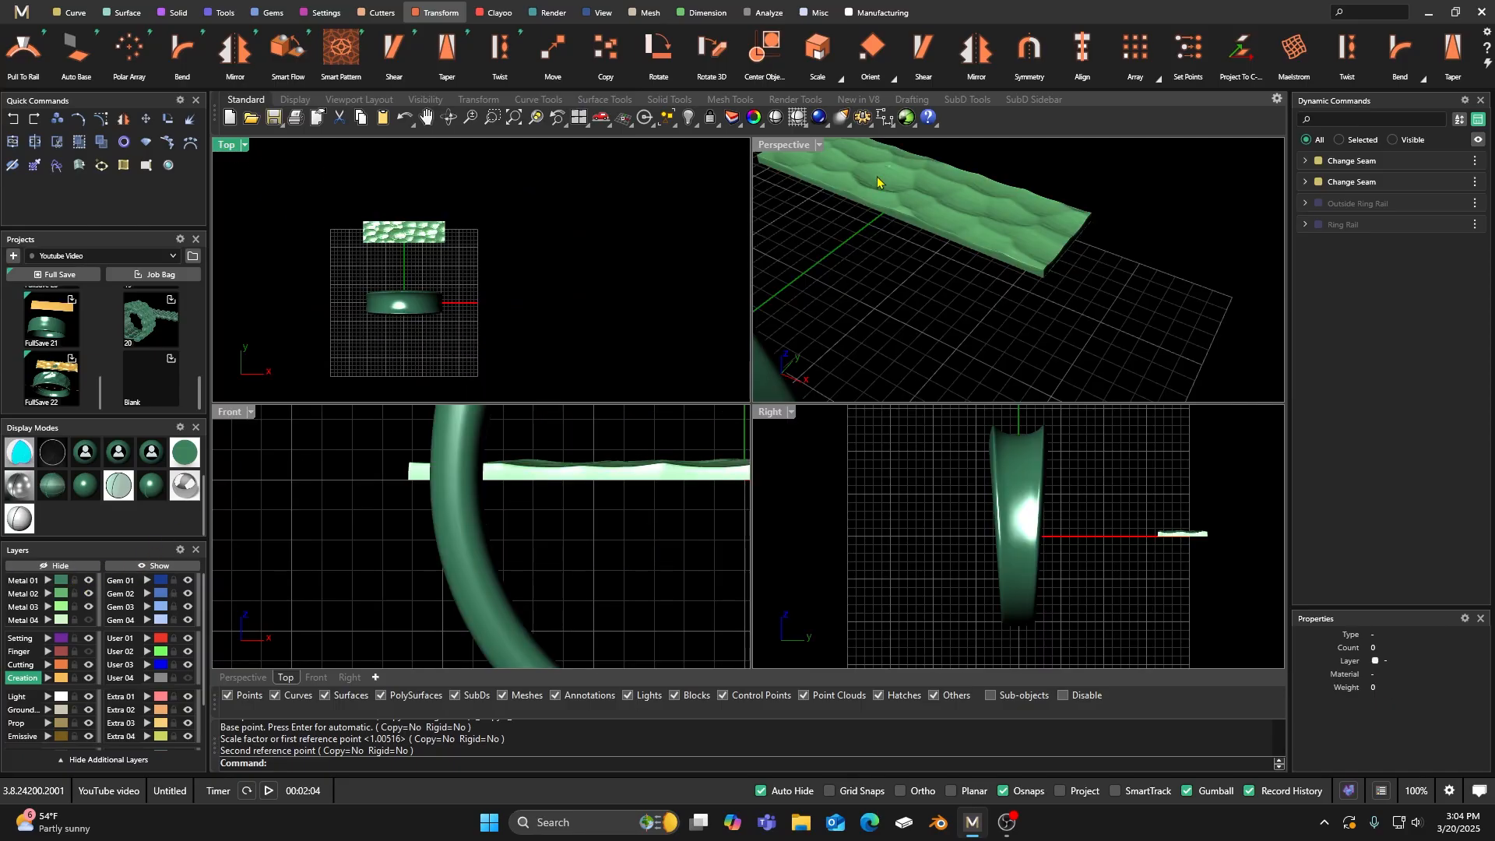
double_click(783, 145)
right_click_drag(851, 413, 841, 381)
scroll(841, 382, "down", 2)
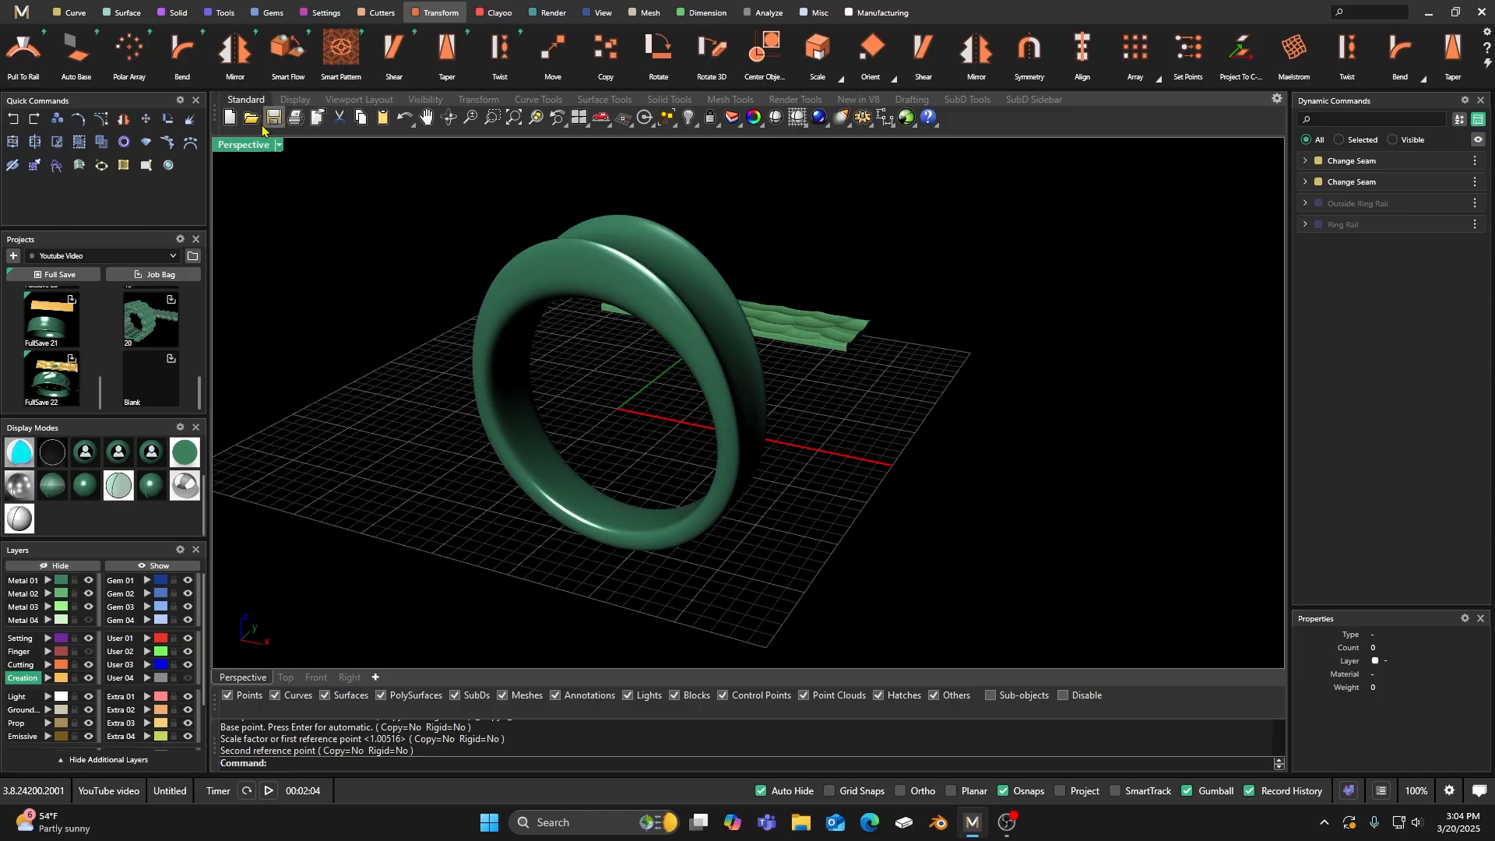
left_click(288, 49)
scroll(850, 355, "up", 5)
right_click_drag(849, 467, 742, 412)
scroll(782, 402, "down", 4)
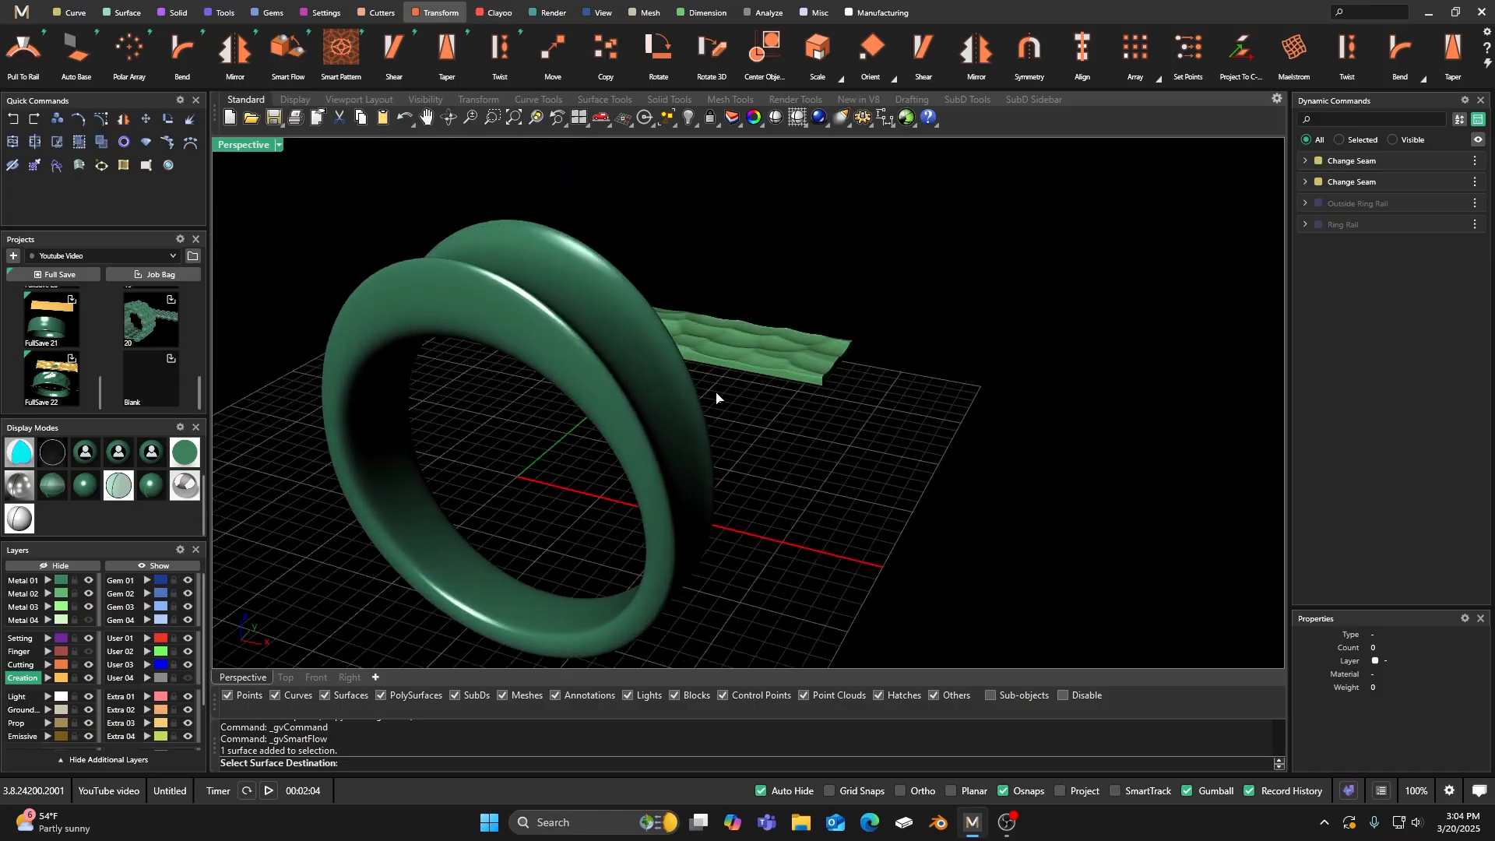
left_click(595, 311)
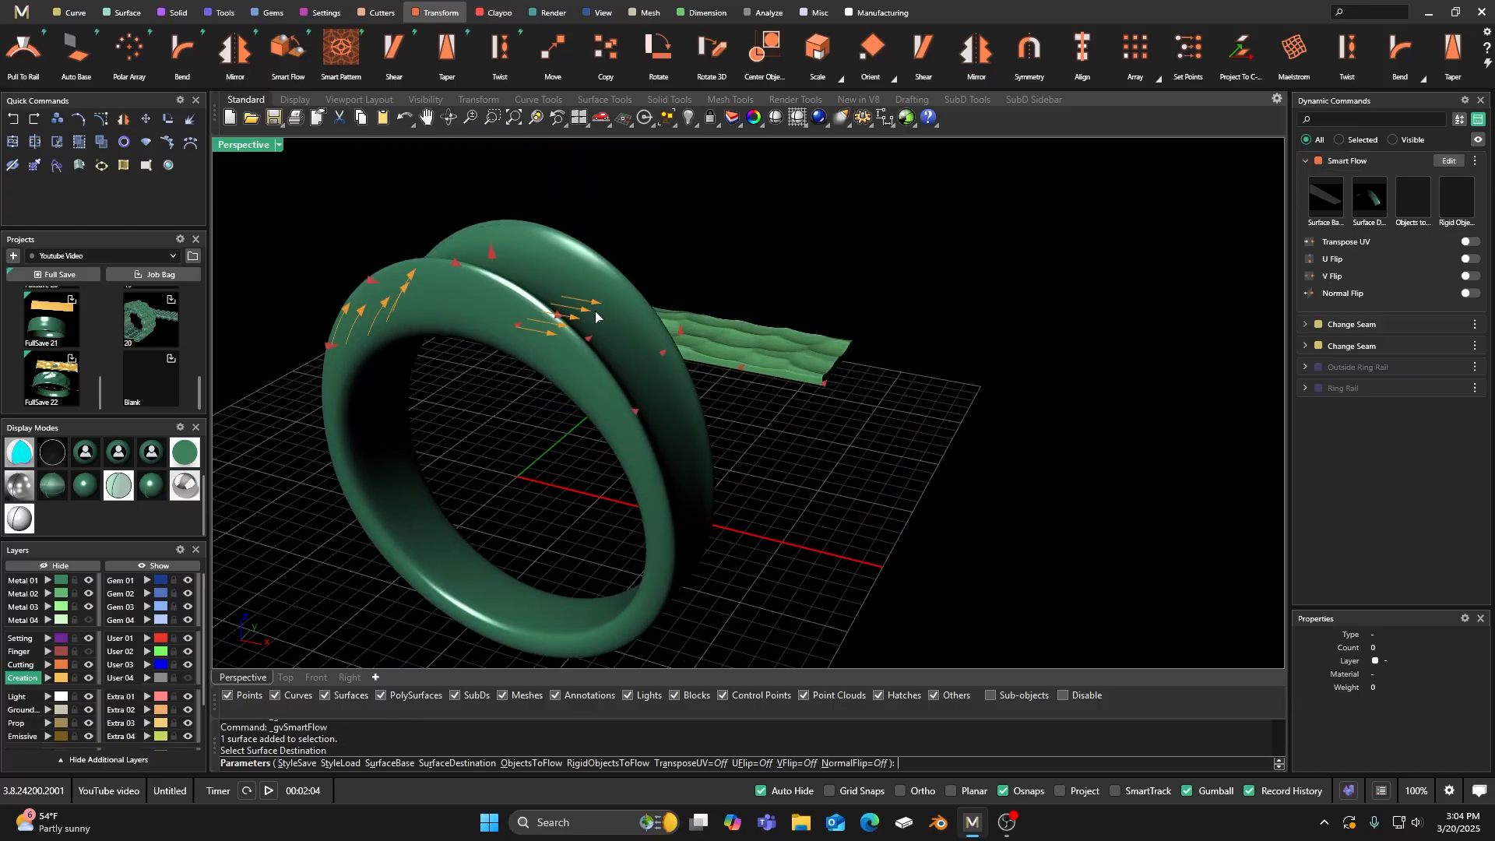
Step: Choose the hammered strip as the object to flow in Smart Flow and confirm the selection
left_click(1407, 203)
left_click(738, 352)
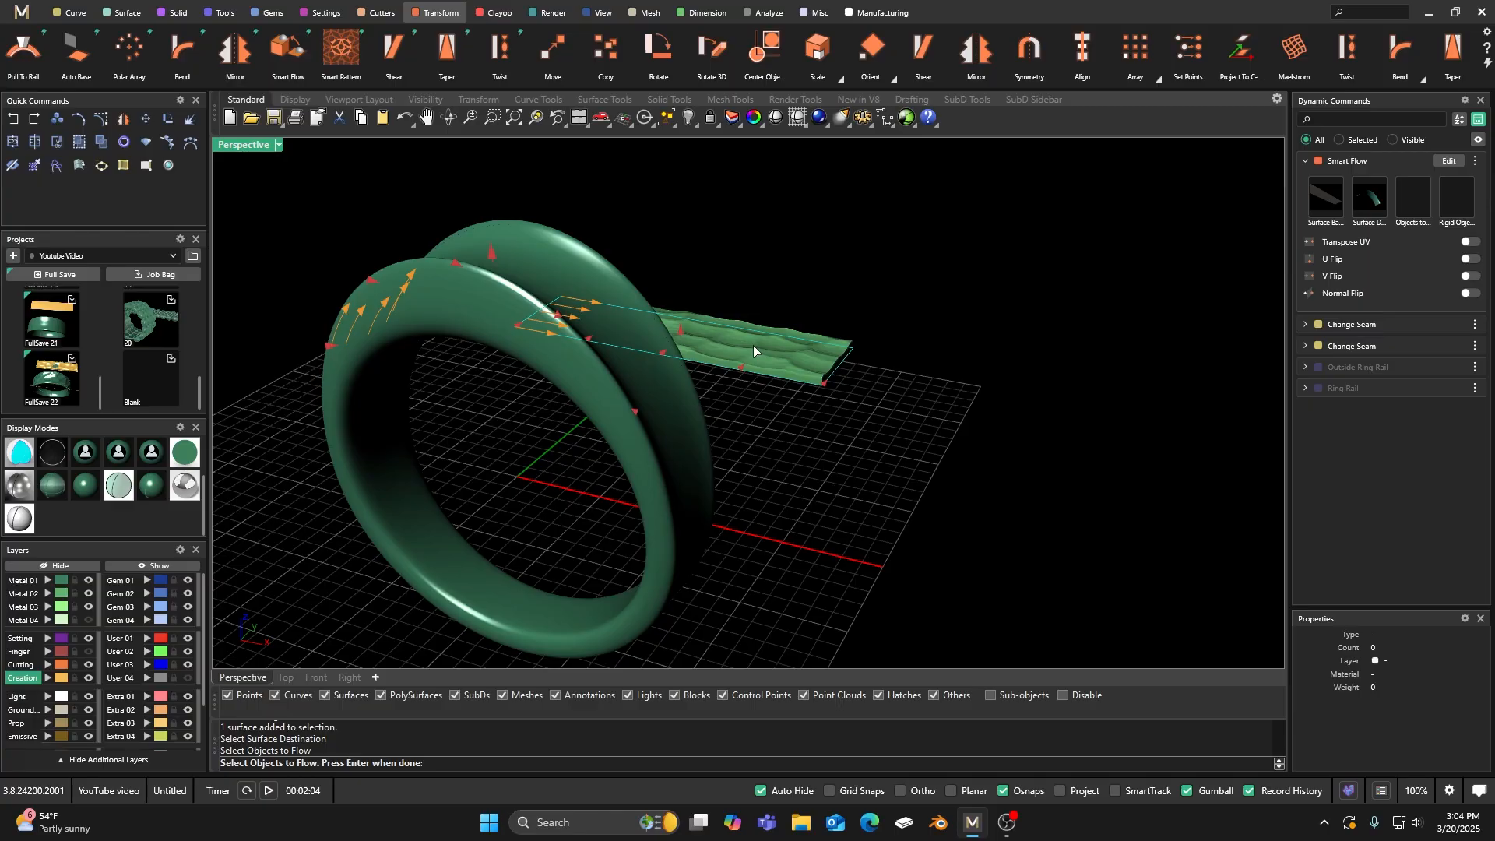
scroll(754, 346, "up", 3)
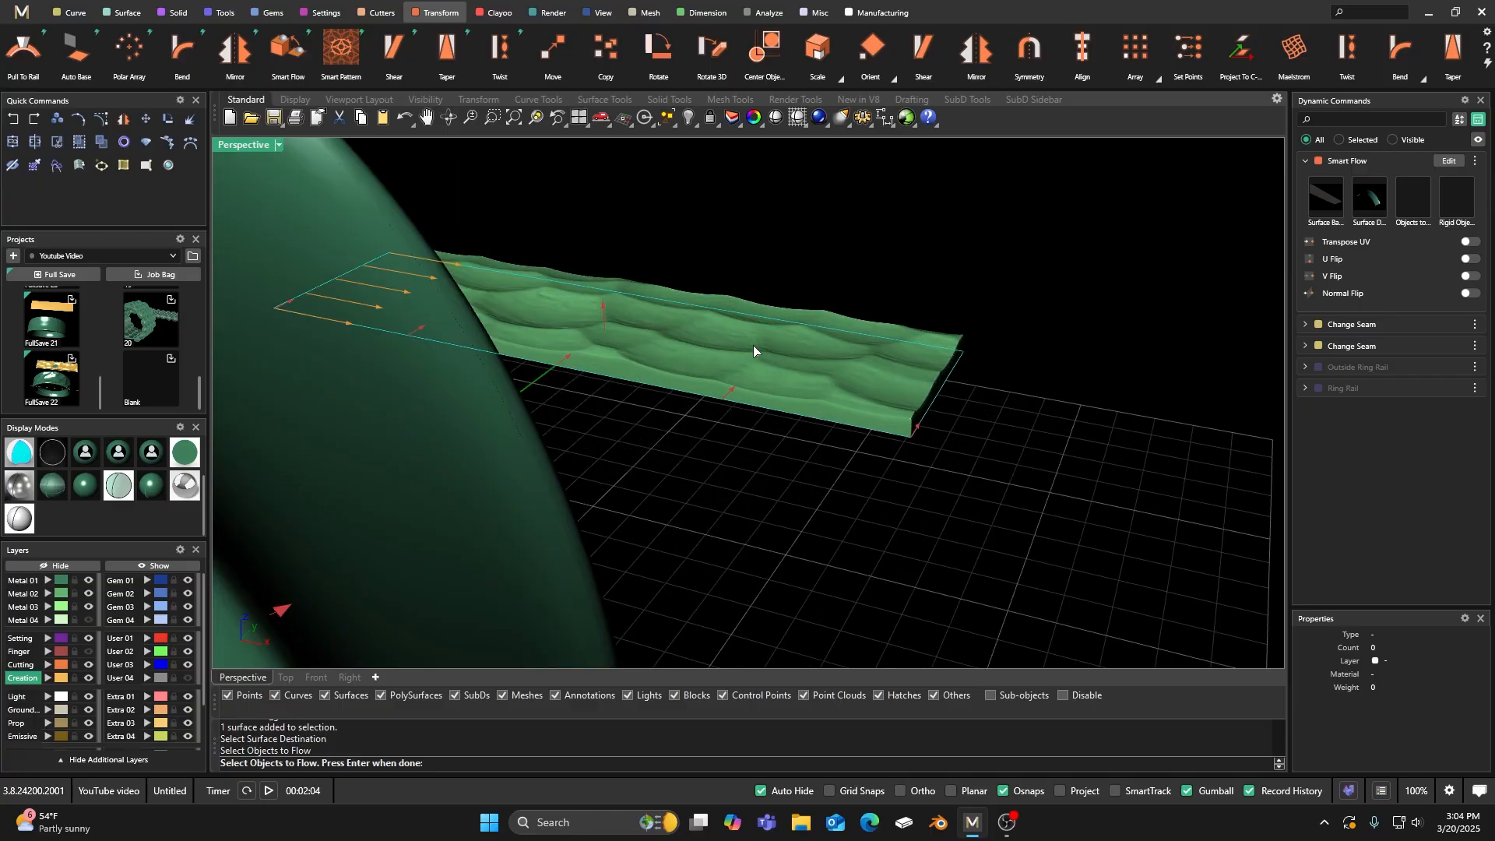
left_click(753, 351)
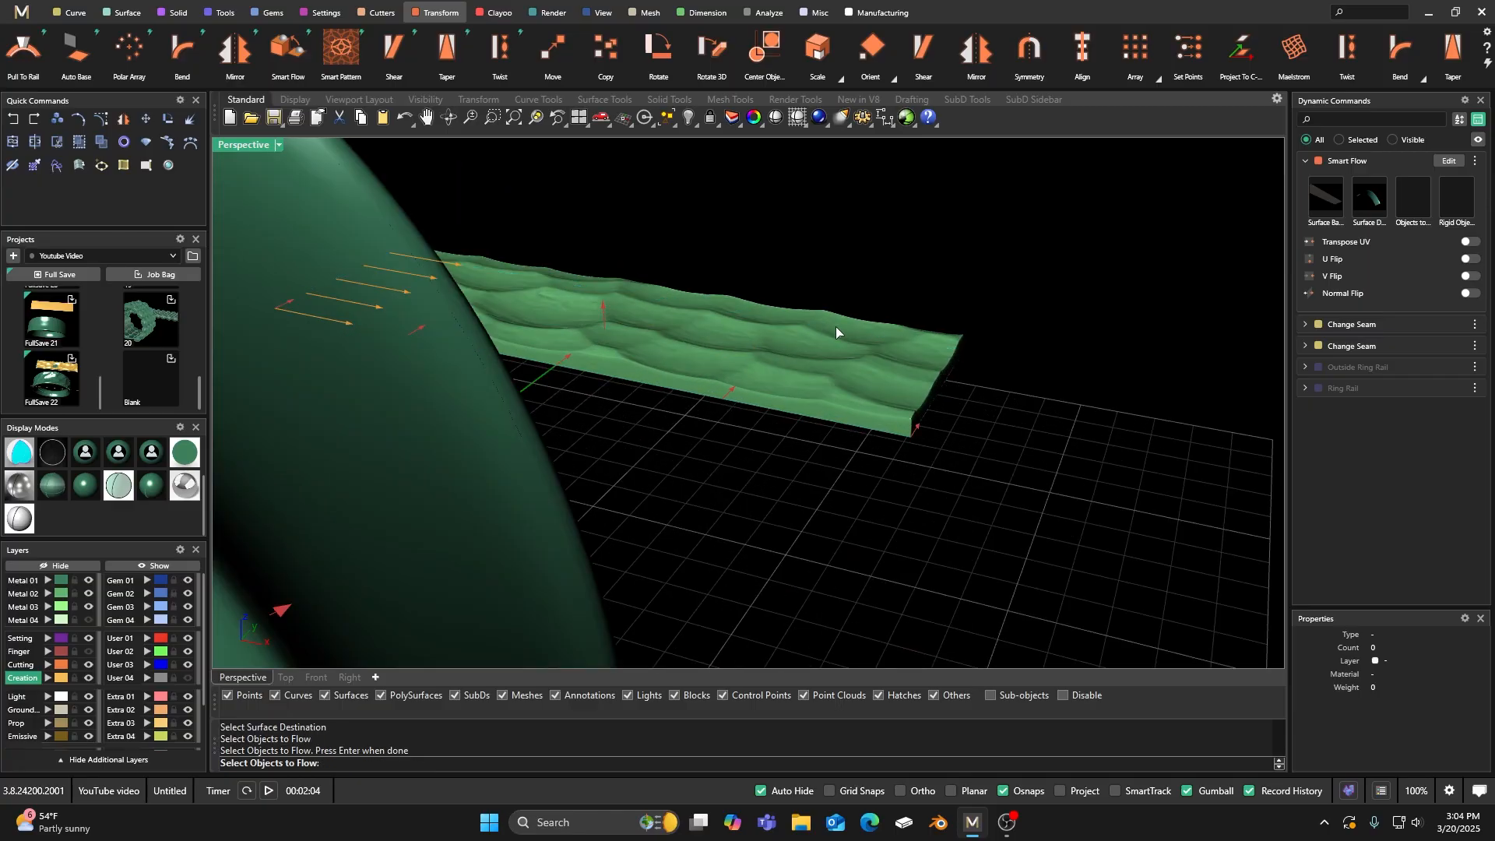
left_click(926, 337)
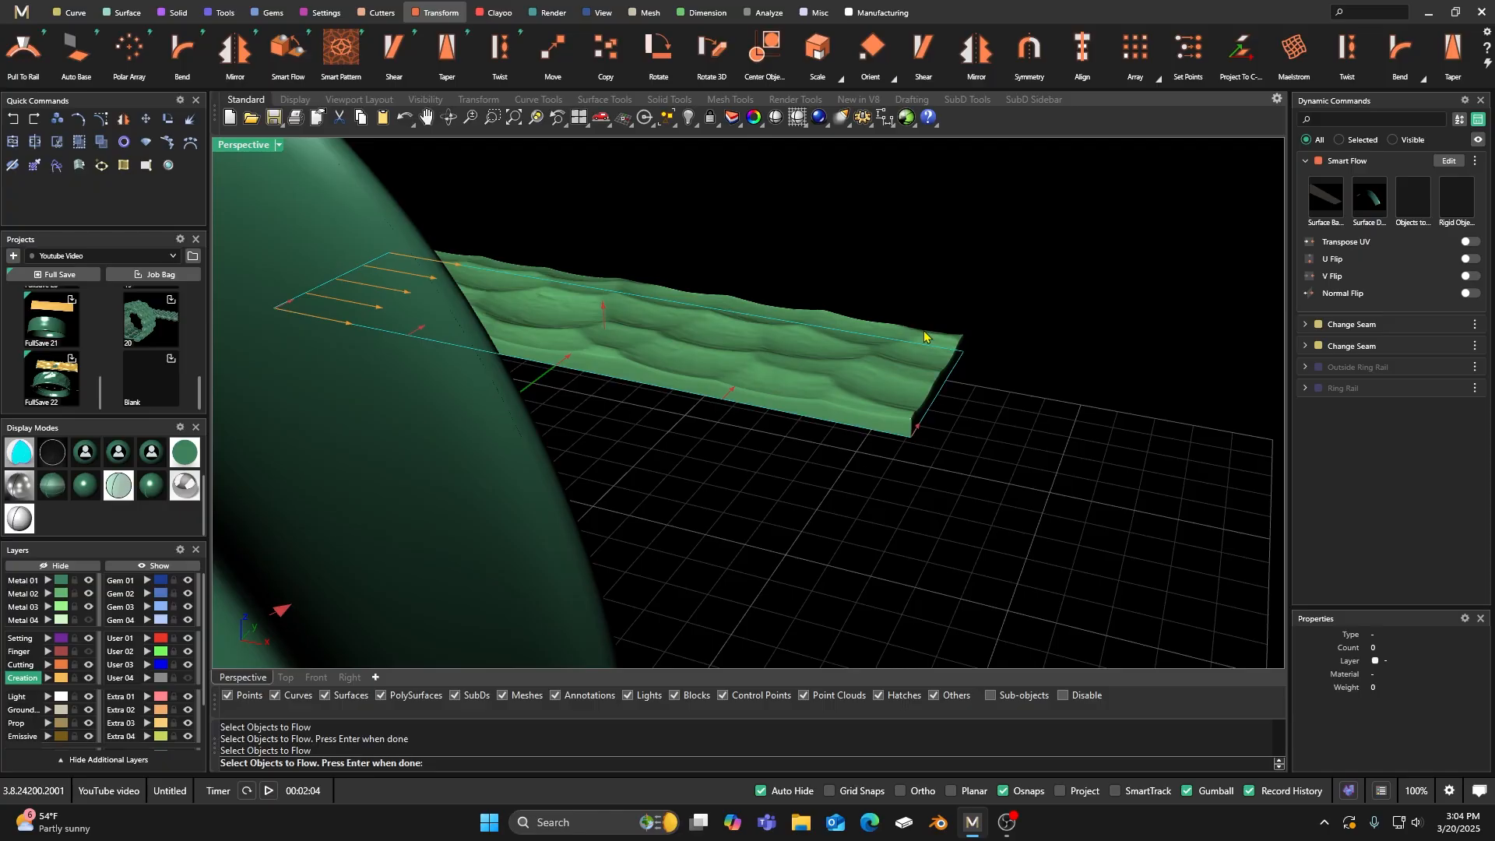
left_click(925, 337)
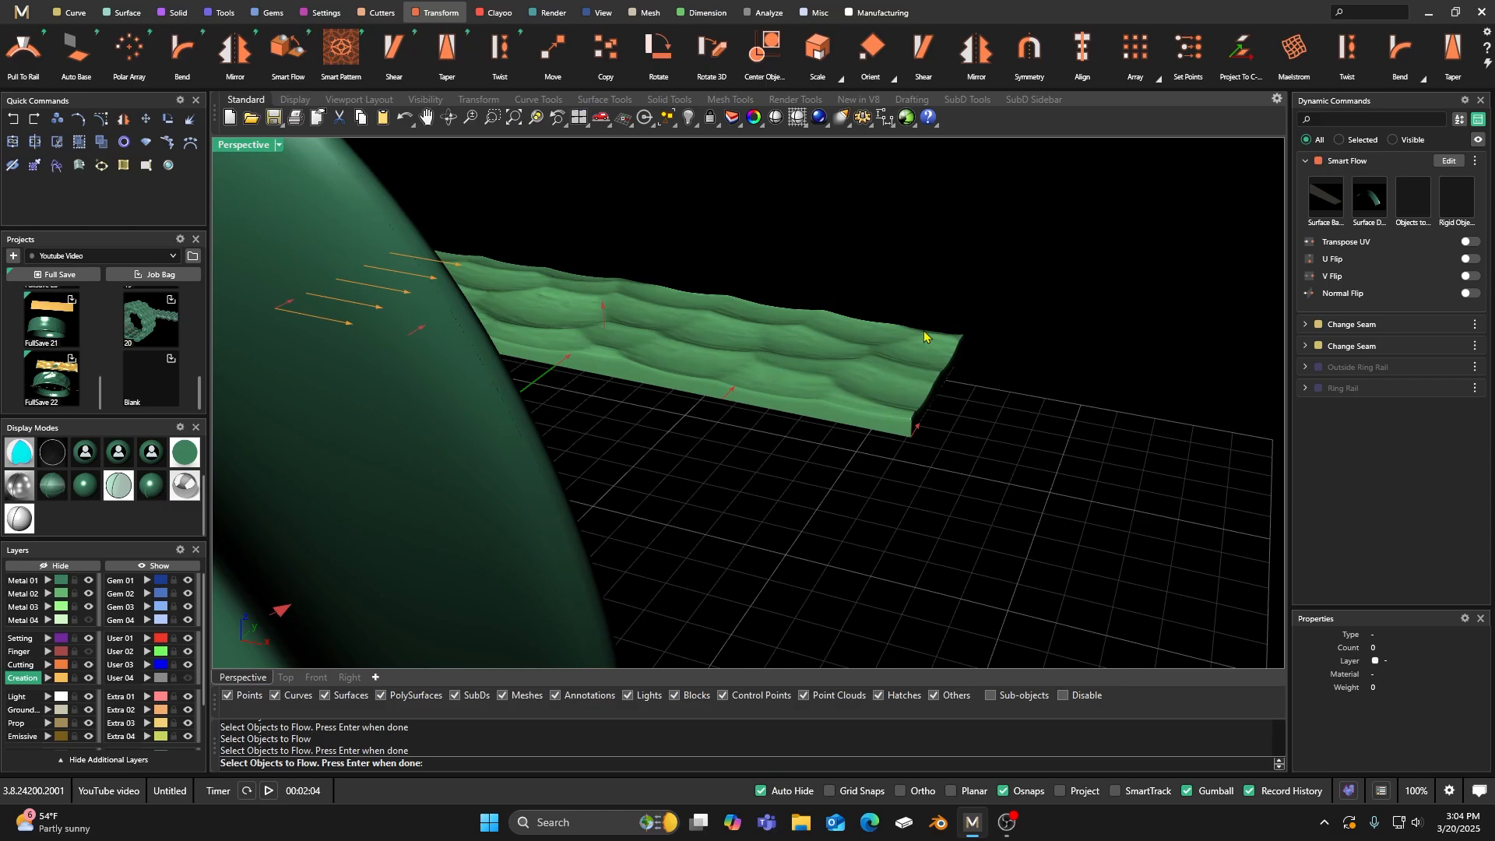
key("Return")
Step: Inspect the flowed texture on the ring's outer surface and accept Smart Flow with its flip and transpose options off
scroll(924, 330, "down", 5)
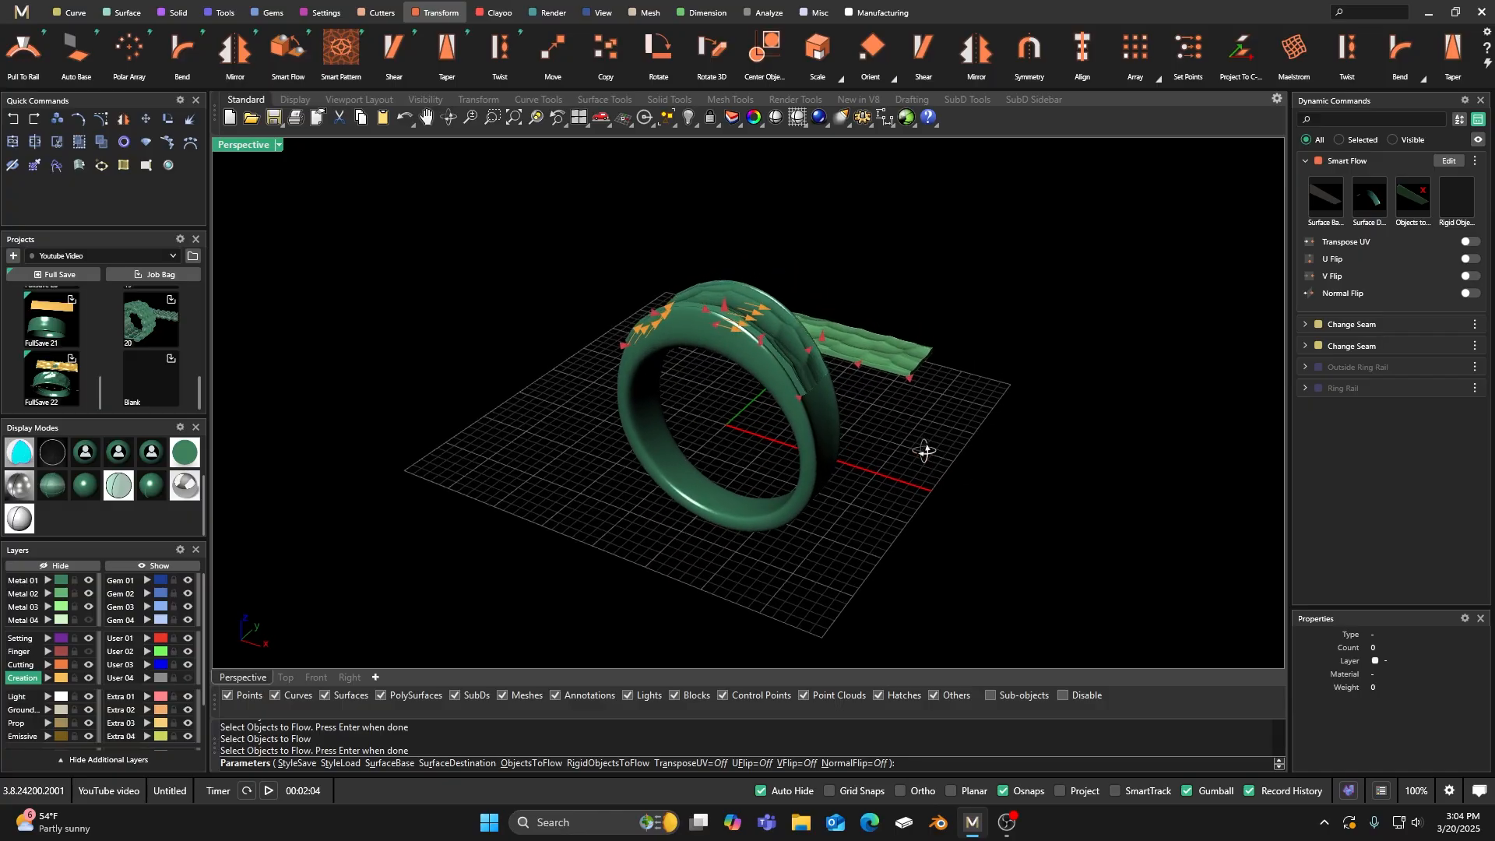
scroll(696, 316, "up", 6)
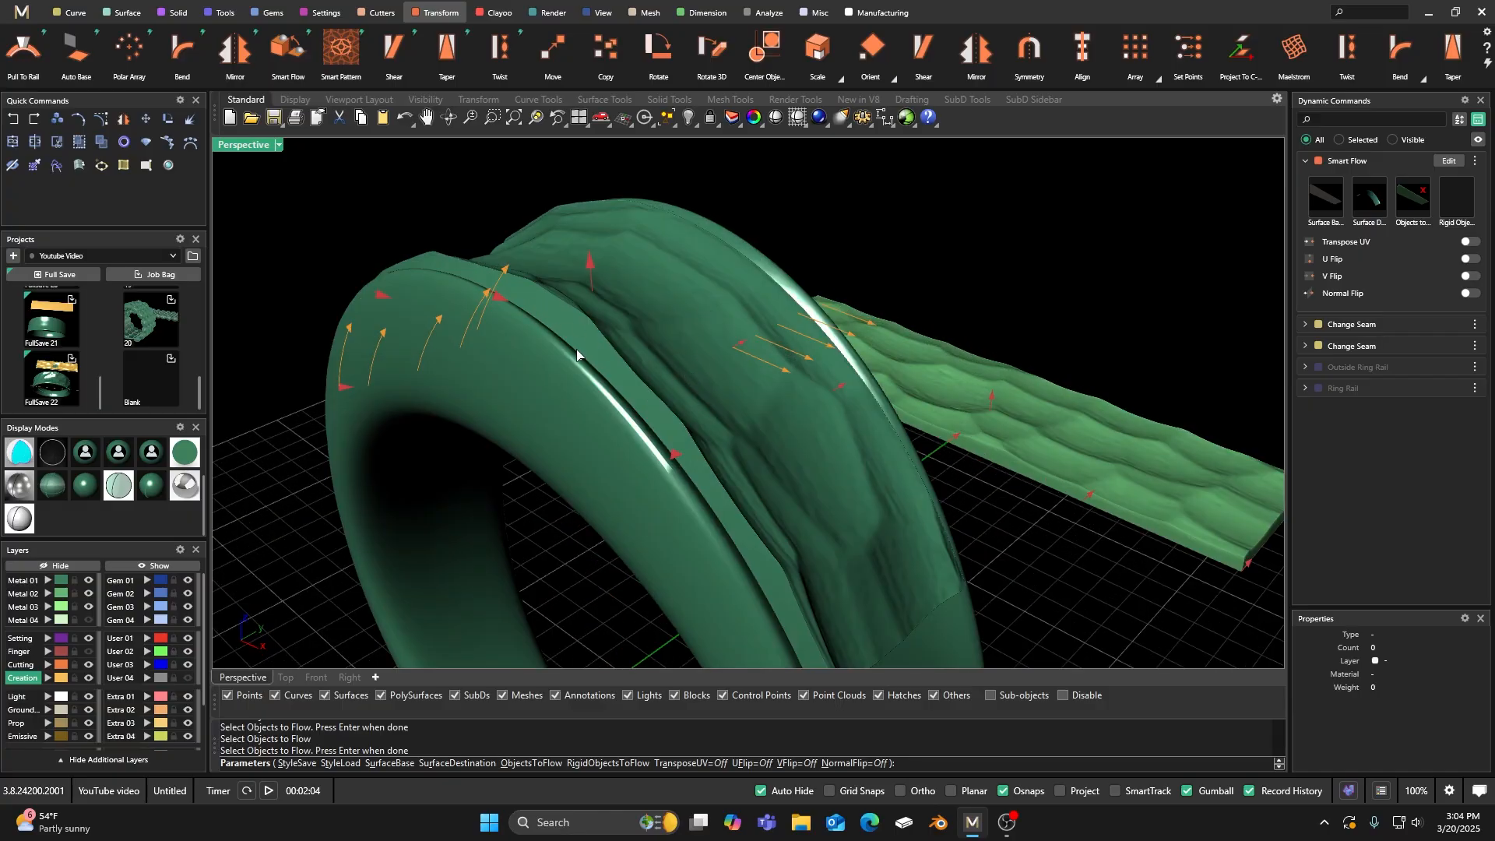
scroll(576, 348, "down", 5)
right_click_drag(620, 390, 681, 301)
scroll(697, 262, "up", 5)
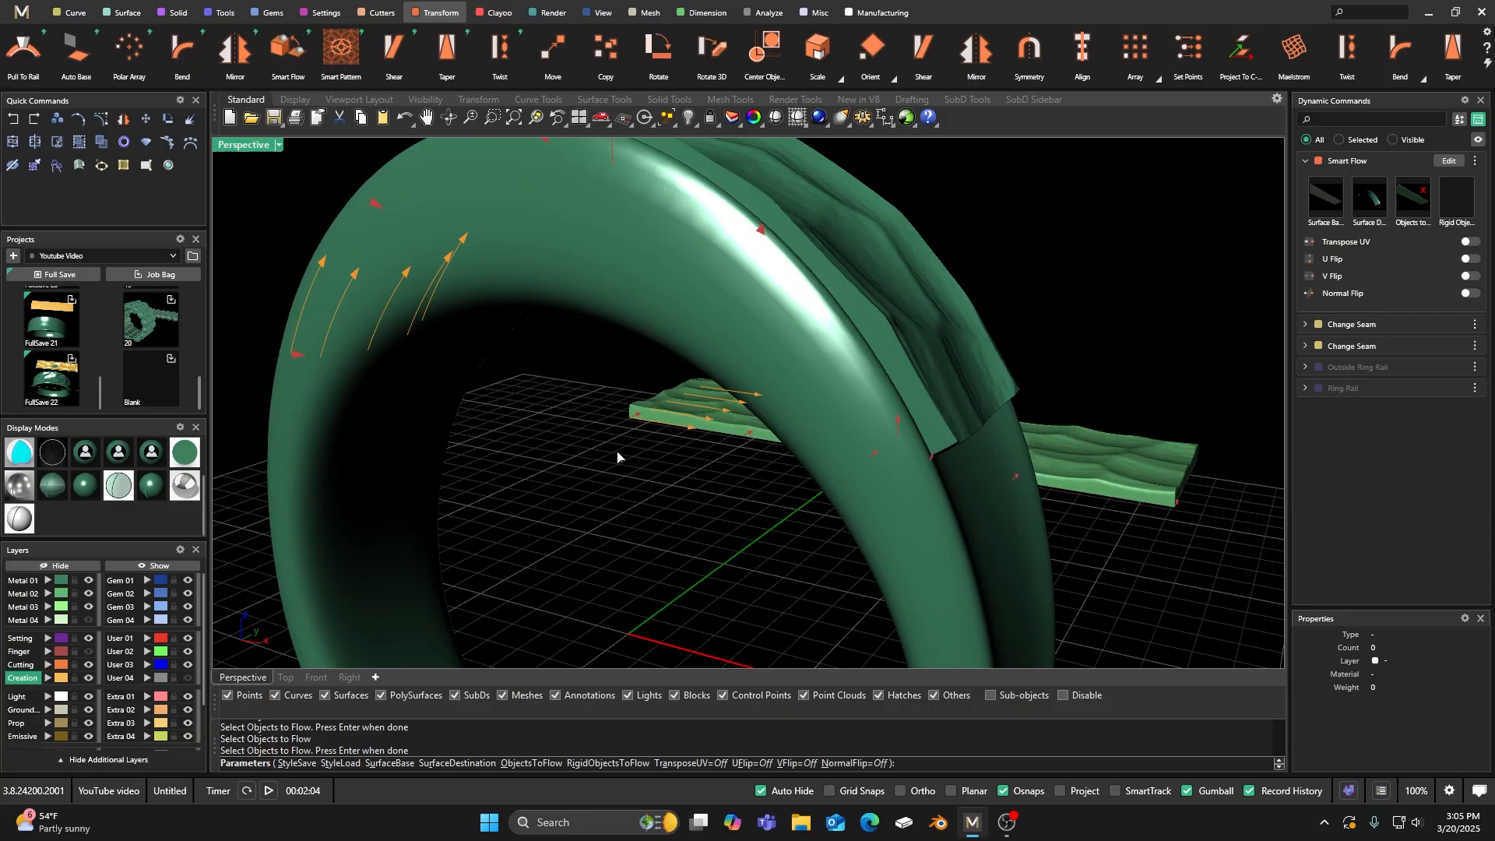
key("Return")
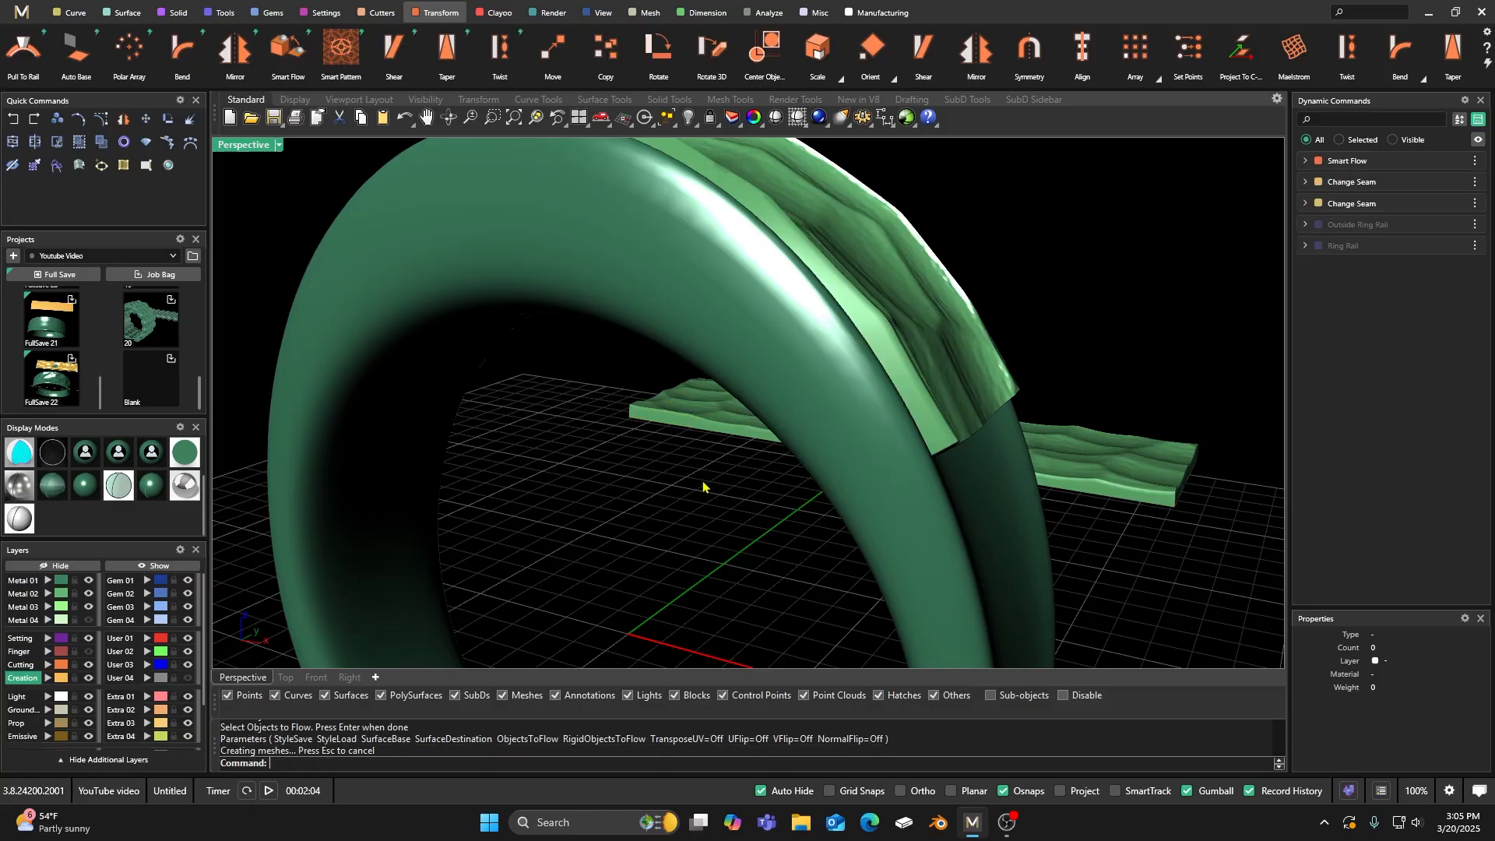
Step: Lower the flat hammered strip slightly along the vertical axis so the flowed texture sinks into the ring
right_click_drag(693, 480, 682, 471)
left_click(963, 436)
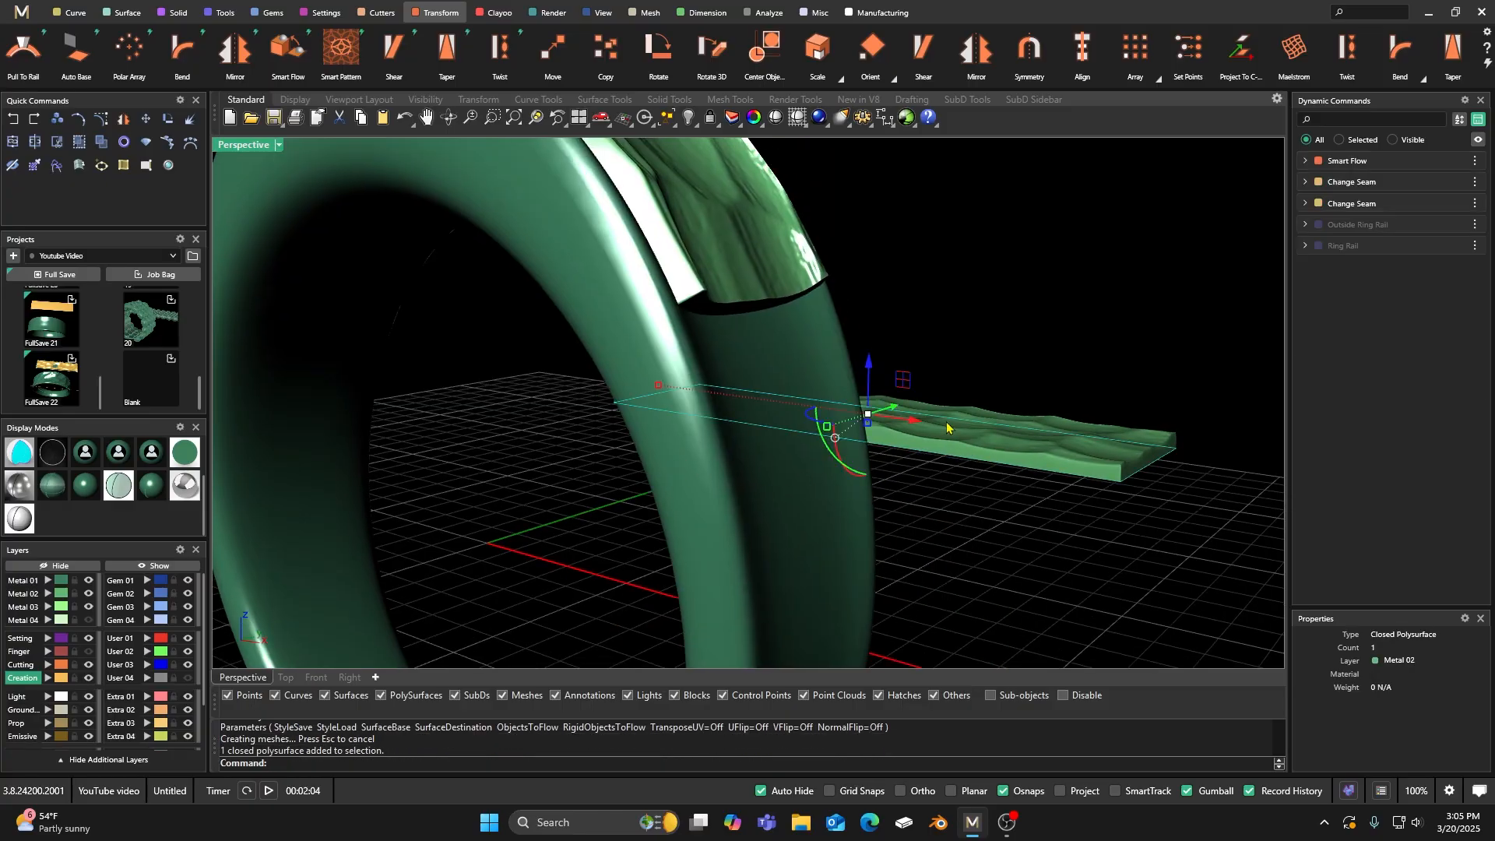
left_click_drag(869, 365, 872, 378)
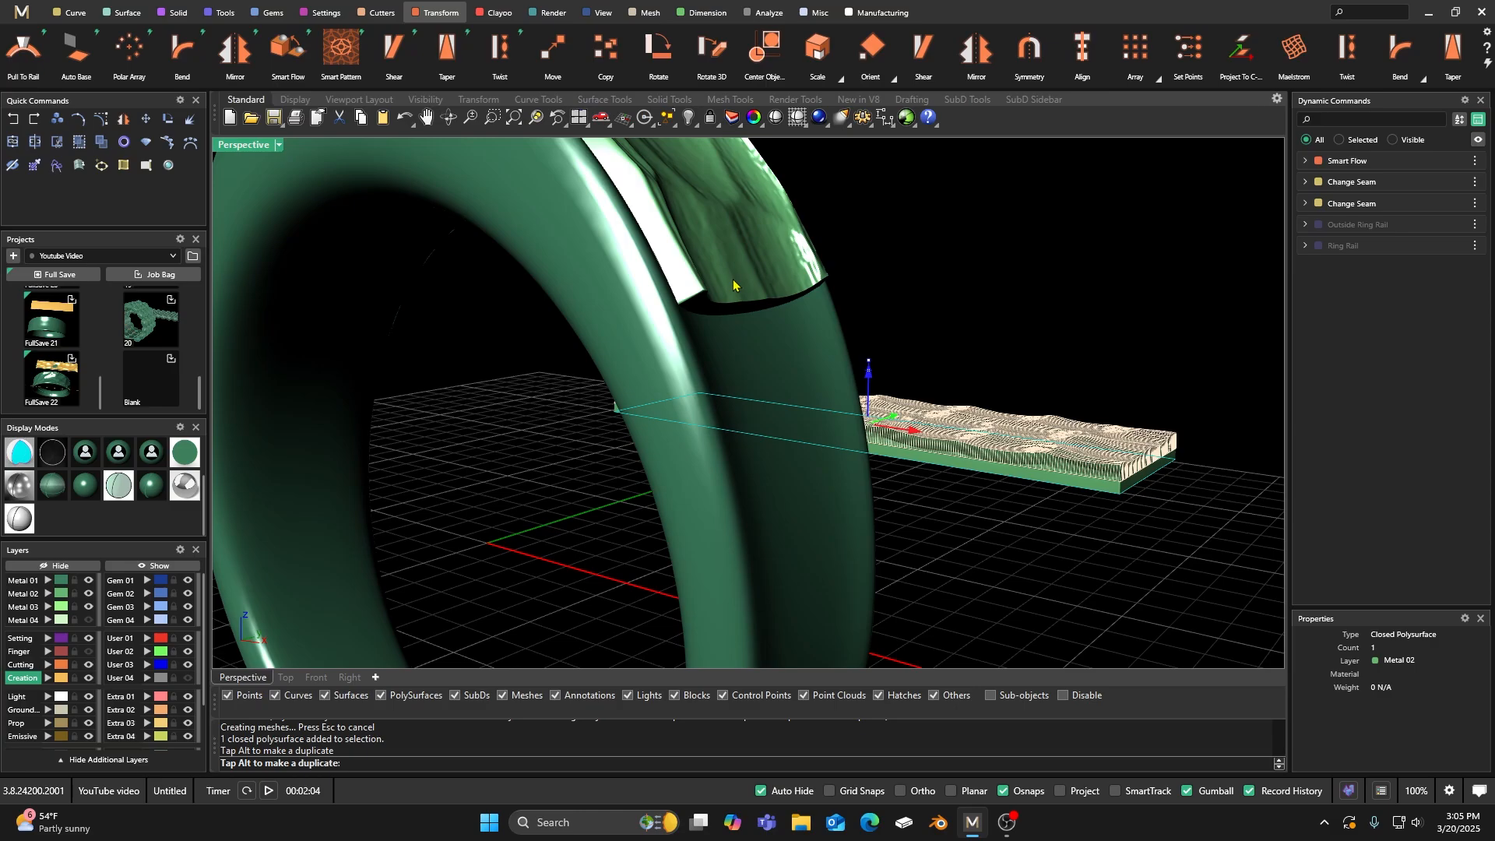
left_click_drag(716, 422, 716, 422)
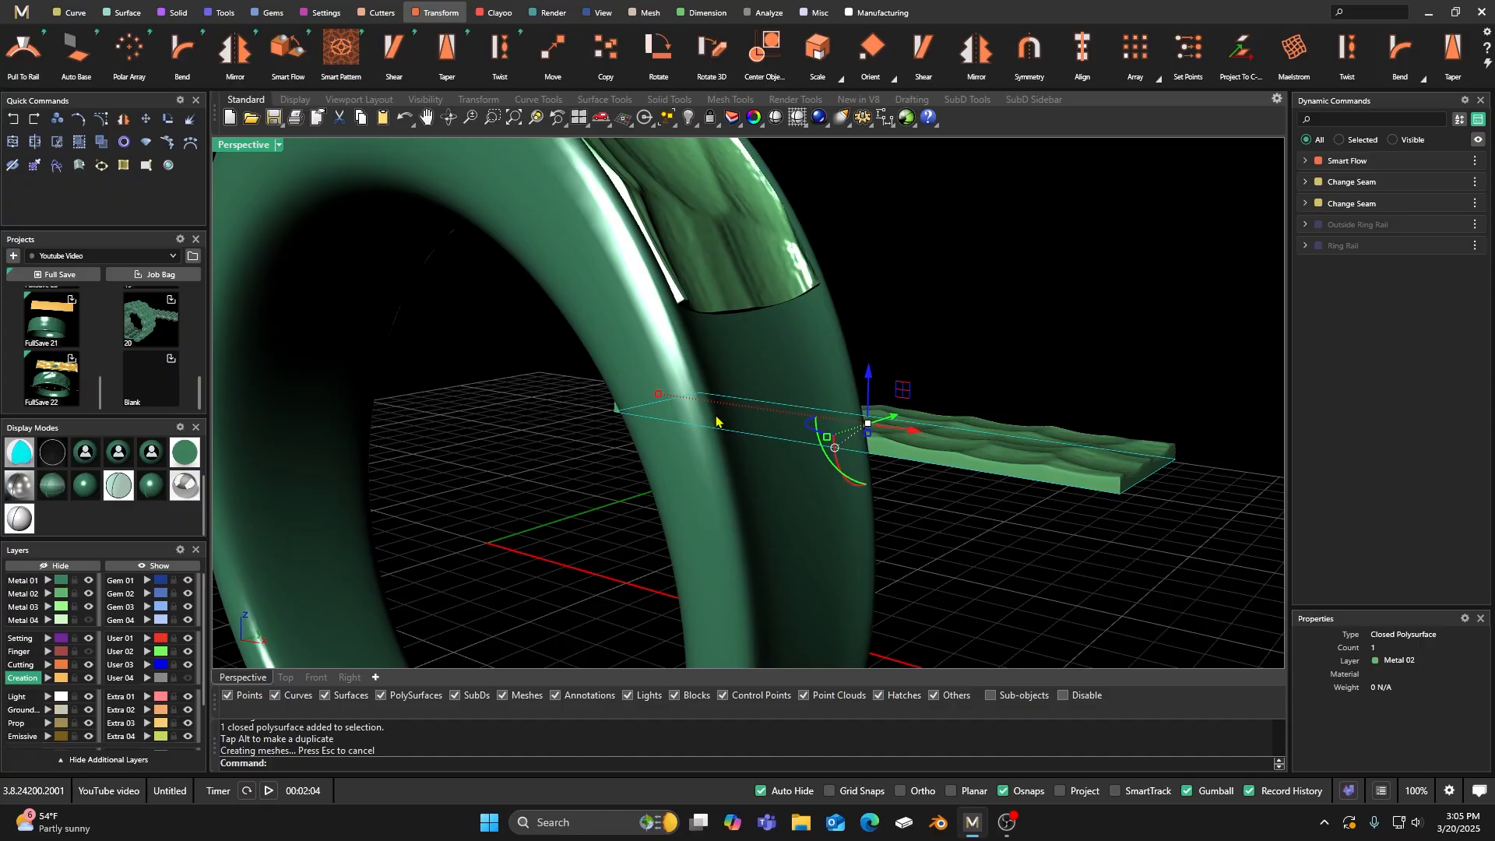
Step: Examine the flowed texture and the source strip from several angles for spots where the underlying surfaces poke through
scroll(716, 422, "down", 5)
right_click_drag(636, 444, 540, 435)
scroll(600, 467, "up", 5)
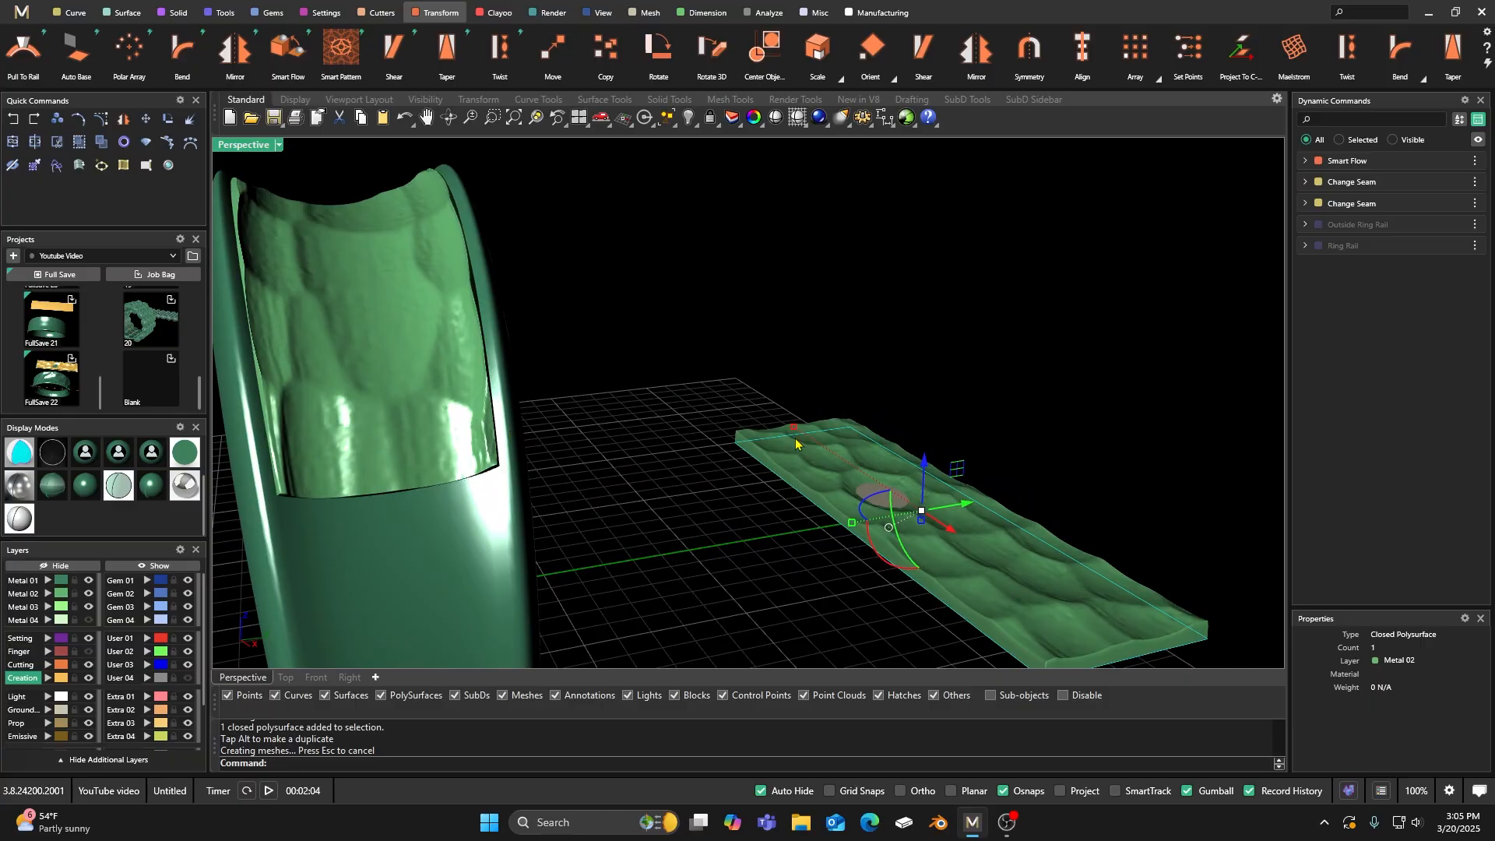
left_click(652, 334)
scroll(655, 337, "down", 3)
right_click_drag(655, 336, 660, 414)
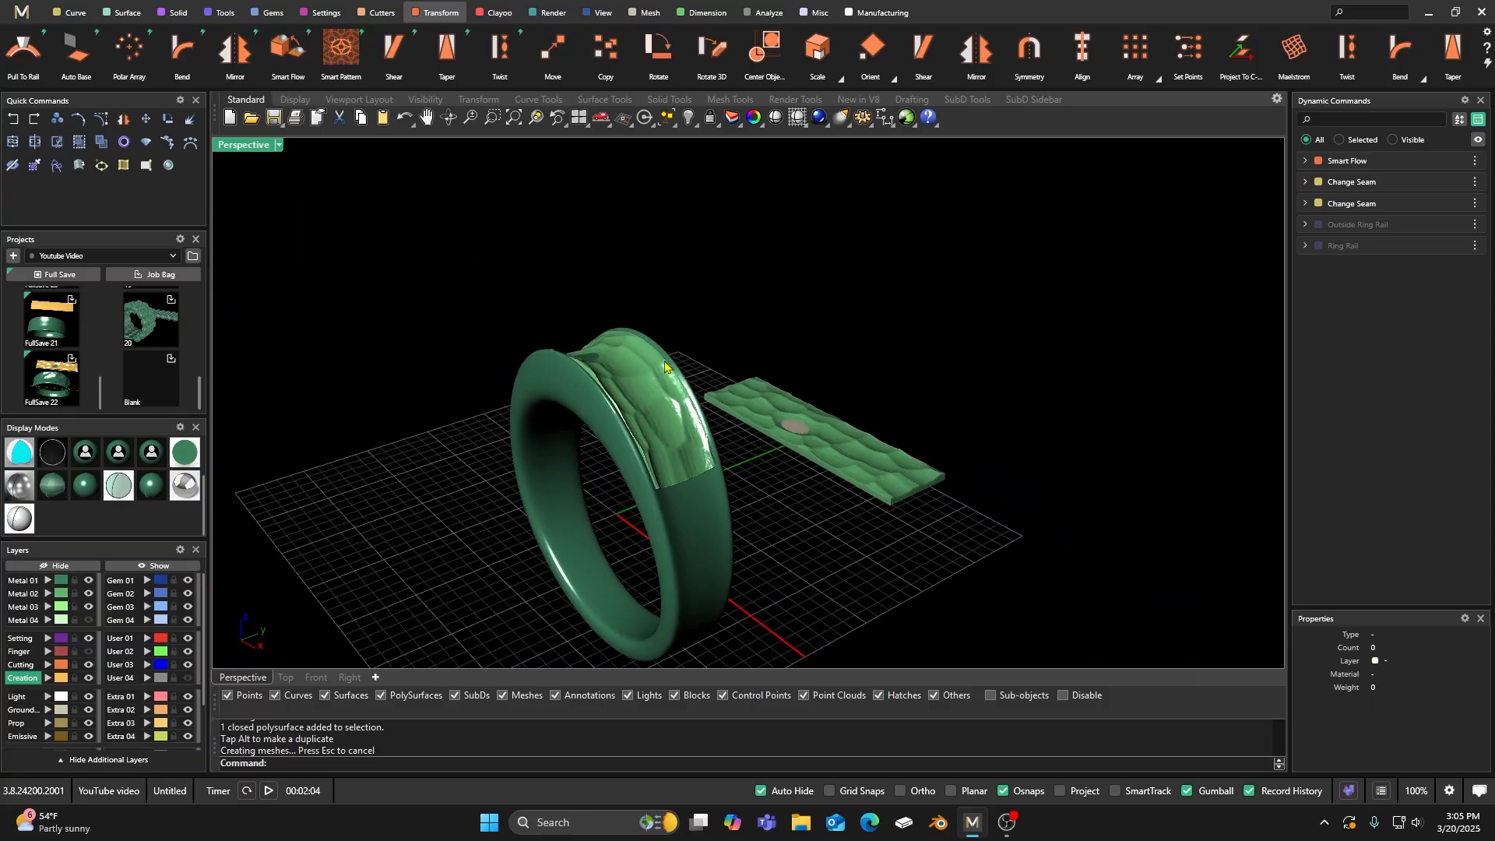
scroll(651, 419, "up", 3)
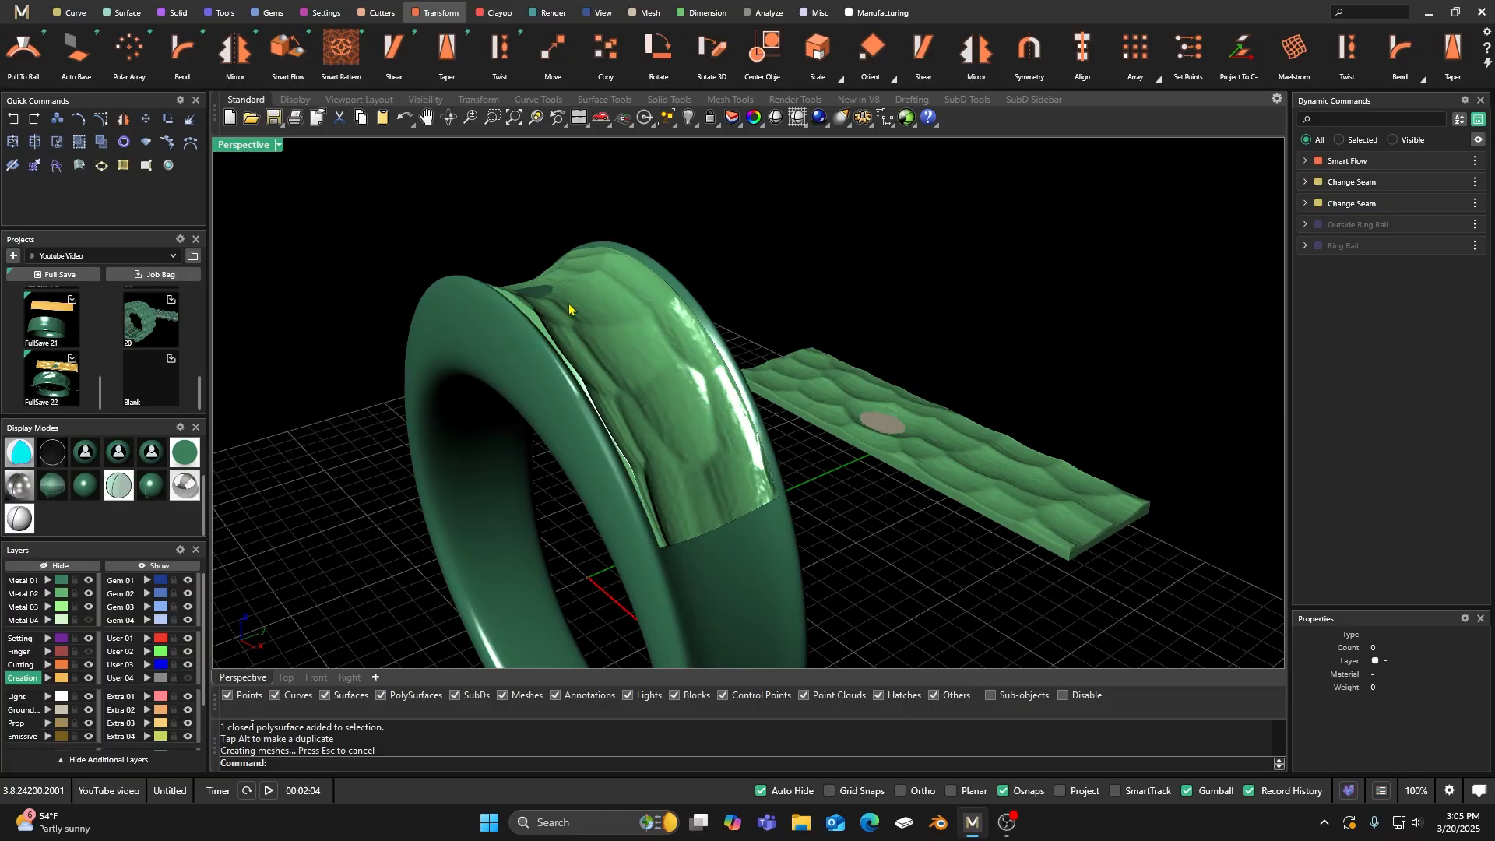
scroll(572, 299, "down", 5)
right_click_drag(573, 300, 662, 468)
scroll(662, 468, "up", 5)
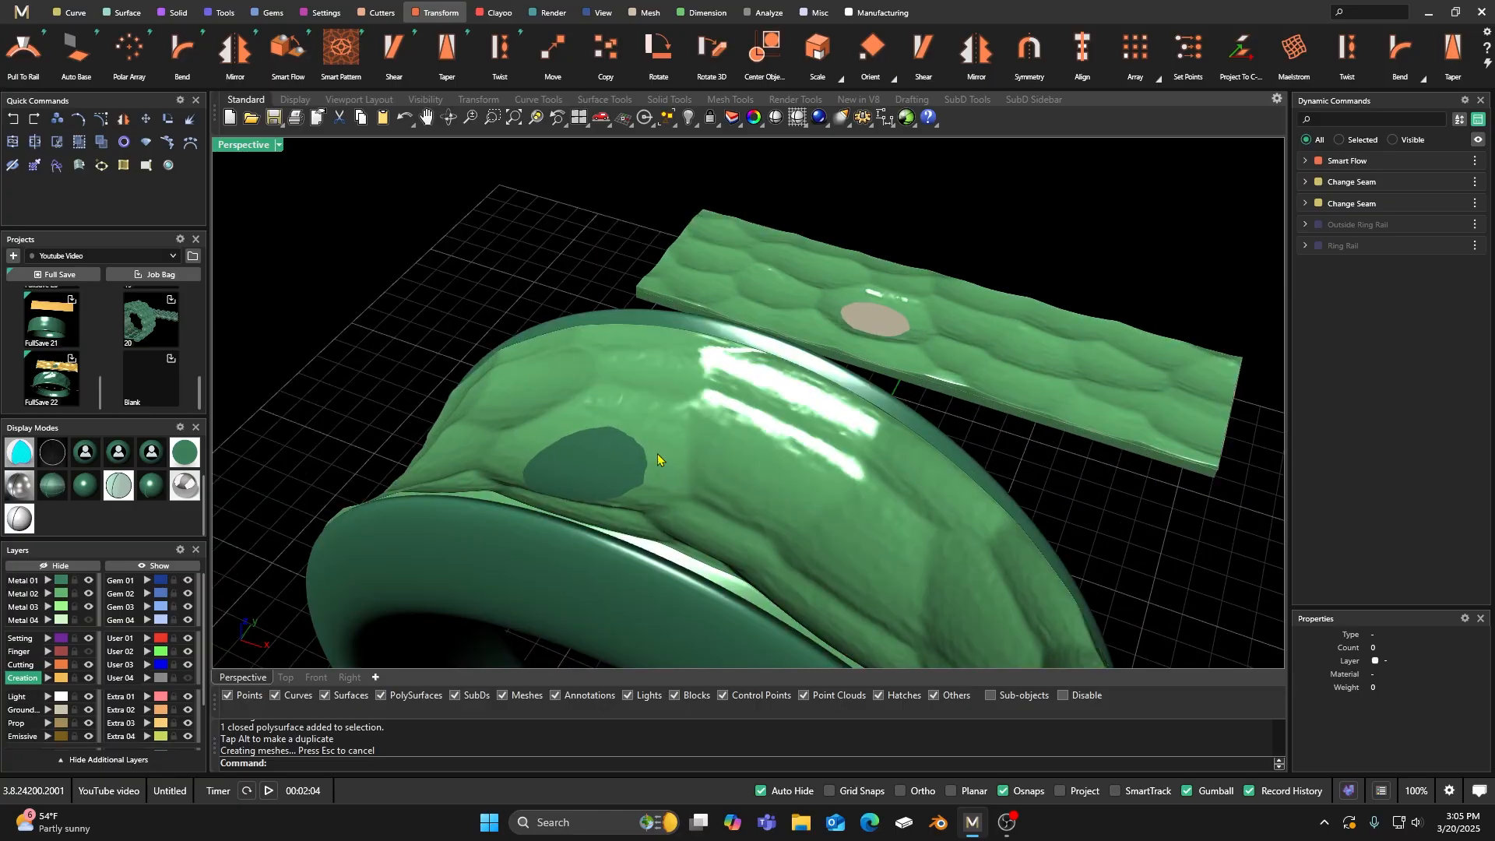
Step: Raise the hammered strip slightly along the vertical axis to clear the base surface, and deselect it
left_click(966, 342)
right_click_drag(965, 343, 831, 349)
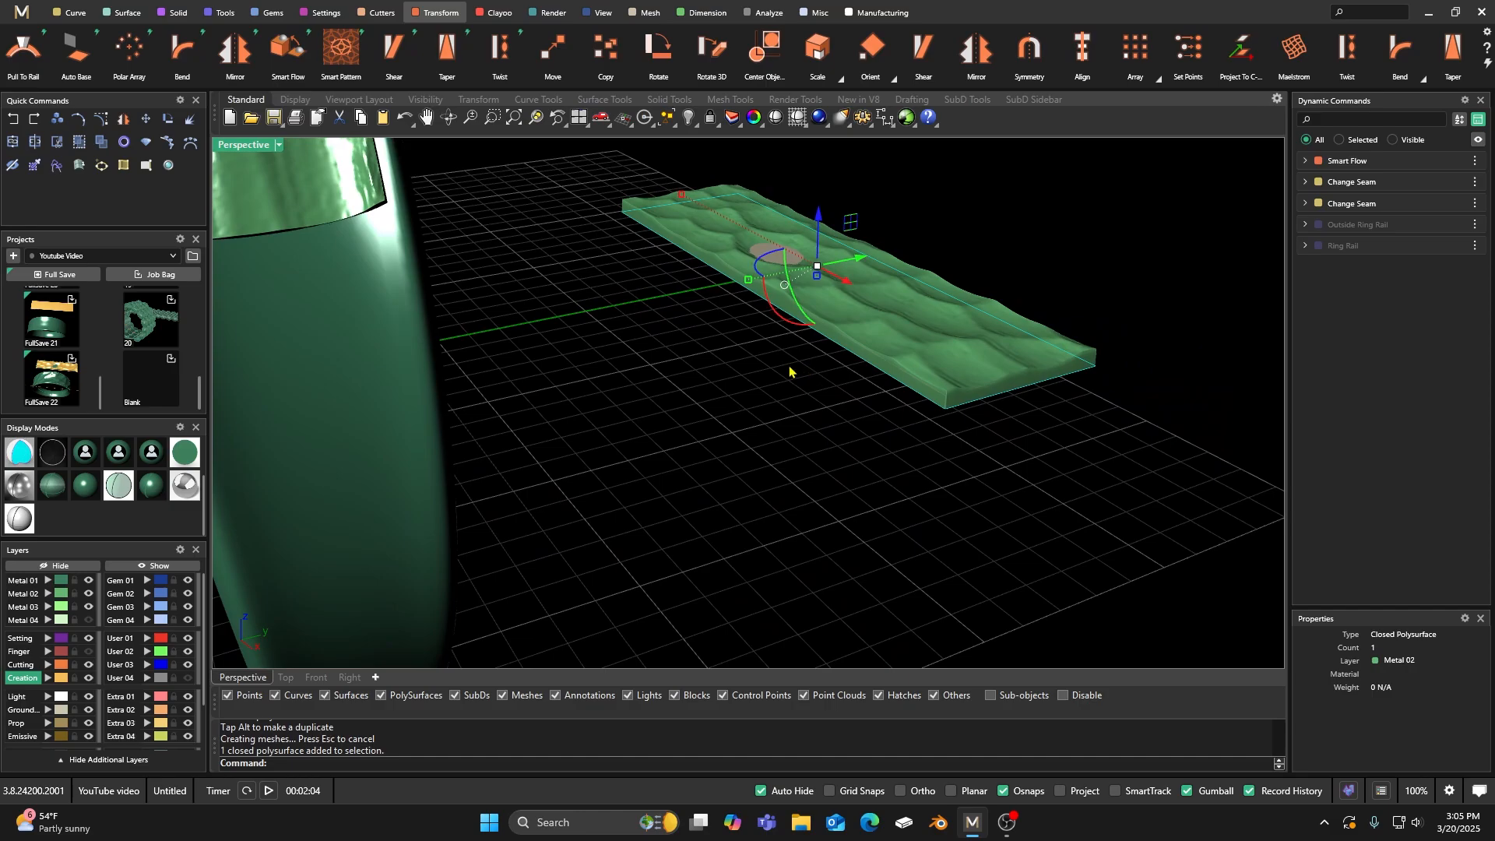
left_click_drag(819, 222, 822, 218)
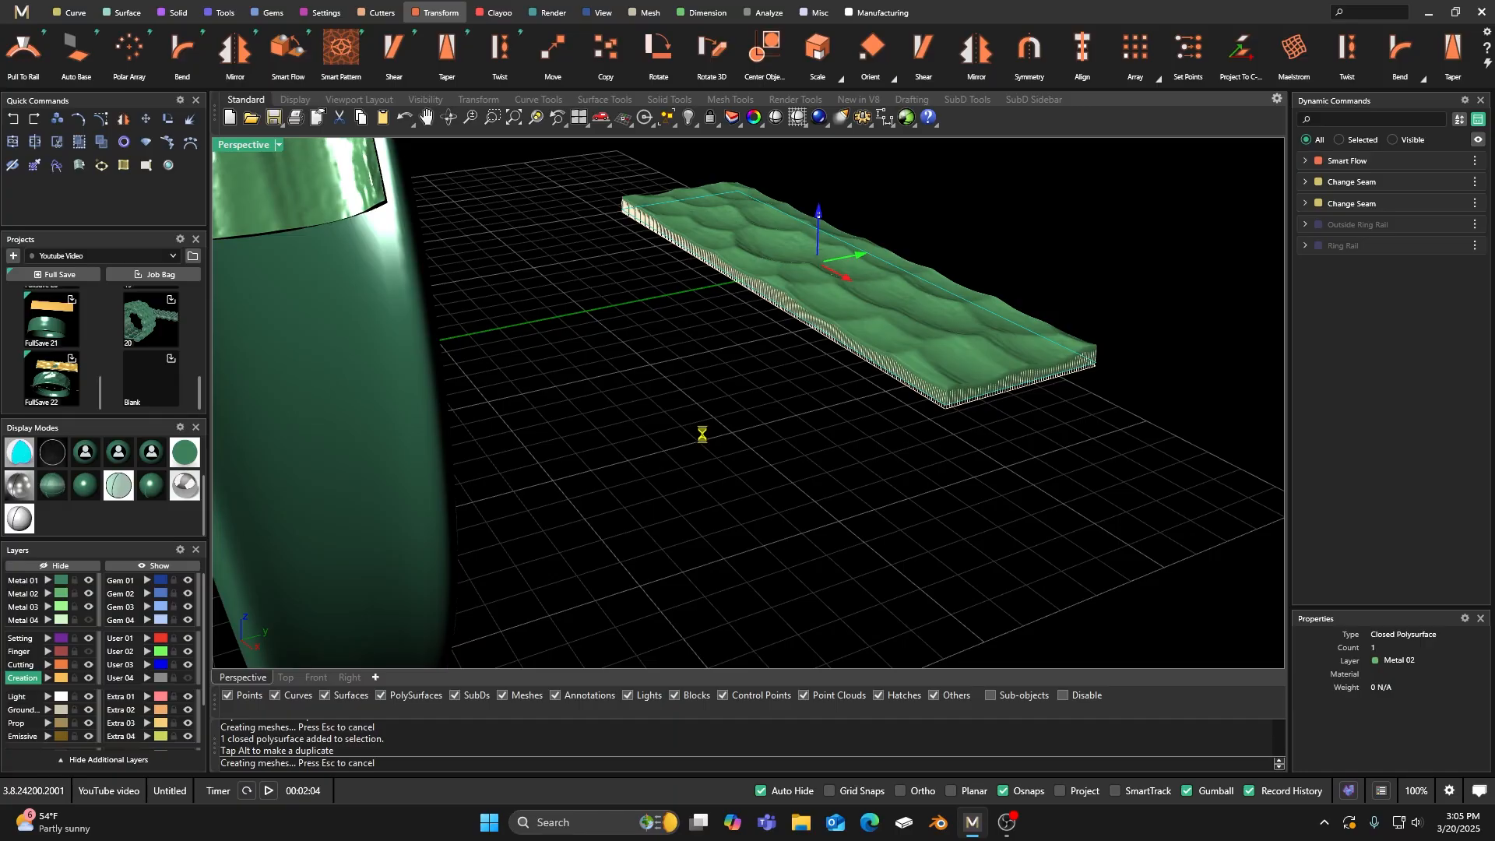
scroll(703, 442, "down", 3)
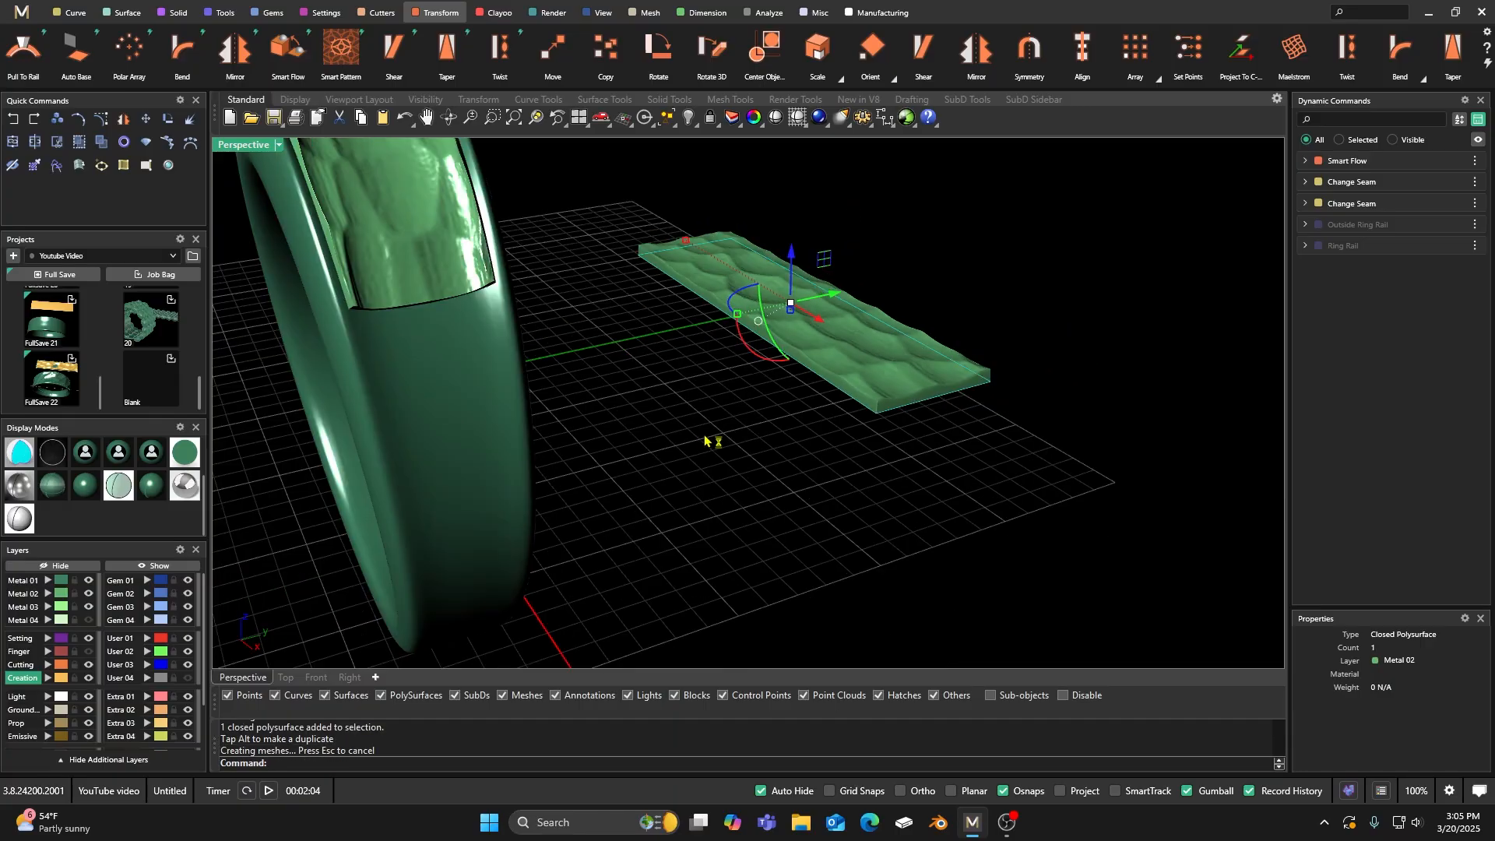
right_click_drag(703, 442, 756, 443)
left_click(935, 473)
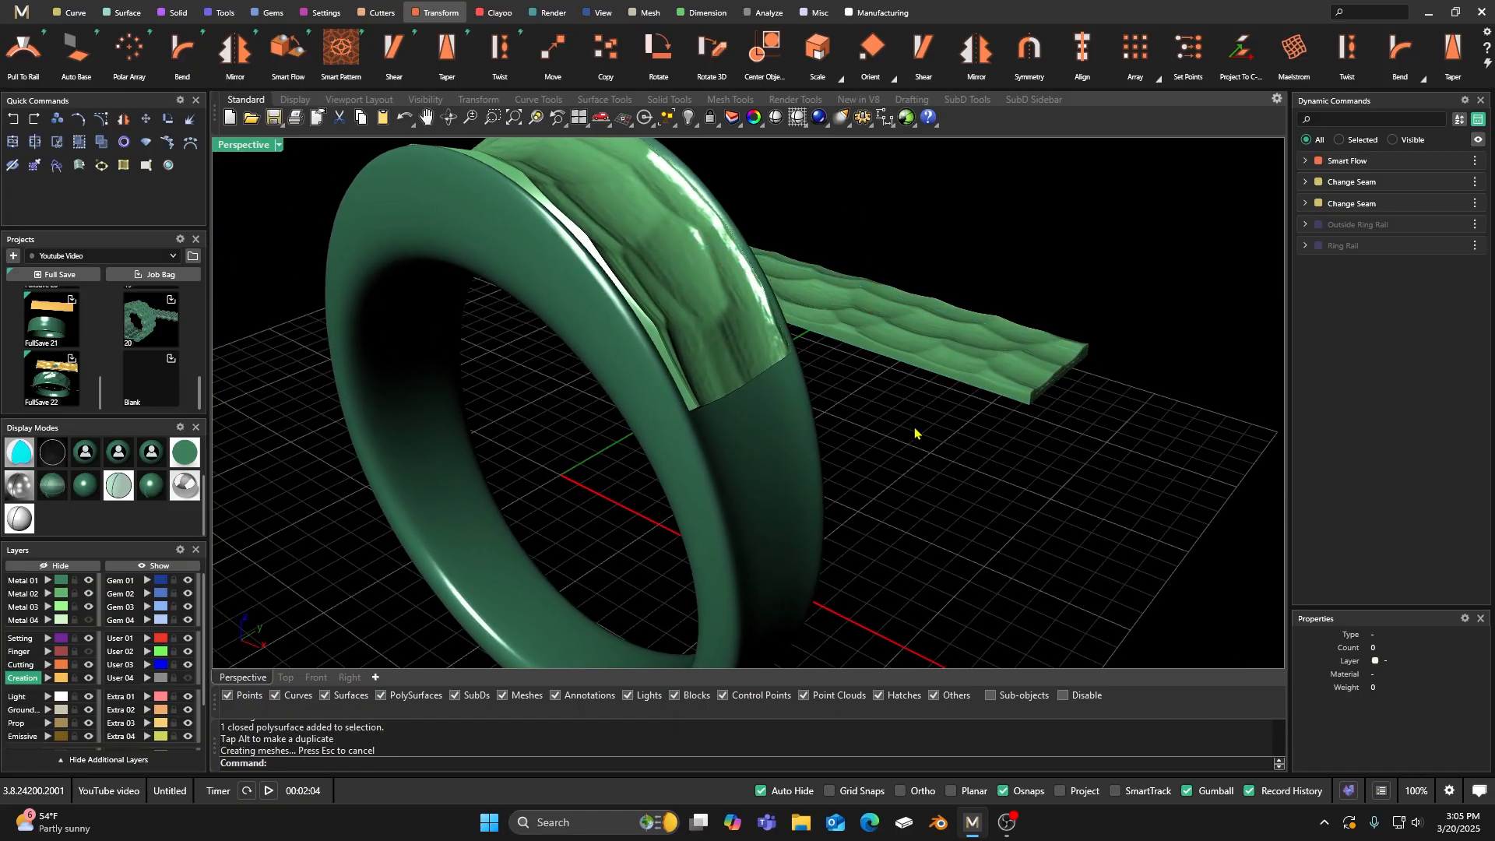
Step: Apply Cage Edit to the hammered strip with a bounding box in world coordinates, 4 points and degree 3 per direction, and a global region
left_click(945, 351)
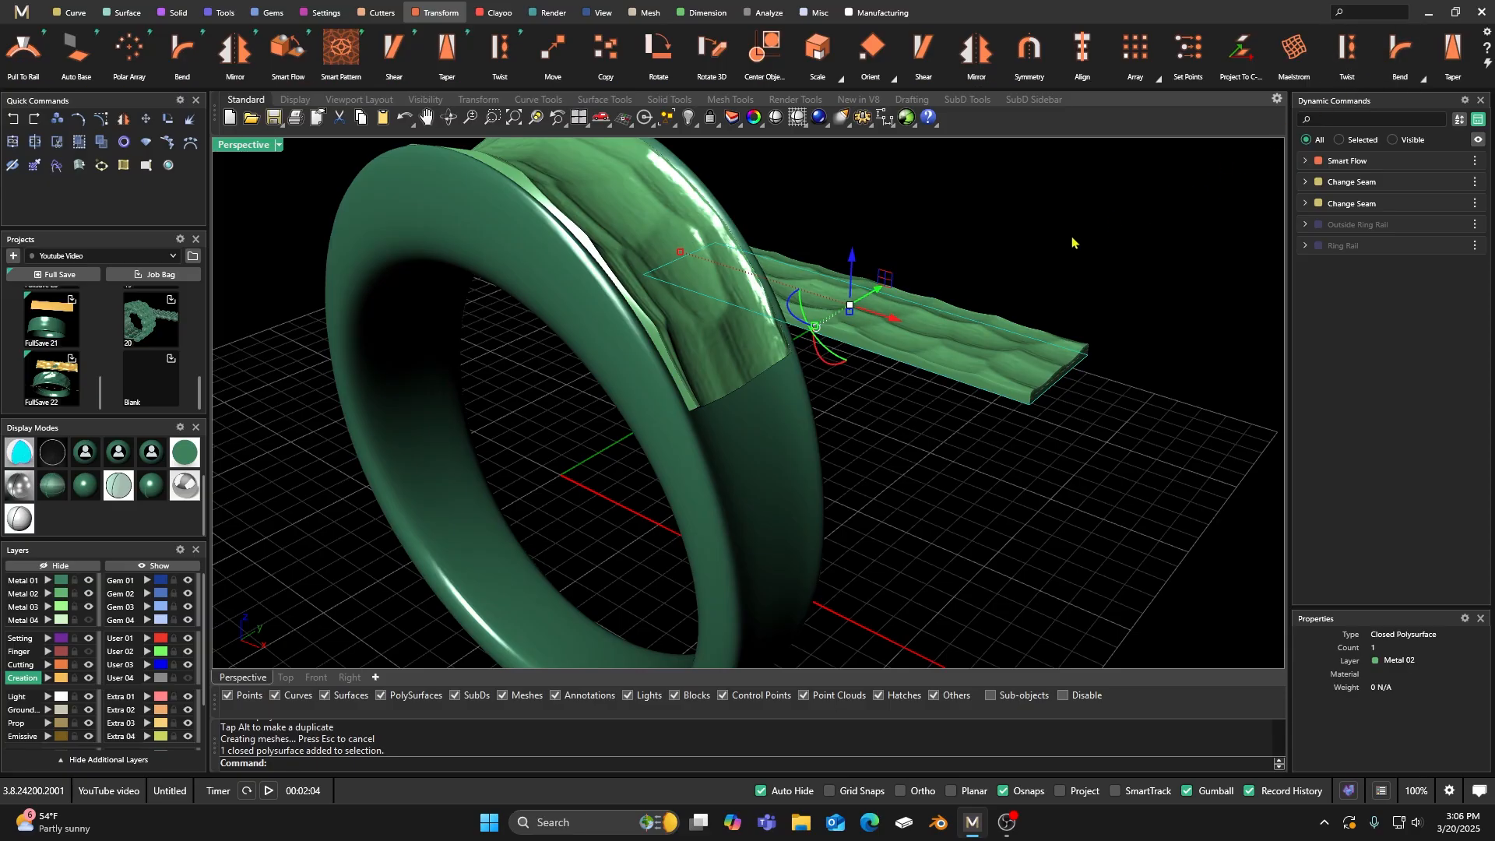
left_click(887, 436)
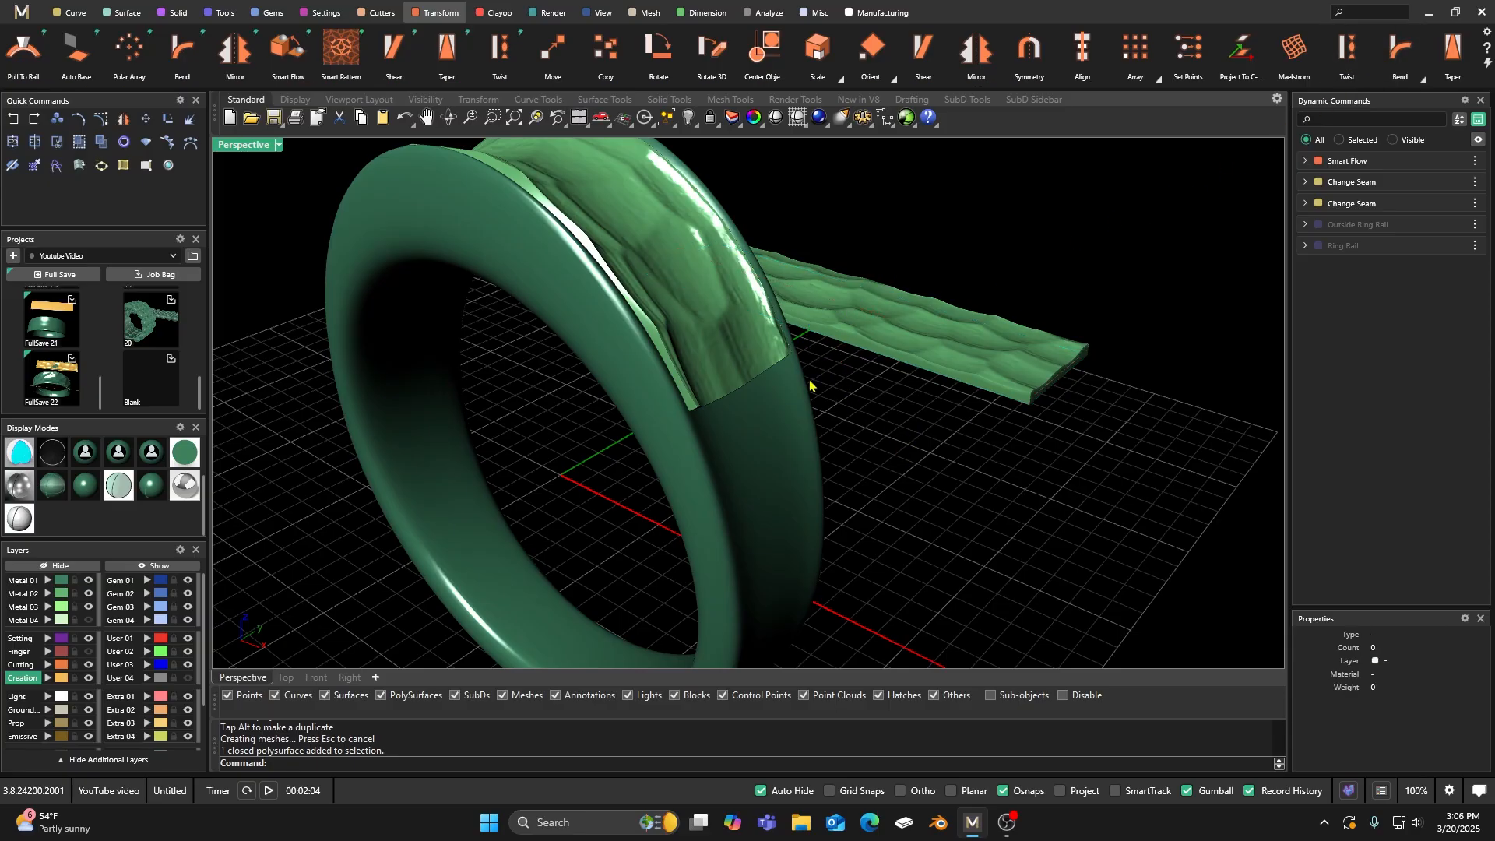
scroll(1268, 85, "right", 5)
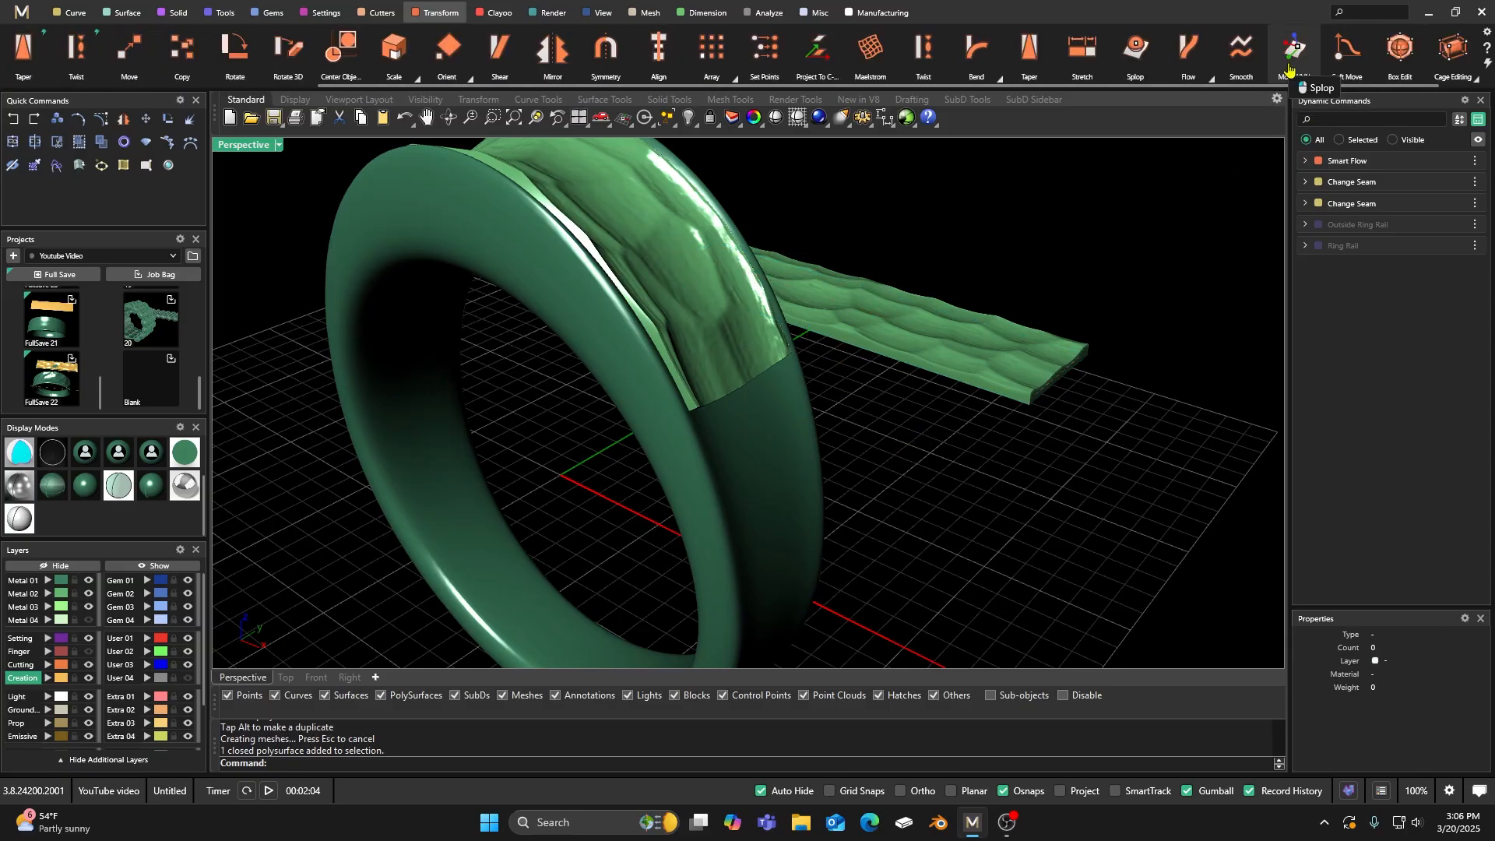
left_click(1425, 81)
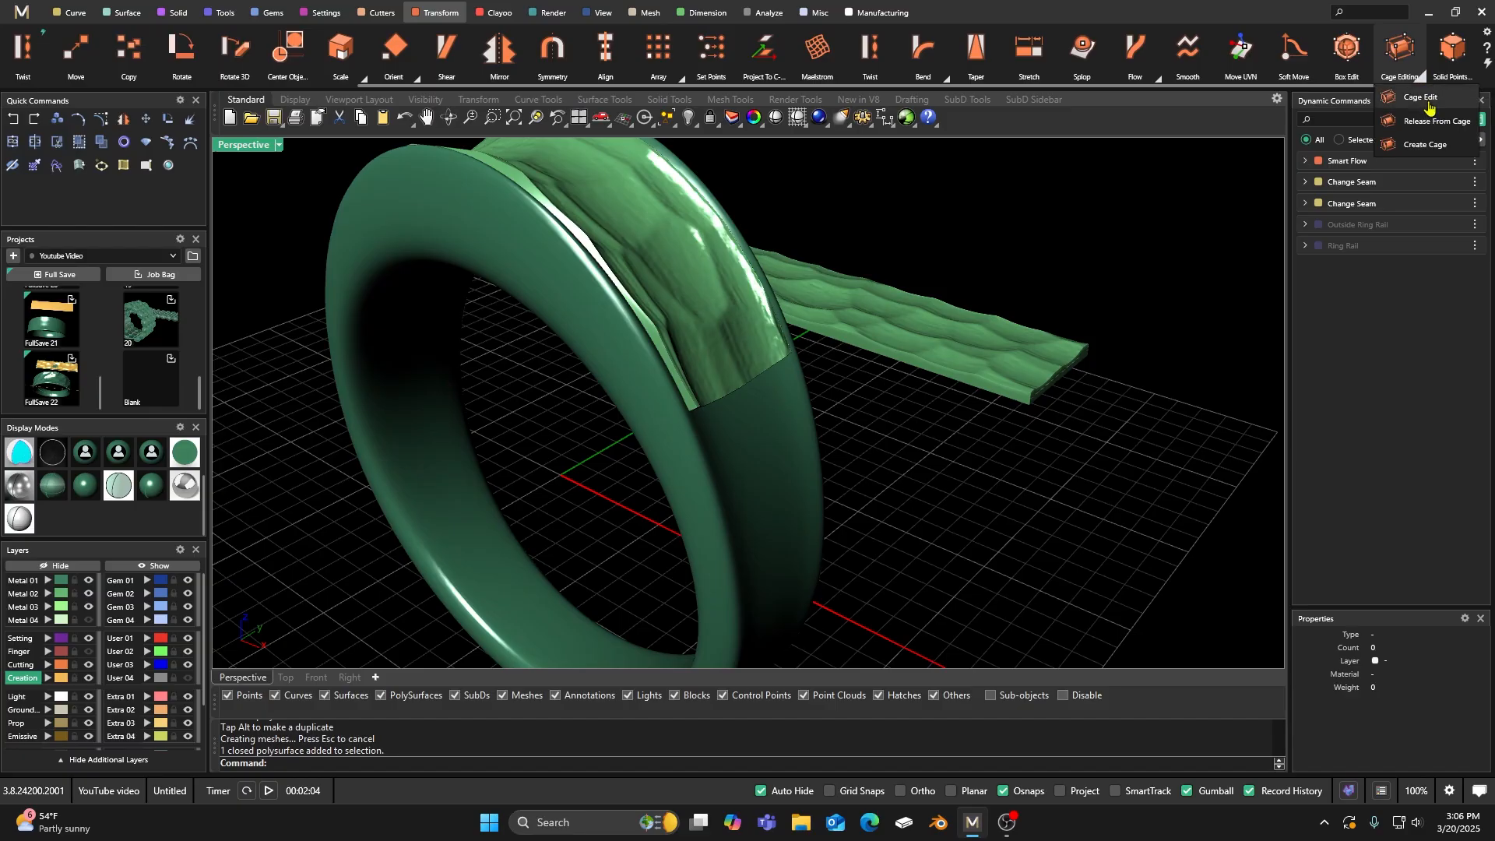
left_click(1419, 97)
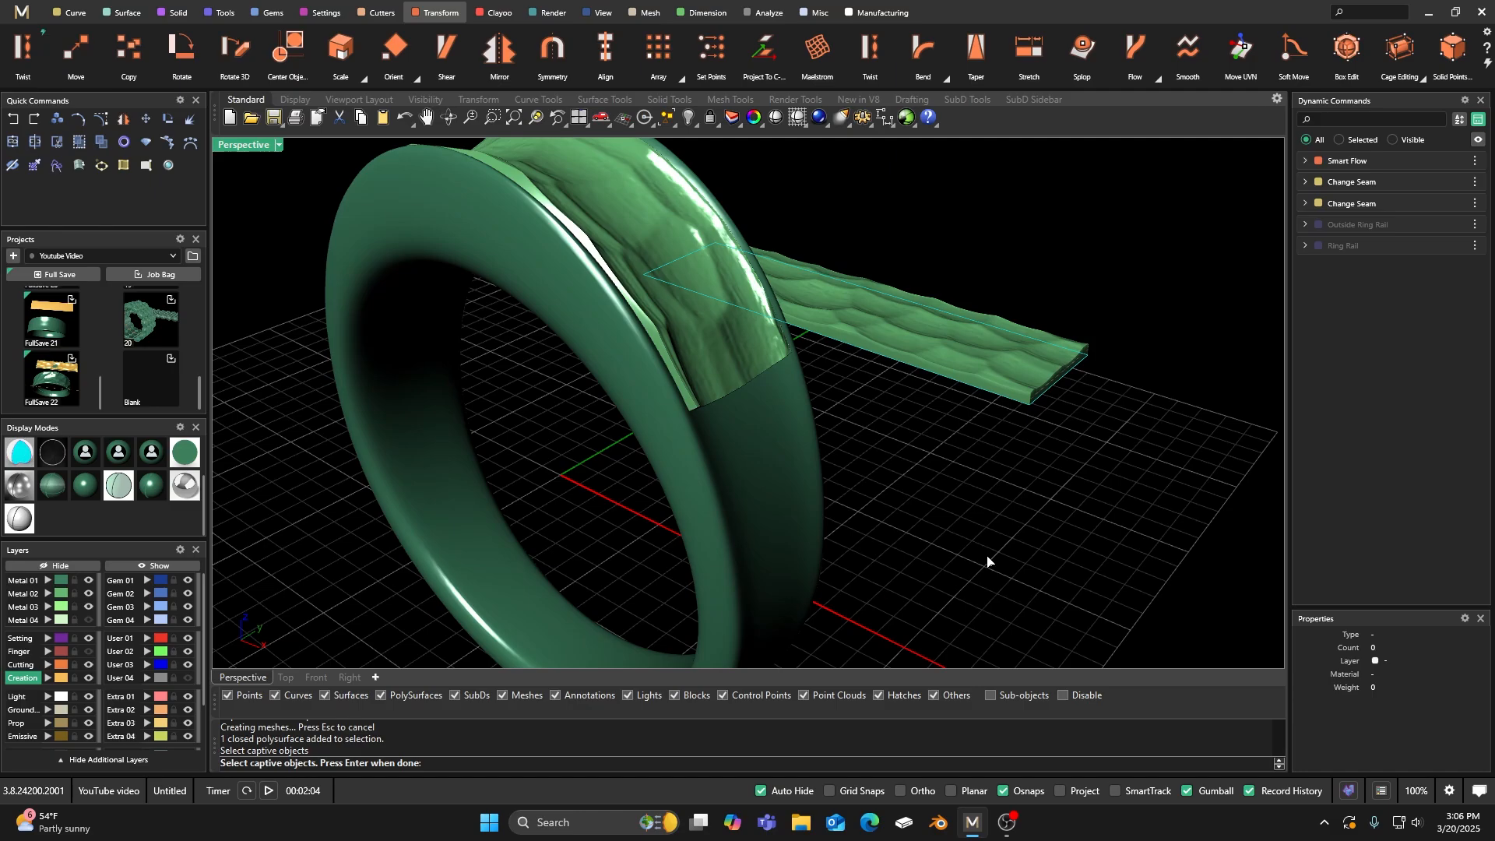
key("Return")
left_click(371, 765)
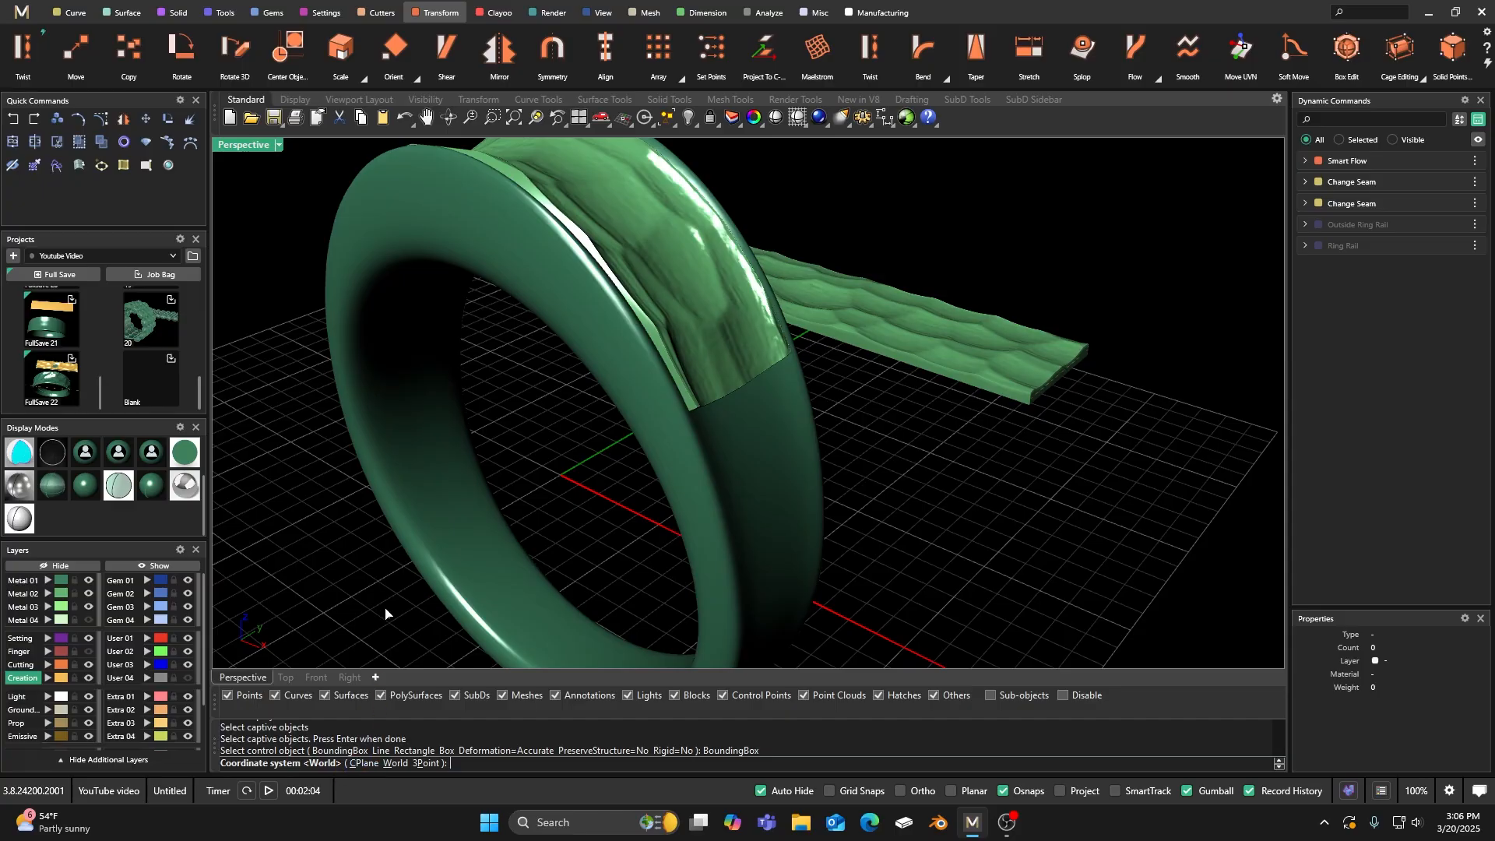
key("Return")
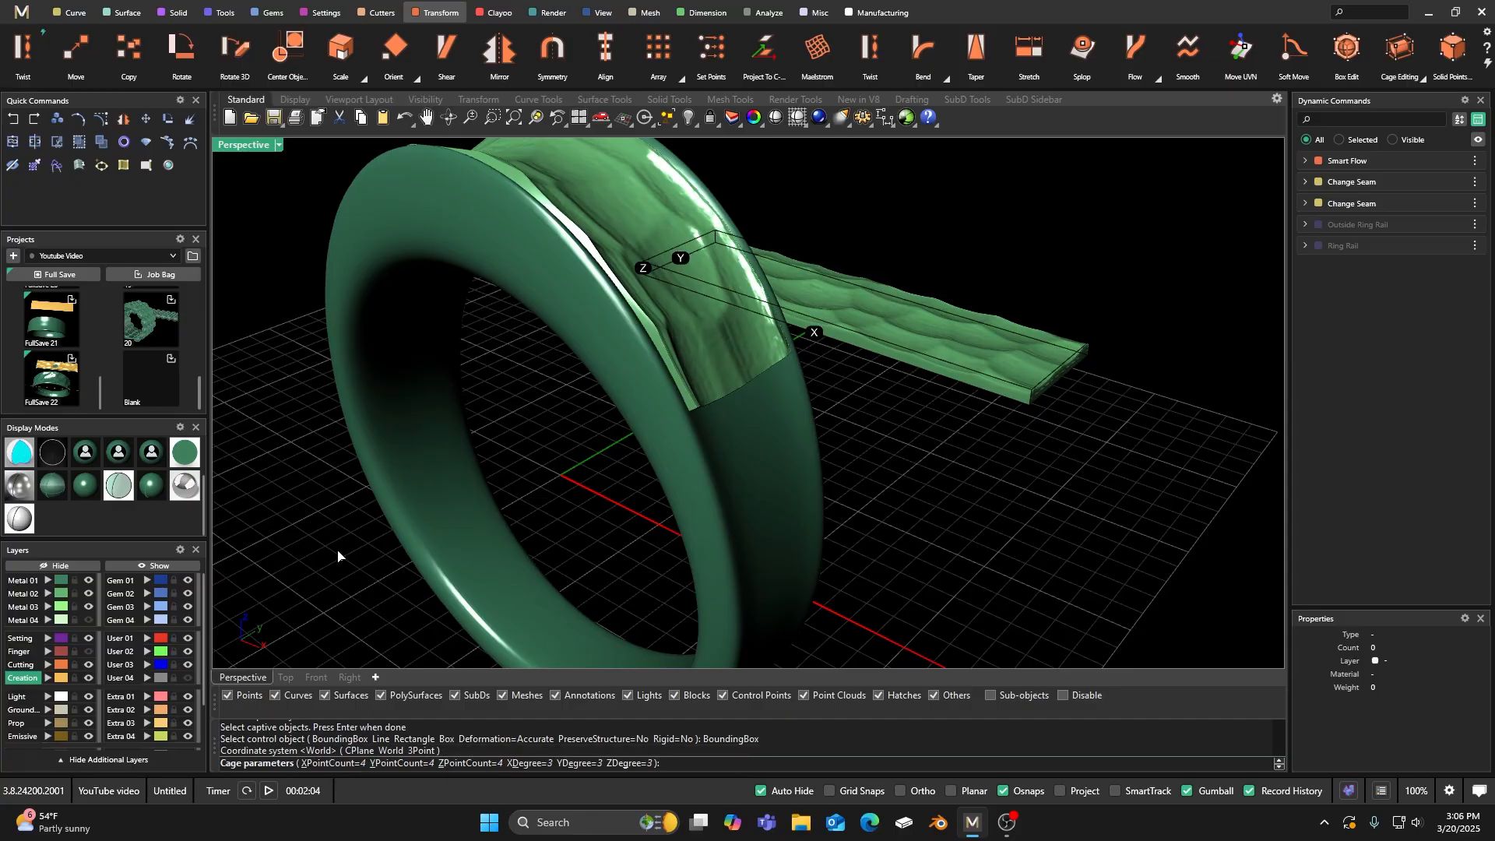
key("Return")
key("Return")
Step: Switch to the four-view layout and select the cage points at both ends of the strip in the Front view
right_click_drag(457, 558, 537, 493)
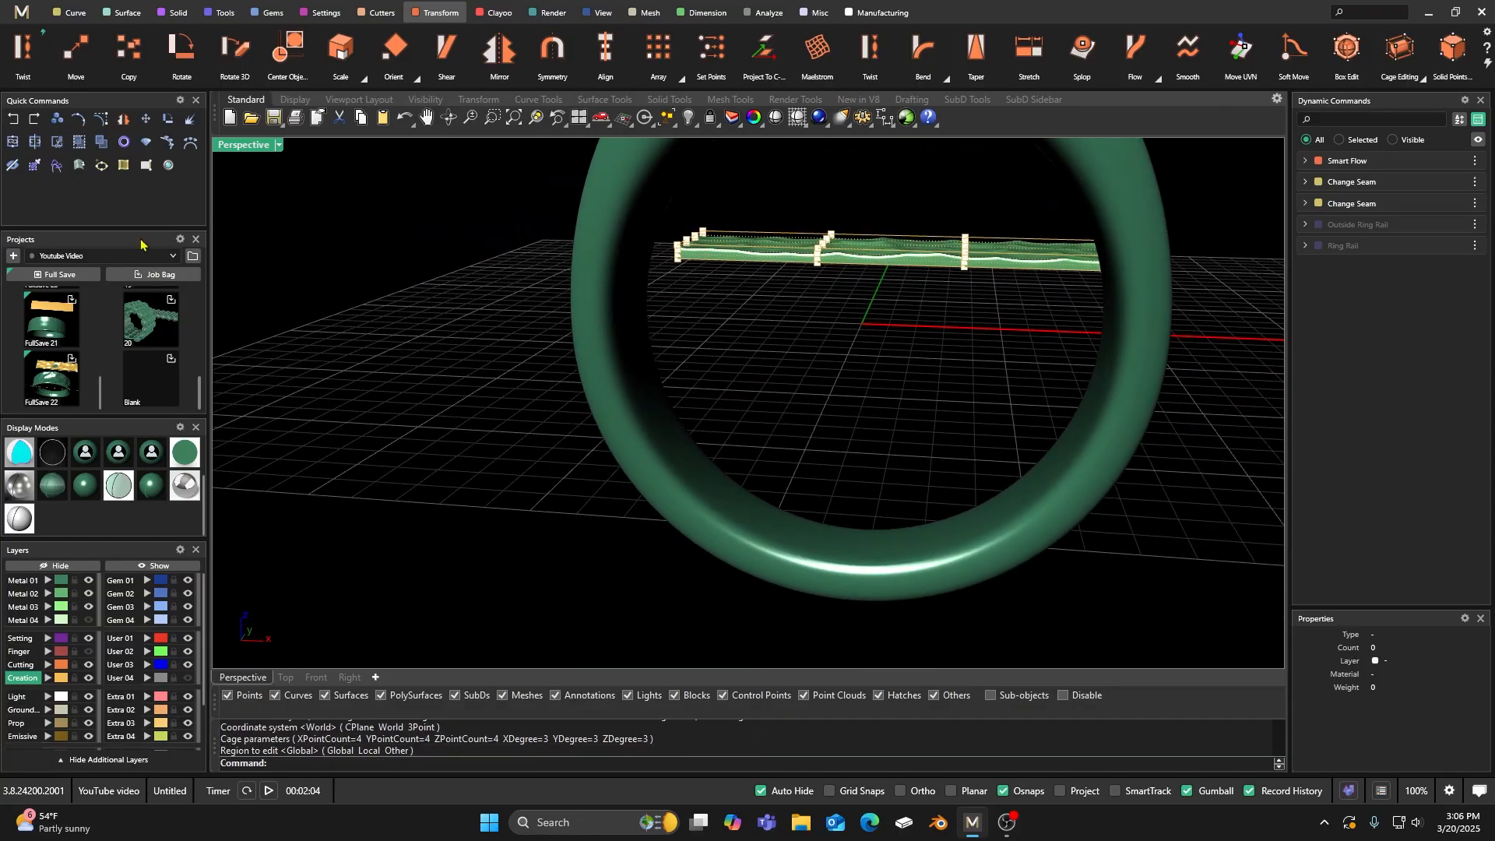
double_click(239, 147)
left_click_drag(380, 463, 428, 528)
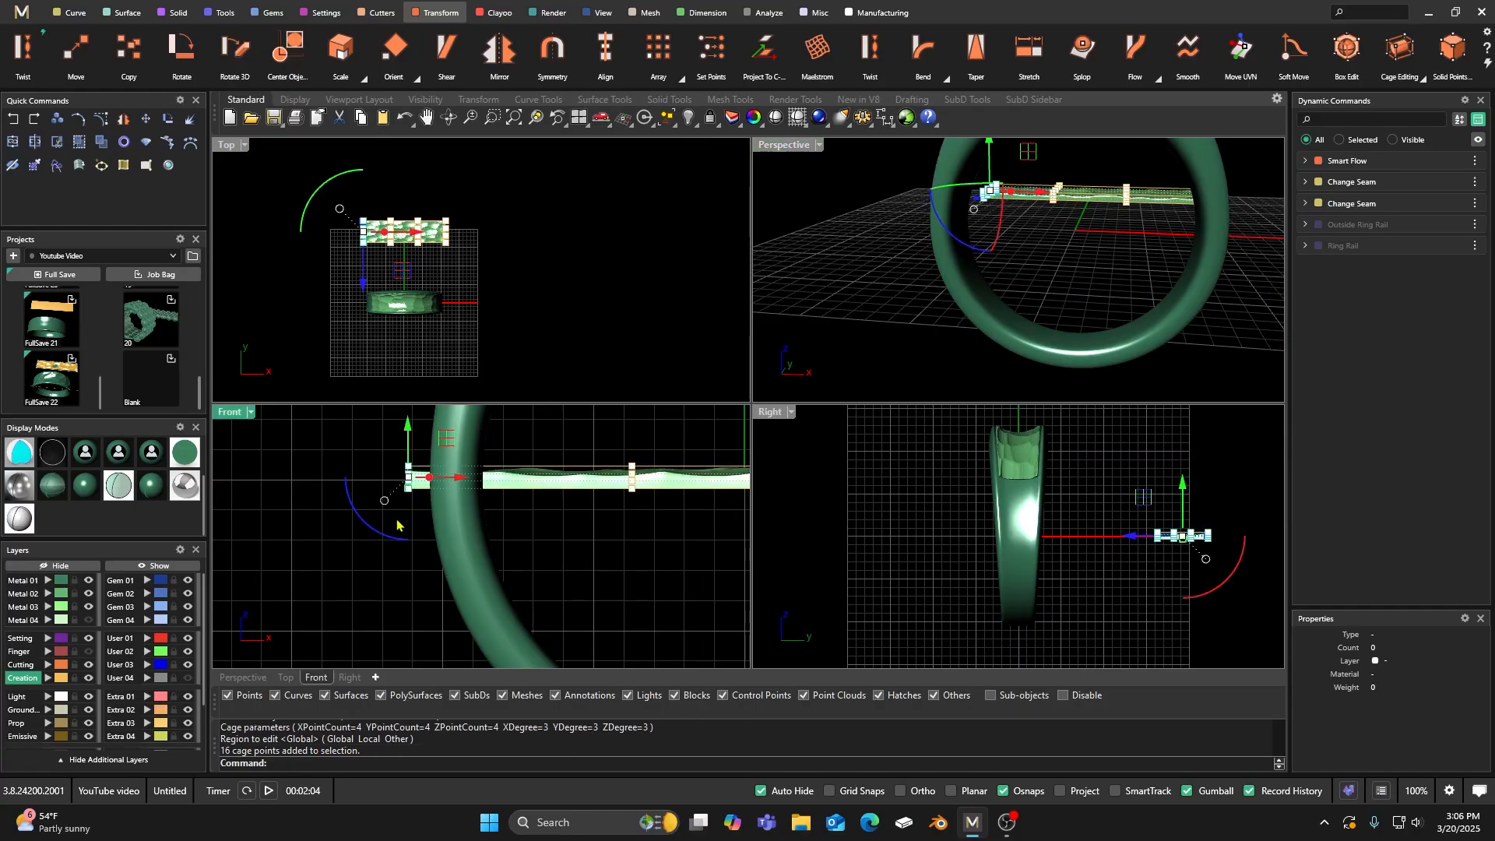
scroll(467, 518, "down", 2)
right_click_drag(673, 545, 653, 574)
scroll(647, 561, "up", 3)
left_click_drag(636, 566, 685, 481)
scroll(654, 559, "down", 2)
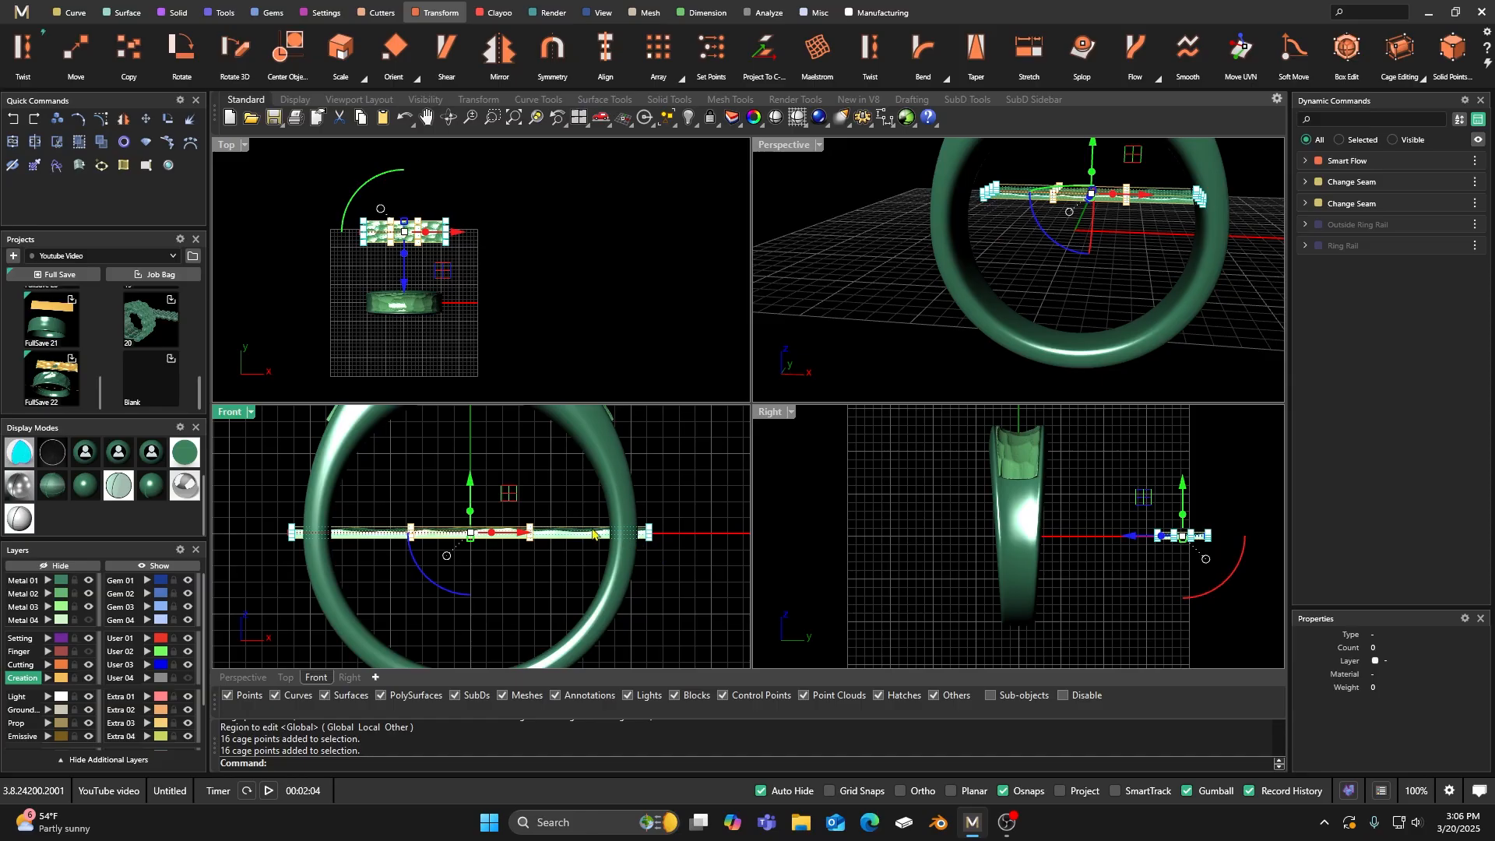
Step: Raise the selected end cage points slightly in the Front view and compare them with the middle points
scroll(467, 500, "up", 4)
right_click_drag(507, 501, 569, 451)
left_click_drag(533, 496, 527, 494)
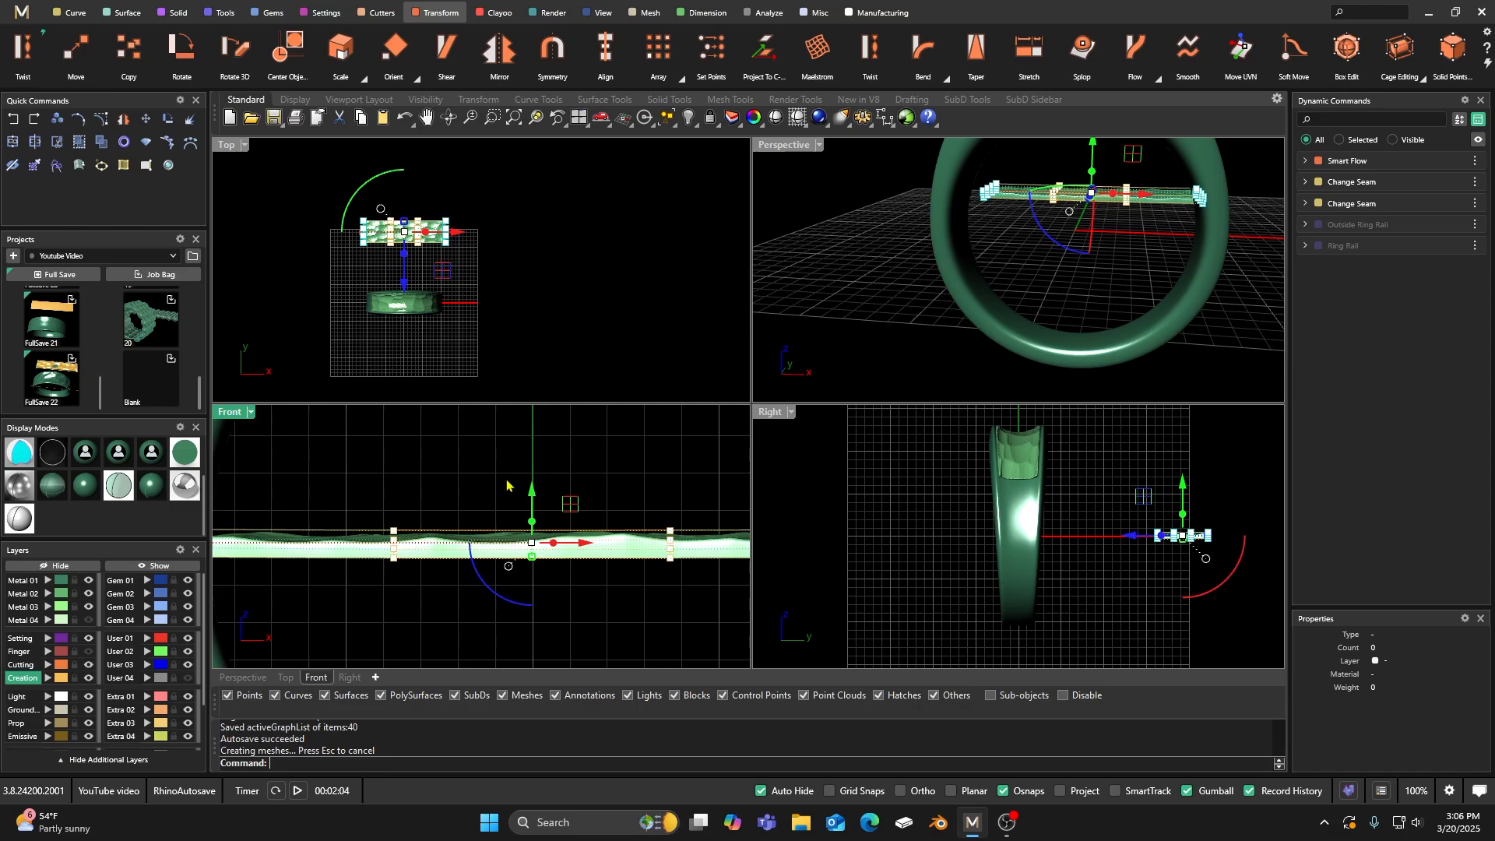
scroll(533, 489, "down", 1)
scroll(533, 489, "down", 2)
scroll(381, 522, "up", 3)
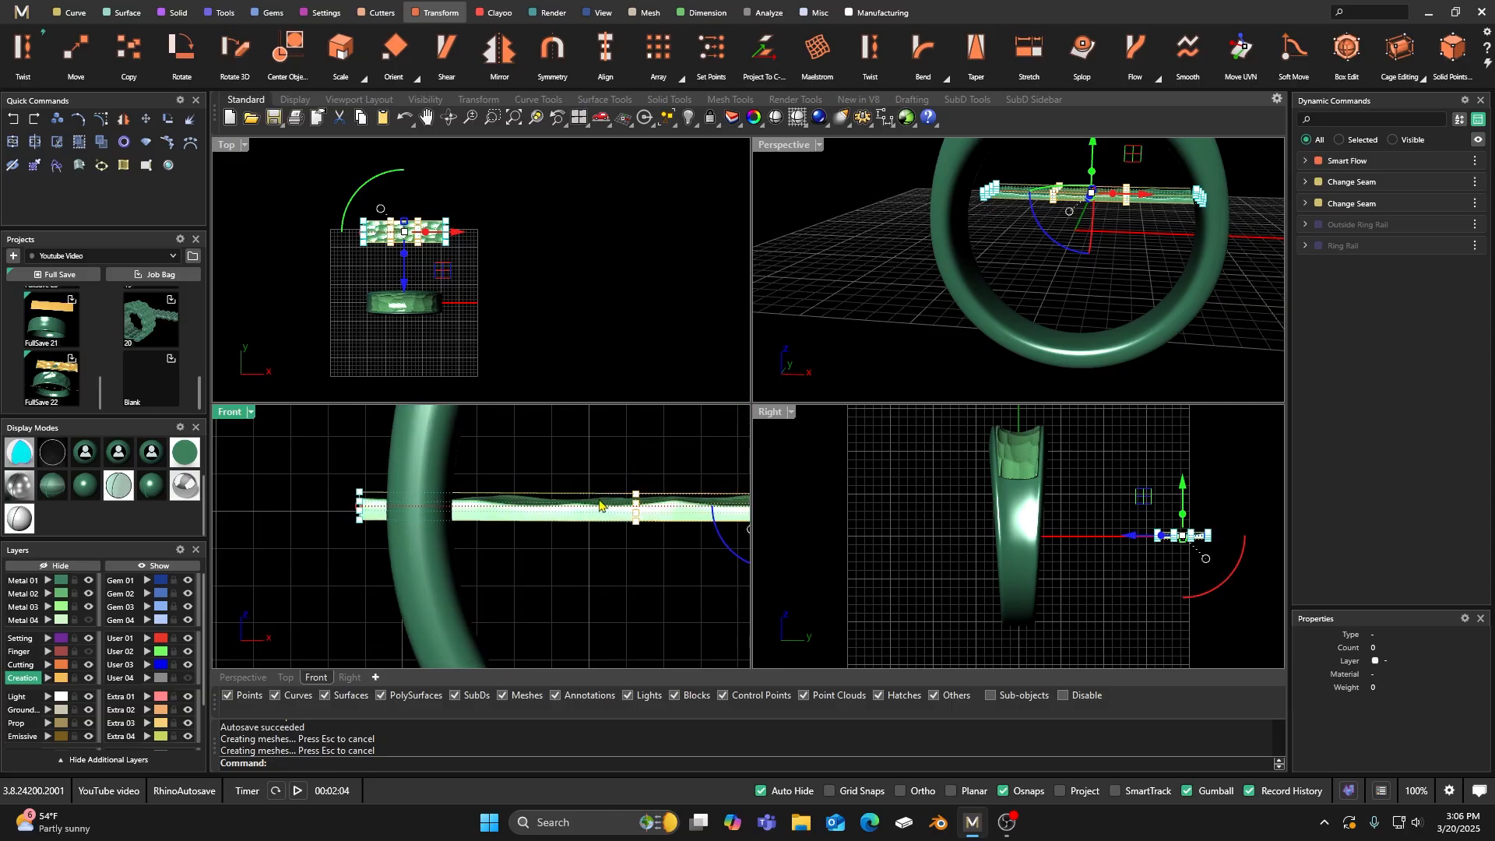
Step: Lower the end cage points to just below the middle points, and return to the maximized Perspective view
right_click_drag(648, 476, 602, 479)
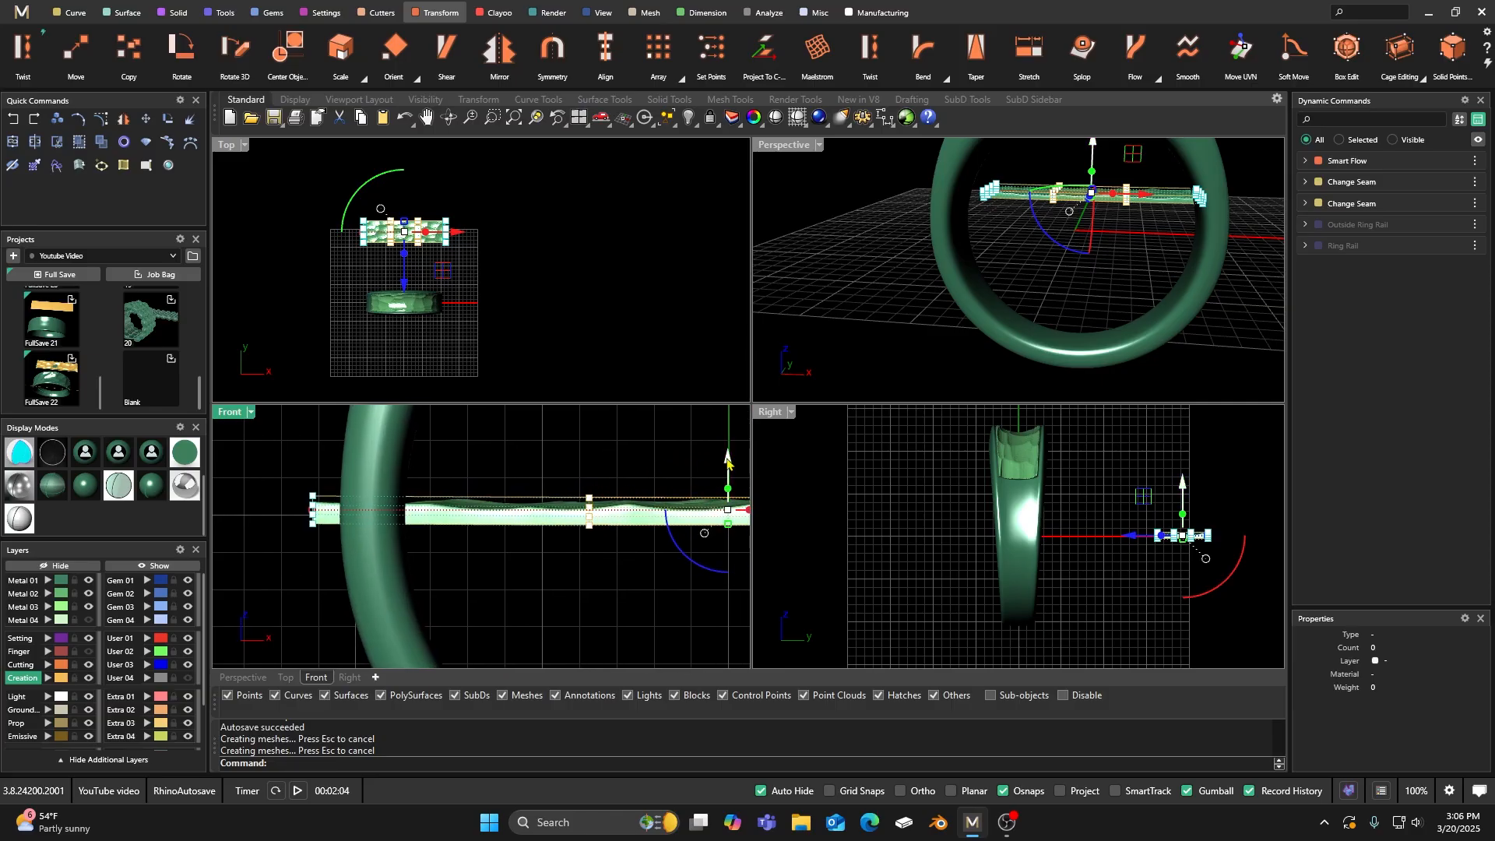
left_click_drag(726, 462, 726, 465)
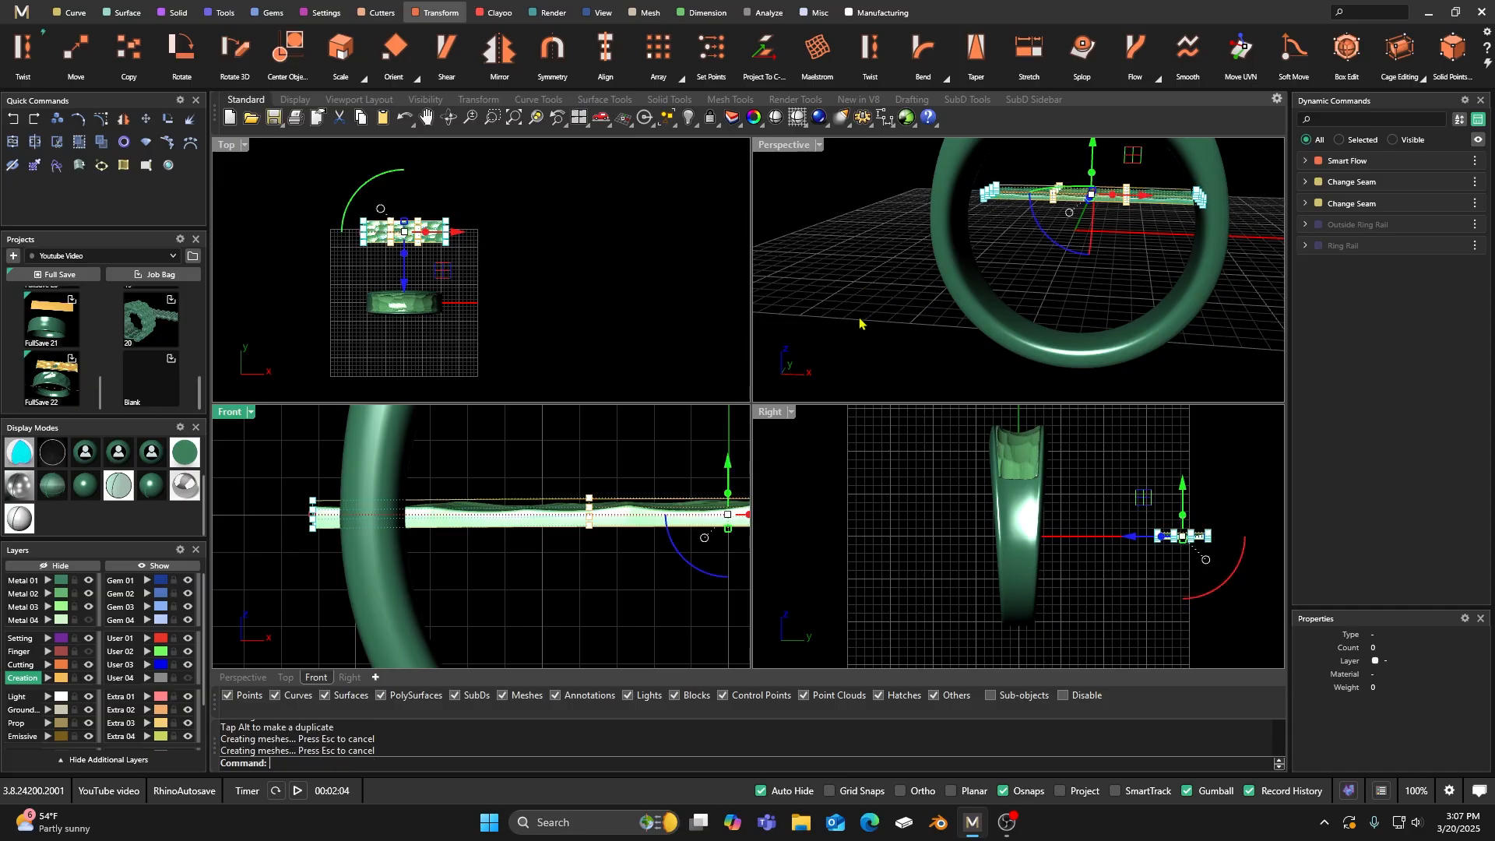
double_click(798, 152)
right_click_drag(941, 391, 857, 407)
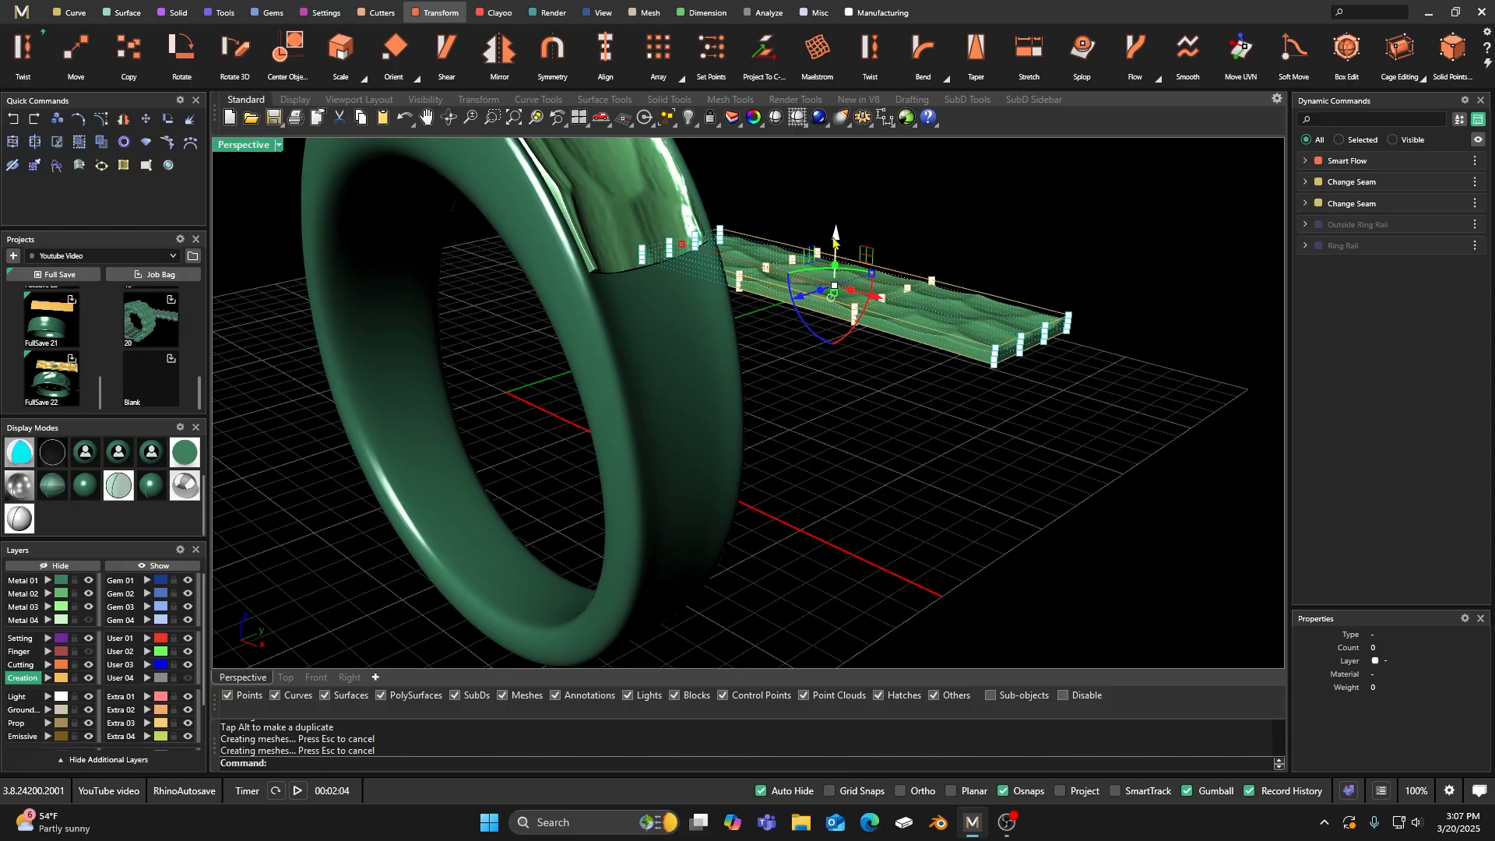
Step: Try a small change to the height of the strip's end cage points, and undo that move
left_click_drag(836, 236, 839, 243)
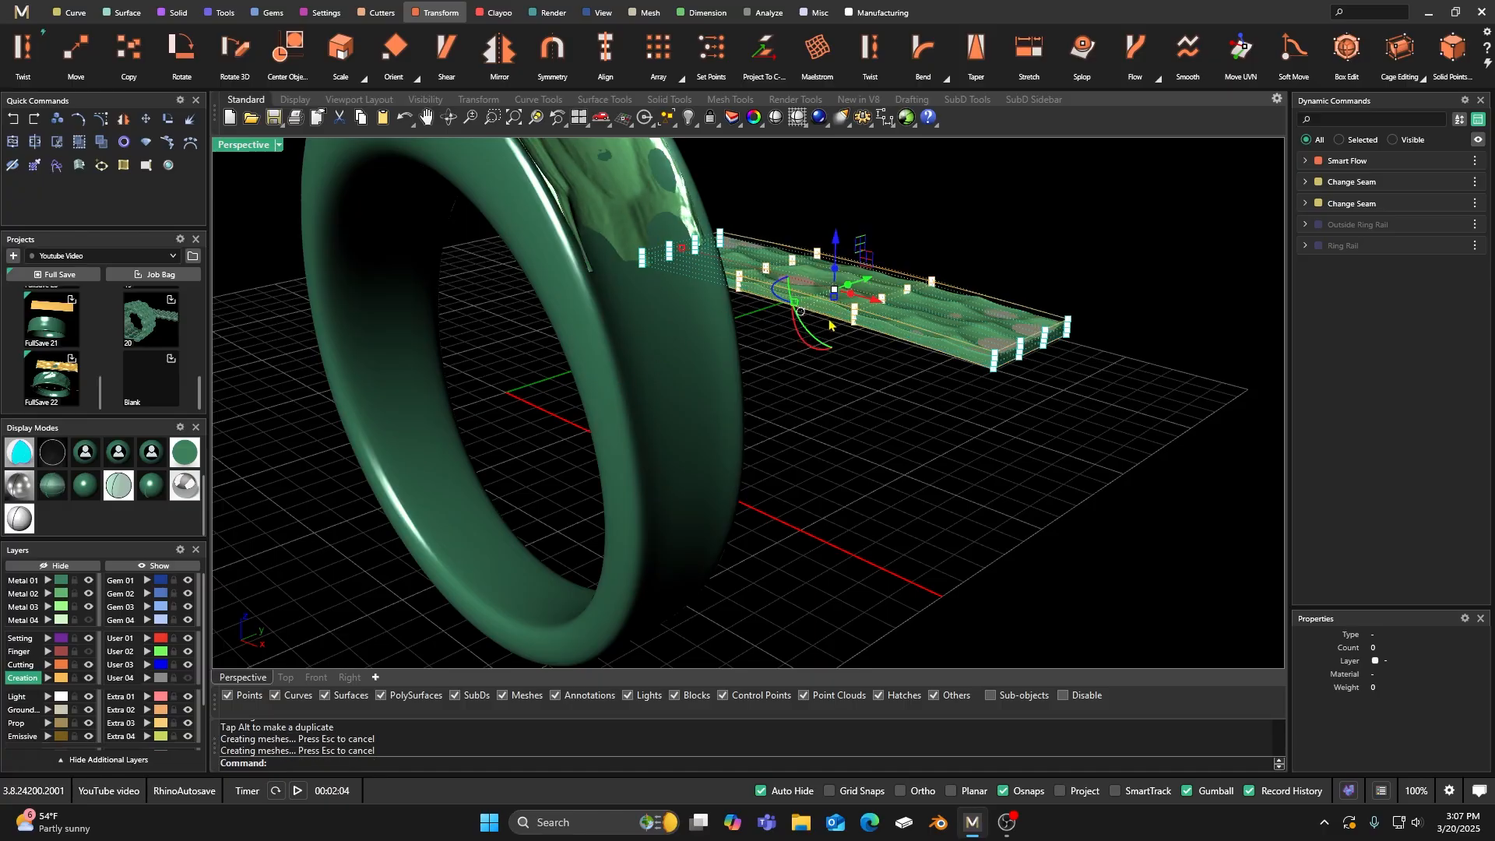
left_click(14, 120)
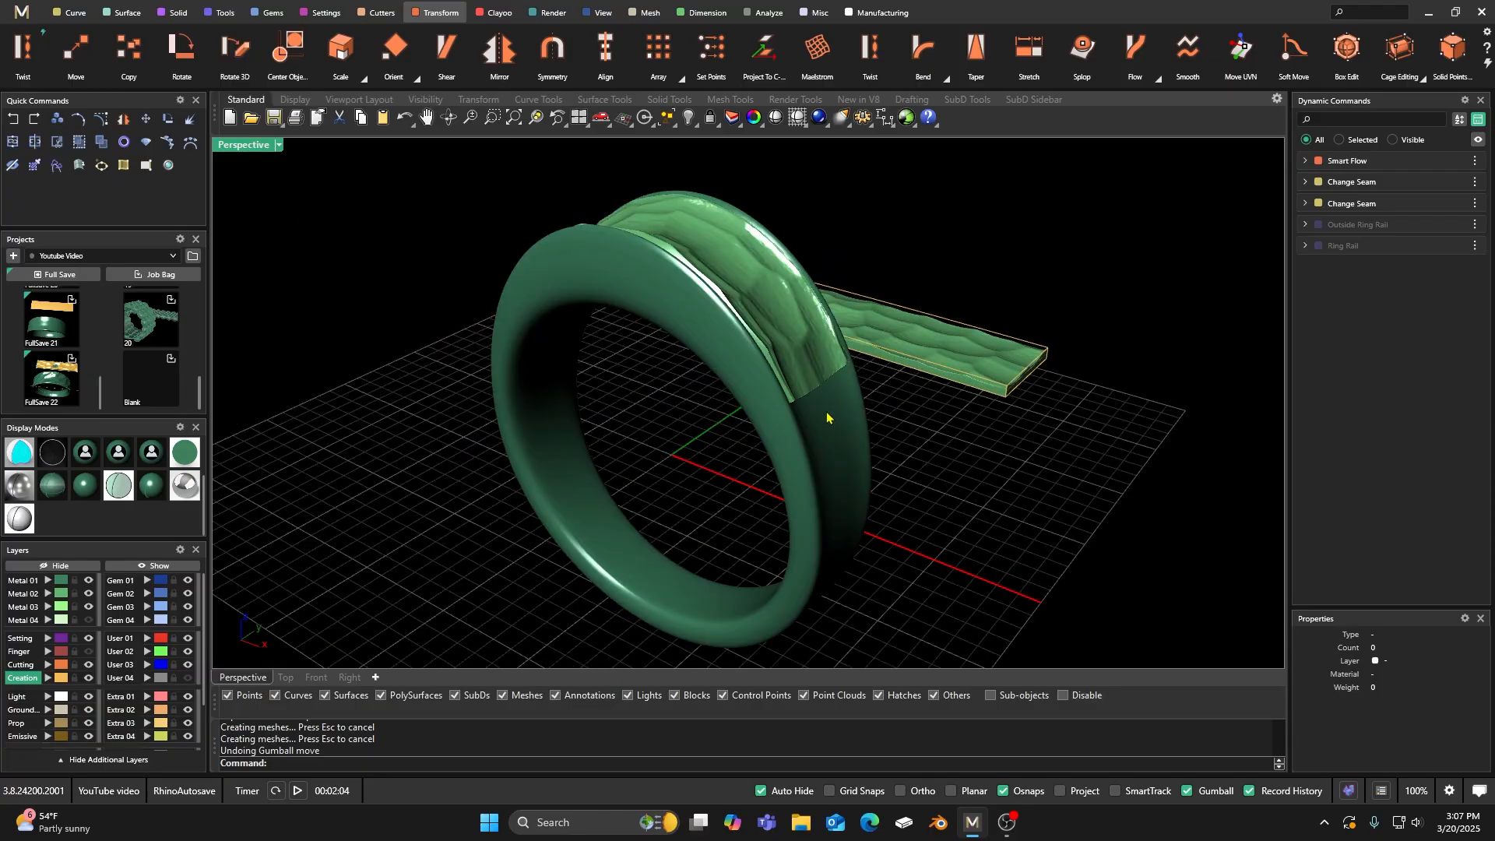
Step: Select the ring surfaces on the Metal 01 layer and join them into one closed polysurface
left_click(772, 341)
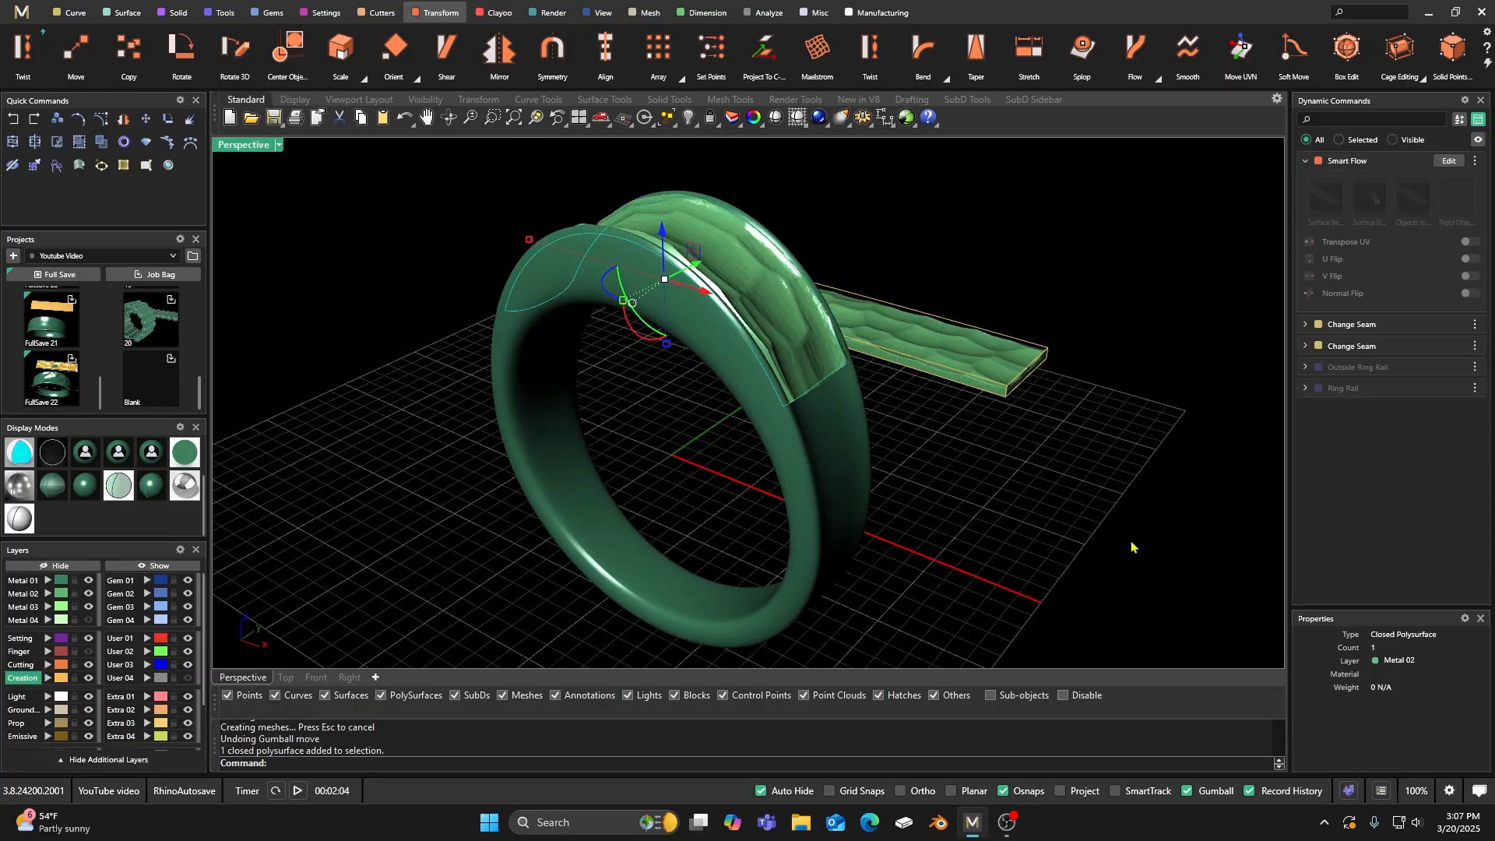
left_click(1087, 526)
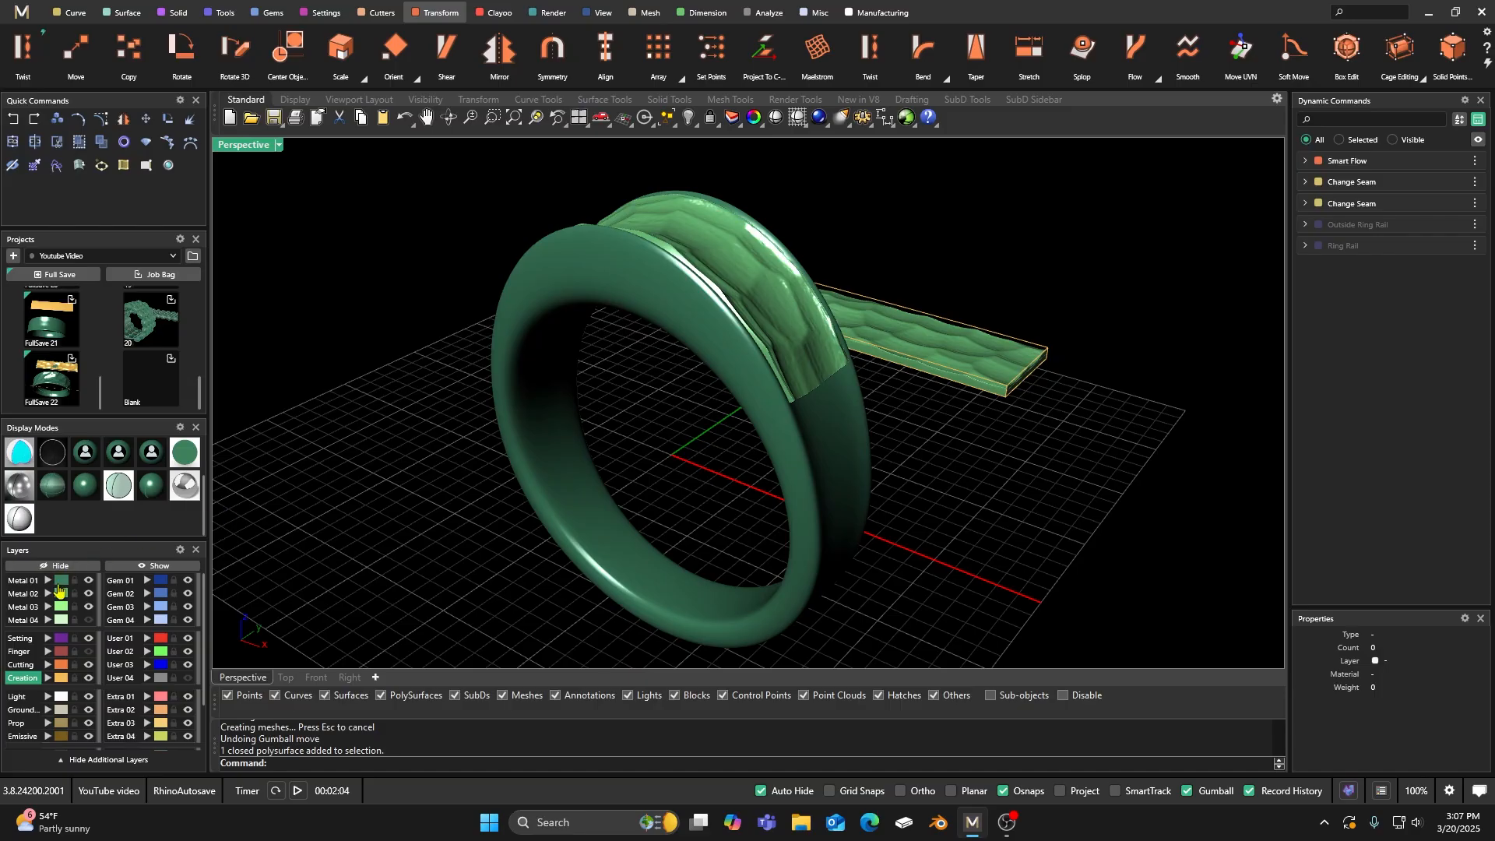
left_click(51, 580)
left_click(53, 146)
left_click(1114, 536)
Step: Merge the ring band and the hammered texture flowed onto it with a Boolean Union
scroll(737, 298, "down", 5)
right_click_drag(737, 297, 719, 328)
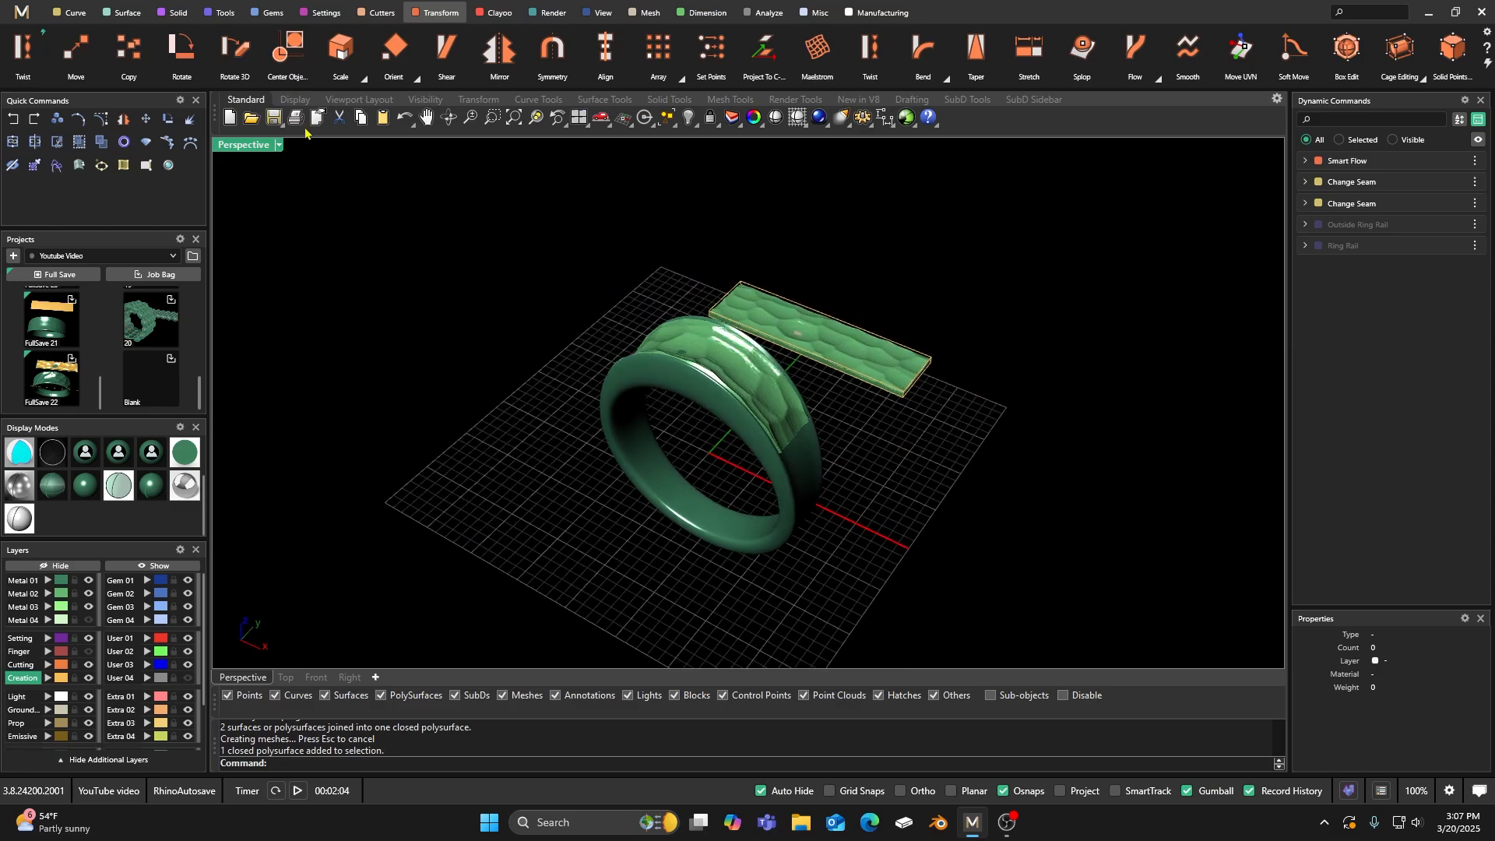
right_click_drag(830, 458, 820, 256)
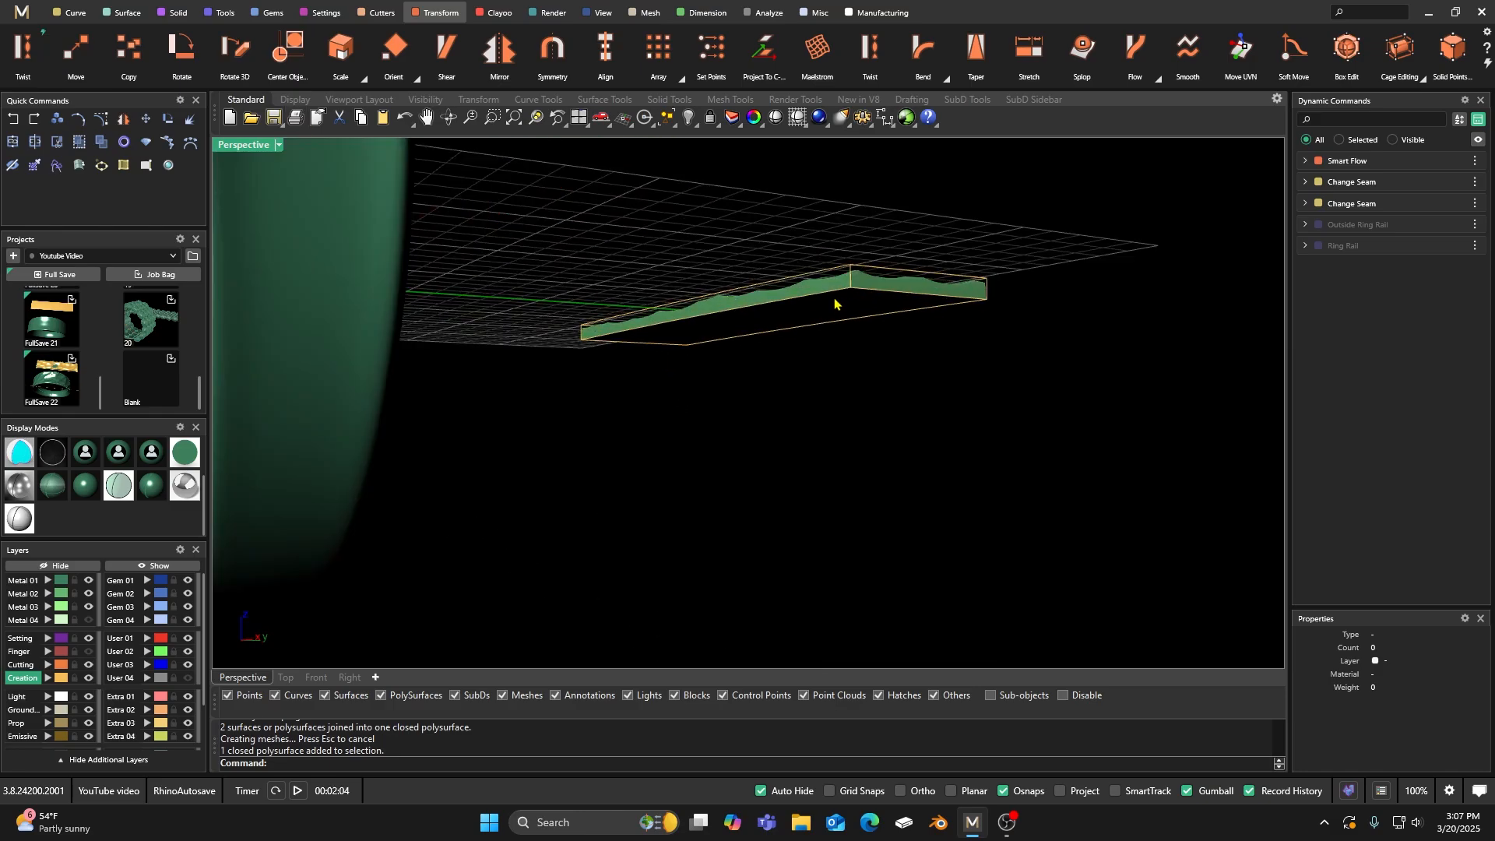
scroll(603, 278, "down", 8)
right_click_drag(603, 277, 651, 334)
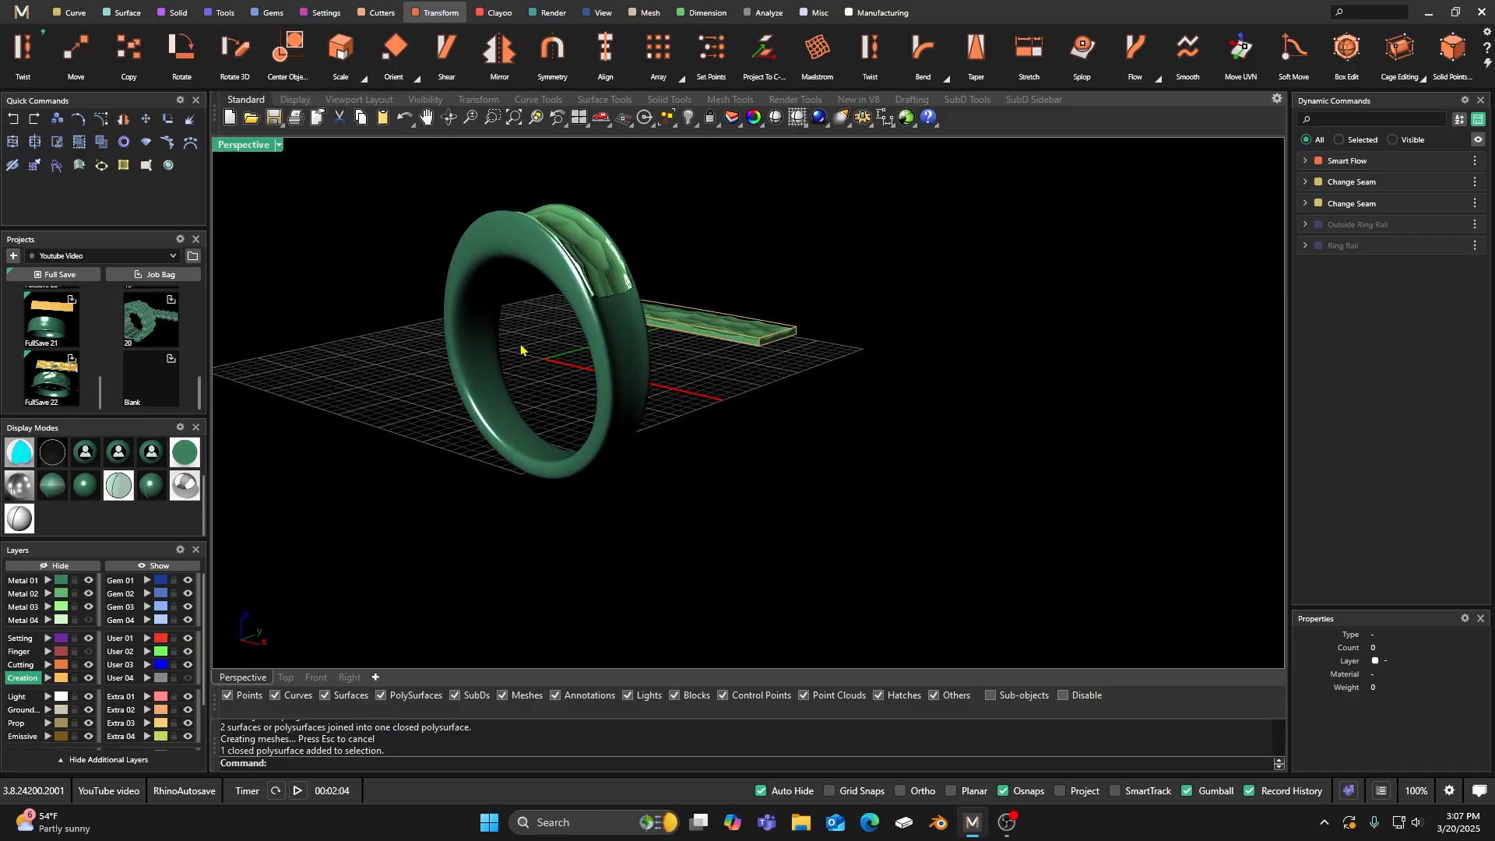
right_click_drag(521, 344, 534, 377)
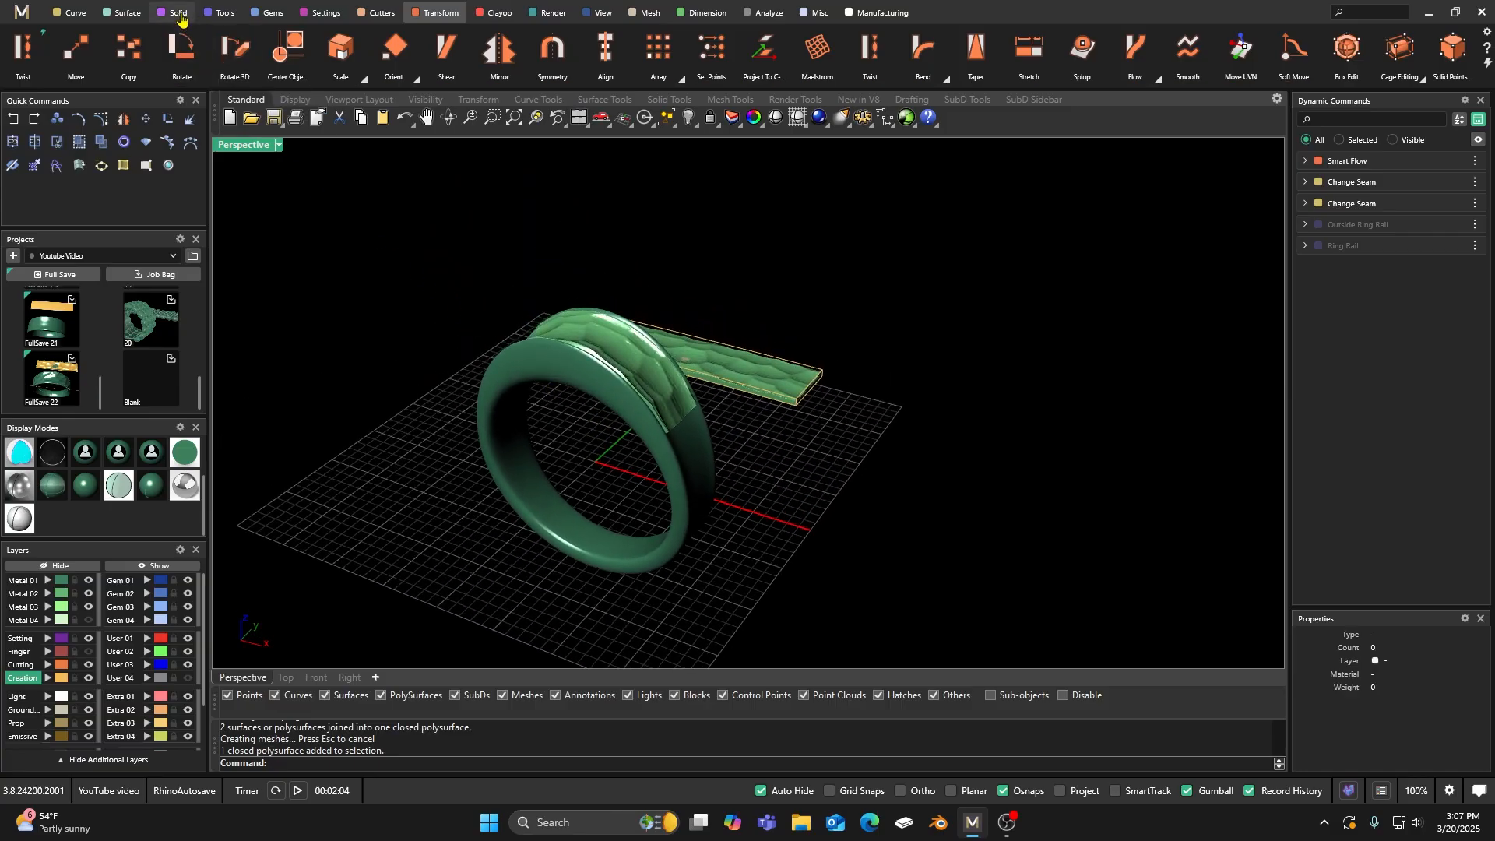
left_click(179, 14)
left_click(182, 53)
left_click(561, 374)
key("Return")
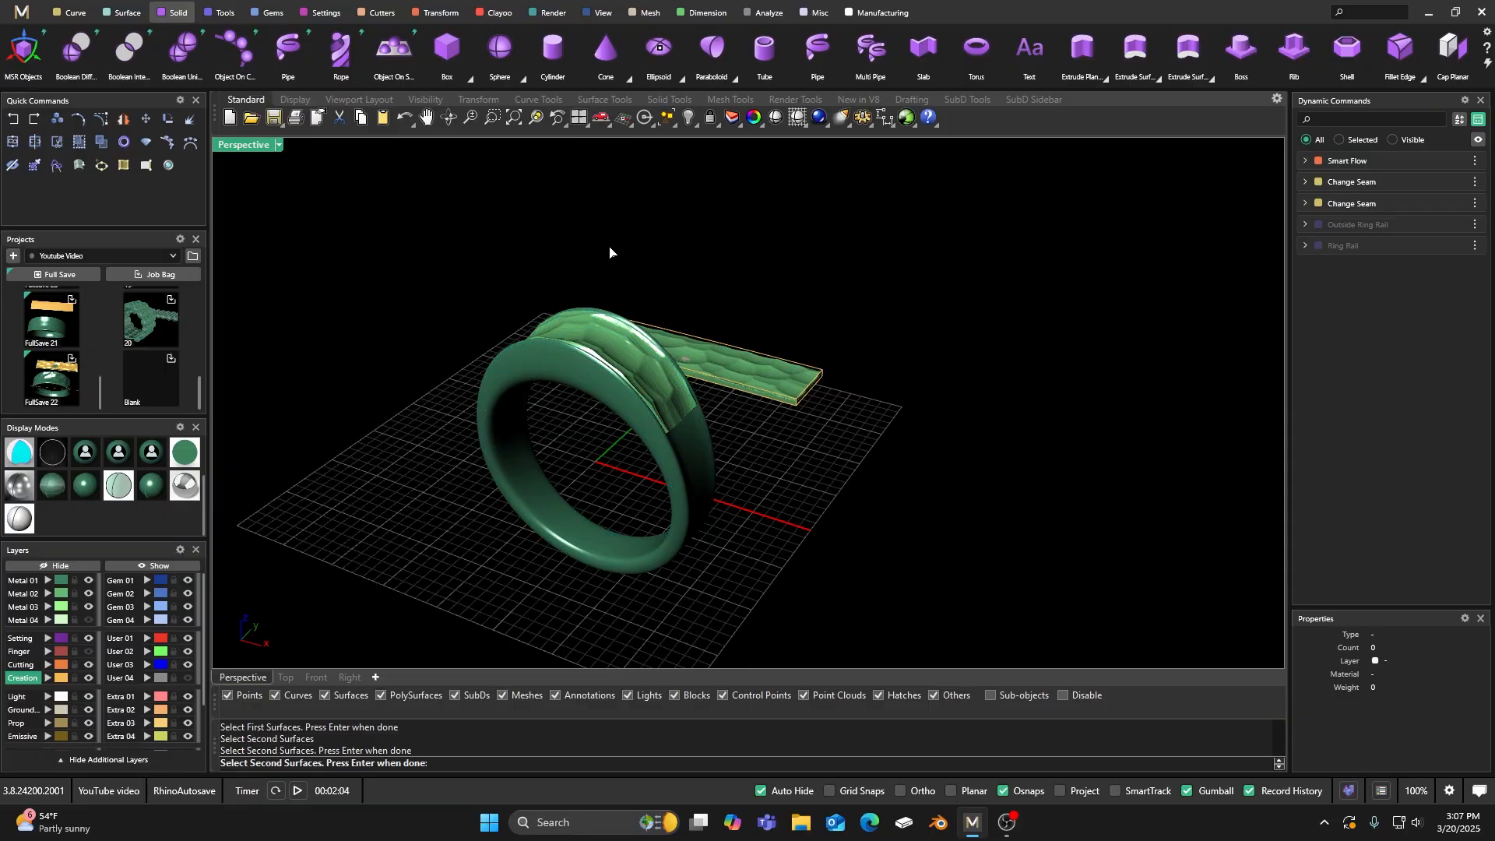
key("Return")
key("Return")
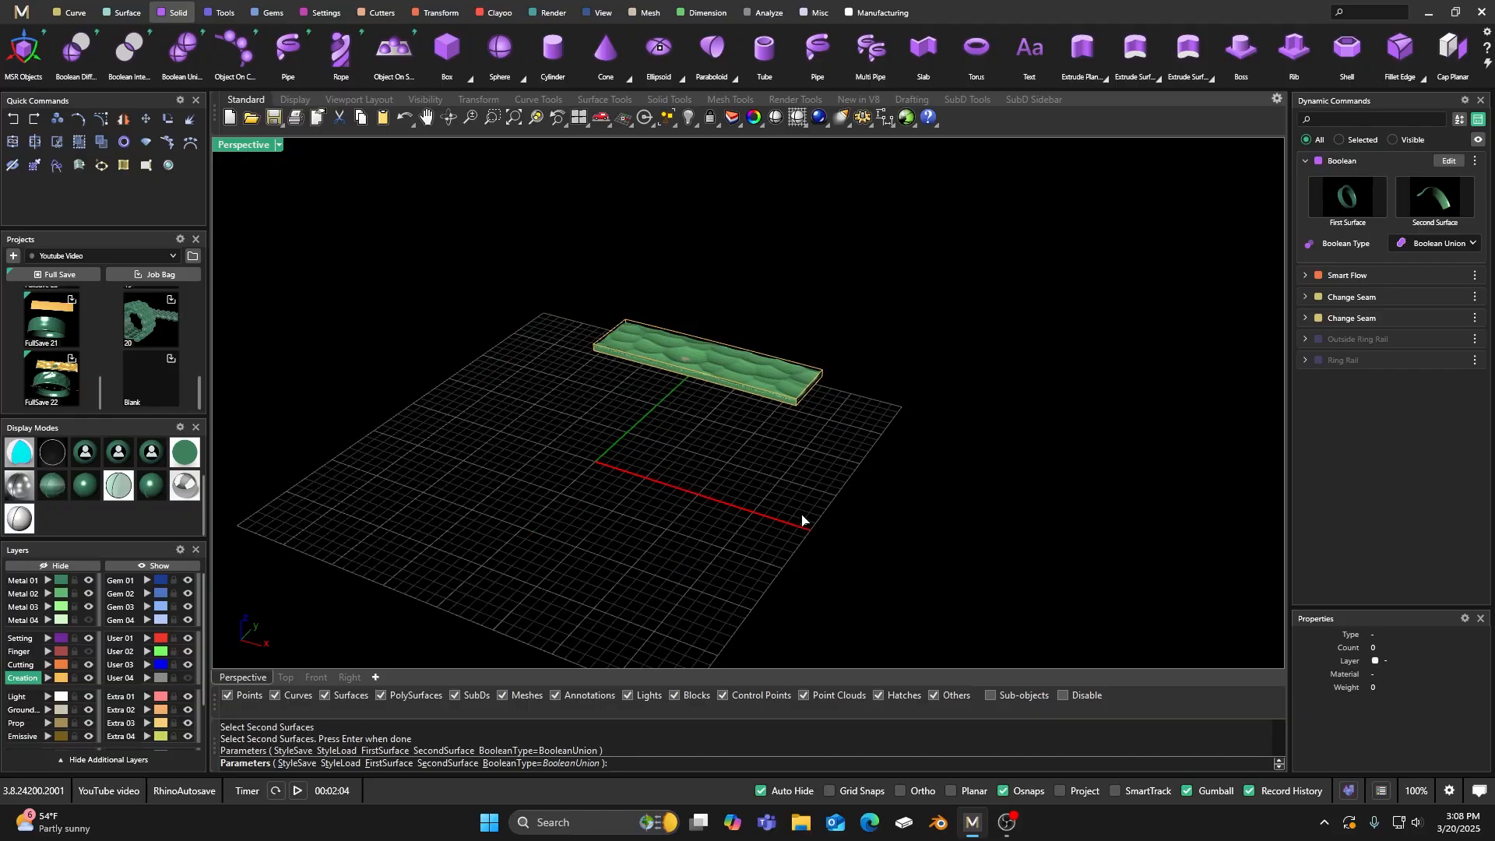
Step: Hide the Boolean Union result to check the ring underneath, and show it again
left_click(704, 488)
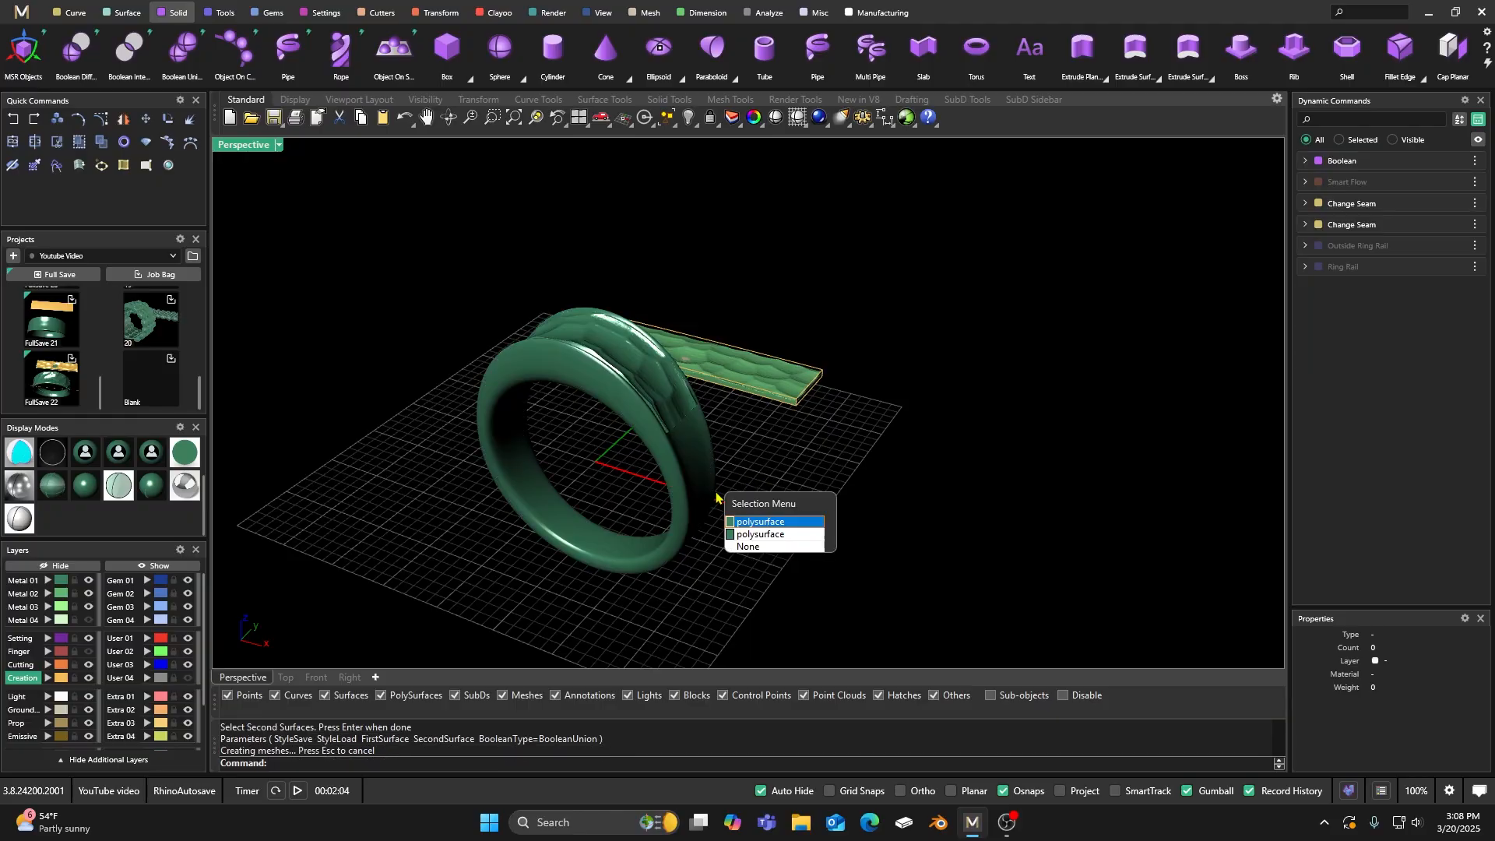
left_click(738, 524)
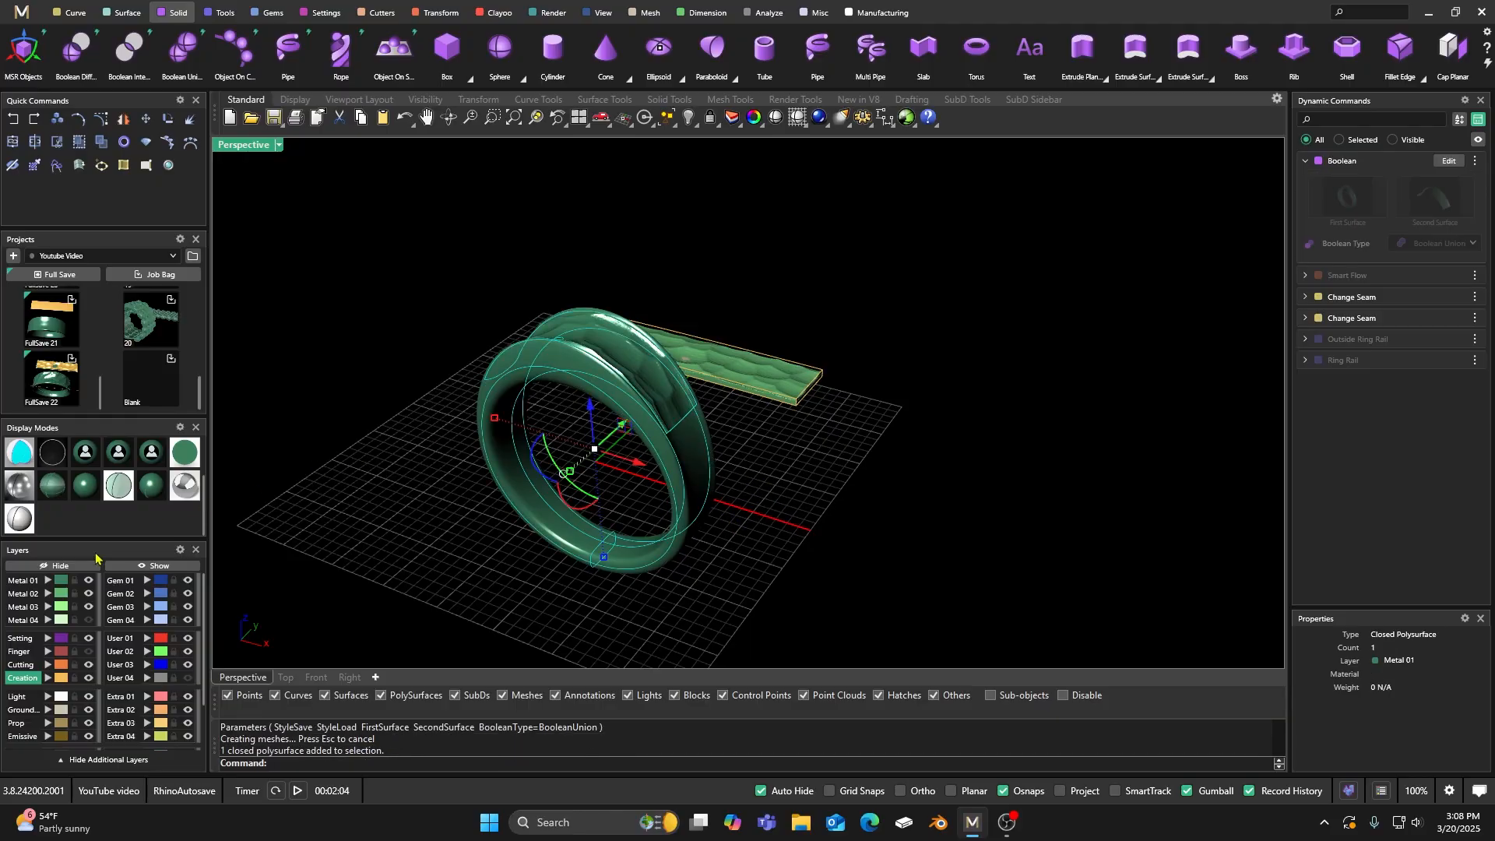
key("Escape")
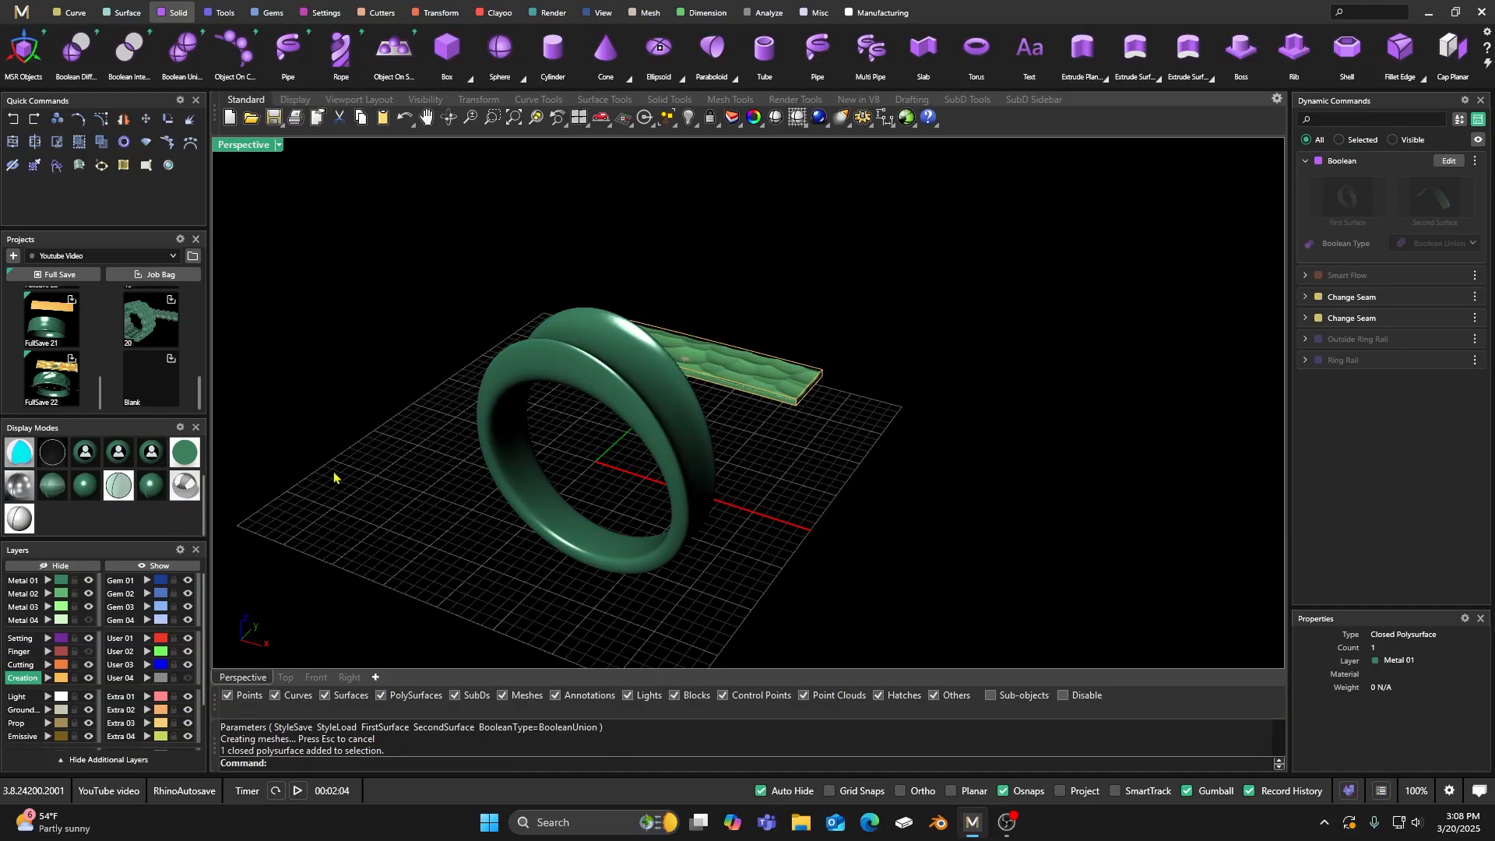
left_click(159, 567)
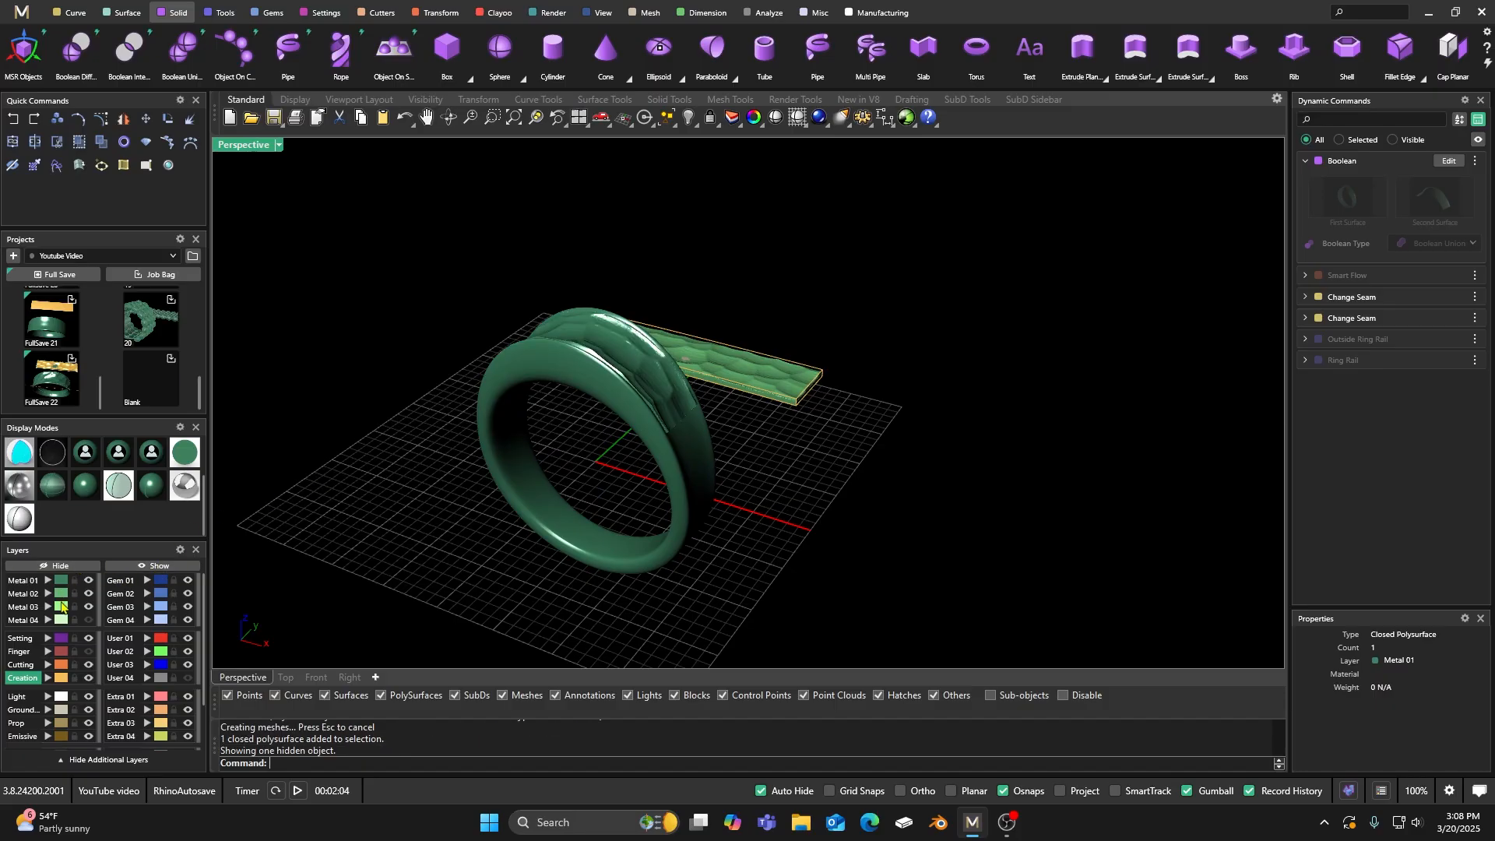
Step: Move the Boolean Union result to the Metal 04 layer and make that layer visible
left_click(535, 369)
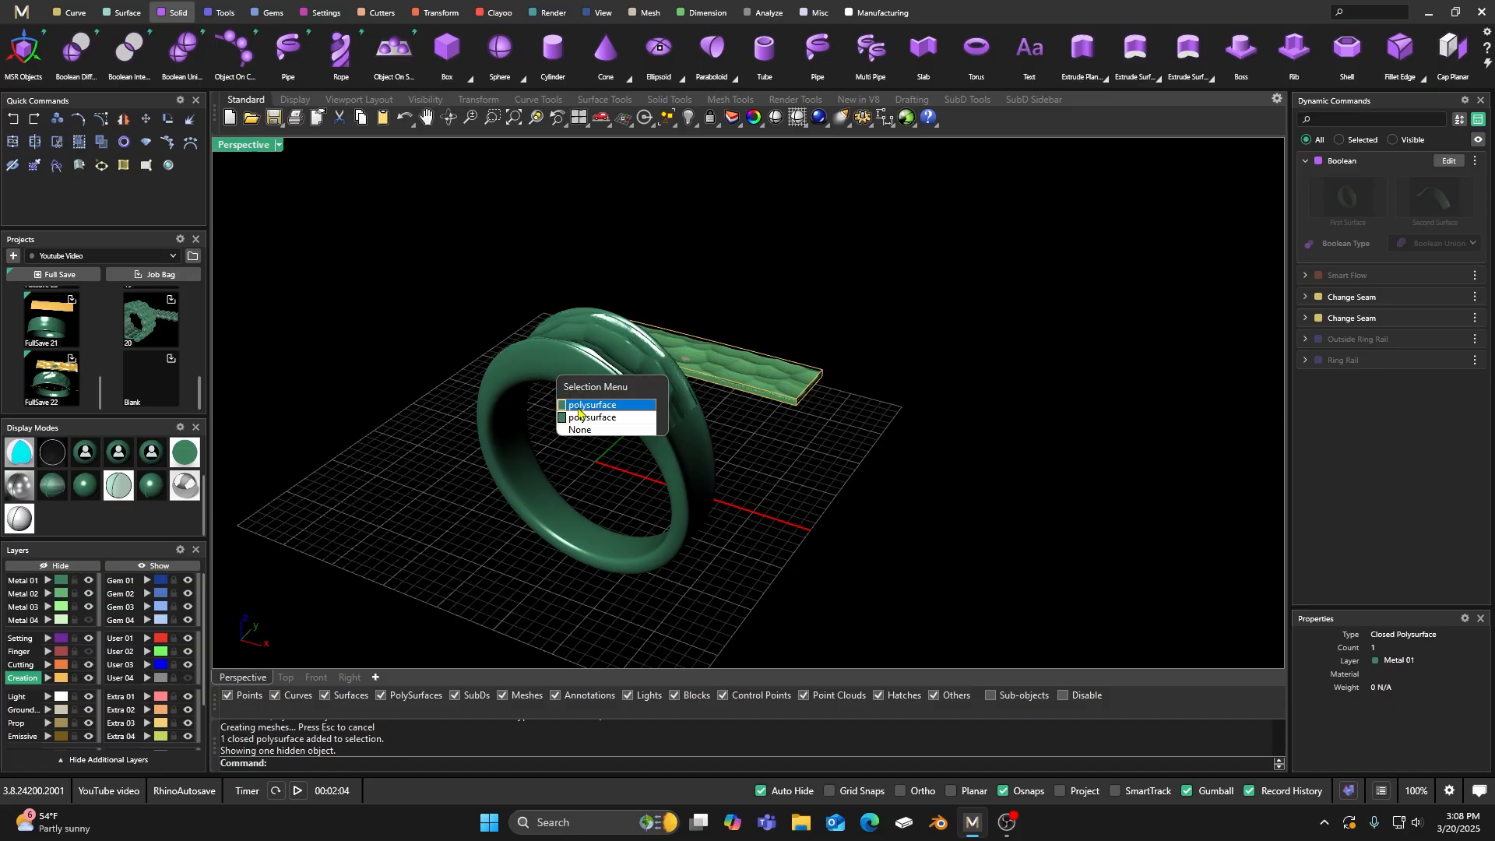
left_click(578, 412)
left_click(48, 620)
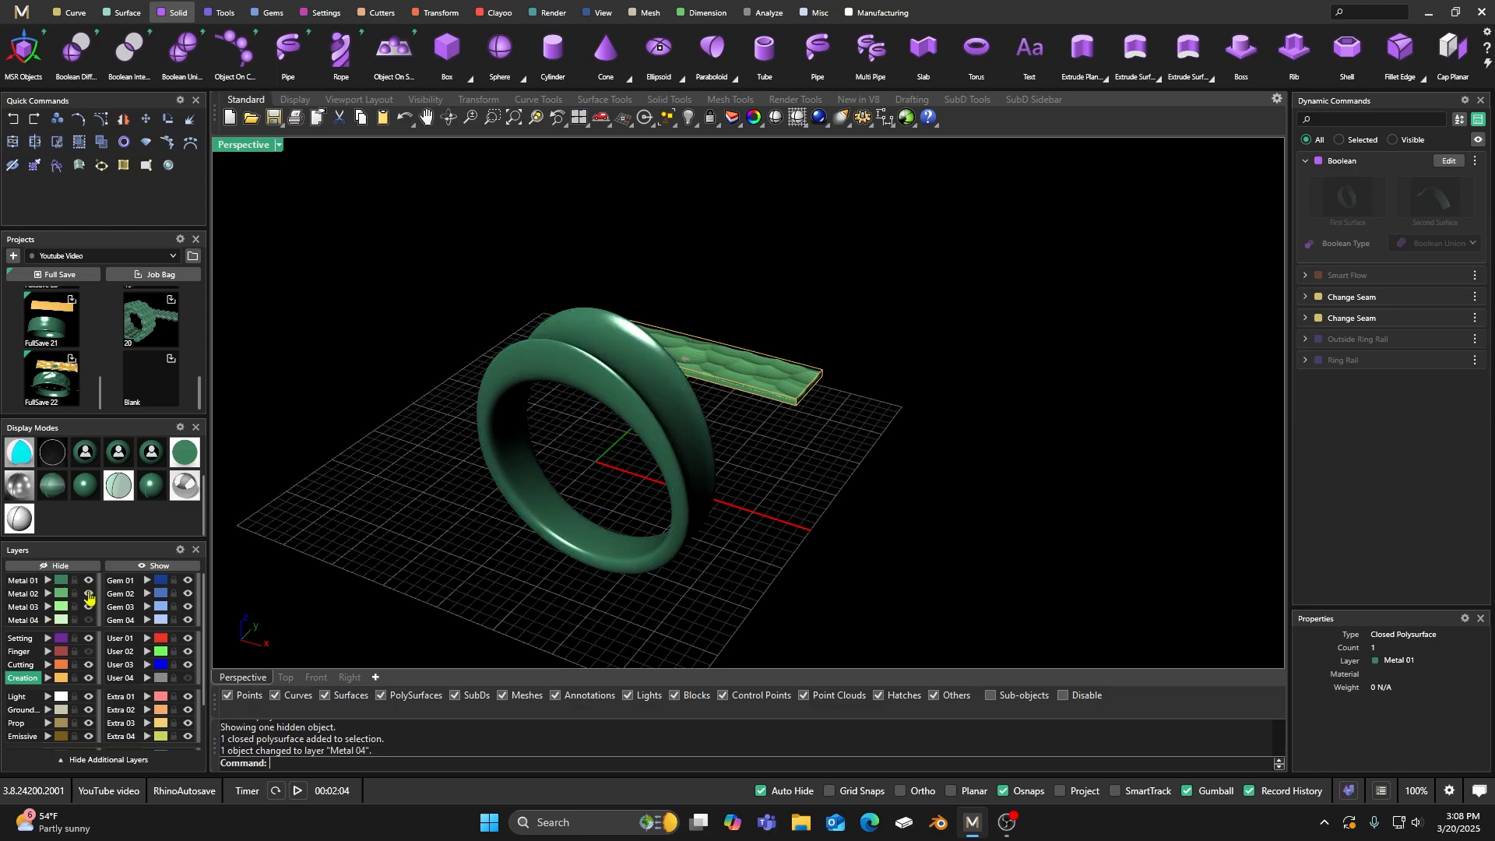
left_click(88, 621)
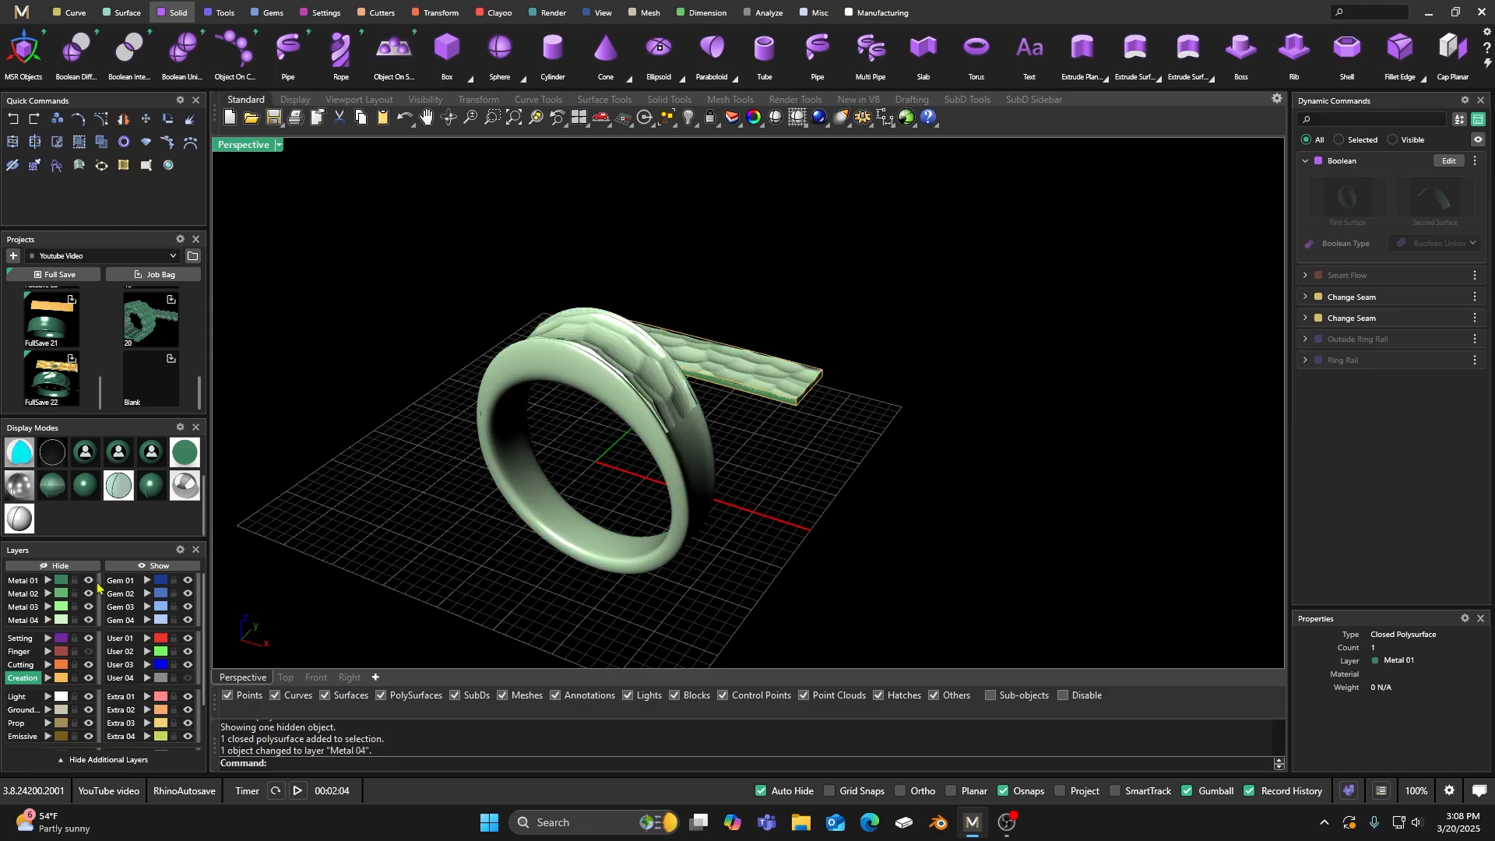
left_click(605, 386)
left_click(905, 467)
Step: Inspect the merged ring from several angles, checking how the hammered texture meets the rims and ends on the band
right_click_drag(905, 468, 738, 500)
scroll(545, 538, "up", 5)
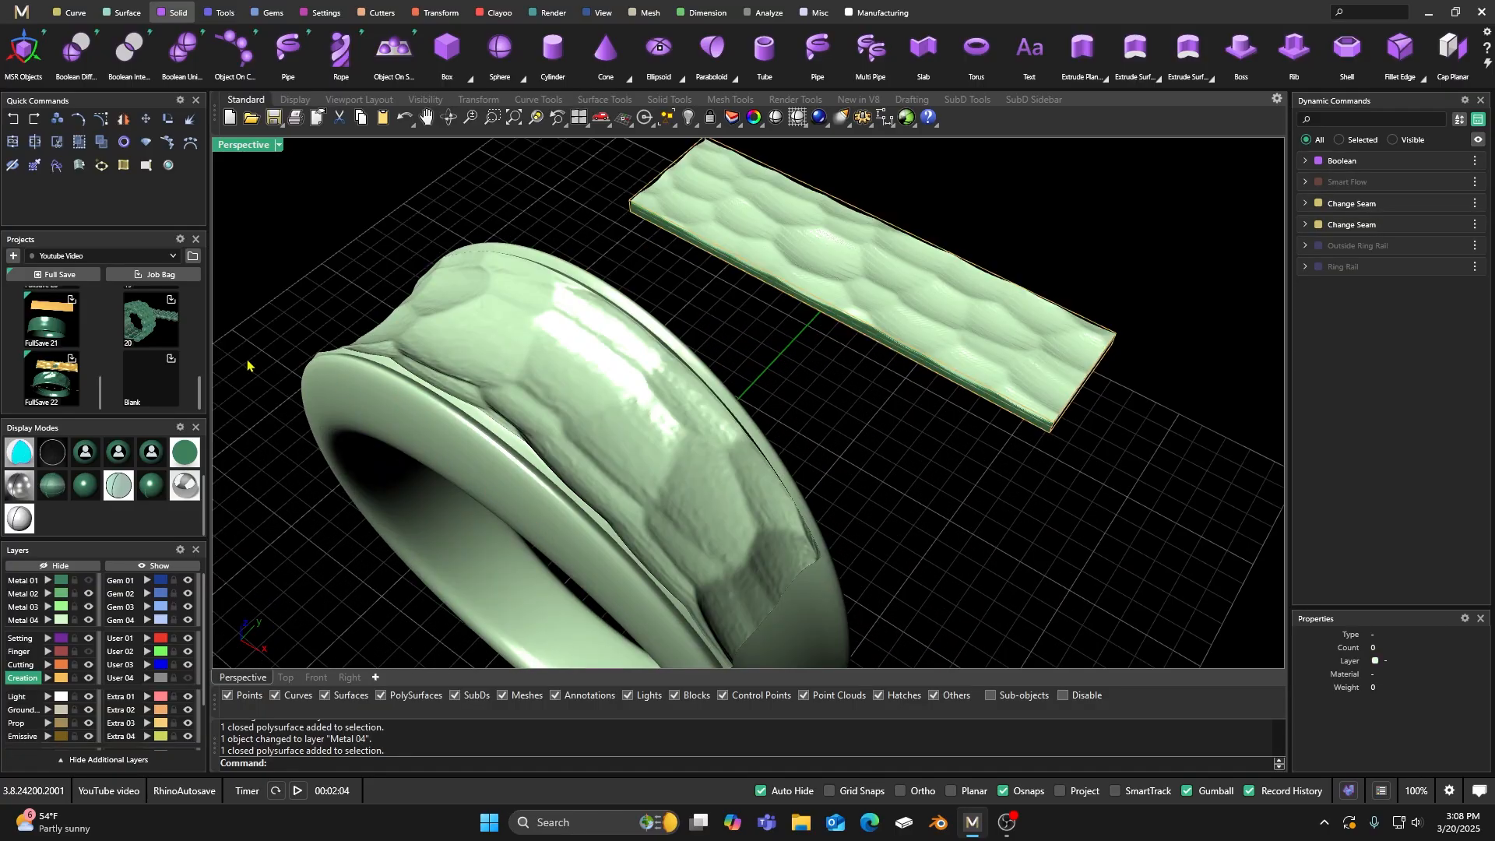
scroll(623, 420, "down", 4)
right_click_drag(635, 427, 584, 413)
scroll(584, 413, "up", 5)
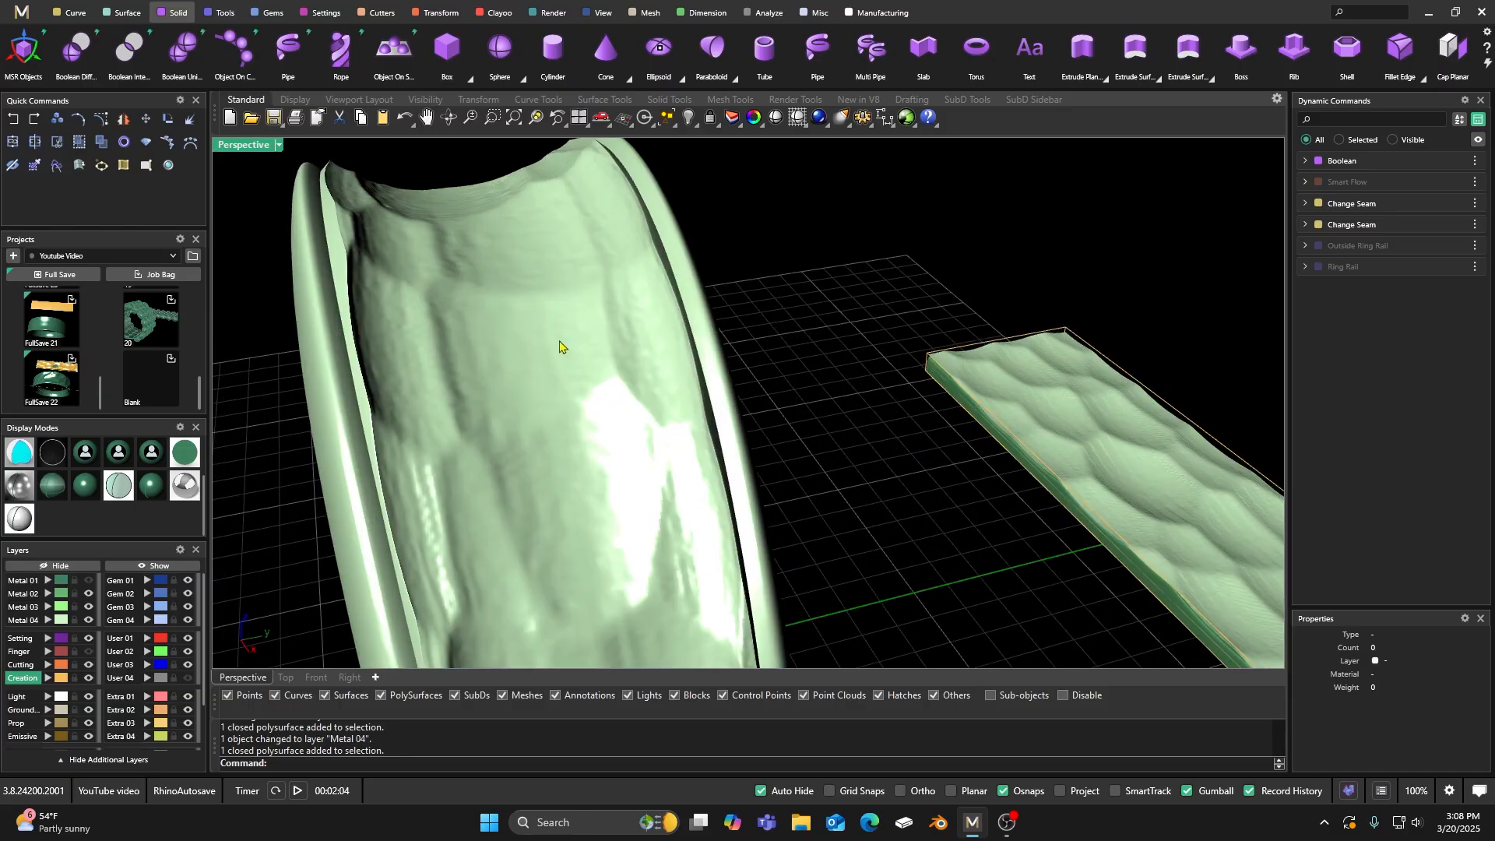
scroll(522, 345, "down", 4)
right_click_drag(523, 345, 771, 483)
scroll(801, 568, "up", 5)
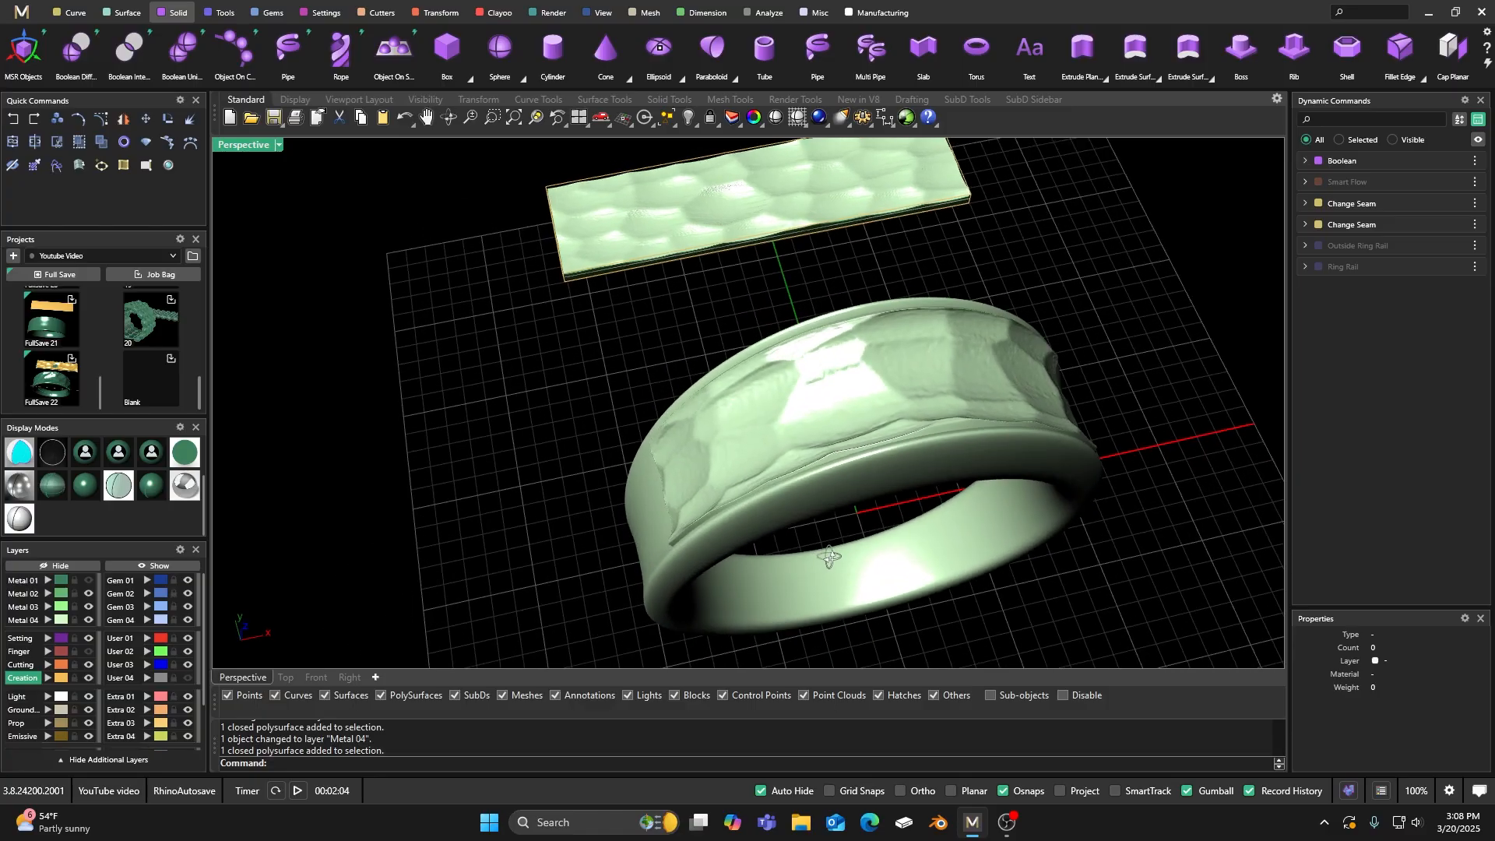
scroll(825, 556, "down", 5)
right_click_drag(825, 557, 887, 498)
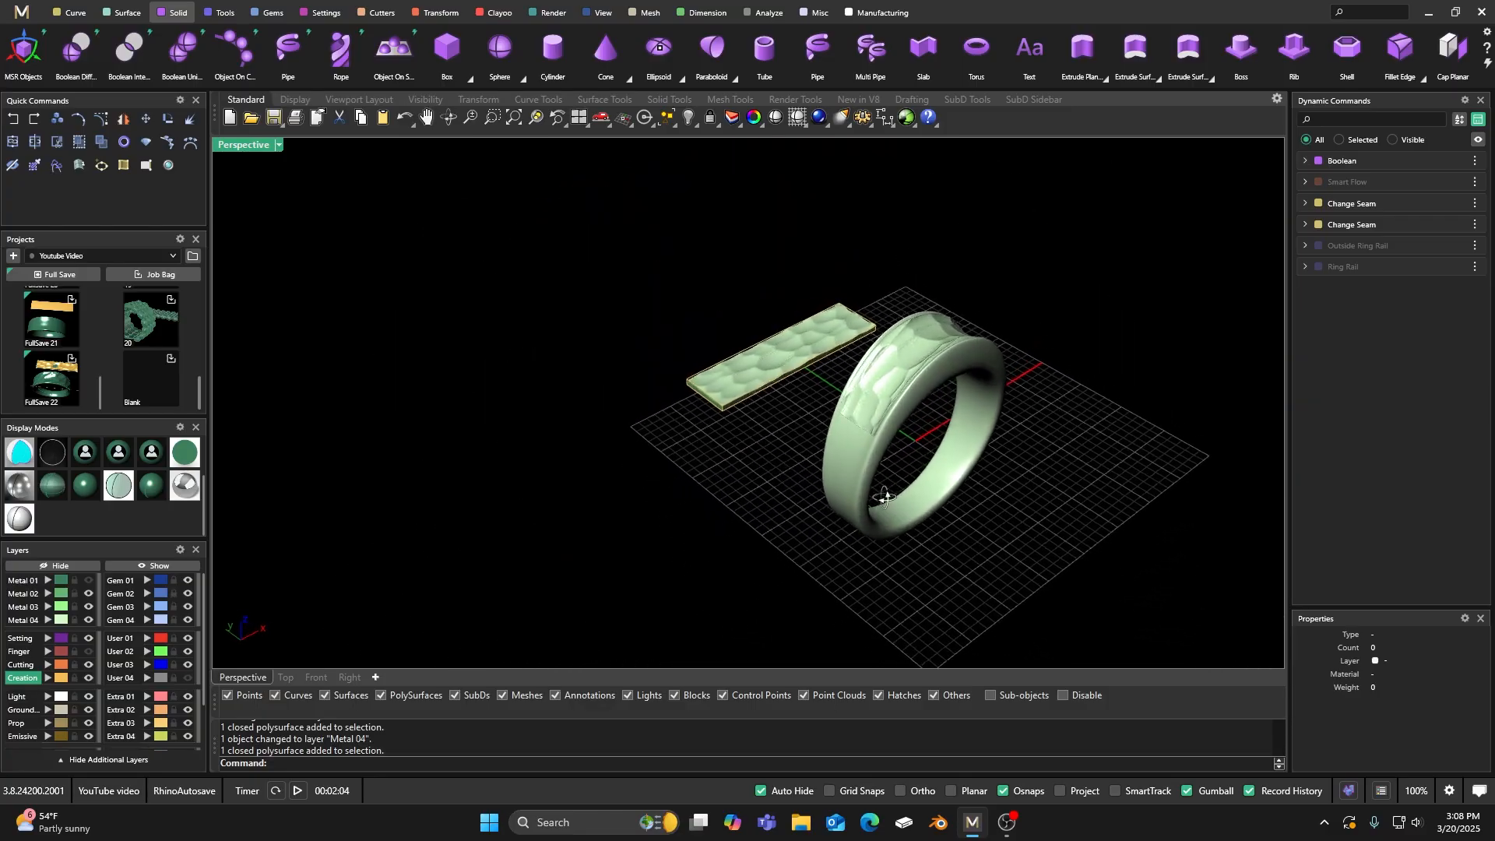
scroll(870, 395, "up", 5)
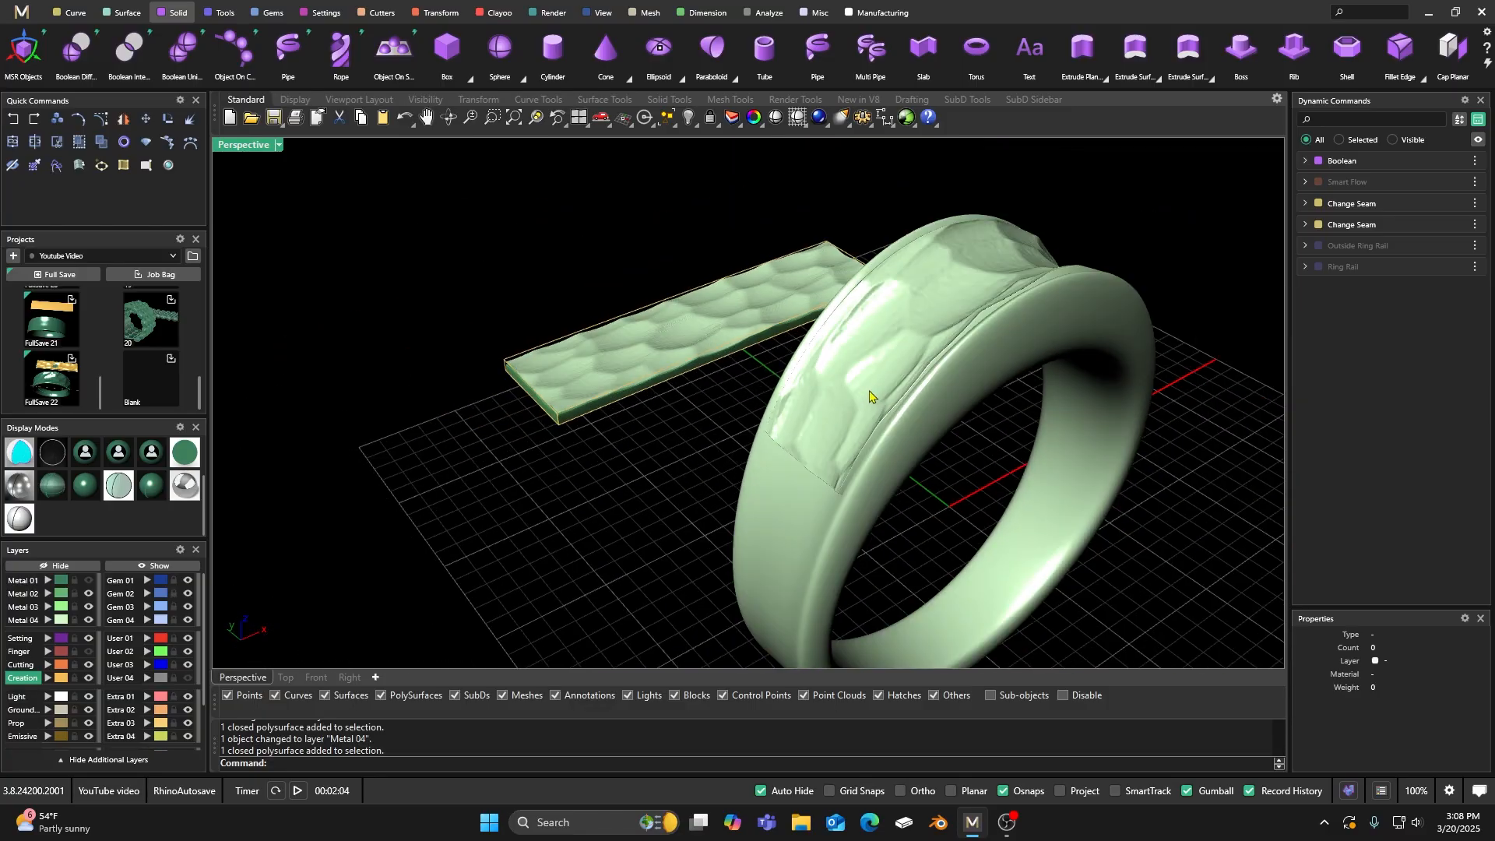
scroll(870, 395, "down", 2)
Step: Move the original plain ring from the Metal 01 layer to the Setting layer and hide the Setting layer
left_click(881, 427)
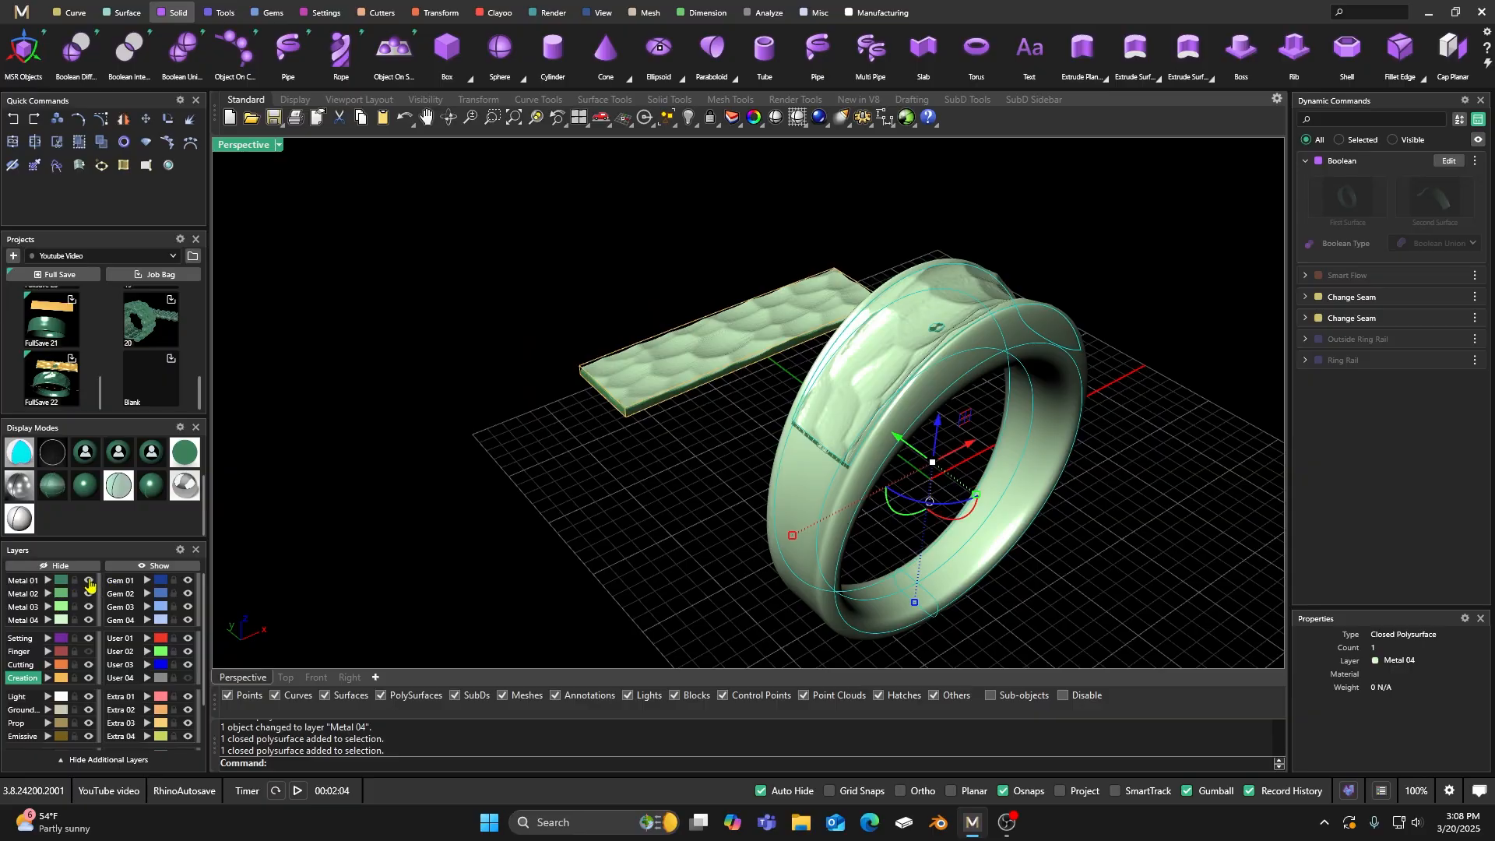
left_click(344, 496)
left_click(64, 586)
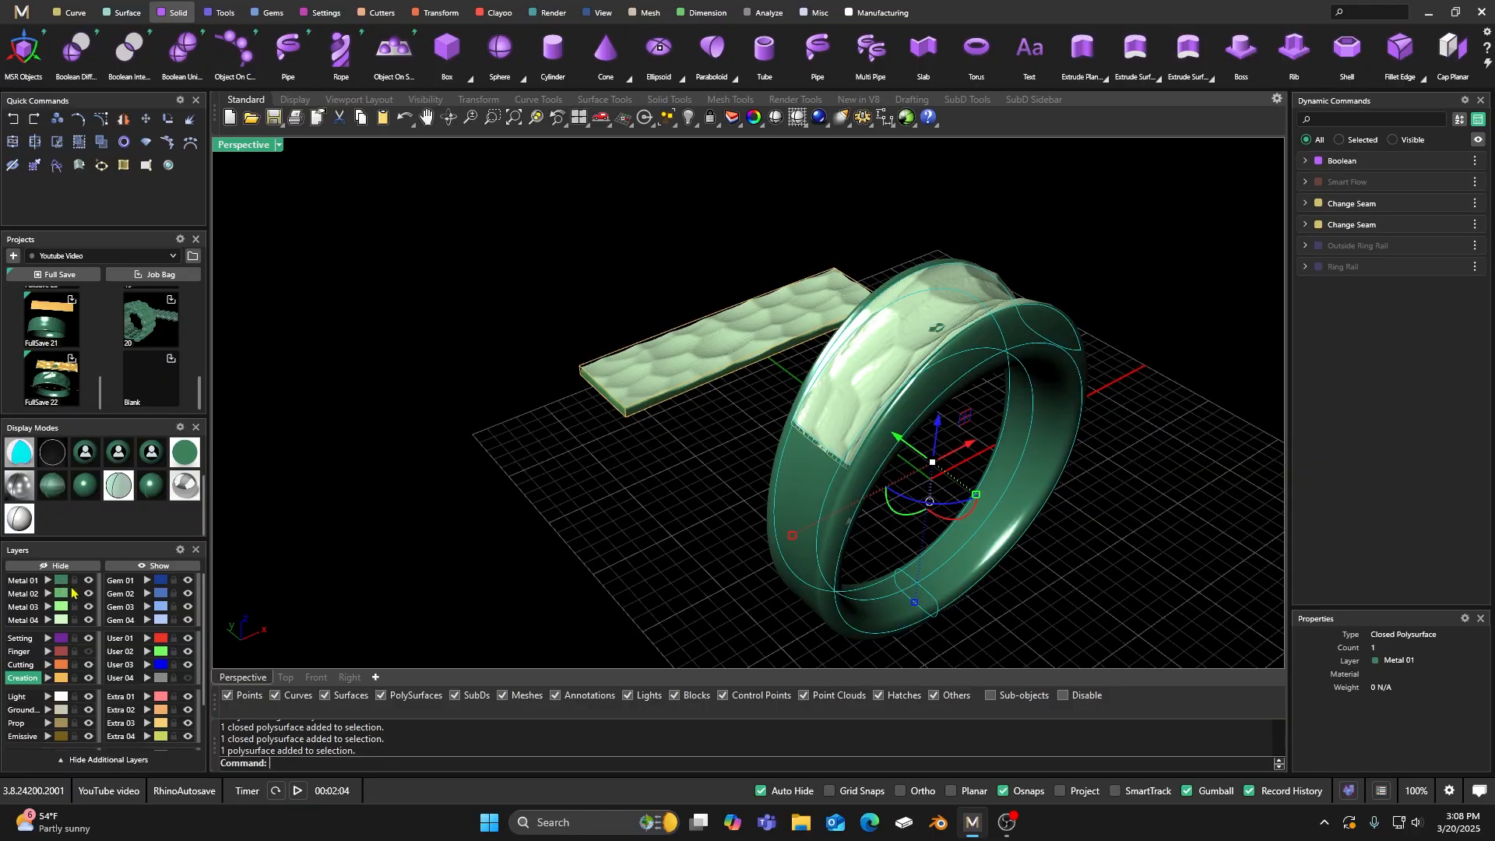
left_click(48, 639)
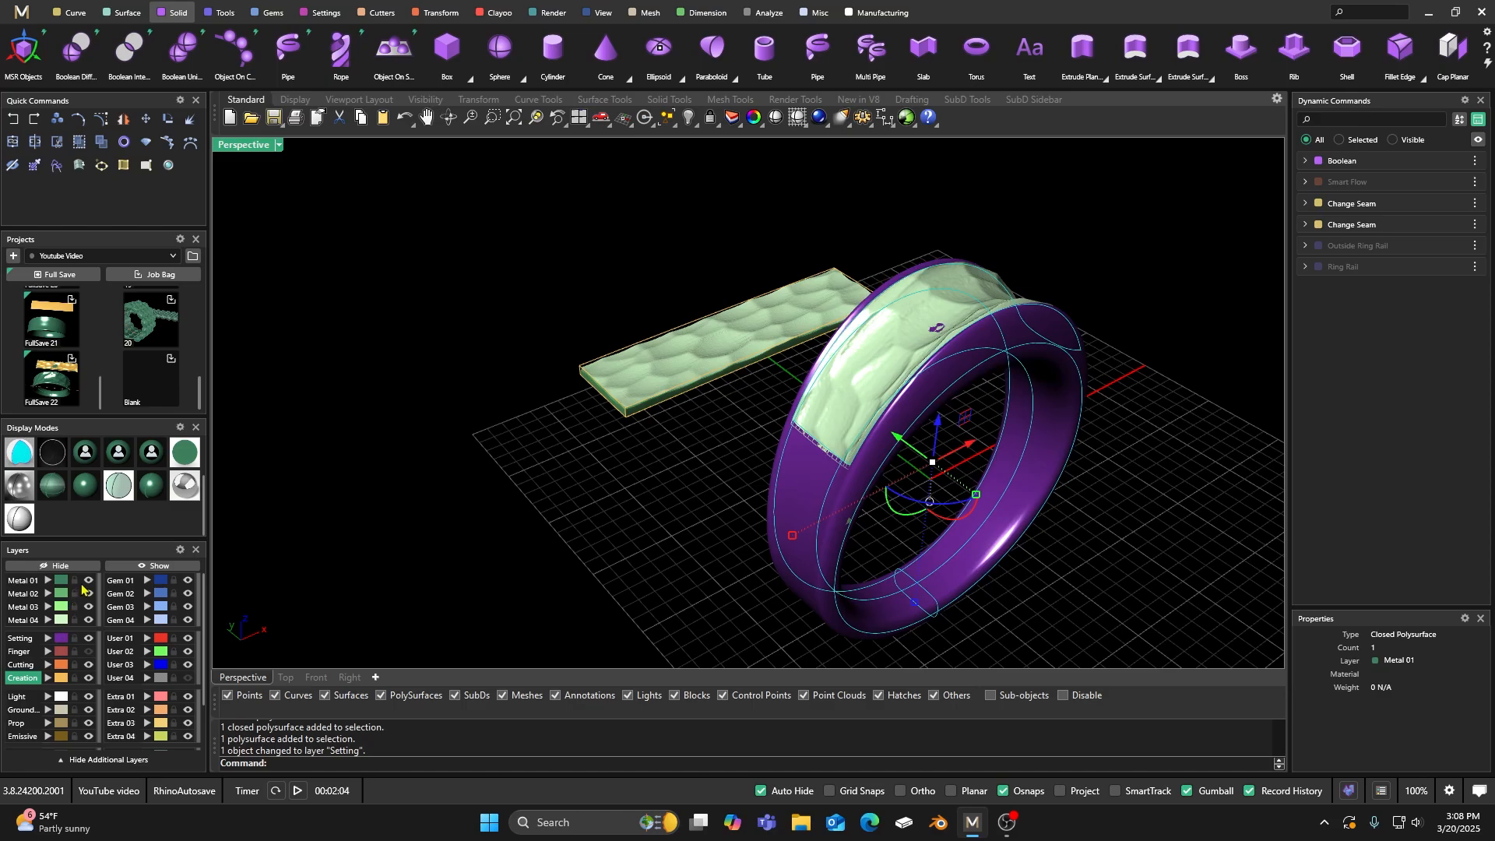
left_click(88, 638)
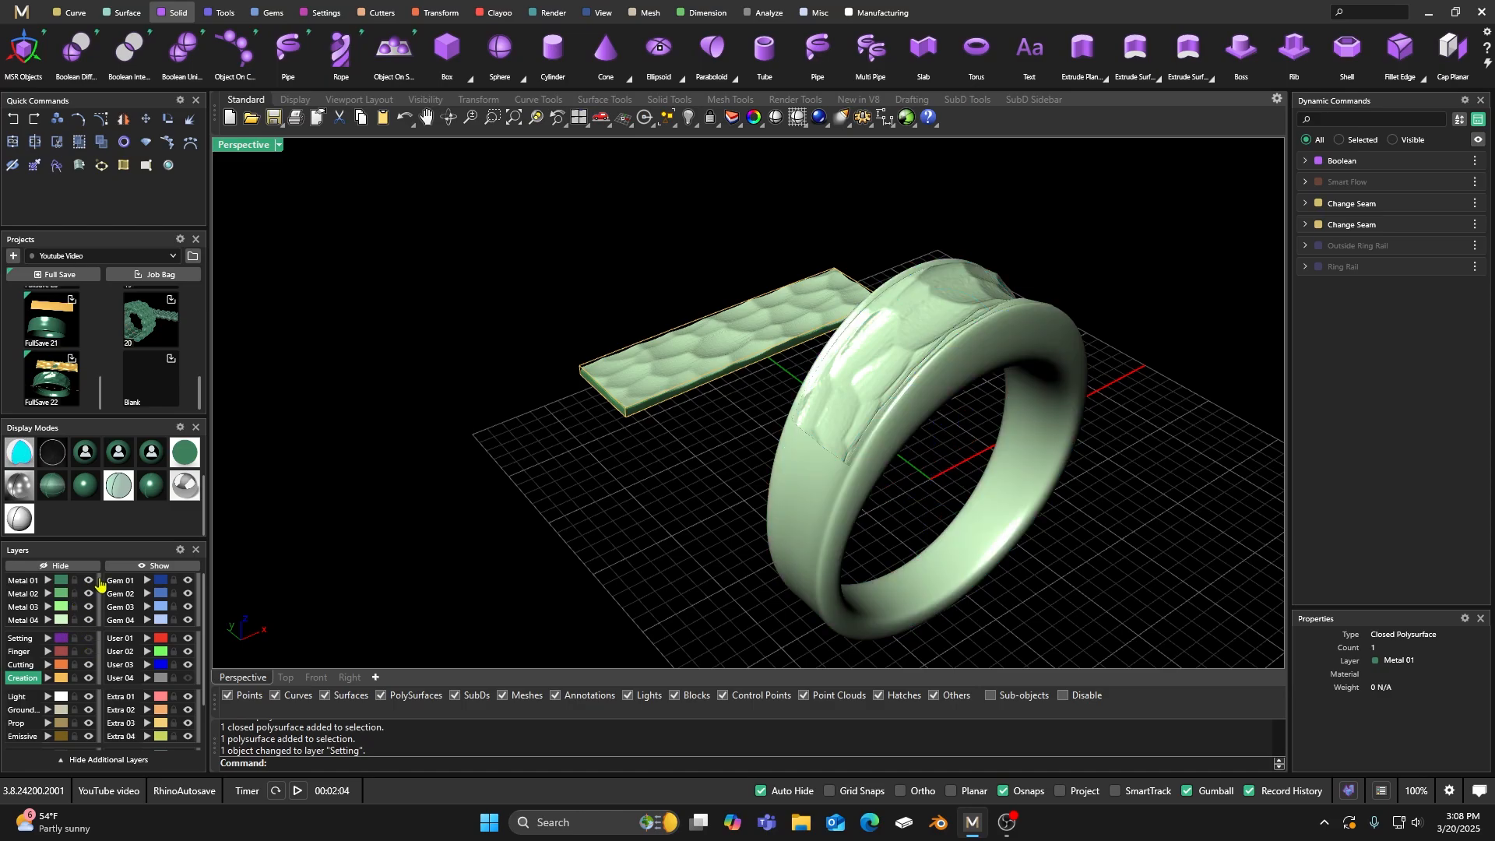
Step: Select only the merged hammered ring on the Metal 04 layer and move it to the Metal 01 layer
left_click(67, 620)
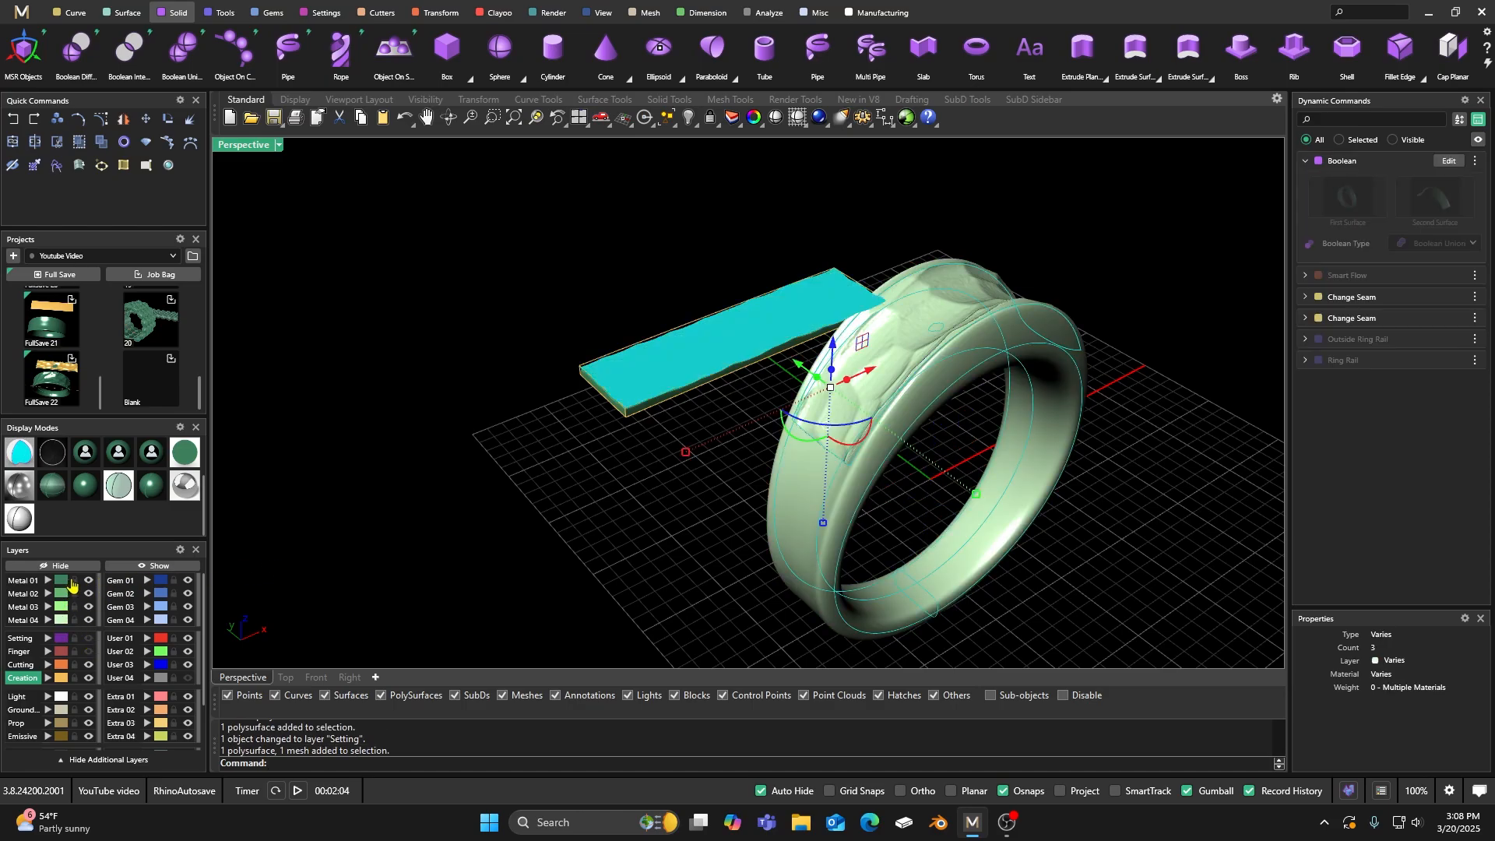
left_click(631, 502)
left_click(771, 487)
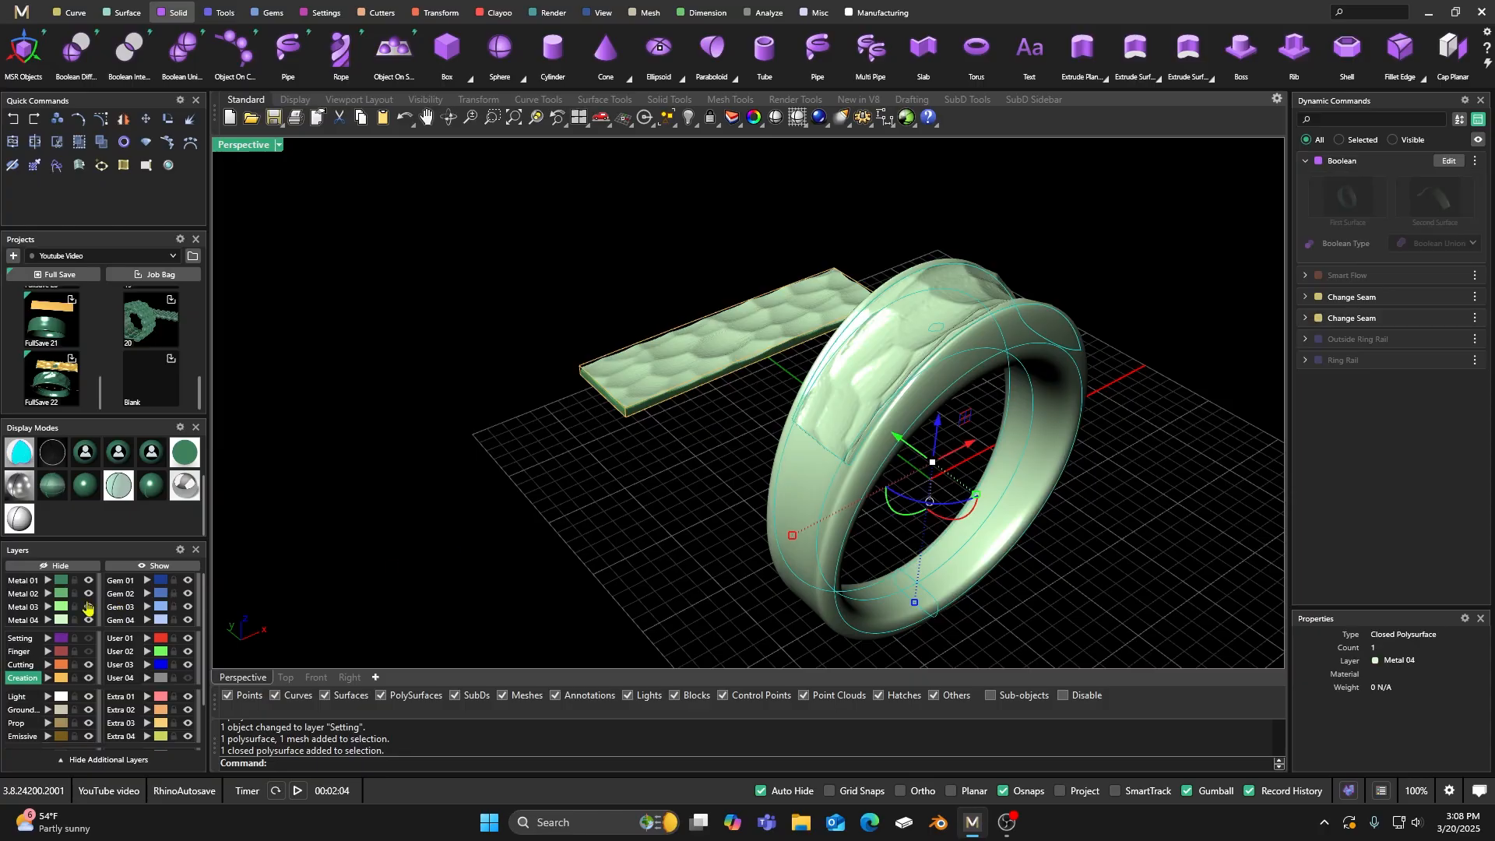
left_click(49, 580)
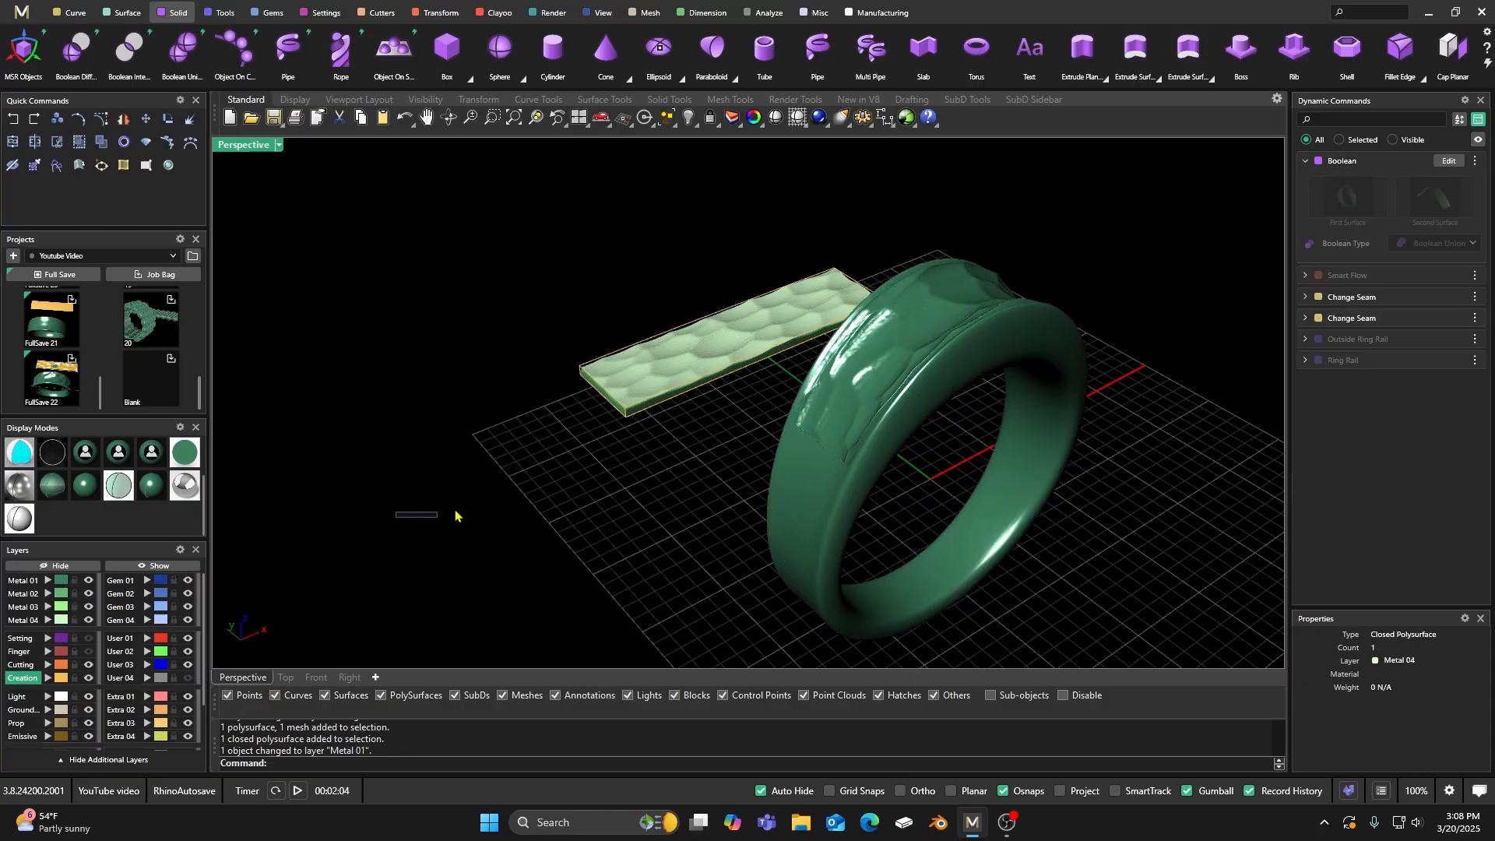
Step: Examine the hammered surface of the merged ring up close and compare it with the flat hammered strip
right_click_drag(868, 518, 705, 487)
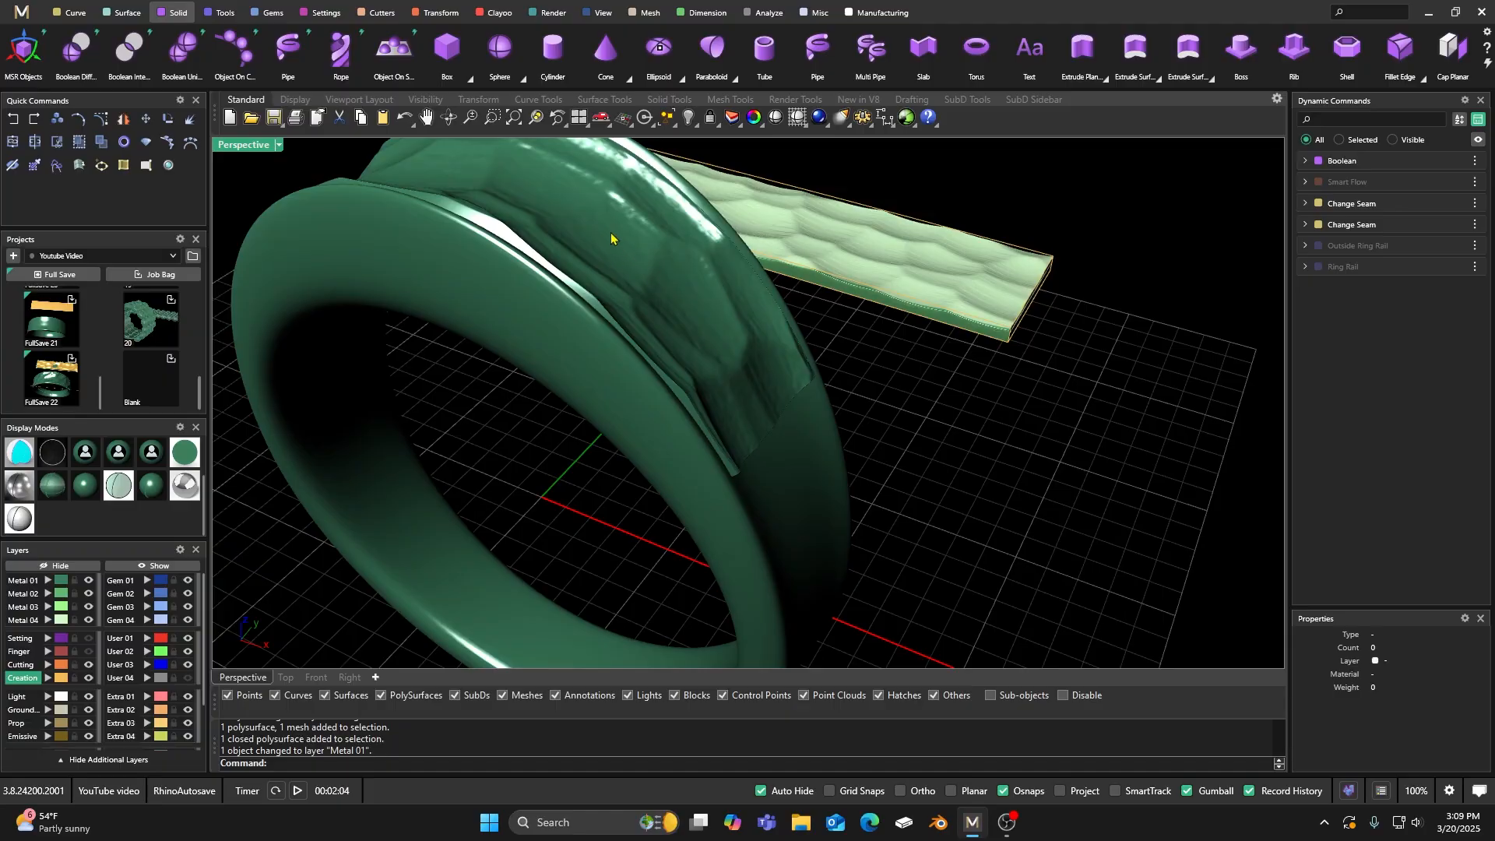
scroll(675, 268, "down", 5)
right_click_drag(675, 268, 679, 301)
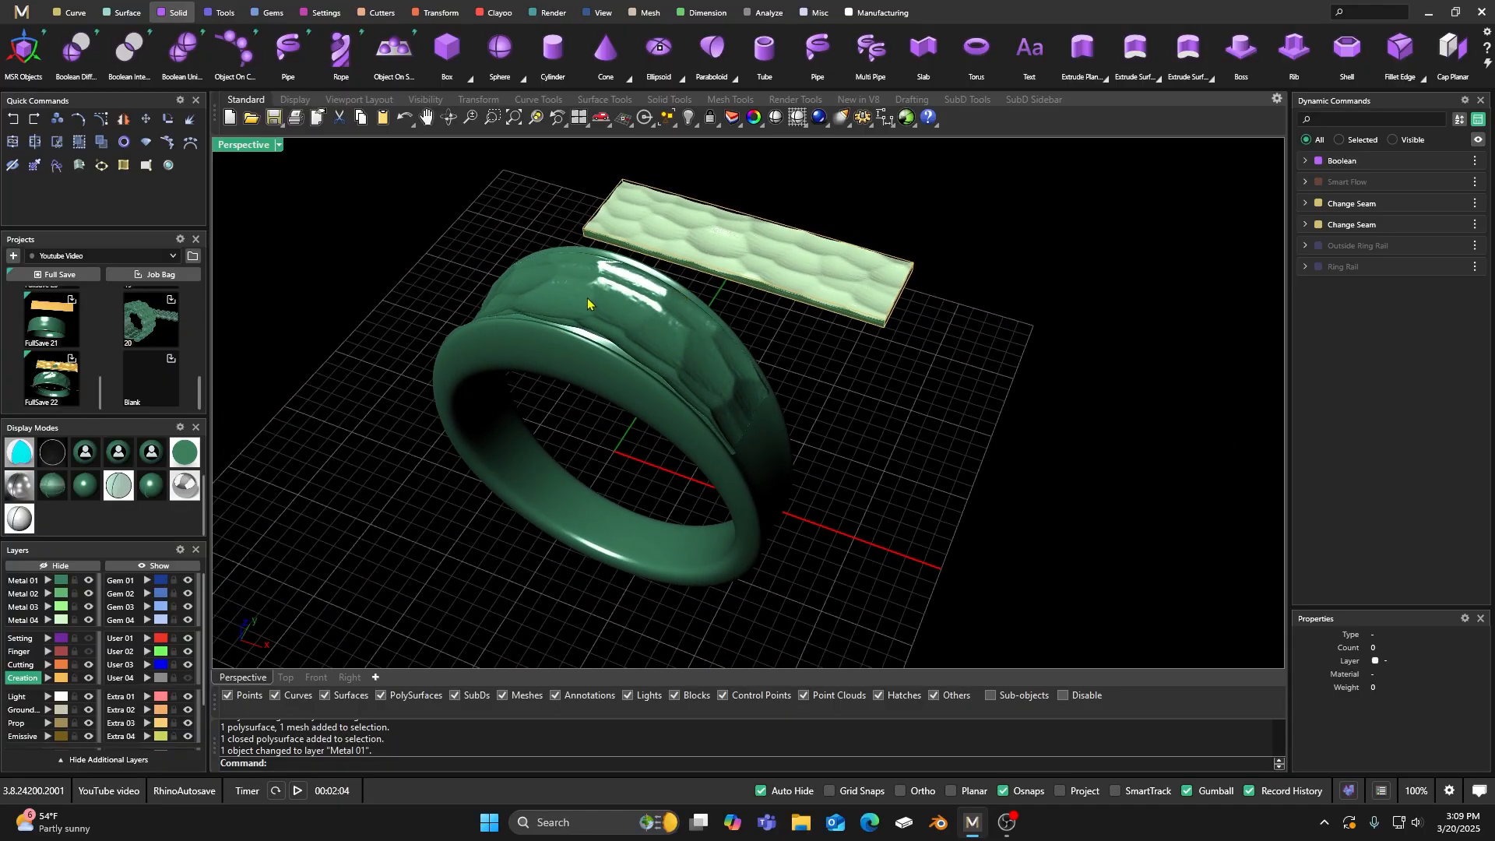
scroll(634, 320, "down", 4)
right_click_drag(634, 320, 646, 354)
scroll(637, 378, "up", 5)
scroll(625, 417, "down", 3)
right_click_drag(635, 428, 649, 440)
scroll(707, 319, "up", 6)
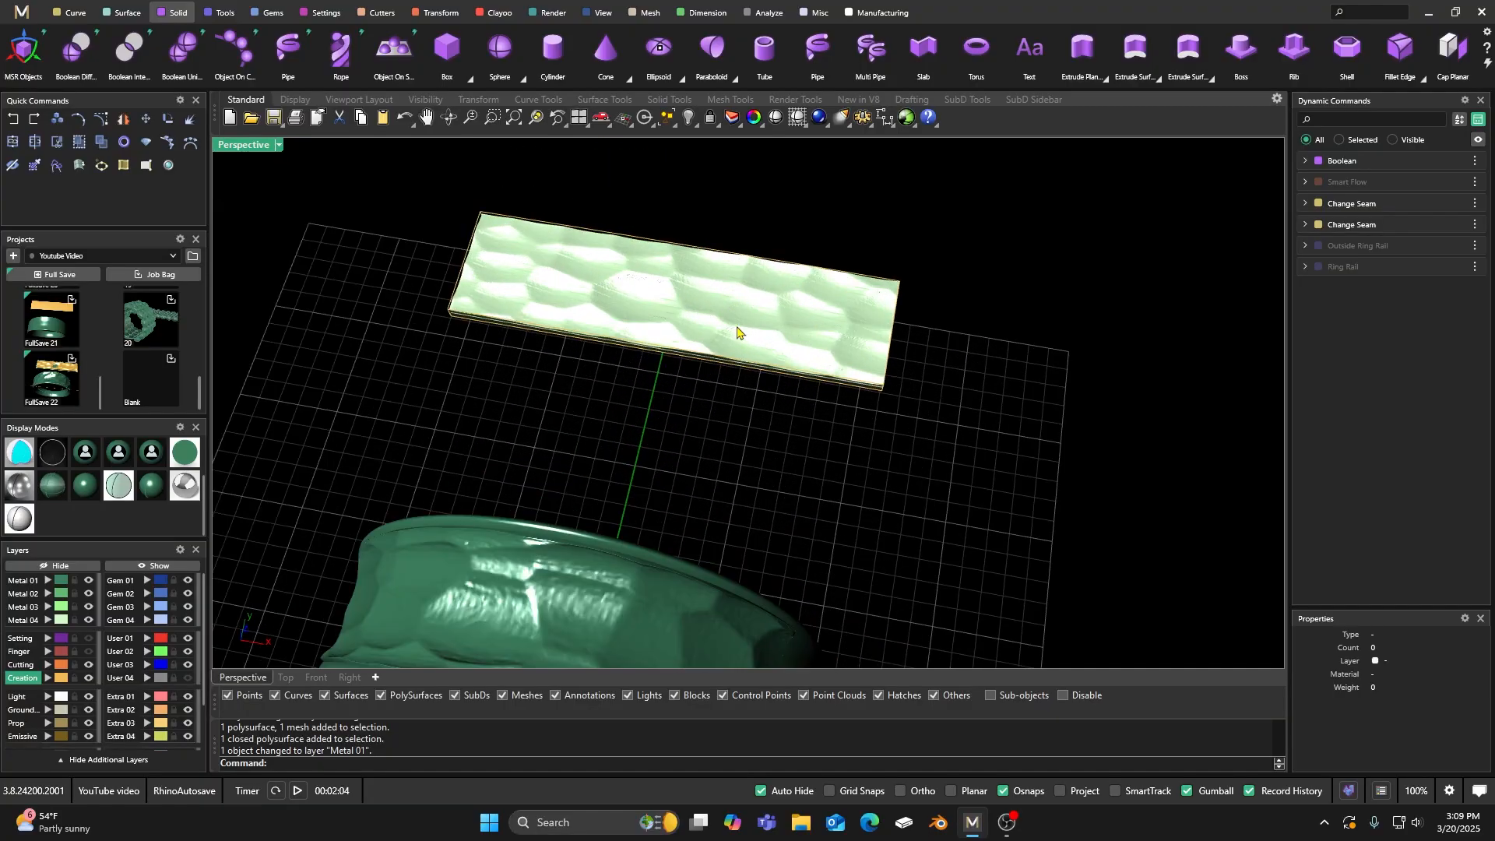
scroll(688, 419, "down", 2)
right_click_drag(688, 420, 631, 413)
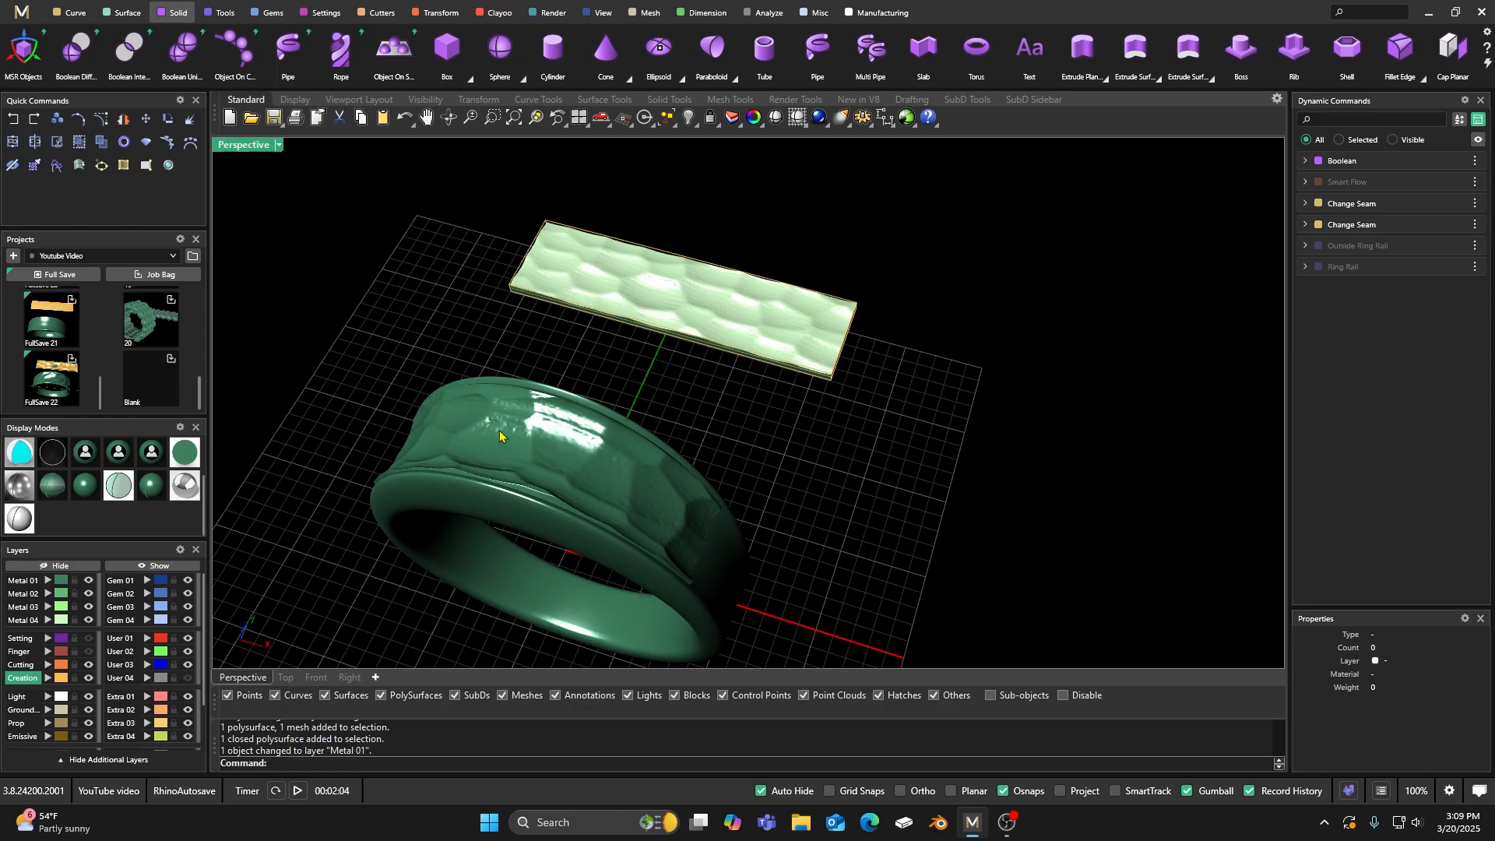